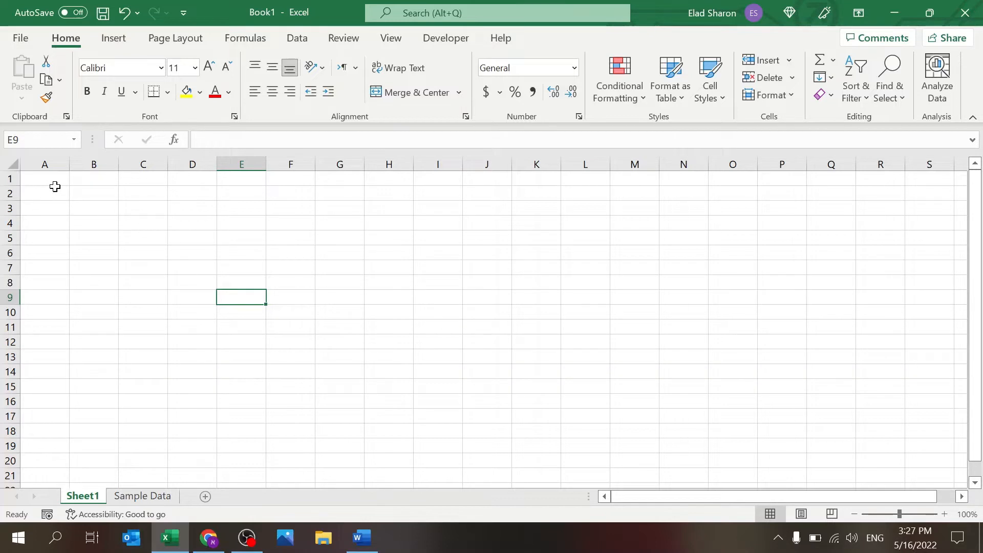
Step: Select and clear a large block of cells, then select B4 and B3
{"action": "left_click_drag", "start_coordinate": [52, 186], "coordinate": [570, 366]}
{"action": "left_click", "coordinate": [537, 328]}
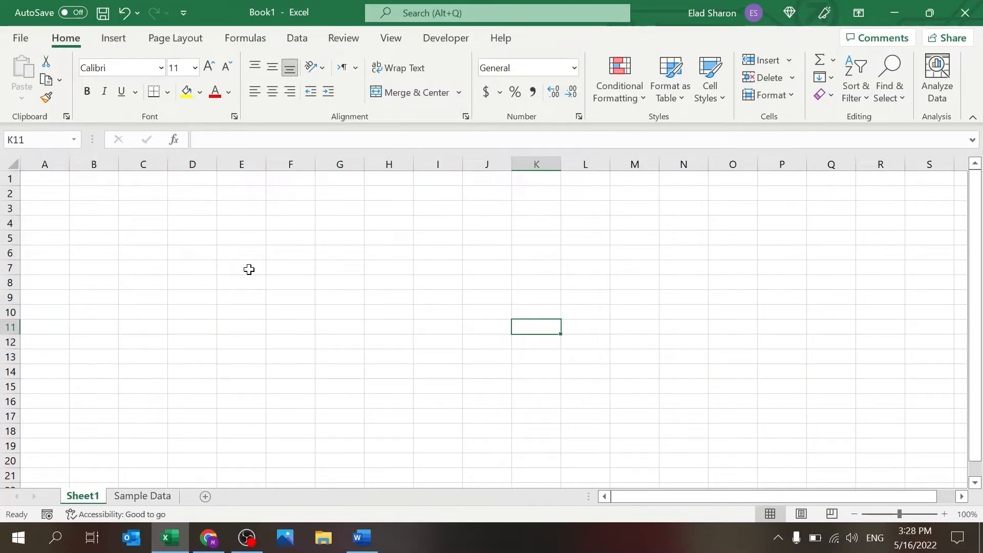
{"action": "left_click", "coordinate": [104, 220]}
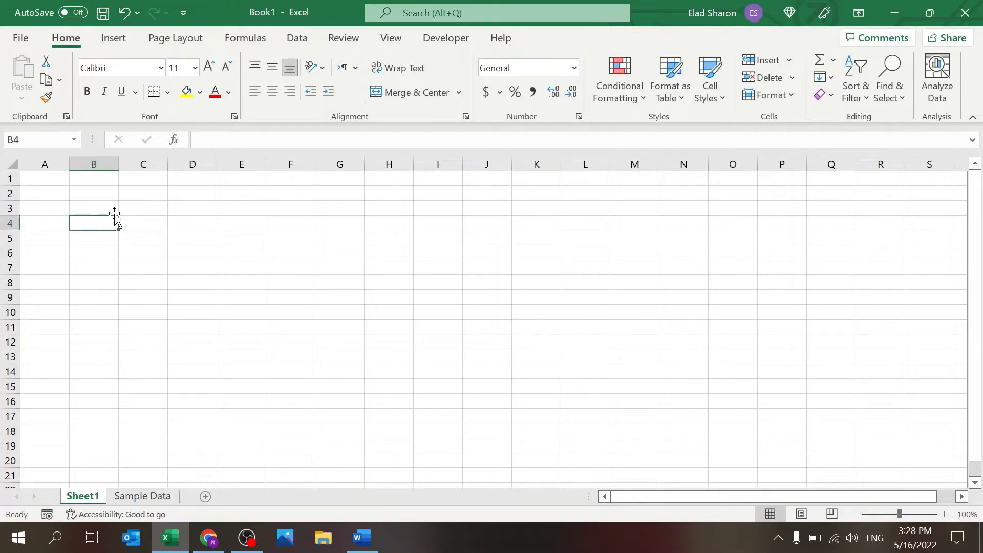
{"action": "left_click", "coordinate": [107, 206]}
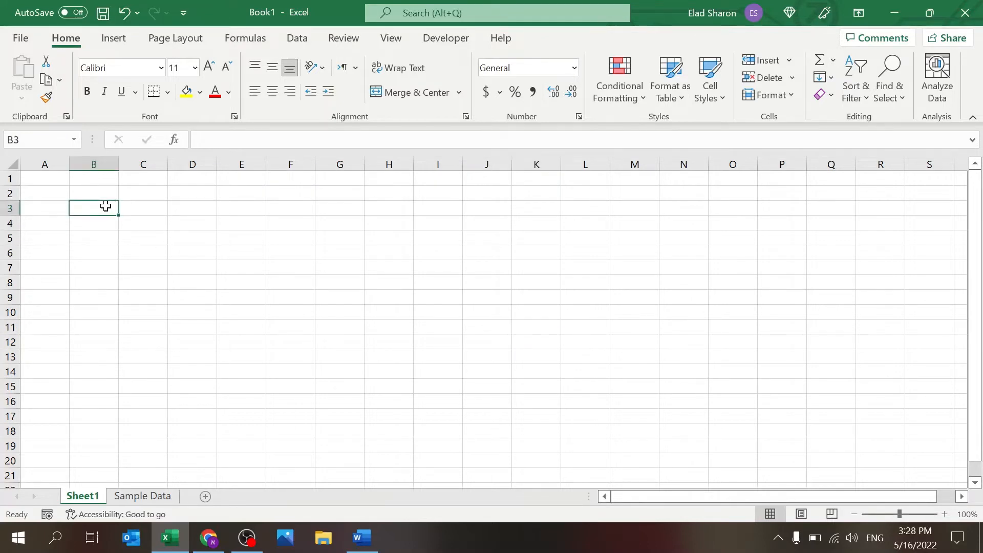
Step: Select column A, then extend a selection from A10 to the last row and return to A1
{"action": "left_click", "coordinate": [46, 163]}
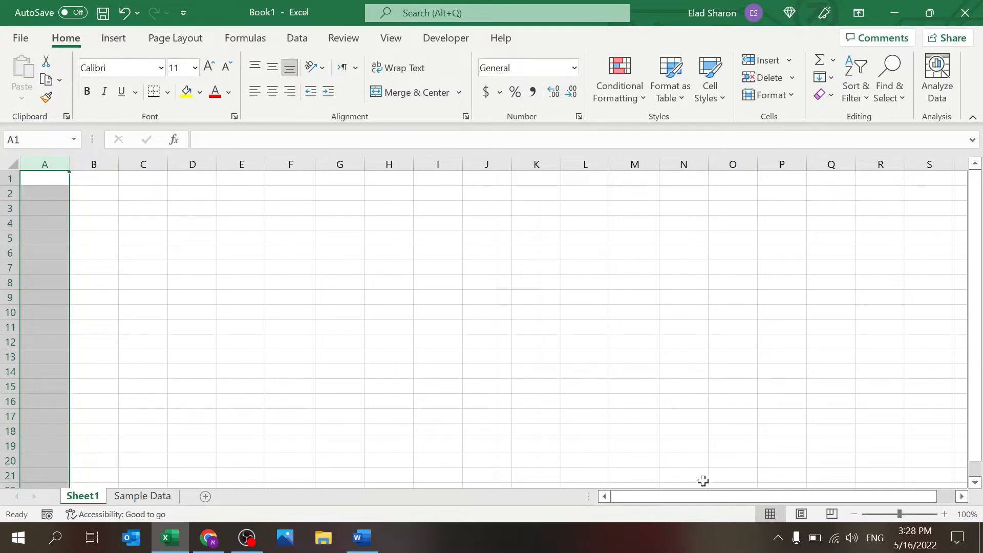
{"action": "left_click", "coordinate": [154, 310]}
{"action": "left_click", "coordinate": [32, 179]}
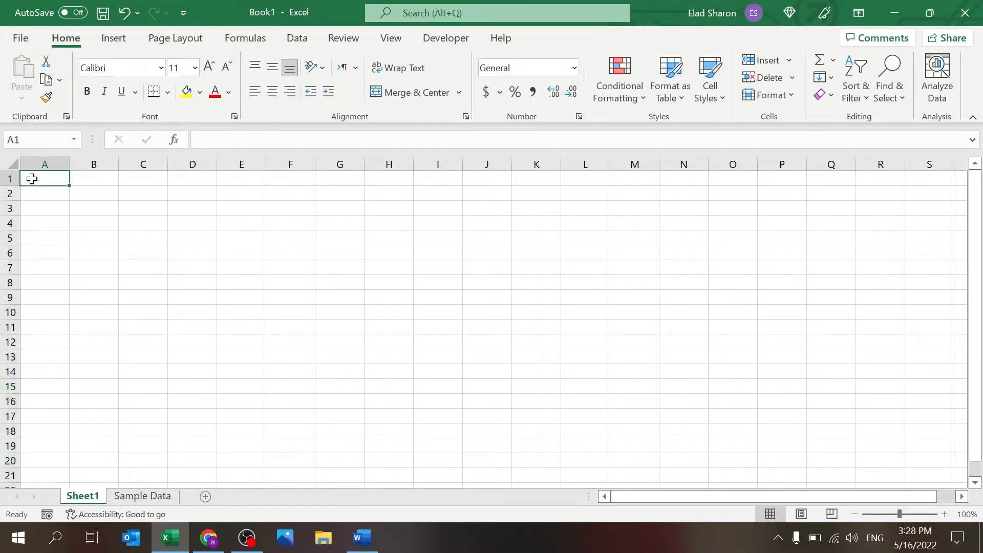
{"action": "key", "text": "ctrl+space"}
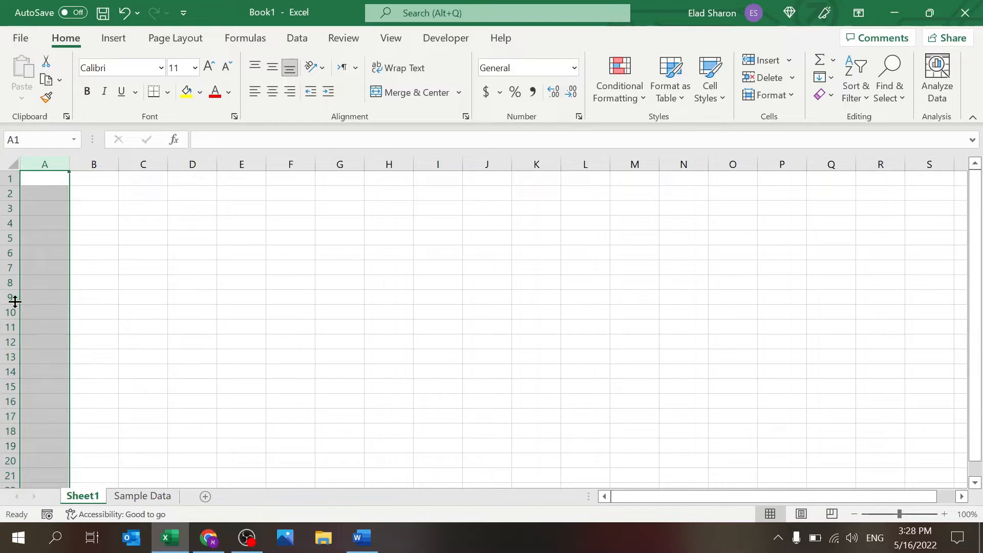
{"action": "left_click", "coordinate": [54, 307]}
{"action": "key", "text": "ctrl+shift+Down"}
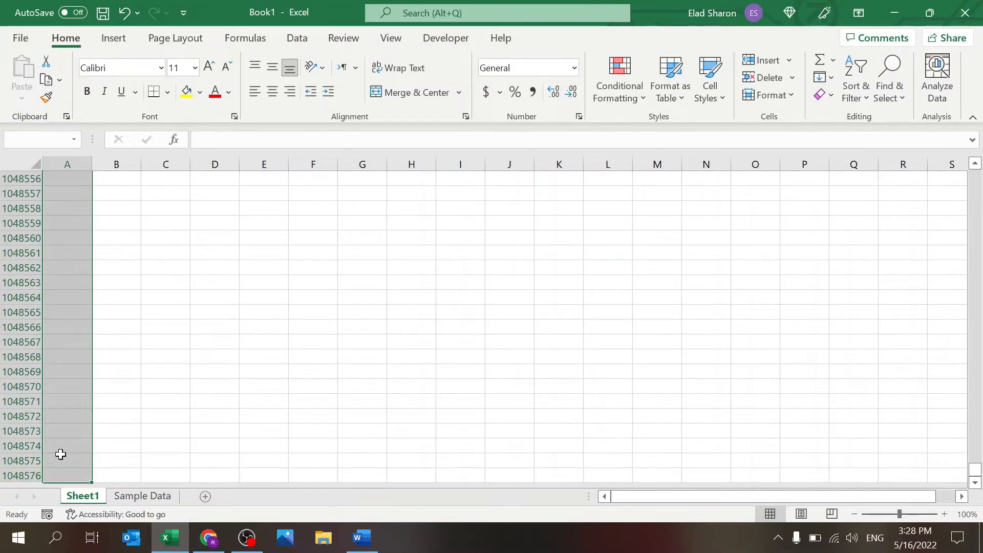
{"action": "left_click_drag", "start_coordinate": [974, 470], "coordinate": [945, 82]}
{"action": "left_click", "coordinate": [48, 177]}
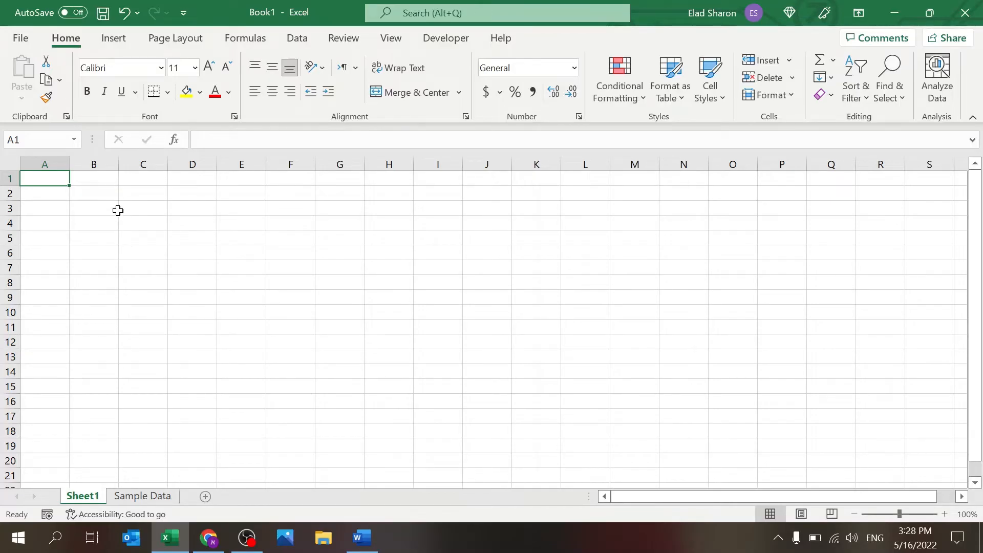
Step: Select cell C2, then the whole of column C and row 2, then C2 alone
{"action": "left_click", "coordinate": [127, 194]}
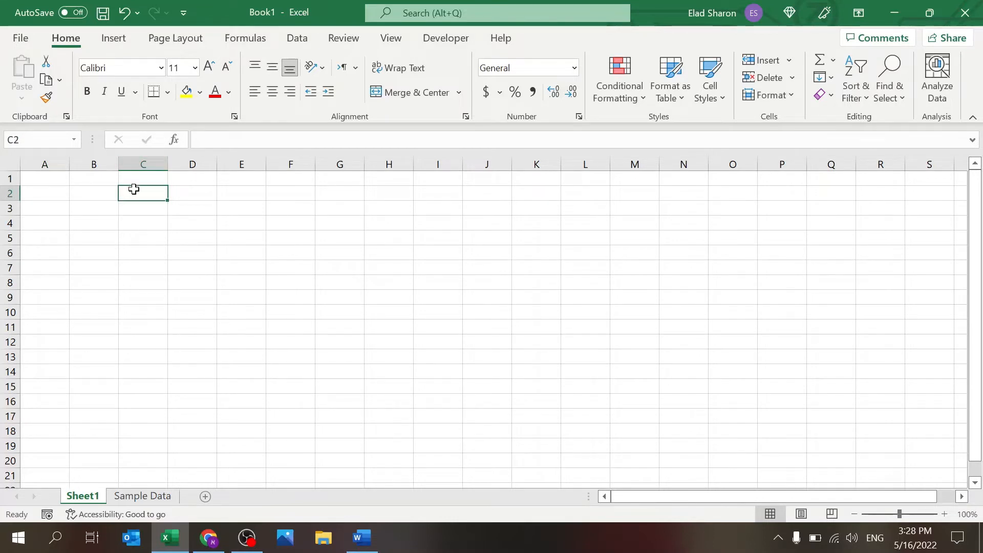
{"action": "left_click", "coordinate": [143, 160]}
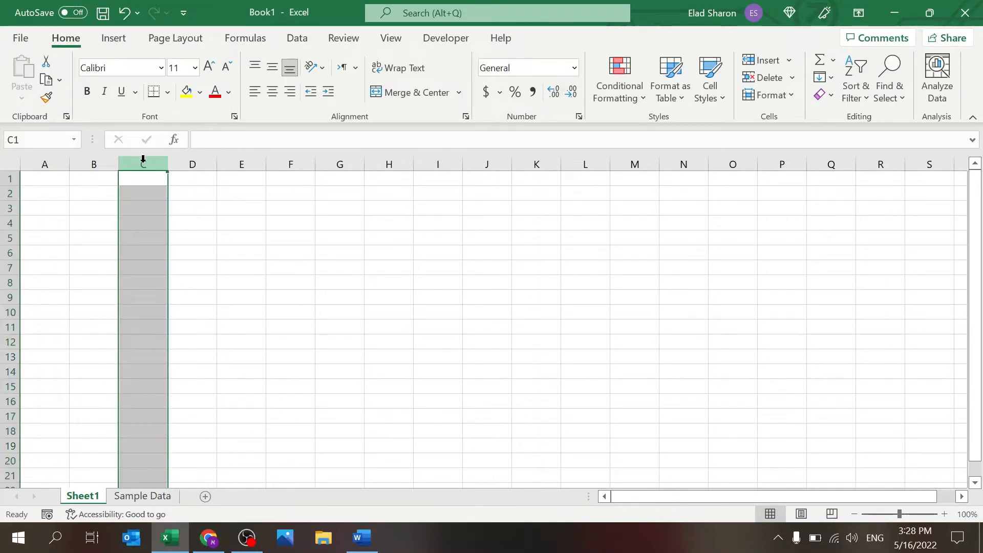
{"action": "left_click", "coordinate": [10, 194]}
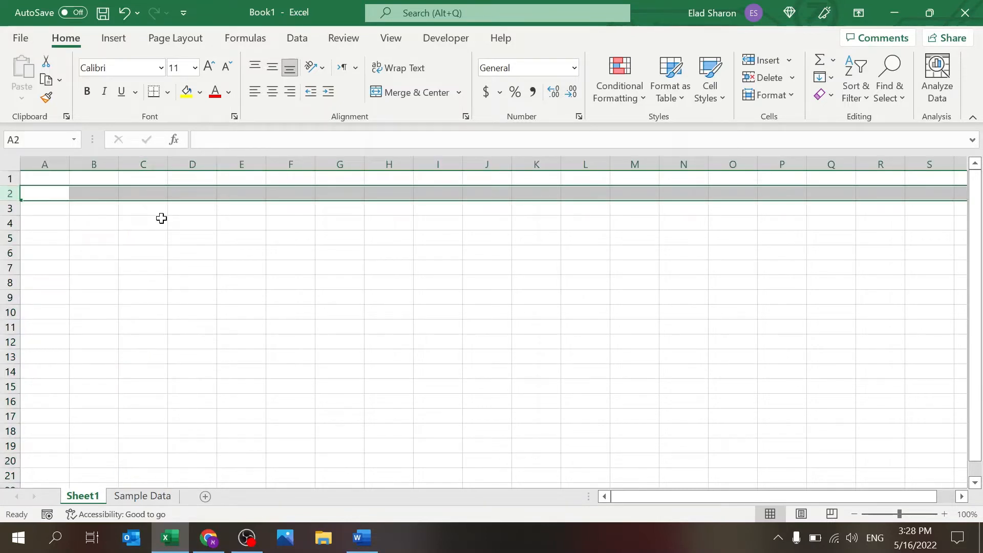
{"action": "left_click", "coordinate": [157, 192]}
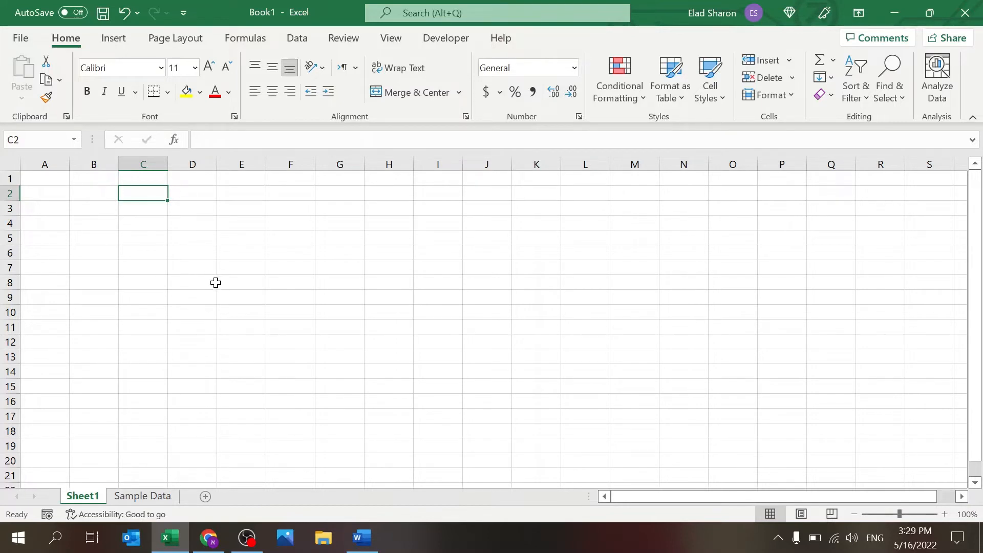
Step: Move the active cell around column C with the arrow keys
{"action": "key", "text": "Down"}
{"action": "key", "text": "Down"}
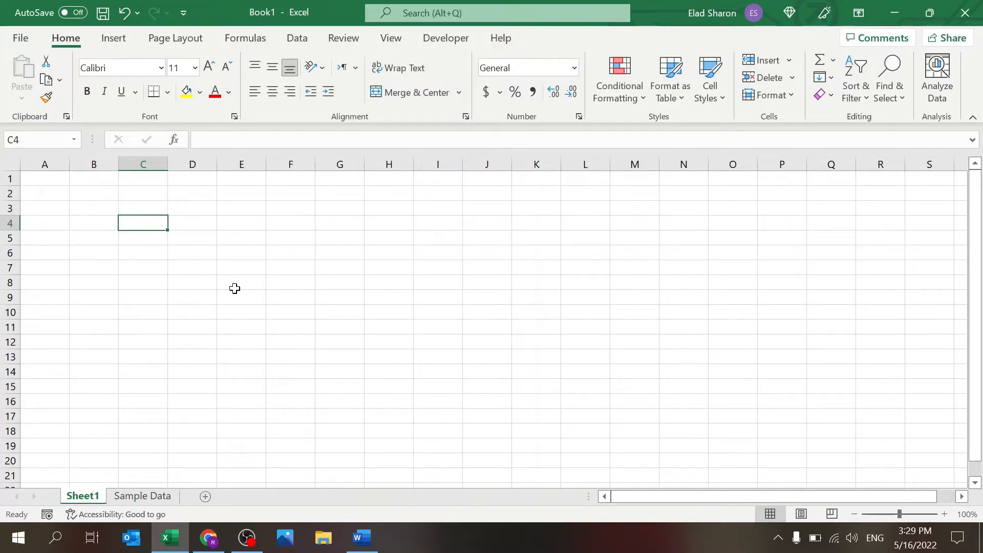
{"action": "key", "text": "Right"}
{"action": "key", "text": "Right"}
{"action": "key", "text": "Right"}
{"action": "key", "text": "Left"}
{"action": "key", "text": "Left"}
{"action": "key", "text": "Left"}
{"action": "key", "text": "Left"}
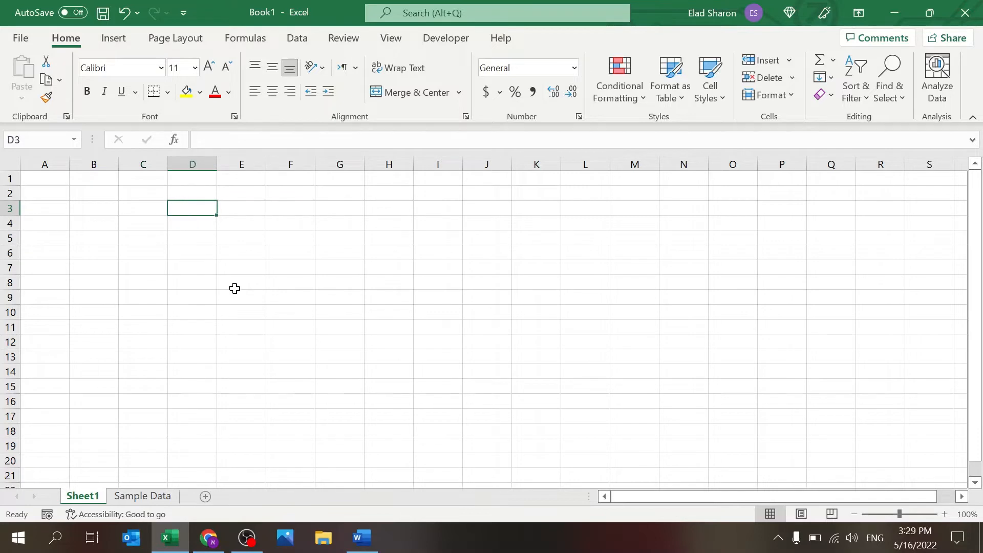
{"action": "key", "text": "Down"}
{"action": "key", "text": "Right"}
{"action": "key", "text": "Right"}
{"action": "key", "text": "Right"}
{"action": "key", "text": "Up"}
{"action": "key", "text": "Up"}
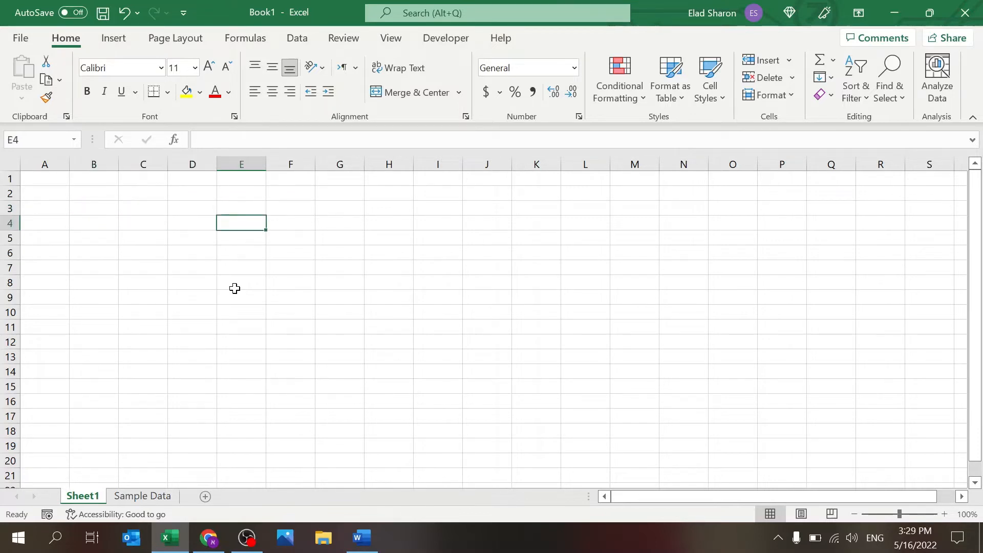
{"action": "key", "text": "Left"}
{"action": "key", "text": "Left"}
{"action": "key", "text": "Down"}
{"action": "key", "text": "Down"}
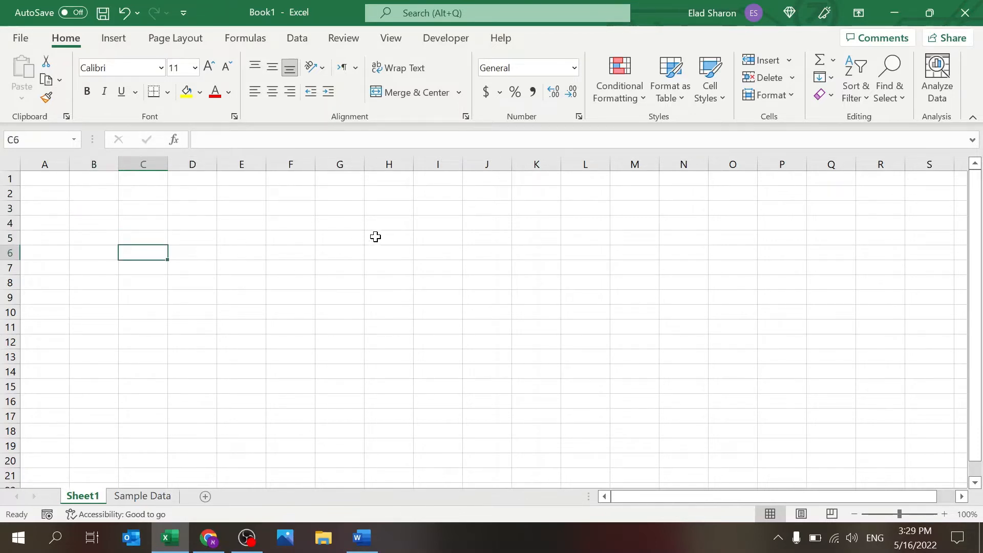
Step: Select cells I4, D6, F3 and then C3
{"action": "left_click", "coordinate": [427, 224]}
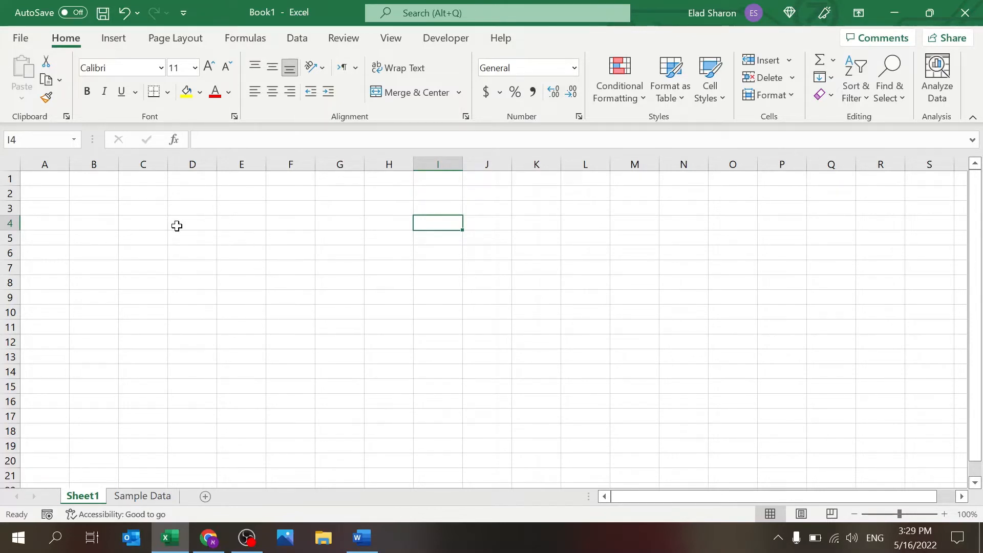
{"action": "left_click", "coordinate": [179, 249]}
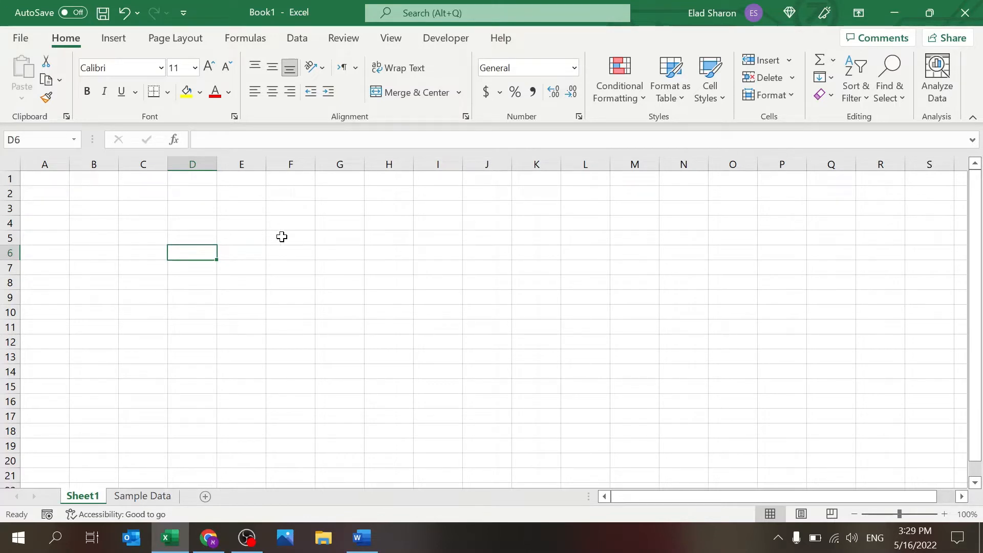
{"action": "left_click", "coordinate": [296, 207]}
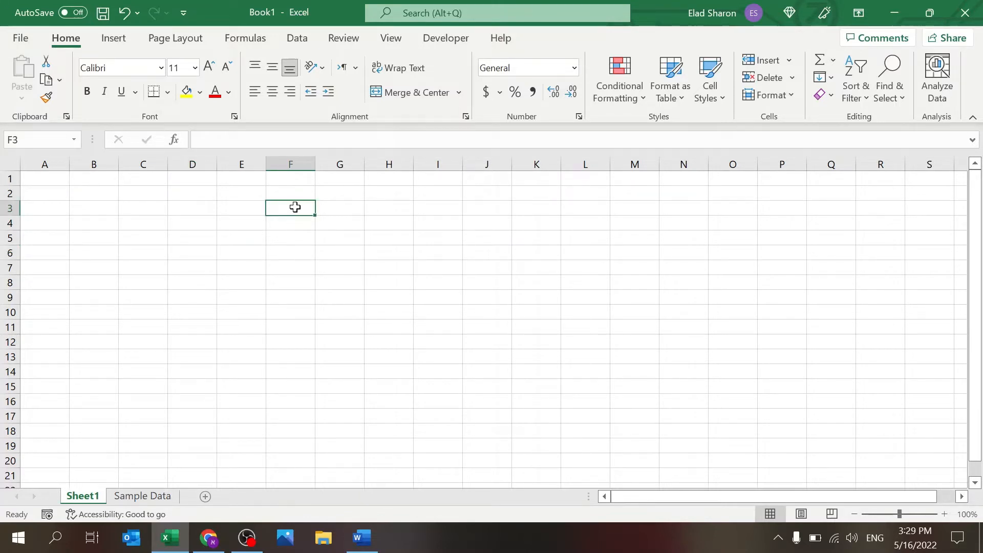
{"action": "left_click", "coordinate": [150, 210]}
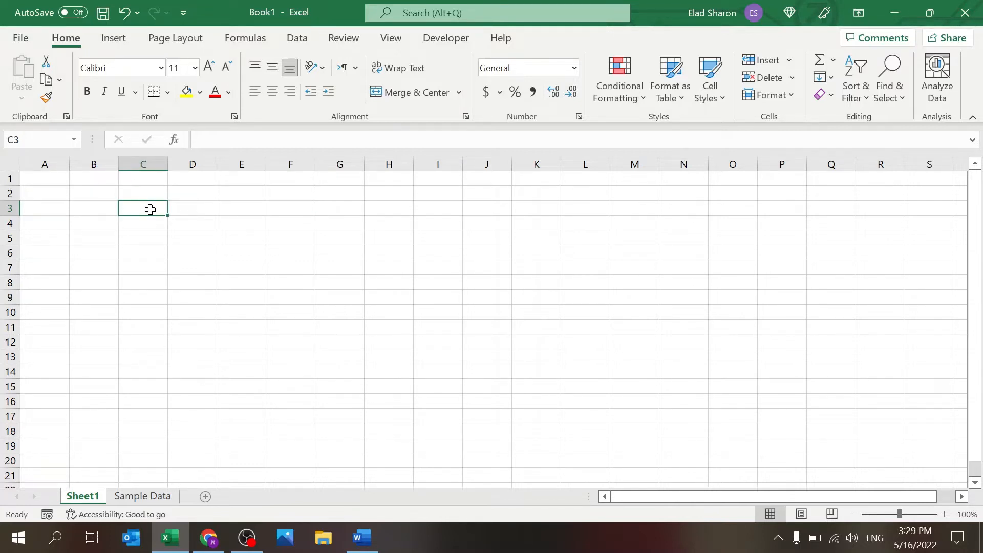
Step: Select the range C3:H11 and clear its contents
{"action": "left_click_drag", "start_coordinate": [150, 210], "coordinate": [243, 300]}
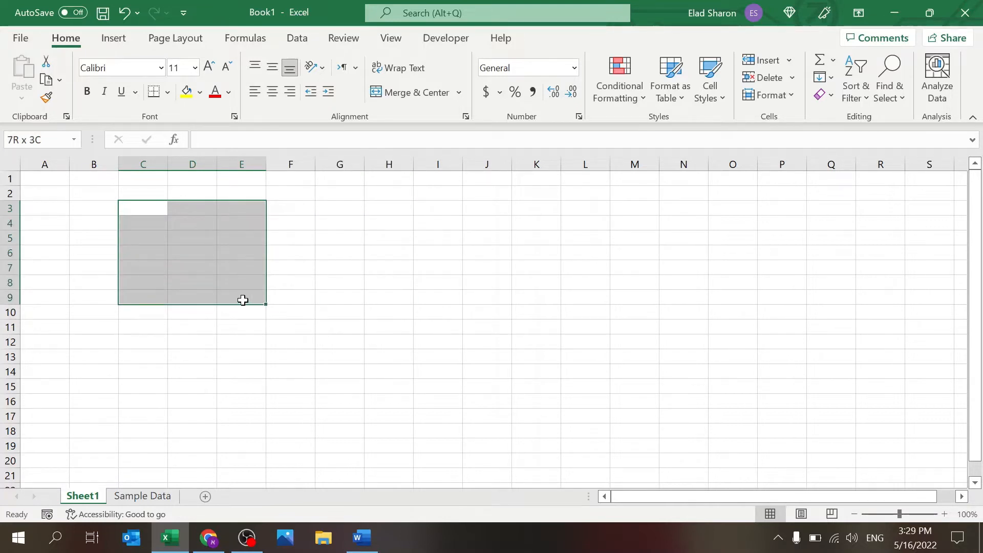
{"action": "left_click_drag", "start_coordinate": [242, 301], "coordinate": [483, 350]}
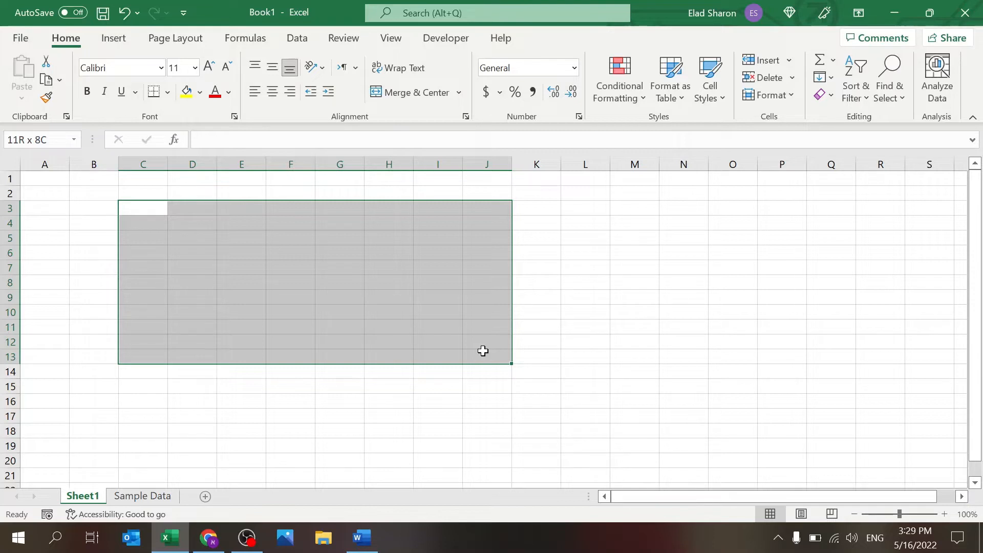
{"action": "left_click_drag", "start_coordinate": [482, 350], "coordinate": [392, 331]}
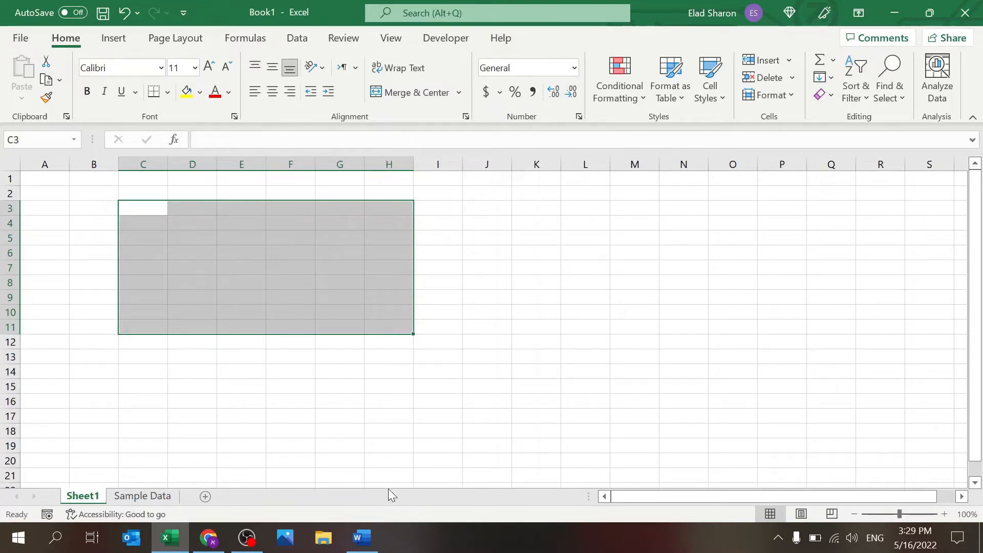
{"action": "left_click", "coordinate": [460, 294]}
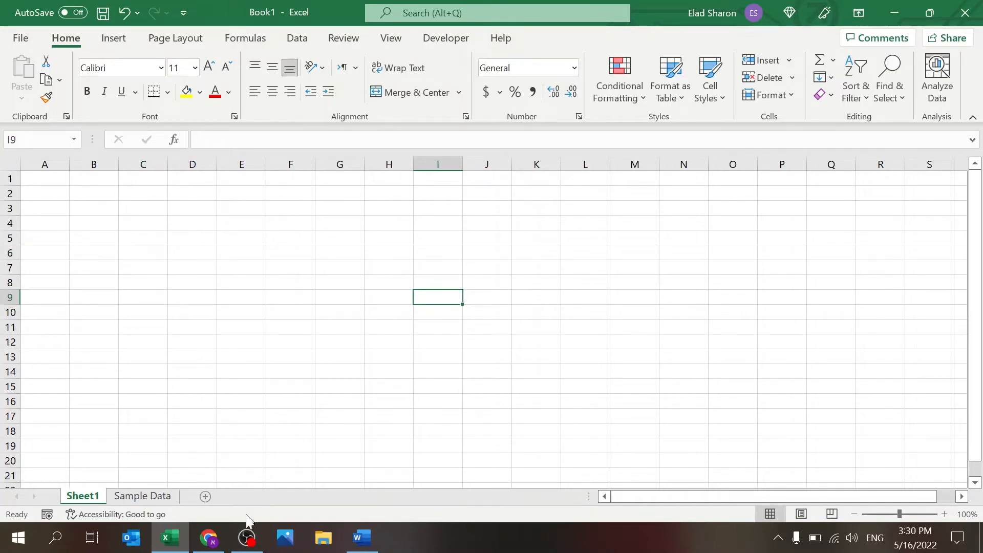
Step: Switch to the Word document and back, then enter 1 in C3 and 2 in C4
{"action": "left_click", "coordinate": [368, 535]}
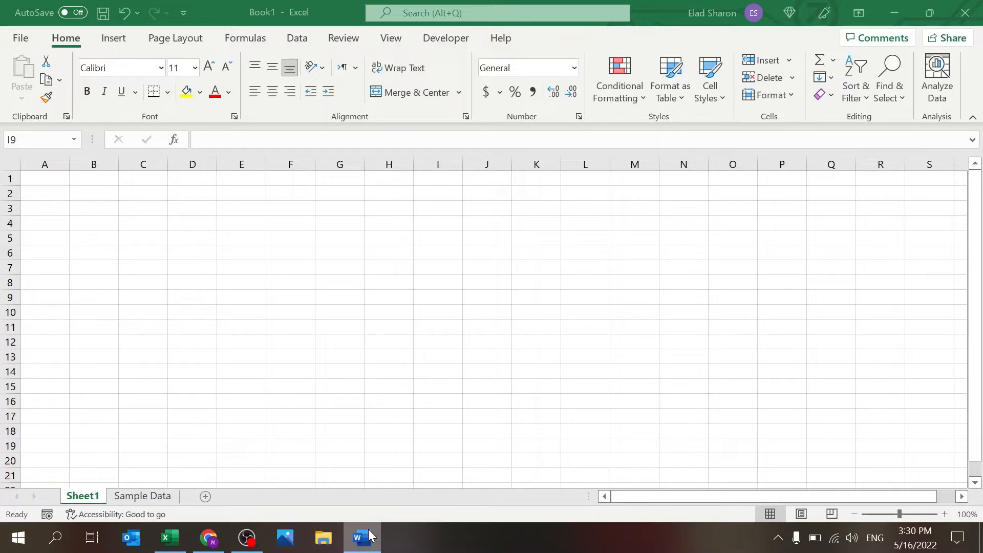
{"action": "left_click", "coordinate": [299, 257]}
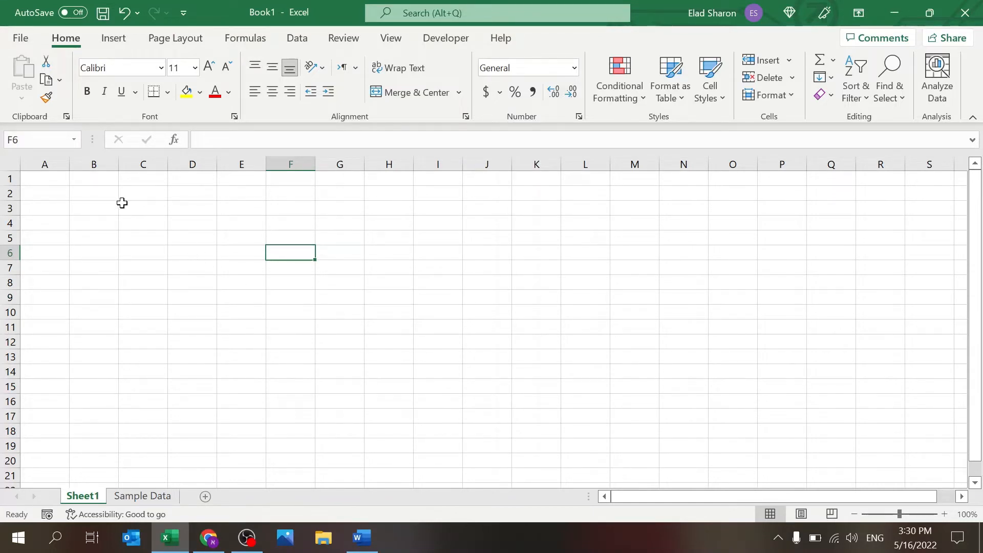
{"action": "left_click", "coordinate": [143, 209]}
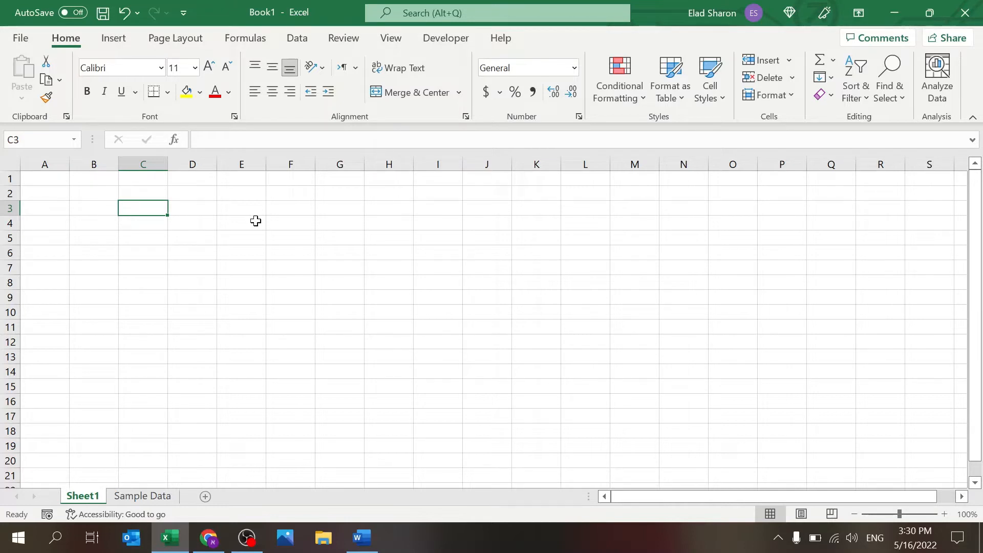
{"action": "type", "text": "1"}
{"action": "key", "text": "Down"}
{"action": "key", "text": "Down"}
{"action": "key", "text": "Down"}
{"action": "key", "text": "Down"}
{"action": "key", "text": "Down"}
{"action": "key", "text": "Down"}
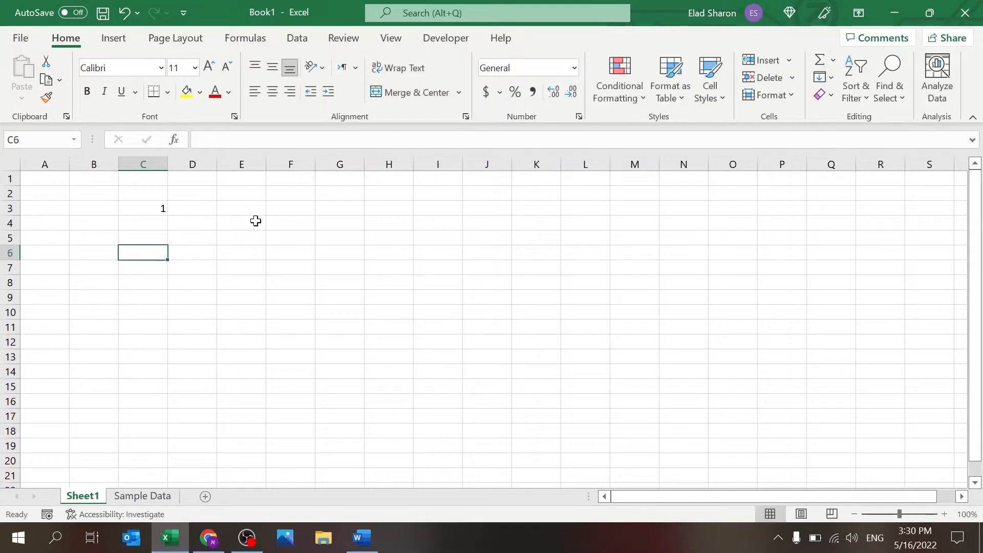
{"action": "type", "text": "2"}
{"action": "key", "text": "Up"}
{"action": "key", "text": "Up"}
{"action": "key", "text": "Up"}
{"action": "key", "text": "Up"}
{"action": "key", "text": "Up"}
{"action": "key", "text": "Up"}
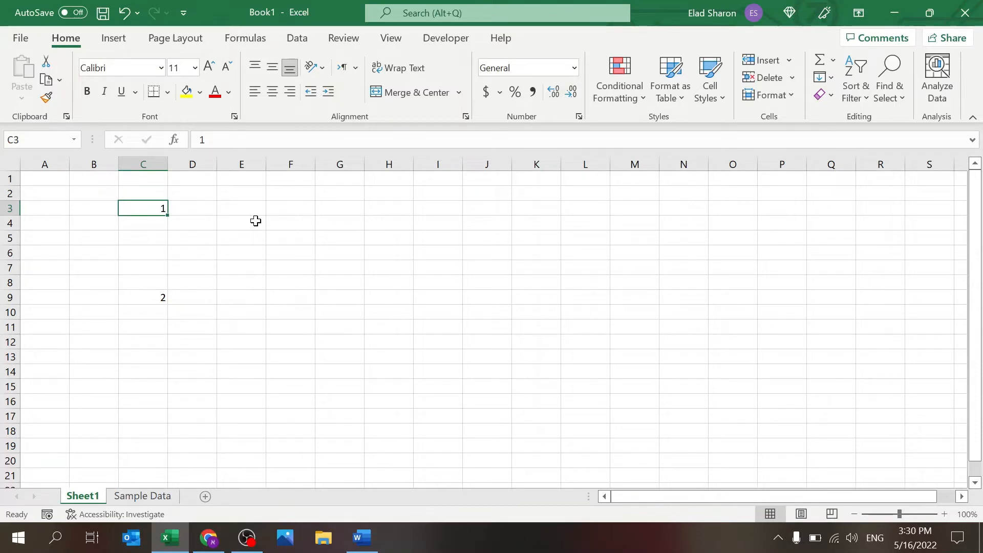
Step: Select C2:C11, delete the 1 and 2, and select empty cell B3
{"action": "key", "text": "ctrl+shift+Down"}
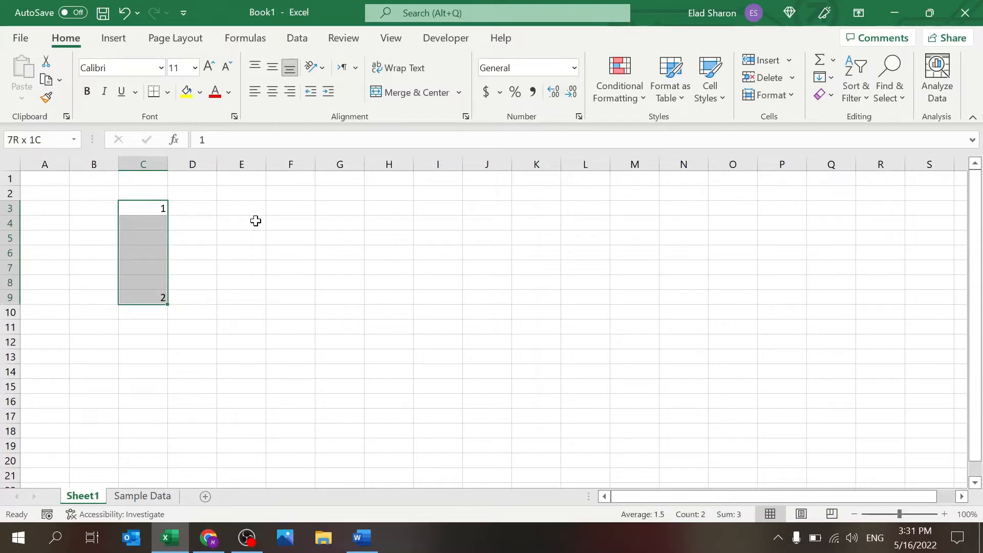
{"action": "left_click", "coordinate": [136, 299]}
{"action": "left_click_drag", "start_coordinate": [152, 196], "coordinate": [148, 321]}
{"action": "key", "text": "Delete"}
{"action": "left_click", "coordinate": [148, 266]}
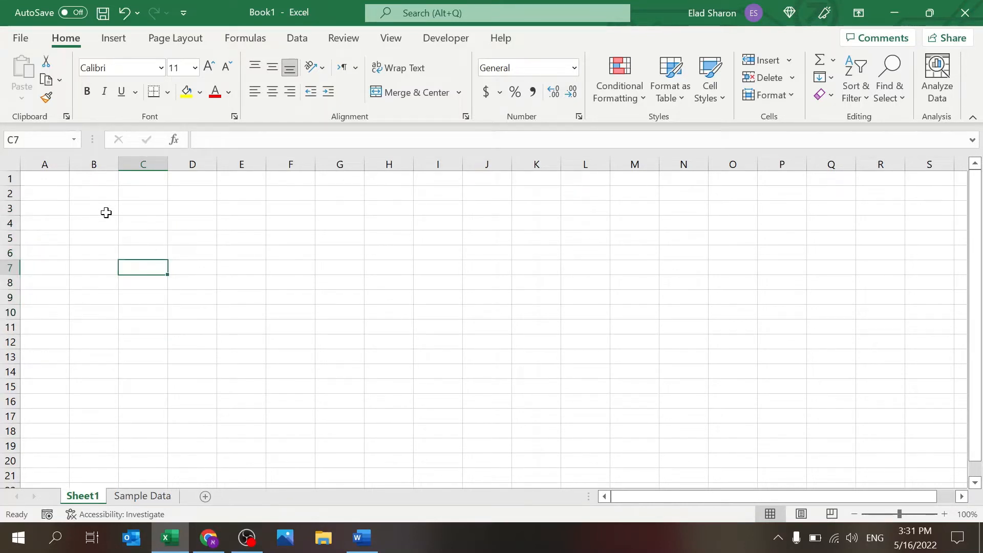
{"action": "left_click", "coordinate": [100, 206]}
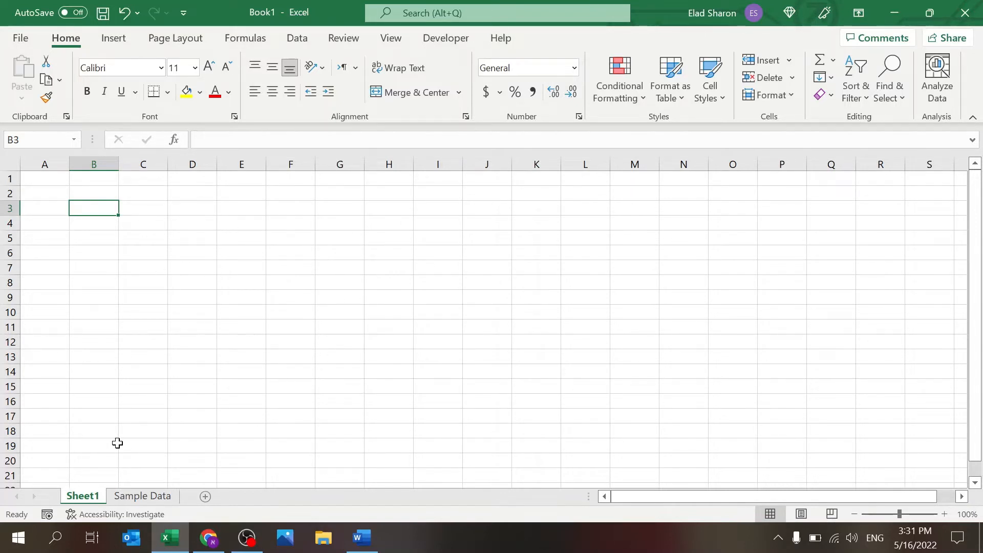
{"action": "left_click", "coordinate": [122, 497]}
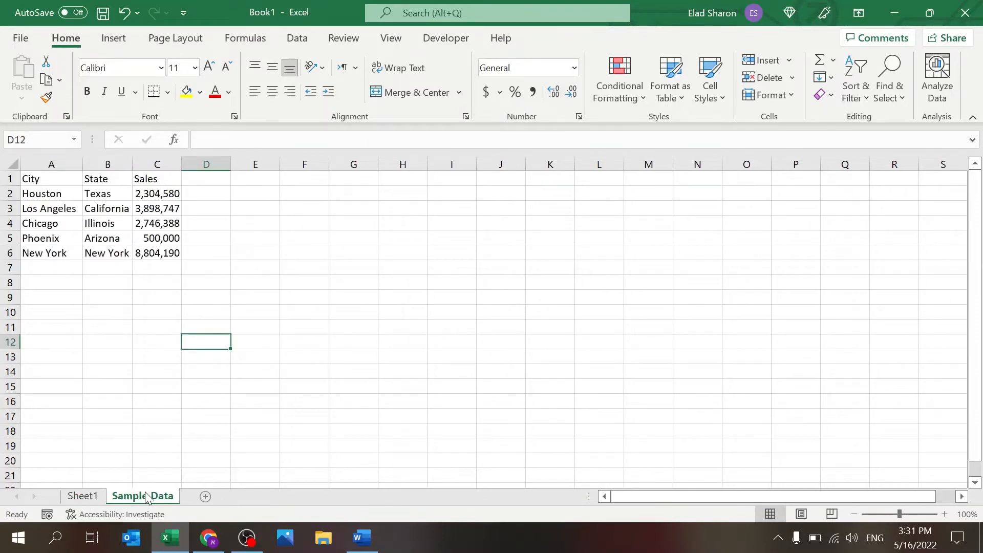
{"action": "left_click", "coordinate": [90, 496]}
{"action": "left_click", "coordinate": [132, 495]}
{"action": "left_click", "coordinate": [92, 500]}
{"action": "left_click", "coordinate": [131, 498]}
{"action": "left_click", "coordinate": [90, 495]}
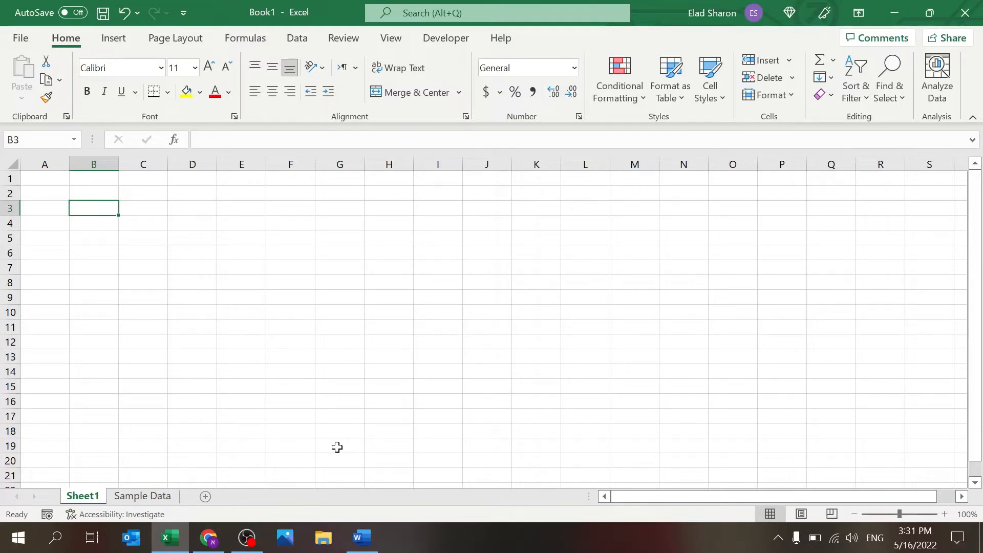
{"action": "left_click", "coordinate": [362, 545]}
Step: Open Save As and browse for a folder, then back out to the worksheet
{"action": "left_click", "coordinate": [25, 40]}
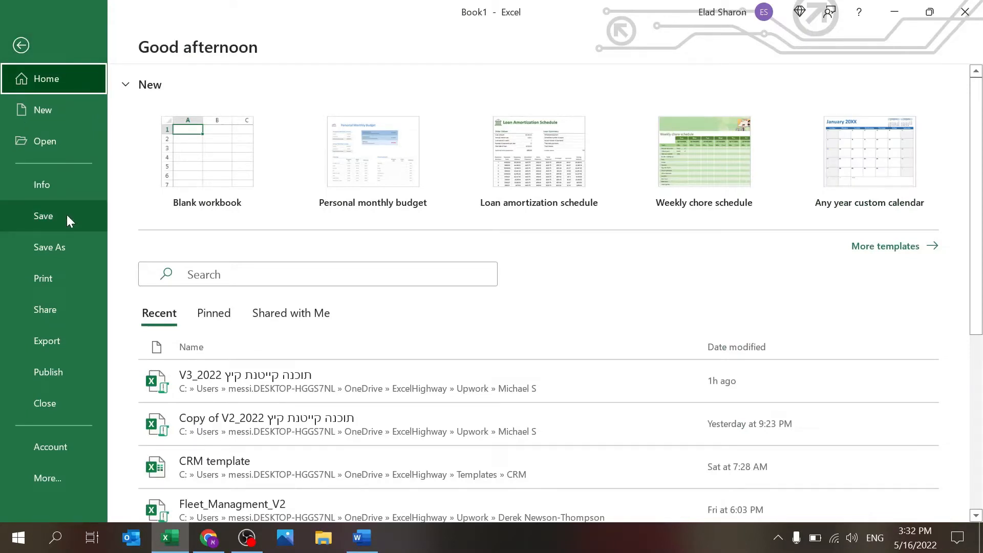
{"action": "left_click", "coordinate": [58, 259]}
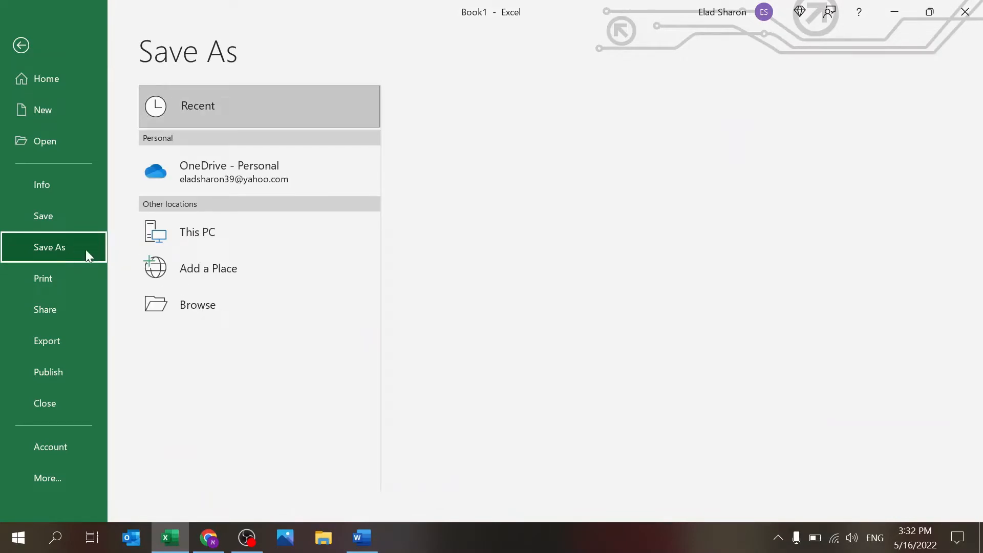
{"action": "left_click", "coordinate": [211, 305]}
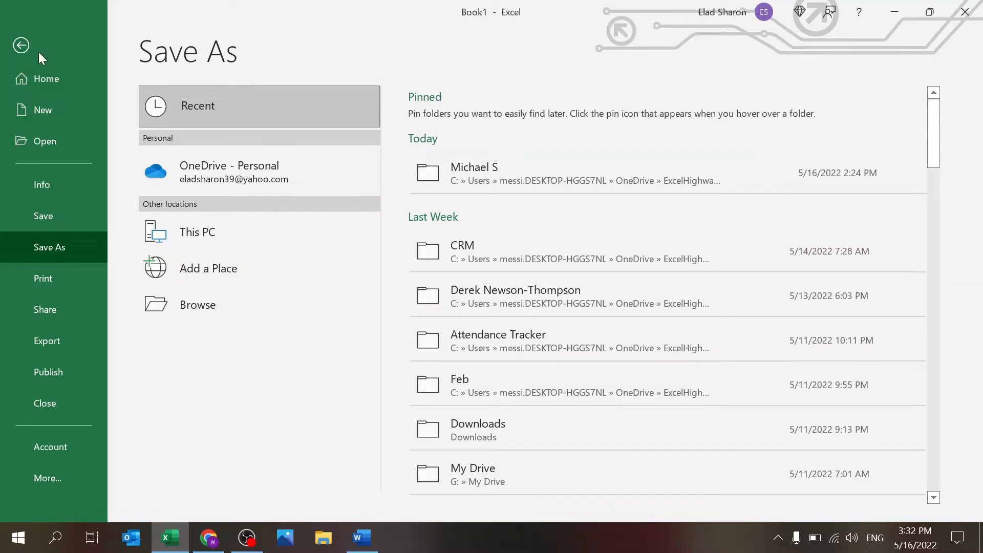
{"action": "left_click", "coordinate": [18, 45]}
{"action": "left_click", "coordinate": [186, 225]}
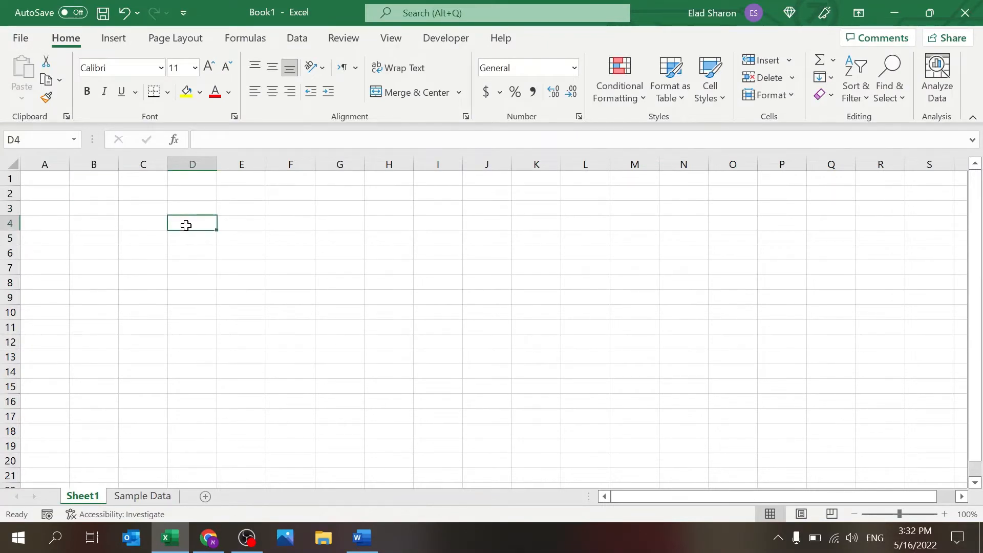
Step: Save the workbook as Excel_Course through Save As > Browse, then view the Sample Data sheet
{"action": "left_click", "coordinate": [23, 39]}
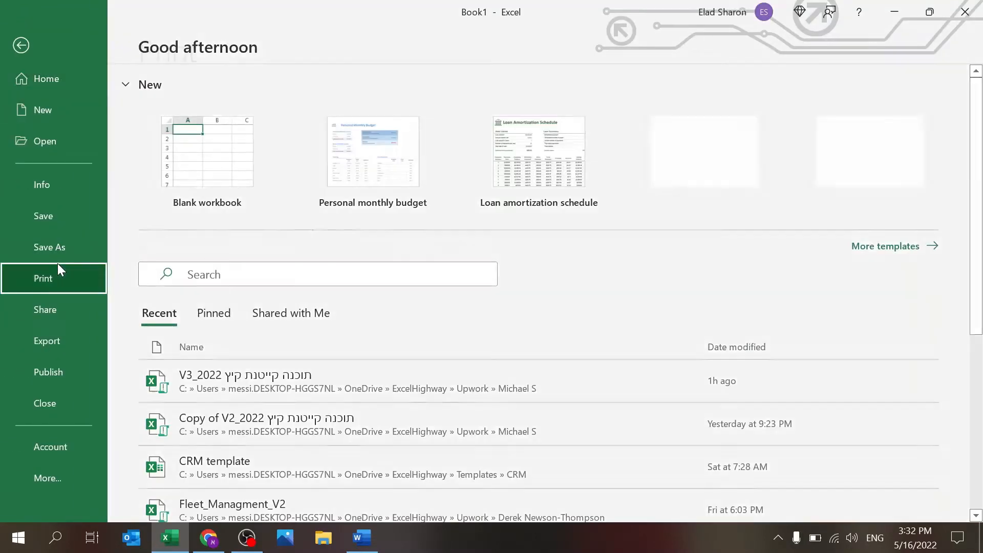
{"action": "left_click", "coordinate": [57, 266]}
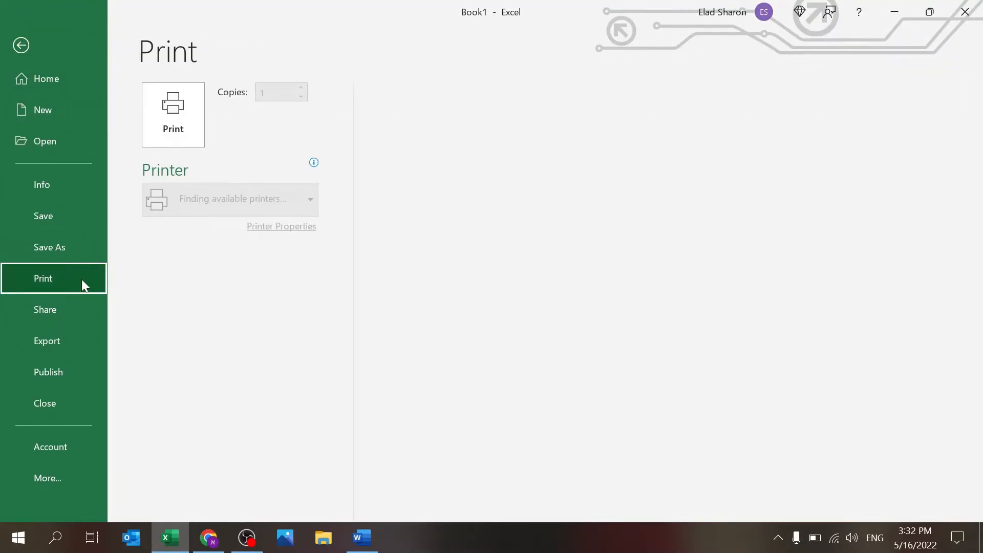
{"action": "left_click", "coordinate": [65, 254]}
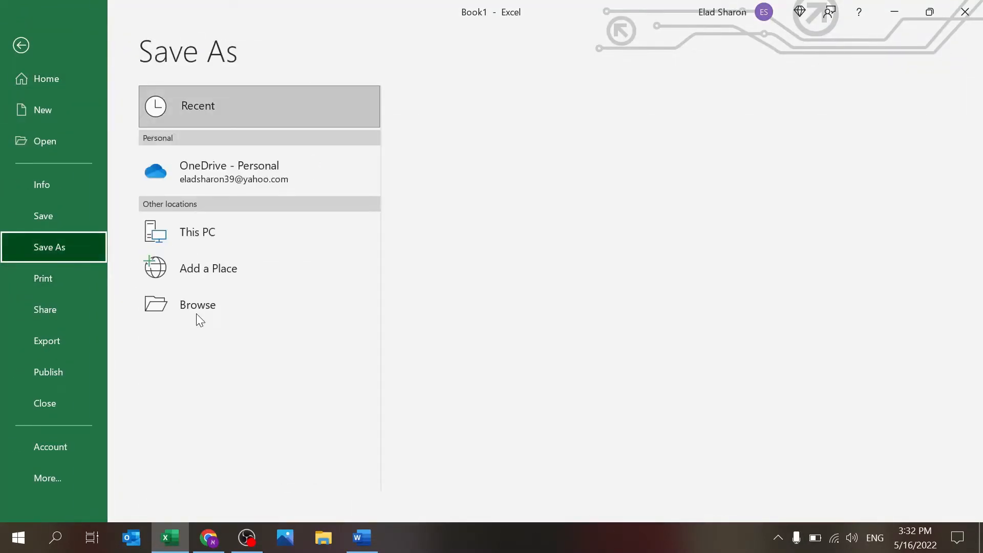
{"action": "left_click", "coordinate": [207, 308]}
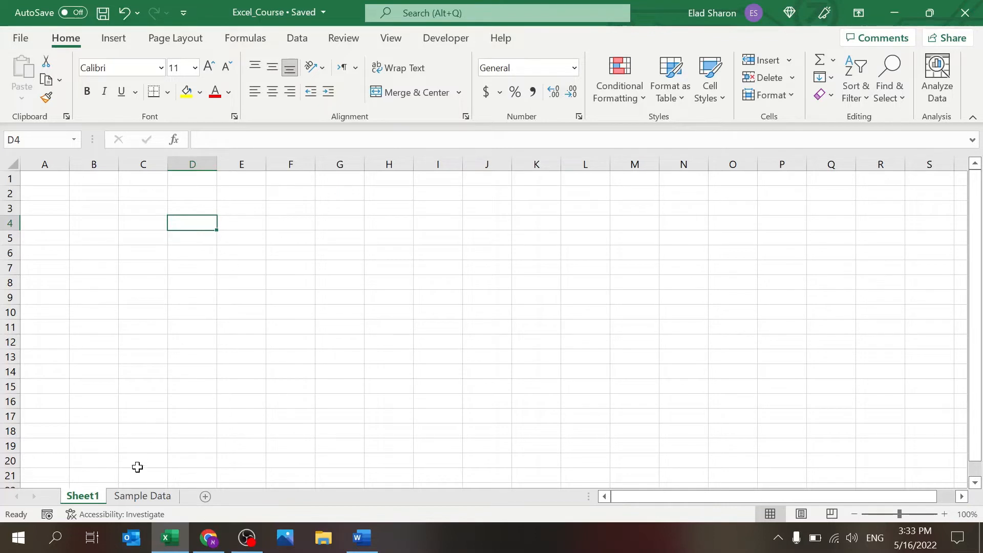
{"action": "left_click", "coordinate": [136, 497]}
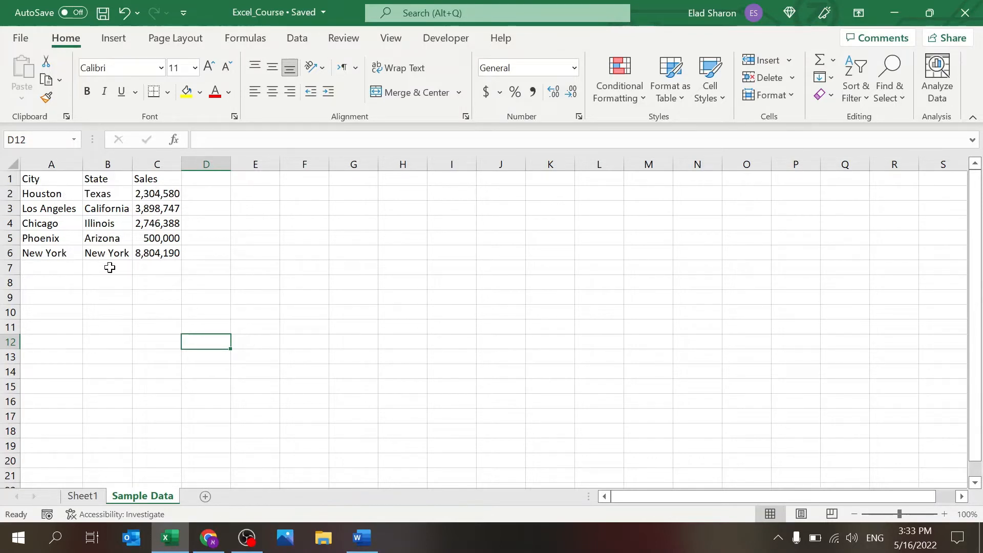
Step: Add a row 7 with Dallas, Texas and 650,000 sales
{"action": "left_click", "coordinate": [50, 263]}
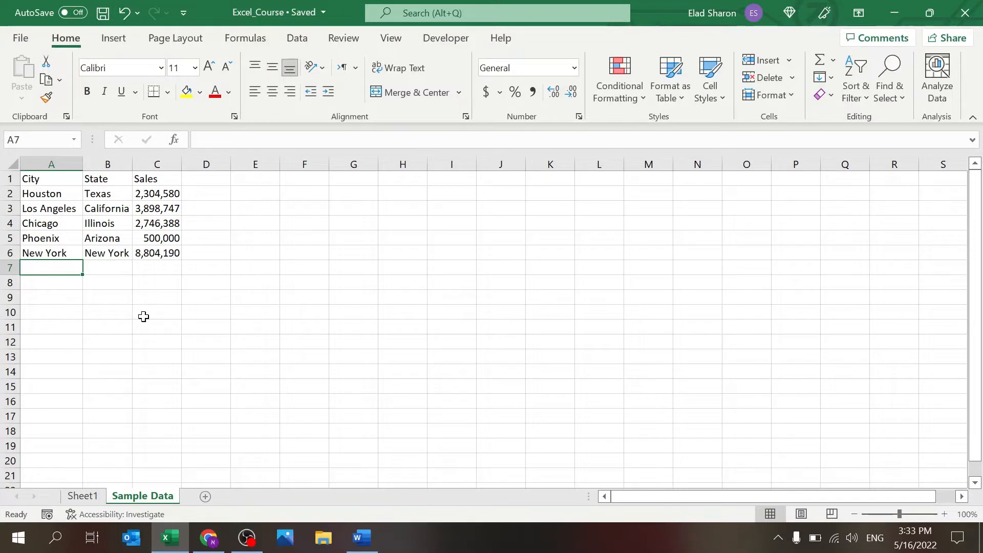
{"action": "type", "text": "Da"}
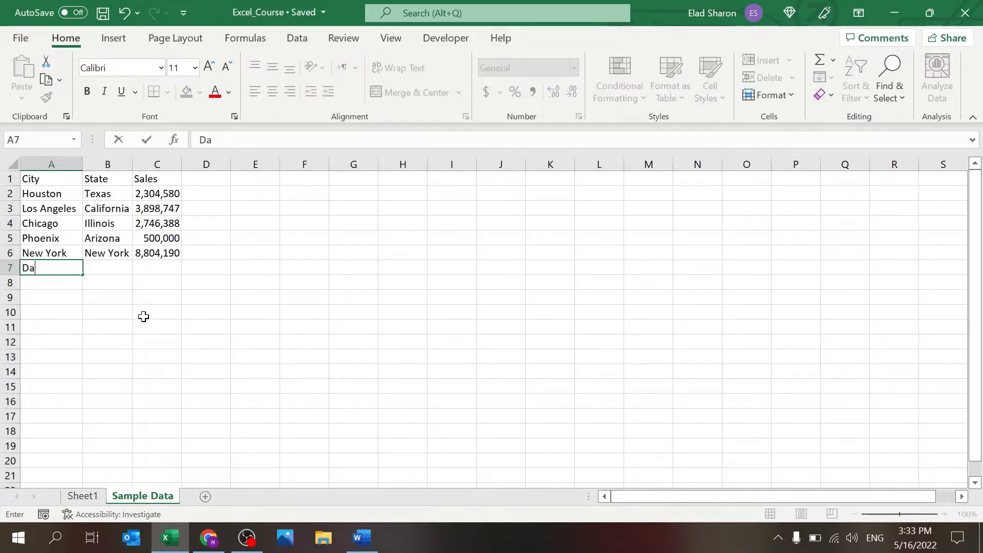
{"action": "type", "text": "llas"}
{"action": "key", "text": "Tab"}
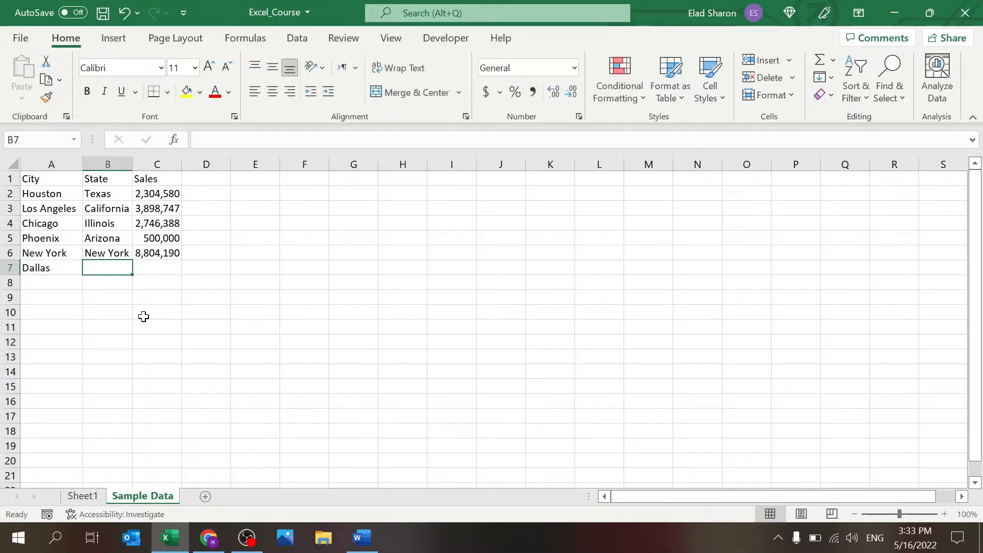
{"action": "type", "text": "Tex"}
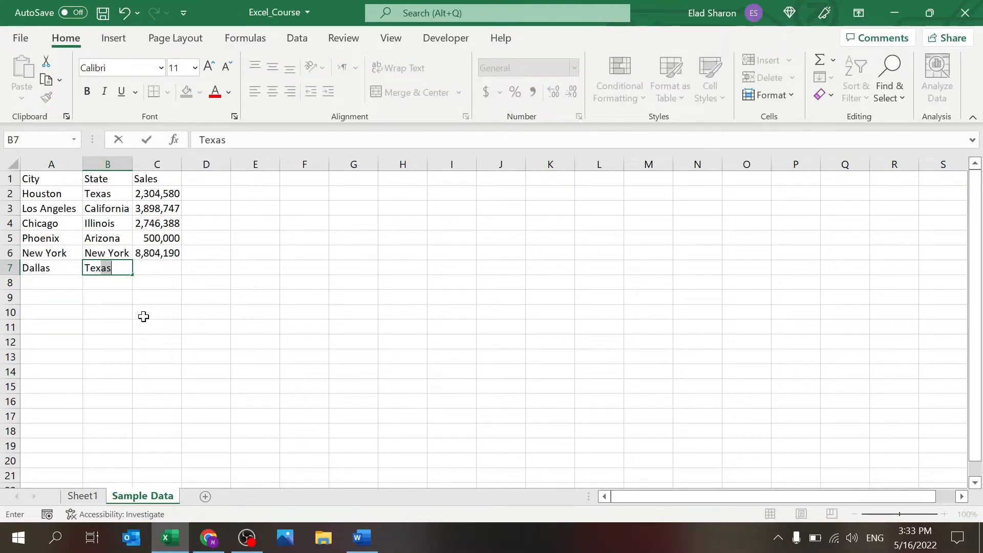
{"action": "type", "text": "as"}
{"action": "key", "text": "Tab"}
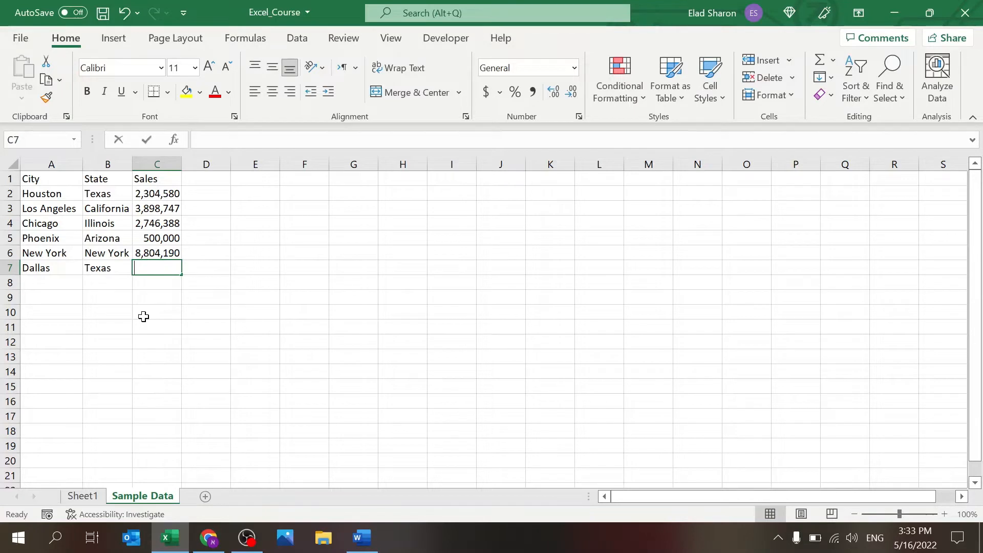
{"action": "type", "text": "650,0000"}
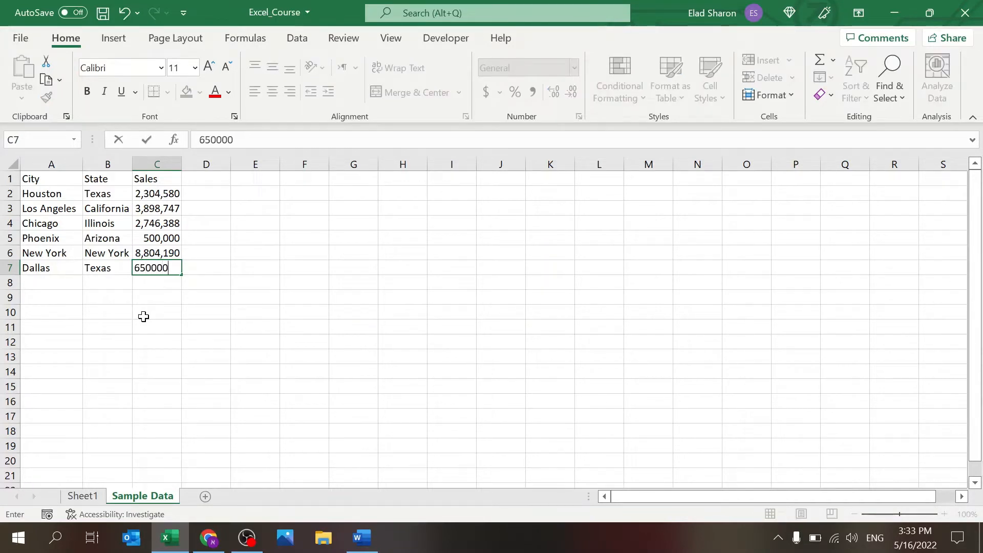
{"action": "key", "text": "Return"}
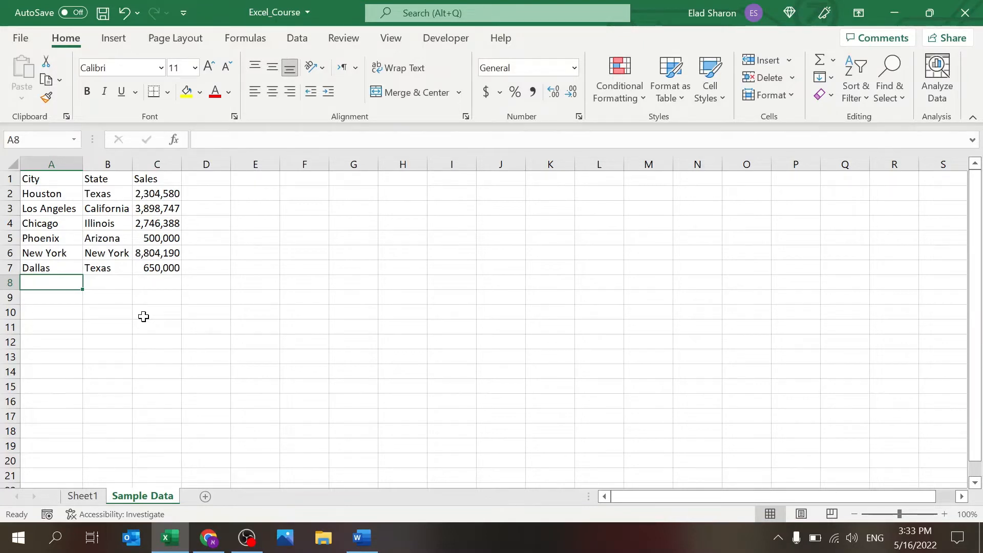
Step: Enter Salt Lake City, Utah in row 8 and AutoFit column A
{"action": "type", "text": "Salt Laek"}
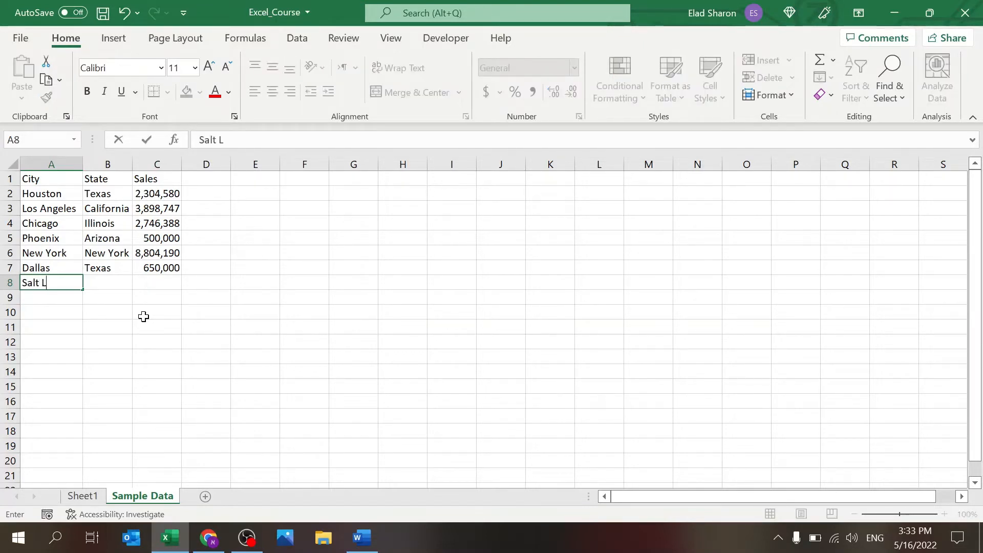
{"action": "key", "text": "BackSpace"}
{"action": "key", "text": "BackSpace"}
{"action": "type", "text": "ke City"}
{"action": "key", "text": "Tab"}
{"action": "type", "text": "Utah"}
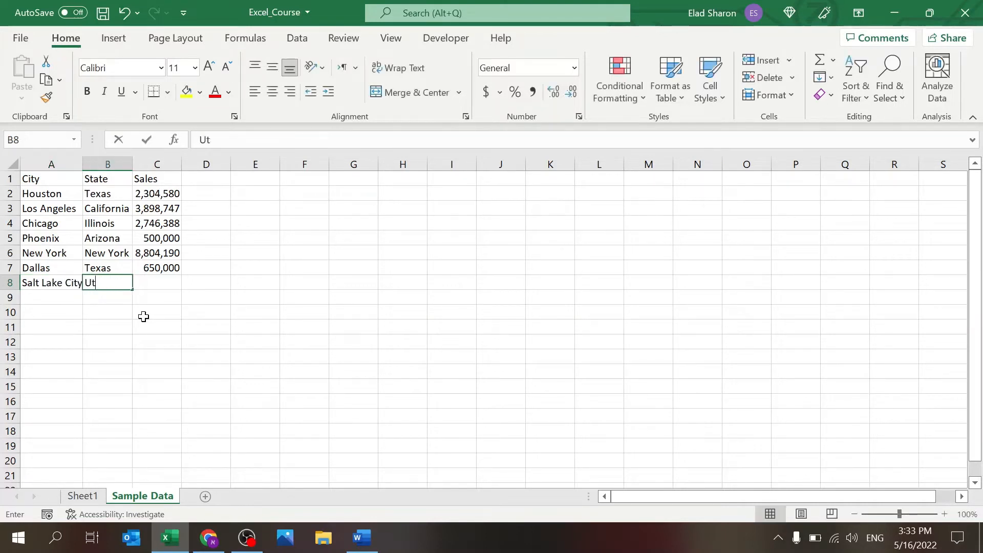
{"action": "key", "text": "Tab"}
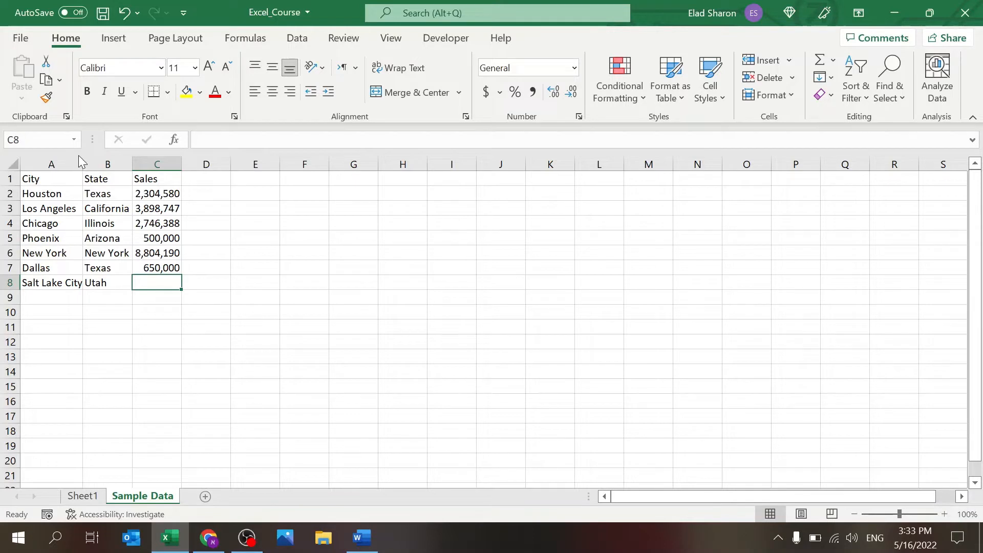
{"action": "double_click", "coordinate": [83, 163]}
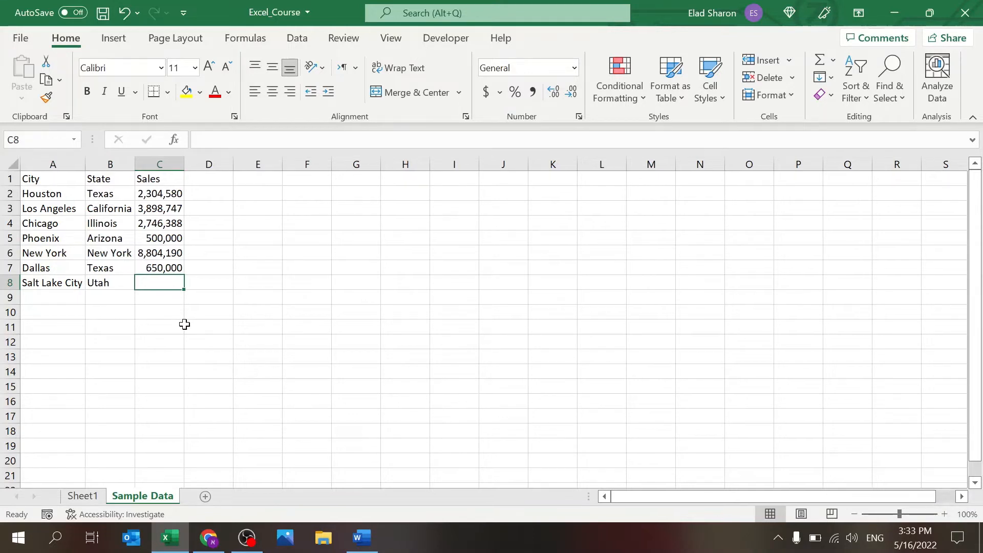
Step: Give Salt Lake City's sales in C8 the formula =C5+50000
{"action": "type", "text": "="}
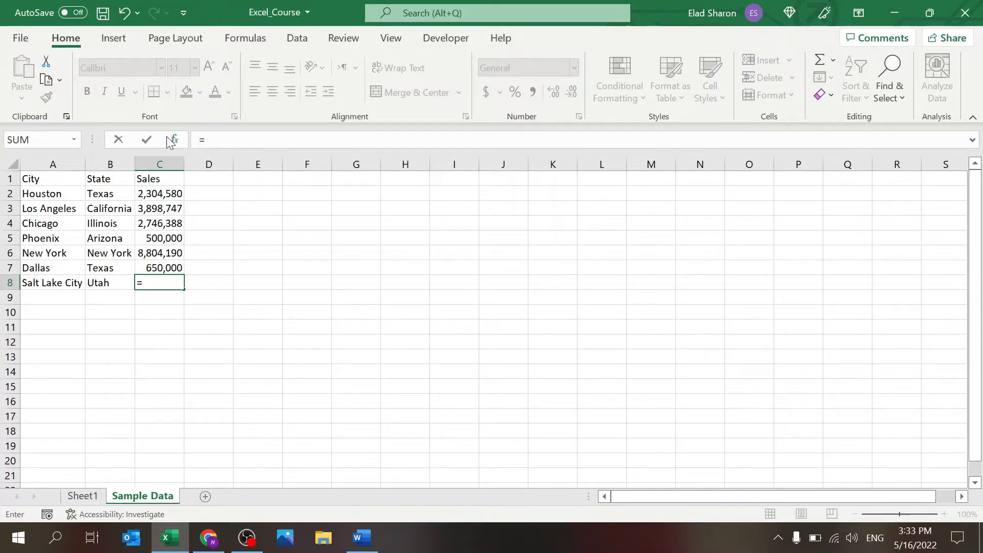
{"action": "left_click", "coordinate": [240, 139]}
{"action": "left_click", "coordinate": [160, 236]}
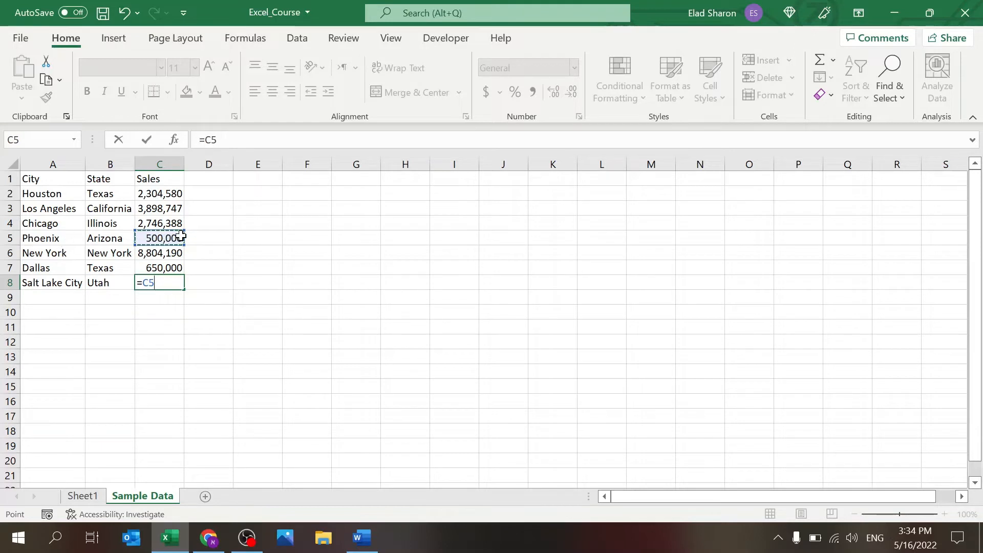
{"action": "type", "text": "+50000"}
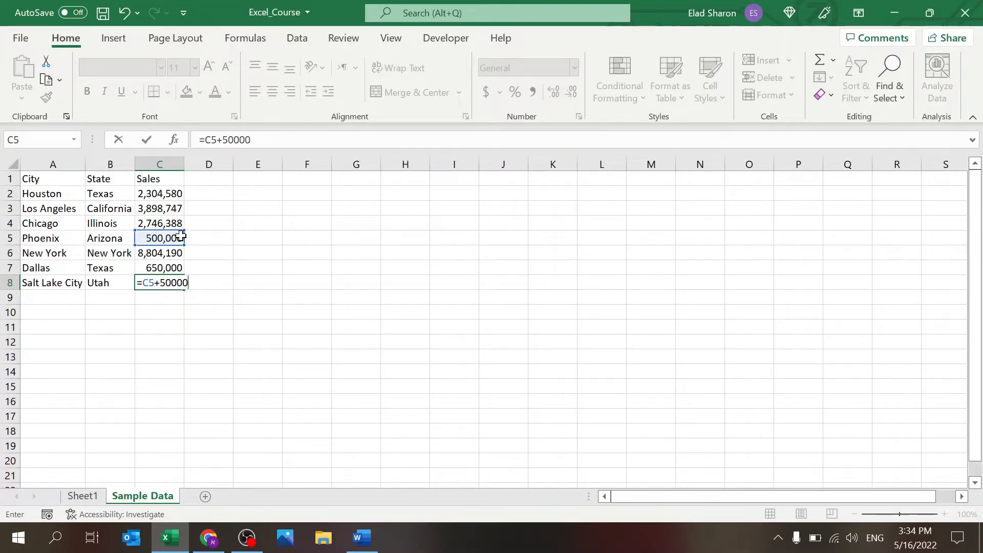
{"action": "key", "text": "Return"}
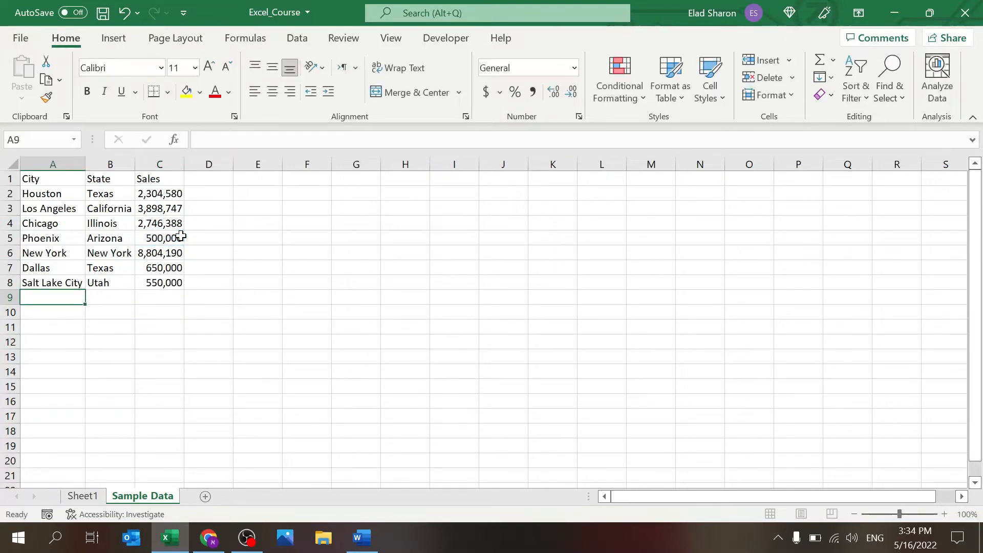
Step: Change Phoenix's sales in C5 to 450000 and check the recalculated Salt Lake City figure
{"action": "key", "text": "Right"}
{"action": "key", "text": "Up"}
{"action": "key", "text": "Up"}
{"action": "key", "text": "Right"}
{"action": "key", "text": "Up"}
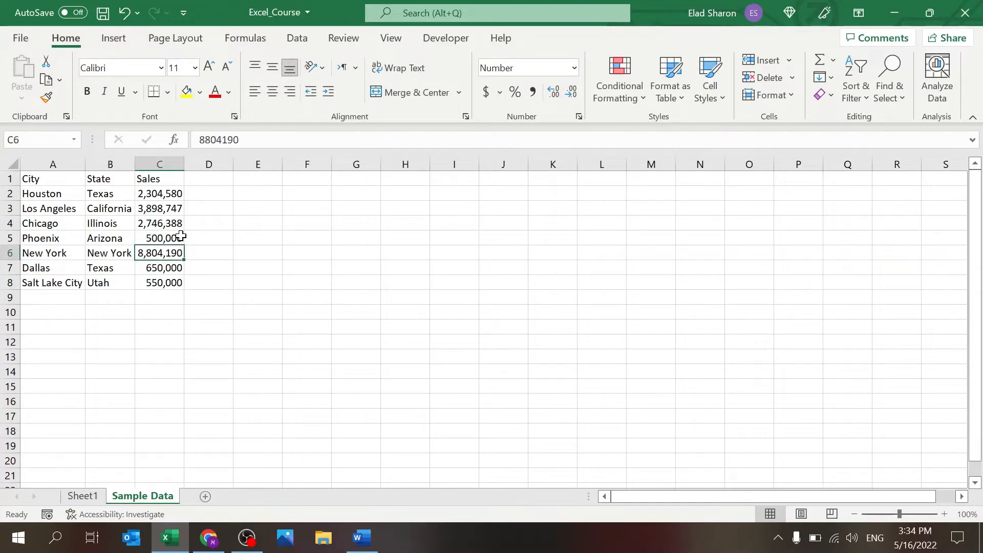
{"action": "key", "text": "Up"}
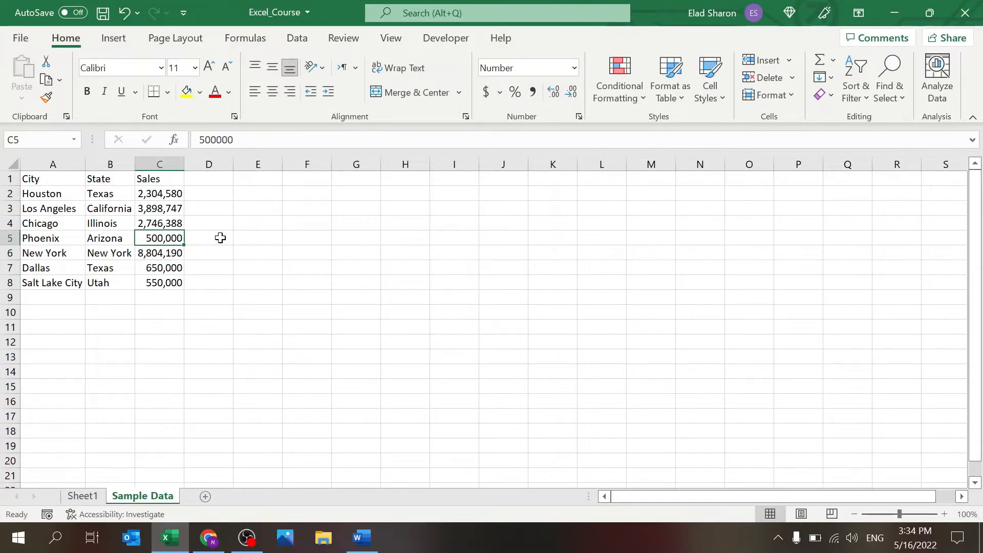
{"action": "type", "text": "450000"}
{"action": "key", "text": "ctrl+Return"}
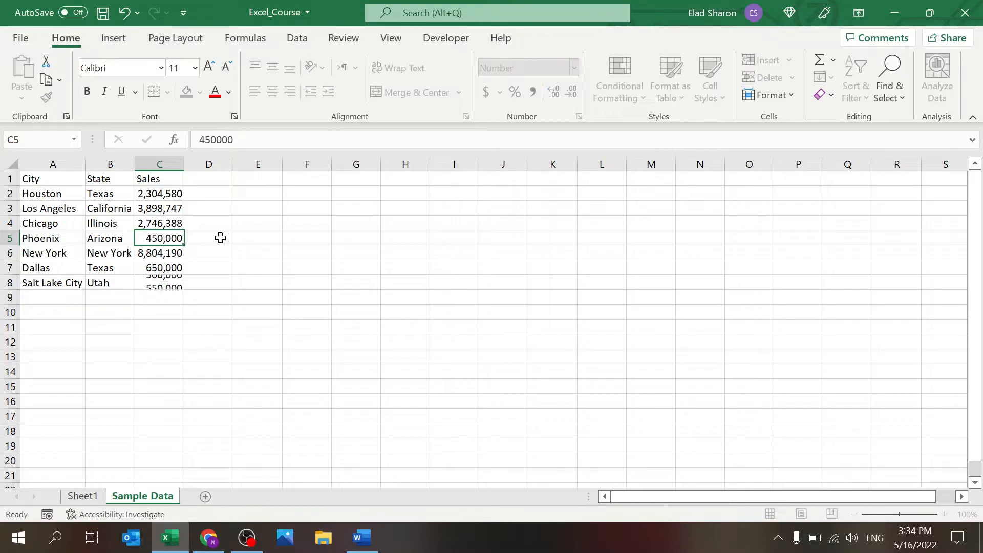
{"action": "key", "text": "Down"}
{"action": "key", "text": "Down"}
{"action": "key", "text": "Down"}
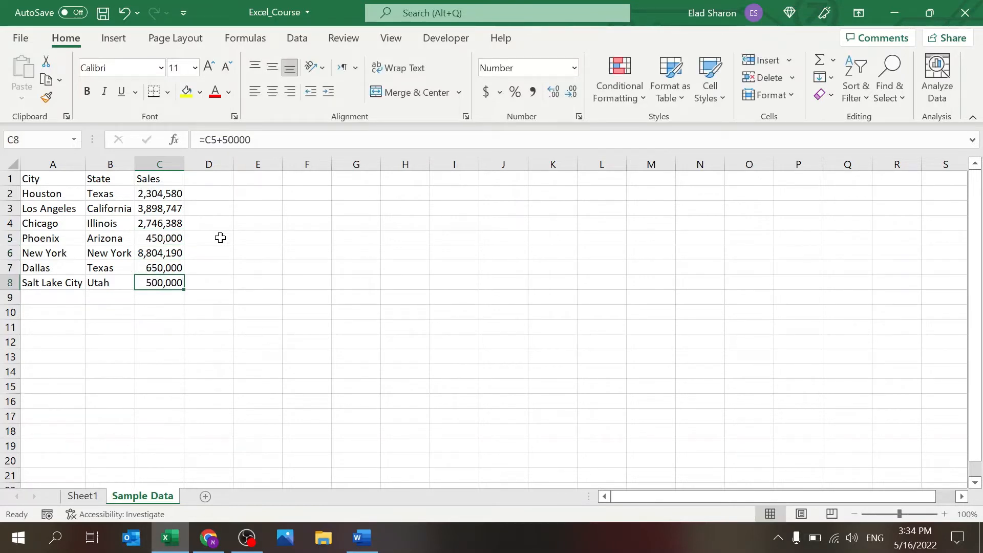
{"action": "key", "text": "Up"}
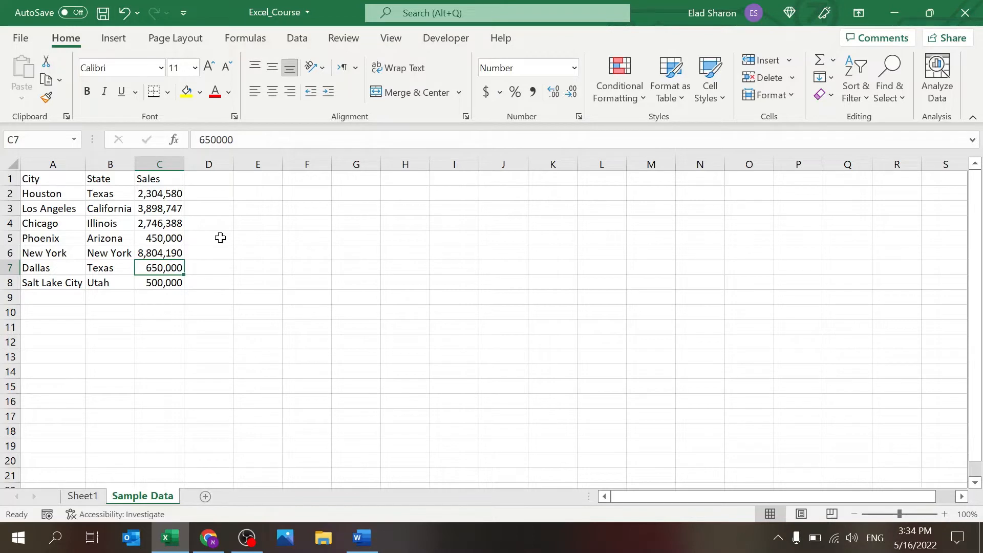
Step: Enter =300000*2 in Dallas's C7, then extend it with +50000 to show 650,000
{"action": "type", "text": "=300"}
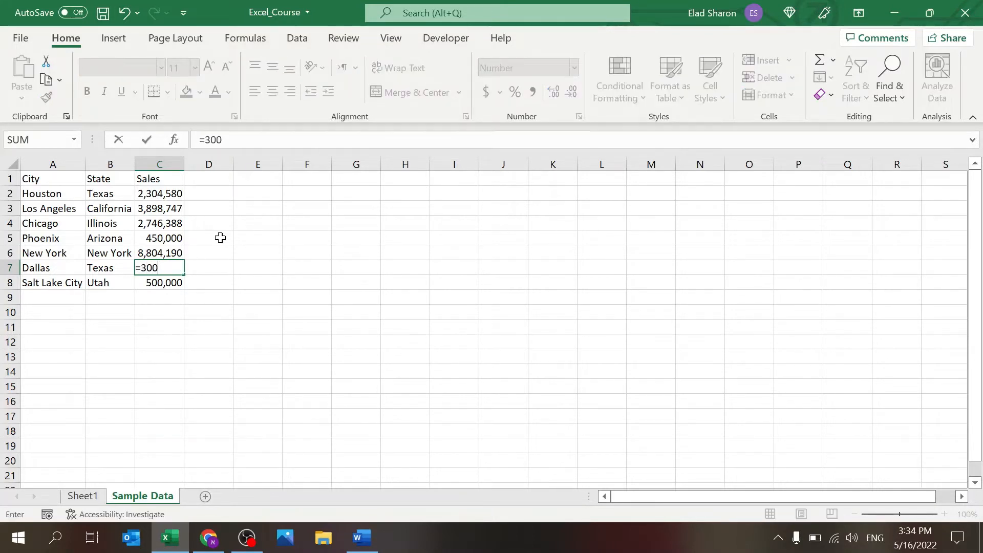
{"action": "type", "text": "000*"}
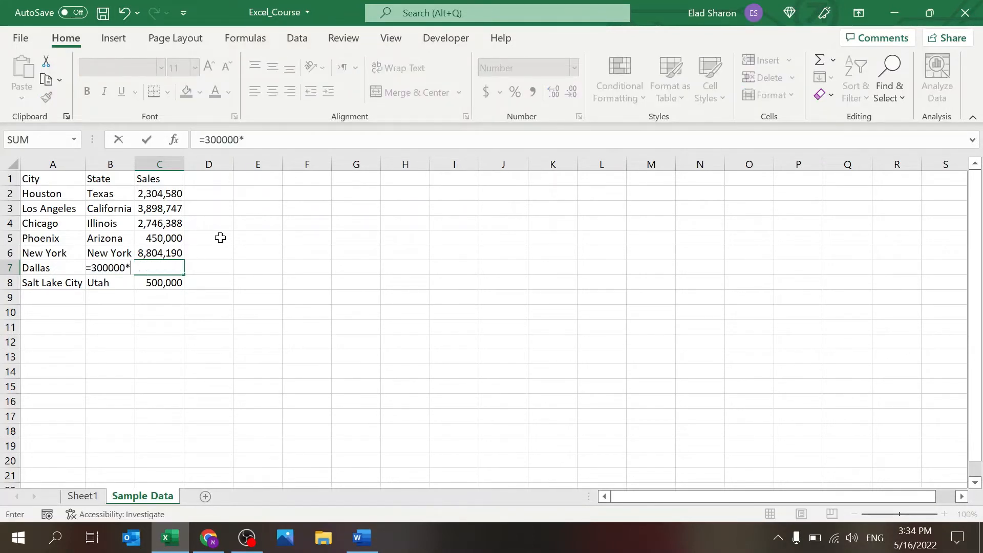
{"action": "type", "text": "2"}
{"action": "key", "text": "Return"}
{"action": "key", "text": "Up"}
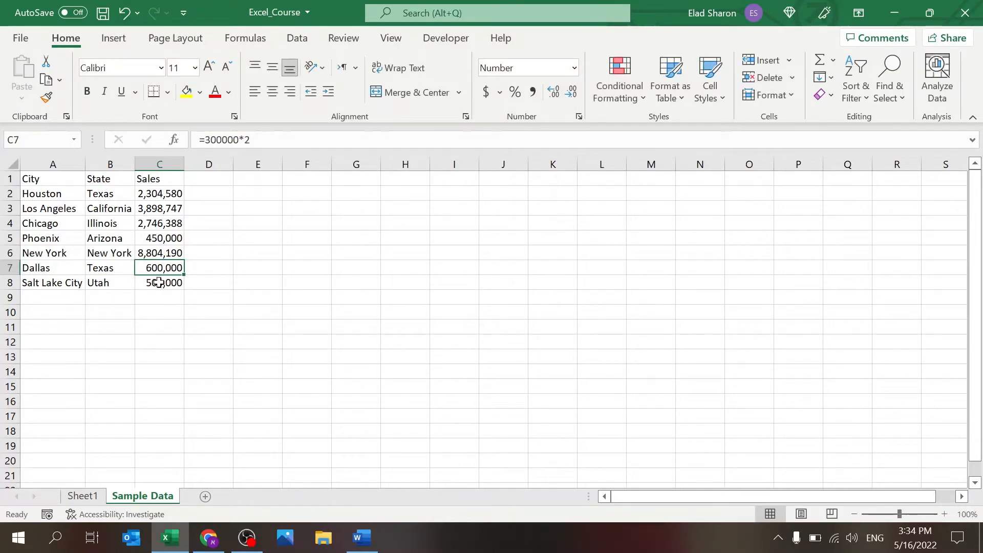
{"action": "left_click", "coordinate": [262, 144]}
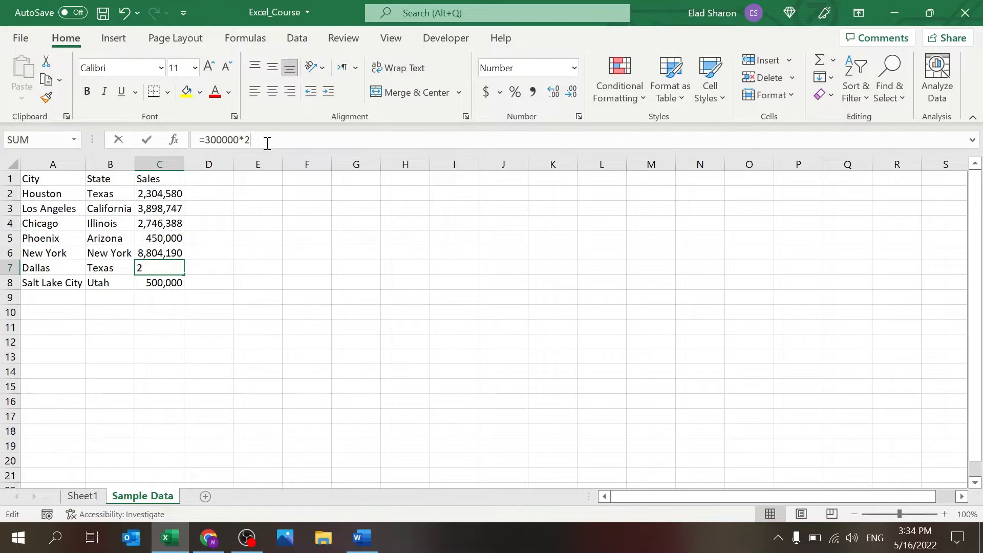
{"action": "type", "text": "+50000"}
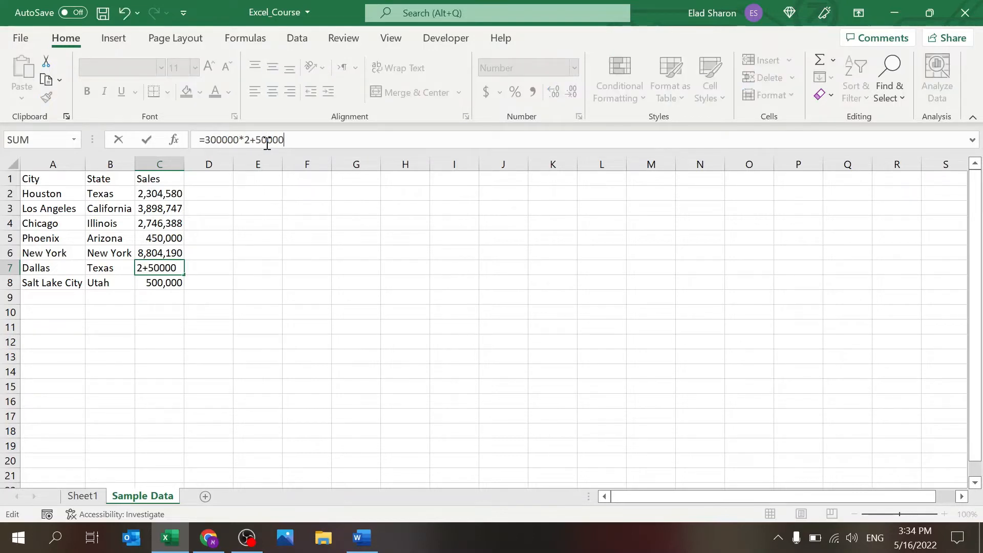
{"action": "key", "text": "Return"}
{"action": "key", "text": "Up"}
Step: Append +50/2 to the Dallas formula so it shows 650,025, then select an empty cell
{"action": "left_click", "coordinate": [294, 141]}
{"action": "type", "text": "+"}
{"action": "type", "text": "50/2"}
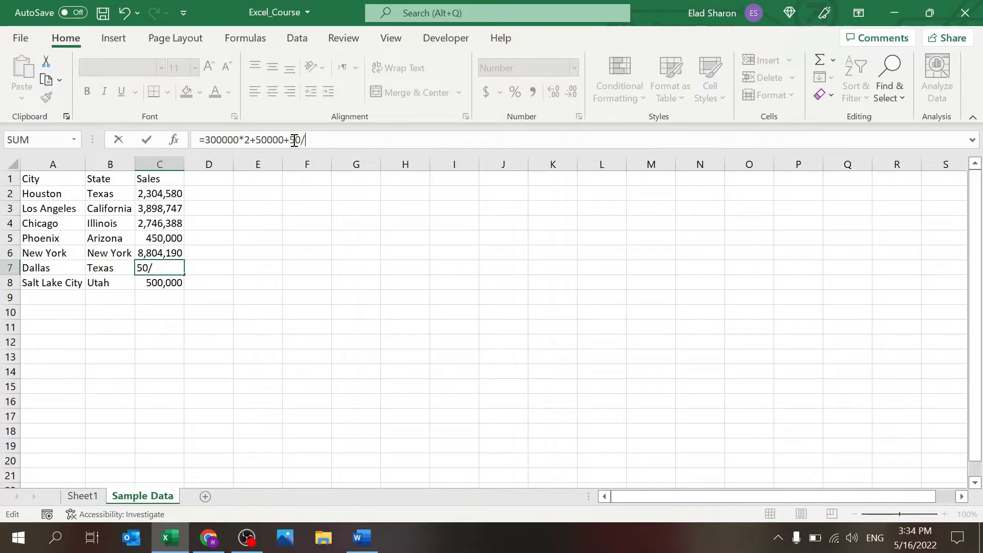
{"action": "key", "text": "ctrl+Return"}
{"action": "key", "text": "Return"}
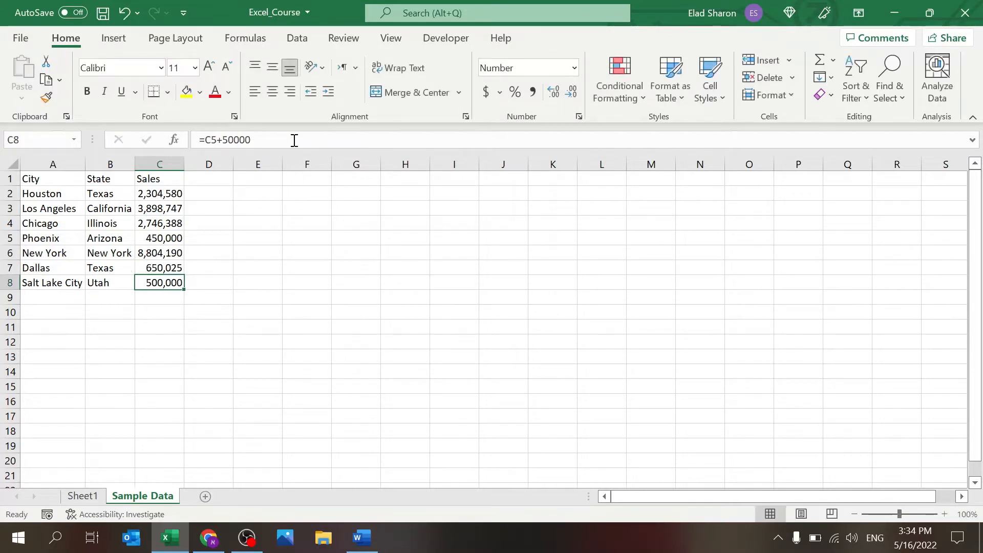
{"action": "left_click", "coordinate": [163, 268]}
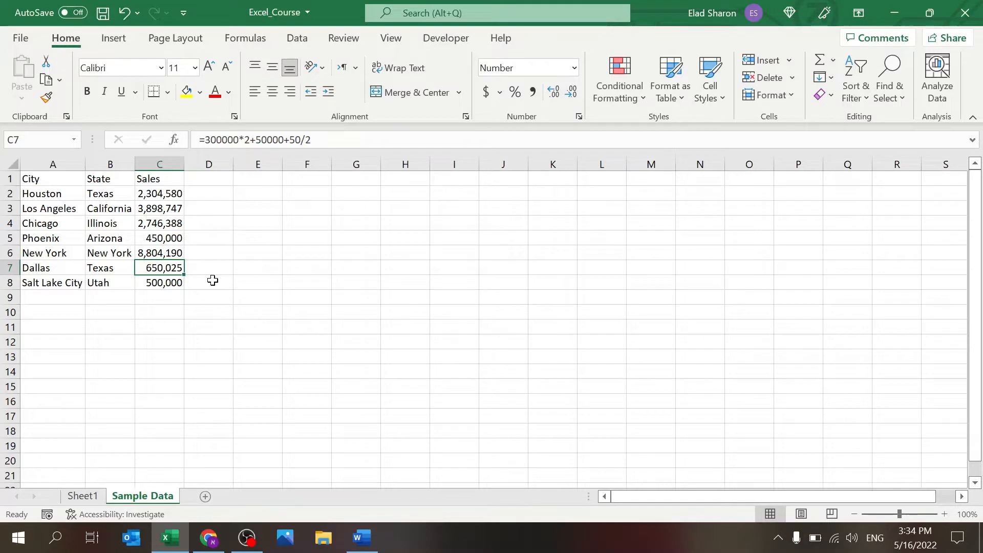
{"action": "left_click", "coordinate": [209, 193]}
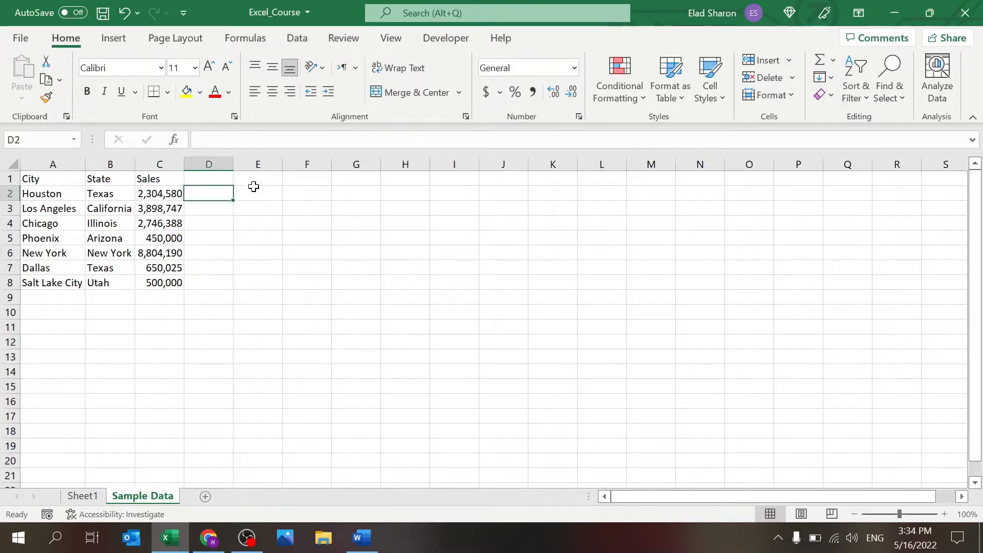
Step: Enter the header 'Sum of sales' in E1
{"action": "left_click", "coordinate": [258, 180]}
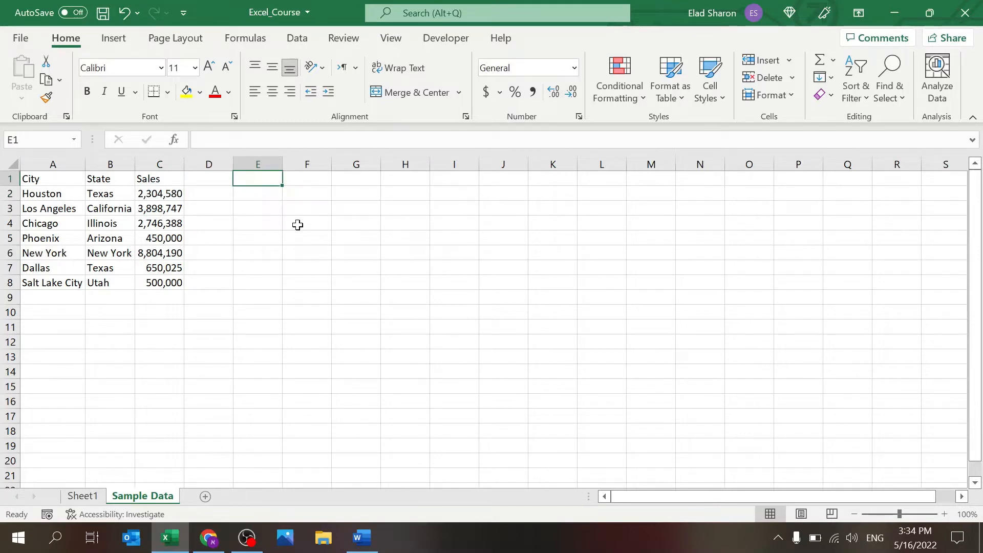
{"action": "type", "text": "Sum of sales"}
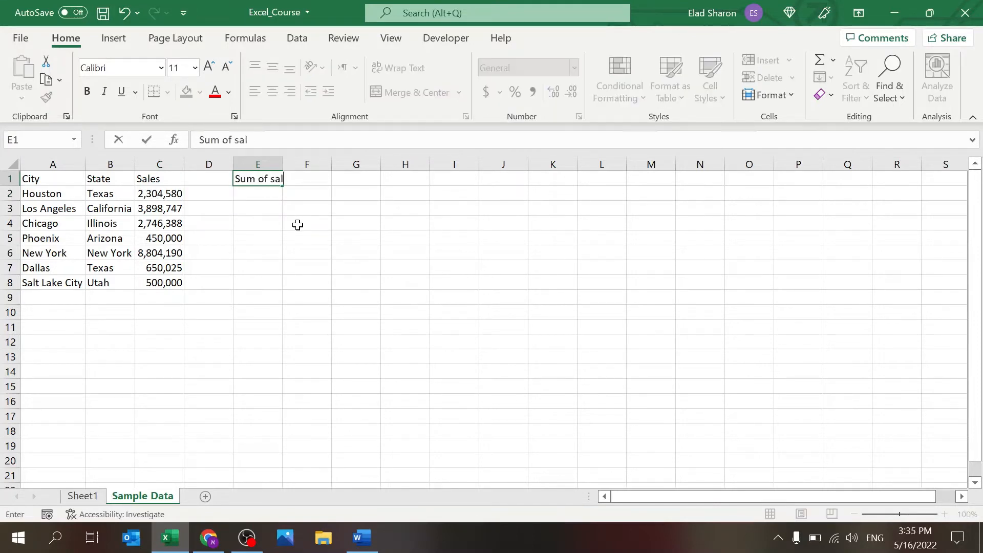
{"action": "key", "text": "Return"}
Step: Start the E2 total formula by pointing at sales cells C2 through C5
{"action": "type", "text": "="}
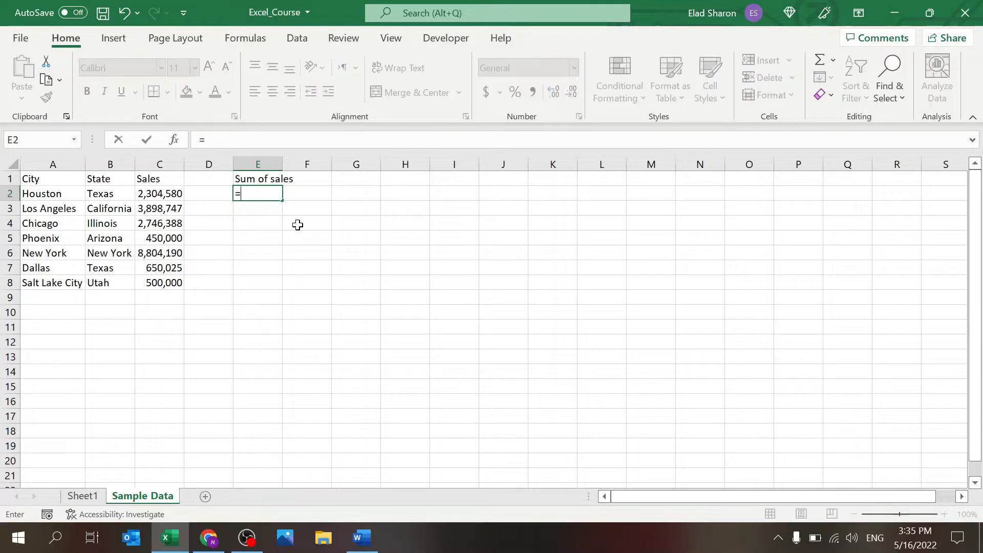
{"action": "key", "text": "Left"}
{"action": "key", "text": "Left"}
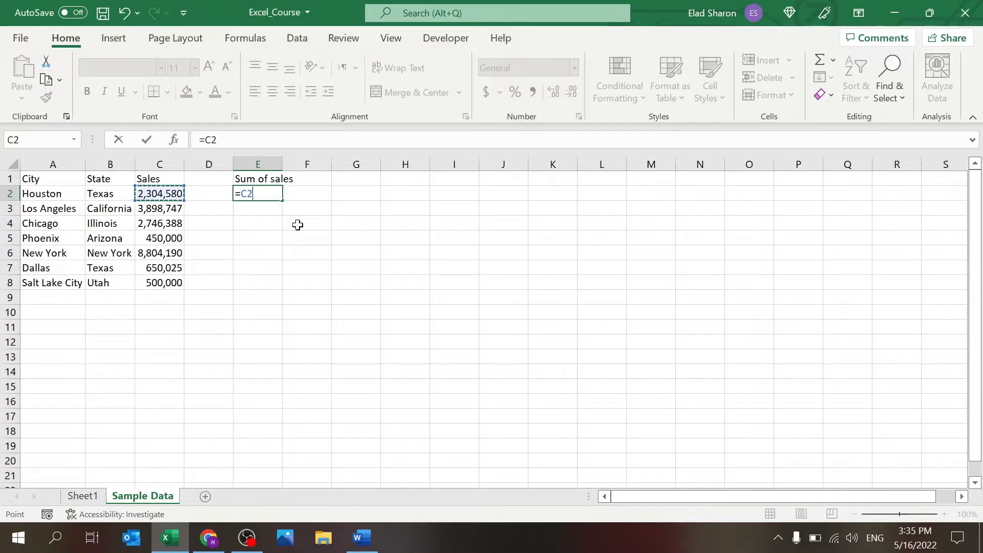
{"action": "type", "text": "+"}
{"action": "key", "text": "Down"}
{"action": "key", "text": "Left"}
{"action": "key", "text": "Left"}
{"action": "type", "text": "+"}
{"action": "key", "text": "Down"}
{"action": "key", "text": "Down"}
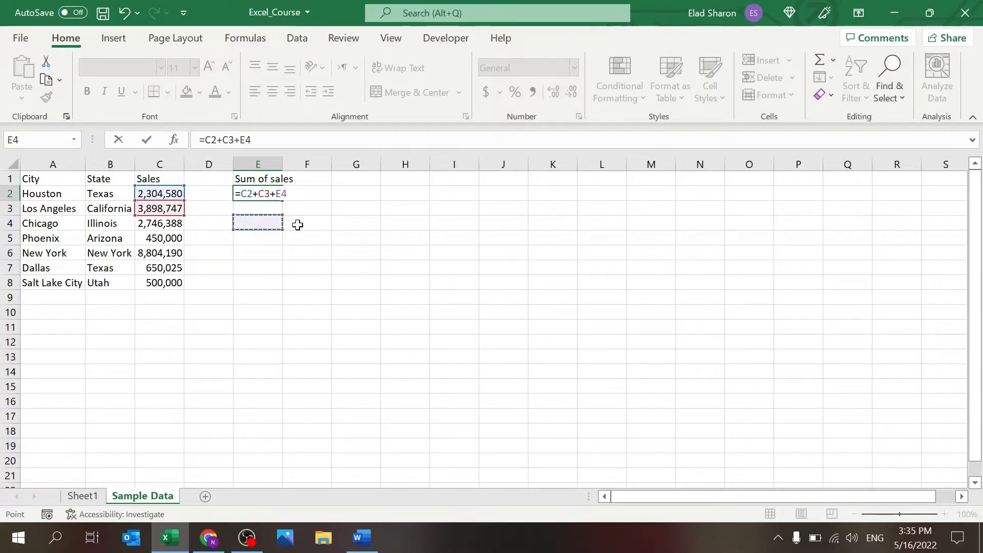
{"action": "key", "text": "Left"}
{"action": "key", "text": "Left"}
{"action": "type", "text": "+"}
{"action": "key", "text": "Down"}
{"action": "key", "text": "Down"}
{"action": "key", "text": "Left"}
{"action": "key", "text": "Left"}
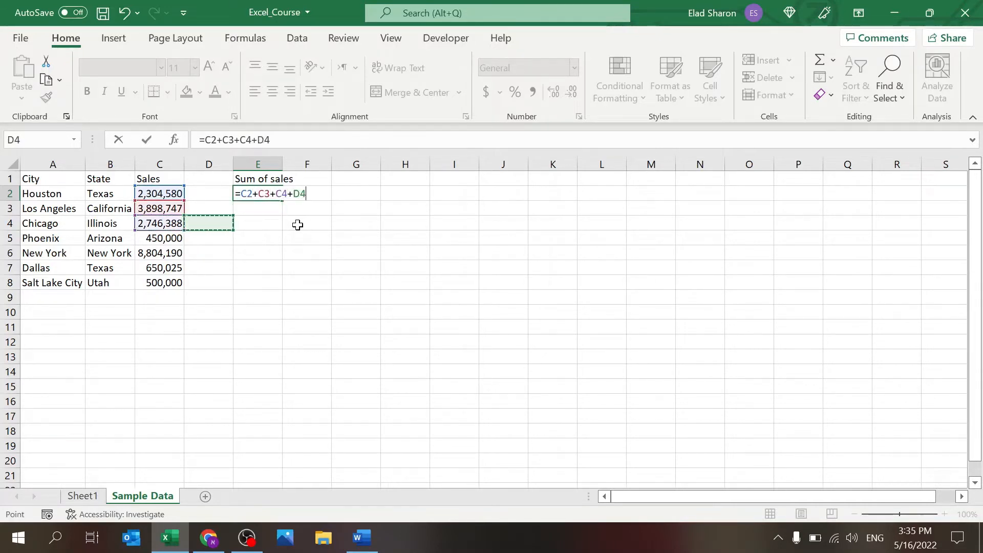
{"action": "key", "text": "Down"}
Step: Extend the total with New York's C6 and Dallas's C7 sales references
{"action": "type", "text": "+"}
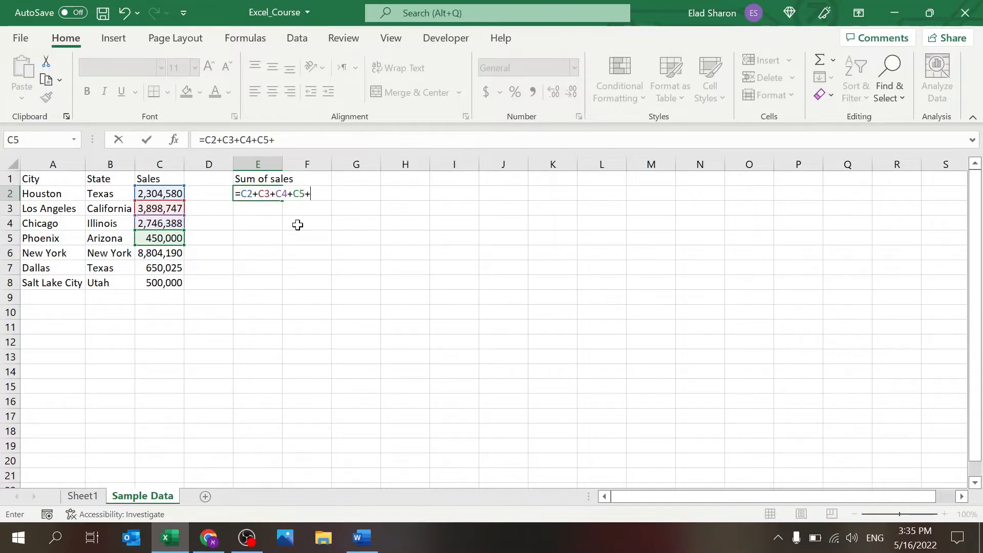
{"action": "key", "text": "Down"}
{"action": "key", "text": "Down"}
{"action": "key", "text": "Down"}
{"action": "key", "text": "Down"}
{"action": "key", "text": "Left"}
{"action": "key", "text": "Left"}
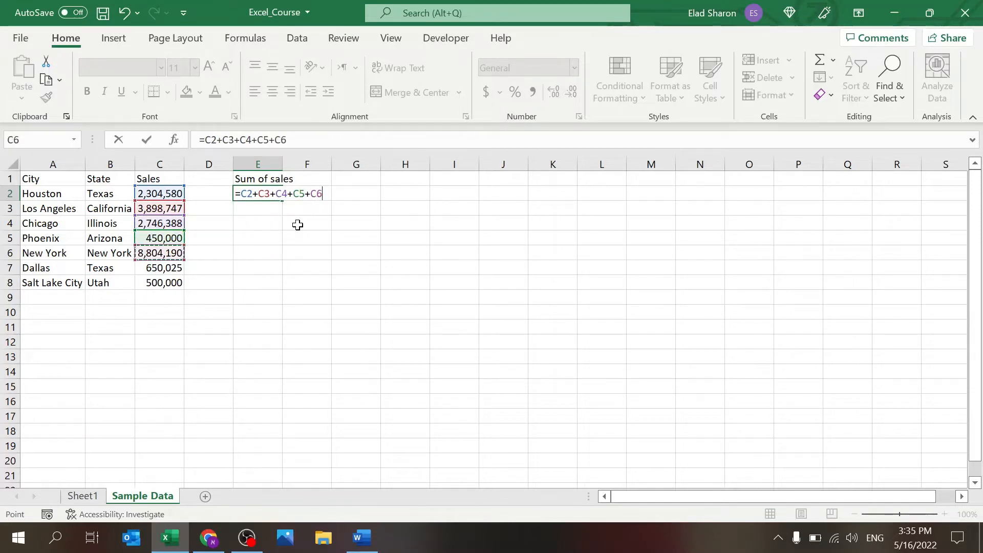
{"action": "type", "text": "+"}
{"action": "left_click", "coordinate": [160, 280]}
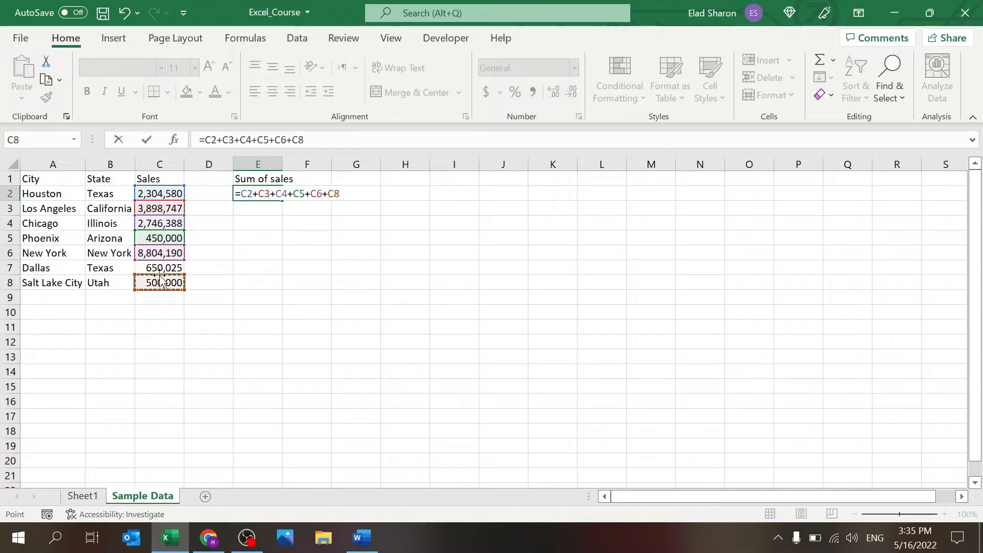
{"action": "key", "text": "Up"}
{"action": "key", "text": "Down"}
{"action": "key", "text": "Down"}
{"action": "key", "text": "Down"}
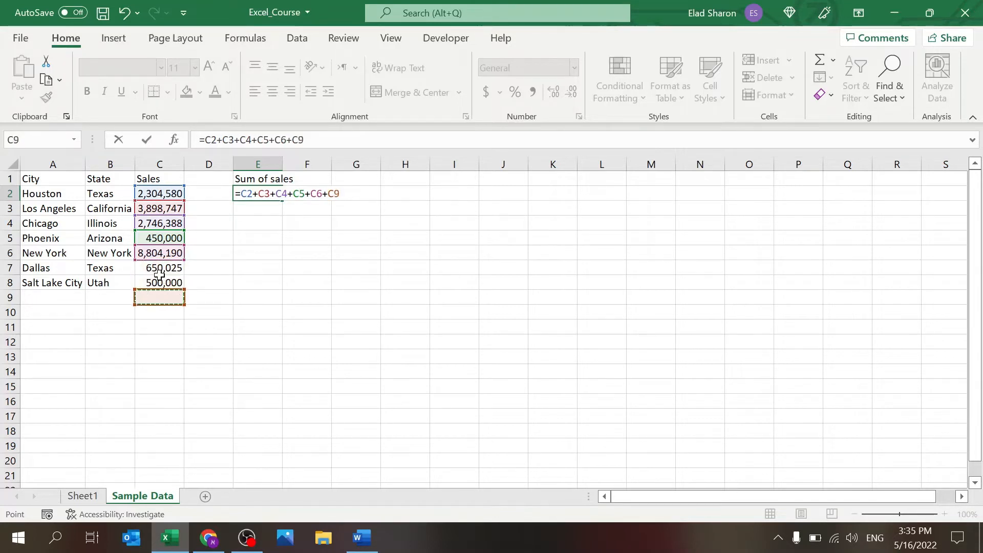
{"action": "key", "text": "Up"}
{"action": "key", "text": "Up"}
{"action": "key", "text": "Up"}
{"action": "key", "text": "Left"}
{"action": "key", "text": "Left"}
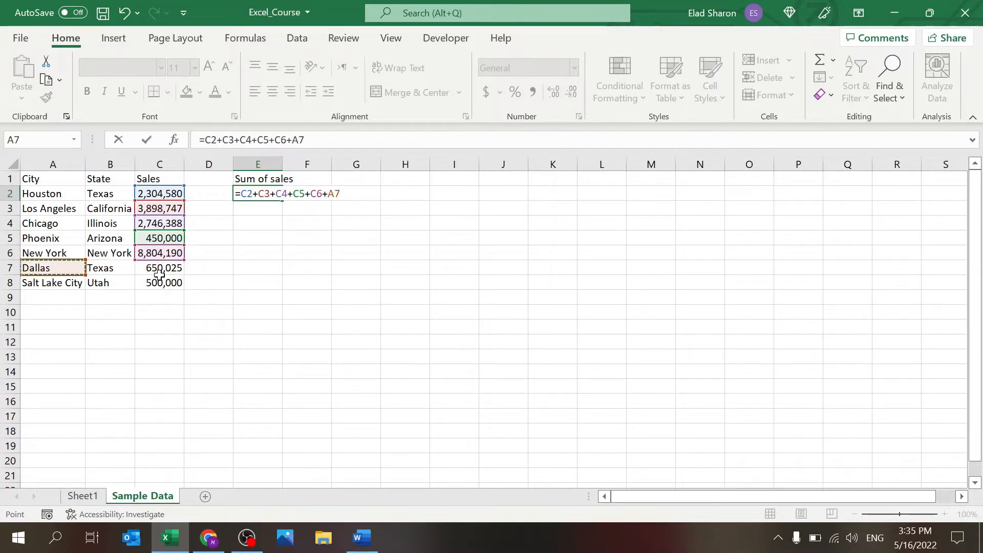
{"action": "key", "text": "Right"}
{"action": "key", "text": "Right"}
{"action": "key", "text": "Right"}
{"action": "key", "text": "Left"}
{"action": "key", "text": "Left"}
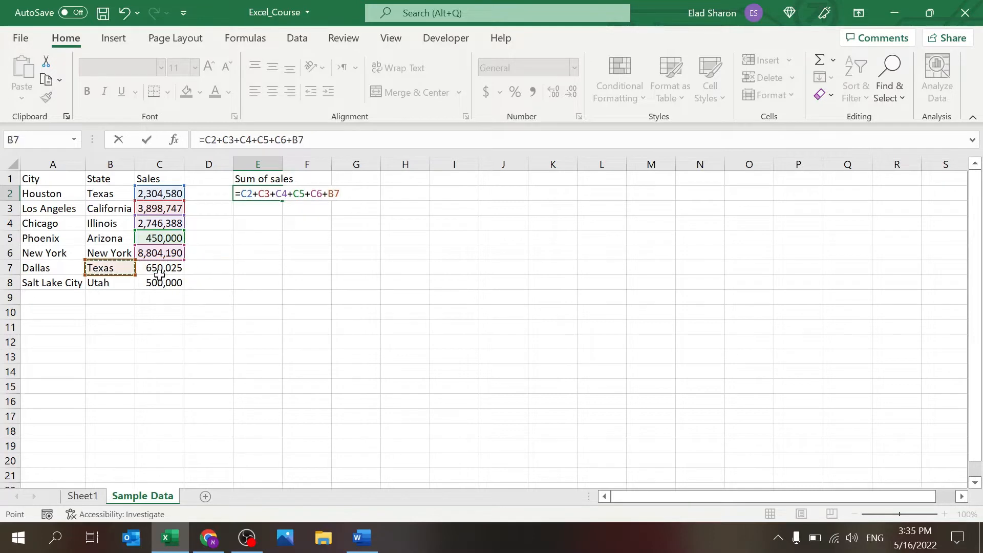
{"action": "key", "text": "Down"}
{"action": "key", "text": "Right"}
{"action": "key", "text": "Right"}
{"action": "key", "text": "Up"}
{"action": "key", "text": "Left"}
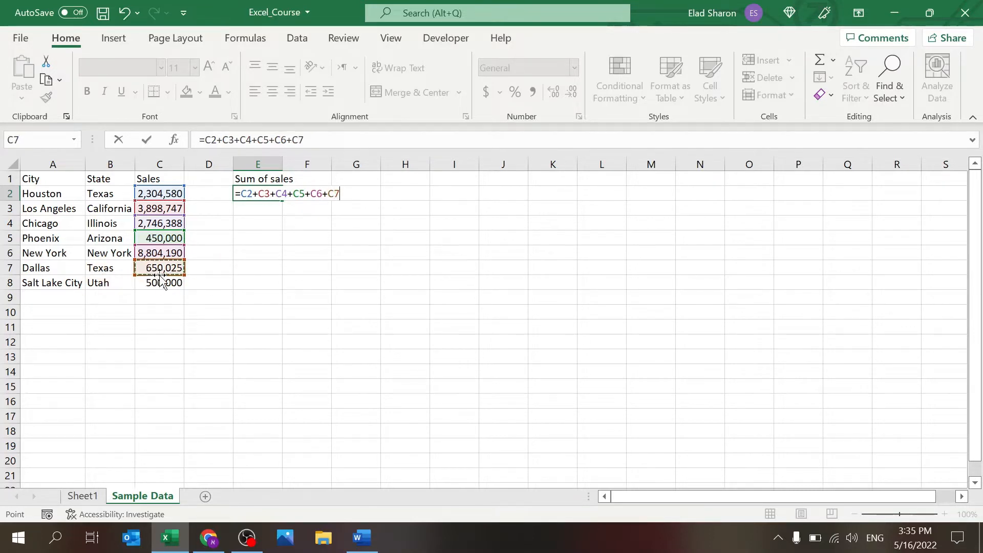
Step: Append +c8 to complete the total at 19,353,930 and recheck its formula
{"action": "left_click", "coordinate": [340, 140]}
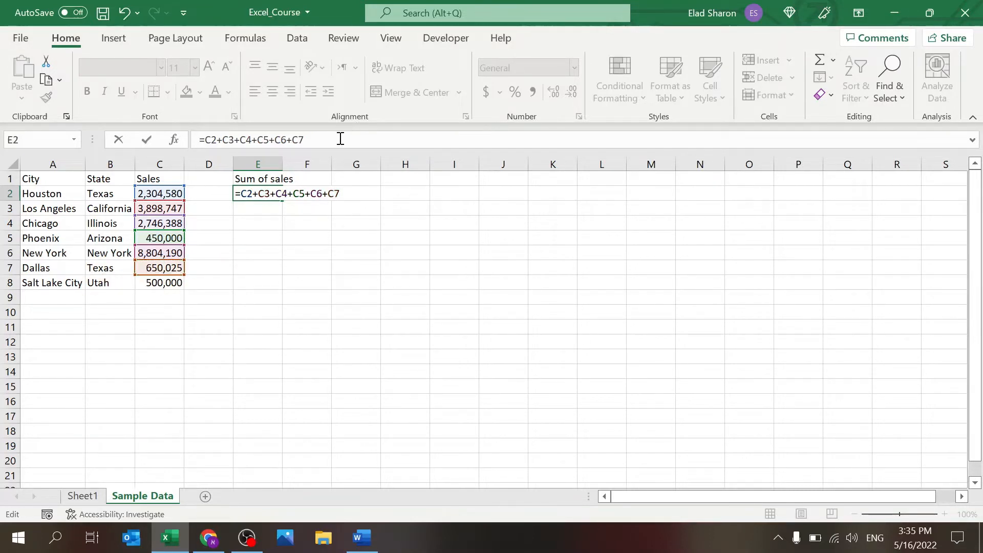
{"action": "type", "text": "+c8"}
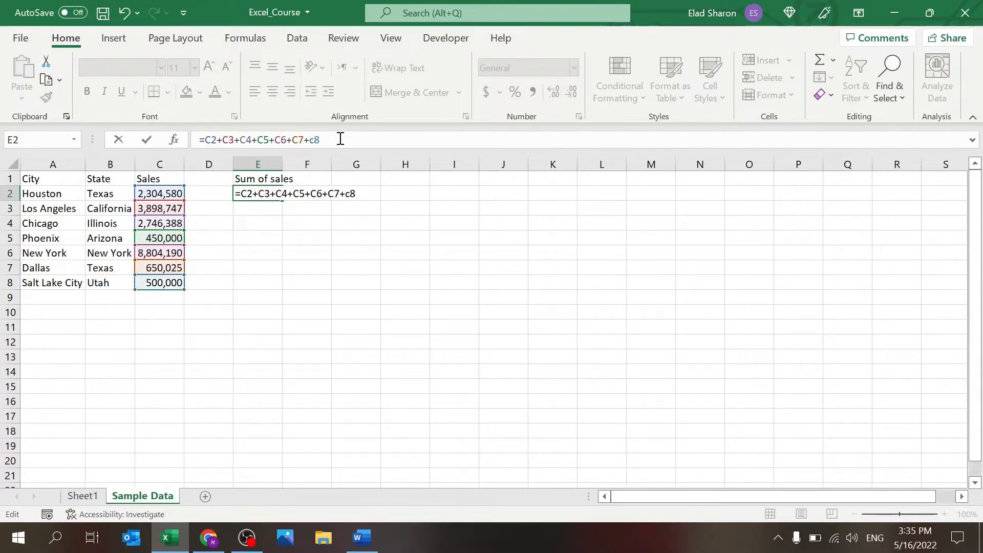
{"action": "key", "text": "Return"}
{"action": "left_click", "coordinate": [250, 194]}
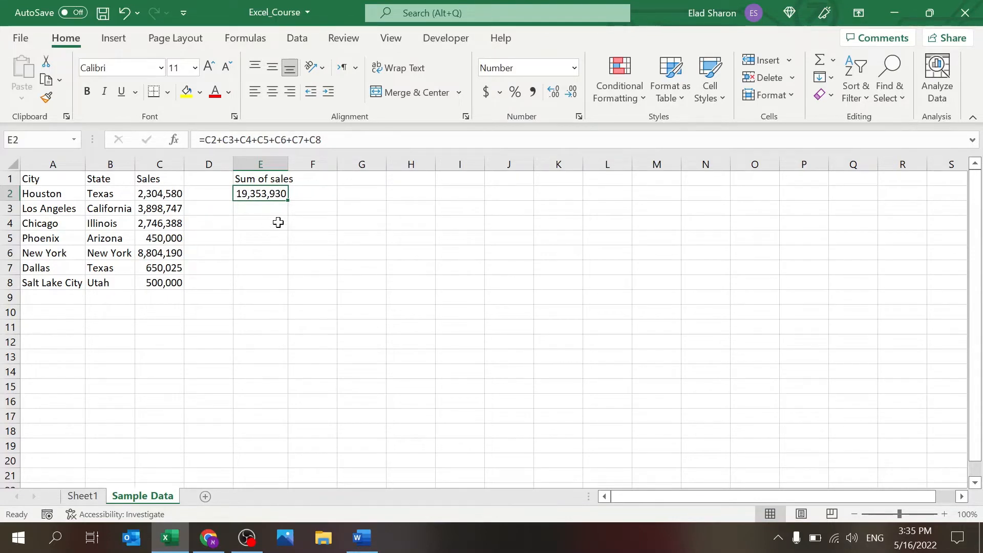
Step: After cancelling a first attempt, enter =SUM(C2:C8) in E3 so it shows 19,353,930
{"action": "left_click", "coordinate": [278, 211]}
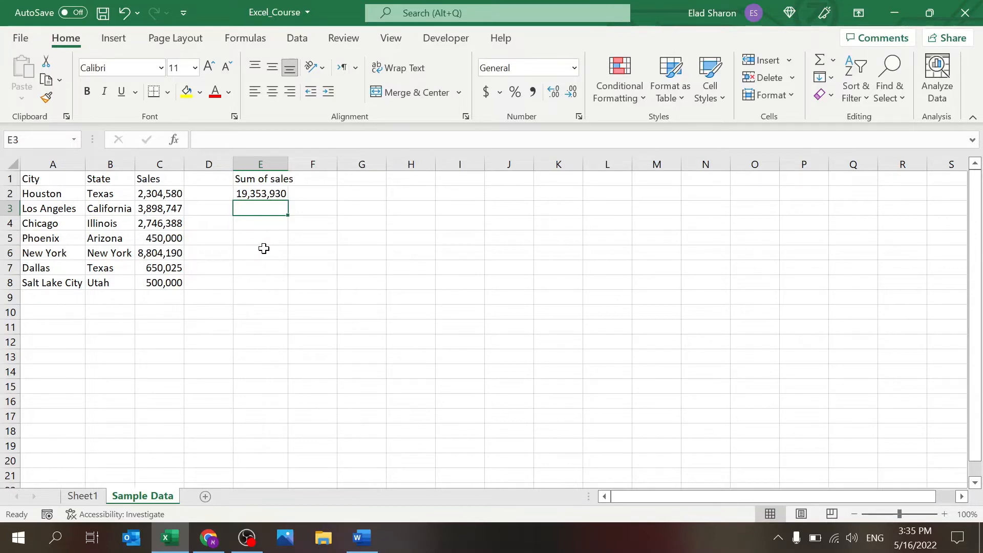
{"action": "type", "text": "=s"}
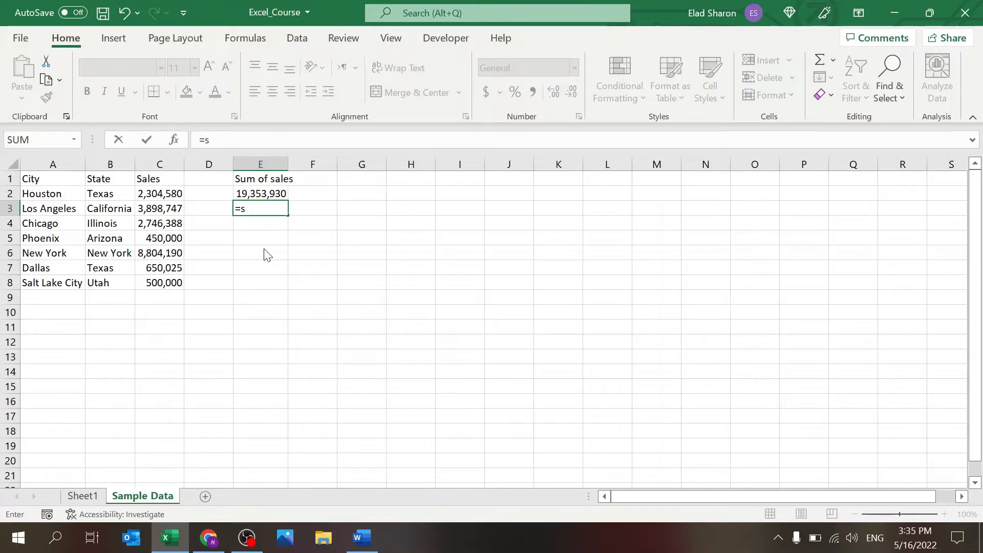
{"action": "type", "text": "um"}
{"action": "key", "text": "BackSpace"}
{"action": "key", "text": "BackSpace"}
{"action": "key", "text": "BackSpace"}
{"action": "key", "text": "BackSpace"}
{"action": "key", "text": "BackSpace"}
{"action": "type", "text": "sum"}
{"action": "left_click", "coordinate": [175, 139]}
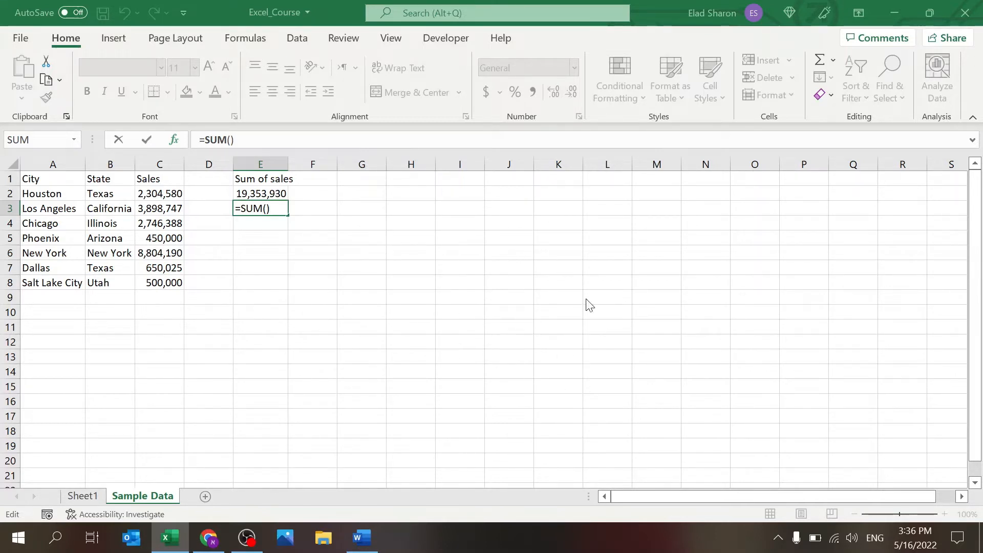
{"action": "key", "text": "Escape"}
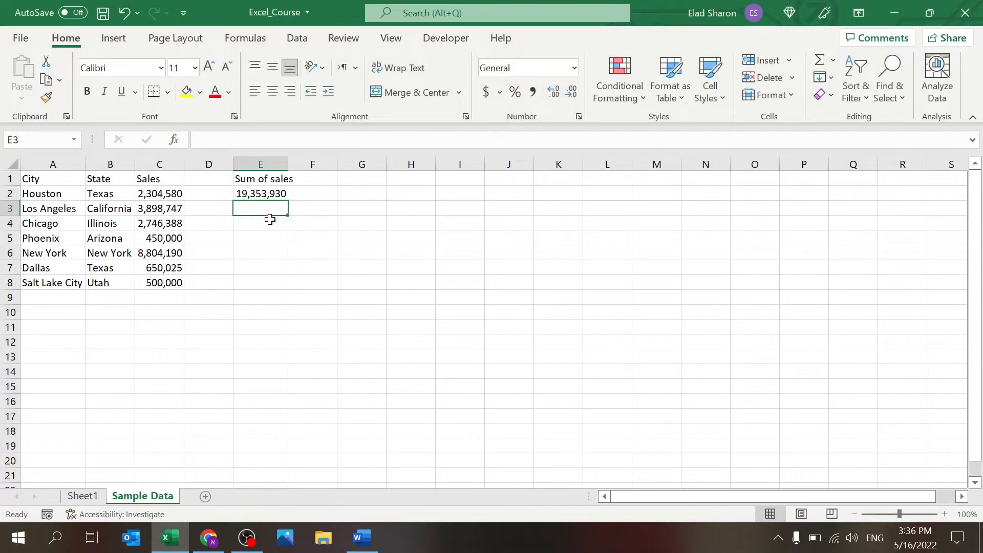
{"action": "type", "text": "=sum("}
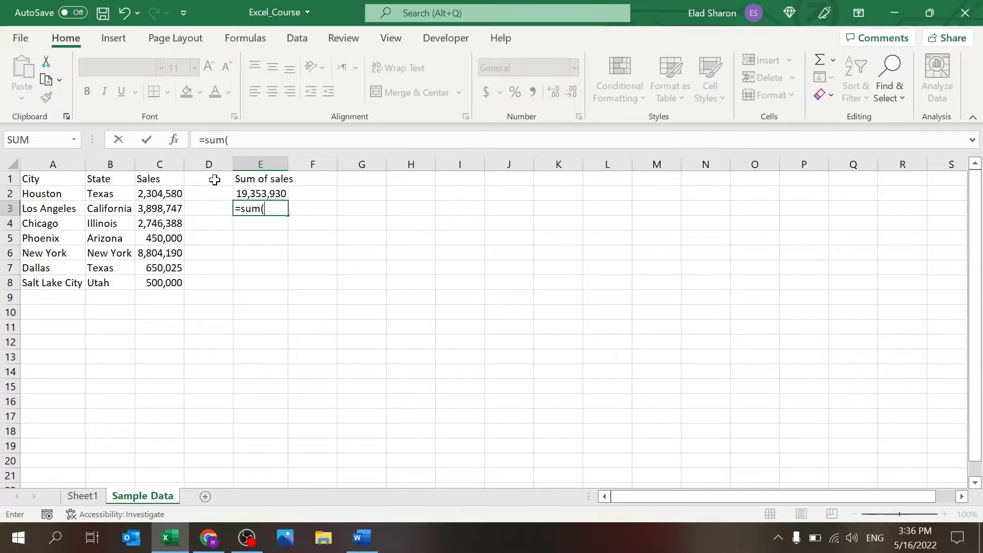
{"action": "left_click_drag", "start_coordinate": [160, 193], "coordinate": [158, 277]}
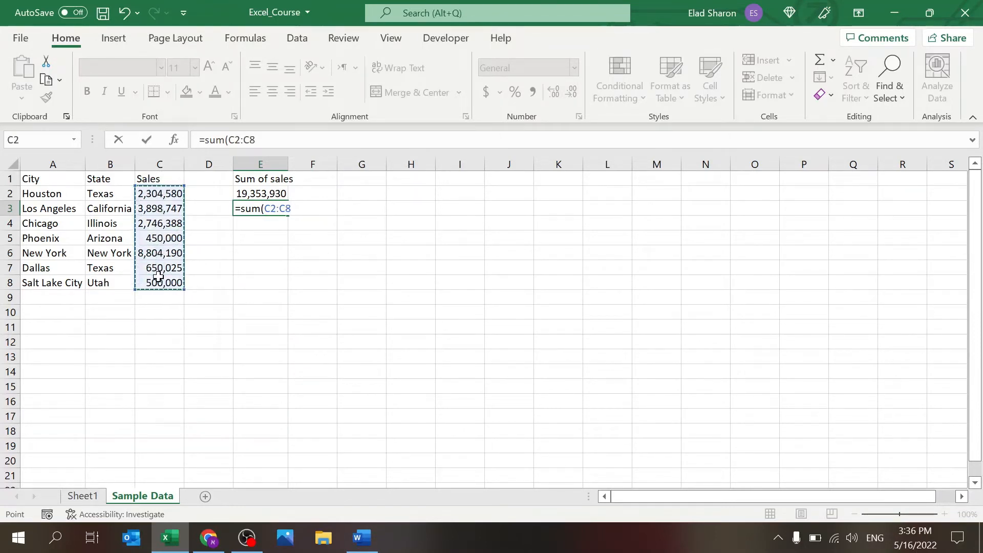
{"action": "type", "text": ")"}
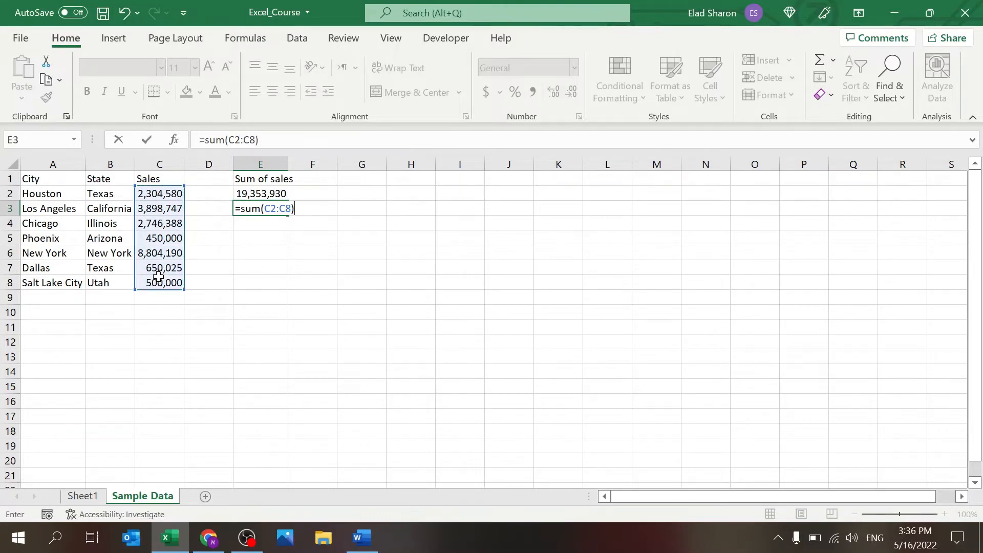
{"action": "key", "text": "Return"}
{"action": "key", "text": "Up"}
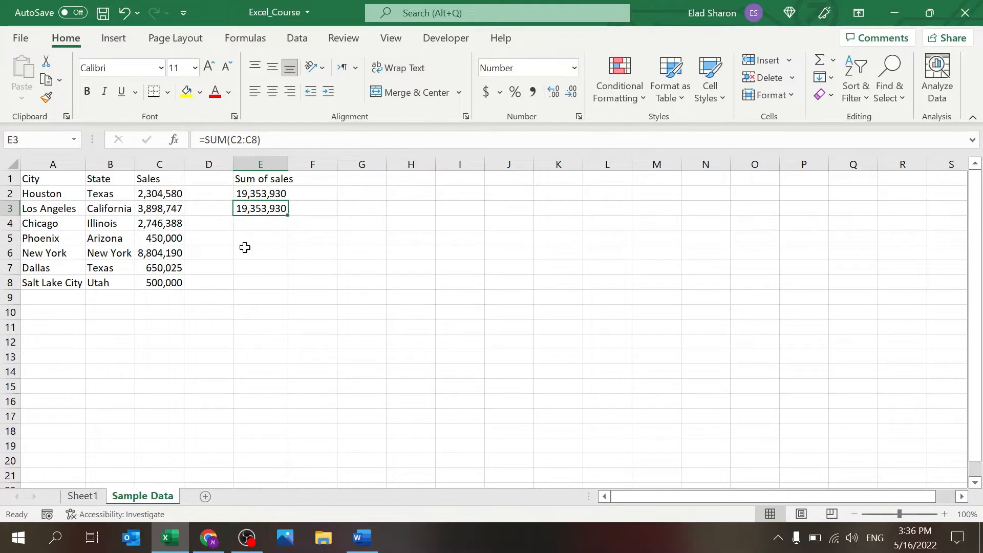
Step: Type =SUM(C2:C8) into E4, giving a third 19,353,930 total
{"action": "left_click", "coordinate": [234, 140]}
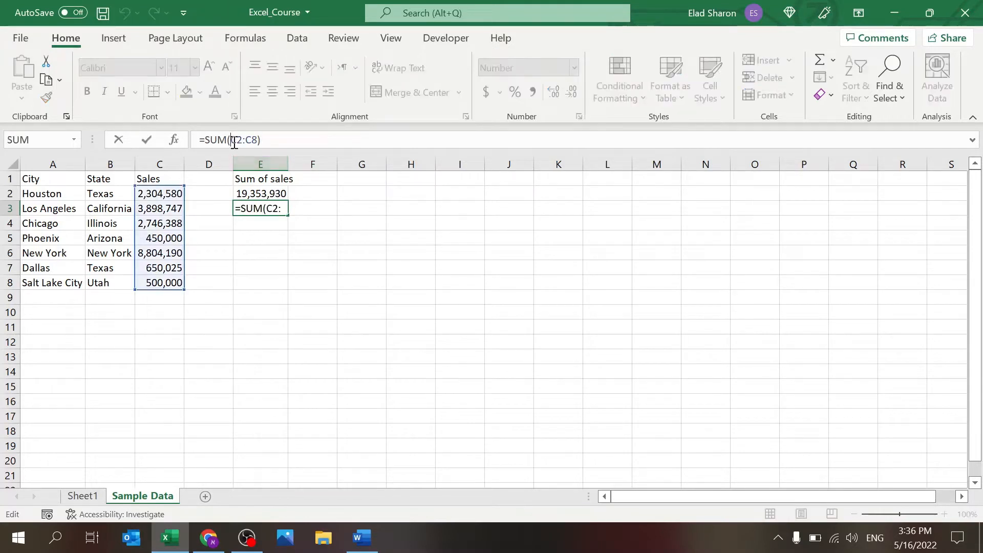
{"action": "key", "text": "Escape"}
{"action": "key", "text": "Down"}
{"action": "key", "text": "Down"}
{"action": "key", "text": "Up"}
{"action": "type", "text": "="}
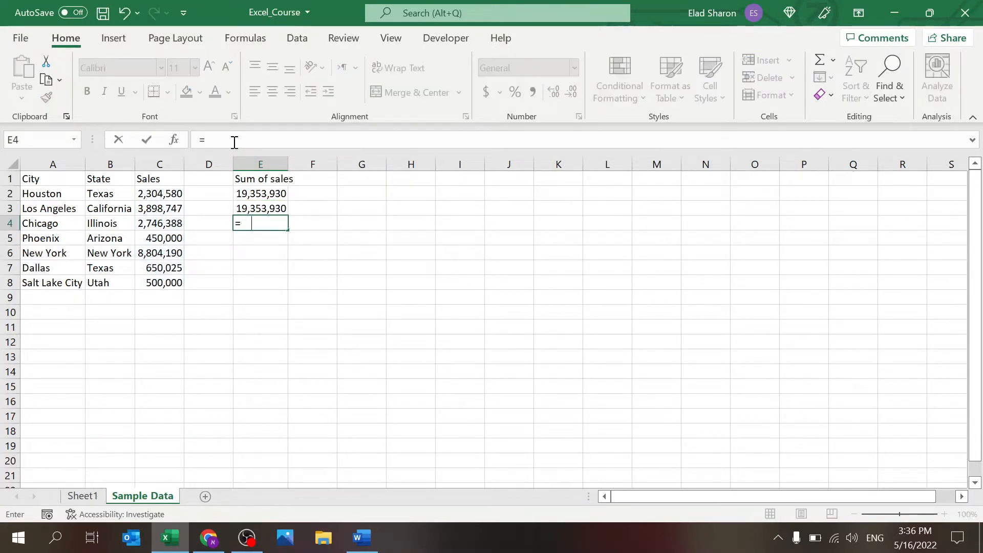
{"action": "type", "text": "sum("}
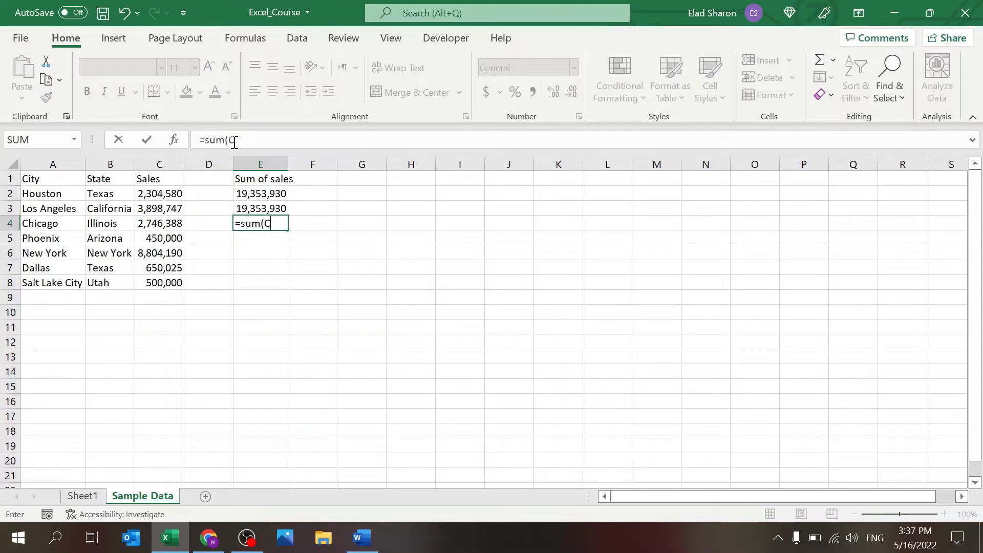
{"action": "type", "text": "C2"}
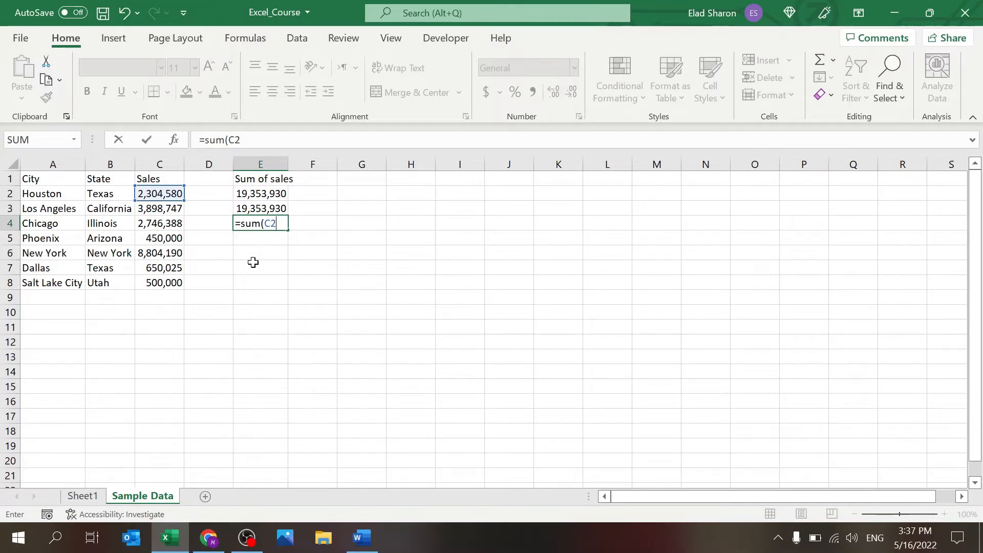
{"action": "type", "text": ":C8"}
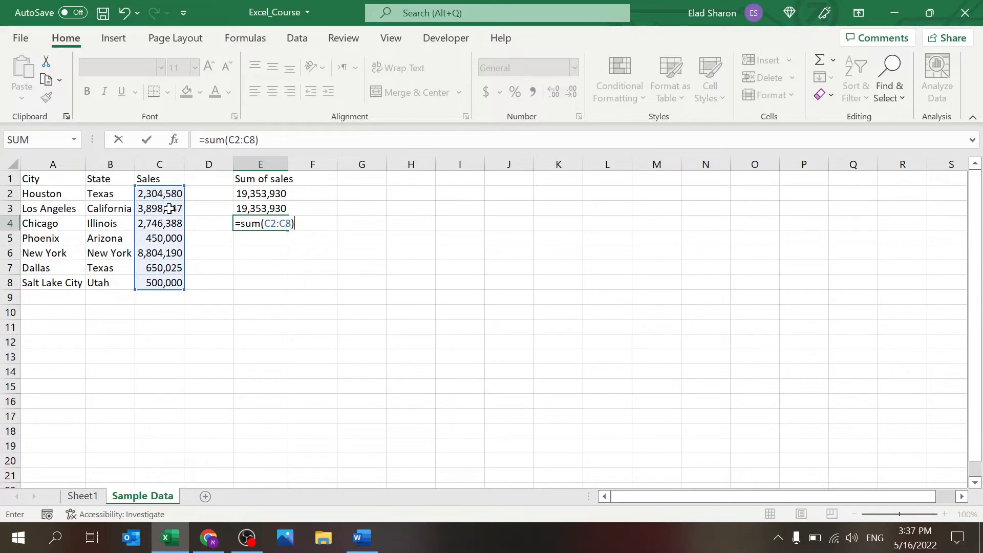
{"action": "key", "text": "Return"}
{"action": "key", "text": "Up"}
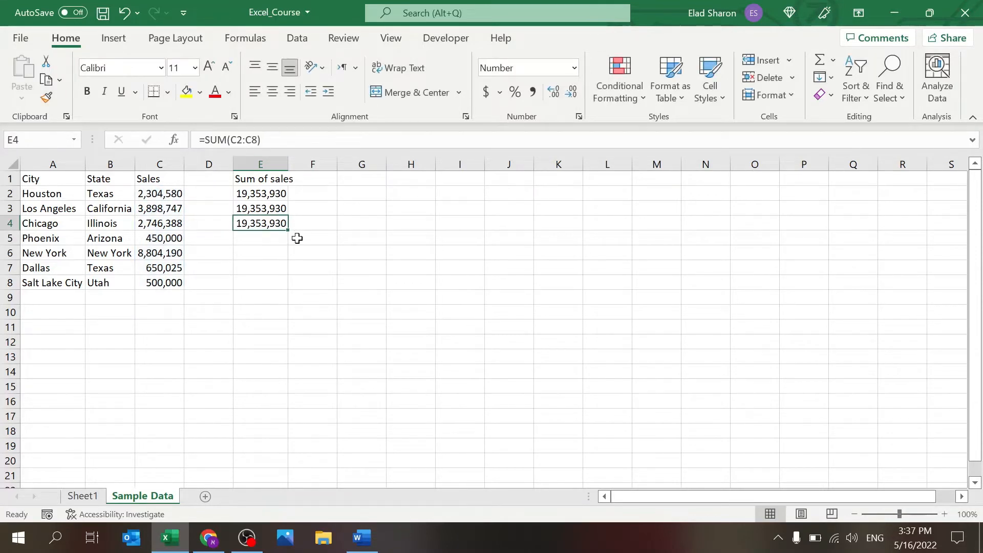
Step: Autofit column E so the Sum of sales heading fits
{"action": "left_click", "coordinate": [260, 189]}
{"action": "key", "text": "Down"}
{"action": "key", "text": "Down"}
{"action": "key", "text": "Up"}
{"action": "key", "text": "Up"}
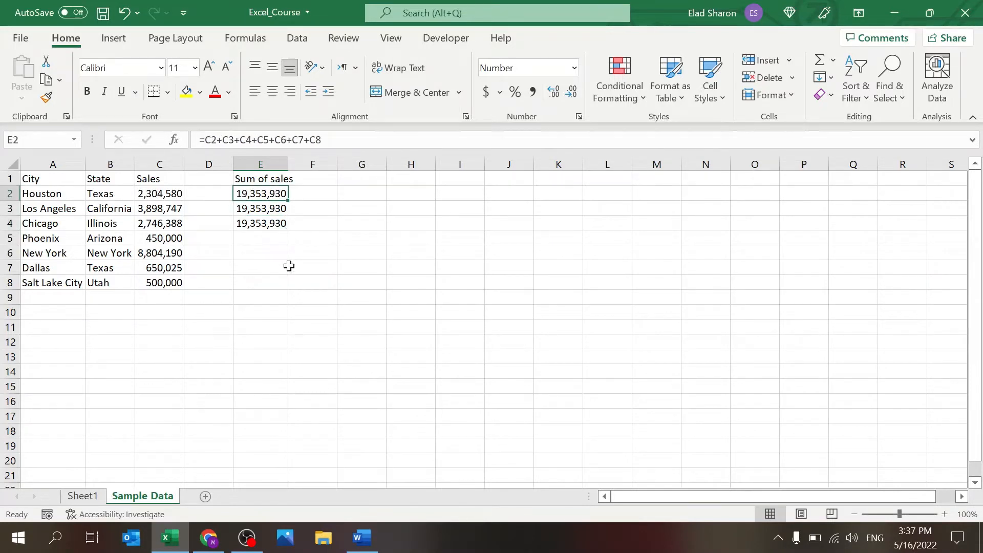
{"action": "double_click", "coordinate": [288, 164]}
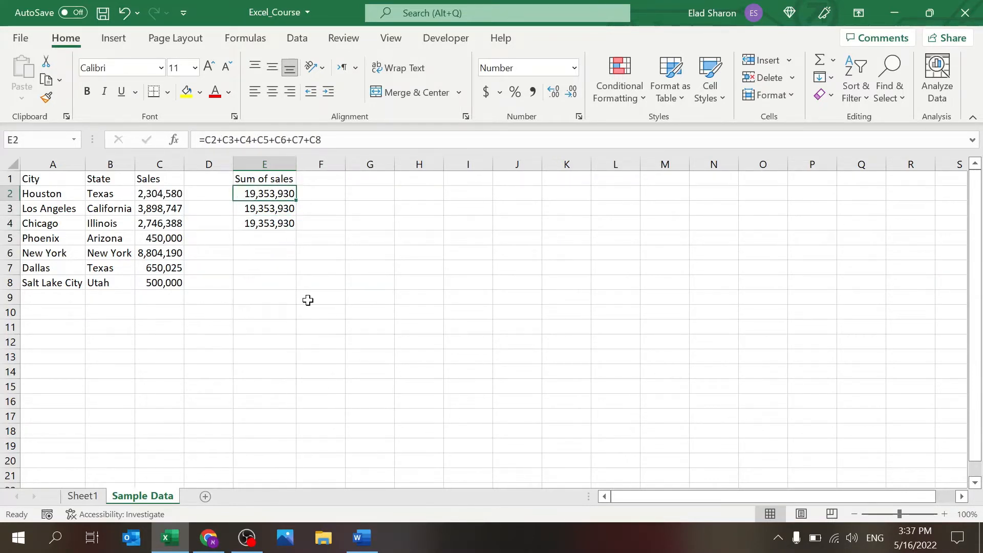
{"action": "left_click_drag", "start_coordinate": [279, 267], "coordinate": [285, 192]}
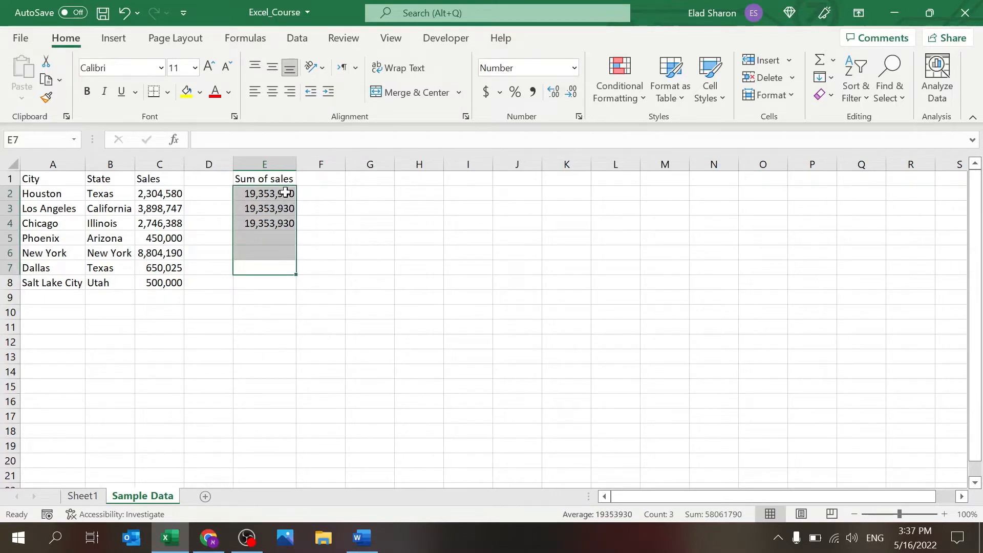
{"action": "left_click", "coordinate": [339, 266]}
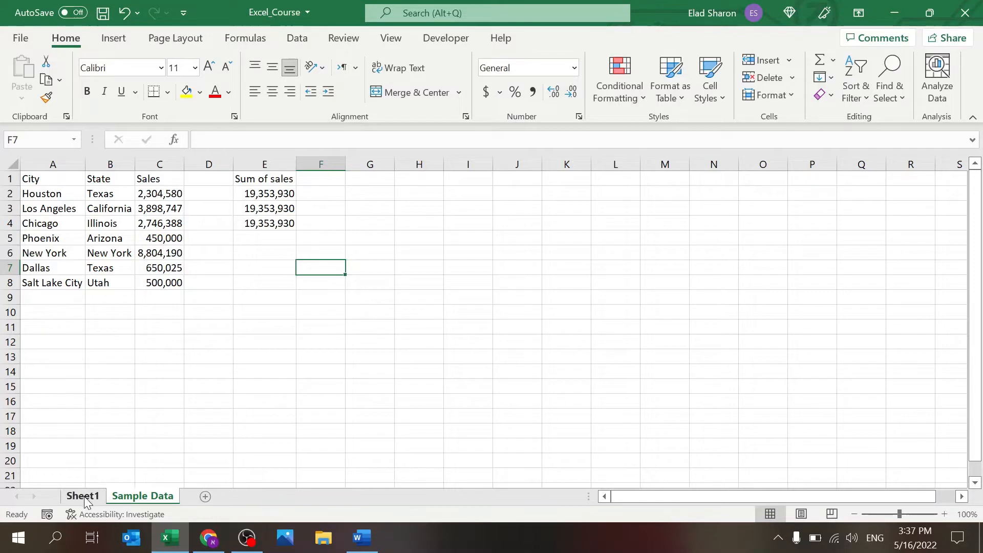
Step: Add Sheet3 and link its A2 to the Dallas sales cell C7 on Sample Data
{"action": "left_click", "coordinate": [205, 497]}
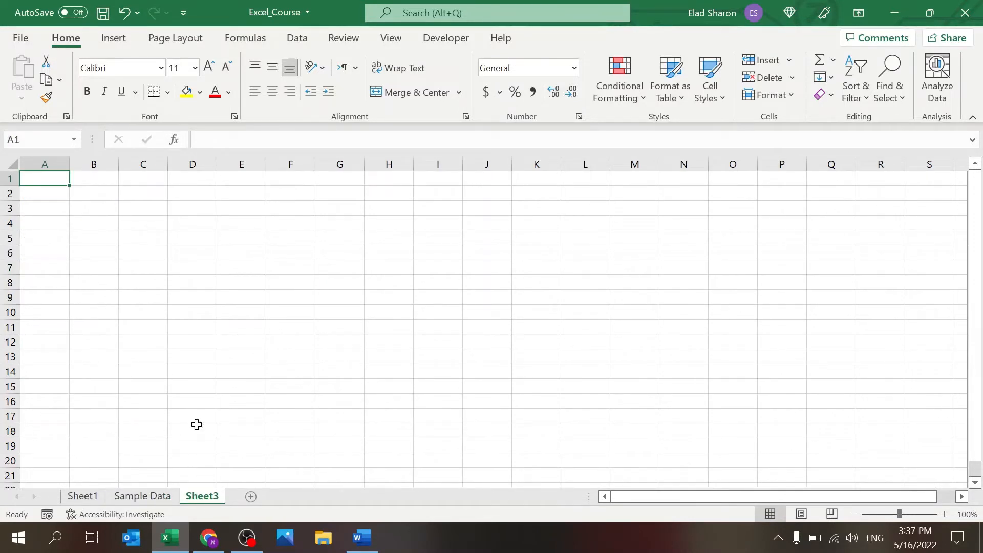
{"action": "left_click", "coordinate": [118, 252]}
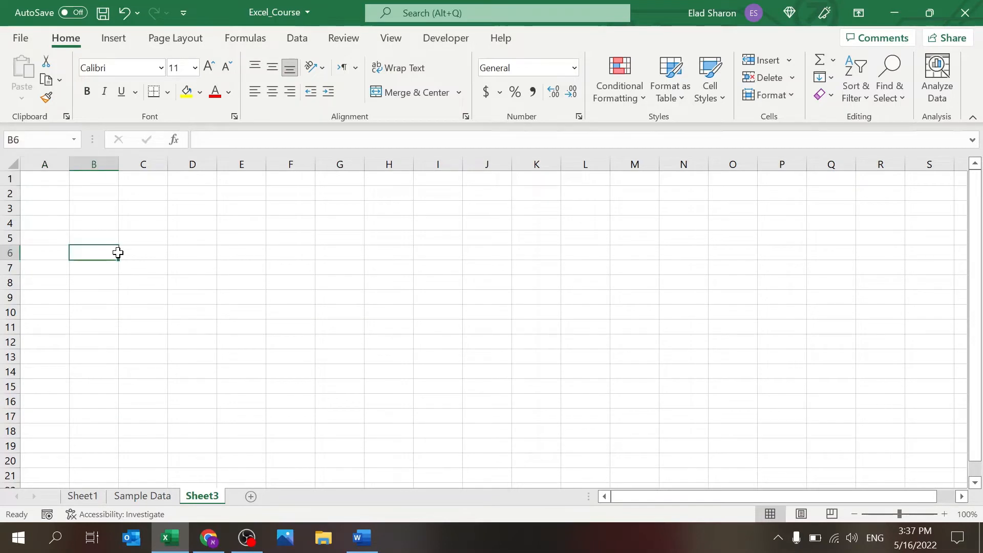
{"action": "key", "text": "Up"}
{"action": "key", "text": "Left"}
{"action": "key", "text": "Up"}
{"action": "key", "text": "Up"}
{"action": "key", "text": "Up"}
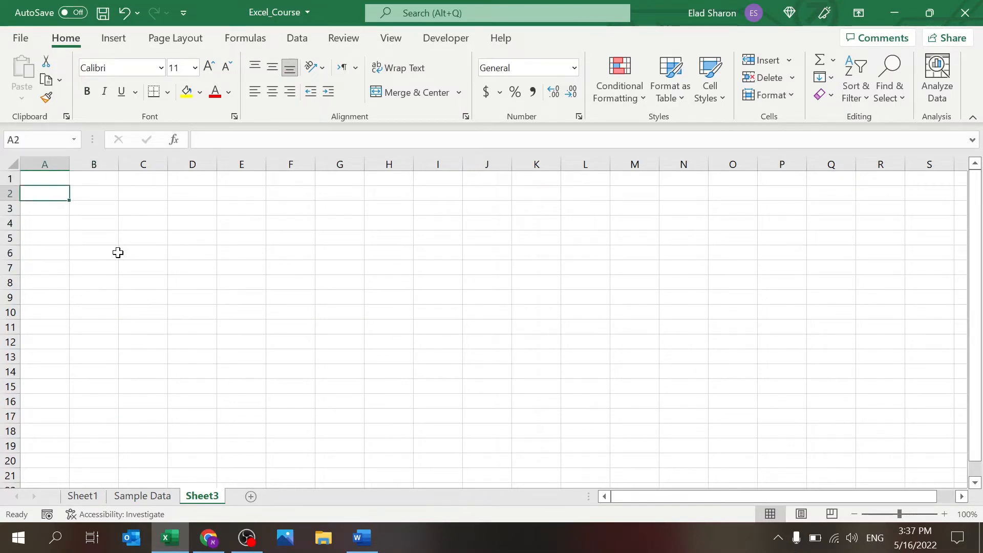
{"action": "type", "text": "="}
{"action": "left_click", "coordinate": [127, 497]}
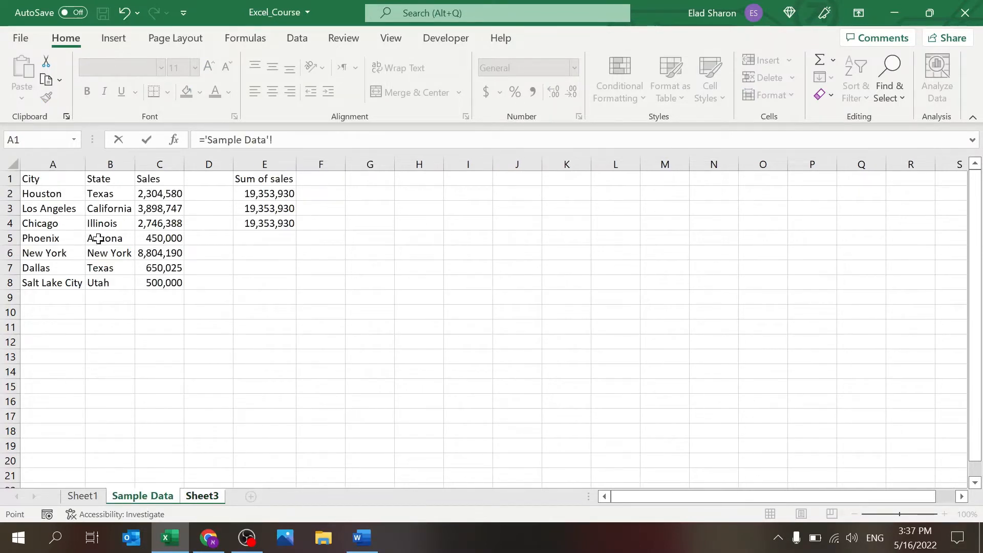
{"action": "left_click", "coordinate": [163, 268]}
{"action": "key", "text": "Return"}
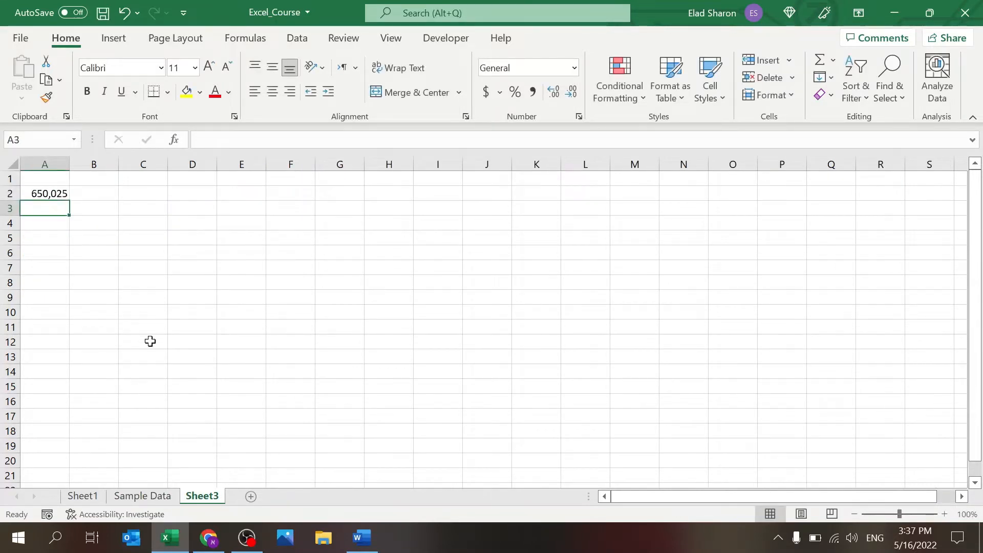
Step: Edit the Dallas C7 formula to give 650,000 and confirm Sheet3's A2 follows
{"action": "left_click", "coordinate": [144, 496]}
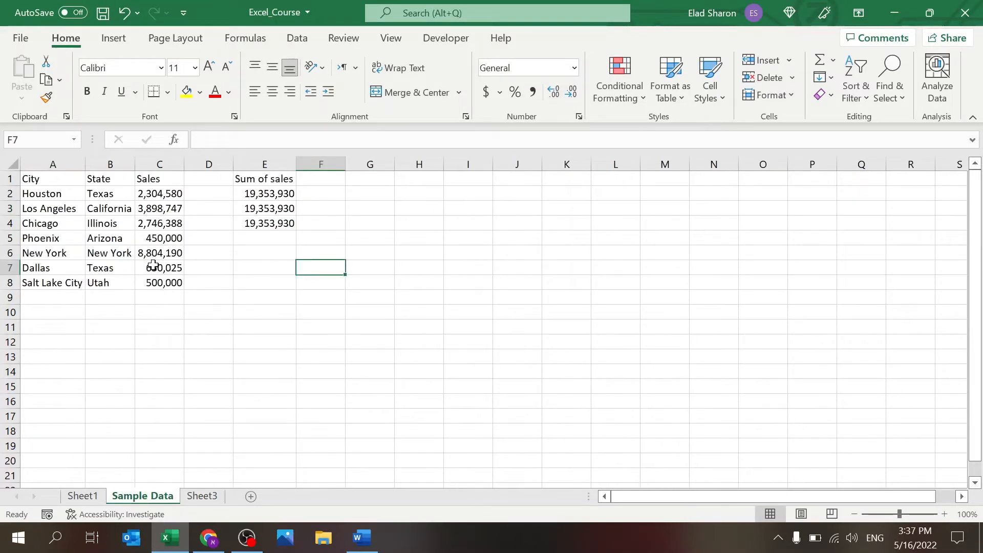
{"action": "left_click", "coordinate": [154, 266]}
{"action": "left_click", "coordinate": [328, 134]}
{"action": "key", "text": "BackSpace"}
{"action": "key", "text": "BackSpace"}
{"action": "key", "text": "BackSpace"}
{"action": "key", "text": "BackSpace"}
{"action": "key", "text": "BackSpace"}
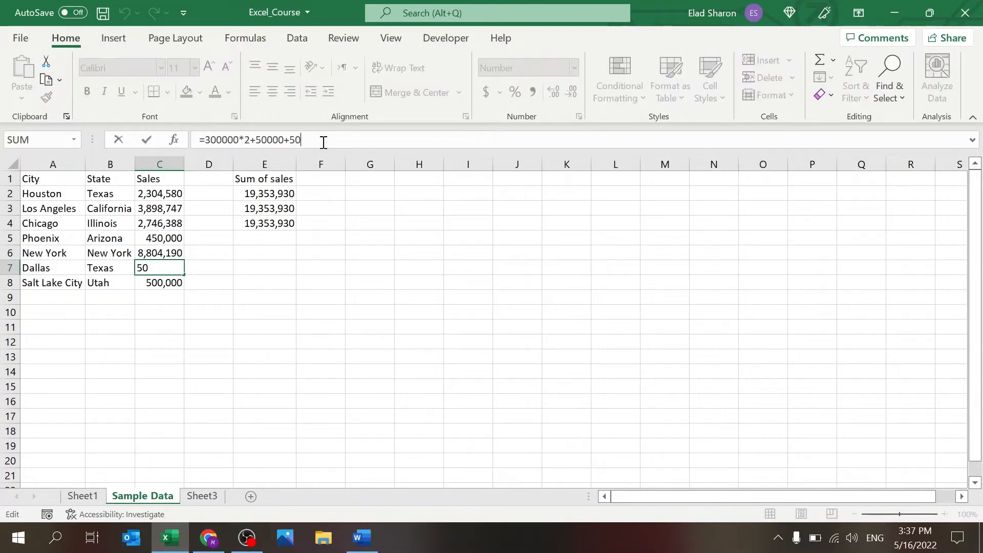
{"action": "key", "text": "Return"}
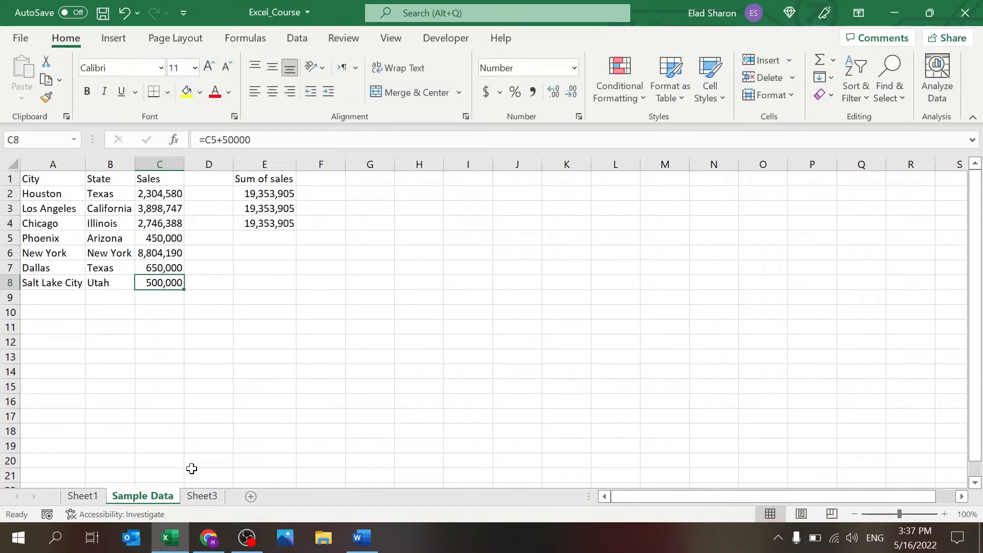
{"action": "left_click", "coordinate": [202, 495]}
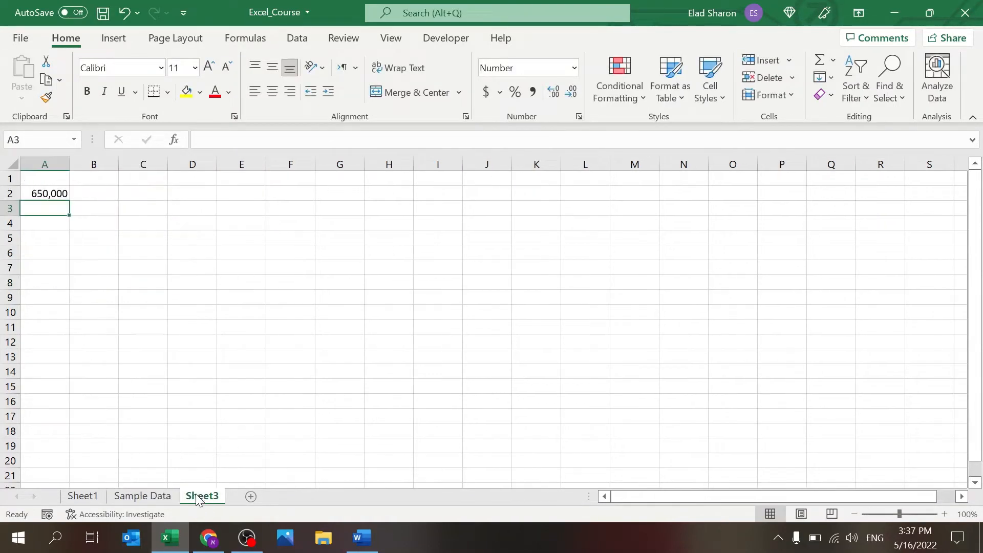
{"action": "left_click", "coordinate": [171, 502]}
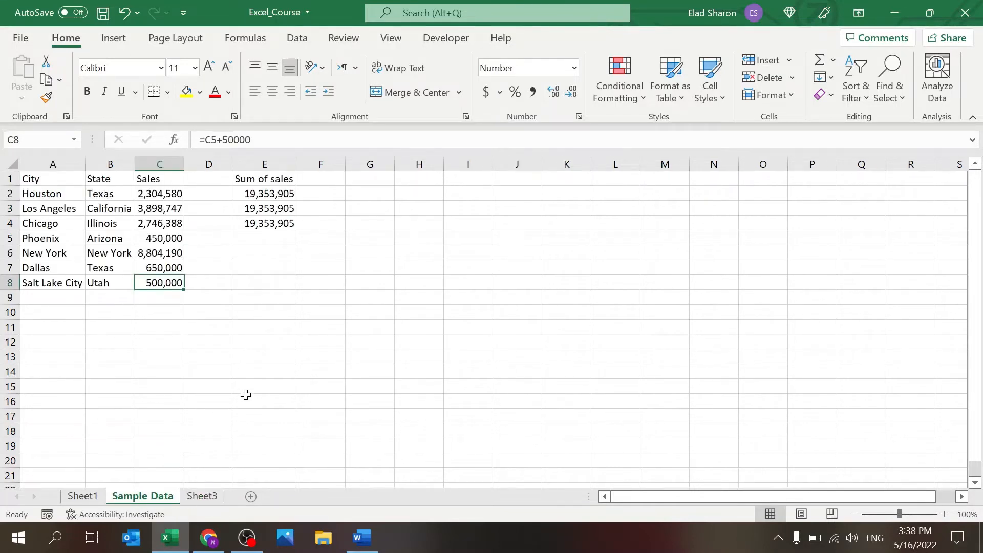
{"action": "left_click", "coordinate": [202, 495]}
{"action": "left_click", "coordinate": [99, 180]}
{"action": "left_click", "coordinate": [97, 193]}
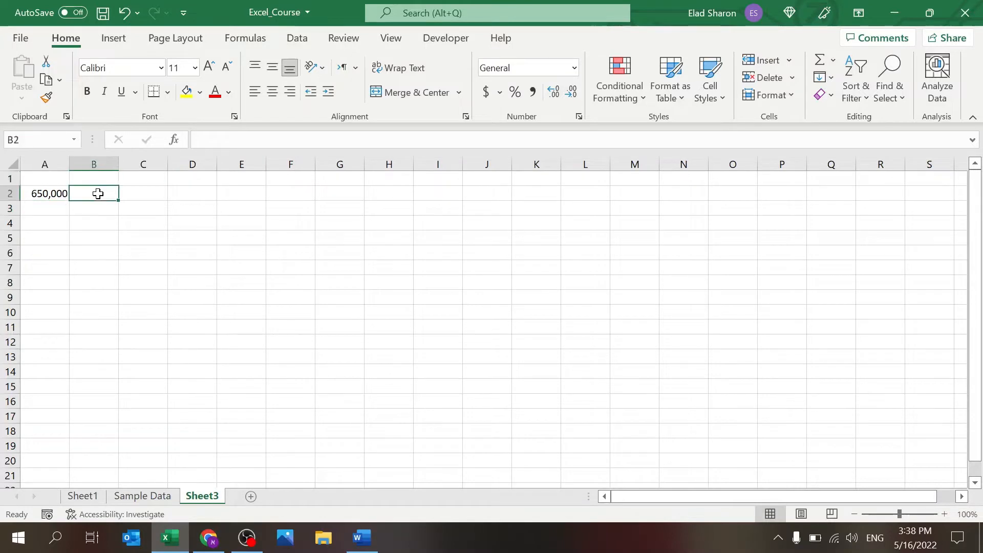
Step: Enter =SUM('Sample Data'!C2:C8) in Sheet3 cell B2
{"action": "type", "text": "=sum("}
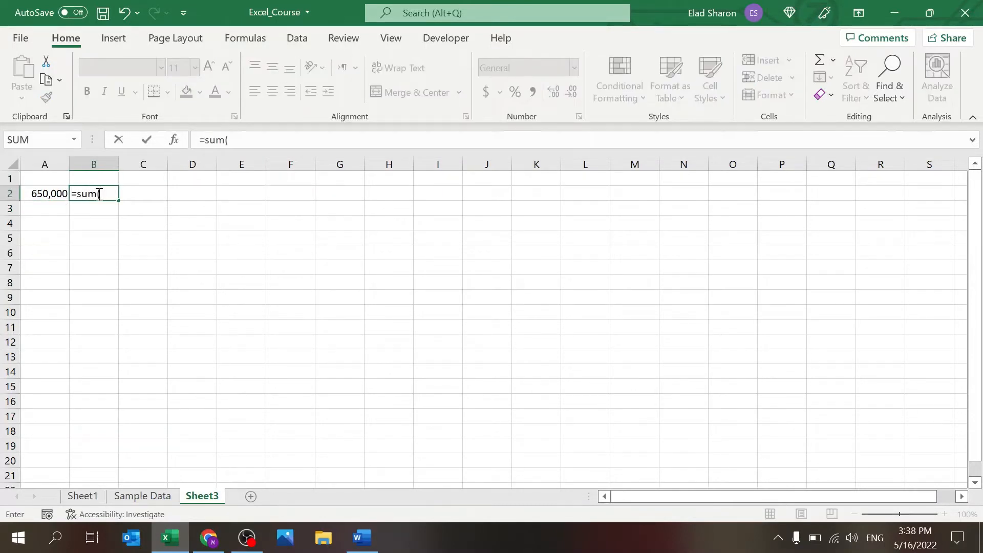
{"action": "left_click", "coordinate": [143, 495]}
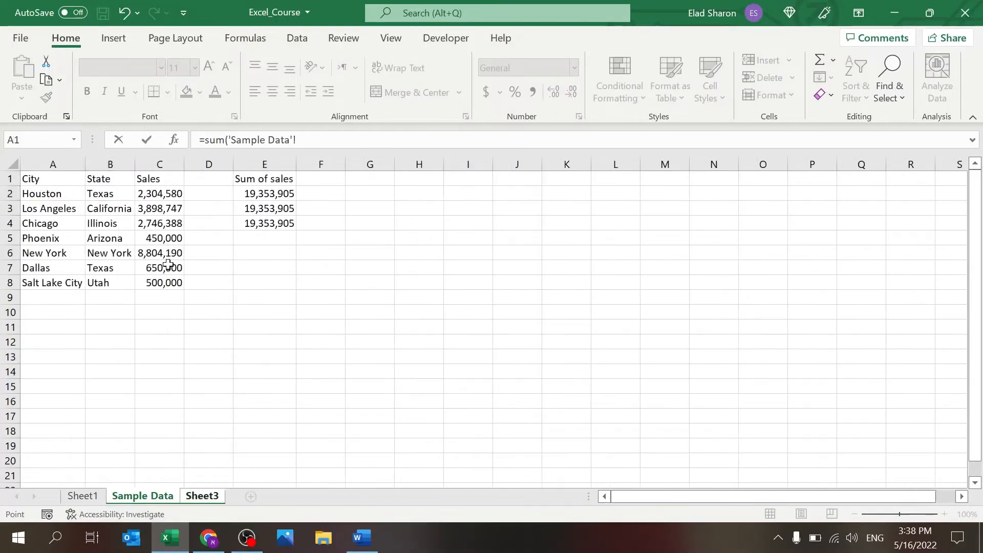
{"action": "left_click_drag", "start_coordinate": [165, 193], "coordinate": [161, 281]}
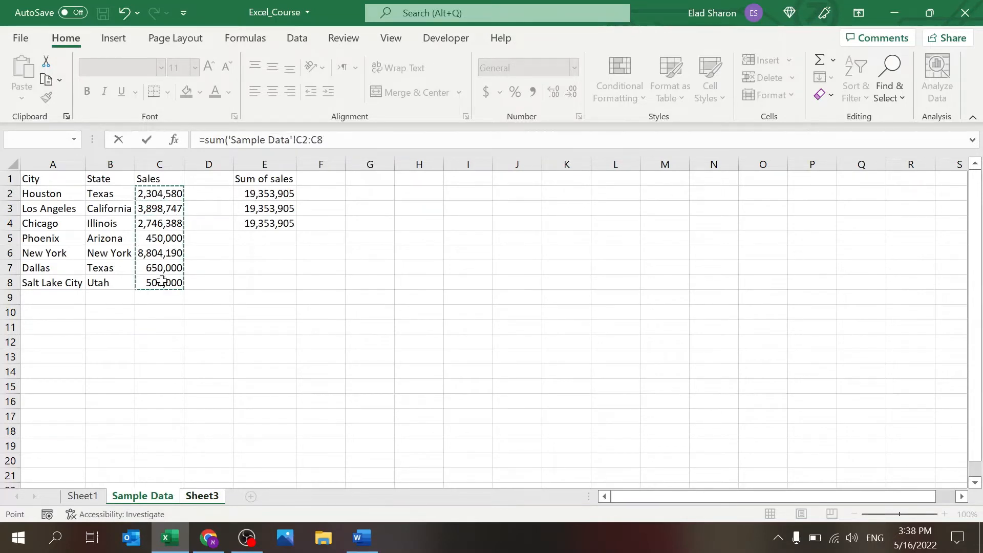
{"action": "type", "text": ")"}
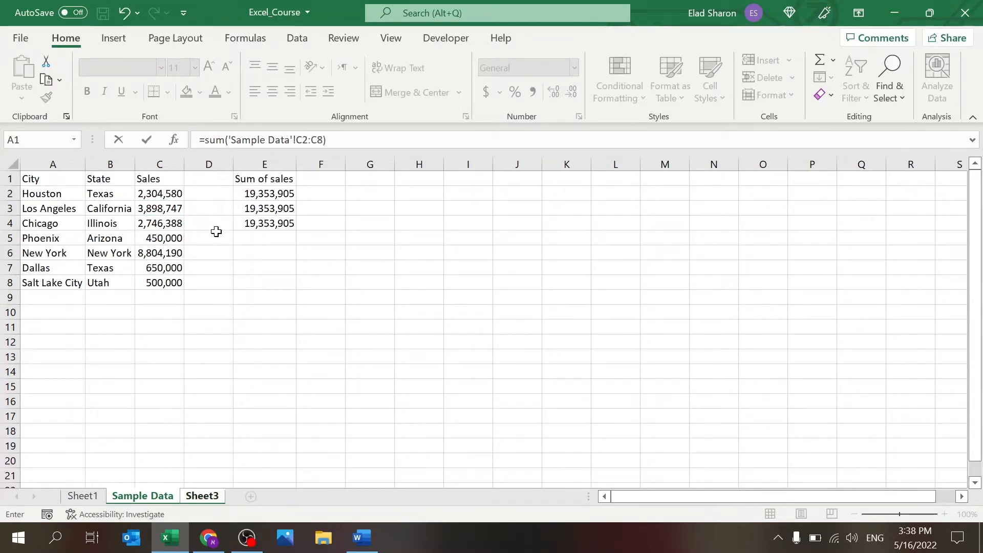
{"action": "key", "text": "Return"}
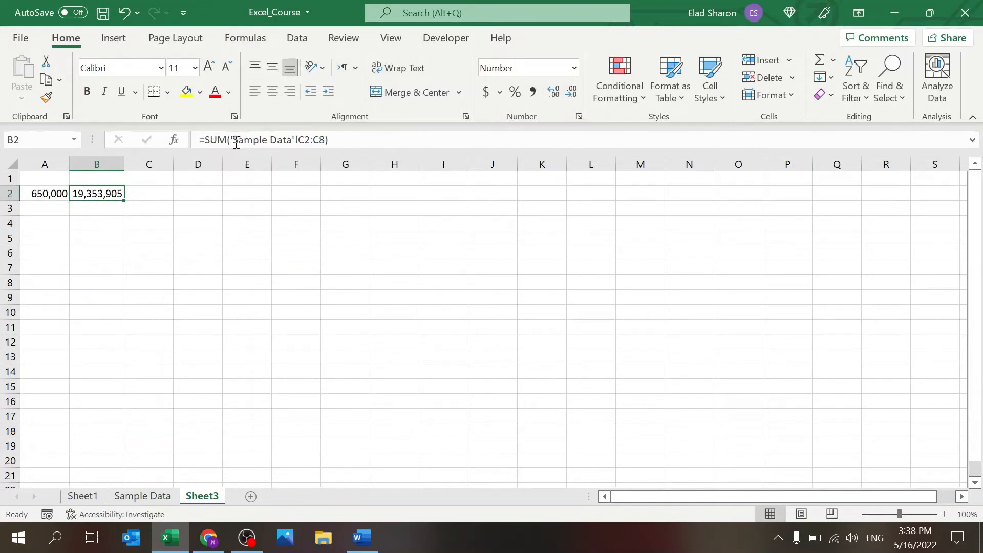
Step: Review the sheet reference in B2's formula and reconfirm it
{"action": "left_click_drag", "start_coordinate": [232, 142], "coordinate": [304, 143]}
{"action": "left_click", "coordinate": [303, 143]}
{"action": "key", "text": "Escape"}
{"action": "left_click", "coordinate": [341, 141]}
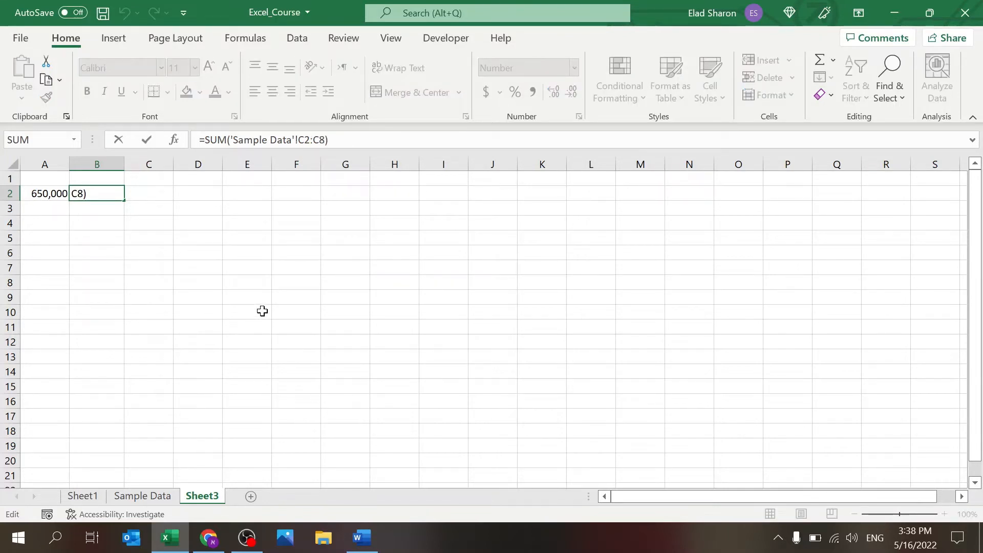
{"action": "key", "text": "ctrl+Return"}
Step: Re-commit the E4 sum formula on Sample Data, then switch to Word
{"action": "left_click", "coordinate": [153, 495]}
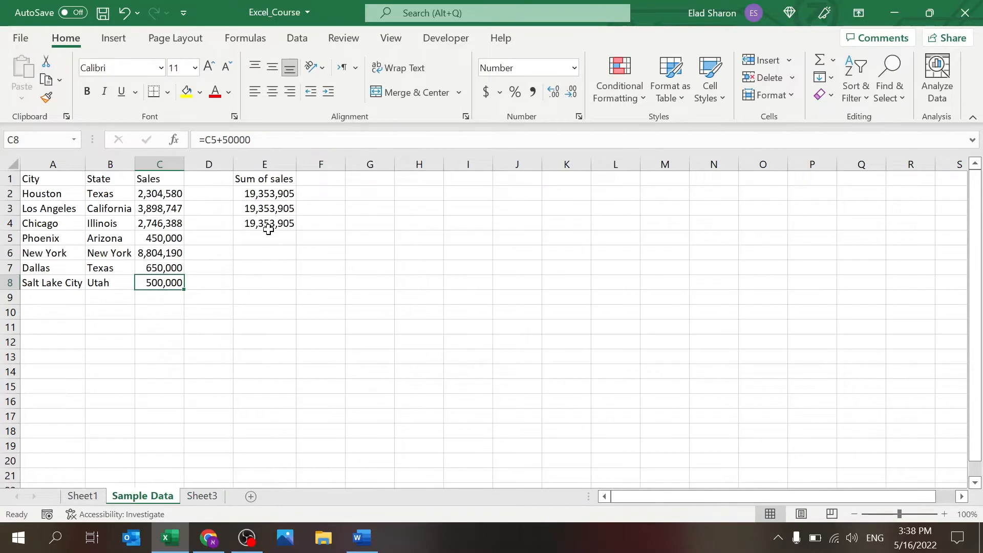
{"action": "left_click", "coordinate": [268, 229]}
{"action": "left_click", "coordinate": [279, 141]}
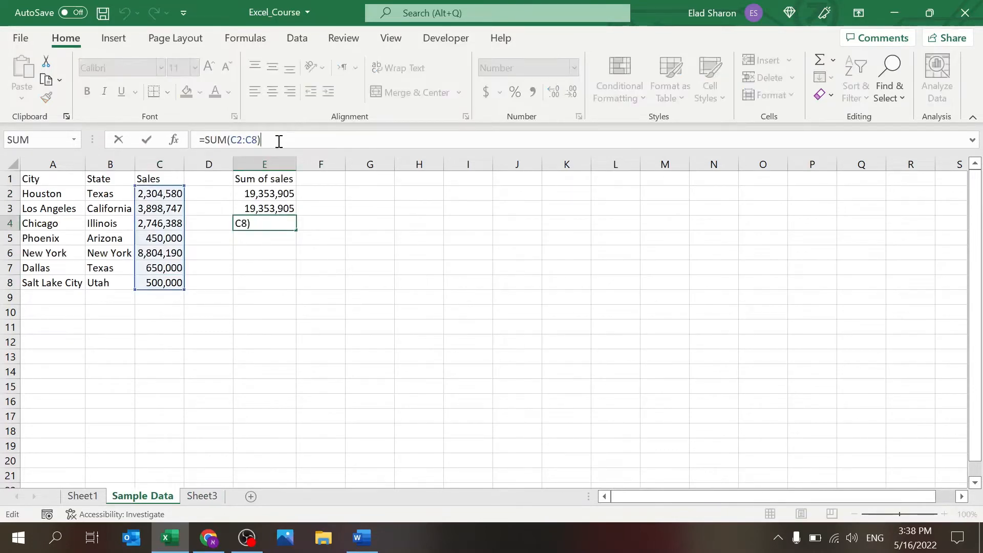
{"action": "key", "text": "ctrl+Return"}
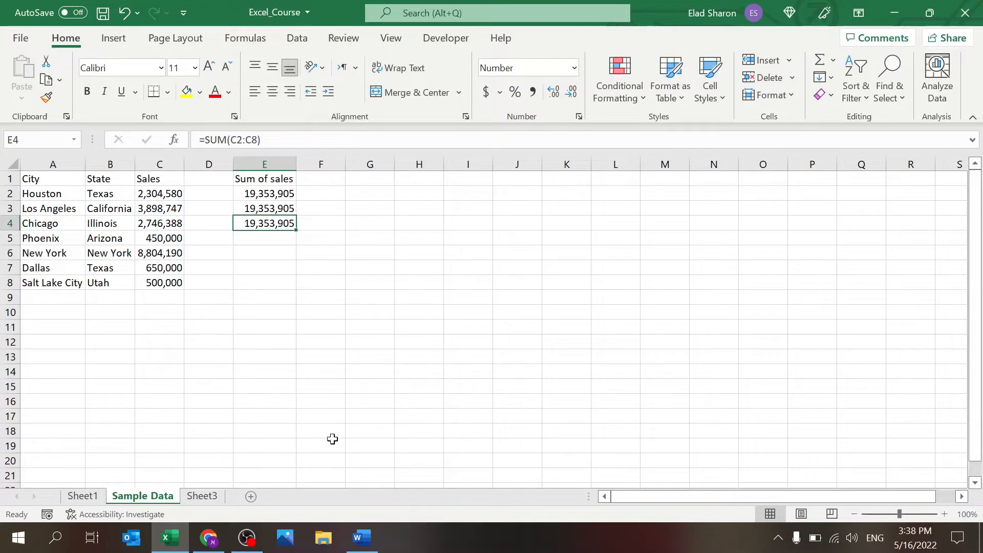
{"action": "left_click", "coordinate": [359, 544]}
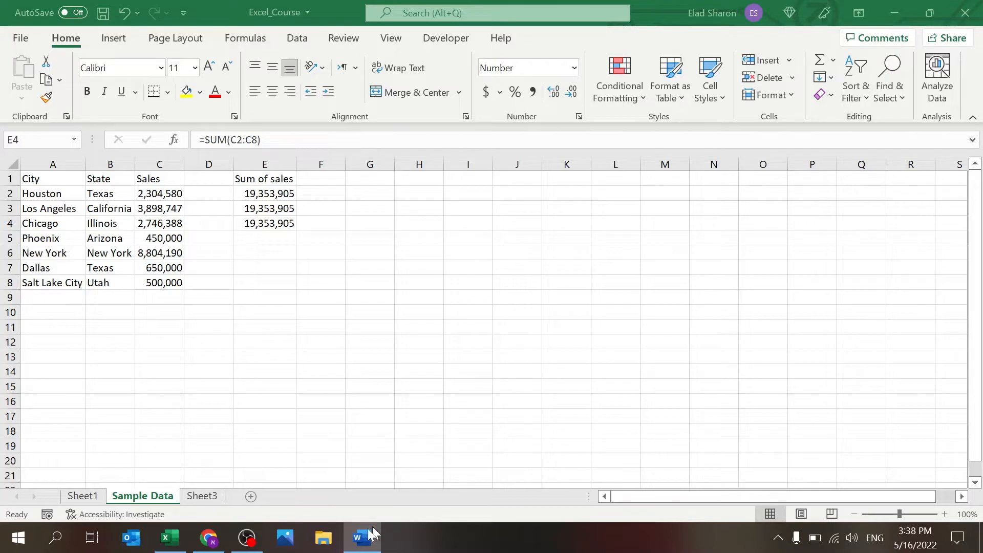
{"action": "left_click", "coordinate": [359, 543]}
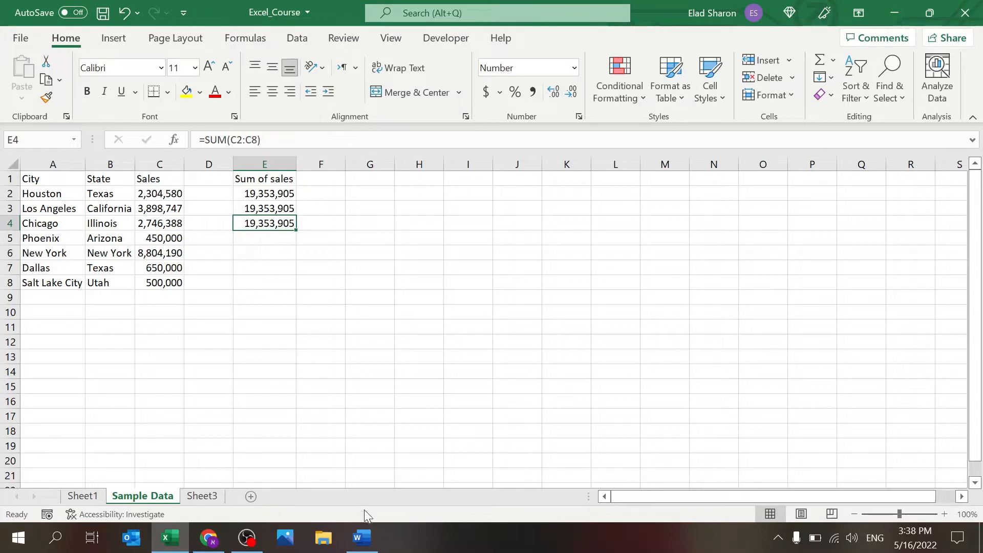
{"action": "left_click", "coordinate": [364, 538]}
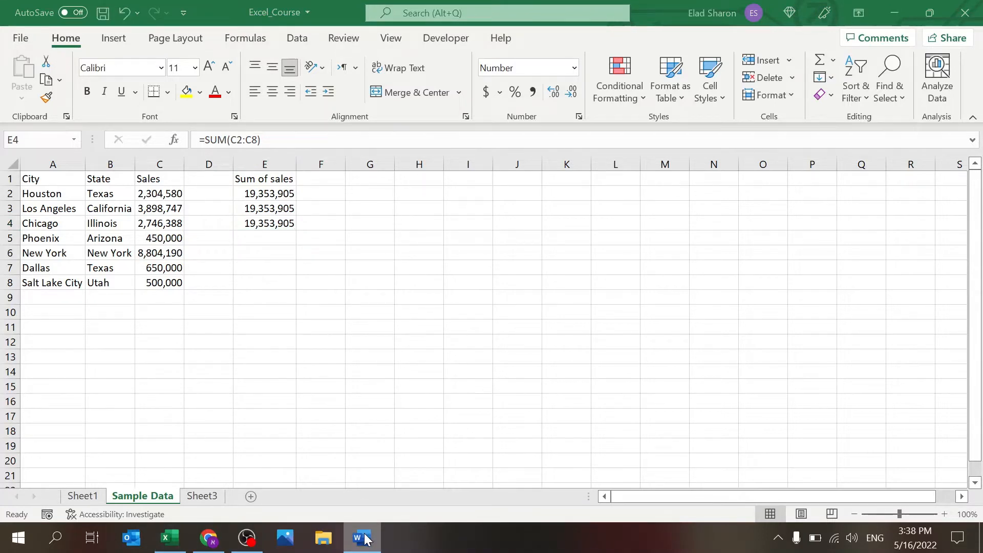
{"action": "left_click", "coordinate": [364, 538]}
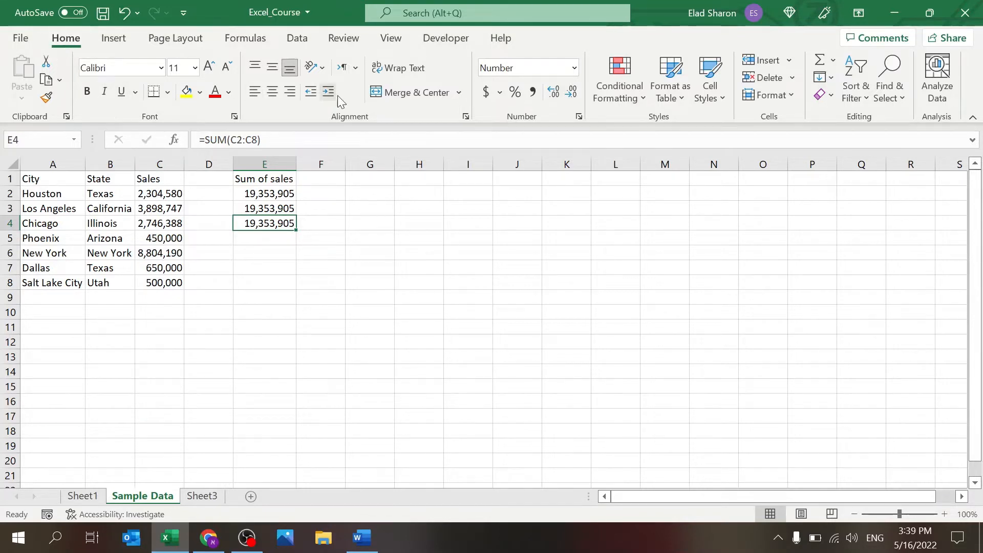
{"action": "left_click", "coordinate": [327, 234]}
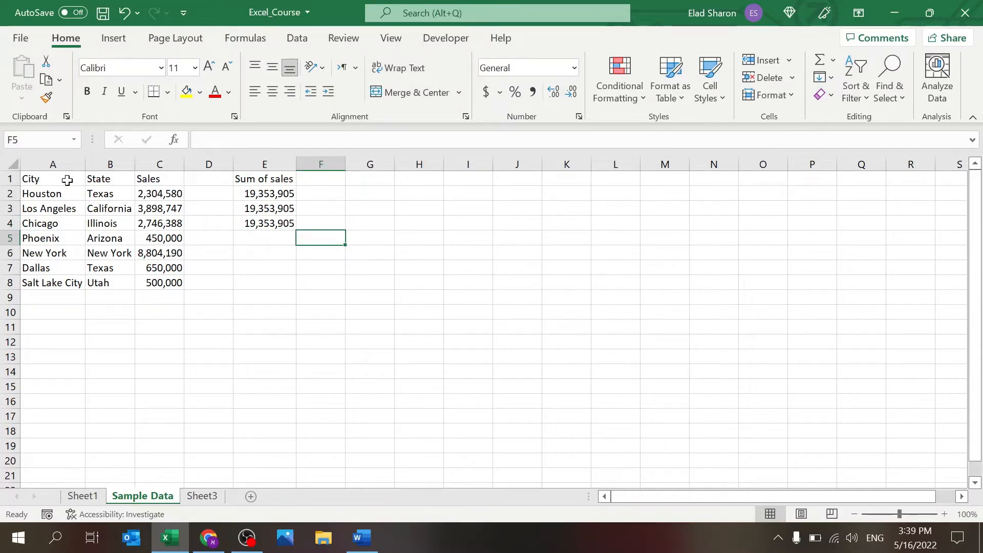
Step: Try the Amasis MT Pro Black and Aharoni fonts on the City/State/Sales table
{"action": "left_click_drag", "start_coordinate": [59, 177], "coordinate": [172, 284]}
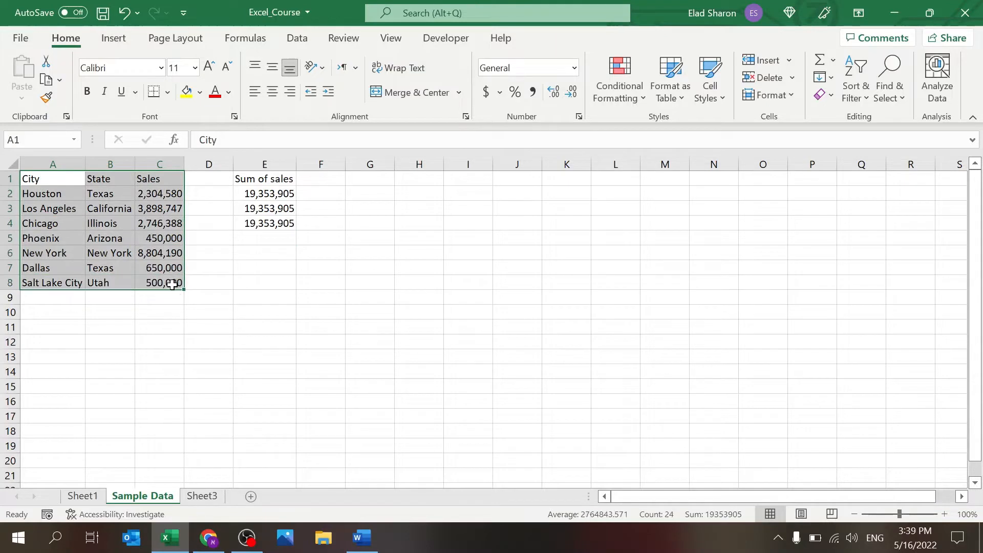
{"action": "left_click", "coordinate": [161, 69]}
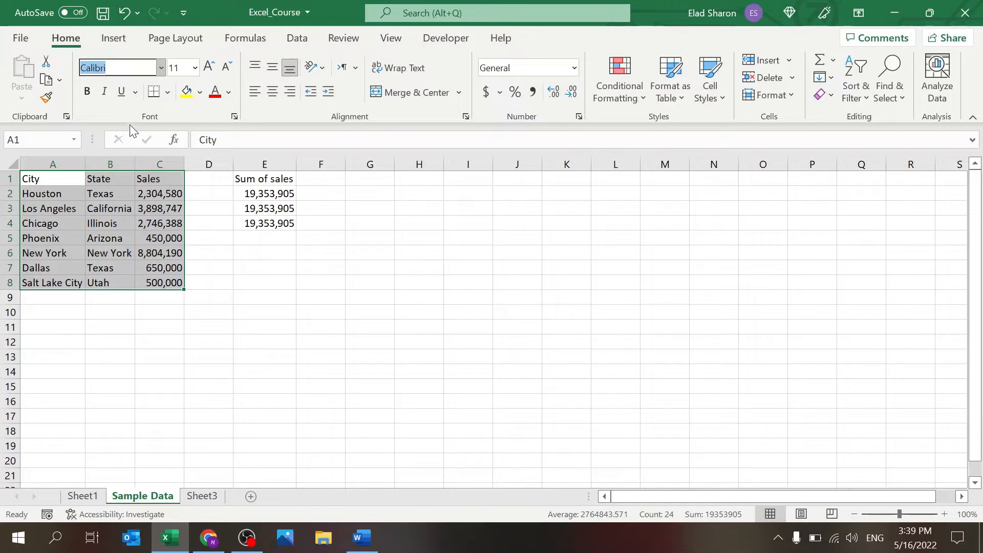
{"action": "left_click", "coordinate": [122, 324]}
{"action": "left_click", "coordinate": [158, 70]}
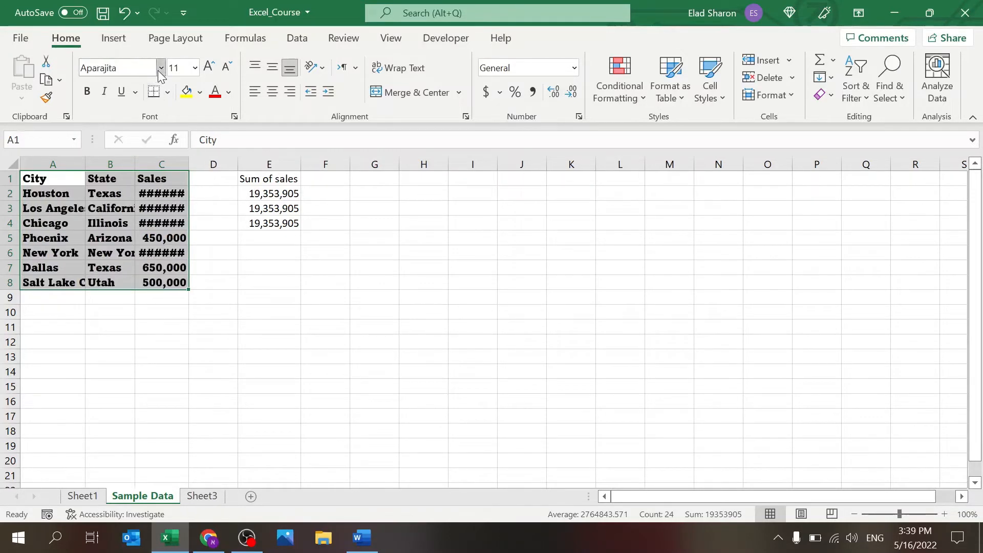
{"action": "left_click", "coordinate": [158, 70]}
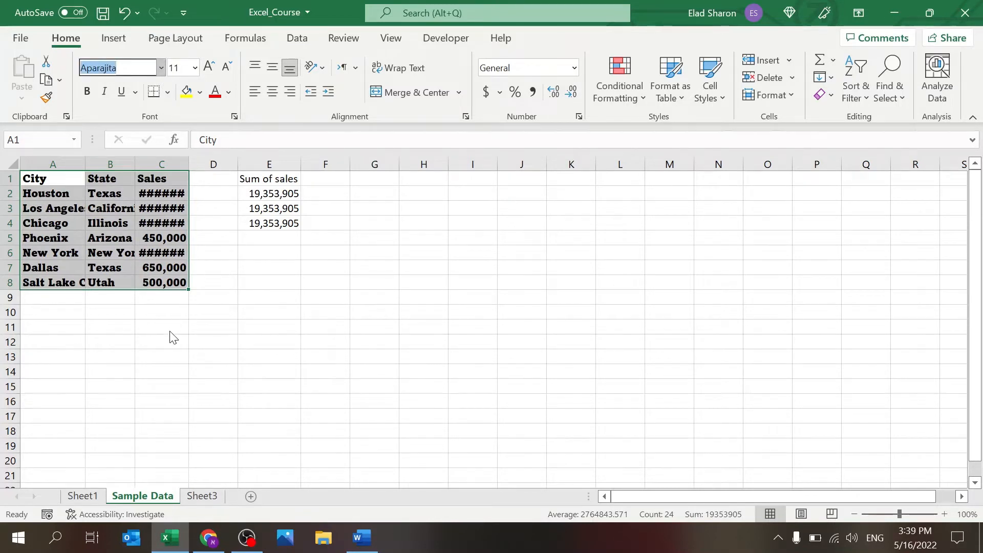
{"action": "left_click", "coordinate": [204, 244]}
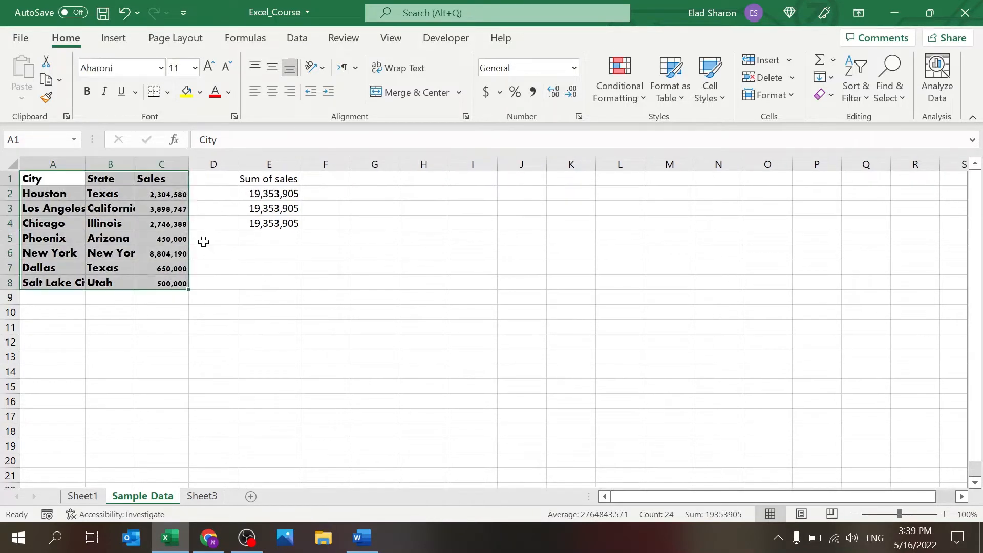
{"action": "left_click", "coordinate": [209, 242]}
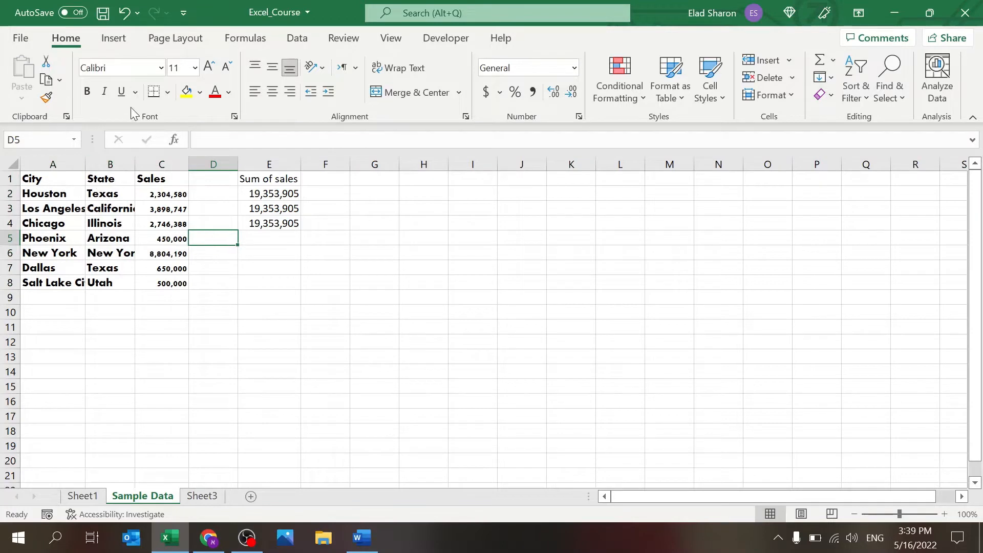
Step: Set the table back to Calibri and try a 20-point size before reverting
{"action": "left_click_drag", "start_coordinate": [64, 179], "coordinate": [159, 279]}
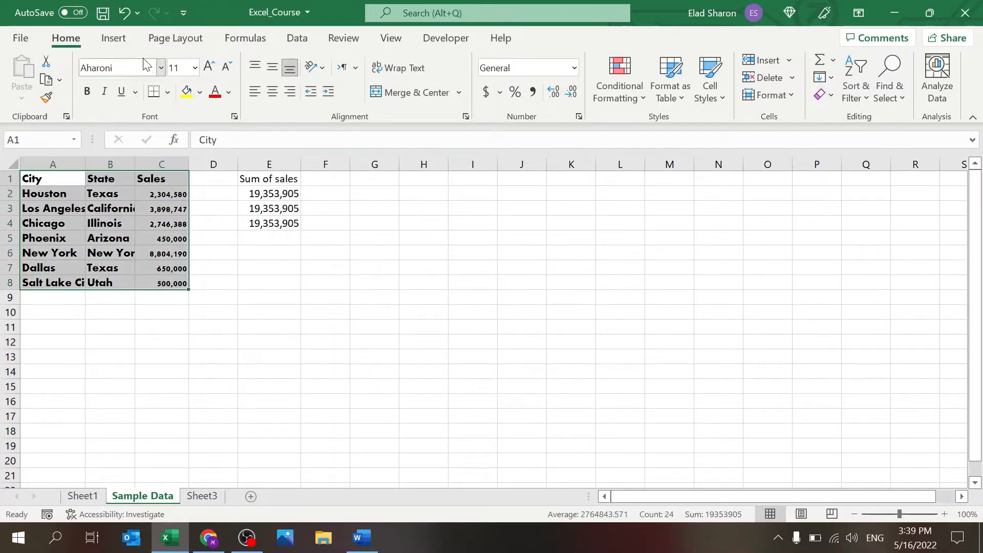
{"action": "left_click", "coordinate": [162, 68]}
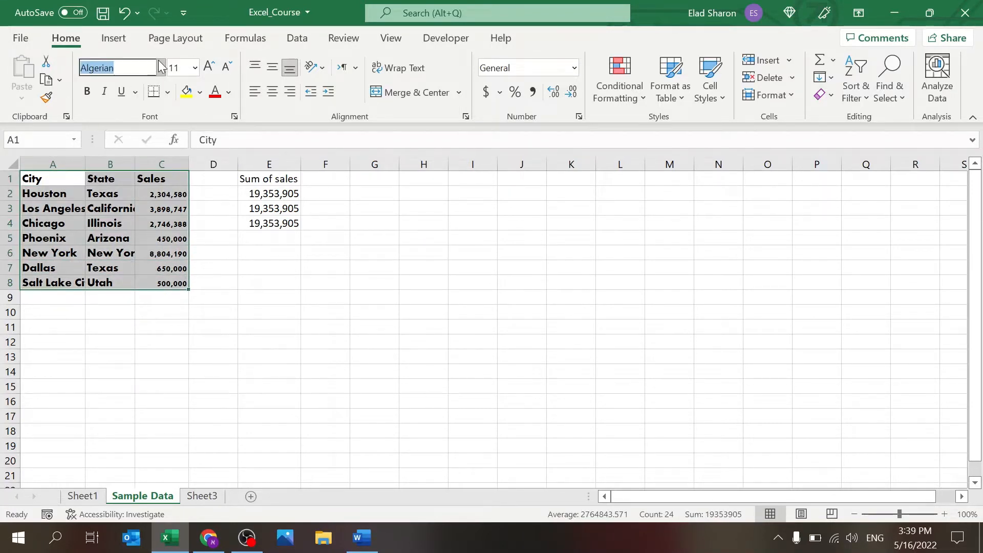
{"action": "left_click", "coordinate": [131, 127]}
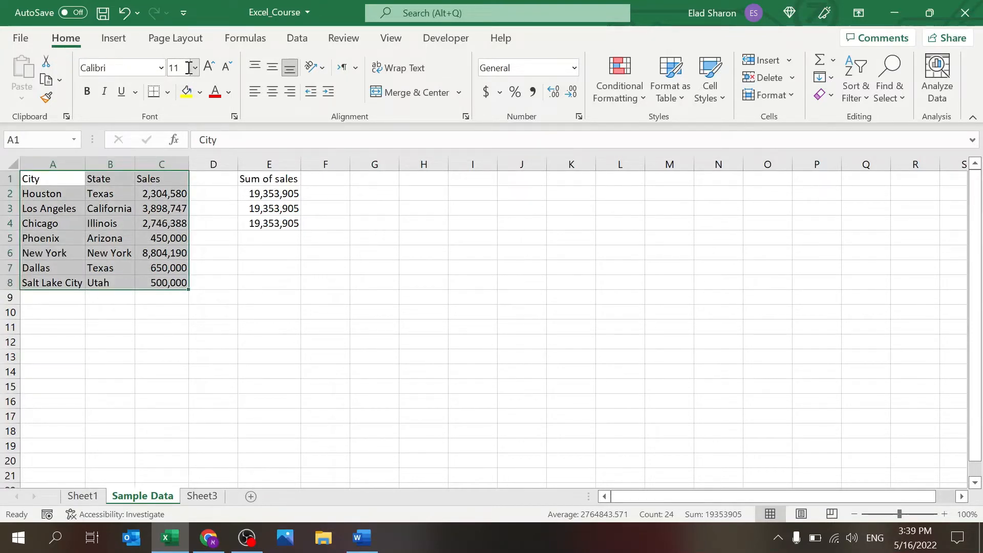
{"action": "left_click", "coordinate": [195, 68]}
{"action": "key", "text": "BackSpace"}
{"action": "type", "text": "20"}
{"action": "key", "text": "Return"}
{"action": "key", "text": "Escape"}
Step: Step the table's font size down and back up to 11 point
{"action": "left_click", "coordinate": [227, 65]}
{"action": "left_click", "coordinate": [227, 65]}
{"action": "left_click", "coordinate": [228, 65]}
{"action": "left_click", "coordinate": [209, 65]}
{"action": "left_click", "coordinate": [209, 66]}
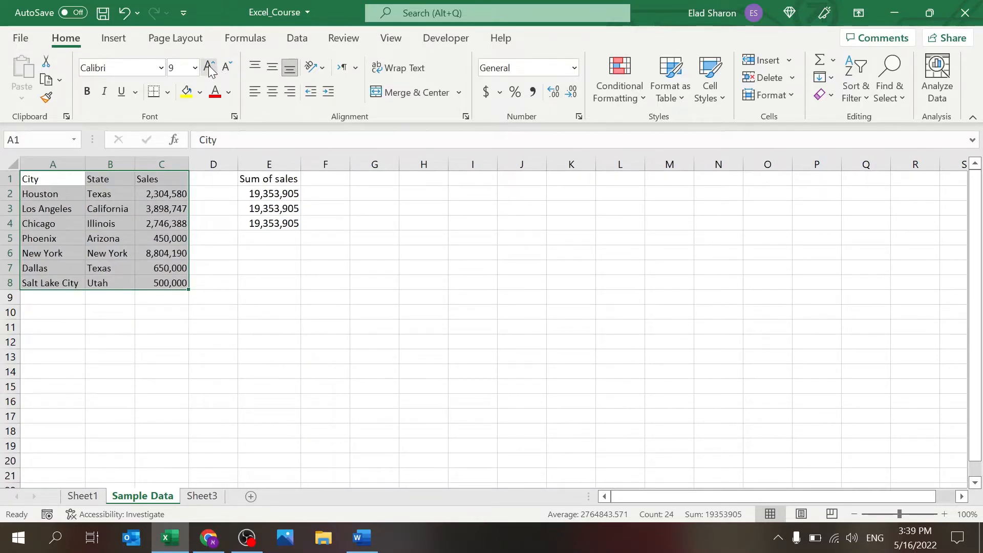
{"action": "left_click", "coordinate": [209, 66]}
{"action": "left_click", "coordinate": [209, 66]}
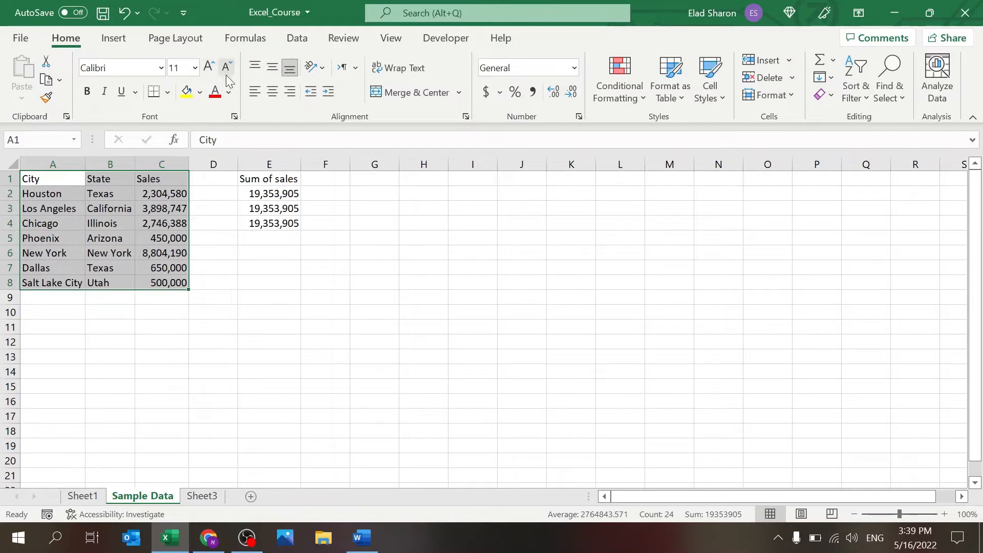
{"action": "left_click", "coordinate": [87, 91]}
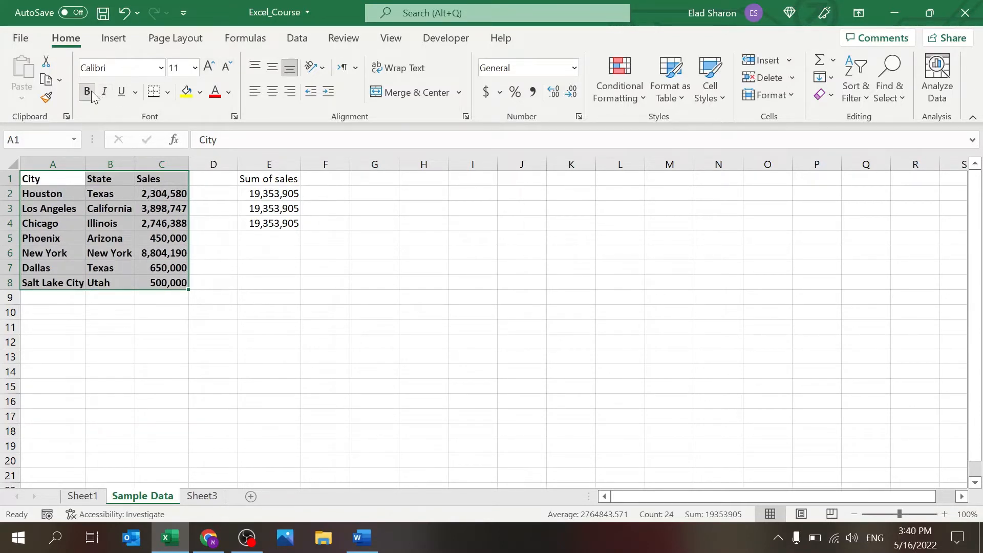
{"action": "left_click", "coordinate": [105, 94]}
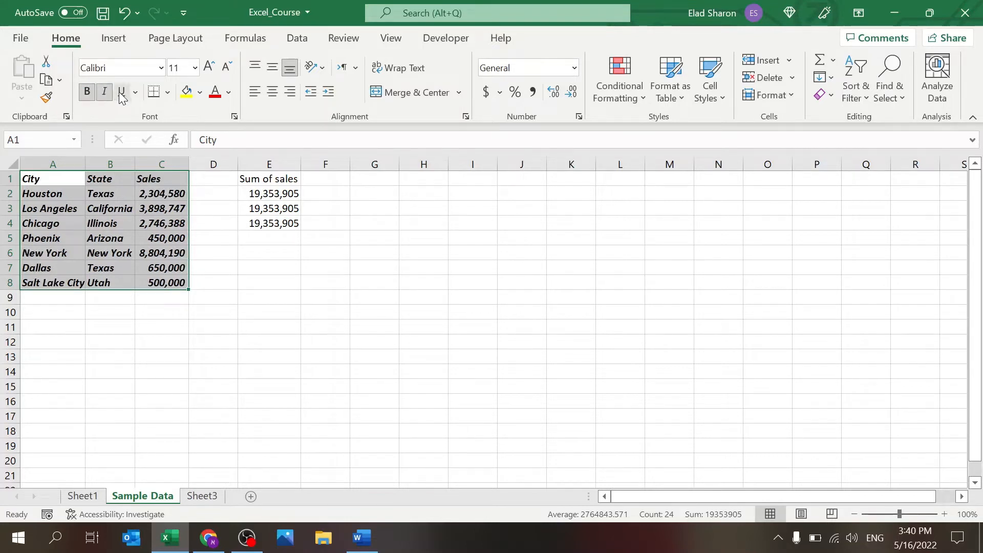
{"action": "left_click", "coordinate": [122, 94]}
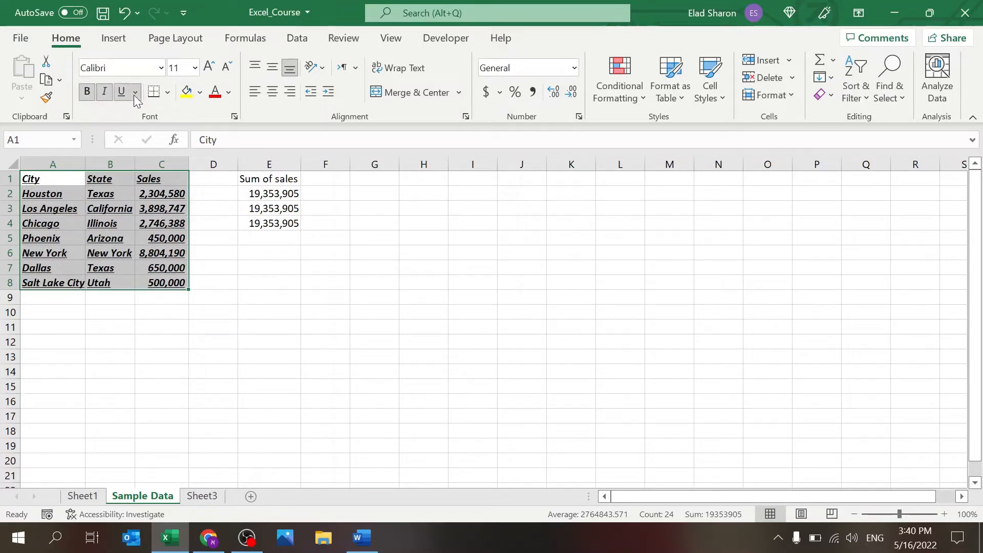
{"action": "left_click", "coordinate": [140, 127]}
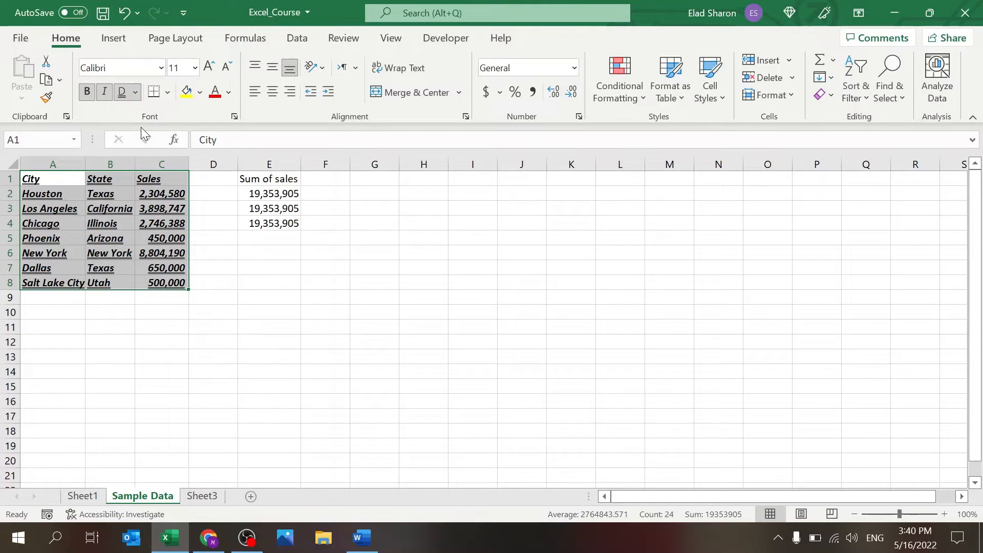
{"action": "left_click", "coordinate": [121, 93]}
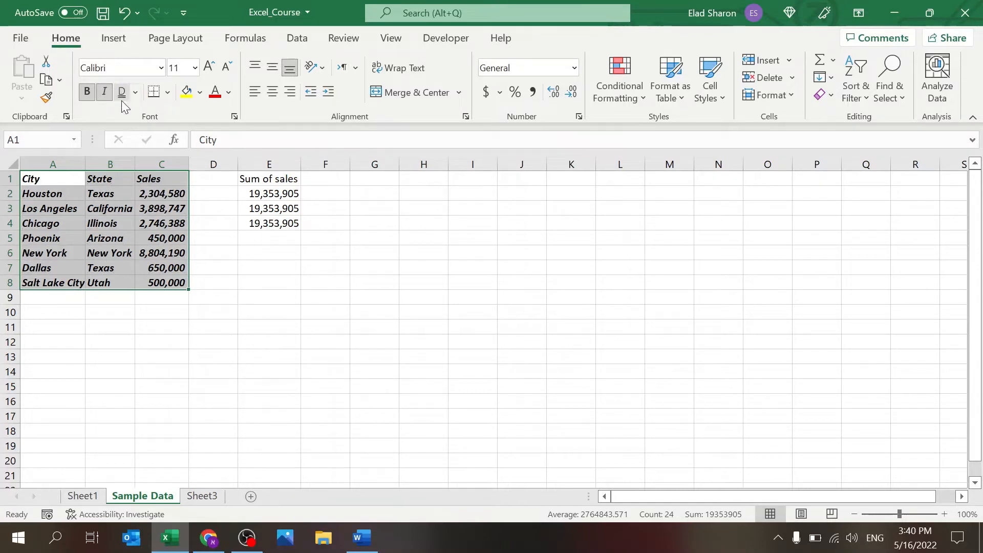
{"action": "left_click", "coordinate": [104, 93]}
{"action": "left_click", "coordinate": [86, 92]}
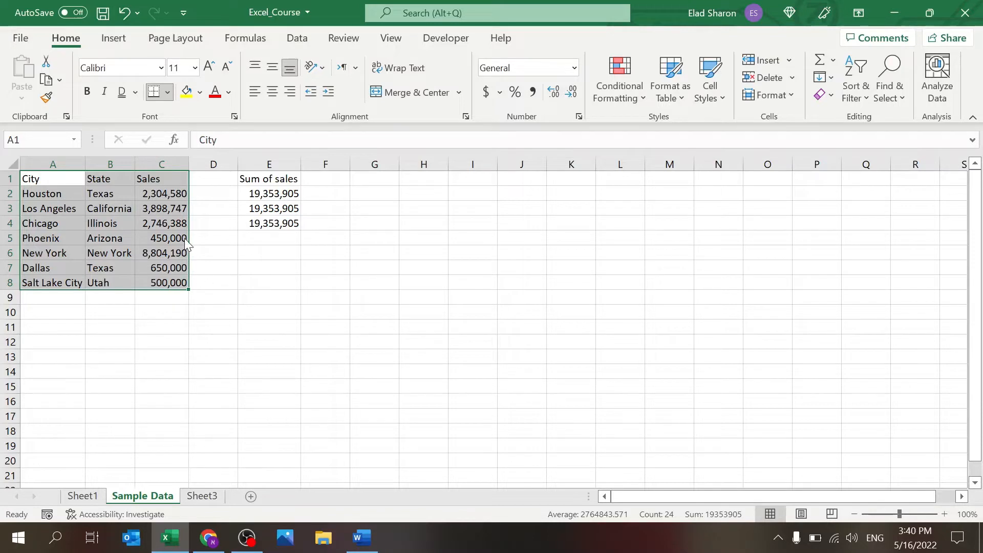
{"action": "left_click", "coordinate": [286, 313]}
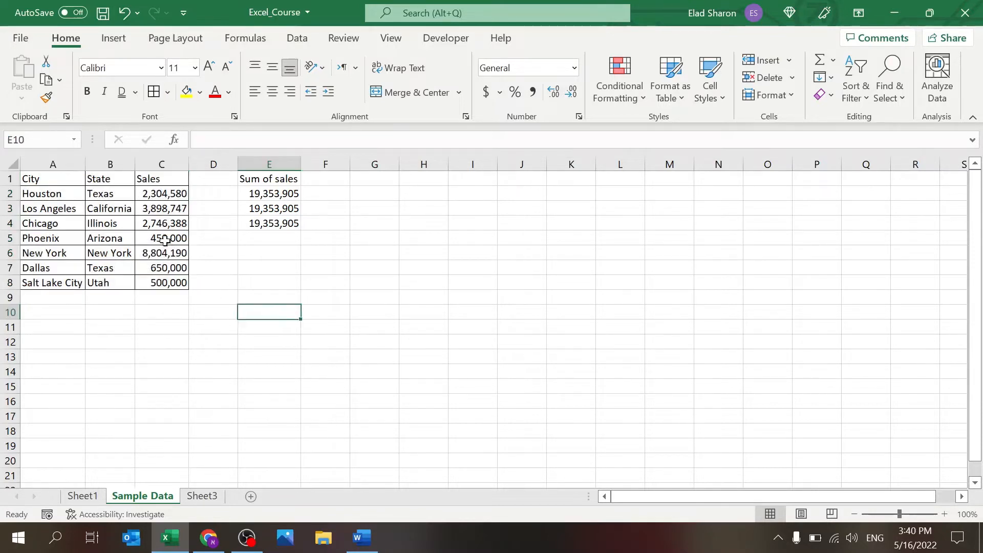
{"action": "key", "text": "ctrl+z"}
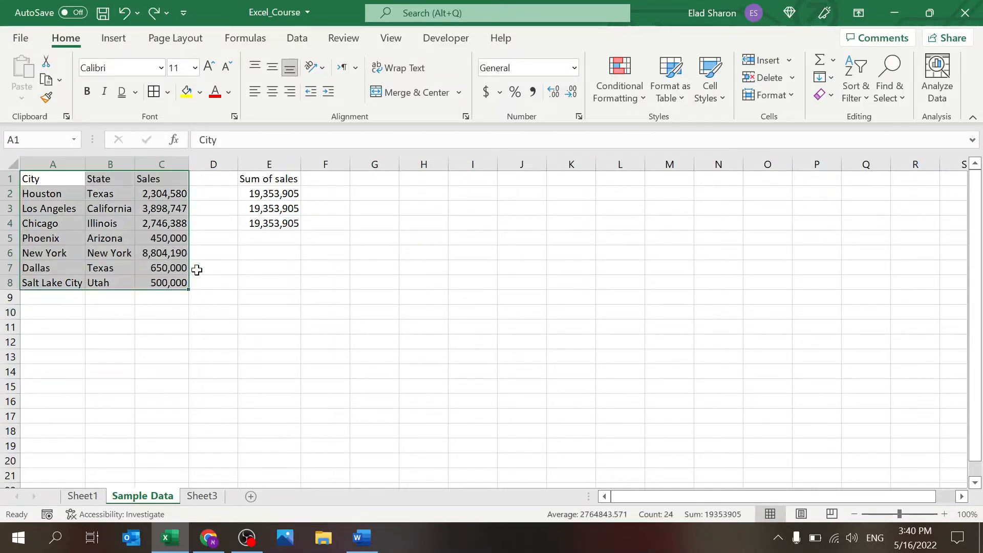
{"action": "left_click", "coordinate": [200, 269]}
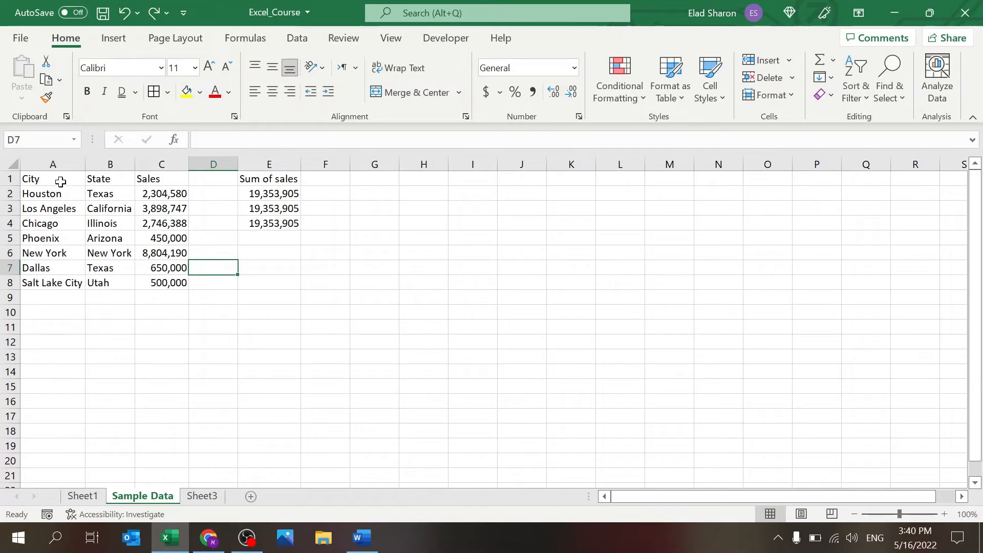
{"action": "left_click_drag", "start_coordinate": [61, 196], "coordinate": [159, 279]}
{"action": "left_click", "coordinate": [153, 92]}
{"action": "left_click", "coordinate": [106, 323]}
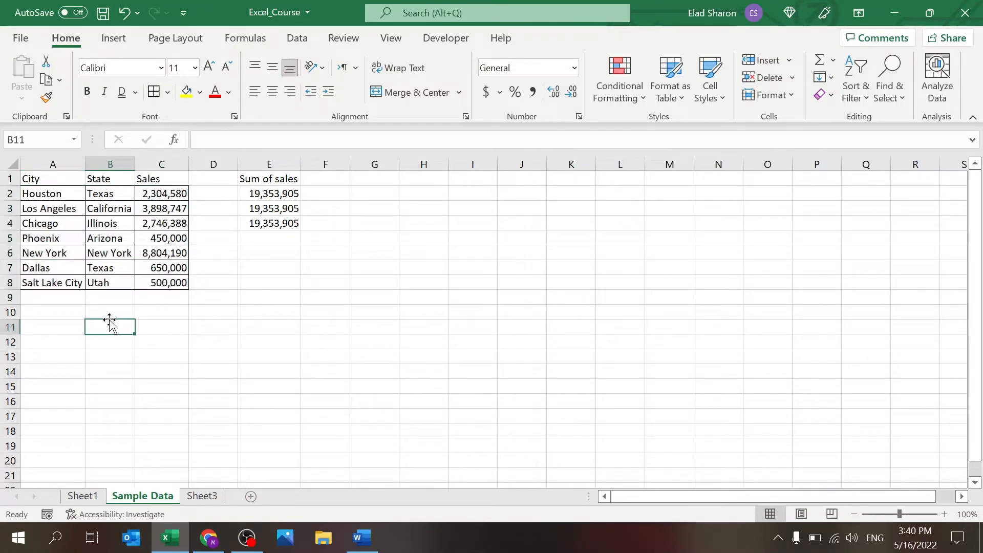
{"action": "left_click", "coordinate": [69, 175]}
{"action": "left_click_drag", "start_coordinate": [69, 175], "coordinate": [165, 174]}
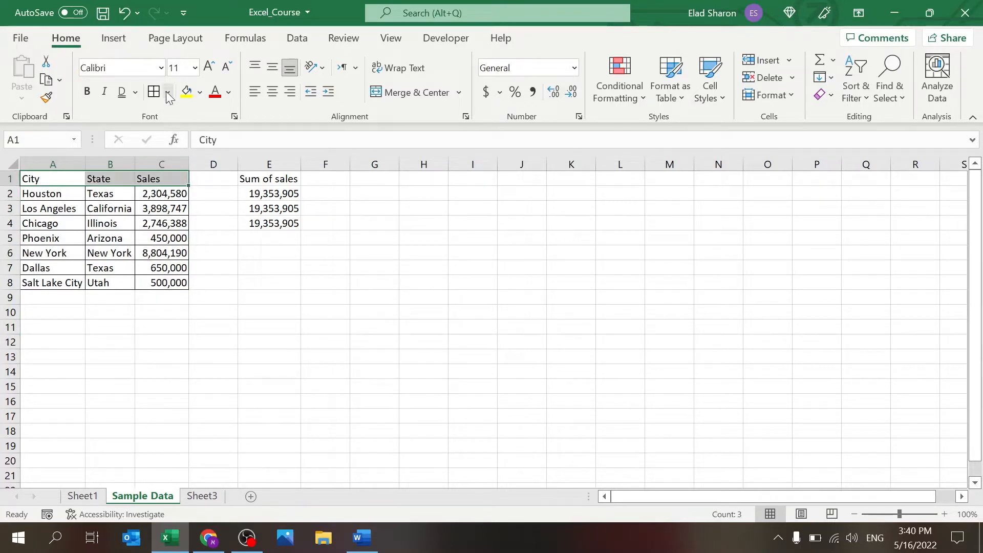
{"action": "left_click", "coordinate": [216, 330]}
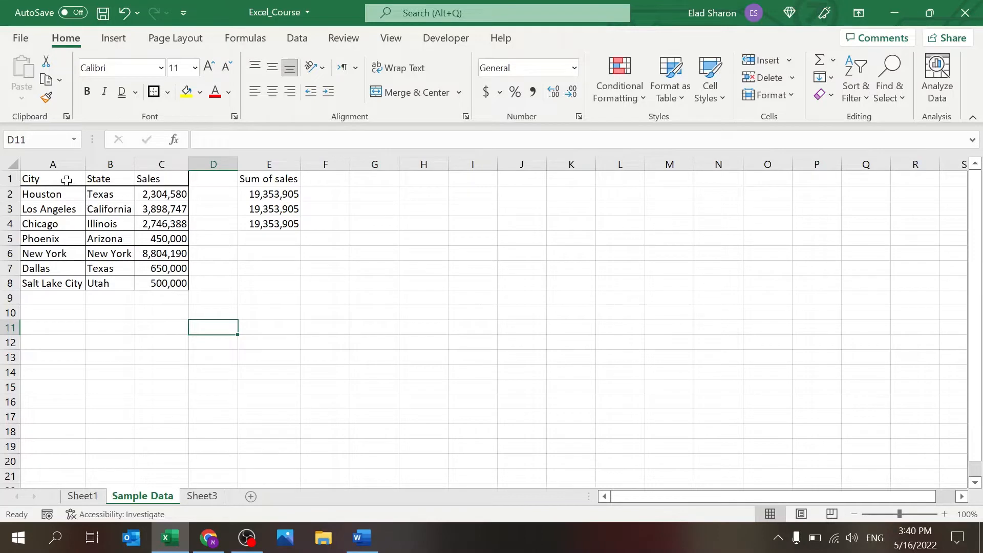
{"action": "left_click_drag", "start_coordinate": [67, 179], "coordinate": [149, 281]}
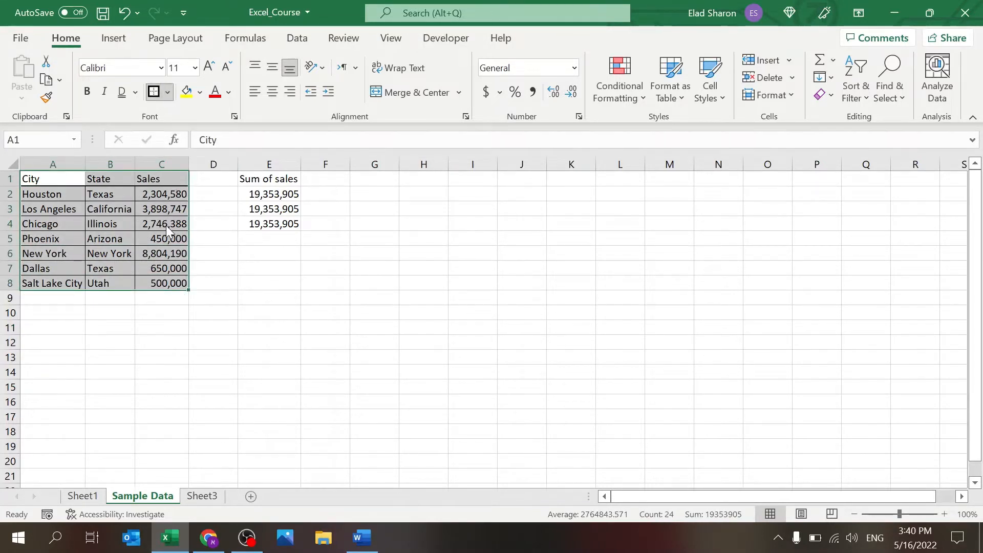
{"action": "left_click", "coordinate": [263, 318]}
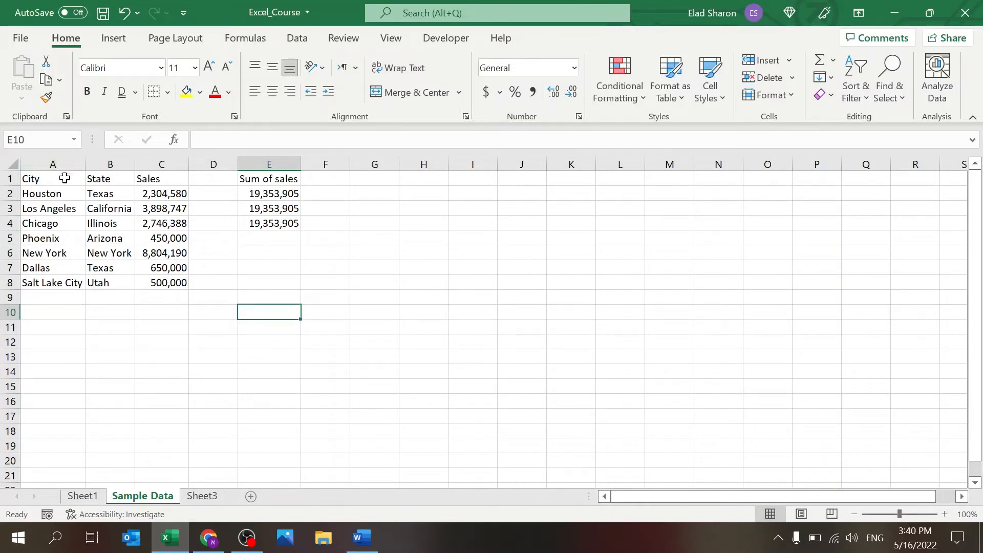
{"action": "left_click_drag", "start_coordinate": [65, 176], "coordinate": [175, 177]}
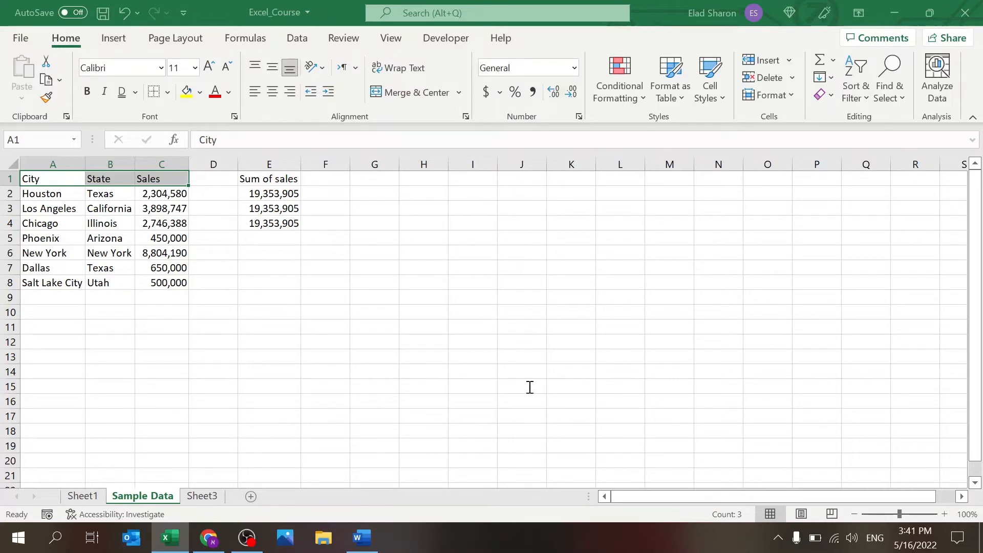
Step: Try a magenta fill on A1:C1, then color the header text dark red via More Colors
{"action": "left_click", "coordinate": [651, 232]}
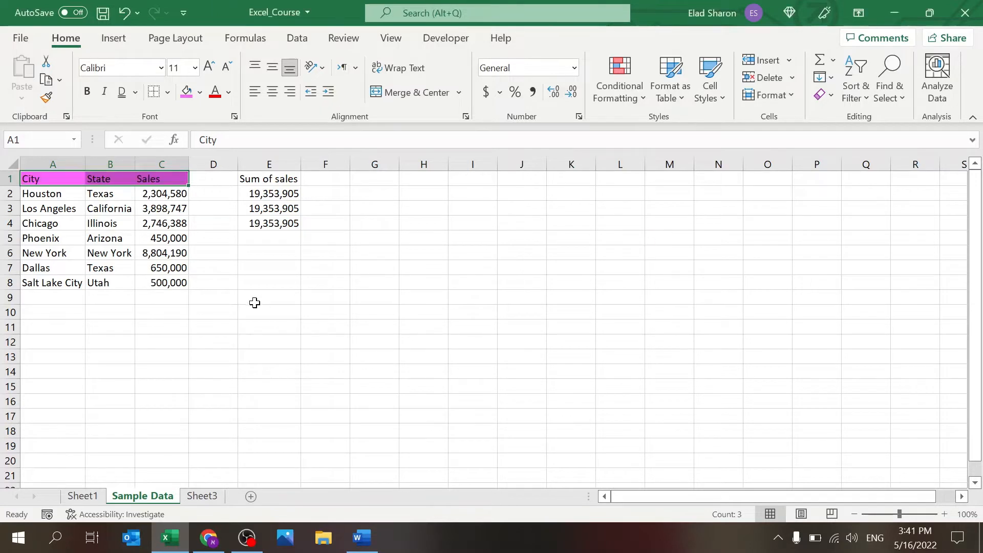
{"action": "left_click", "coordinate": [119, 233]}
{"action": "left_click_drag", "start_coordinate": [67, 181], "coordinate": [146, 180]}
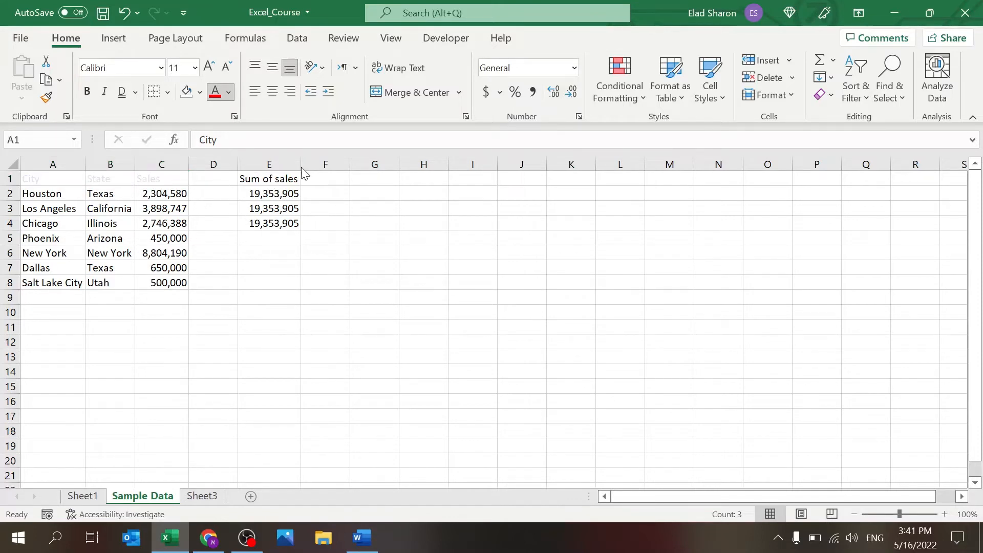
{"action": "left_click", "coordinate": [250, 323]}
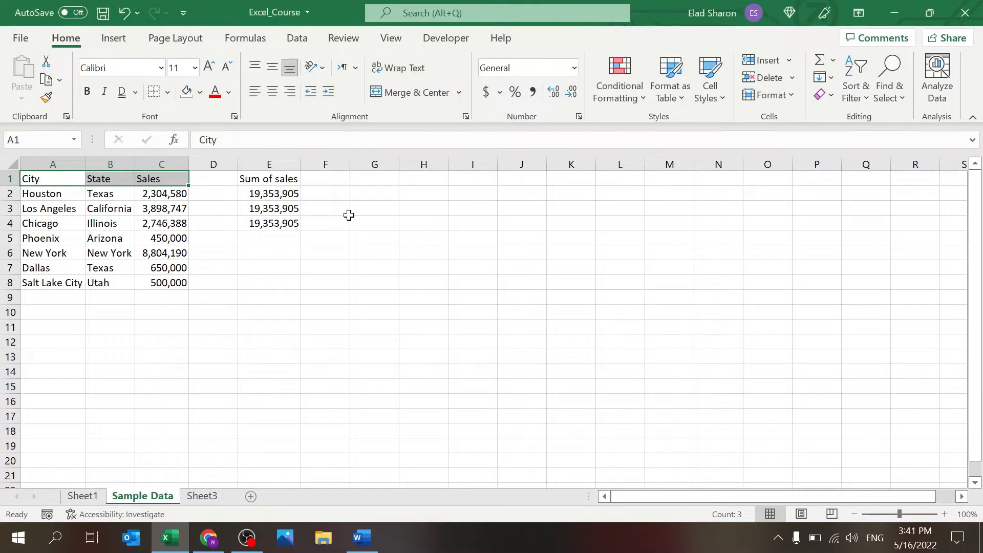
{"action": "left_click", "coordinate": [215, 92]}
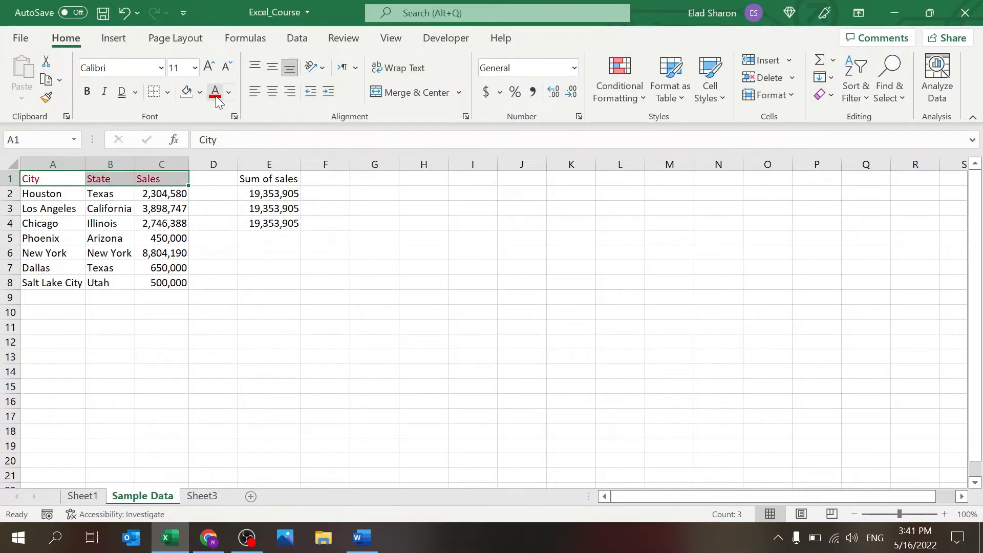
{"action": "left_click", "coordinate": [230, 323]}
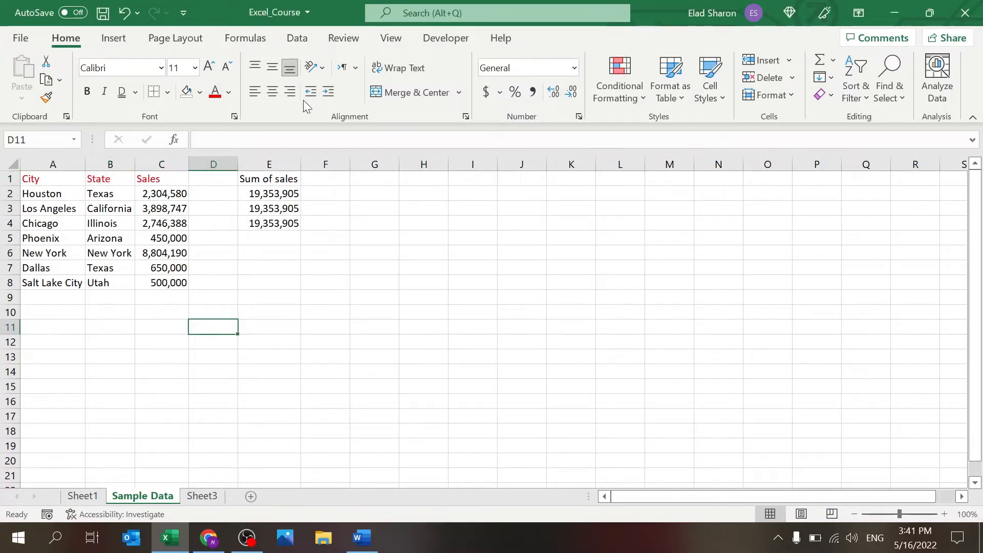
Step: Center the text of the whole table A1:C8
{"action": "left_click_drag", "start_coordinate": [67, 178], "coordinate": [164, 290]}
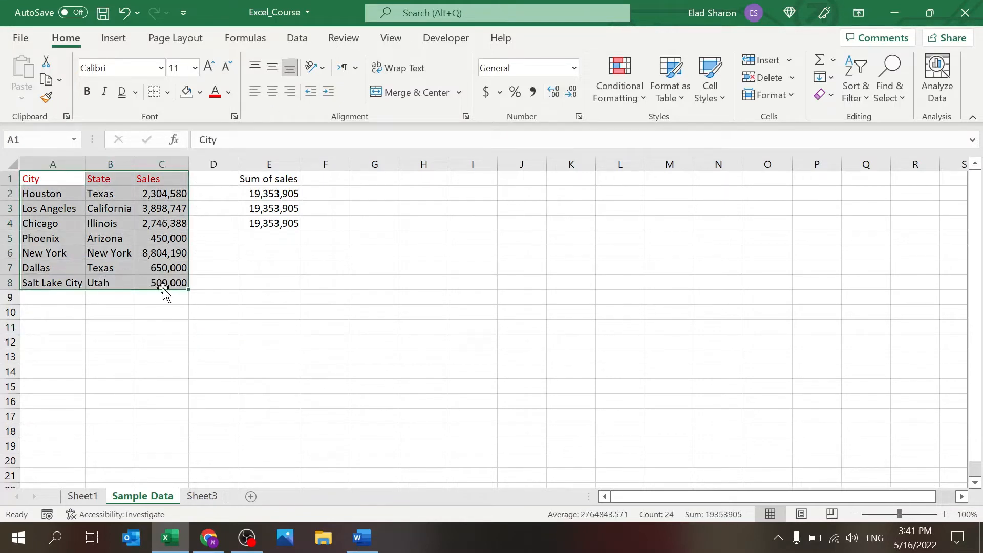
{"action": "left_click", "coordinate": [272, 67]}
{"action": "left_click", "coordinate": [271, 91]}
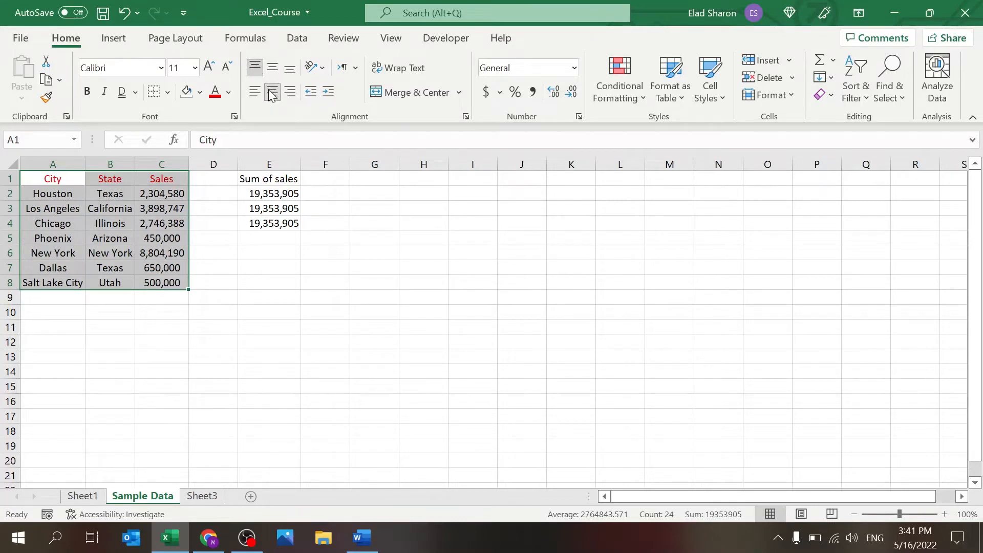
{"action": "left_click", "coordinate": [289, 67]}
{"action": "left_click", "coordinate": [259, 256]}
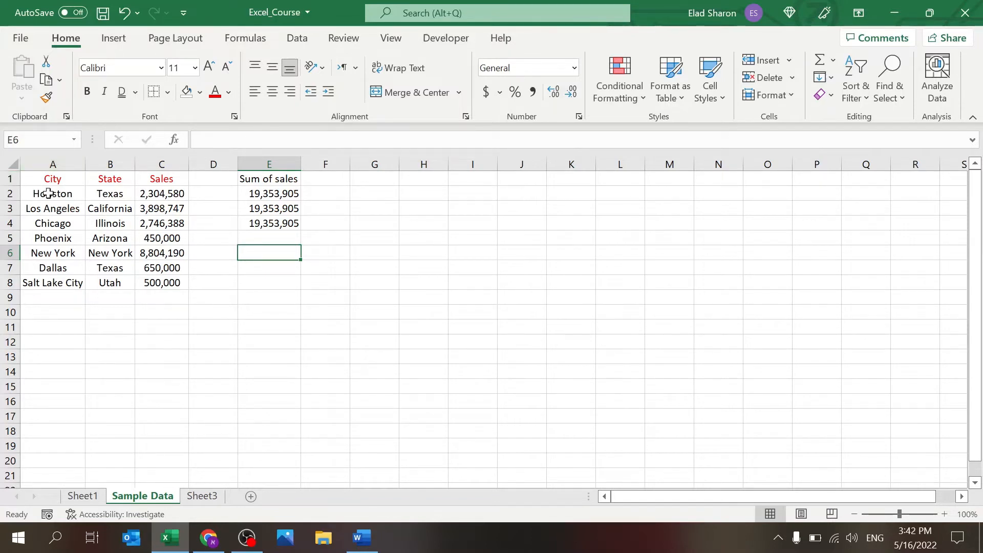
Step: Make row 1 much taller and widen column A
{"action": "left_click", "coordinate": [10, 178]}
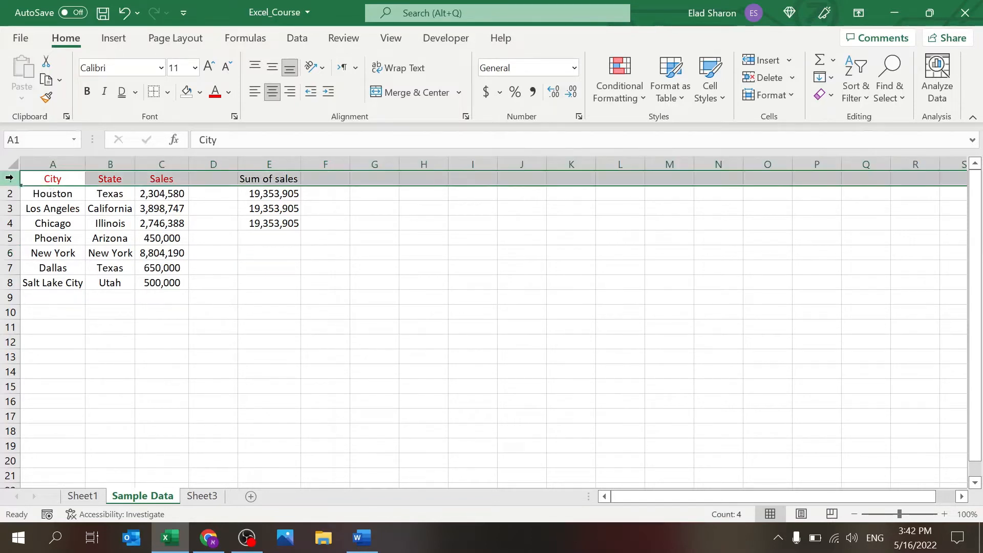
{"action": "left_click", "coordinate": [60, 192]}
{"action": "left_click", "coordinate": [14, 179]}
{"action": "left_click_drag", "start_coordinate": [13, 184], "coordinate": [17, 242]}
{"action": "left_click", "coordinate": [77, 163]}
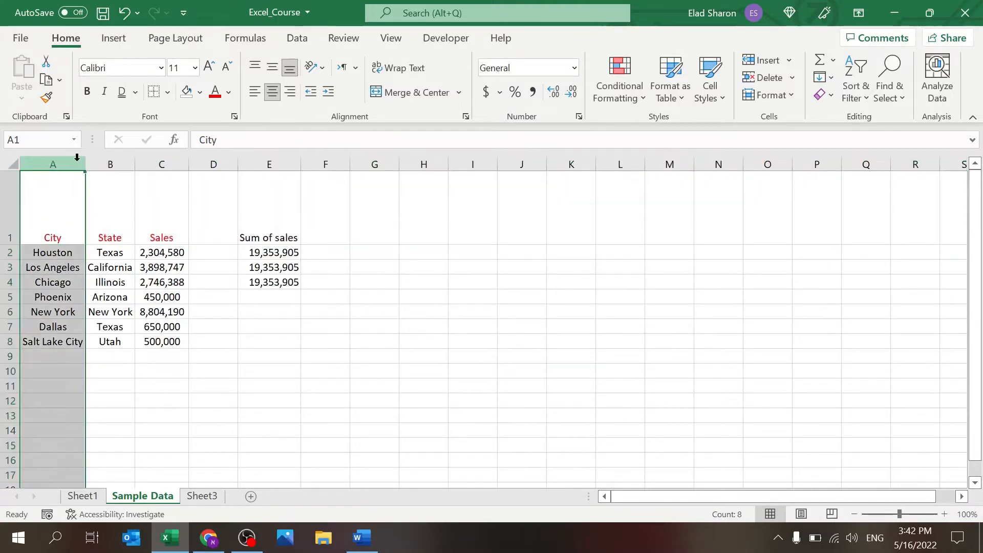
{"action": "left_click_drag", "start_coordinate": [85, 161], "coordinate": [137, 157]}
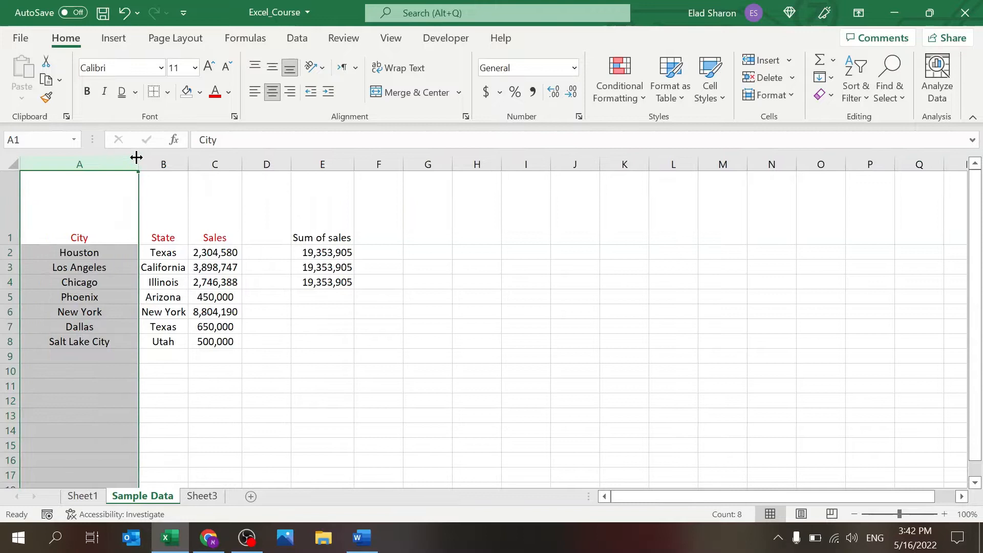
Step: Test top, middle, bottom, left and right alignment on City, ending centered both ways
{"action": "left_click", "coordinate": [103, 189]}
{"action": "left_click", "coordinate": [262, 71]}
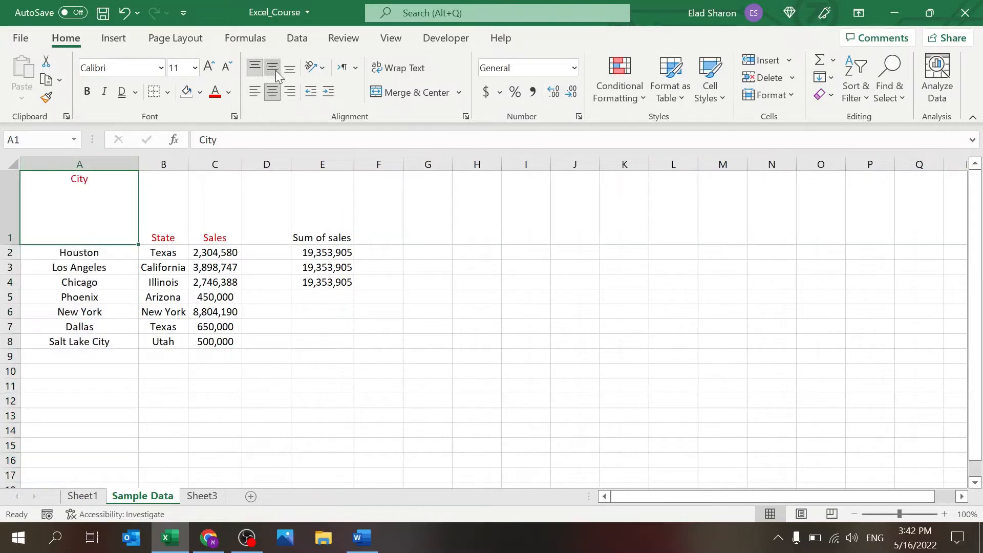
{"action": "left_click", "coordinate": [275, 69]}
{"action": "left_click", "coordinate": [291, 70]}
{"action": "left_click", "coordinate": [275, 69]}
{"action": "left_click", "coordinate": [256, 93]}
{"action": "left_click", "coordinate": [290, 95]}
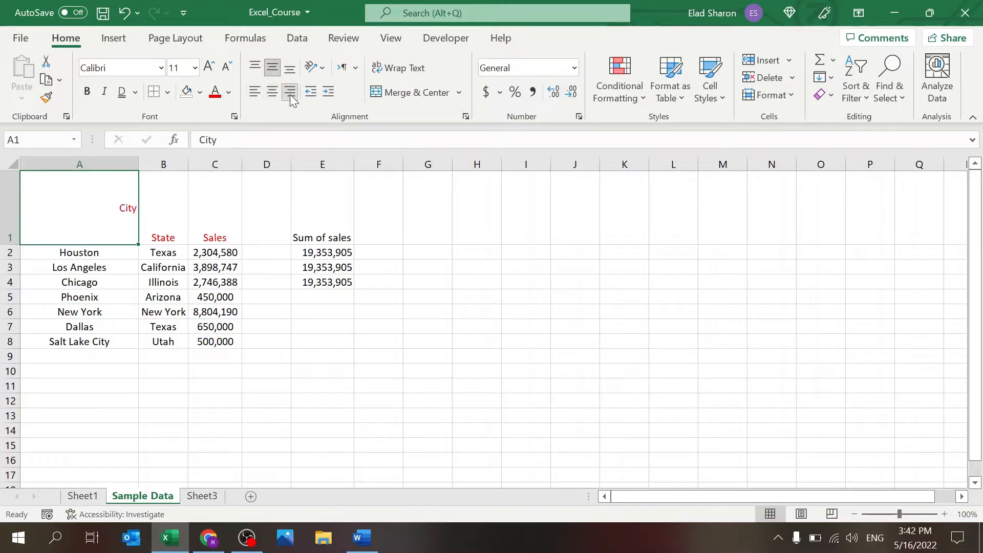
{"action": "left_click", "coordinate": [289, 72]}
{"action": "left_click", "coordinate": [278, 93]}
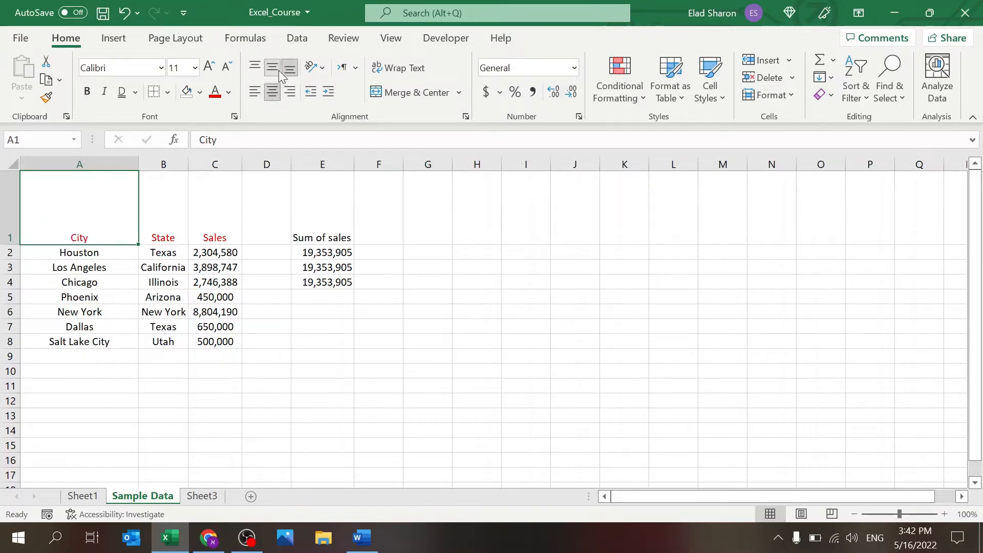
{"action": "left_click", "coordinate": [279, 69]}
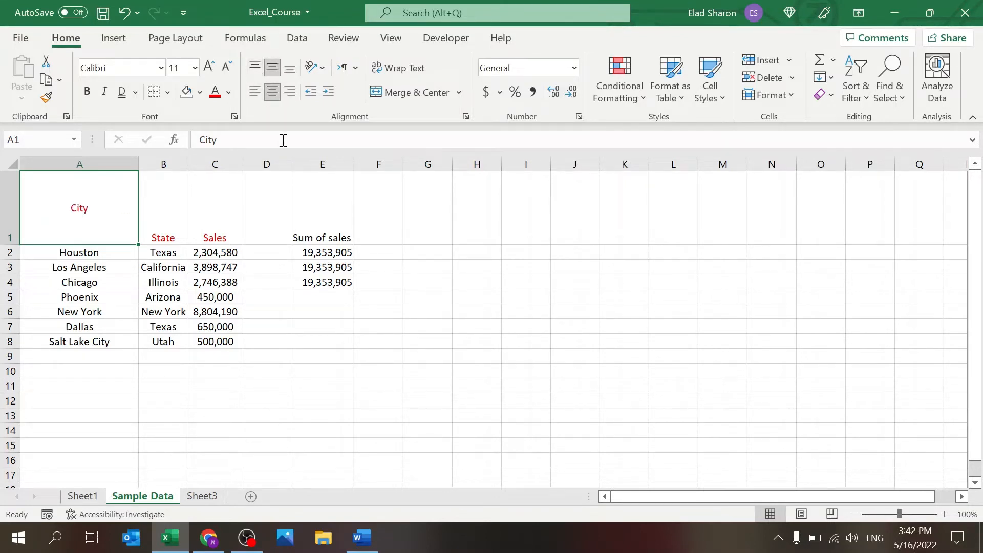
Step: AutoFit row 1 back to the height of its contents
{"action": "left_click", "coordinate": [86, 162]}
{"action": "left_click", "coordinate": [151, 208]}
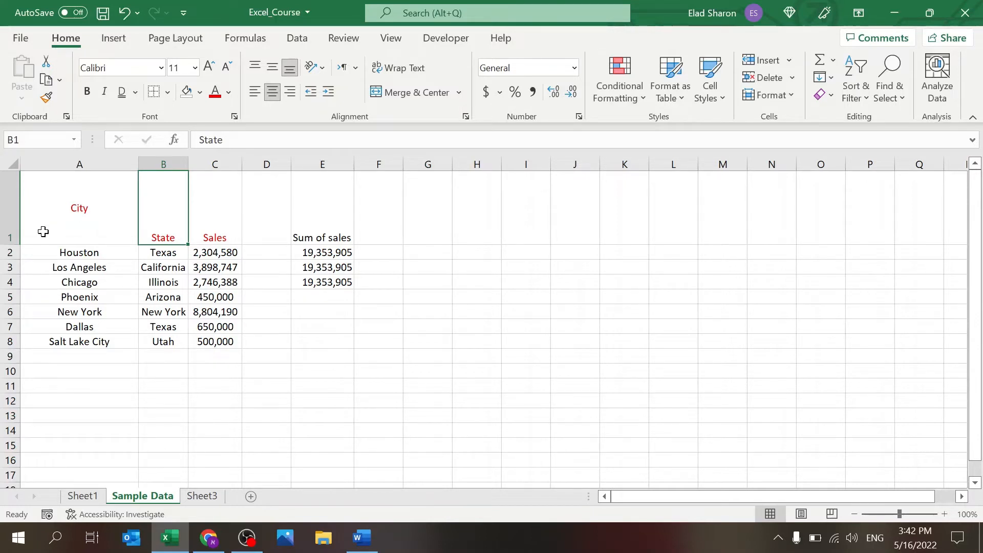
{"action": "double_click", "coordinate": [14, 244]}
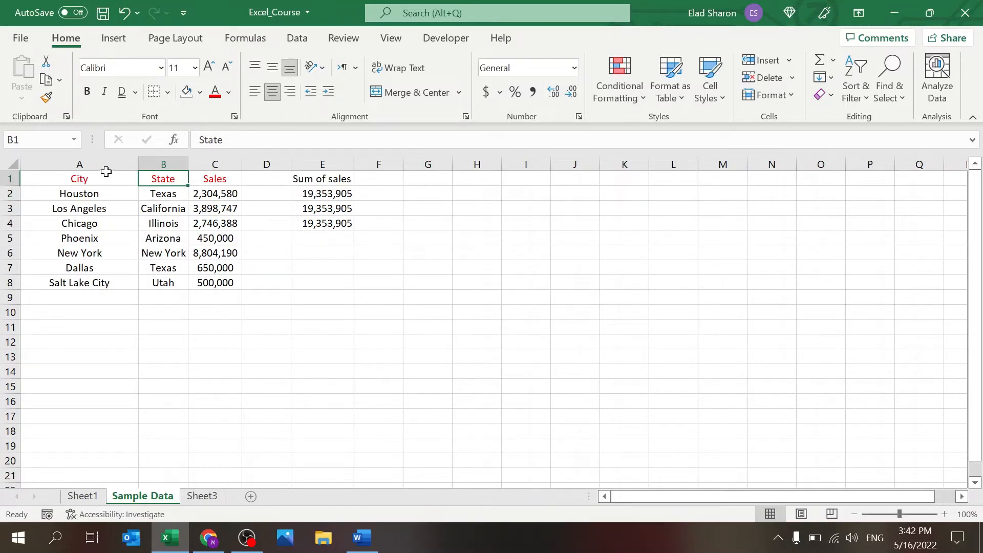
{"action": "double_click", "coordinate": [136, 163]}
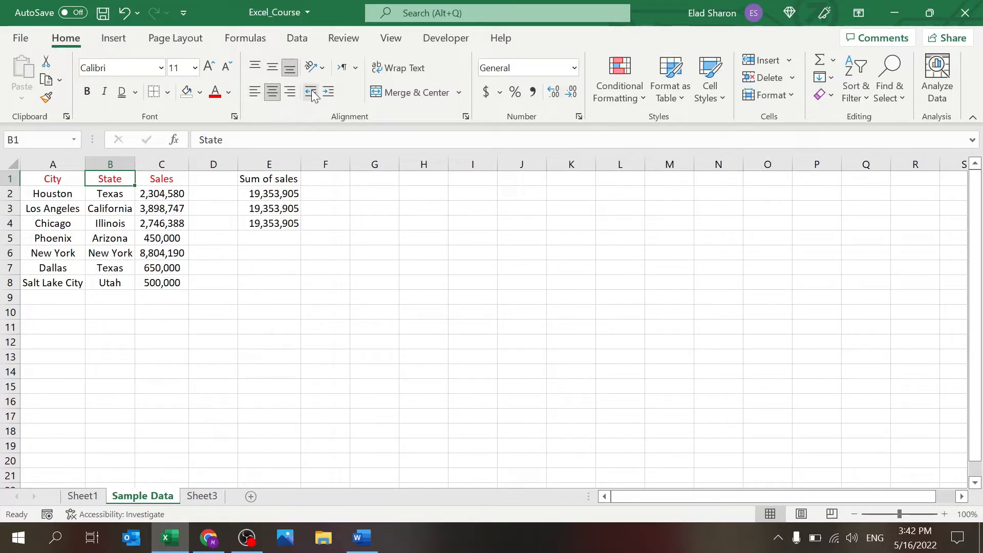
{"action": "left_click", "coordinate": [328, 92]}
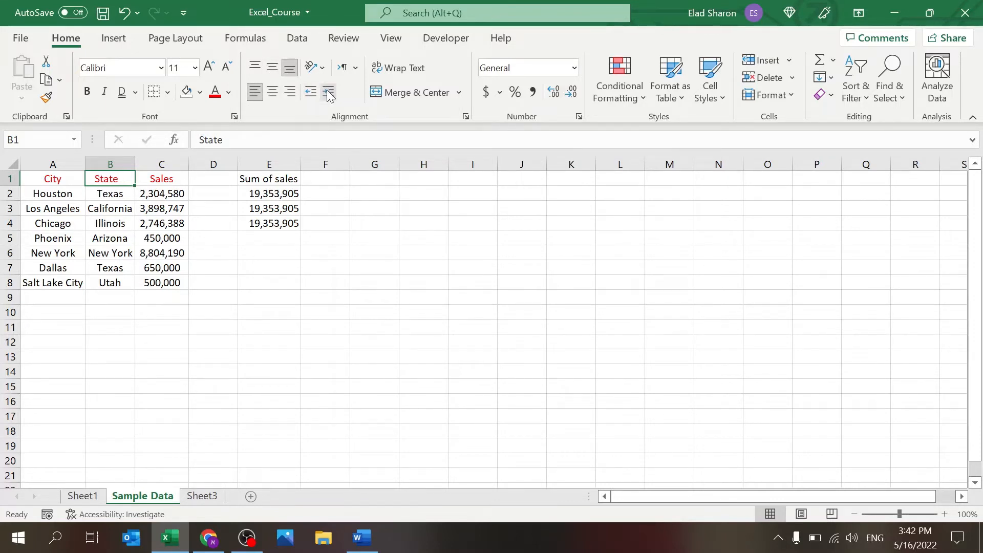
{"action": "left_click", "coordinate": [328, 92]}
{"action": "left_click", "coordinate": [328, 92]}
{"action": "left_click", "coordinate": [328, 92]}
{"action": "left_click", "coordinate": [328, 92]}
{"action": "key", "text": "ctrl+z"}
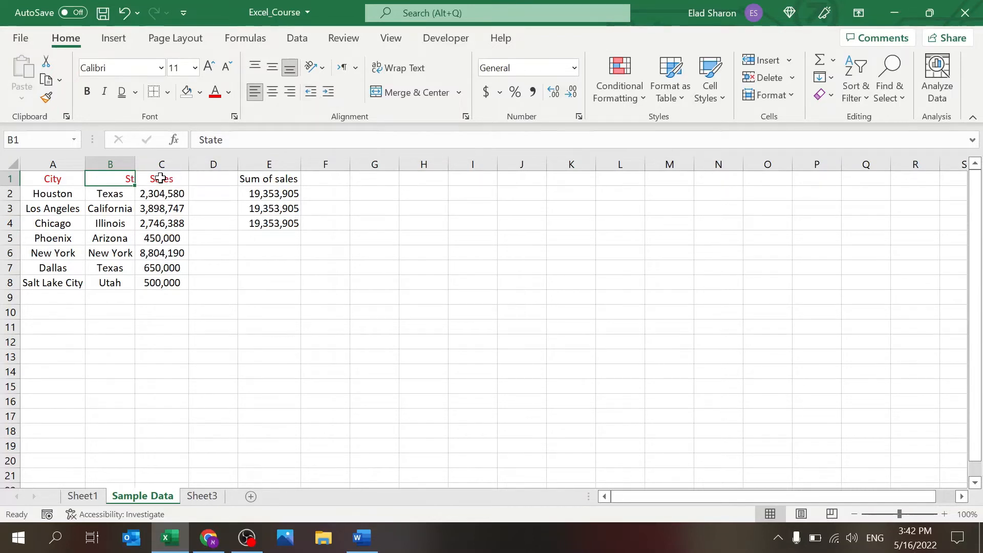
{"action": "key", "text": "ctrl+z"}
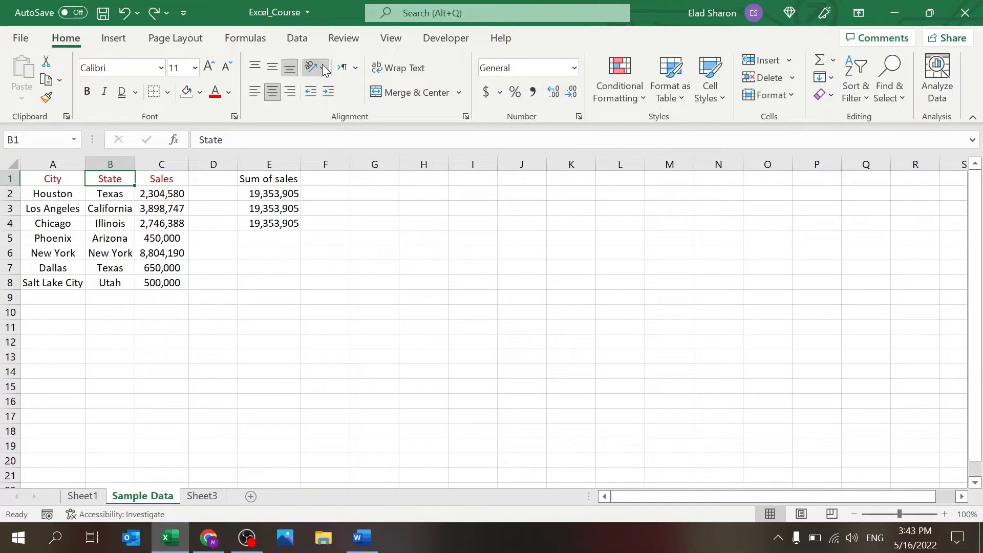
Step: Try stacked, angled and wrapped orientations on the State header
{"action": "left_click", "coordinate": [341, 129]}
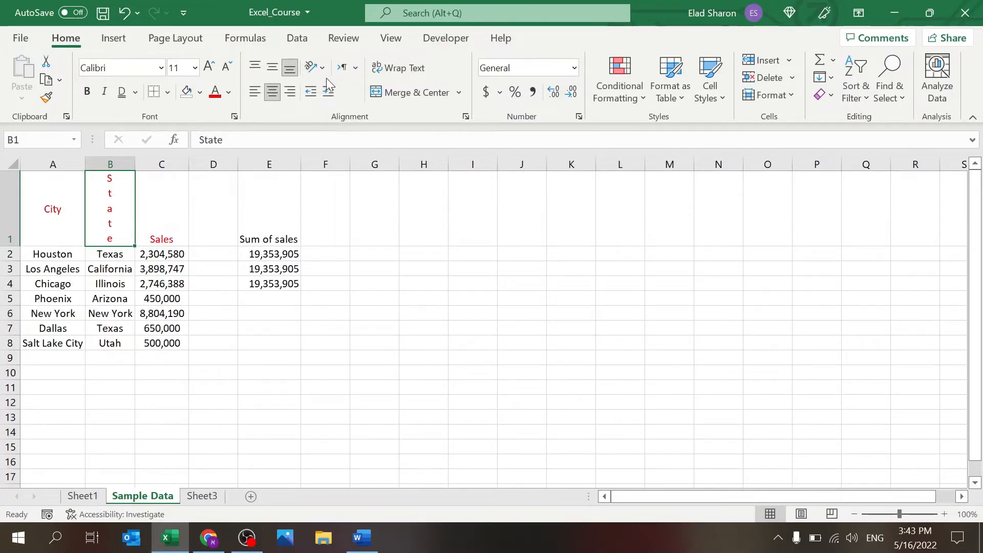
{"action": "left_click", "coordinate": [327, 72]}
{"action": "left_click", "coordinate": [351, 121]}
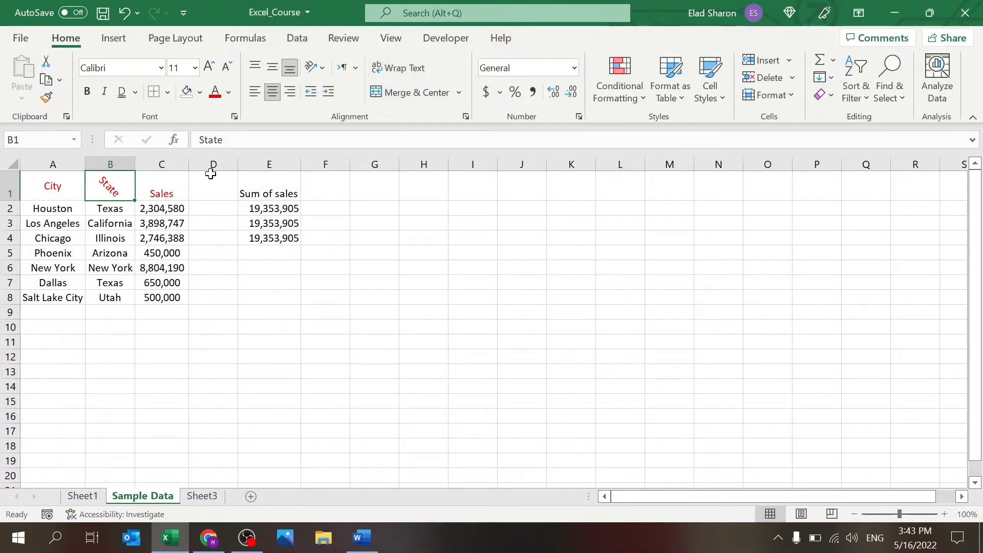
{"action": "left_click", "coordinate": [354, 309]}
{"action": "left_click", "coordinate": [120, 184]}
{"action": "left_click", "coordinate": [397, 67]}
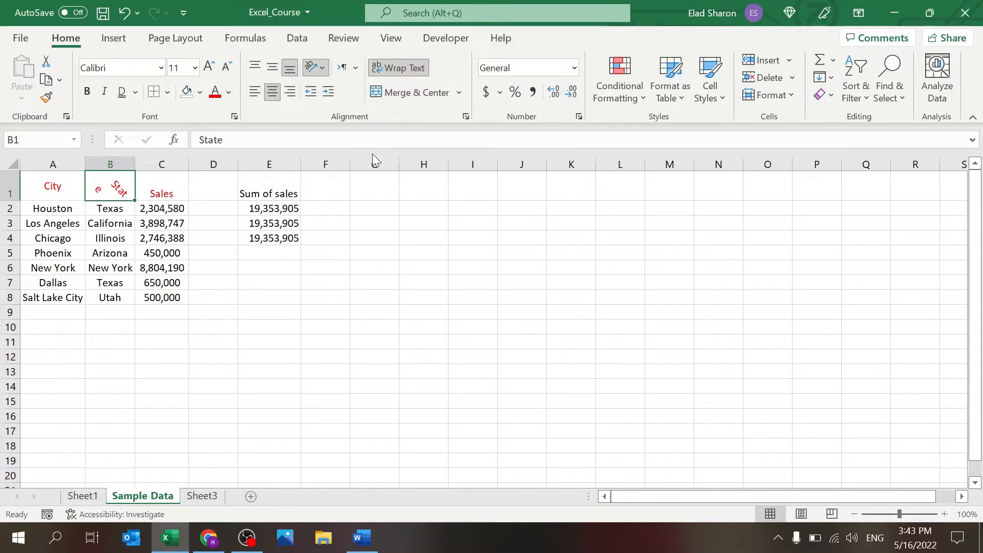
{"action": "left_click", "coordinate": [370, 135]}
{"action": "left_click", "coordinate": [155, 184]}
Step: Copy the Sales header's formatting onto State with Format Painter
{"action": "left_click", "coordinate": [46, 97]}
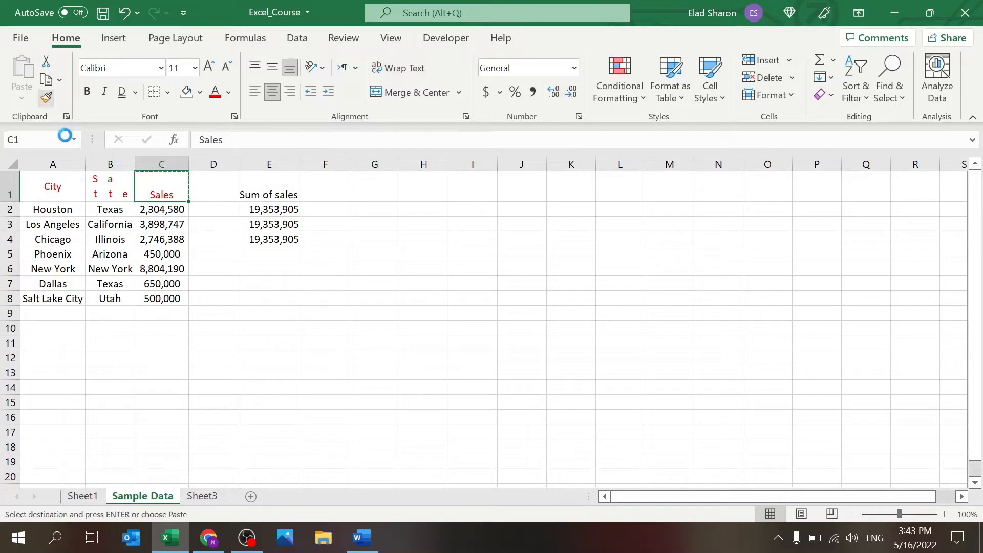
{"action": "left_click", "coordinate": [110, 190]}
{"action": "left_click", "coordinate": [215, 294]}
{"action": "left_click", "coordinate": [118, 177]}
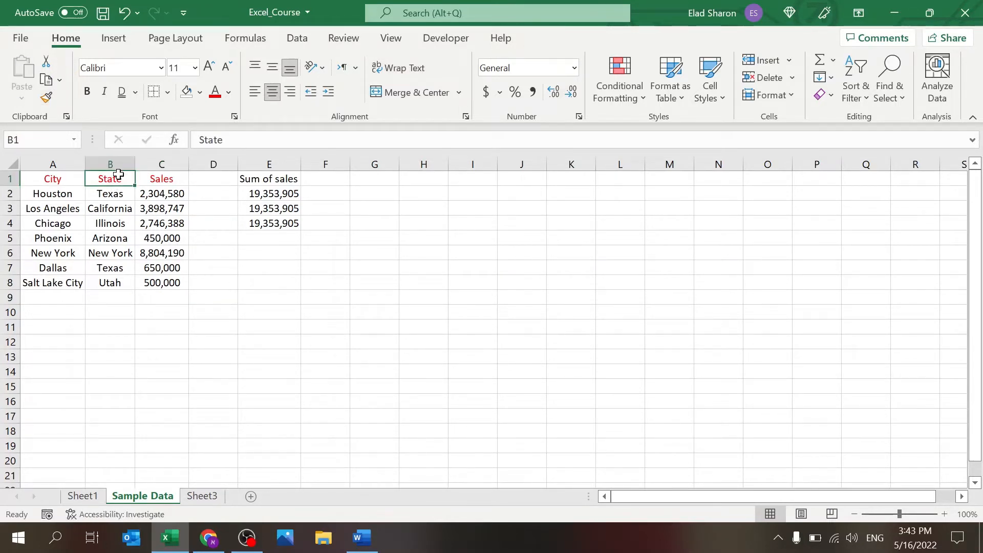
{"action": "left_click_drag", "start_coordinate": [85, 163], "coordinate": [59, 163]}
{"action": "left_click", "coordinate": [38, 208]}
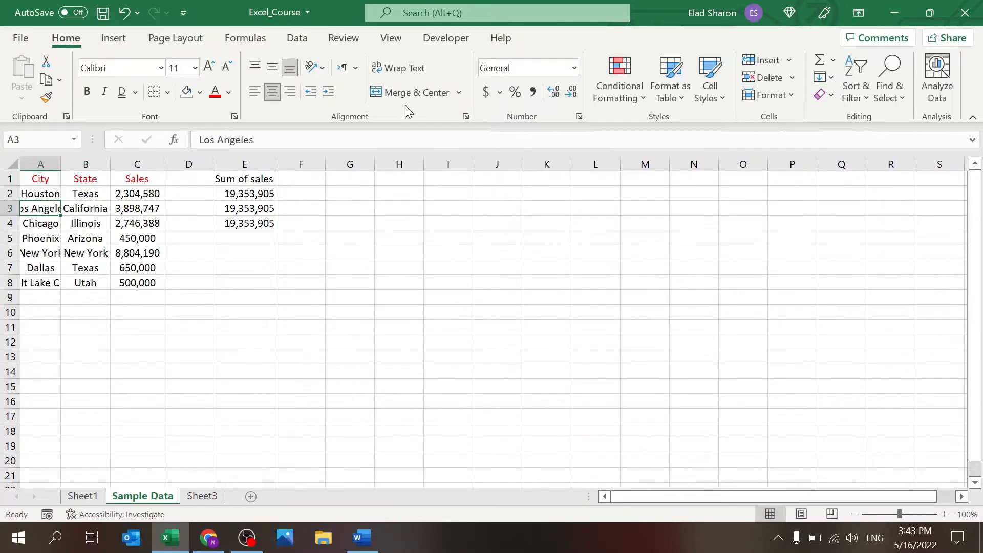
{"action": "left_click", "coordinate": [400, 67]}
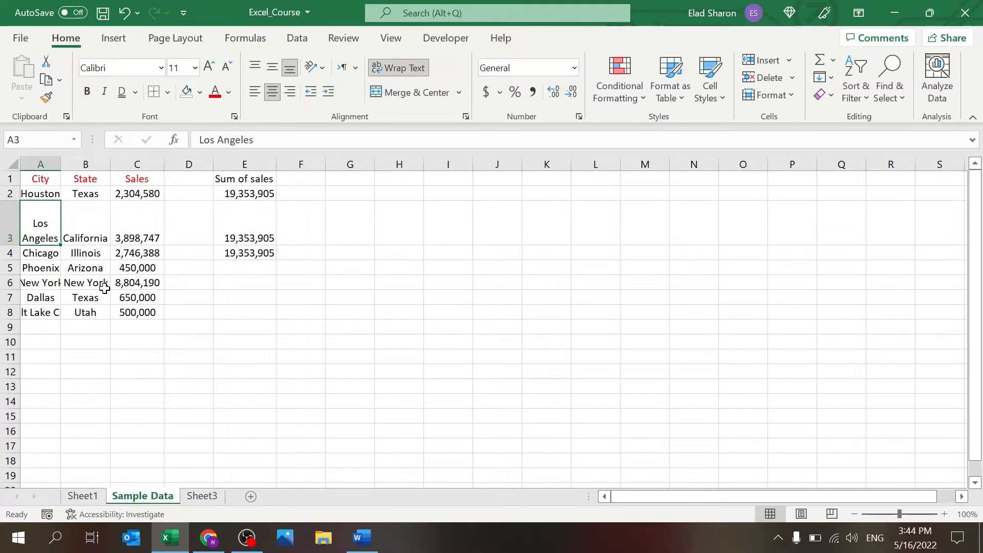
{"action": "key", "text": "ctrl+z"}
{"action": "key", "text": "ctrl+z"}
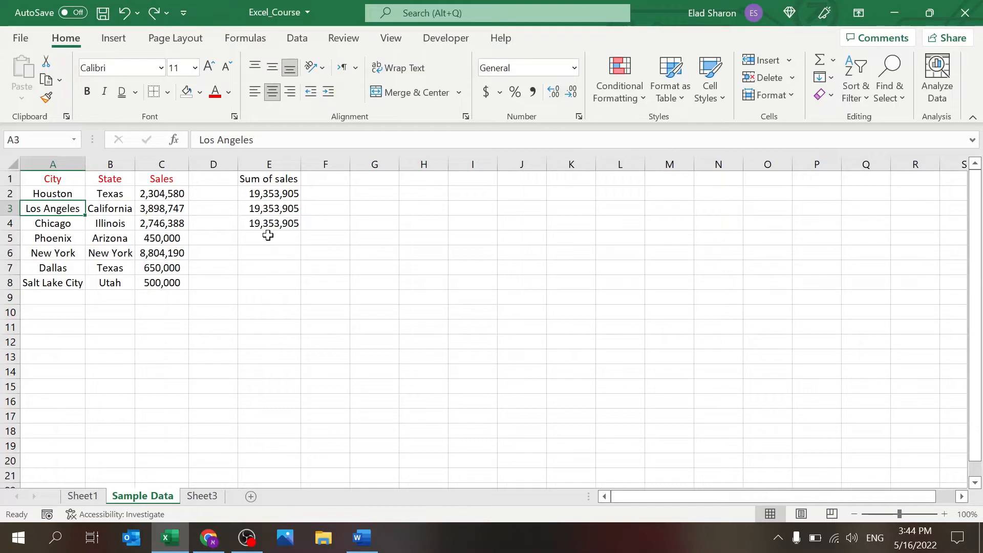
{"action": "left_click", "coordinate": [263, 248]}
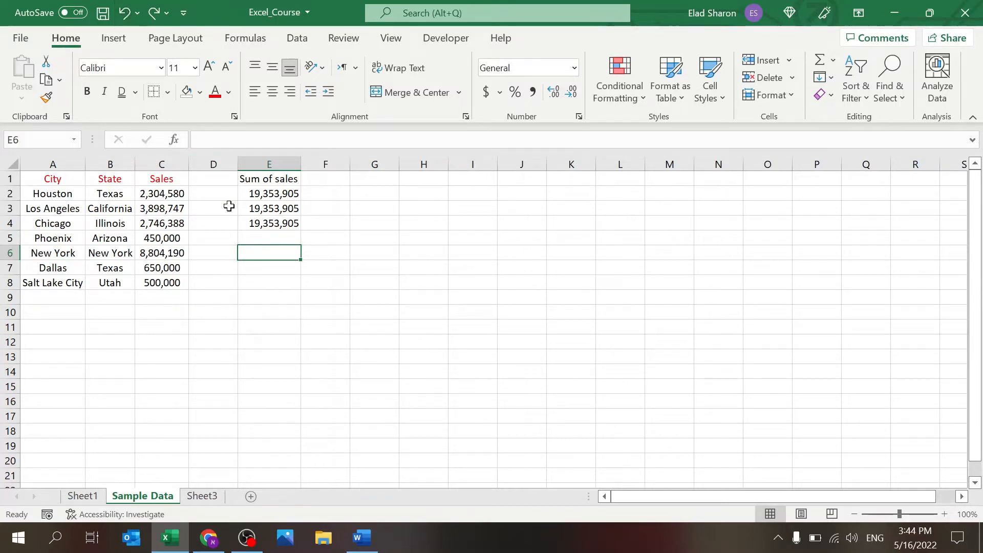
{"action": "left_click", "coordinate": [366, 255]}
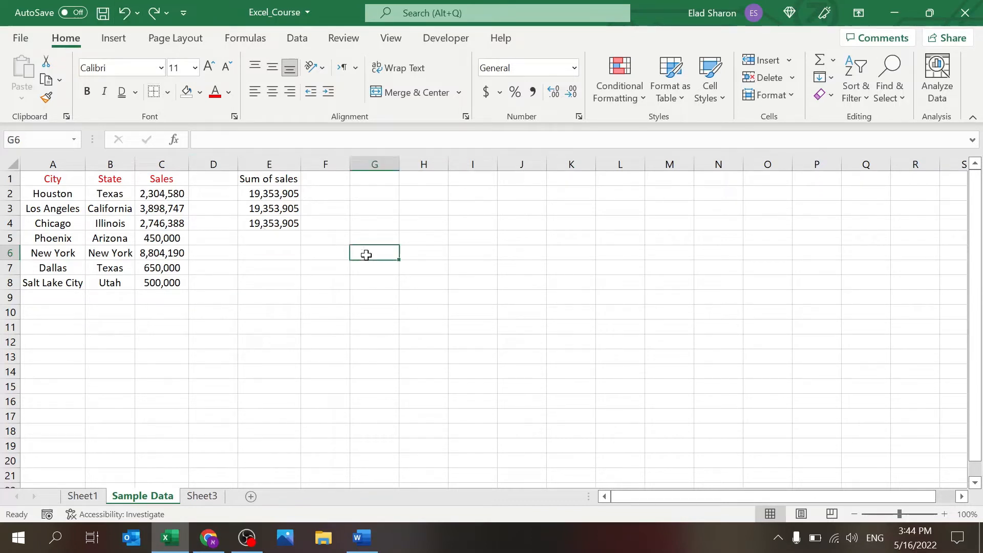
{"action": "type", "text": "5"}
{"action": "key", "text": "Return"}
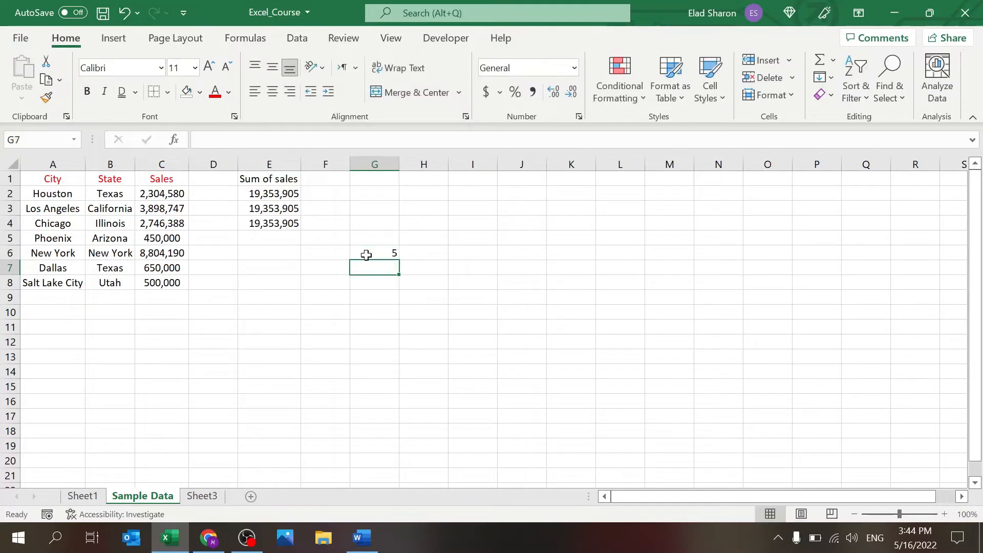
{"action": "left_click", "coordinate": [123, 13]}
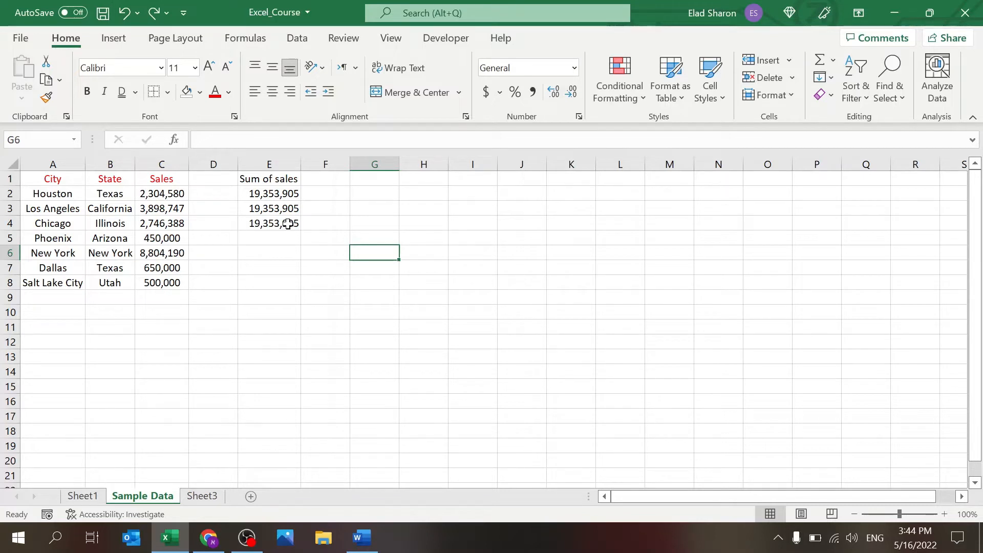
{"action": "left_click", "coordinate": [377, 209]}
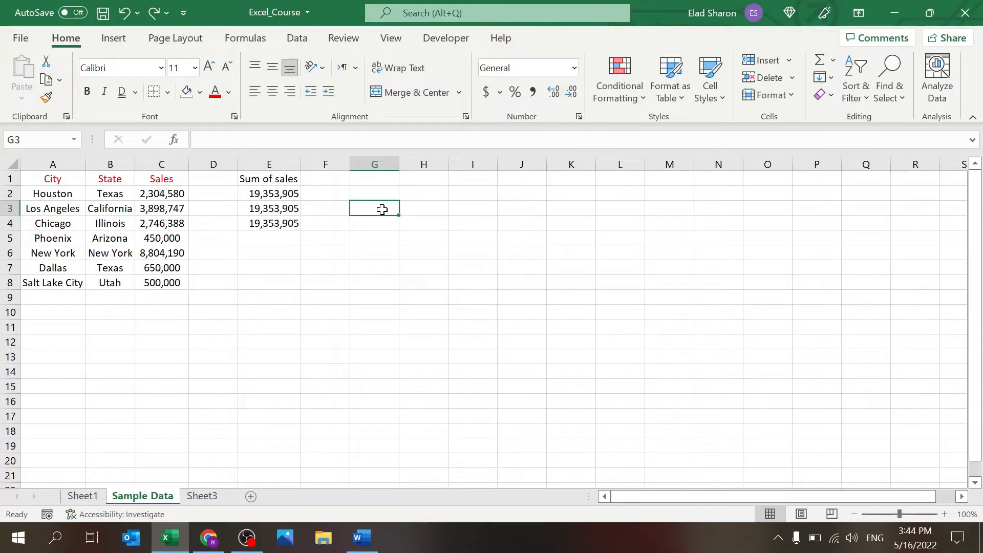
{"action": "left_click", "coordinate": [389, 225]}
{"action": "type", "text": "1"}
{"action": "key", "text": "Tab"}
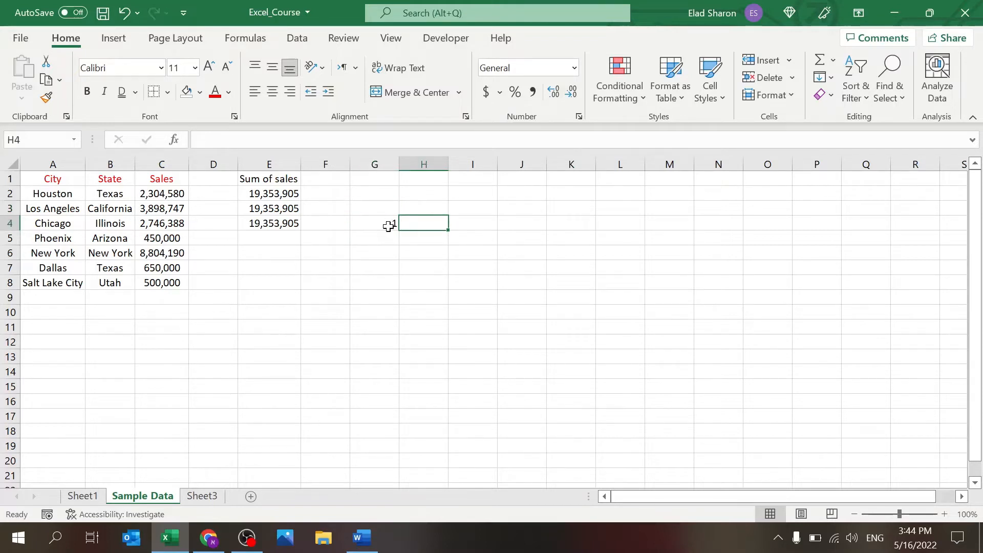
{"action": "type", "text": "2"}
{"action": "key", "text": "Tab"}
{"action": "left_click", "coordinate": [391, 204]}
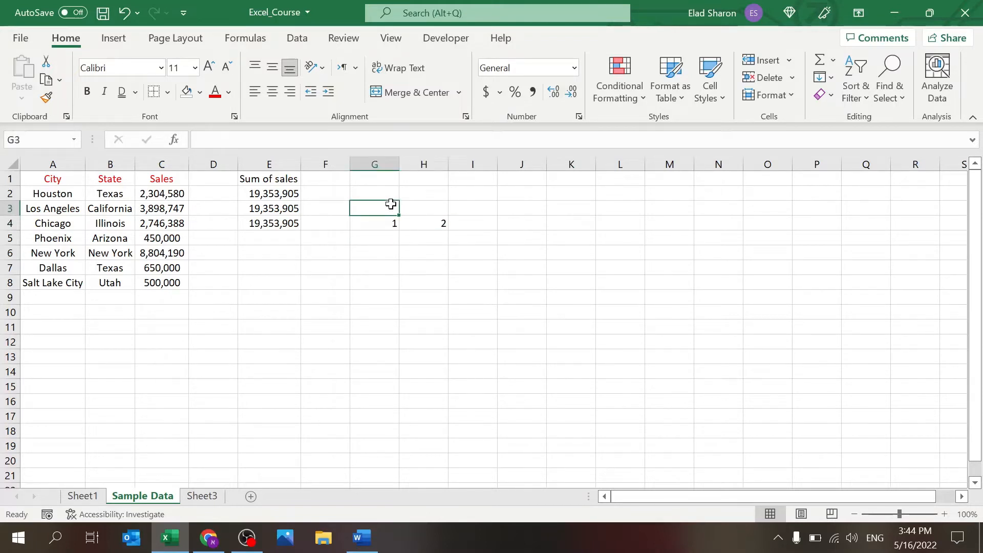
{"action": "type", "text": "Headline"}
{"action": "key", "text": "Return"}
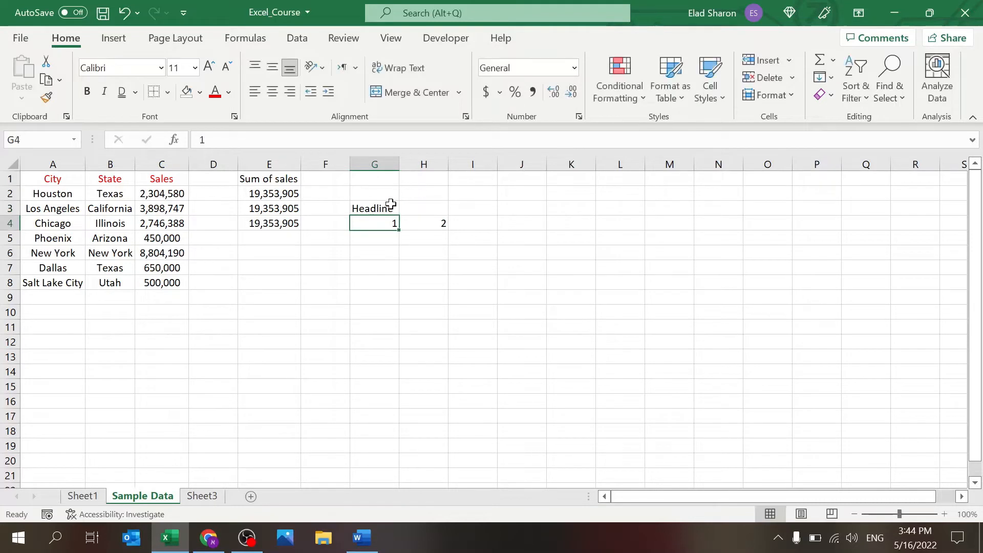
{"action": "left_click_drag", "start_coordinate": [391, 204], "coordinate": [412, 208]}
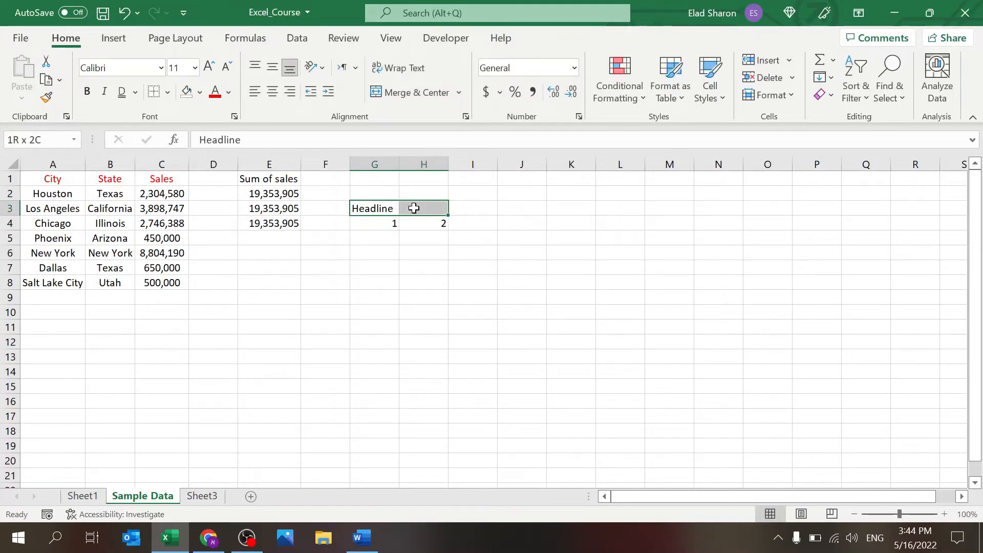
{"action": "left_click", "coordinate": [411, 94]}
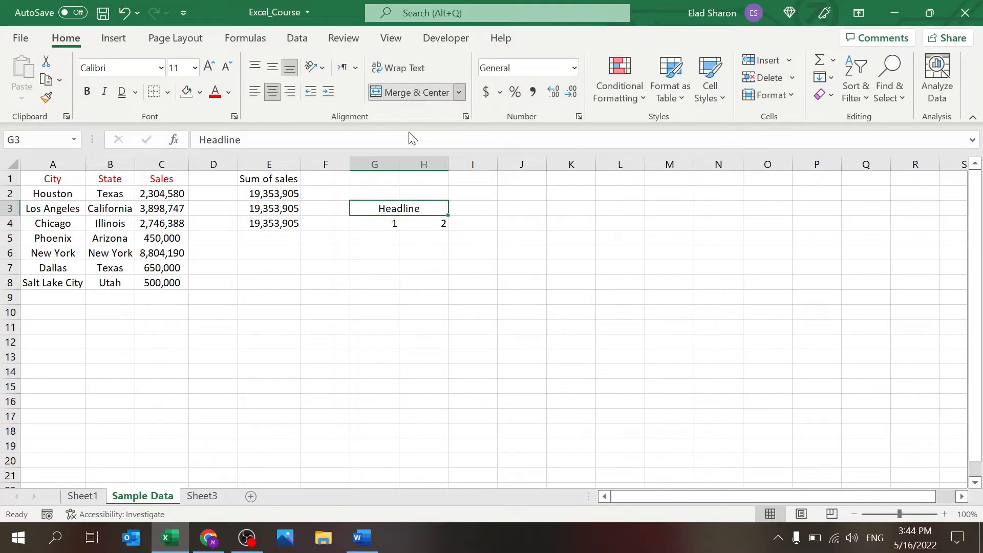
{"action": "left_click_drag", "start_coordinate": [392, 223], "coordinate": [413, 223]}
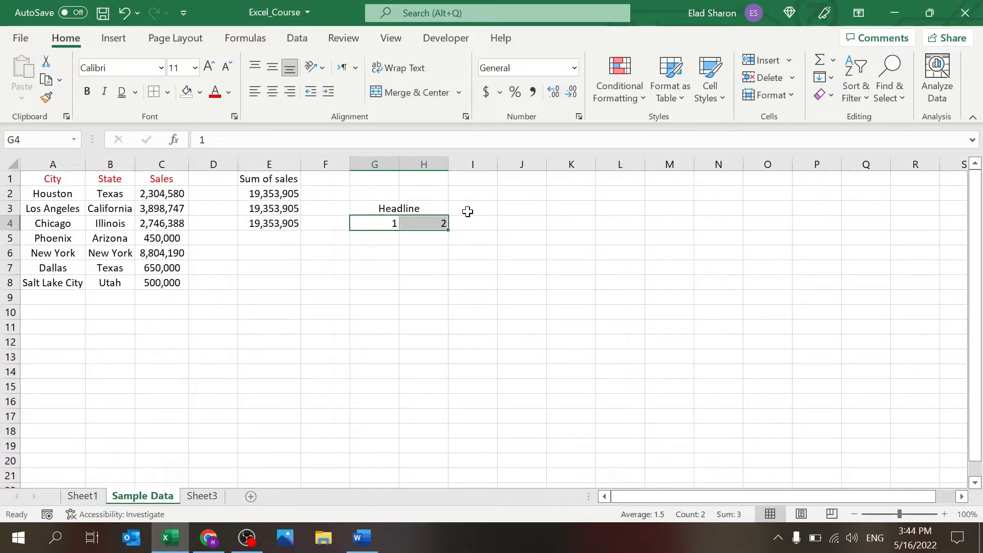
{"action": "key", "text": "ctrl+z"}
{"action": "key", "text": "ctrl+z"}
{"action": "key", "text": "ctrl+z"}
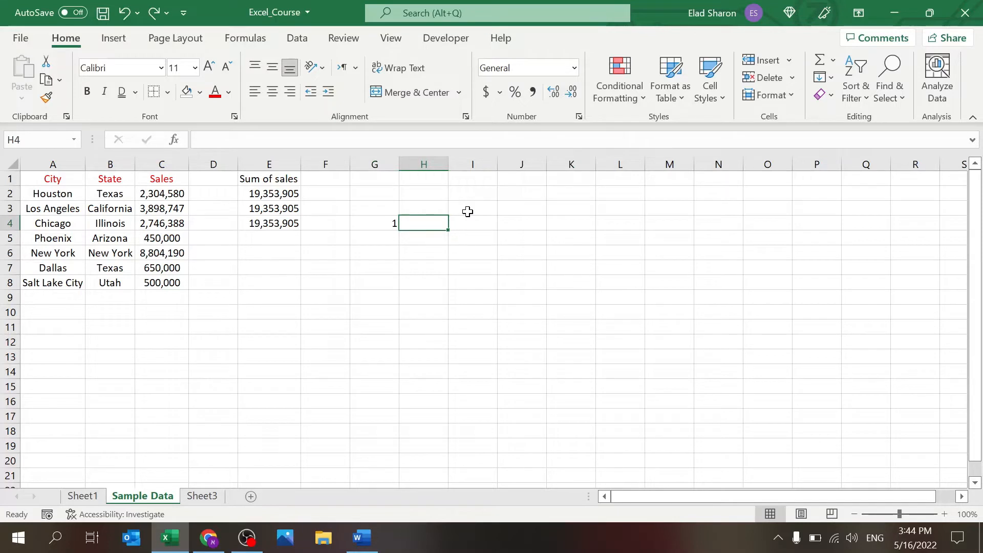
{"action": "key", "text": "ctrl+z"}
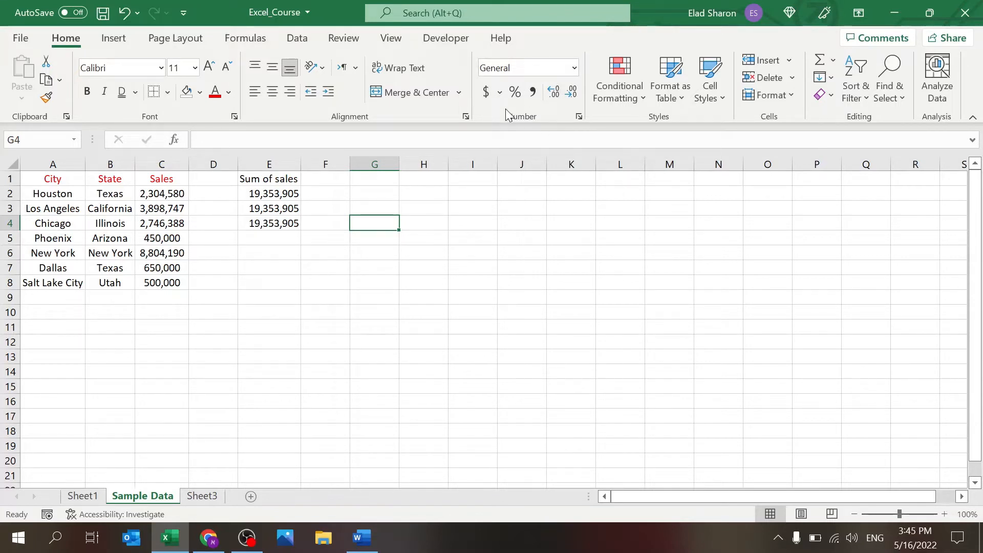
Step: Enter =1+2 in G4 so it calculates 3
{"action": "left_click", "coordinate": [270, 192]}
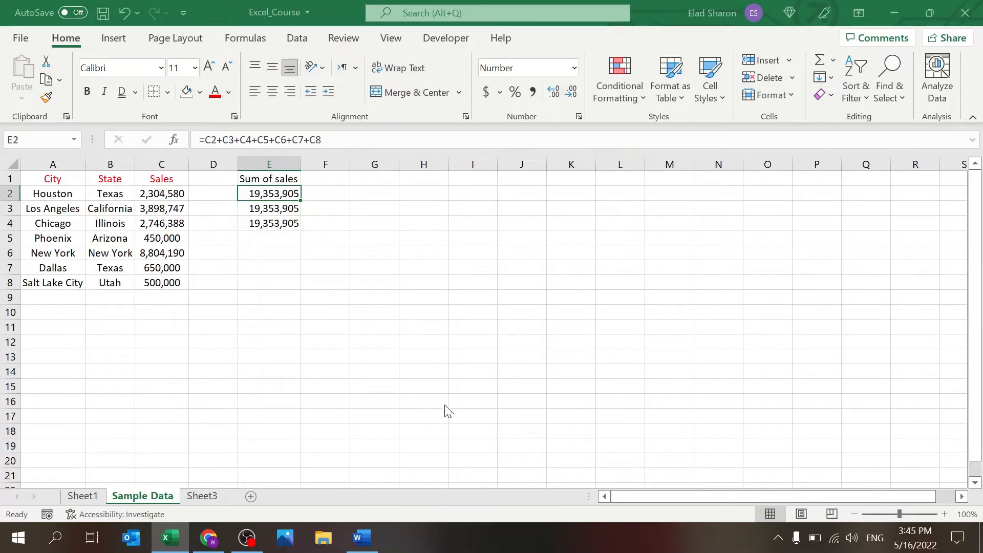
{"action": "left_click", "coordinate": [382, 284]}
{"action": "left_click", "coordinate": [409, 207]}
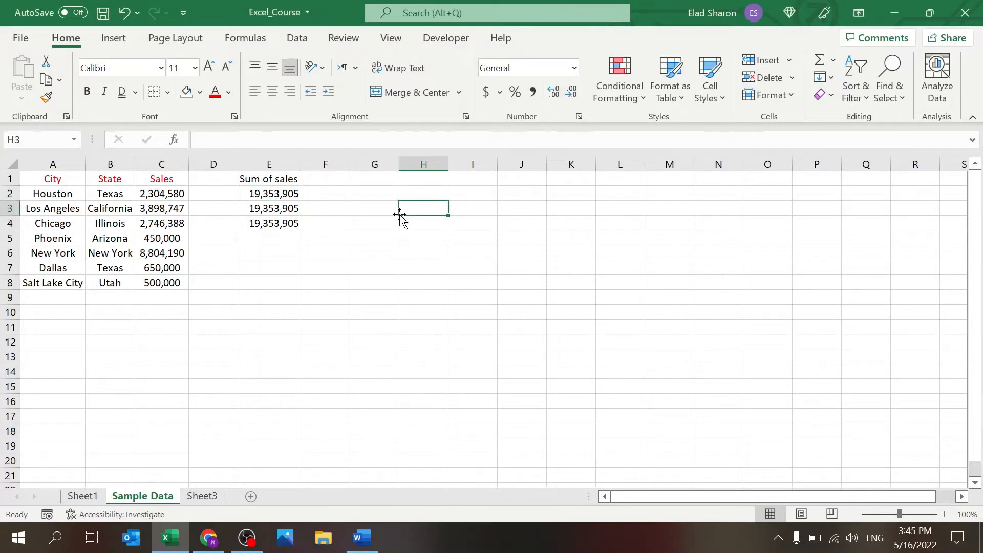
{"action": "left_click", "coordinate": [391, 227]}
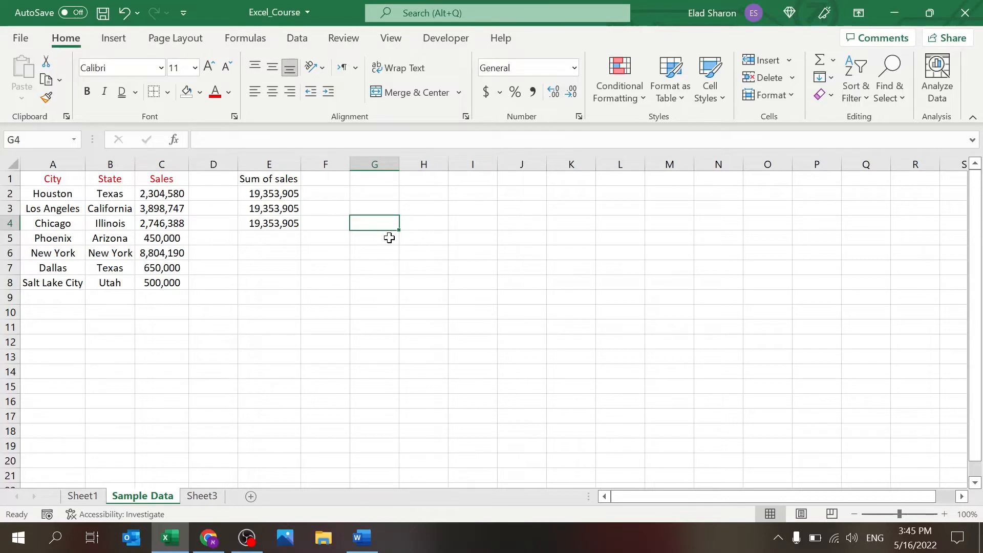
{"action": "type", "text": "=1+2"}
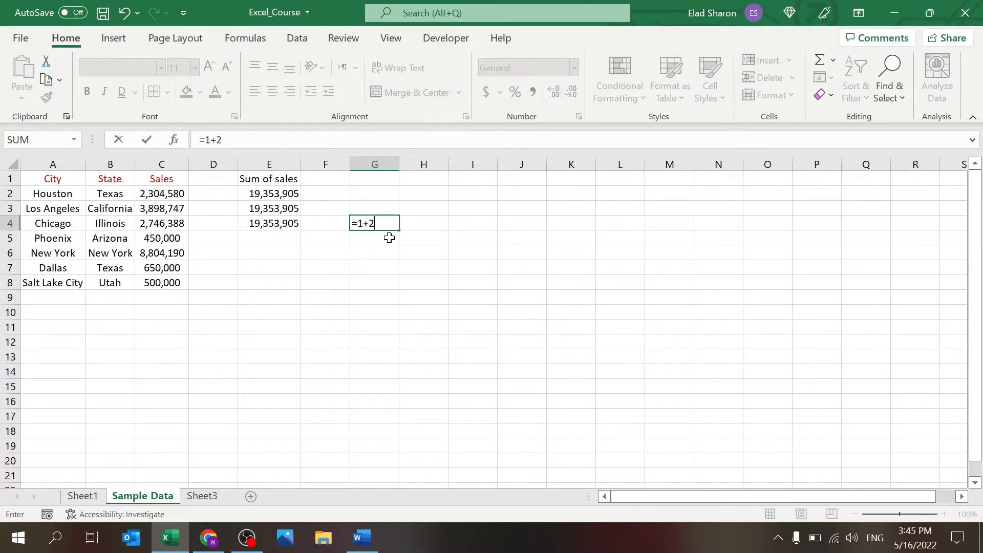
{"action": "key", "text": "Return"}
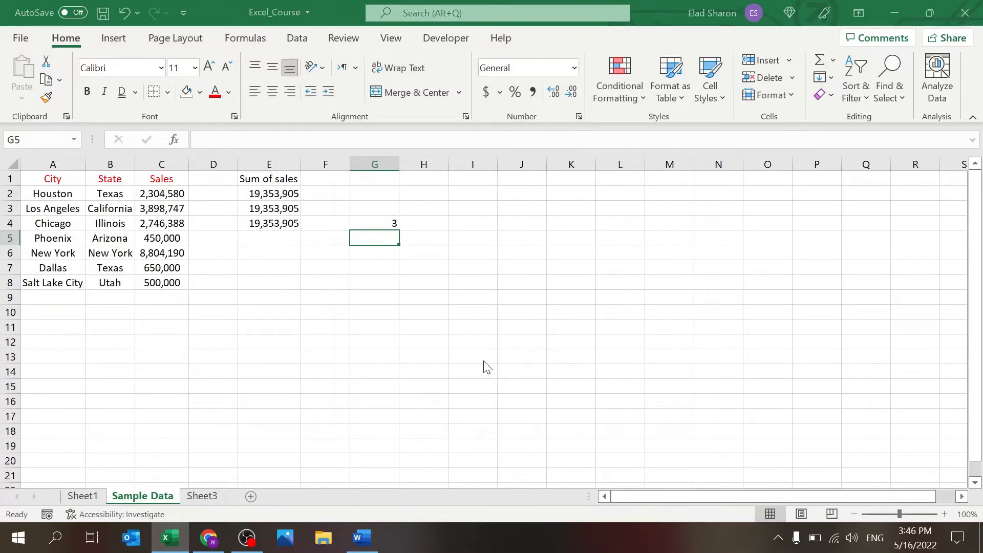
Step: Enter =1+2 in Text-formatted G5 so it stays literal text
{"action": "type", "text": "=1+2"}
{"action": "key", "text": "Return"}
{"action": "key", "text": "Up"}
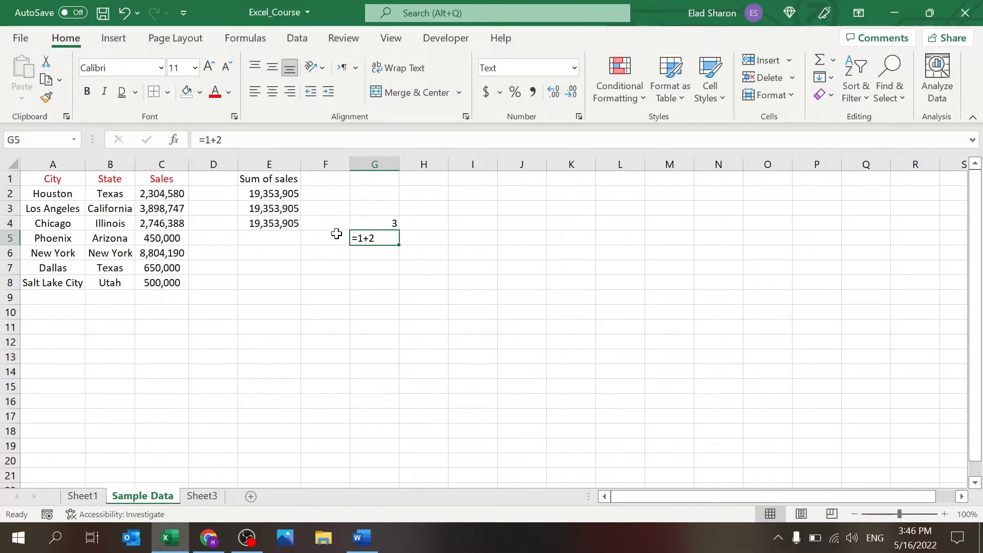
{"action": "left_click", "coordinate": [576, 67]}
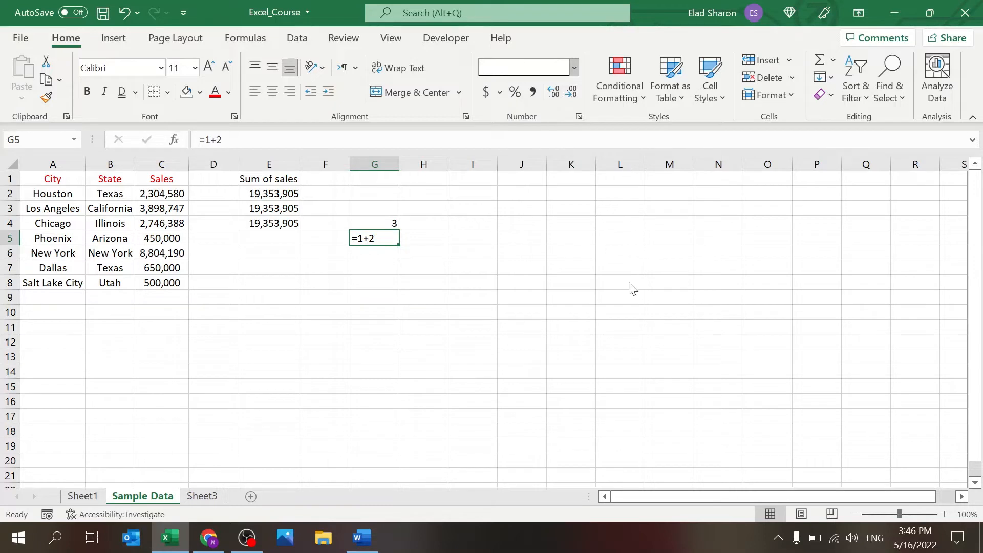
Step: Try adding and removing decimals and a percent format on C7, then undo
{"action": "left_click", "coordinate": [183, 265]}
{"action": "left_click", "coordinate": [552, 93]}
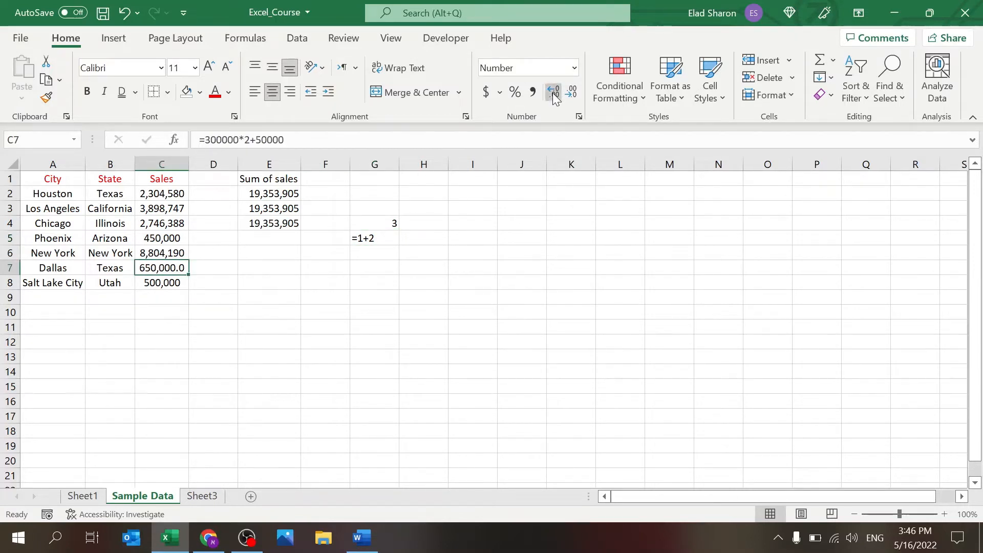
{"action": "left_click", "coordinate": [554, 94]}
{"action": "left_click", "coordinate": [568, 93]}
{"action": "left_click", "coordinate": [568, 93]}
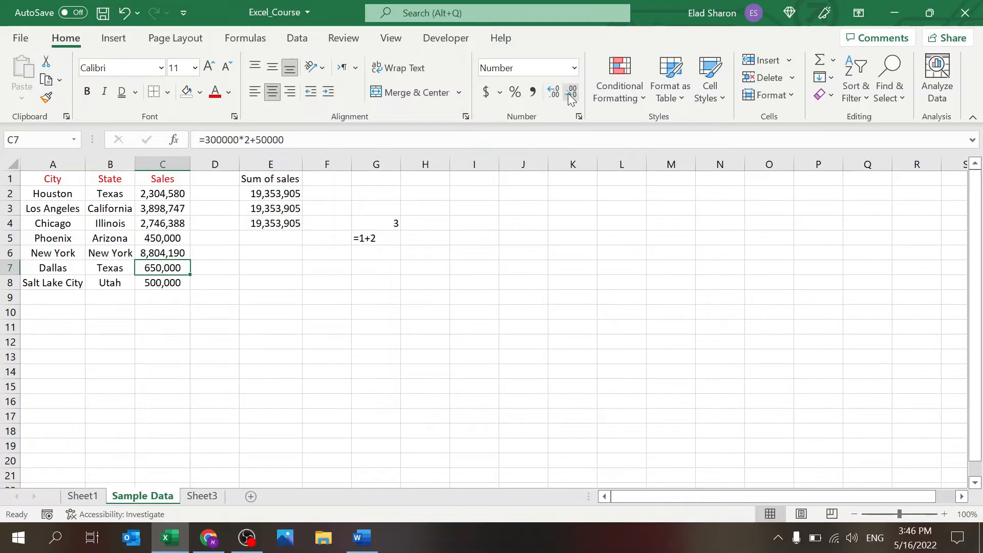
{"action": "left_click", "coordinate": [515, 93]}
{"action": "key", "text": "ctrl+z"}
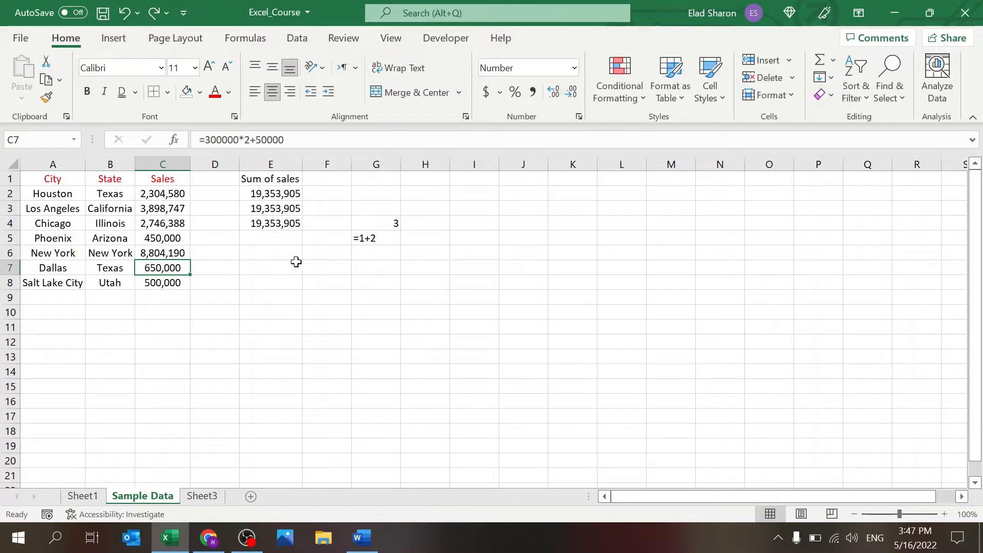
Step: Enter 400000 in J3 and format it with red font, blue fill and Percent Style
{"action": "left_click", "coordinate": [501, 206]}
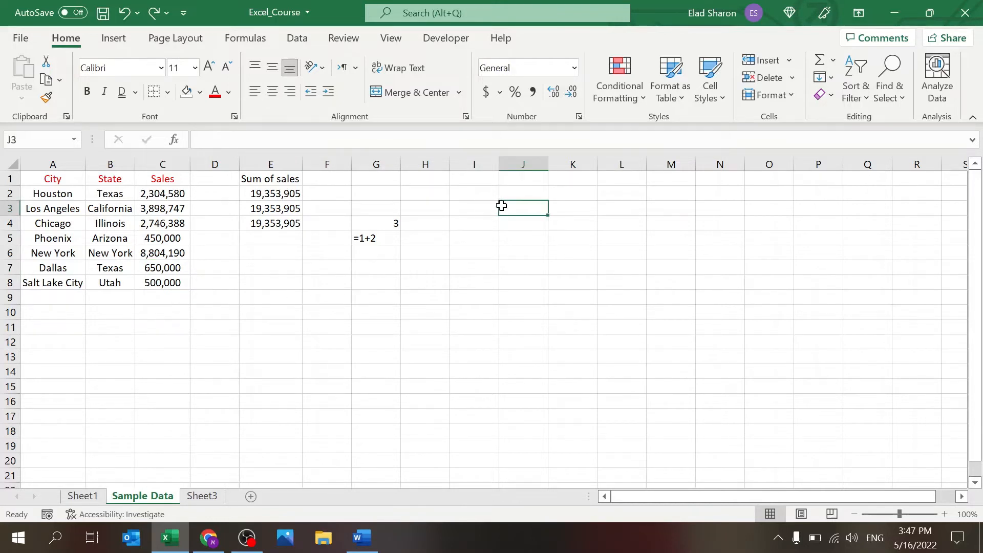
{"action": "type", "text": "400000"}
{"action": "key", "text": "Return"}
{"action": "left_click", "coordinate": [501, 206]}
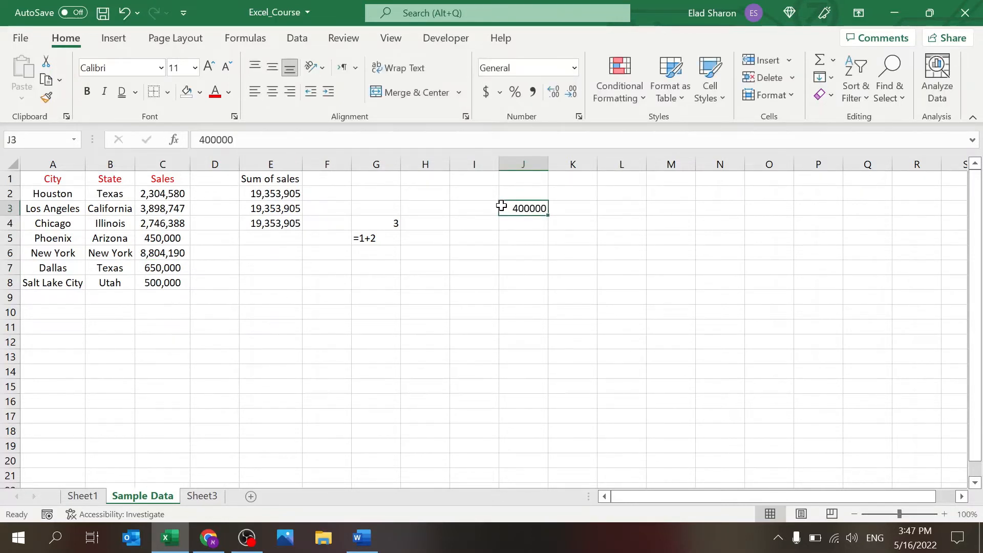
{"action": "left_click", "coordinate": [215, 96]}
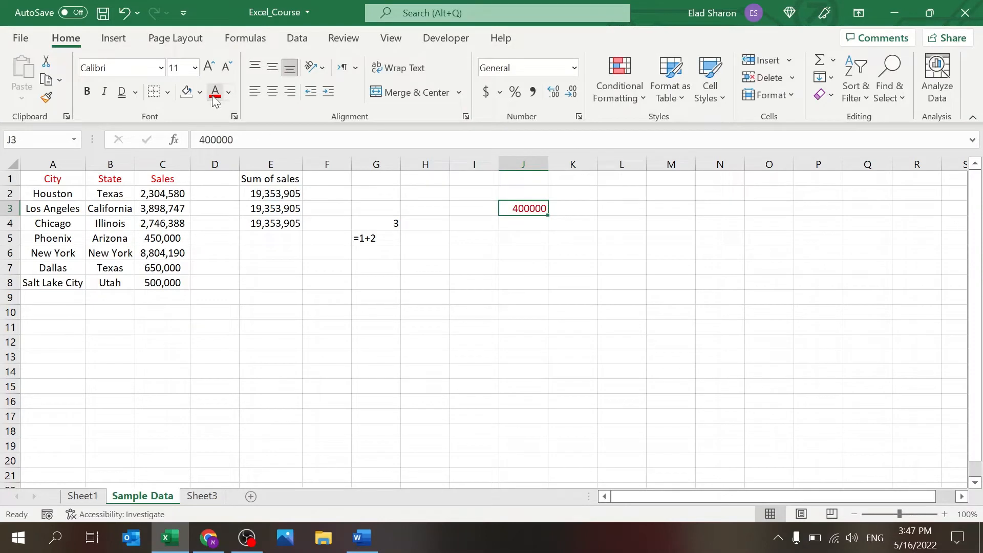
{"action": "left_click", "coordinate": [190, 94]}
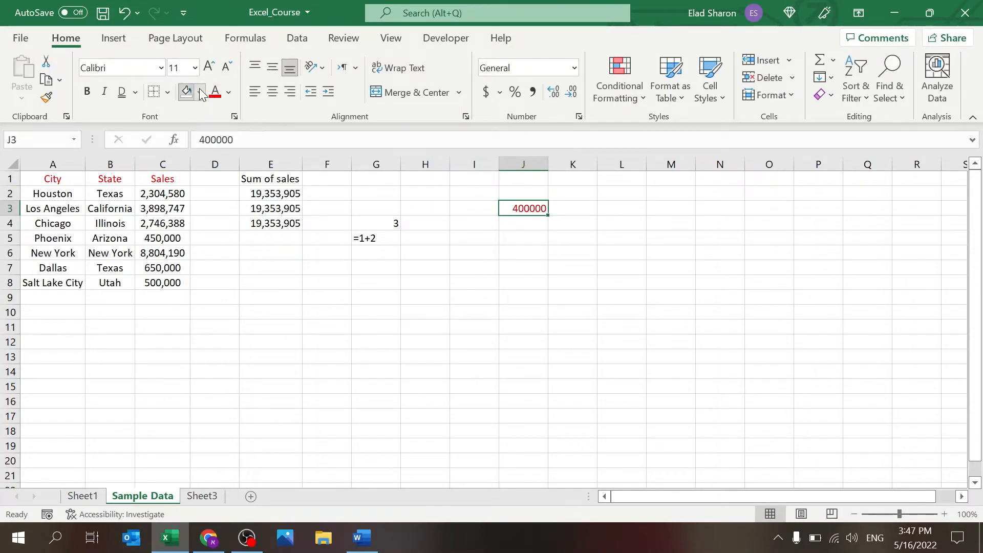
{"action": "left_click", "coordinate": [490, 266]}
{"action": "left_click", "coordinate": [535, 208]}
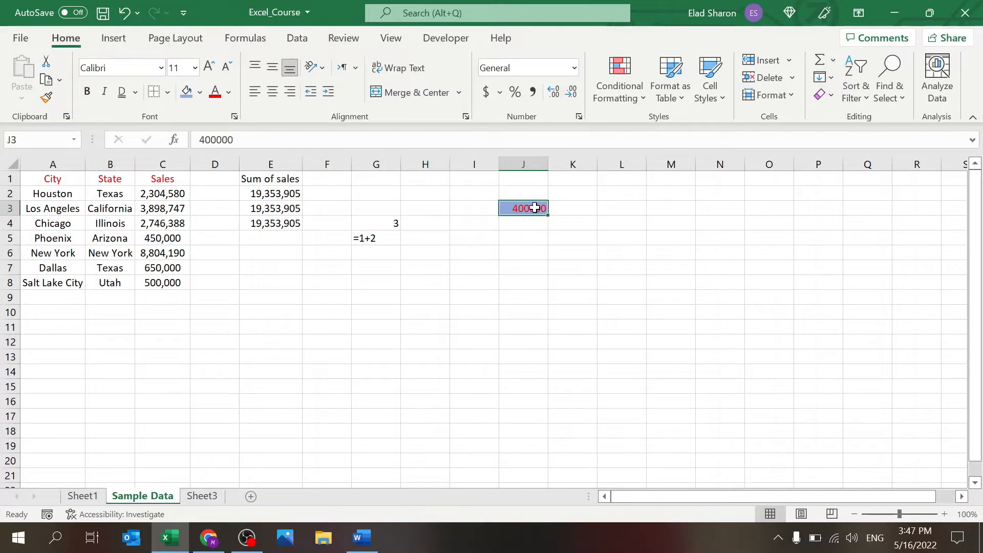
{"action": "left_click", "coordinate": [515, 93]}
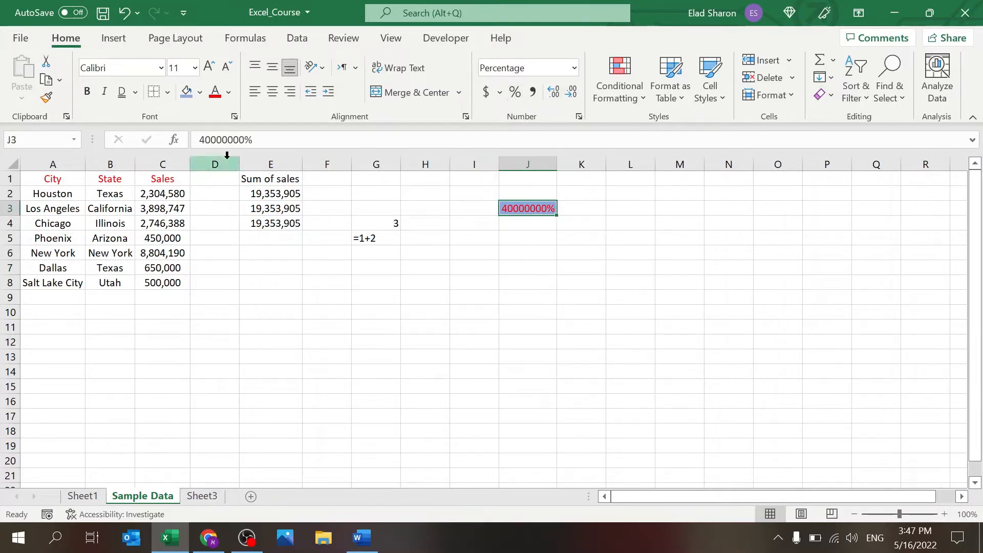
Step: Paint J3's formatting onto the Sales values C2:C8 and widen column C
{"action": "left_click", "coordinate": [45, 98]}
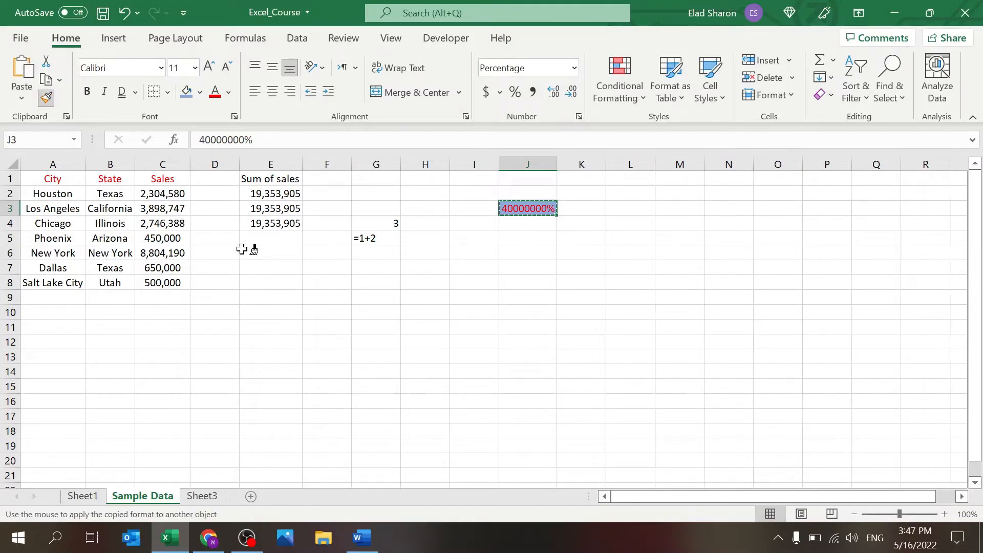
{"action": "left_click_drag", "start_coordinate": [182, 193], "coordinate": [177, 283]}
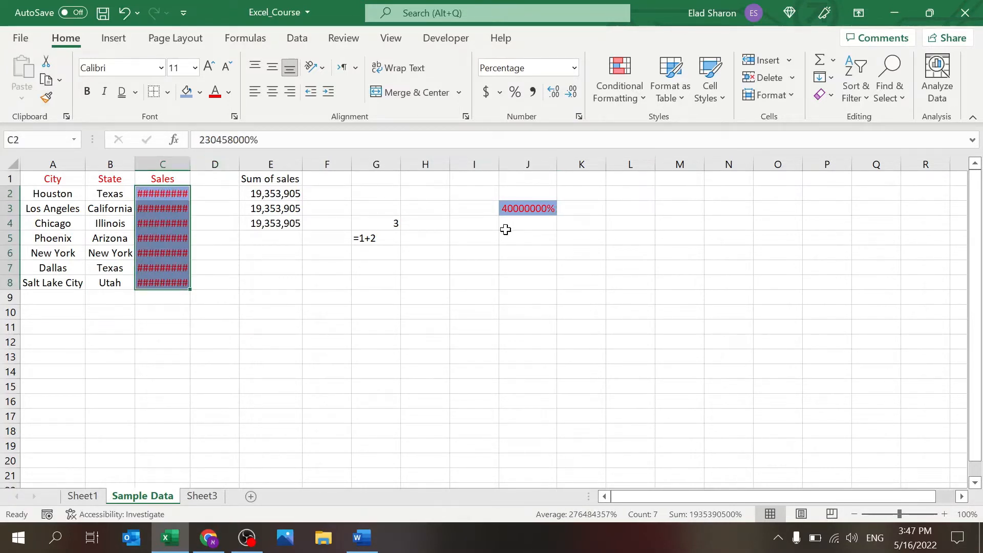
{"action": "left_click", "coordinate": [218, 195]}
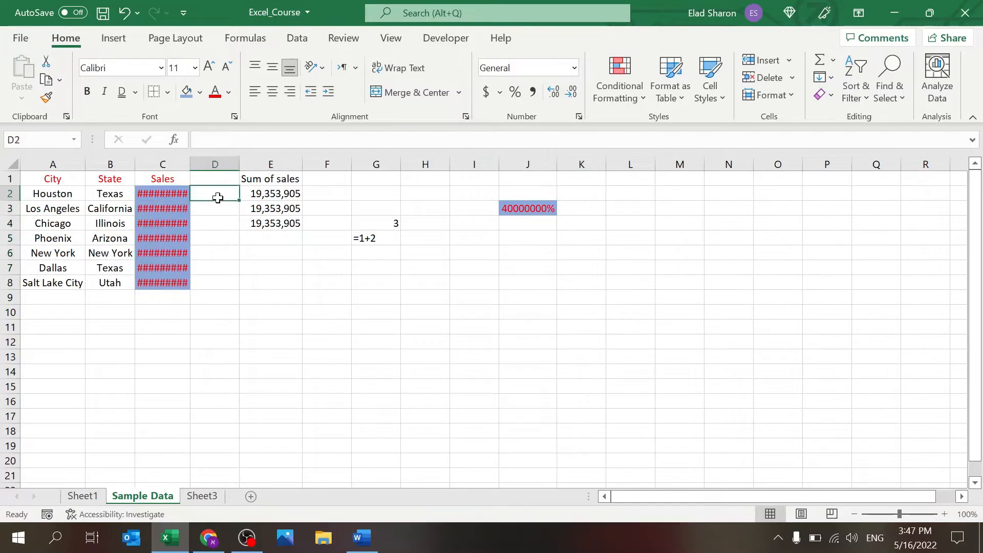
{"action": "double_click", "coordinate": [190, 162]}
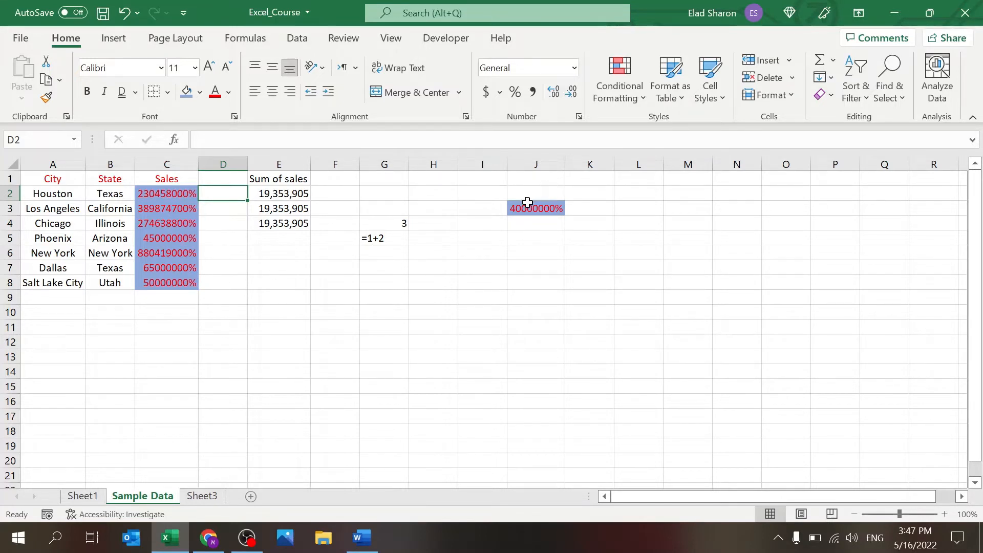
Step: Restore C2:C8 to E2's comma number format with Format Painter and autofit column C
{"action": "left_click", "coordinate": [293, 197]}
{"action": "left_click", "coordinate": [46, 100]}
{"action": "mouse_move", "coordinate": [171, 193]}
{"action": "left_mouse_down"}
{"action": "mouse_move", "coordinate": [186, 211]}
{"action": "mouse_move", "coordinate": [189, 282]}
{"action": "left_mouse_up"}
{"action": "left_click", "coordinate": [217, 248]}
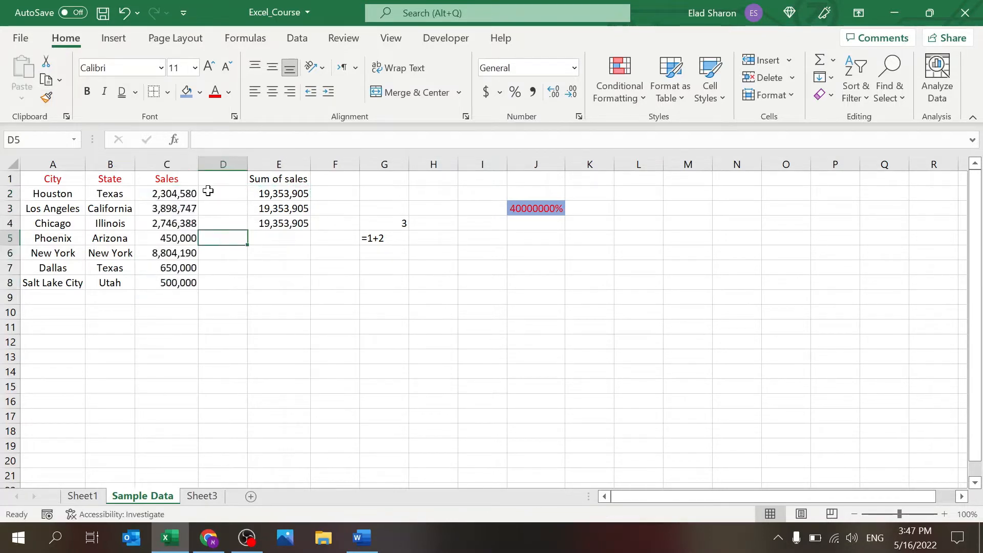
{"action": "double_click", "coordinate": [198, 164]}
{"action": "left_click", "coordinate": [278, 294]}
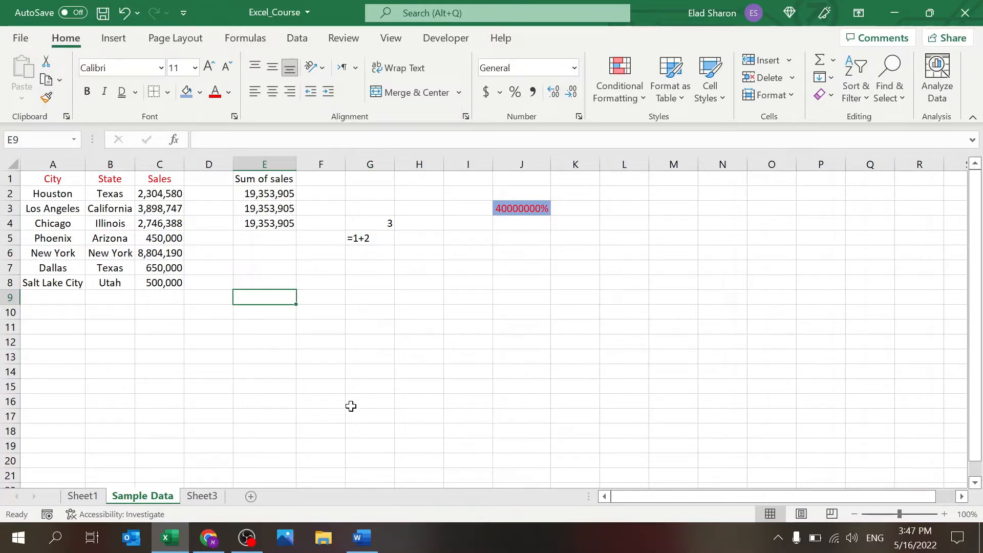
{"action": "left_click", "coordinate": [362, 538]}
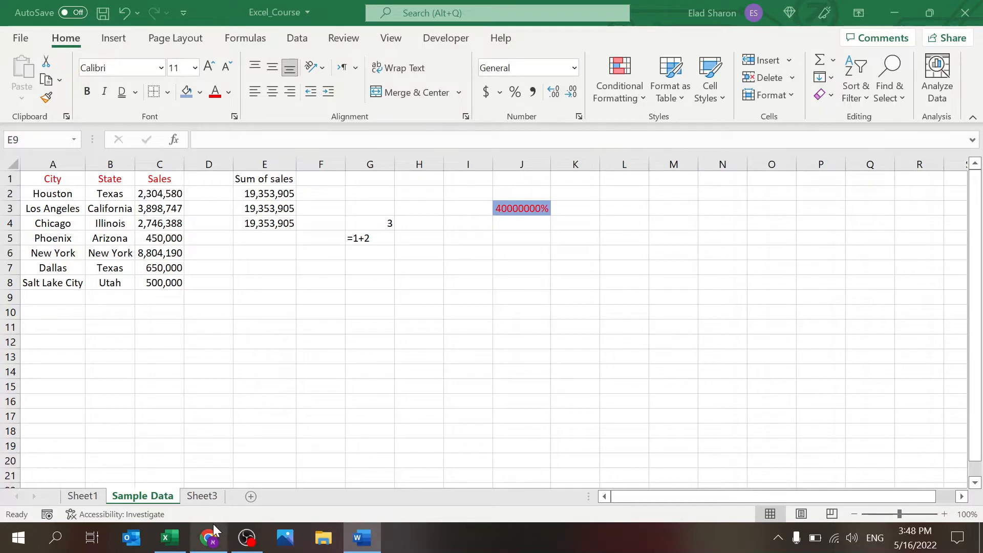
{"action": "left_click", "coordinate": [170, 536]}
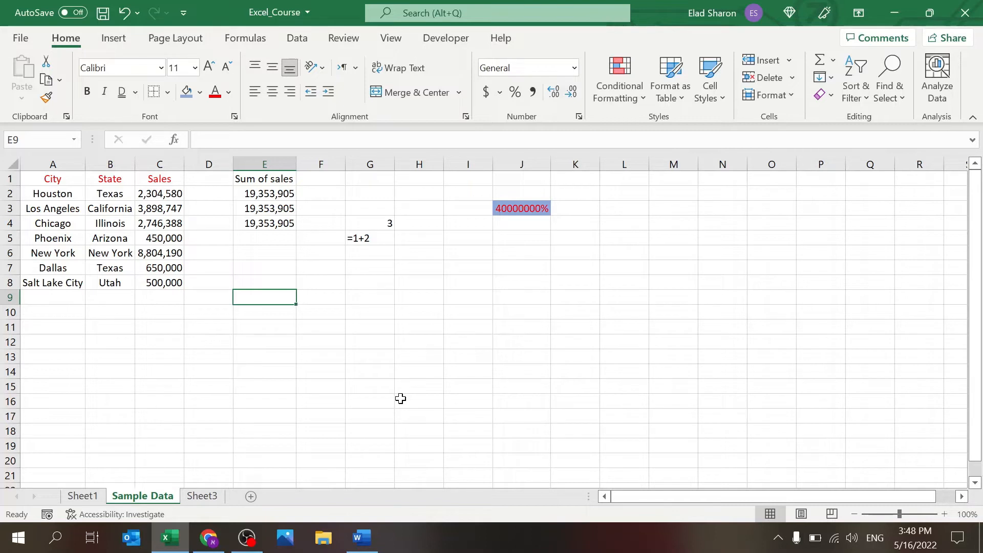
Step: Copy Houston's 2,304,580 from C2 into J5
{"action": "left_click", "coordinate": [169, 283]}
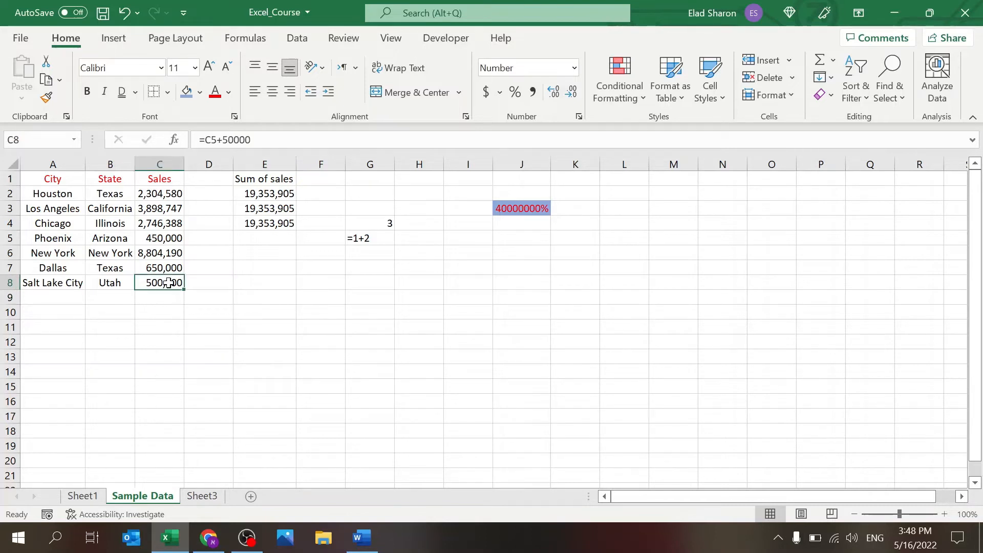
{"action": "left_click", "coordinate": [172, 194]}
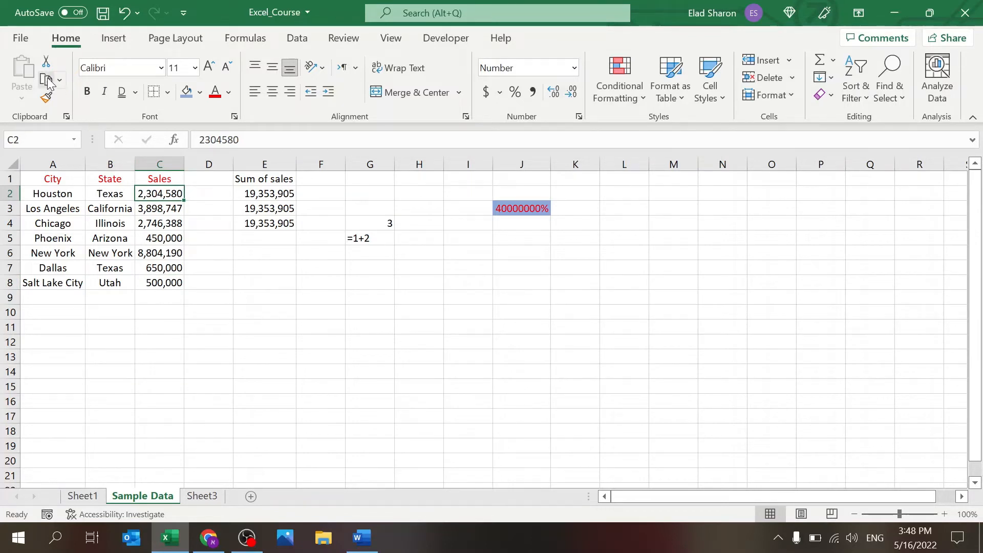
{"action": "key", "text": "ctrl+c"}
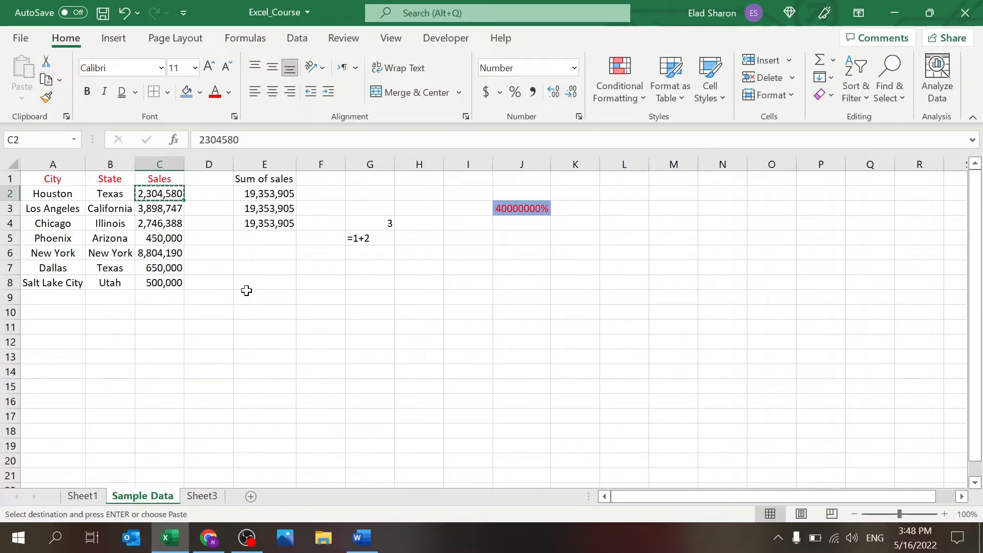
{"action": "left_click", "coordinate": [537, 240]}
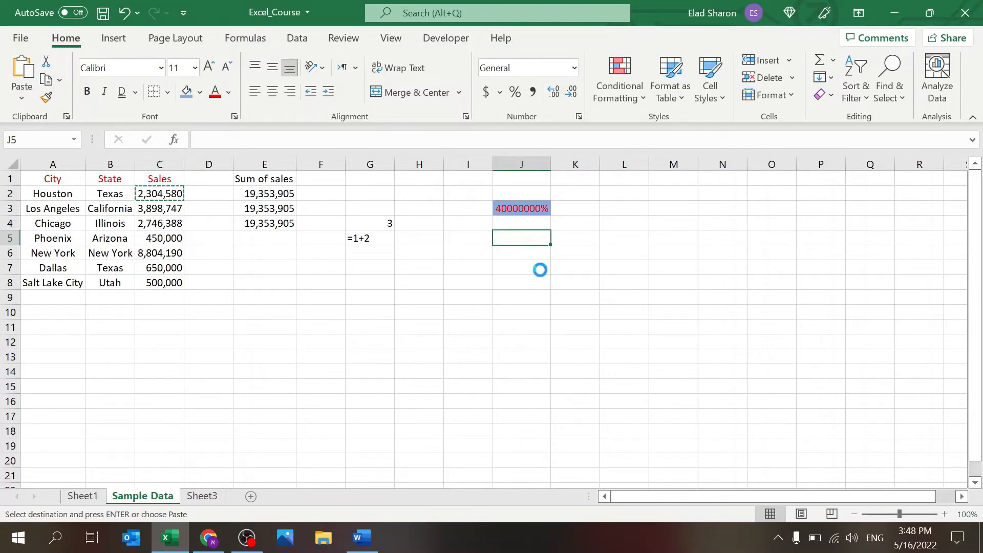
{"action": "key", "text": "ctrl+v"}
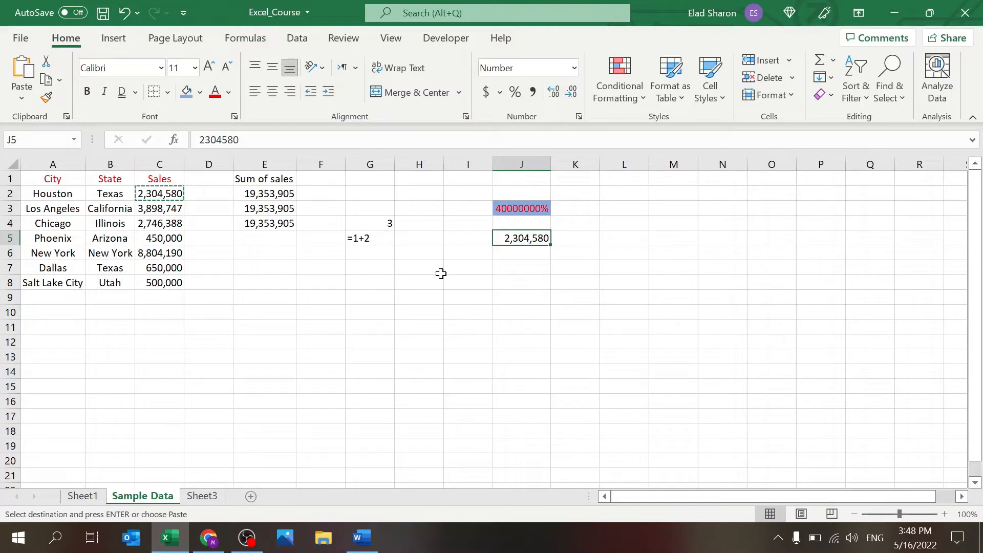
{"action": "key", "text": "Escape"}
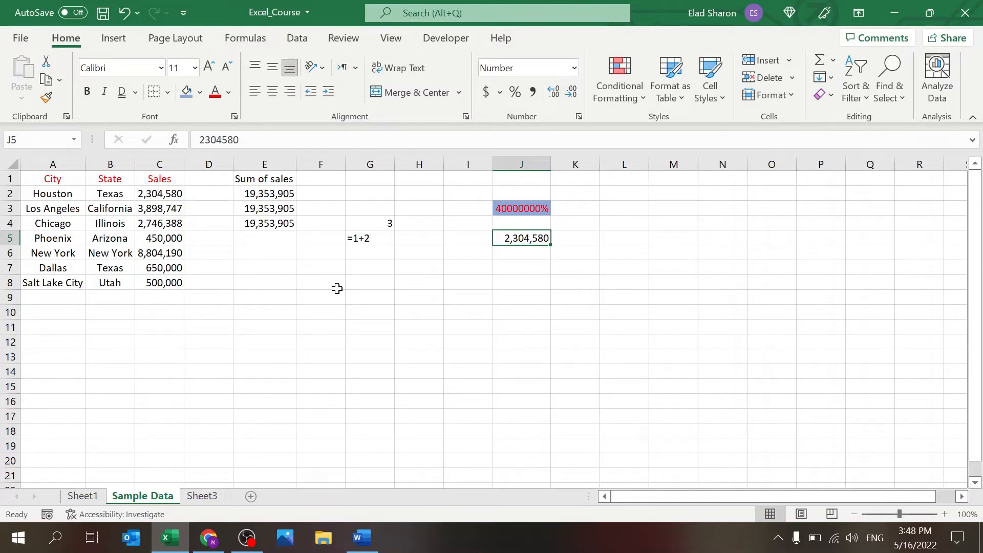
Step: Copy C8's formula to J8, where it adjusts to =J5+50000 (2,354,580)
{"action": "left_click", "coordinate": [190, 282]}
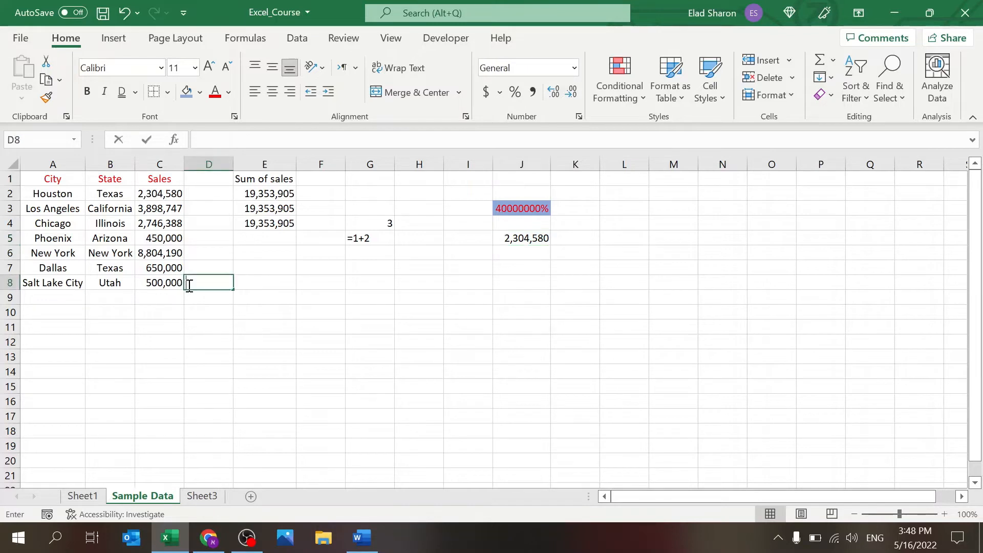
{"action": "left_click", "coordinate": [153, 284]}
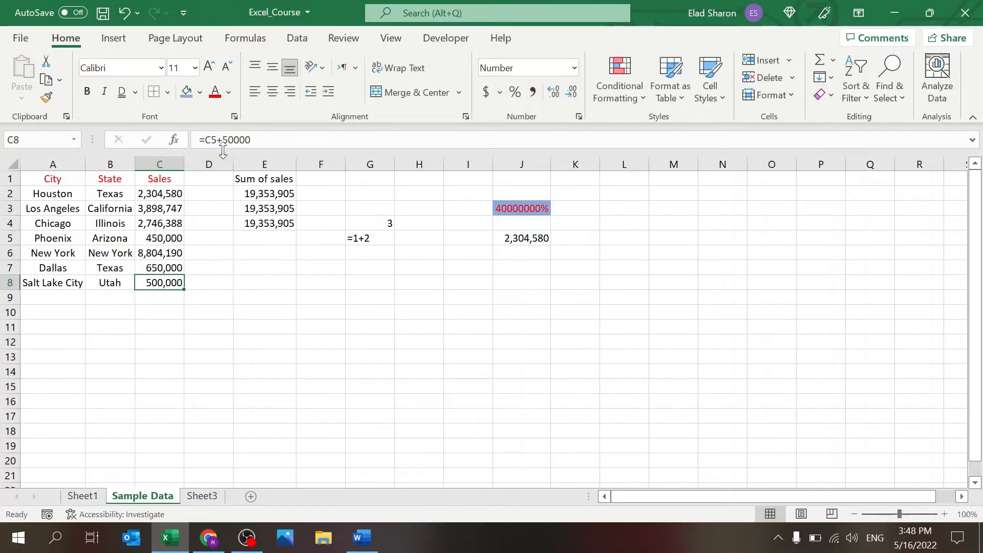
{"action": "left_click", "coordinate": [263, 139]}
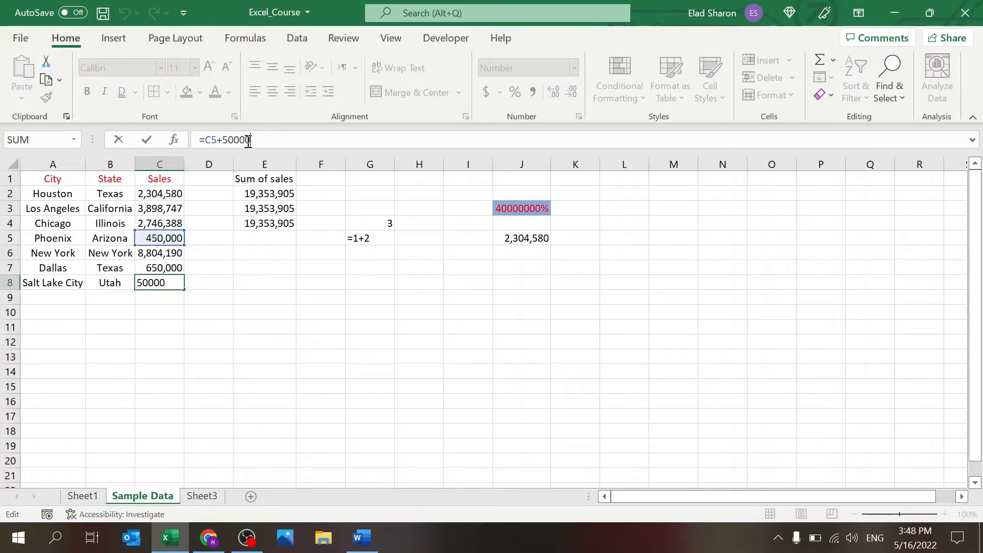
{"action": "key", "text": "ctrl+Return"}
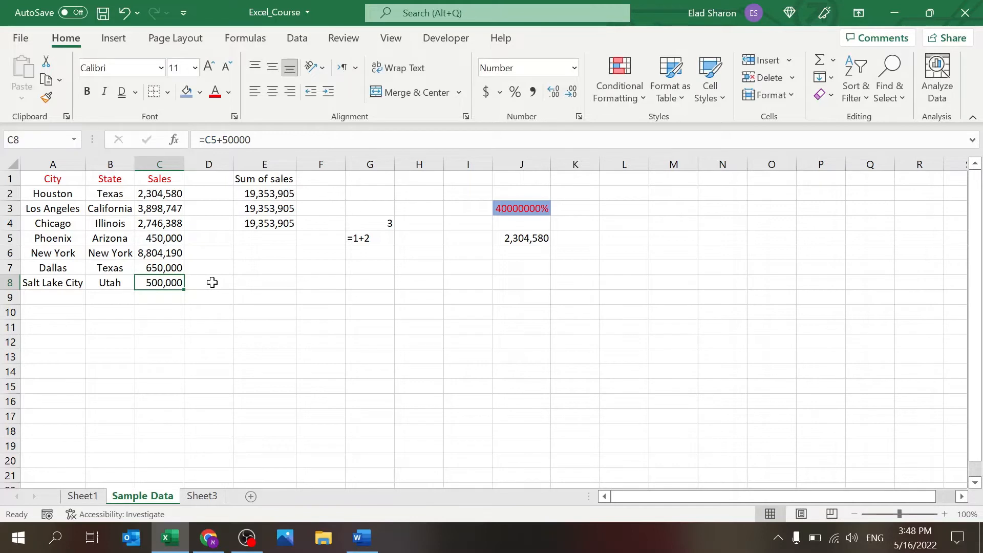
{"action": "key", "text": "ctrl+c"}
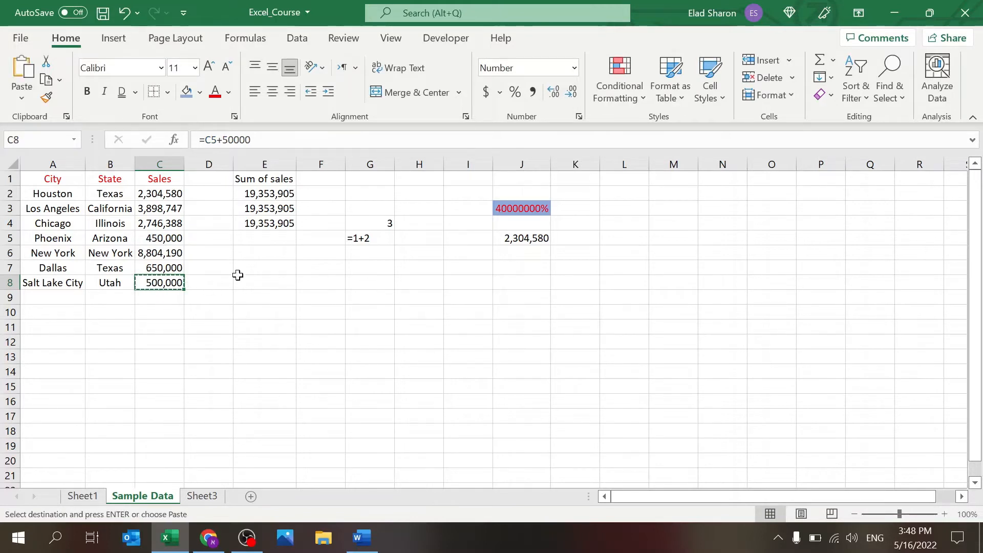
{"action": "left_click", "coordinate": [533, 286]}
{"action": "key", "text": "ctrl+v"}
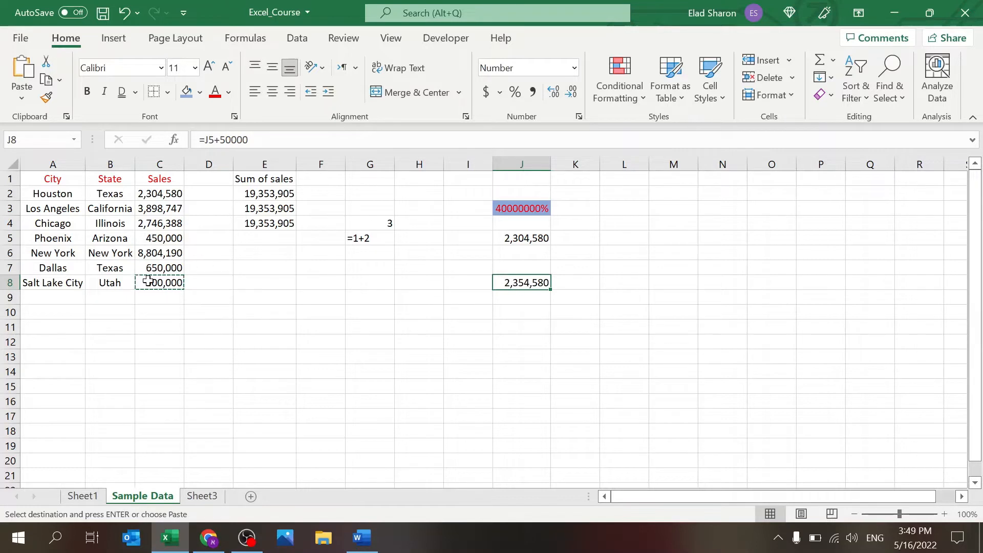
{"action": "left_click", "coordinate": [263, 139]}
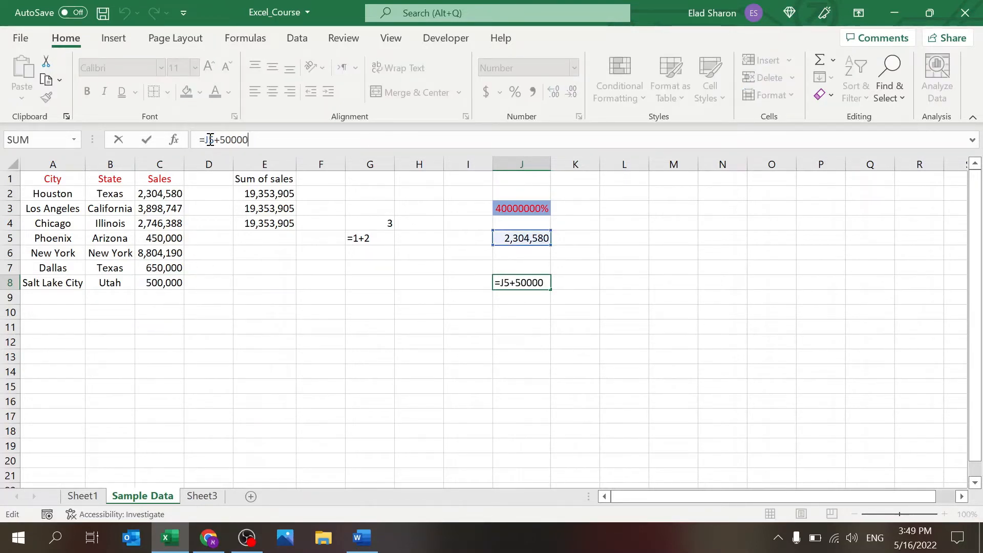
{"action": "key", "text": "ctrl+Return"}
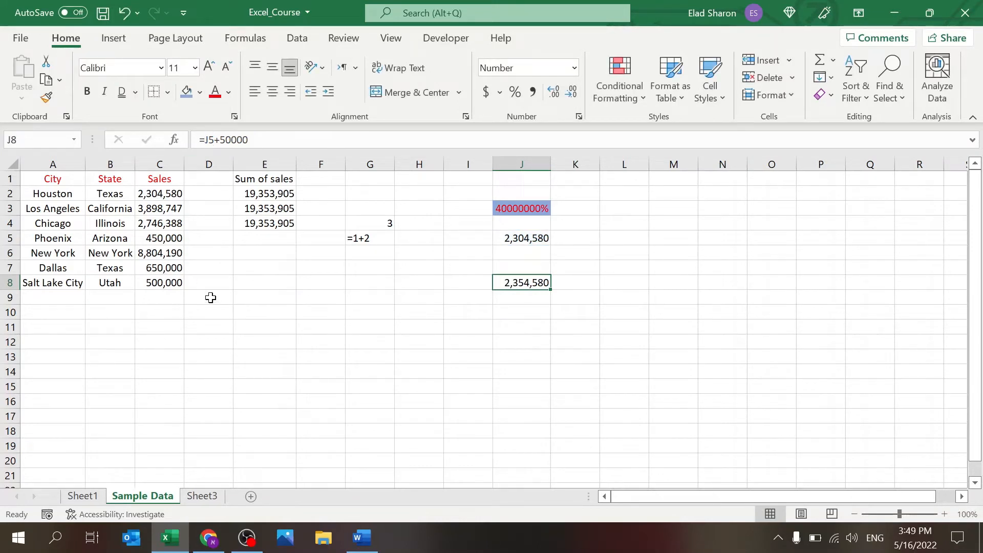
Step: Add dollar-sign anchors to the C5 reference in C8's formula
{"action": "left_click", "coordinate": [168, 284]}
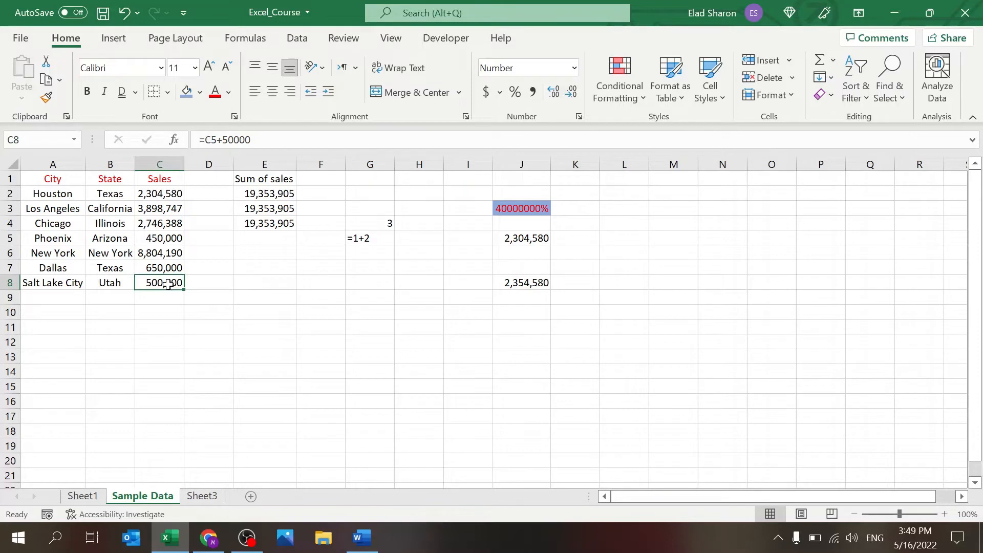
{"action": "left_click", "coordinate": [216, 140]}
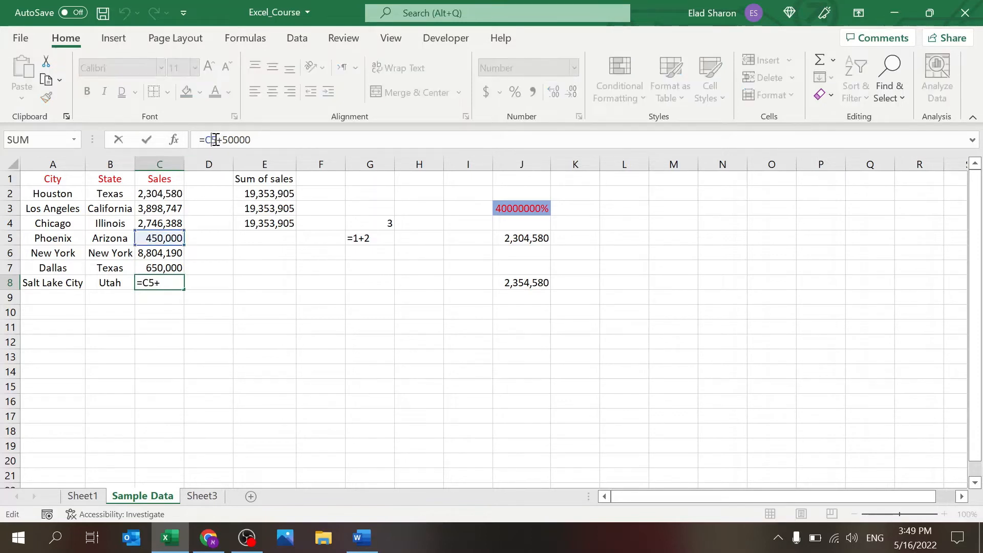
{"action": "type", "text": "$C$"}
{"action": "key", "text": "ctrl+Return"}
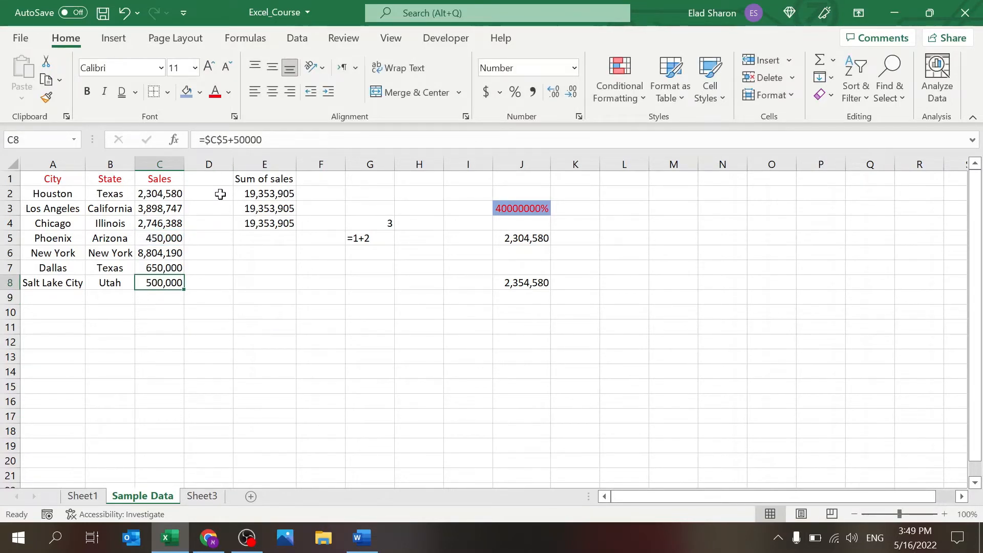
{"action": "left_click", "coordinate": [215, 139]}
{"action": "key", "text": "BackSpace"}
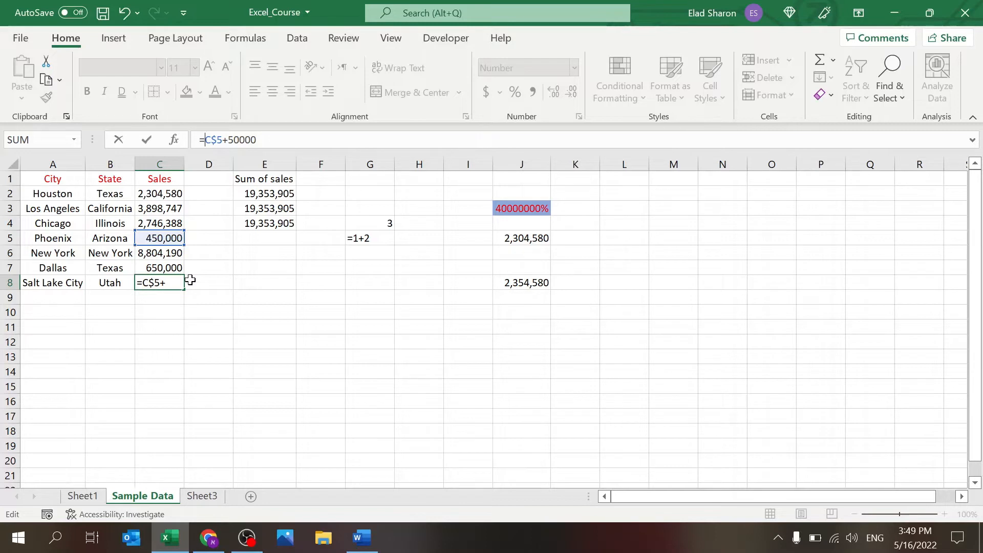
{"action": "type", "text": "$"}
{"action": "key", "text": "ctrl+Return"}
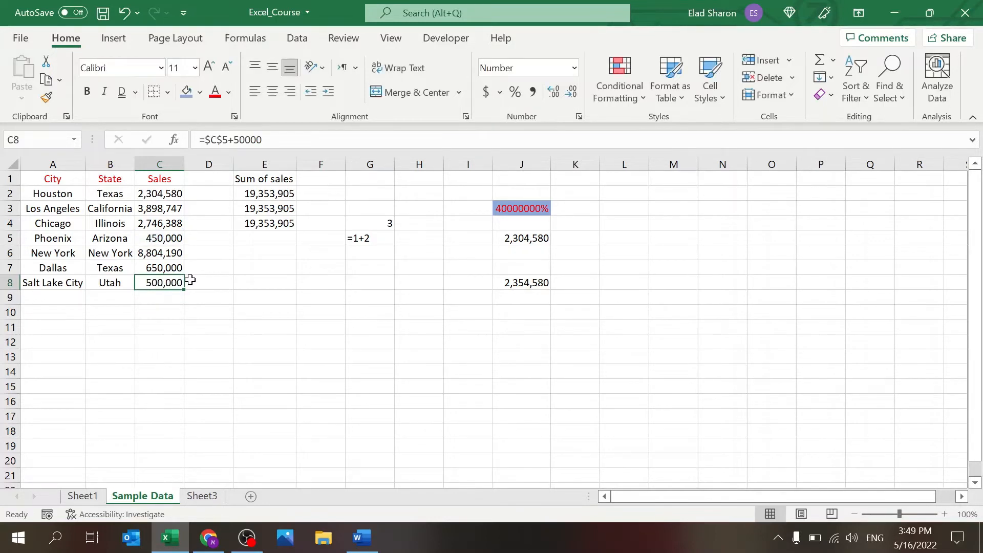
Step: Copy C8's formula into D8, E8, E9, E10 and E11
{"action": "key", "text": "ctrl+c"}
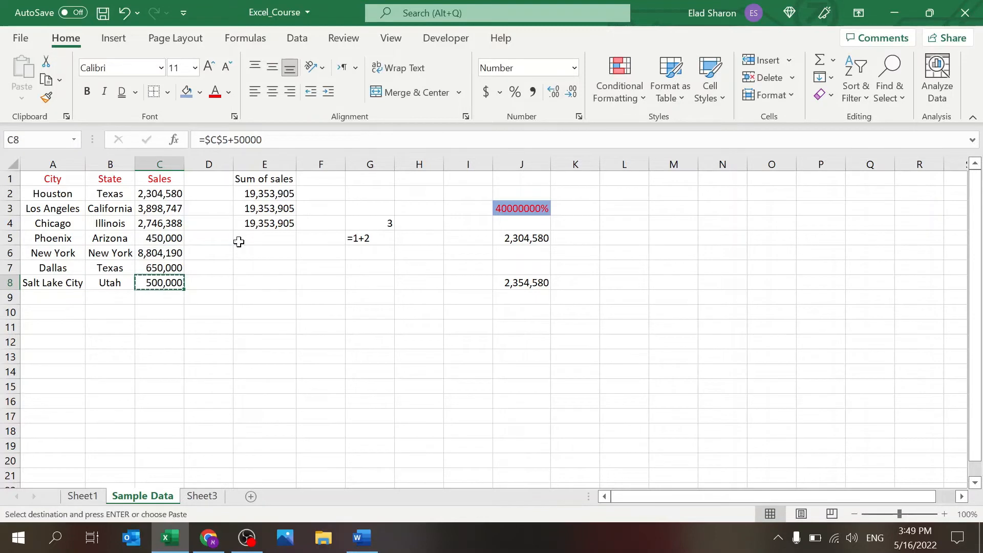
{"action": "key", "text": "Right"}
{"action": "key", "text": "ctrl+v"}
{"action": "key", "text": "Right"}
{"action": "key", "text": "ctrl+v"}
{"action": "key", "text": "Down"}
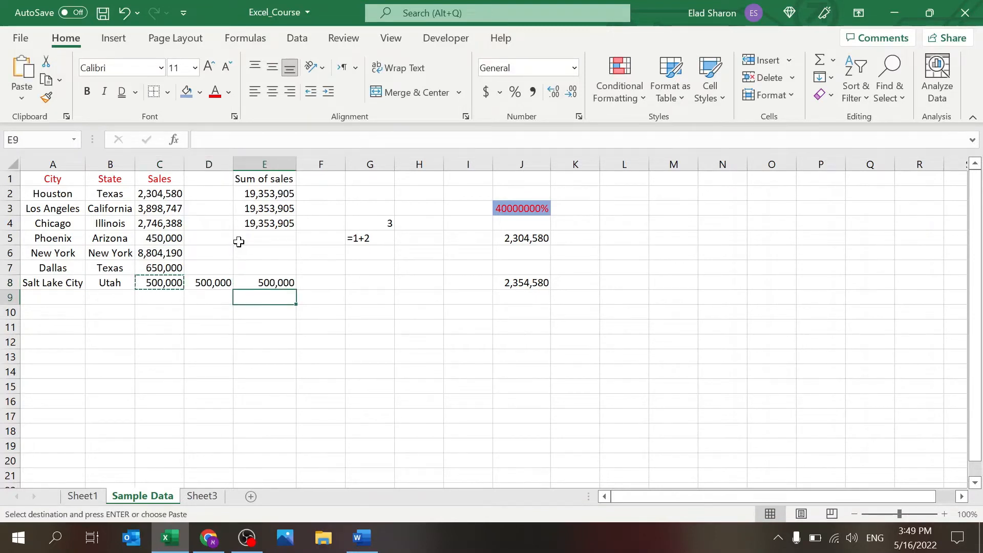
{"action": "key", "text": "ctrl+v"}
{"action": "key", "text": "Down"}
{"action": "key", "text": "ctrl+v"}
{"action": "key", "text": "Down"}
{"action": "key", "text": "ctrl+v"}
Step: Clear the pasted test copies from E8:E11 and D8
{"action": "key", "text": "Delete"}
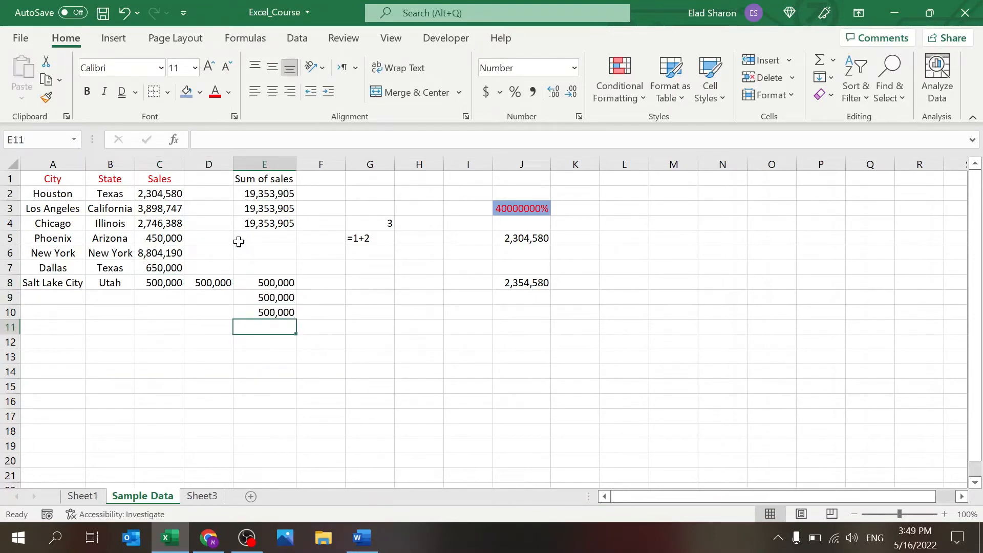
{"action": "key", "text": "Up"}
{"action": "key", "text": "Delete"}
{"action": "key", "text": "Up"}
{"action": "key", "text": "Delete"}
{"action": "key", "text": "Up"}
{"action": "key", "text": "Delete"}
{"action": "key", "text": "Left"}
{"action": "key", "text": "Delete"}
{"action": "key", "text": "Left"}
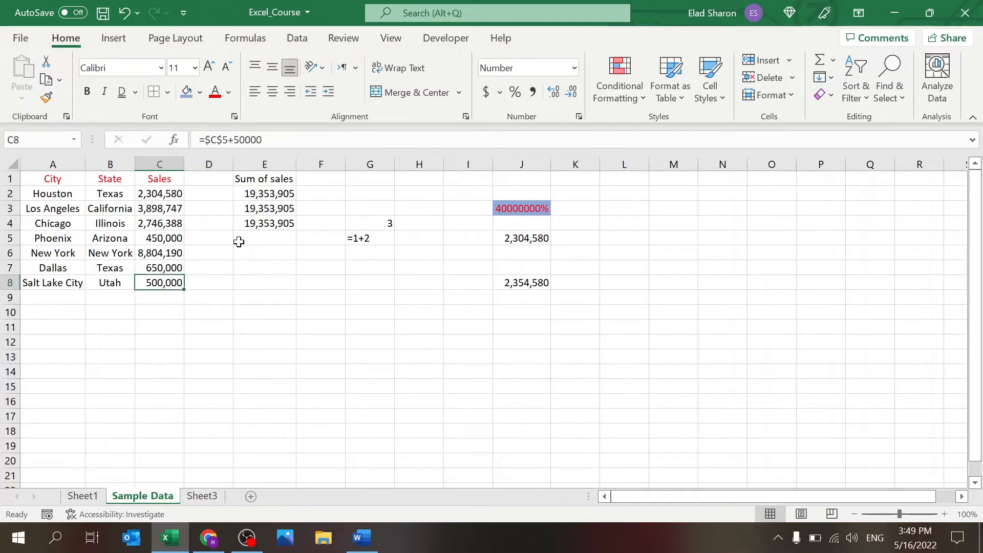
Step: Make C8's formula row-anchored and paste it into D8 and E8:E10
{"action": "left_click", "coordinate": [208, 139]}
{"action": "key", "text": "BackSpace"}
{"action": "key", "text": "Return"}
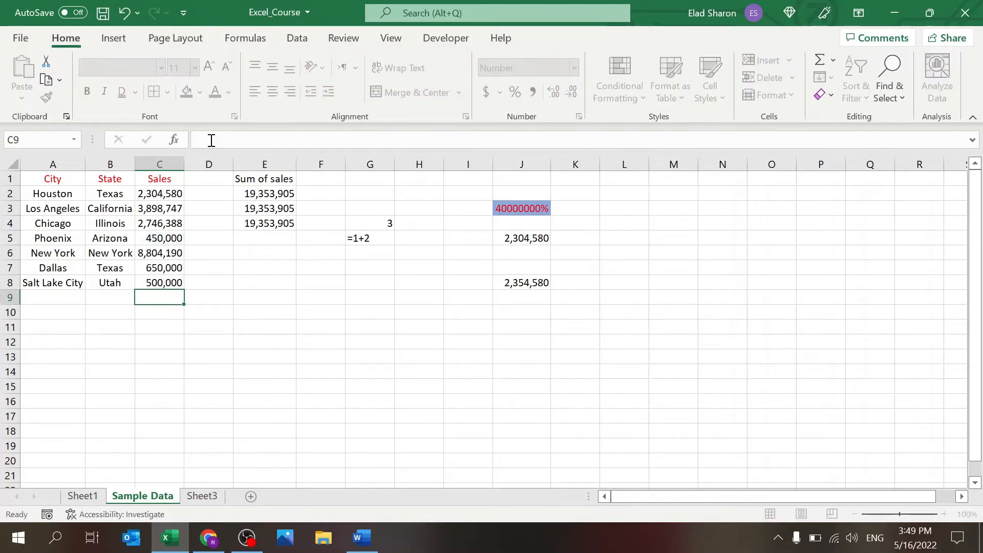
{"action": "key", "text": "Up"}
{"action": "key", "text": "ctrl+c"}
{"action": "key", "text": "Right"}
{"action": "key", "text": "ctrl+v"}
{"action": "key", "text": "Right"}
{"action": "key", "text": "ctrl+v"}
{"action": "key", "text": "Down"}
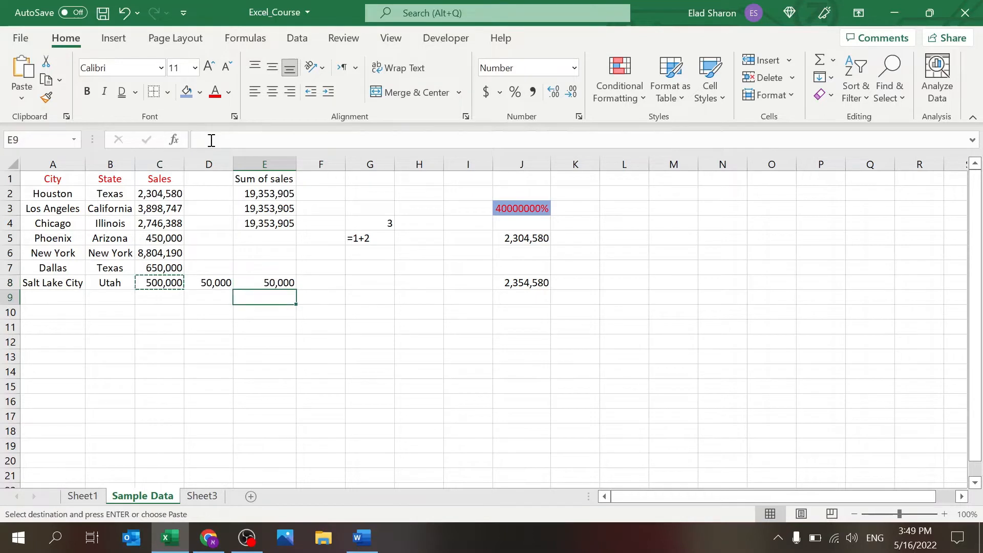
{"action": "key", "text": "ctrl+v"}
{"action": "key", "text": "Down"}
{"action": "key", "text": "ctrl+v"}
{"action": "key", "text": "Down"}
{"action": "key", "text": "ctrl+v"}
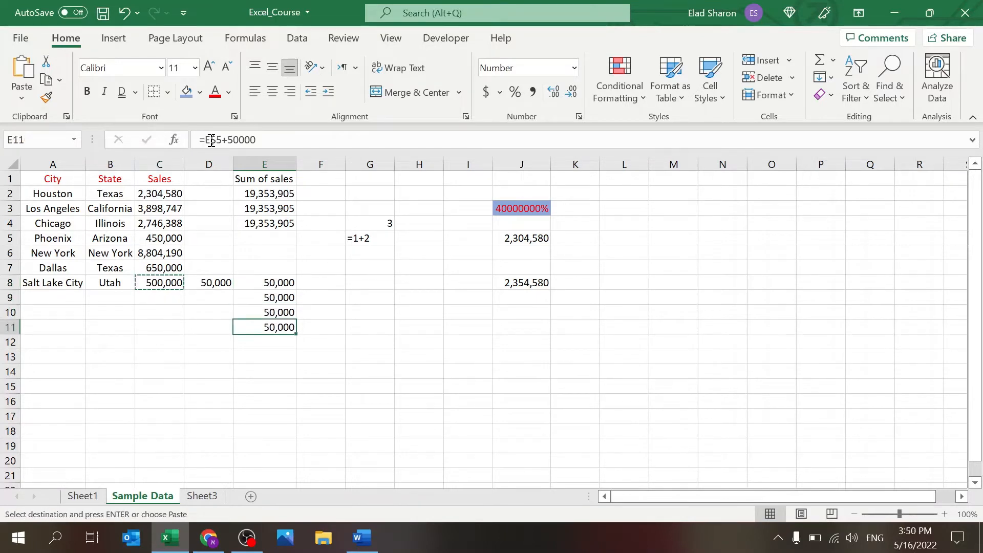
Step: Inspect which cells the pasted formulas in E11, D8 and E8 reference
{"action": "left_click", "coordinate": [280, 140]}
{"action": "key", "text": "Escape"}
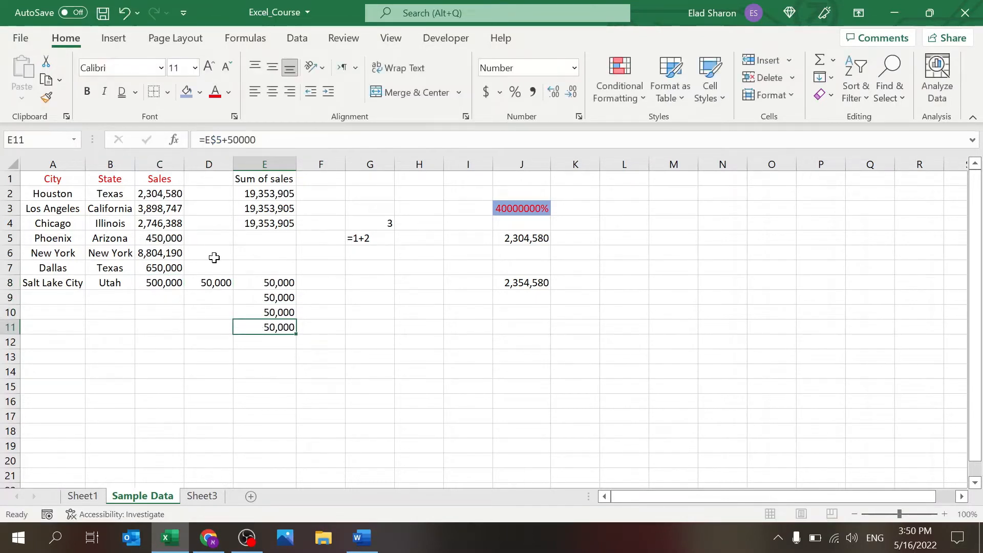
{"action": "left_click", "coordinate": [228, 282]}
{"action": "left_click", "coordinate": [280, 138]}
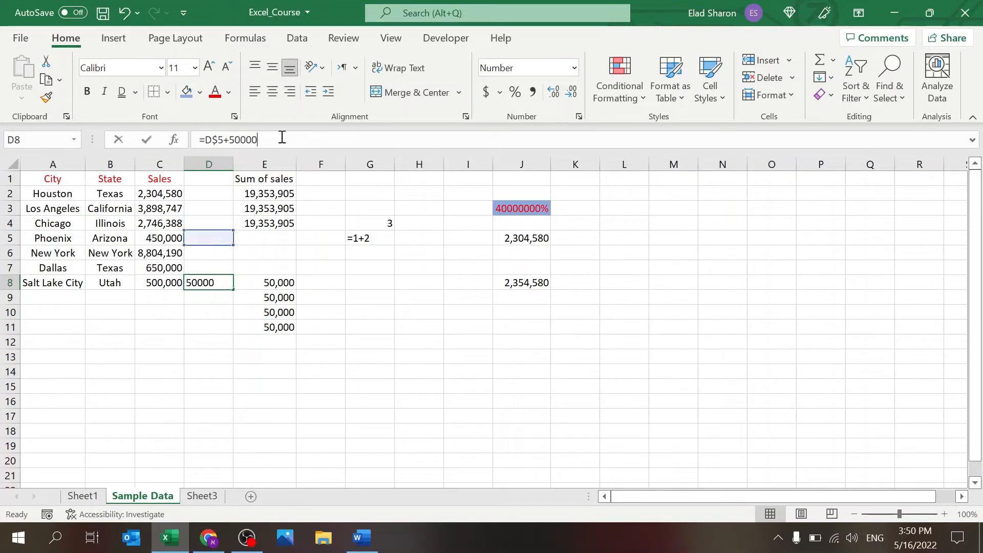
{"action": "key", "text": "Escape"}
{"action": "left_click", "coordinate": [264, 282]}
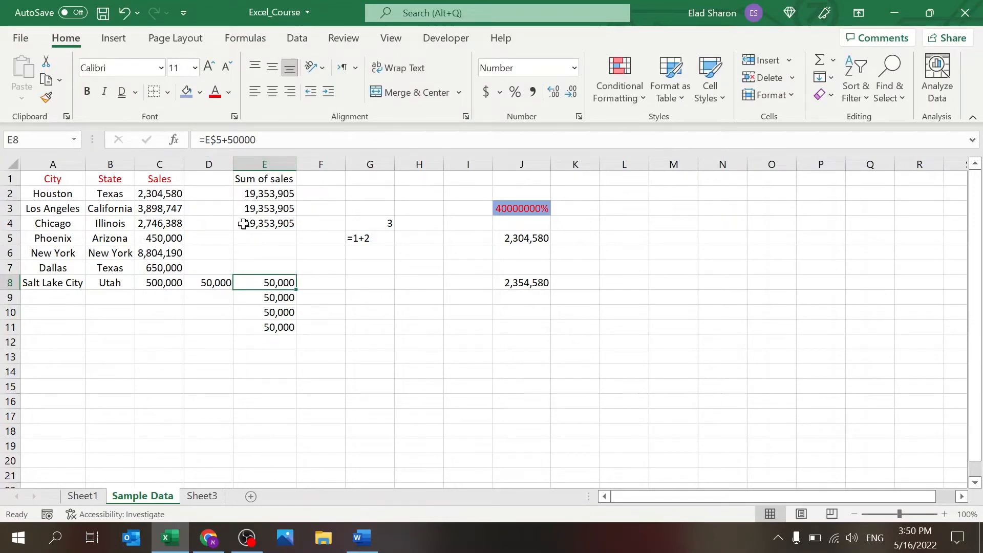
Step: Change C8 to the column-anchored =$C5+50000 and paste it into D8 and E8
{"action": "left_click", "coordinate": [169, 284]}
{"action": "left_click", "coordinate": [207, 141]}
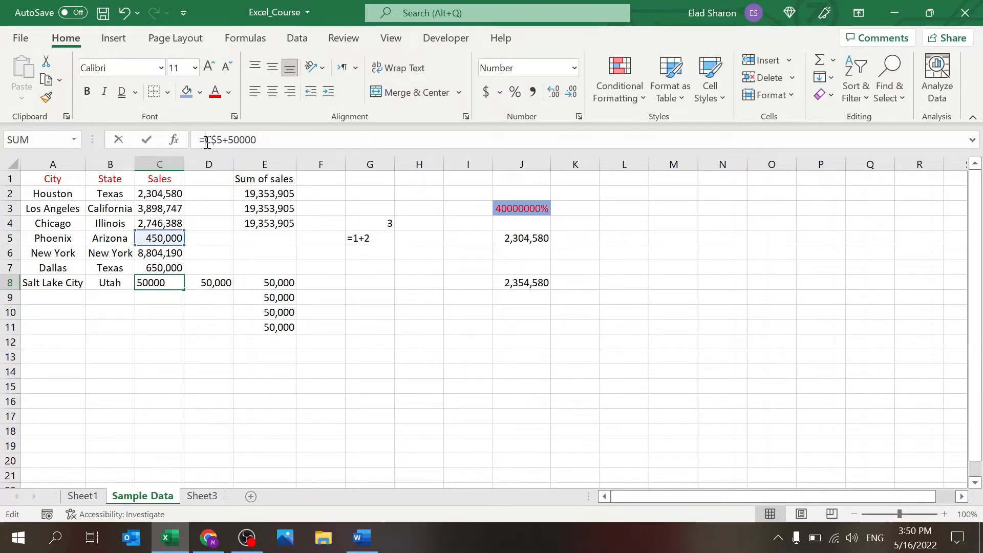
{"action": "type", "text": "$"}
{"action": "key", "text": "Right"}
{"action": "key", "text": "Delete"}
{"action": "key", "text": "Return"}
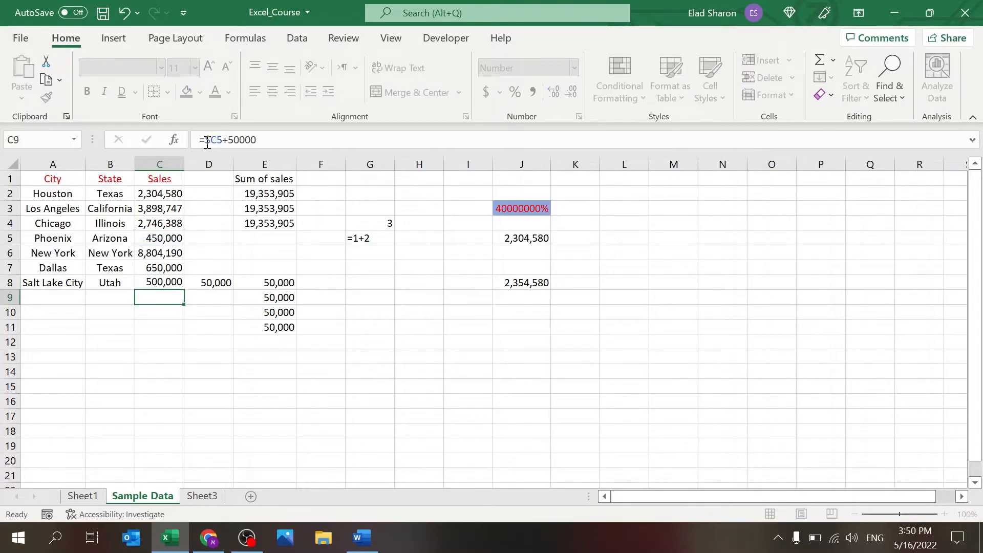
{"action": "key", "text": "Up"}
{"action": "key", "text": "ctrl+c"}
{"action": "key", "text": "Right"}
{"action": "key", "text": "ctrl+v"}
{"action": "key", "text": "Right"}
{"action": "key", "text": "ctrl+v"}
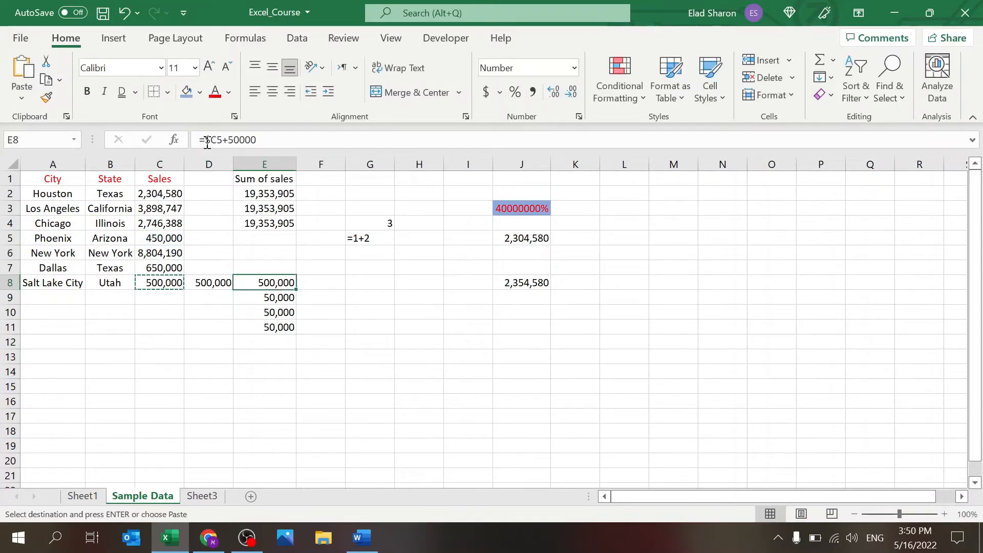
Step: Copy E8's column-C-locked formula down to E9:E11, verify it, and select D7:E12
{"action": "left_click", "coordinate": [263, 140]}
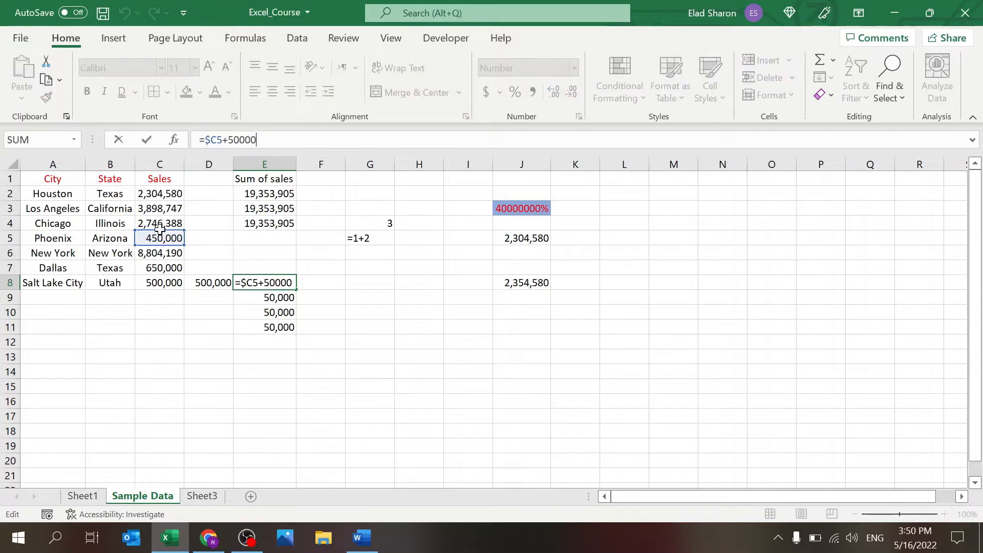
{"action": "key", "text": "Escape"}
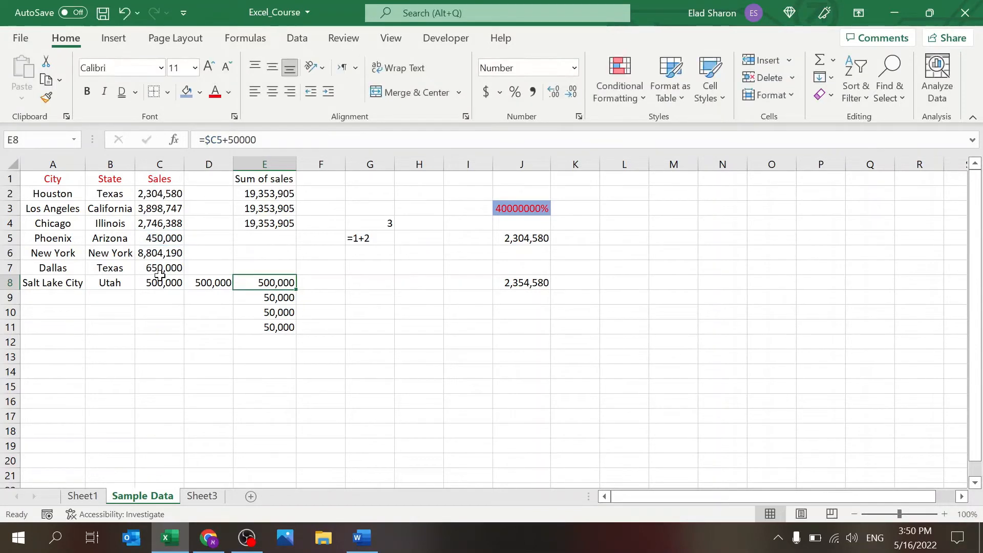
{"action": "key", "text": "ctrl+c"}
{"action": "key", "text": "Down"}
{"action": "key", "text": "ctrl+v"}
{"action": "key", "text": "Down"}
{"action": "key", "text": "ctrl+v"}
{"action": "key", "text": "Down"}
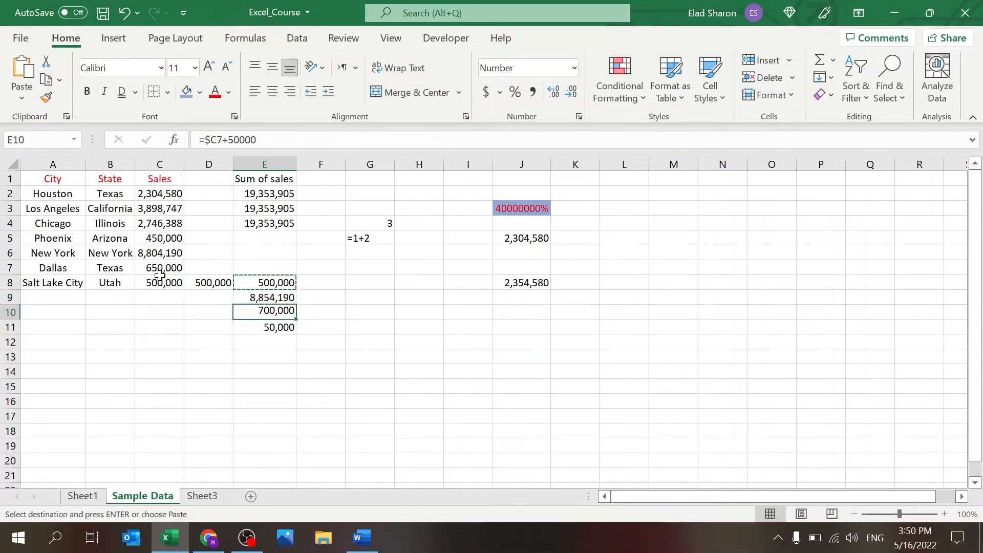
{"action": "key", "text": "ctrl+v"}
{"action": "left_click", "coordinate": [275, 139]}
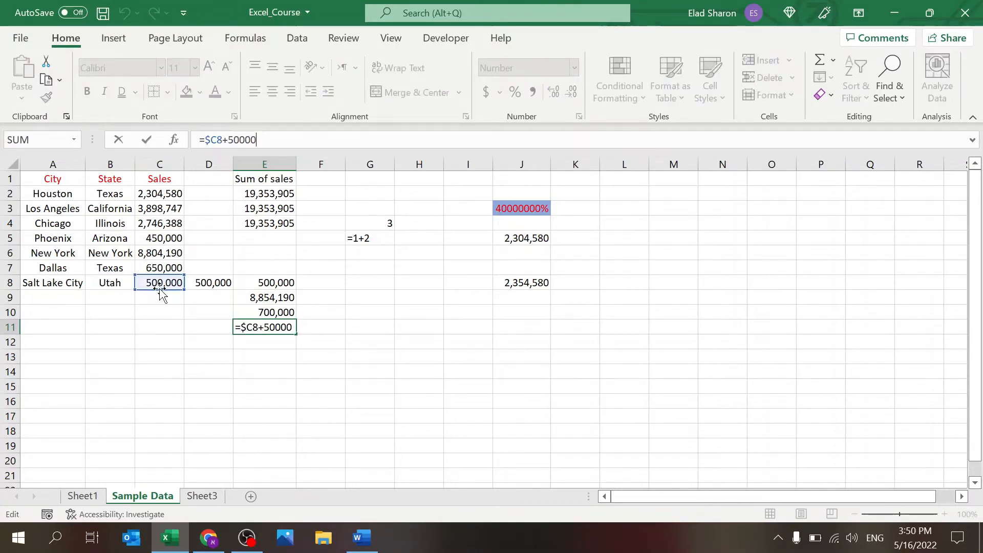
{"action": "key", "text": "Escape"}
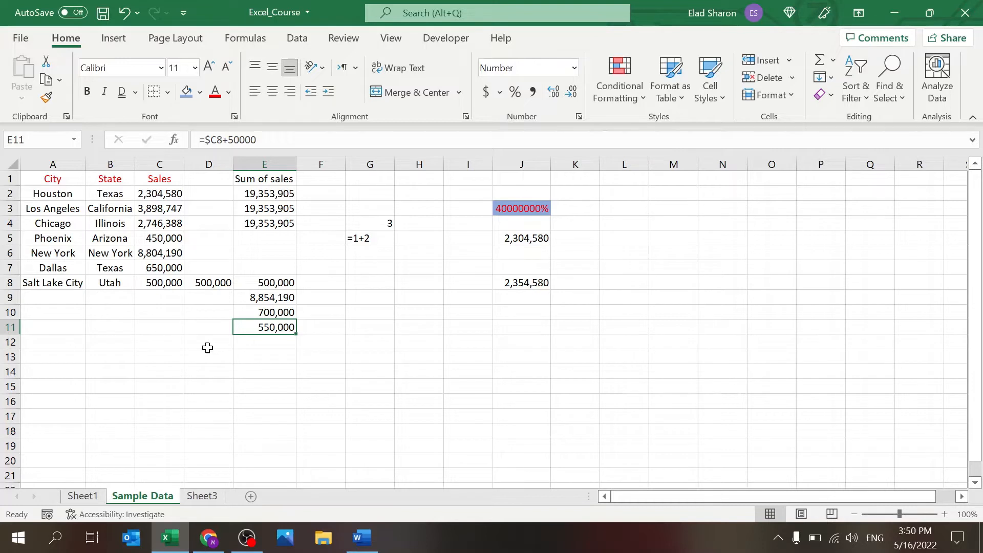
{"action": "left_click_drag", "start_coordinate": [207, 348], "coordinate": [275, 269]}
Step: Clear the test results in D7:E12 and the 2,354,580 in J8
{"action": "key", "text": "Delete"}
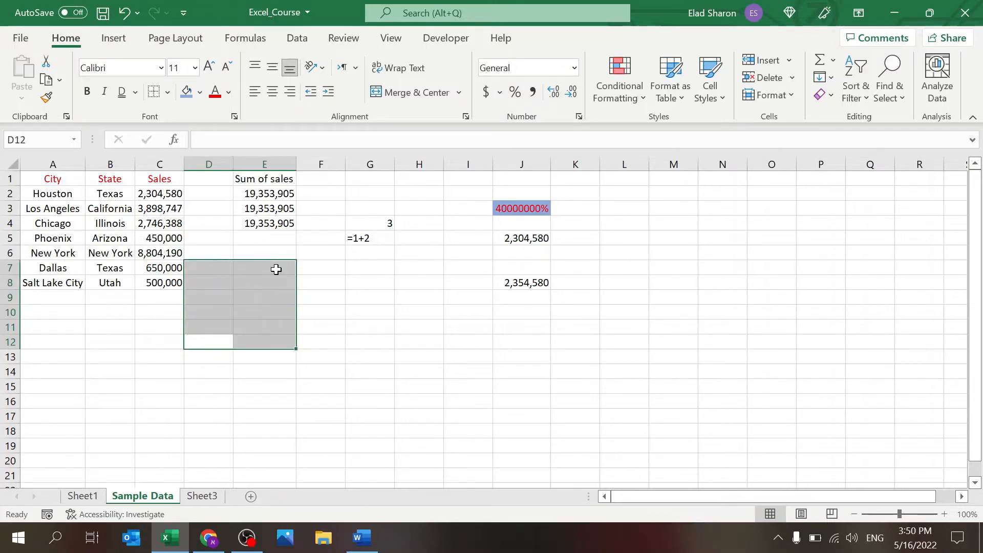
{"action": "left_click", "coordinate": [516, 283]}
{"action": "key", "text": "Delete"}
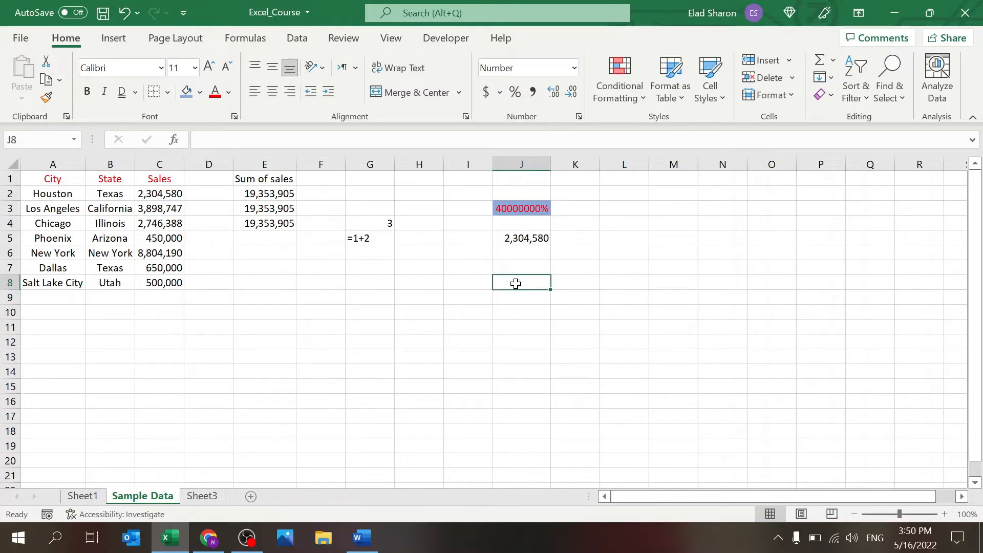
{"action": "key", "text": "Up"}
{"action": "key", "text": "Up"}
{"action": "key", "text": "Up"}
Step: Paste C8's Salt Lake City formula into E8 and compare the two cells
{"action": "left_click", "coordinate": [175, 284]}
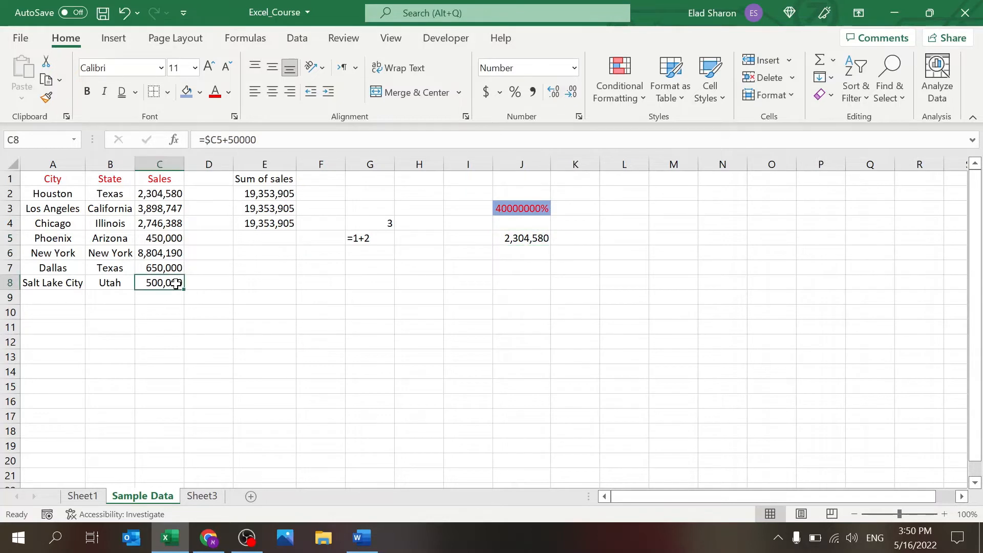
{"action": "key", "text": "ctrl+c"}
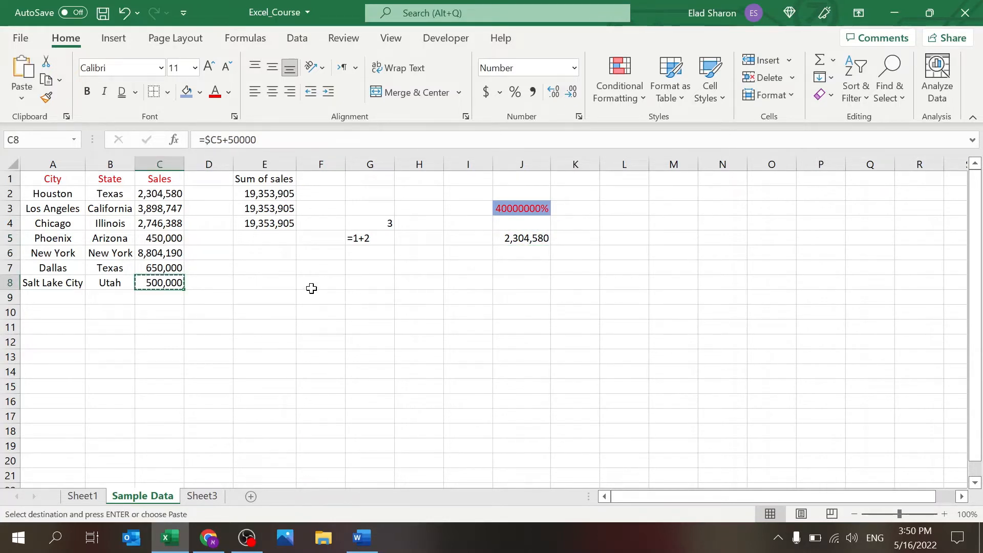
{"action": "left_click", "coordinate": [286, 288]}
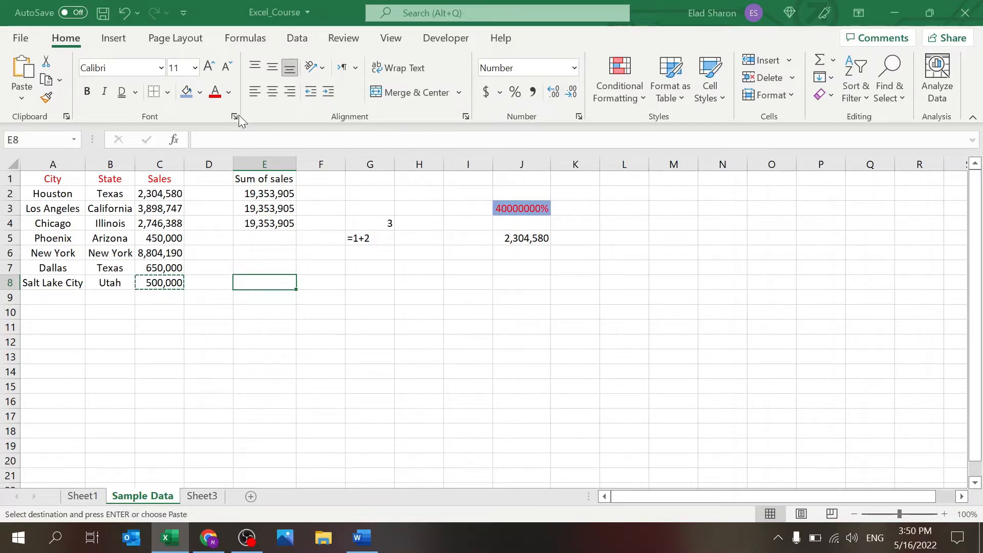
{"action": "key", "text": "ctrl+v"}
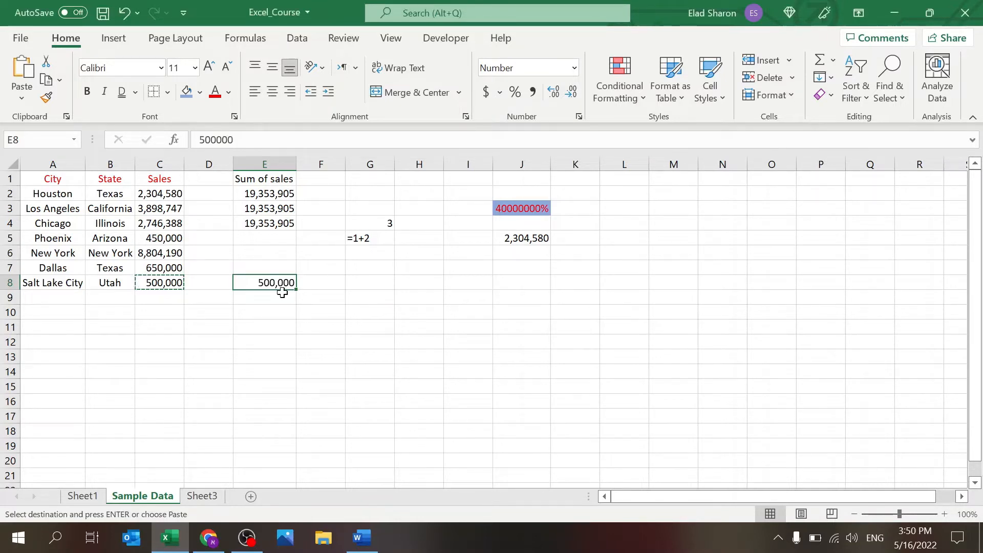
{"action": "key", "text": "Escape"}
{"action": "left_click", "coordinate": [175, 289]}
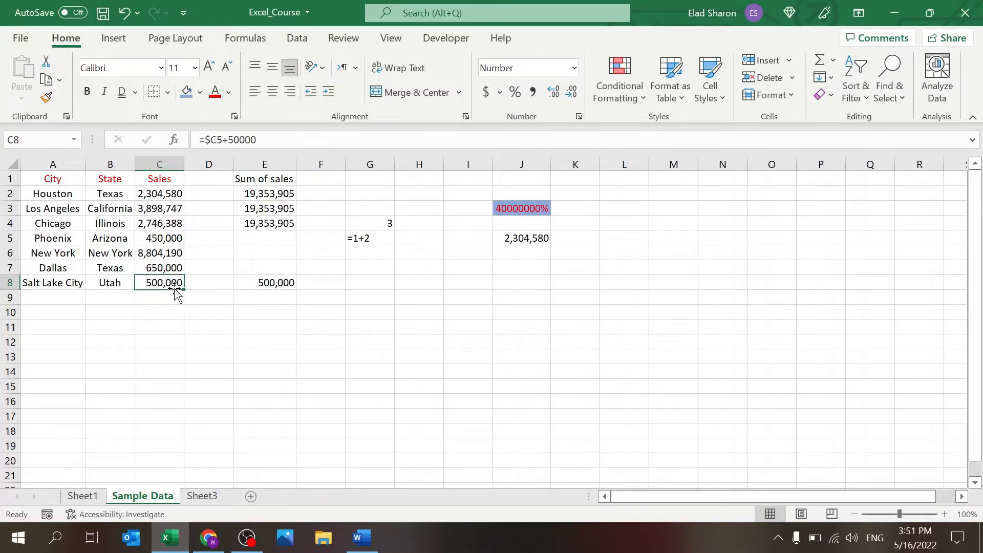
{"action": "left_click", "coordinate": [264, 279]}
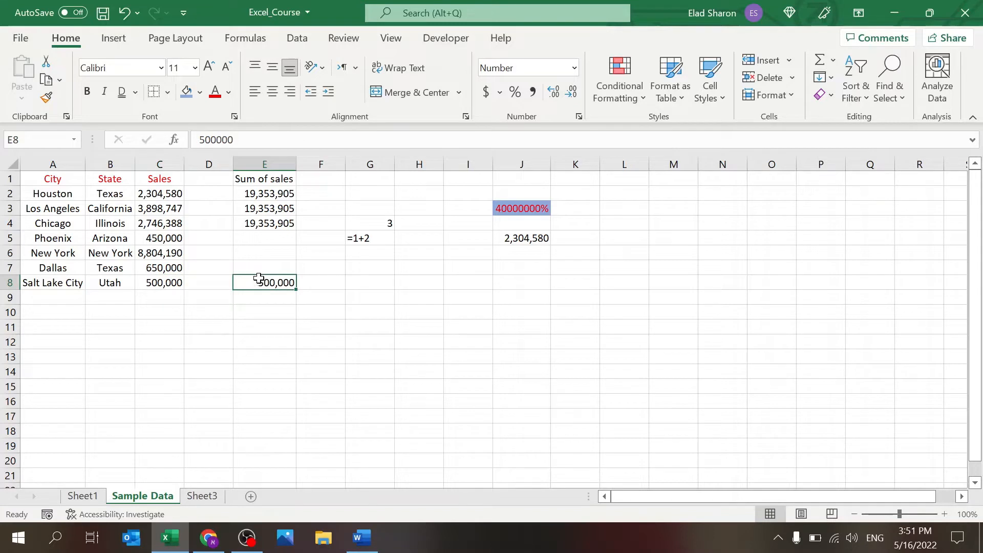
Step: Review the formulas in C6:C8, clear E8, and copy C8's 500,000
{"action": "left_click", "coordinate": [165, 257]}
{"action": "left_click", "coordinate": [167, 266]}
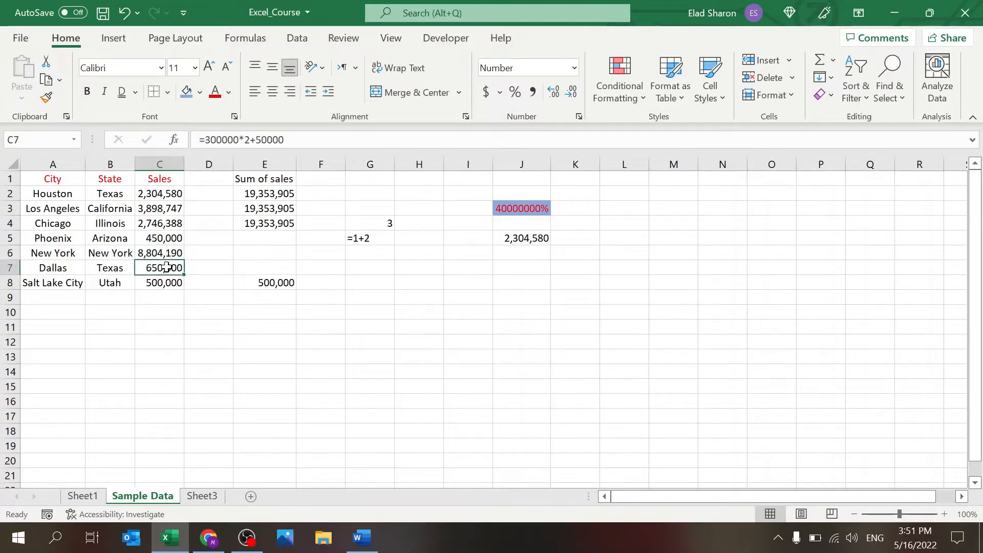
{"action": "left_click", "coordinate": [165, 281]}
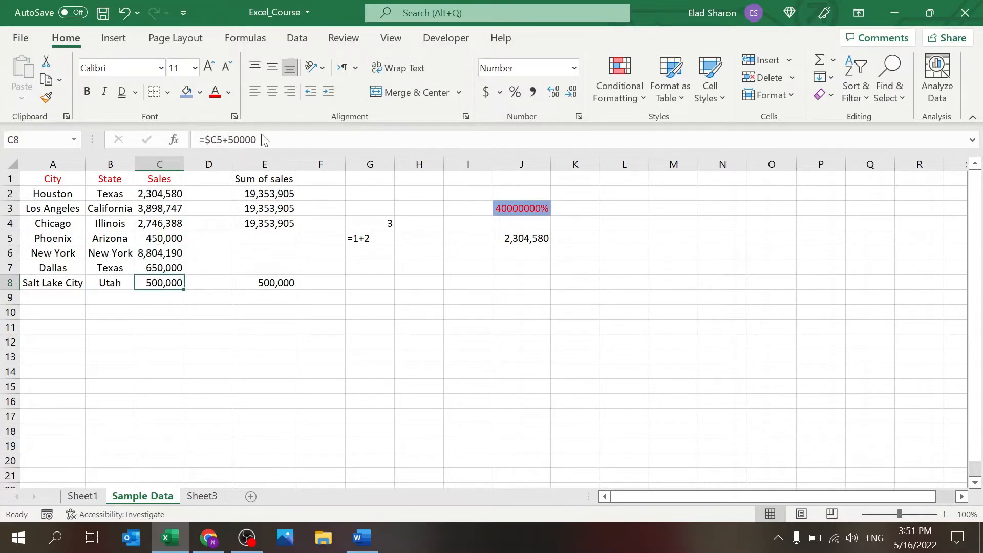
{"action": "left_click", "coordinate": [270, 282]}
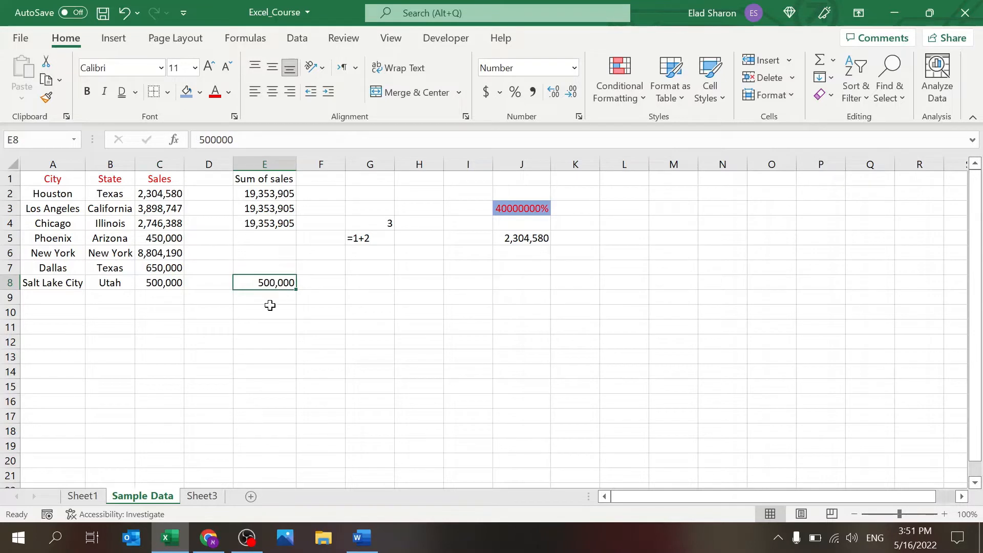
{"action": "key", "text": "Delete"}
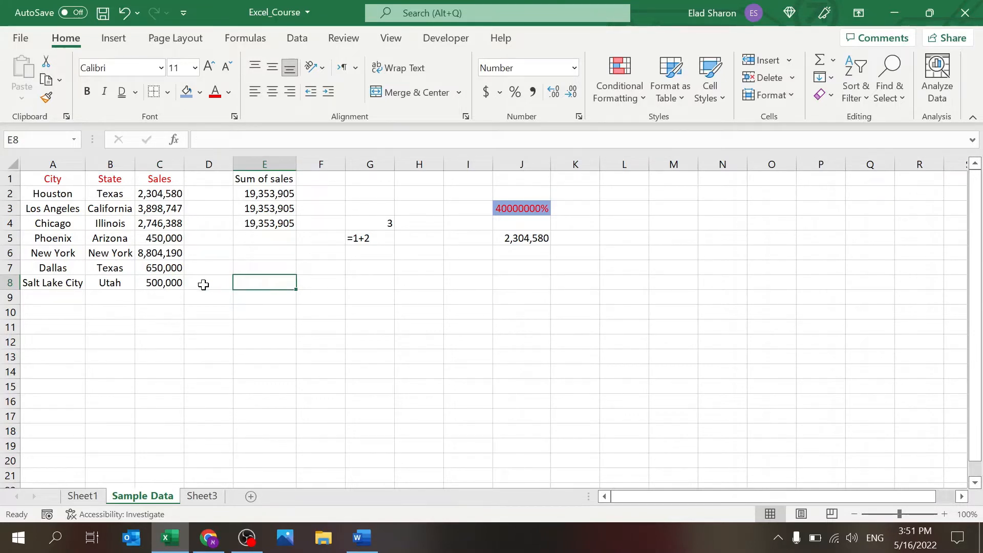
{"action": "left_click", "coordinate": [179, 285]}
{"action": "key", "text": "ctrl+c"}
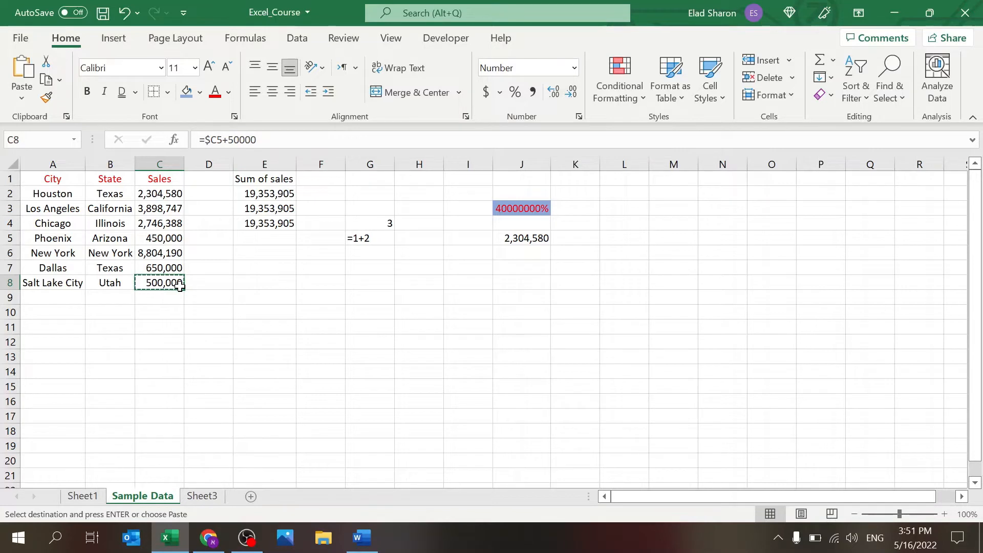
{"action": "left_click", "coordinate": [264, 279]}
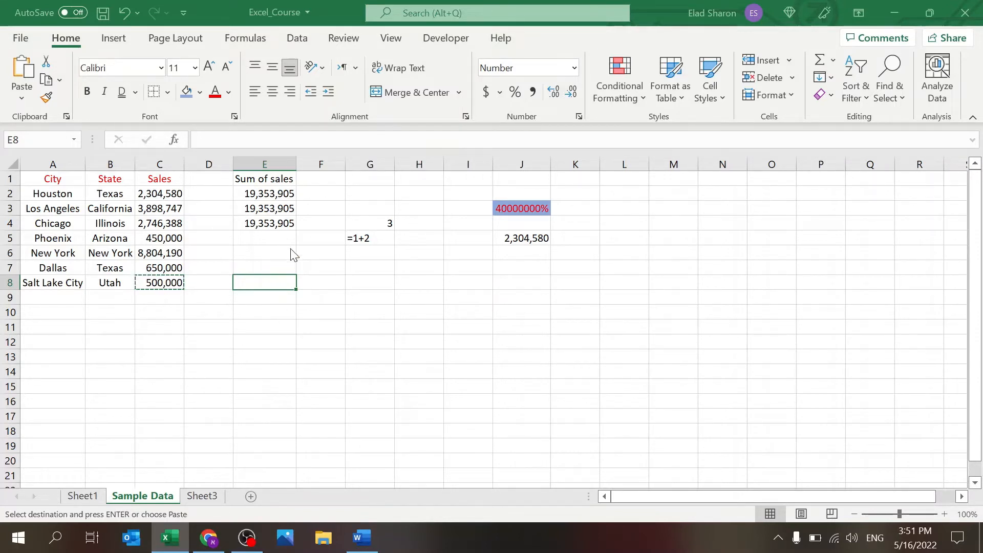
{"action": "key", "text": "Escape"}
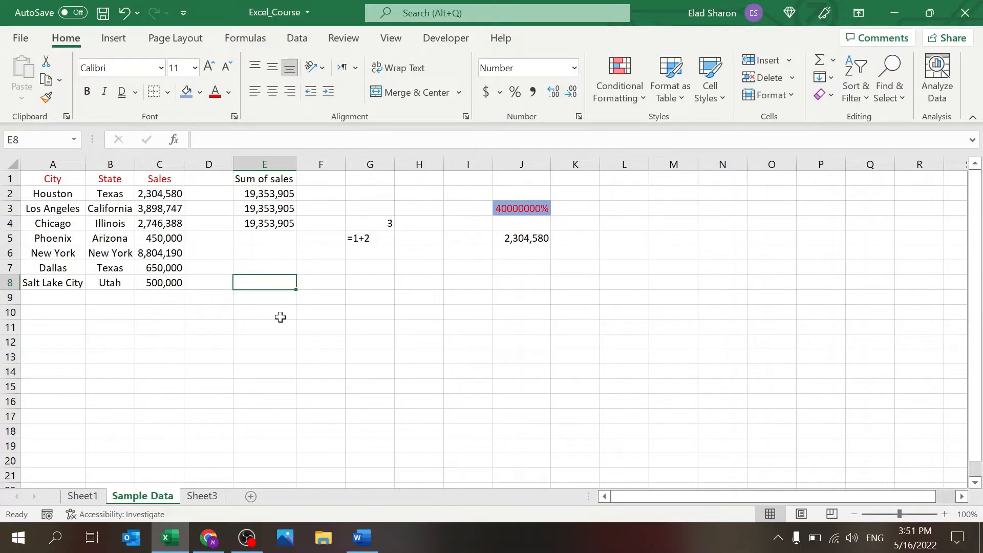
{"action": "left_click", "coordinate": [361, 535]}
{"action": "left_click", "coordinate": [360, 537]}
{"action": "left_click", "coordinate": [162, 283]}
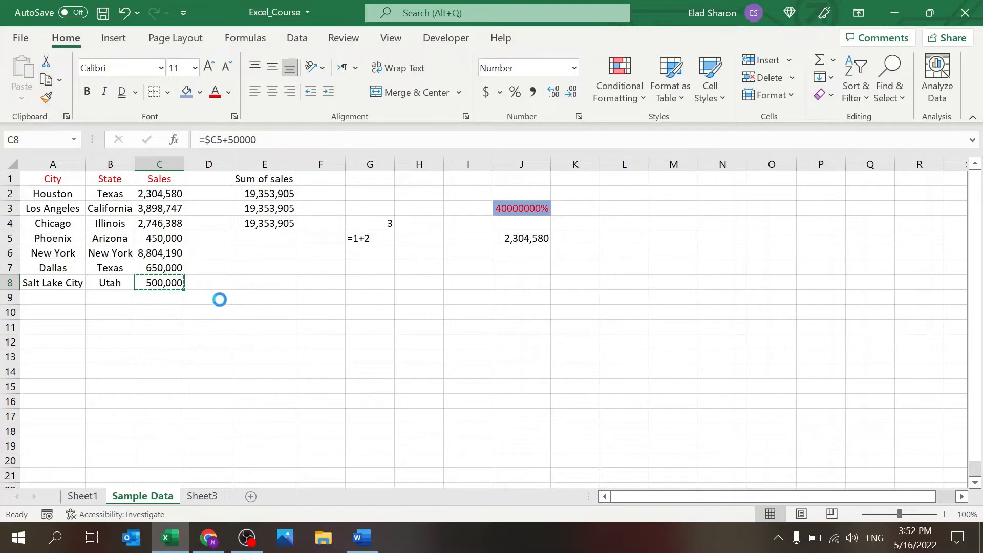
Step: Move Salt Lake City's 500,000 from C8 to G8 with cut and paste
{"action": "key", "text": "ctrl+x"}
{"action": "left_click", "coordinate": [369, 286]}
{"action": "key", "text": "Return"}
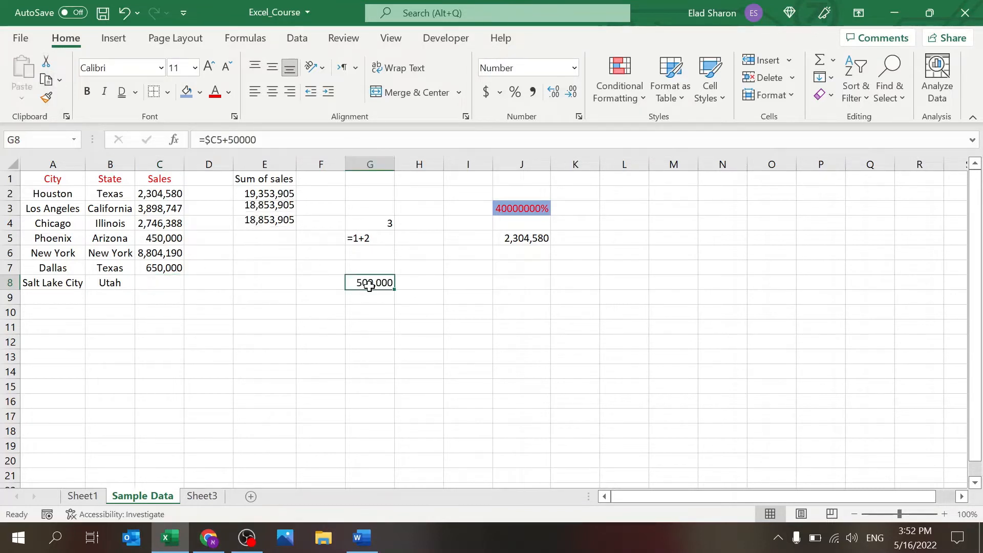
{"action": "left_click", "coordinate": [161, 282]}
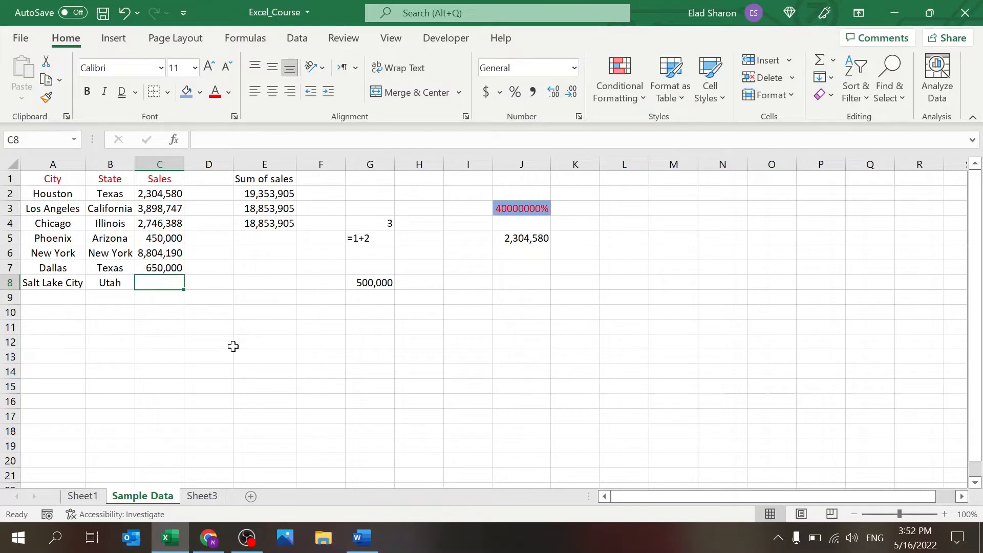
{"action": "left_click", "coordinate": [358, 283]}
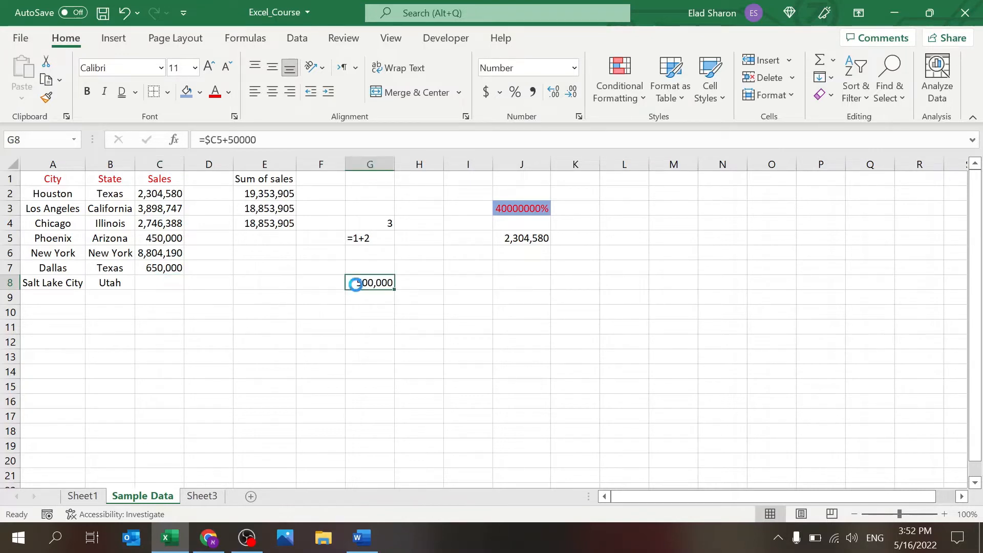
Step: Put G8's 500,000 back into C8, then move it on to H8, leaving C8 empty
{"action": "key", "text": "ctrl+x"}
{"action": "left_click", "coordinate": [165, 281]}
{"action": "key", "text": "Return"}
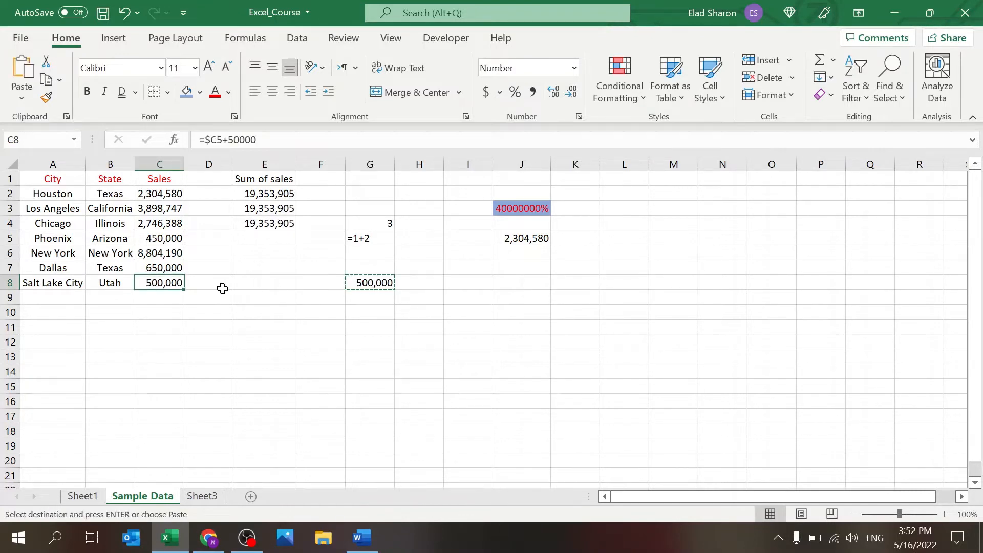
{"action": "key", "text": "ctrl+c"}
{"action": "left_click", "coordinate": [436, 286]}
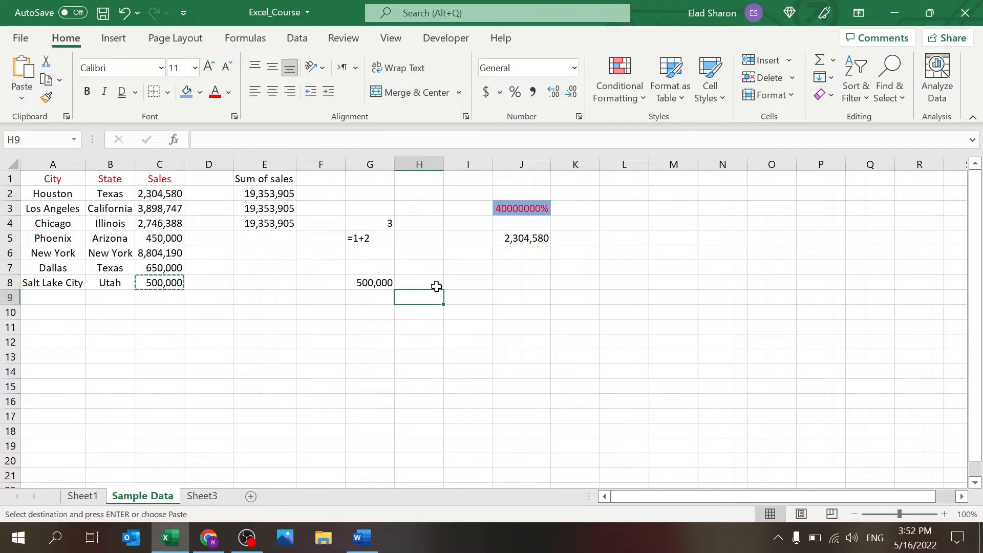
{"action": "key", "text": "Return"}
{"action": "left_click", "coordinate": [173, 286]}
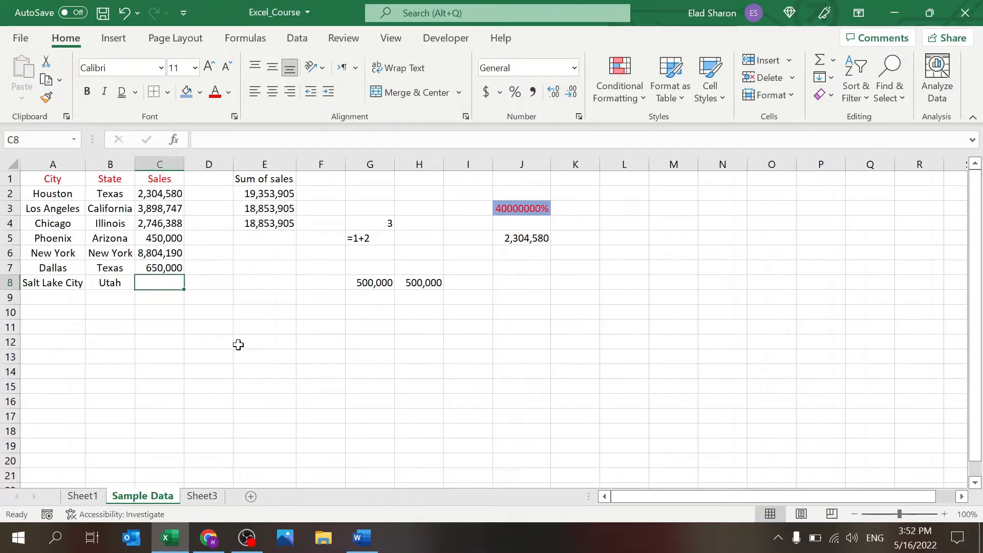
Step: Copy the City, State and Sales table A1:C8 and paste a copy at L1
{"action": "left_click", "coordinate": [50, 163]}
{"action": "left_click", "coordinate": [55, 180]}
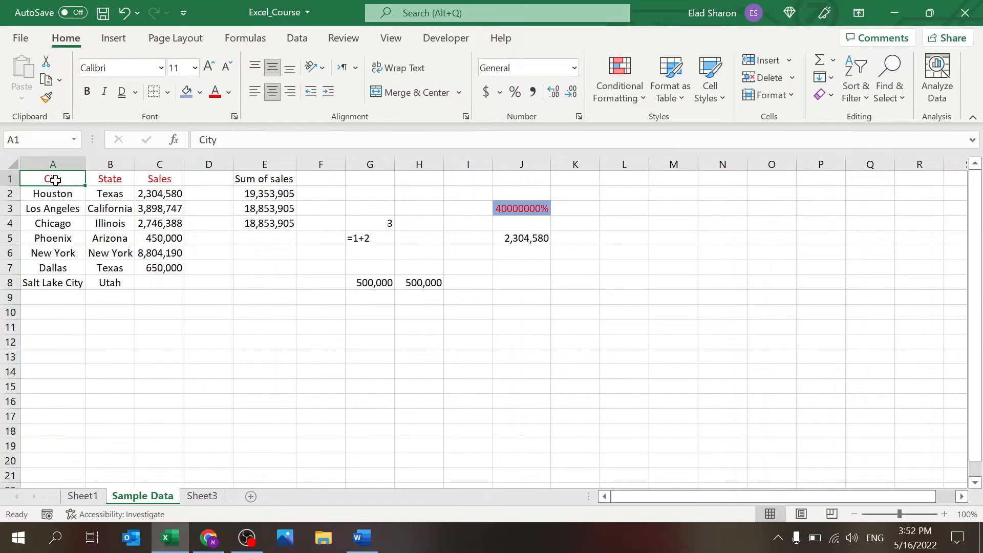
{"action": "left_click_drag", "start_coordinate": [55, 180], "coordinate": [156, 283]}
{"action": "key", "text": "ctrl+c"}
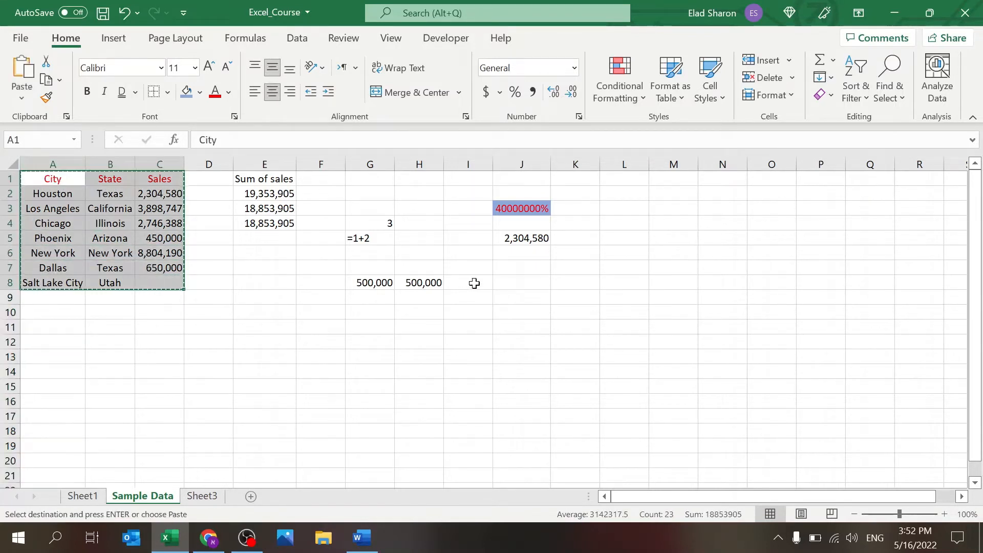
{"action": "left_click", "coordinate": [621, 179]}
{"action": "key", "text": "ctrl+v"}
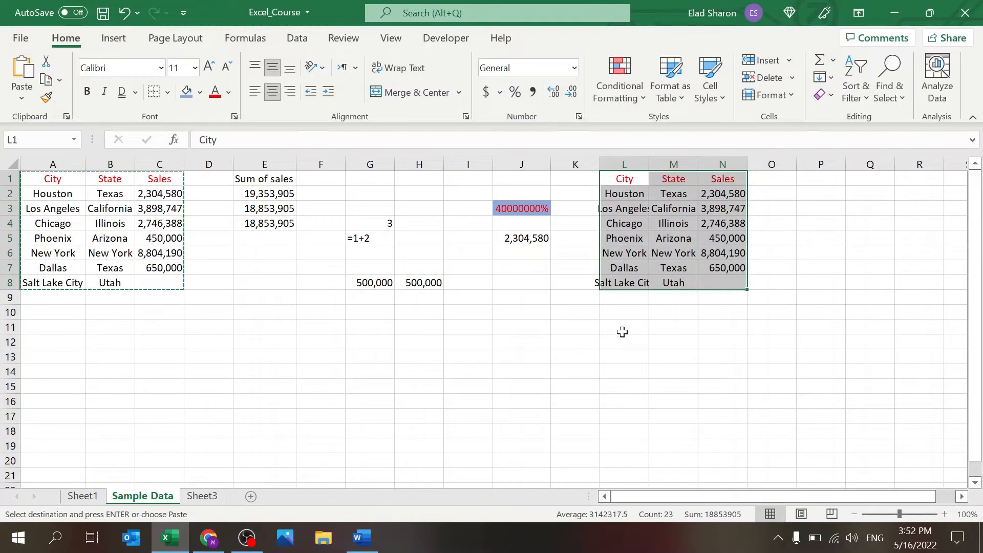
Step: Move the L1:N8 copy to cell A1 of Sheet3, then return to Sample Data
{"action": "key", "text": "ctrl+c"}
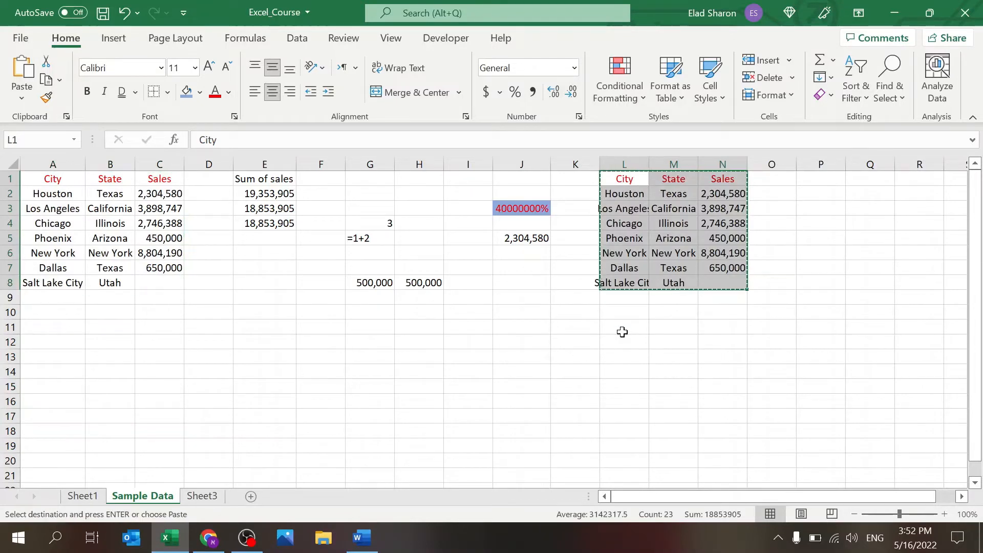
{"action": "left_click", "coordinate": [194, 497]}
{"action": "left_click", "coordinate": [63, 174]}
{"action": "key", "text": "Return"}
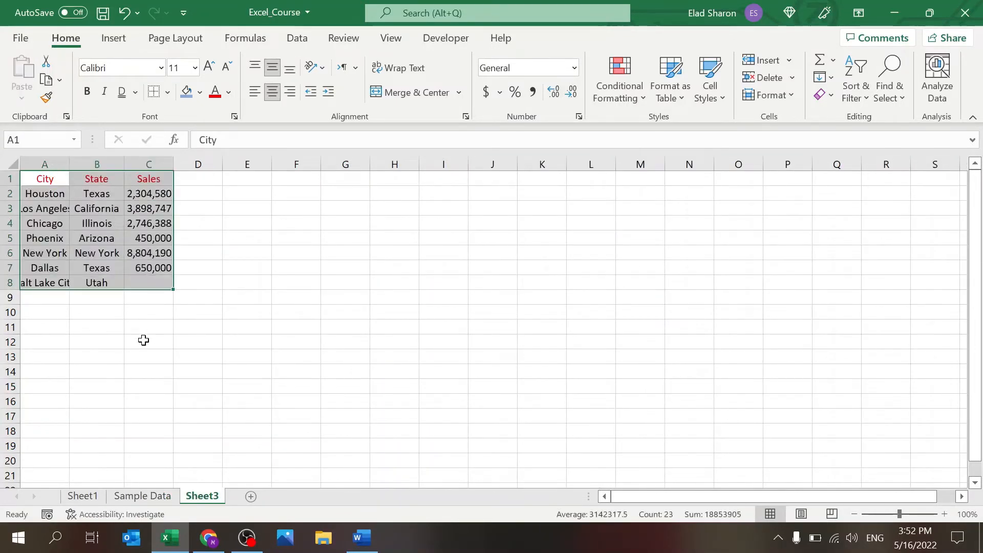
{"action": "left_click", "coordinate": [144, 343]}
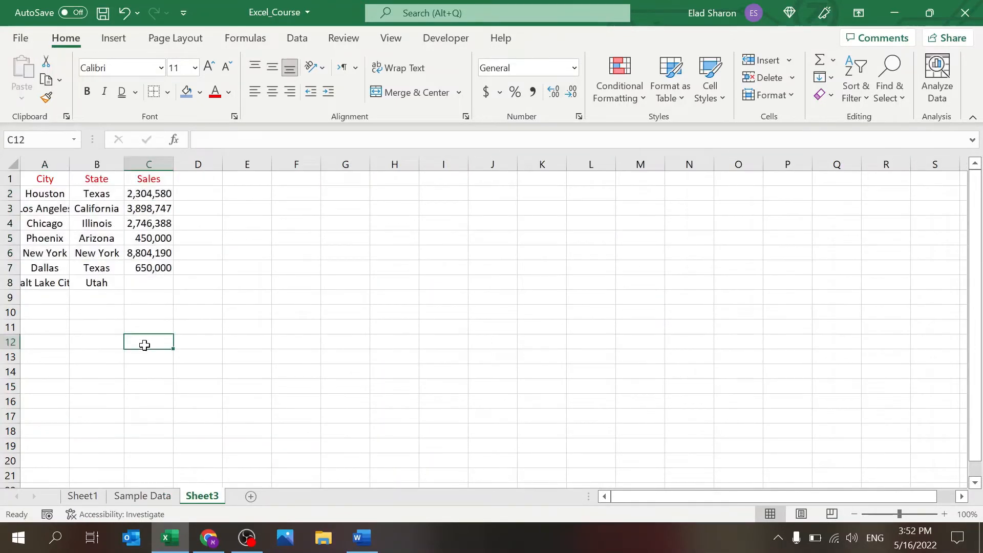
{"action": "left_click", "coordinate": [134, 496]}
{"action": "left_click", "coordinate": [264, 369]}
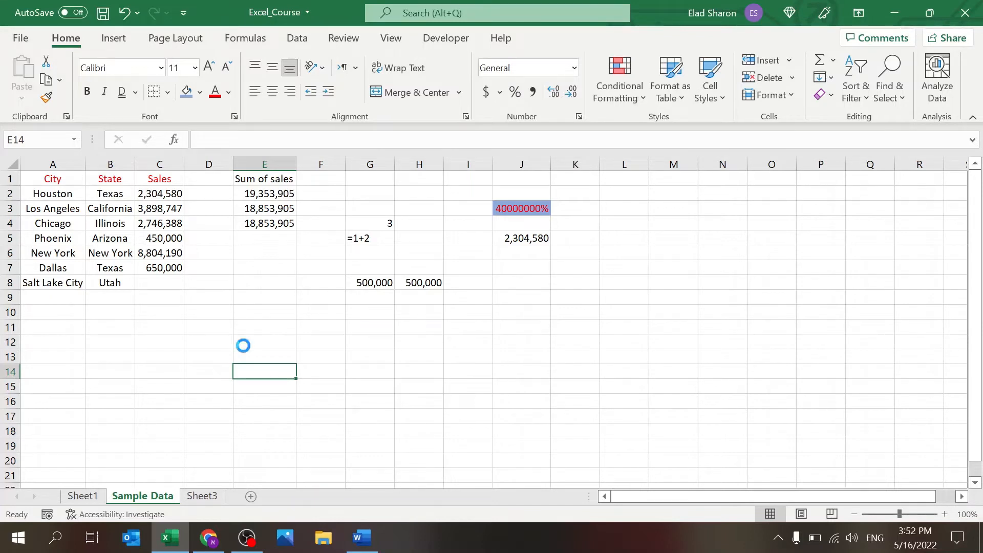
Step: Clear the contents of E1:J12 on Sample Data
{"action": "key", "text": "ctrl+c"}
{"action": "left_click_drag", "start_coordinate": [243, 346], "coordinate": [516, 168]}
{"action": "key", "text": "Delete"}
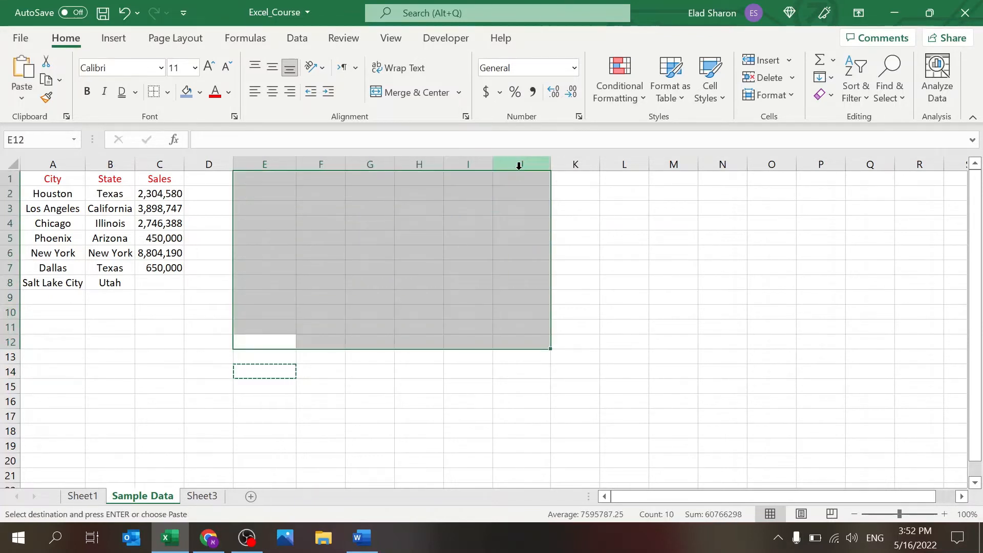
{"action": "key", "text": "Escape"}
{"action": "left_click", "coordinate": [259, 268]}
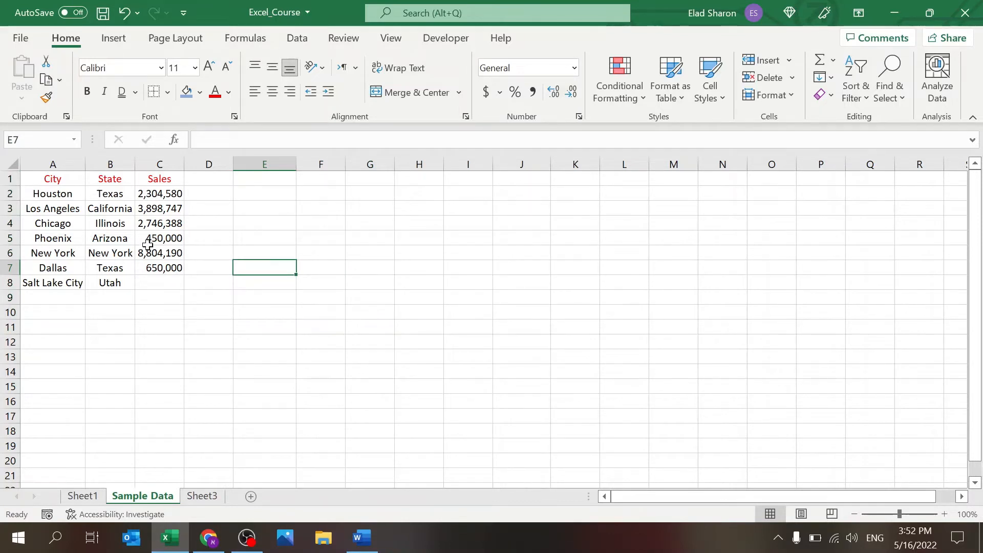
Step: Move the Sales values C1:C7 into column D, then undo it
{"action": "left_click_drag", "start_coordinate": [165, 180], "coordinate": [165, 271]}
{"action": "key", "text": "ctrl+c"}
{"action": "key", "text": "Right"}
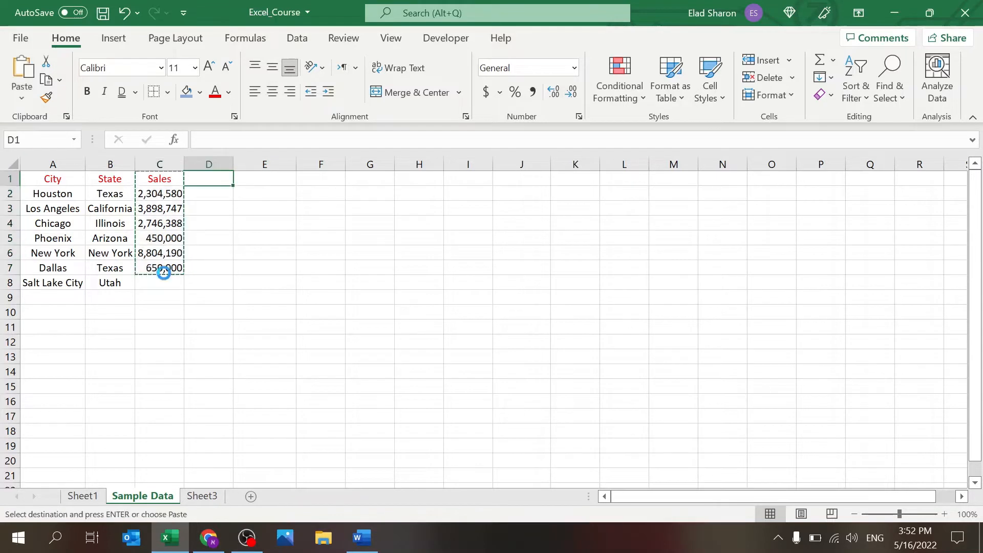
{"action": "key", "text": "ctrl+v"}
{"action": "key", "text": "ctrl+z"}
{"action": "left_click", "coordinate": [163, 272]}
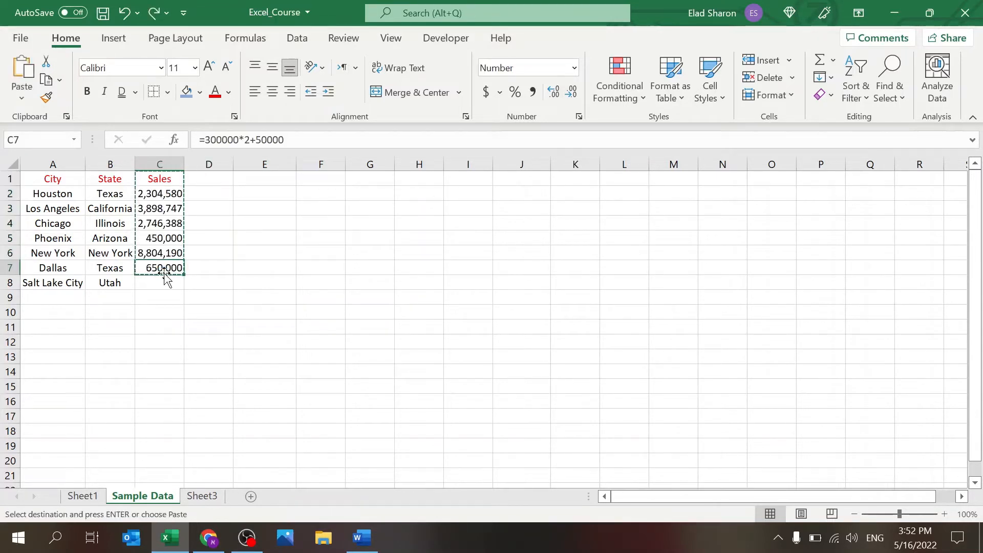
{"action": "key", "text": "Escape"}
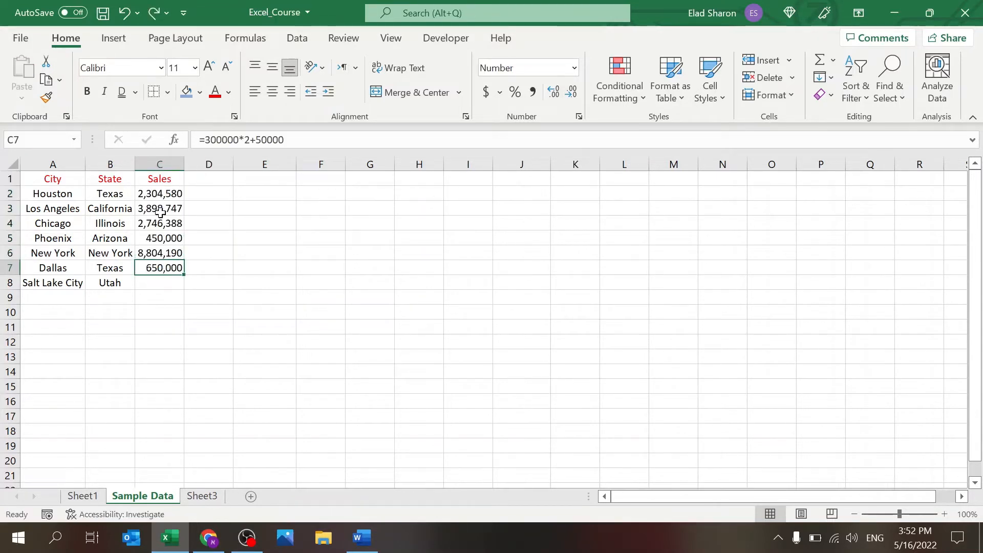
{"action": "left_click", "coordinate": [143, 160]}
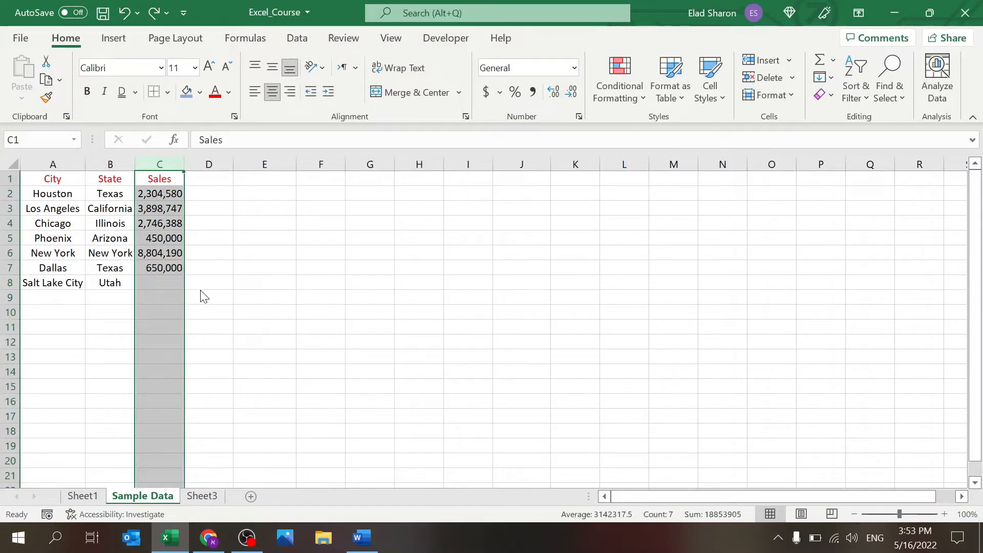
{"action": "key", "text": "ctrl+shift+plus"}
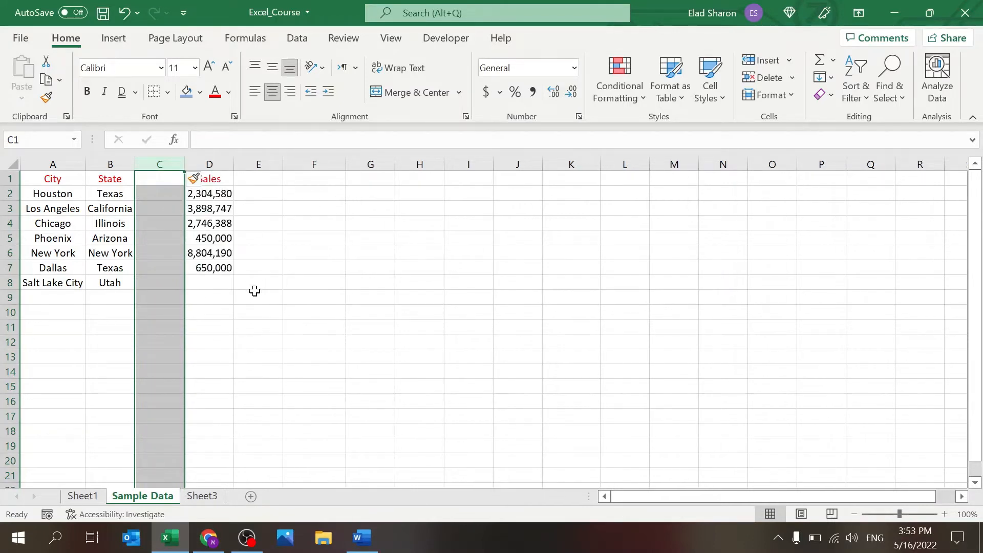
{"action": "key", "text": "ctrl+z"}
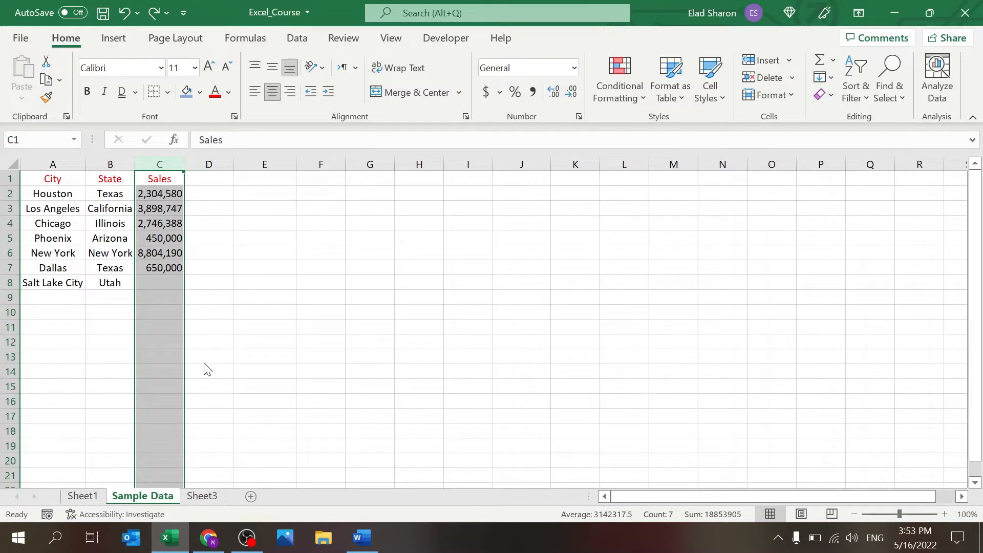
{"action": "key", "text": "ctrl+minus"}
{"action": "key", "text": "ctrl+z"}
{"action": "key", "text": "Delete"}
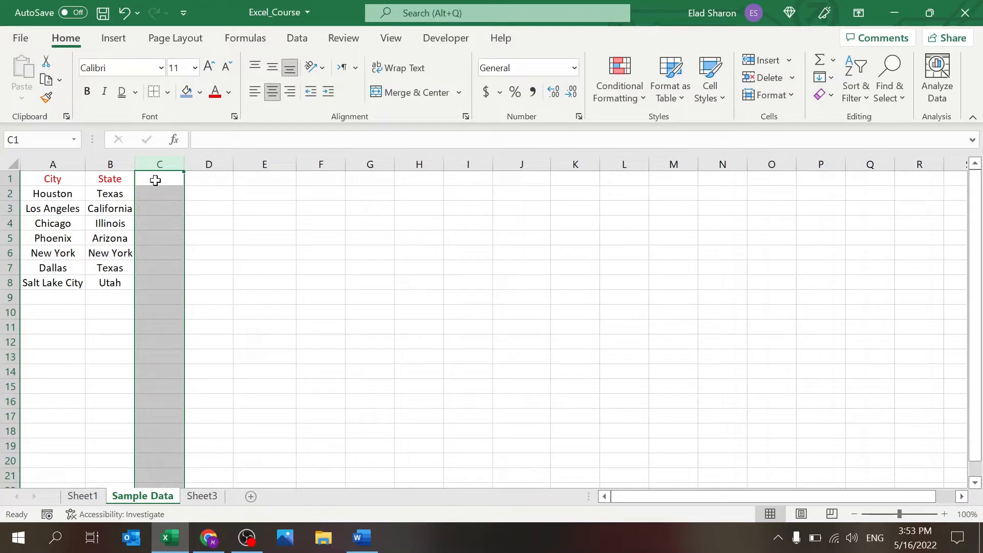
{"action": "key", "text": "ctrl+z"}
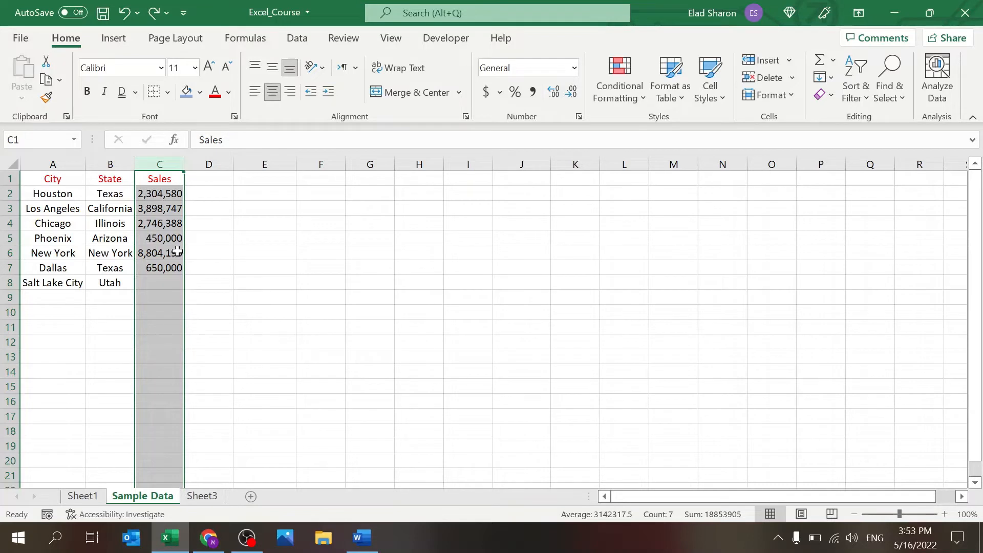
{"action": "left_click", "coordinate": [219, 190]}
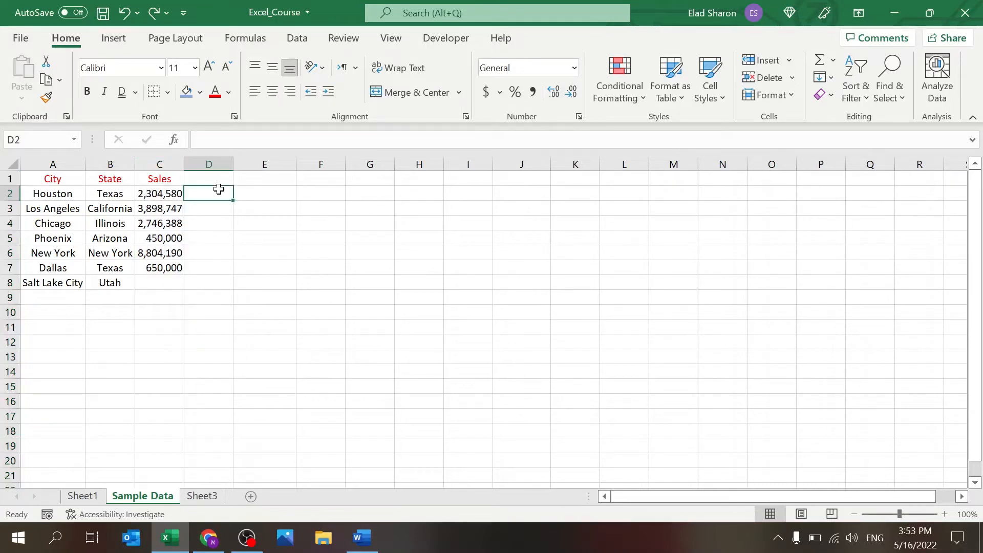
{"action": "left_click", "coordinate": [165, 194]}
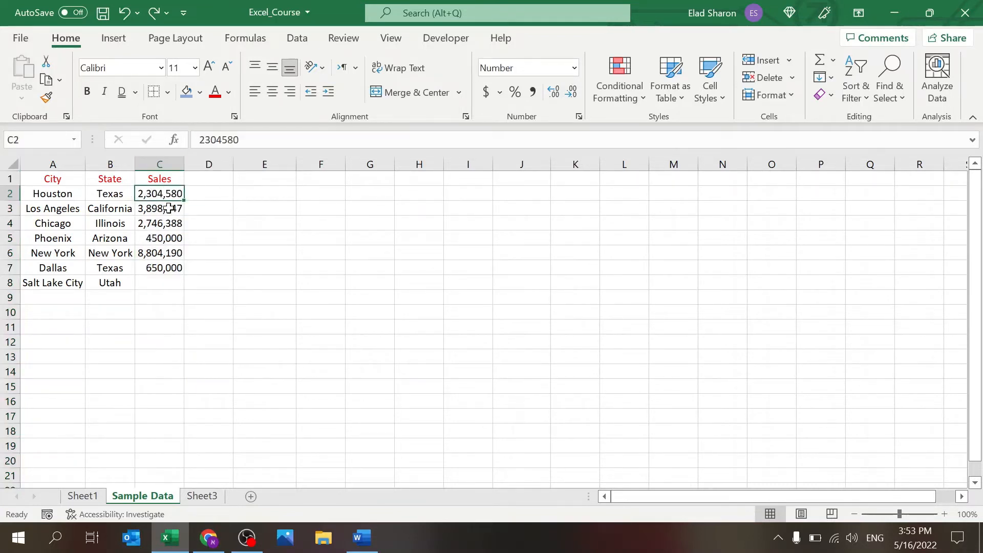
{"action": "left_click", "coordinate": [170, 154]}
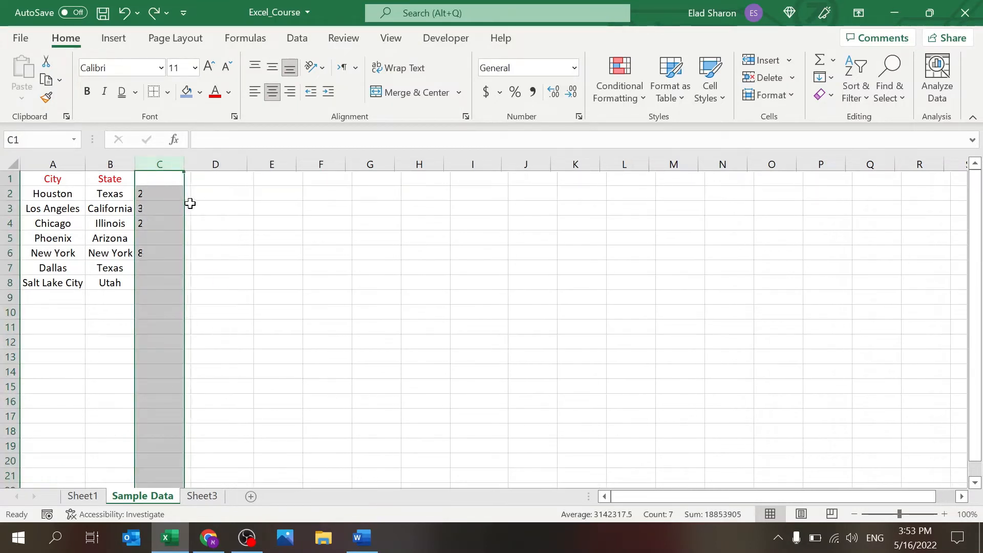
{"action": "key", "text": "Delete"}
{"action": "left_click", "coordinate": [169, 176]}
{"action": "type", "text": "sdf"}
{"action": "key", "text": "Return"}
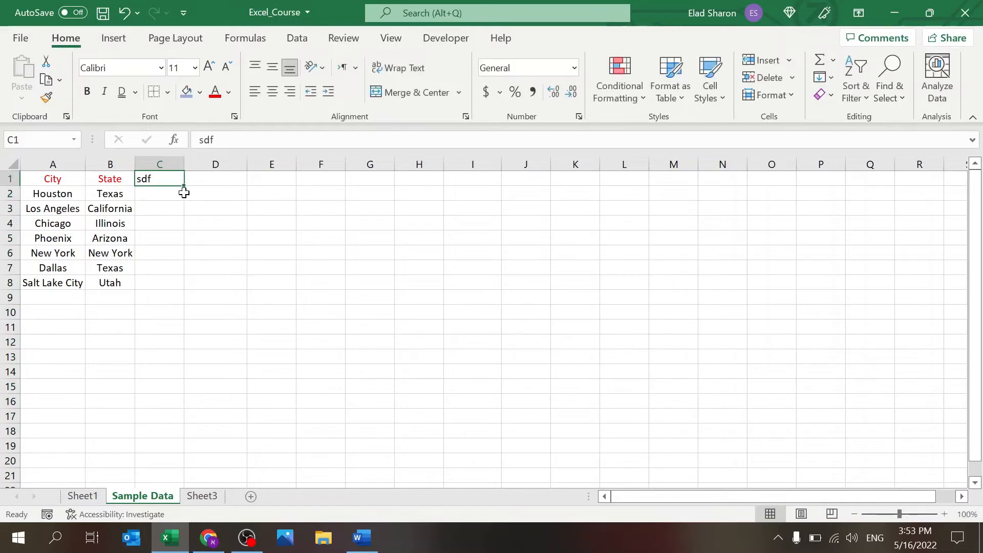
{"action": "key", "text": "ctrl+z"}
{"action": "key", "text": "ctrl+z"}
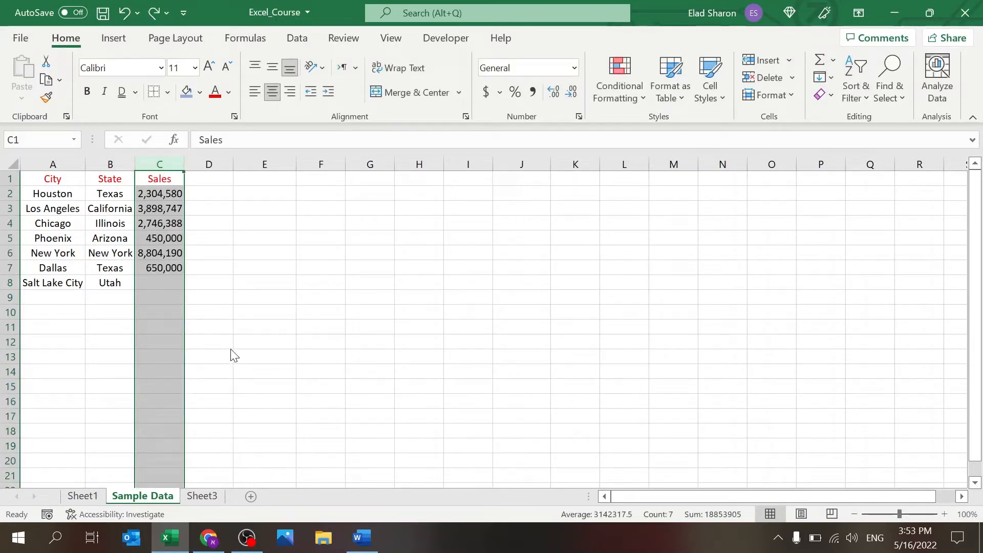
{"action": "key", "text": "Delete"}
{"action": "left_click", "coordinate": [174, 180]}
{"action": "type", "text": "z"}
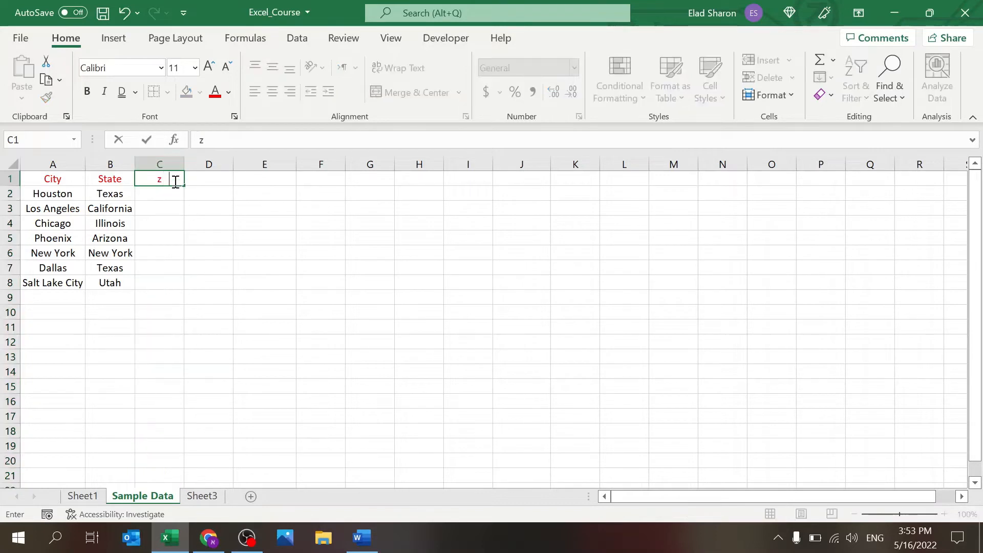
{"action": "key", "text": "Escape"}
{"action": "key", "text": "ctrl+z"}
{"action": "left_click", "coordinate": [222, 239]}
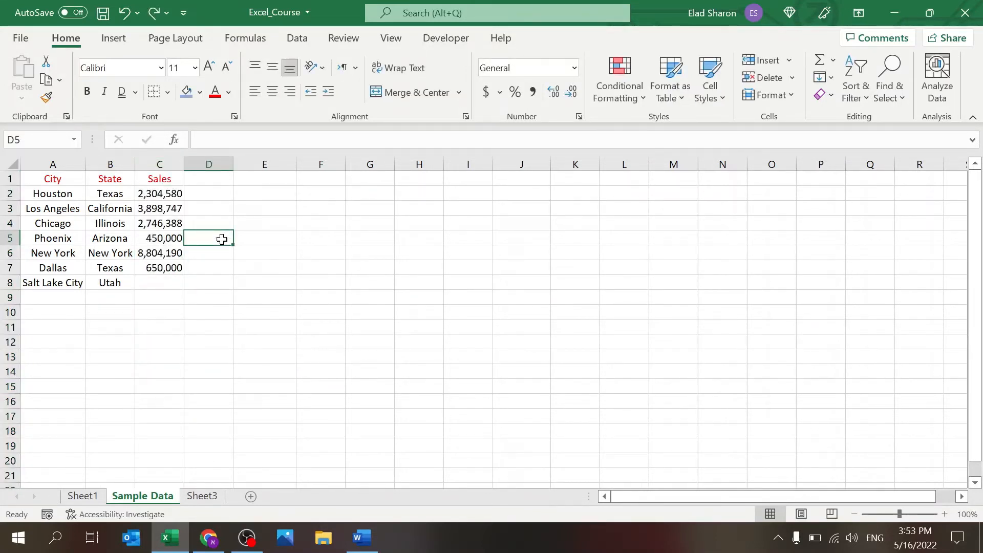
{"action": "left_click", "coordinate": [8, 222]}
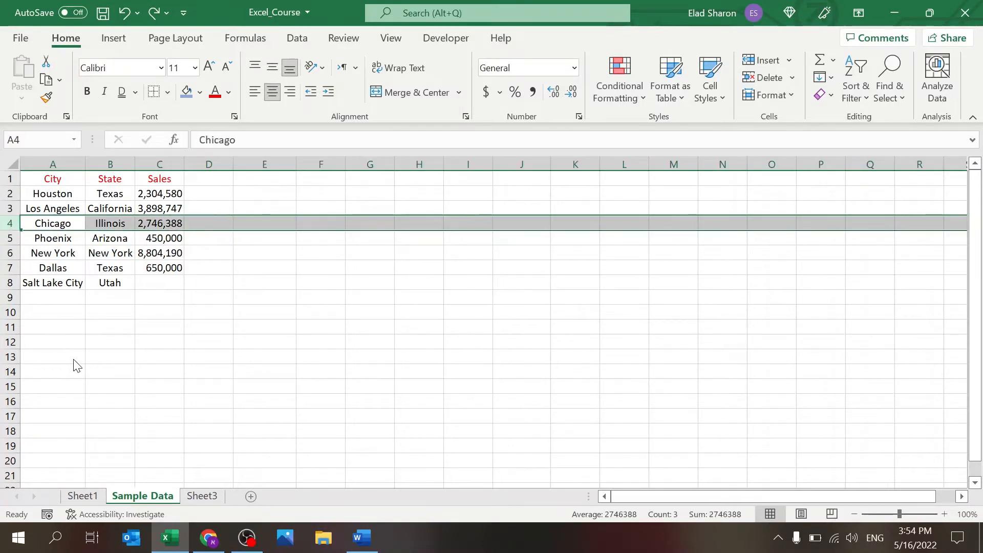
{"action": "key", "text": "ctrl+shift+plus"}
{"action": "key", "text": "ctrl+z"}
{"action": "left_click", "coordinate": [148, 317]}
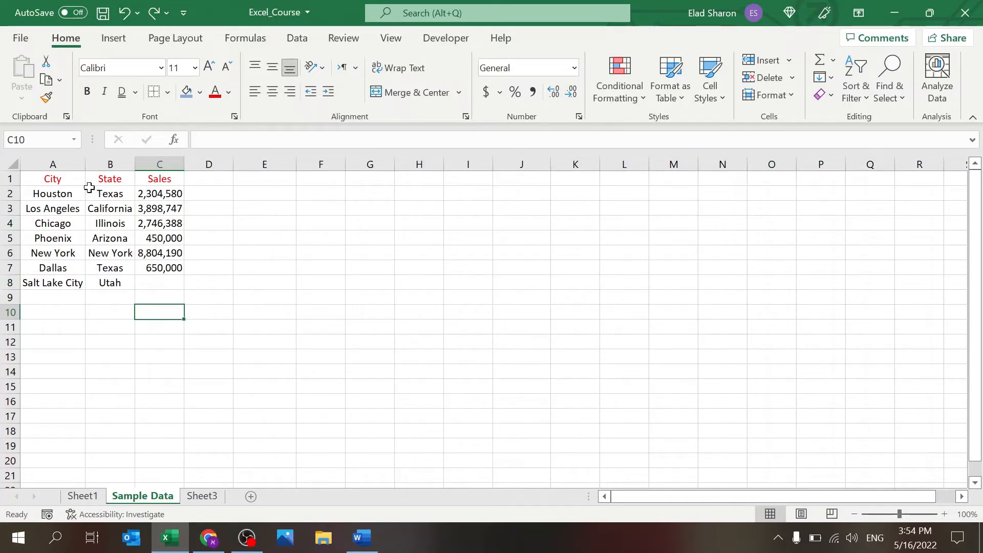
{"action": "left_click", "coordinate": [151, 220]}
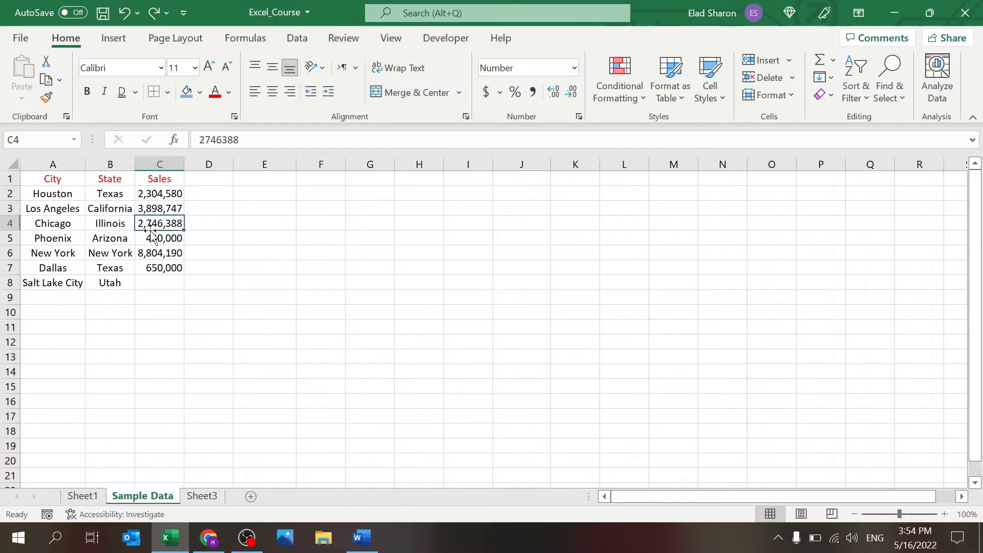
{"action": "left_click_drag", "start_coordinate": [59, 272], "coordinate": [150, 267]}
{"action": "left_click", "coordinate": [150, 267]}
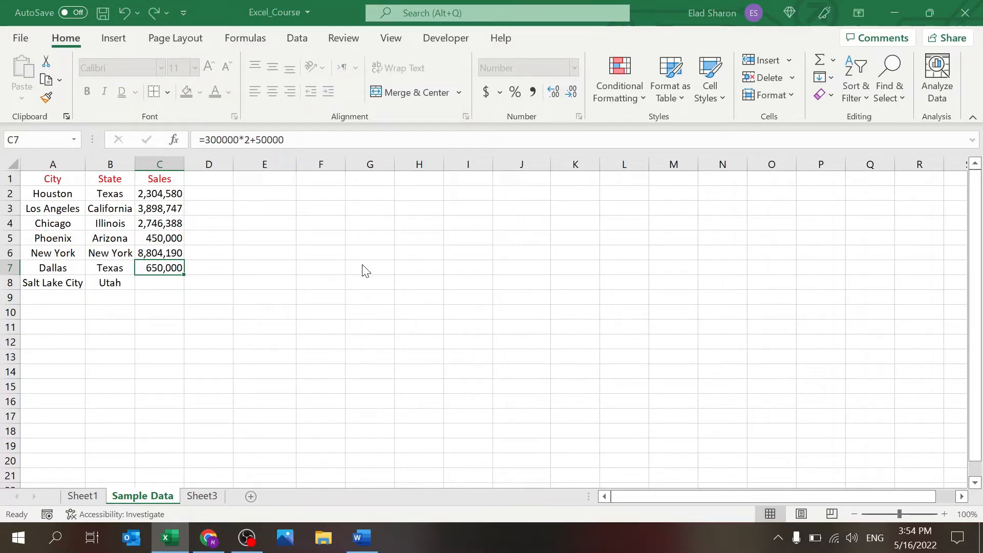
{"action": "left_click", "coordinate": [342, 334]}
{"action": "key", "text": "ctrl+z"}
{"action": "left_click", "coordinate": [322, 331]}
{"action": "key", "text": "ctrl+z"}
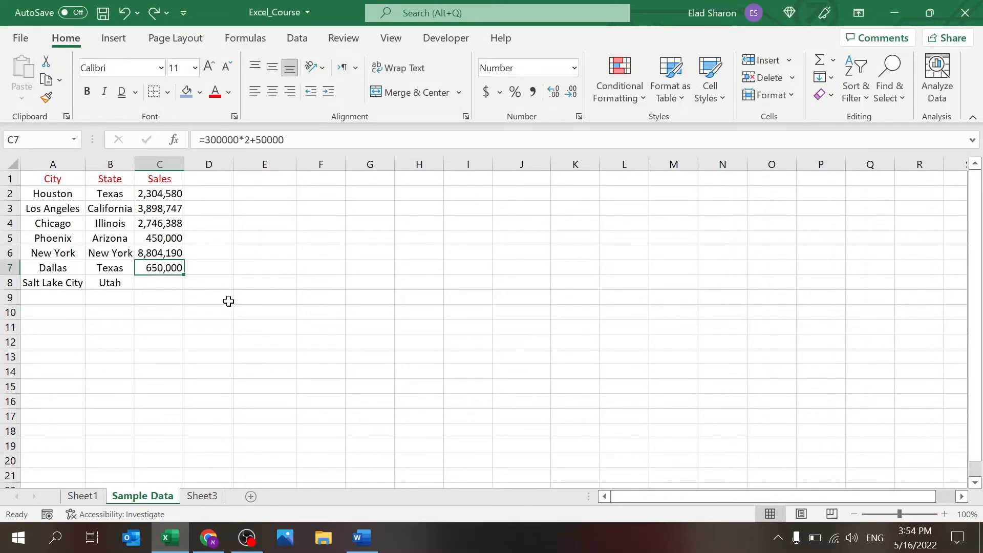
{"action": "left_click", "coordinate": [228, 300]}
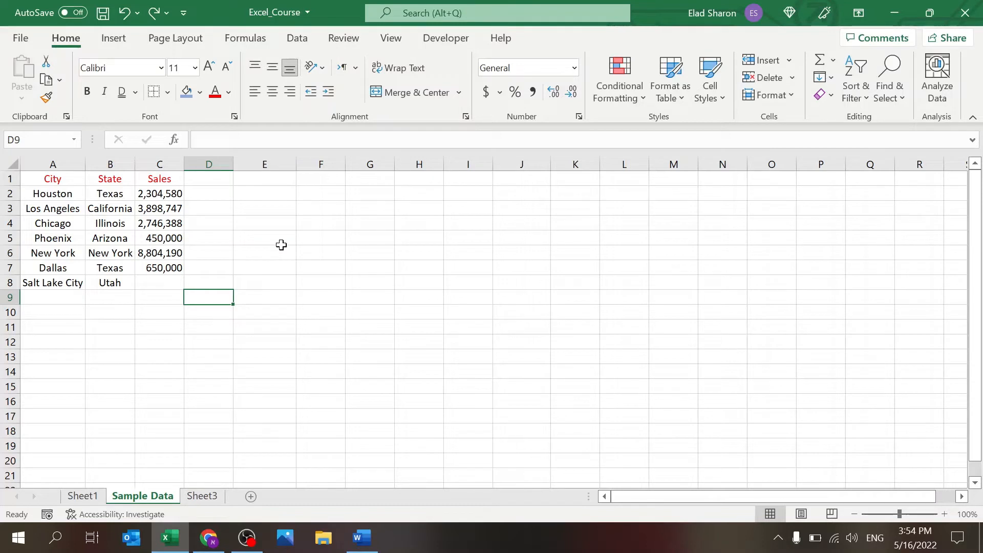
{"action": "left_click", "coordinate": [148, 164]}
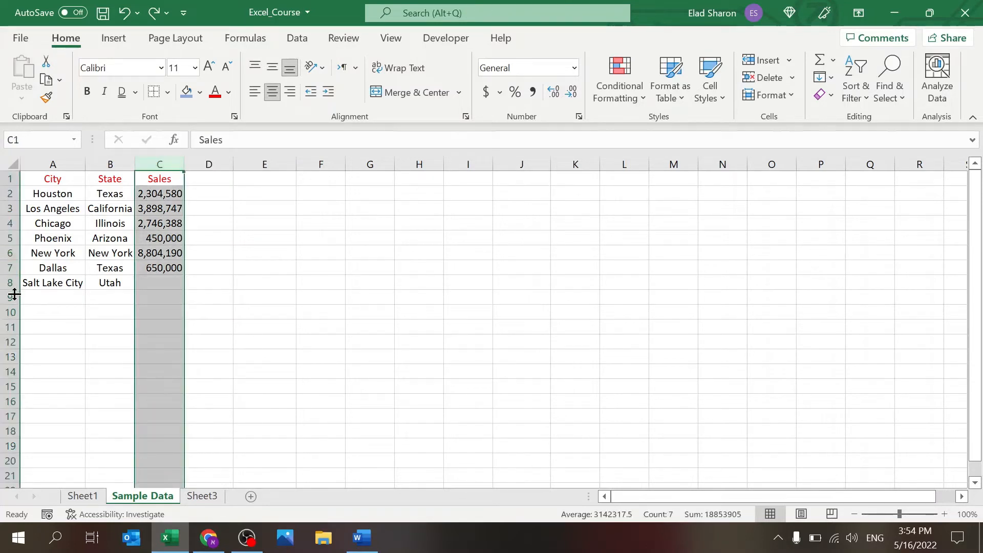
{"action": "left_click", "coordinate": [255, 328]}
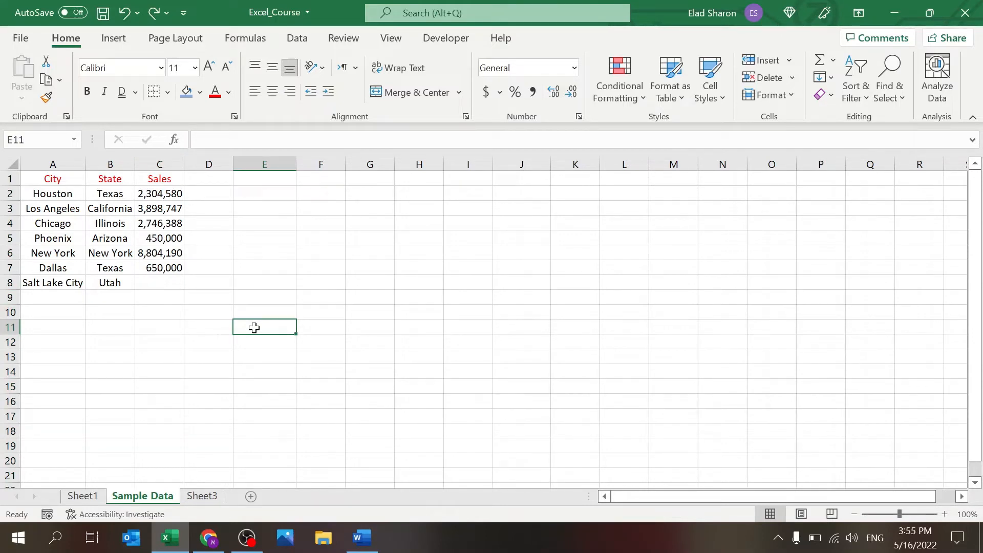
{"action": "left_click", "coordinate": [367, 538]}
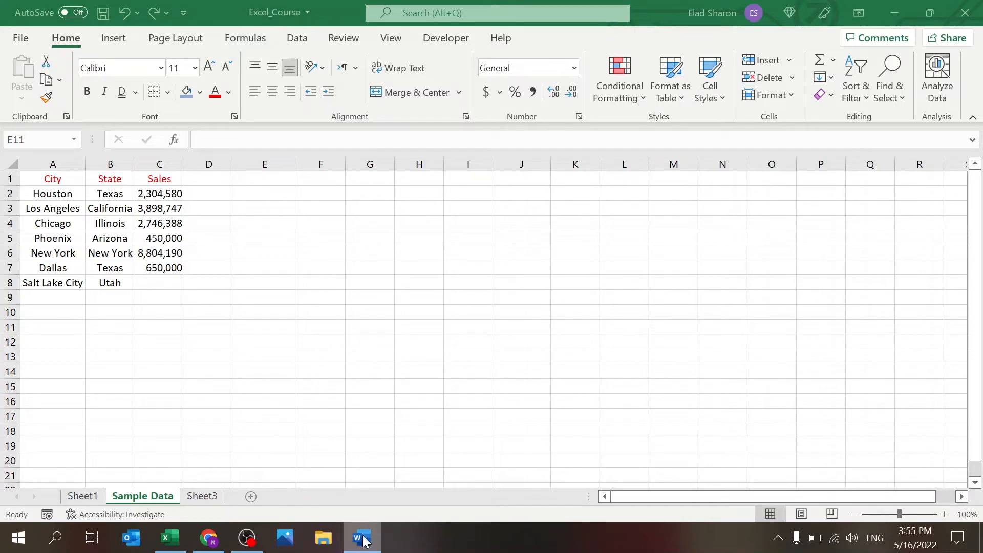
{"action": "left_click", "coordinate": [377, 404]}
{"action": "left_click", "coordinate": [355, 524]}
{"action": "left_click", "coordinate": [325, 338]}
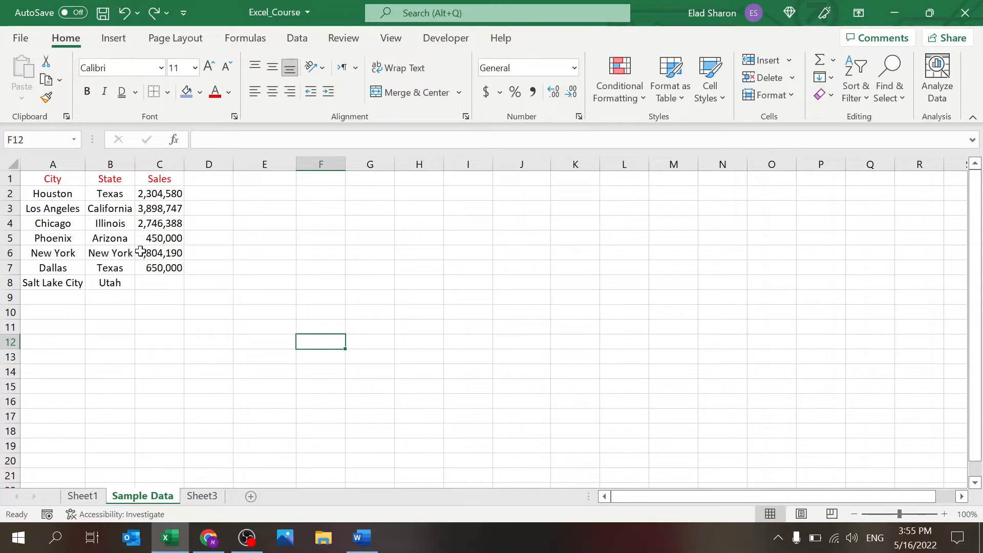
Step: Enter the formula =C7*2 in Salt Lake City's sales cell C8
{"action": "left_click", "coordinate": [148, 283]}
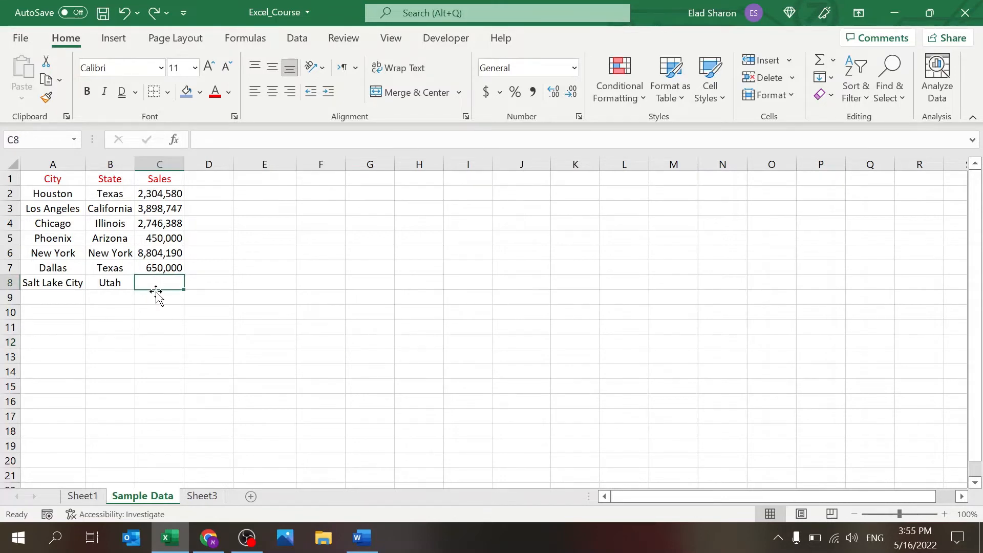
{"action": "double_click", "coordinate": [155, 286]}
{"action": "type", "text": "=C7*2"}
{"action": "key", "text": "Return"}
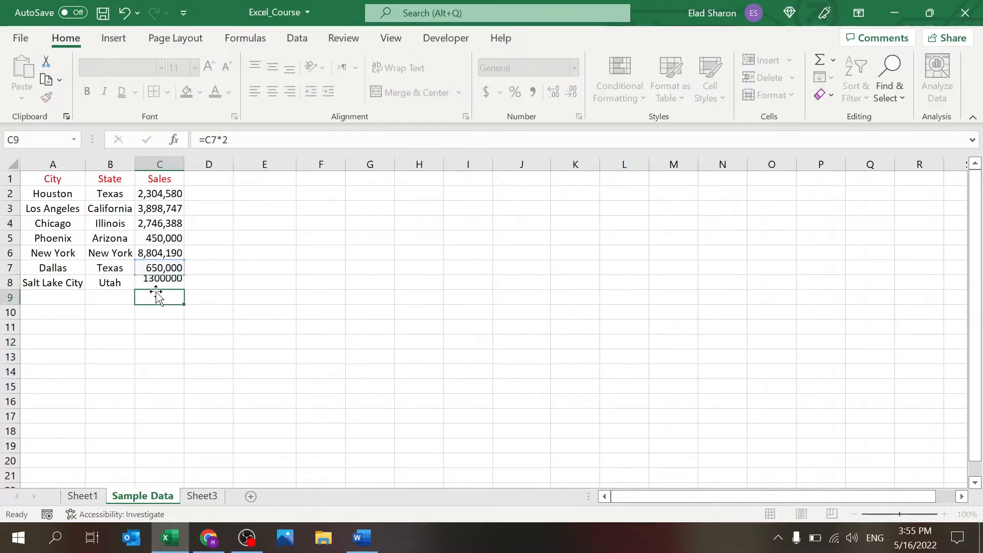
Step: Copy C7's number format onto C8 with Format Painter so it reads 1,300,000
{"action": "left_click", "coordinate": [169, 267]}
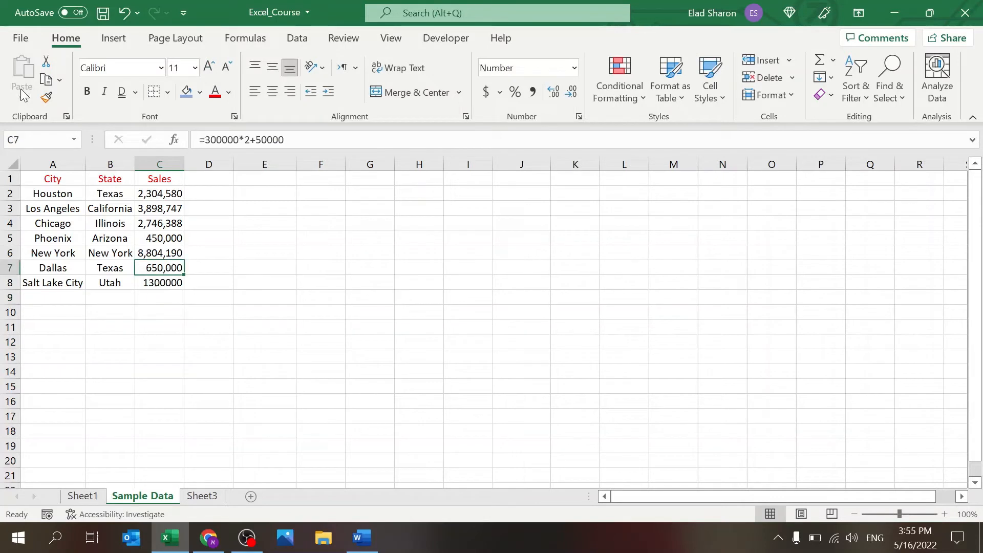
{"action": "left_click", "coordinate": [45, 96]}
{"action": "left_click", "coordinate": [159, 285]}
{"action": "left_click", "coordinate": [161, 330]}
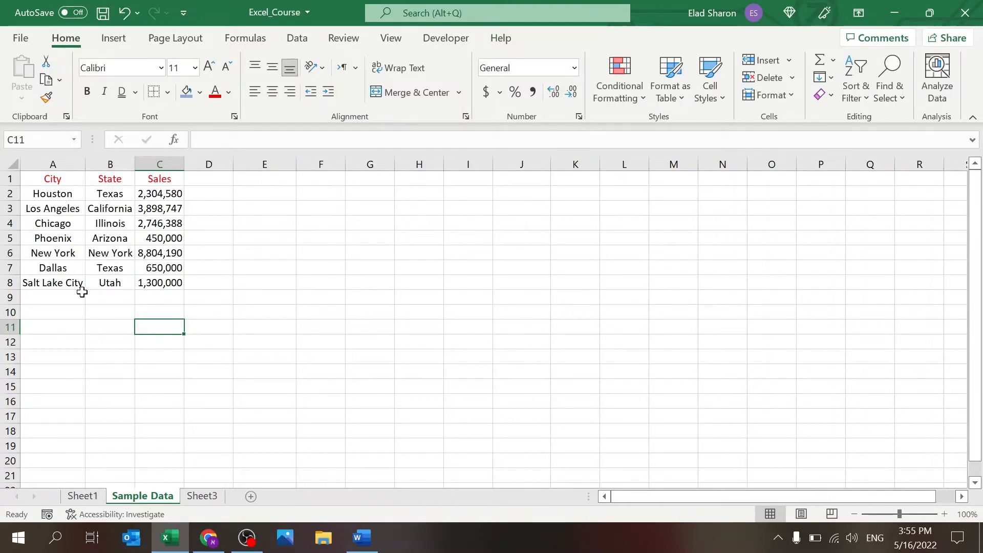
{"action": "left_click_drag", "start_coordinate": [59, 178], "coordinate": [165, 279]}
{"action": "left_click", "coordinate": [384, 237]}
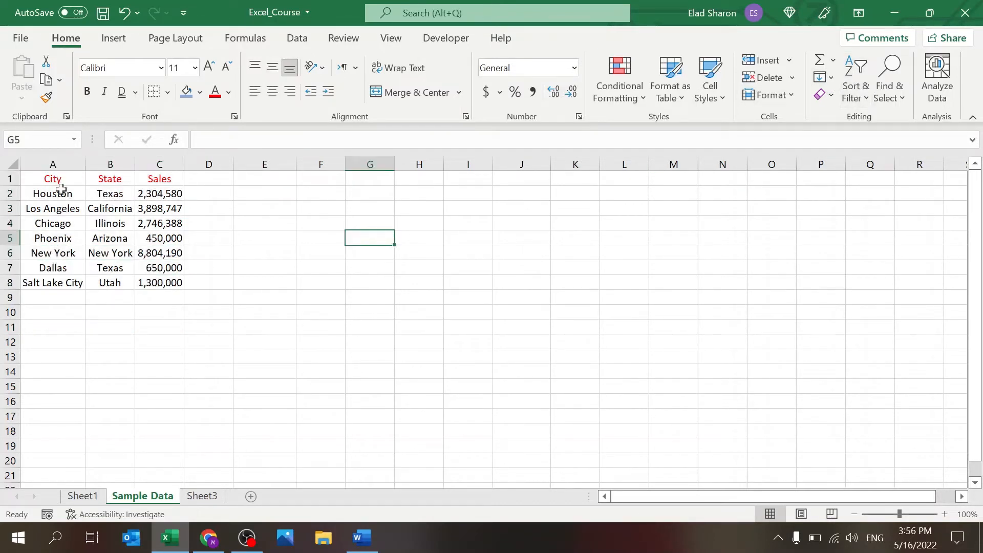
Step: Select the table A1:C8 and turn on Filter from the Data ribbon
{"action": "left_click_drag", "start_coordinate": [51, 178], "coordinate": [156, 282]}
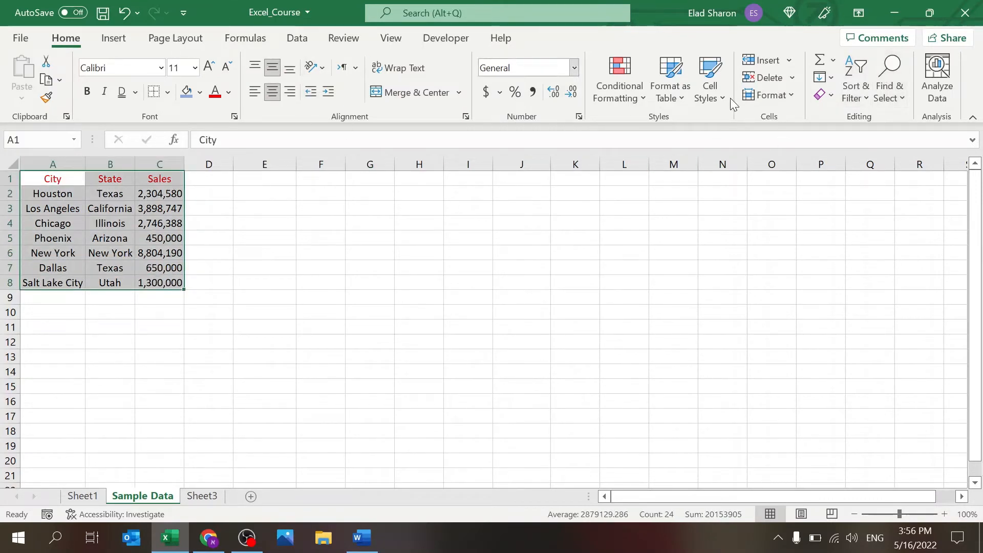
{"action": "left_click", "coordinate": [298, 39]}
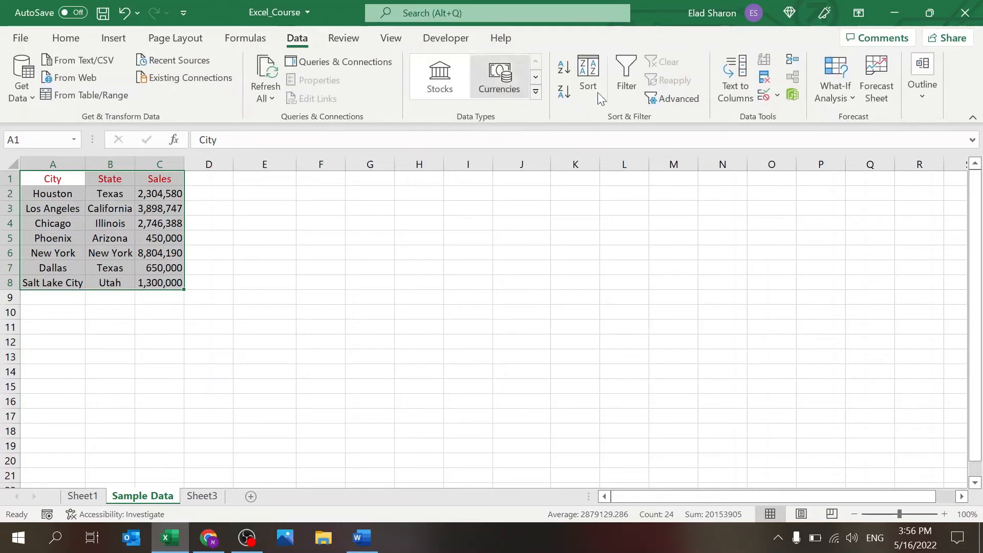
{"action": "left_click", "coordinate": [630, 92]}
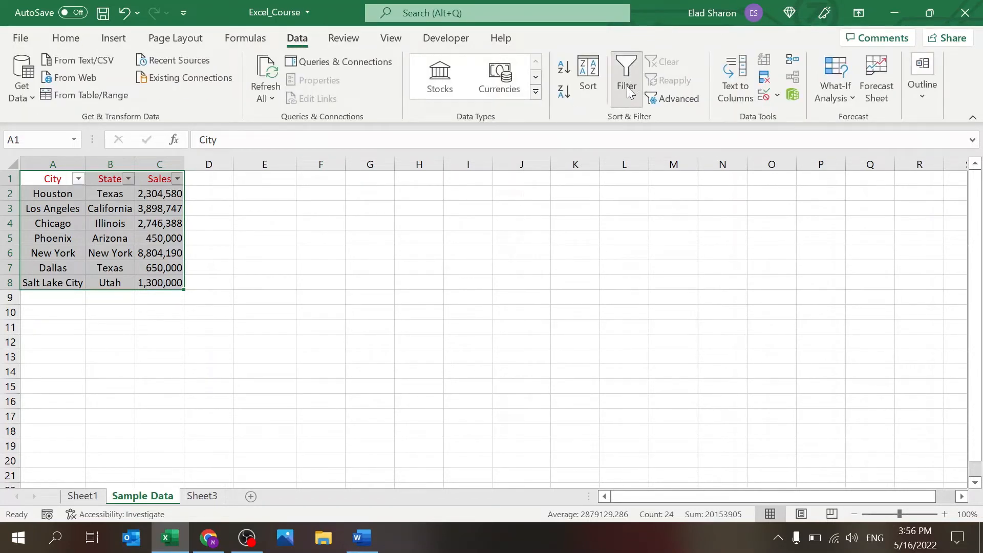
{"action": "left_click", "coordinate": [286, 222]}
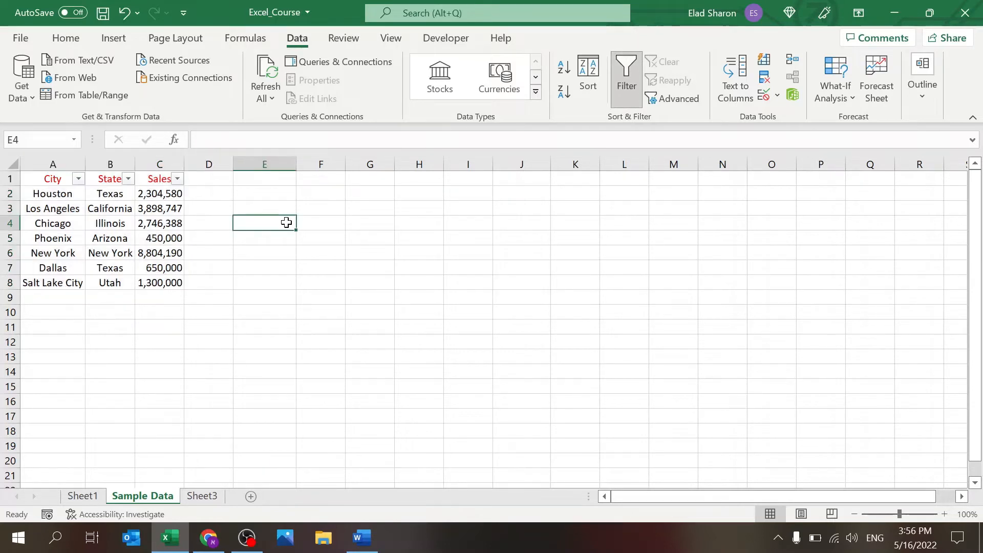
Step: Toggle filtering off and on from several header selections, finally leaving it on
{"action": "left_click", "coordinate": [627, 82]}
{"action": "left_click", "coordinate": [9, 178]}
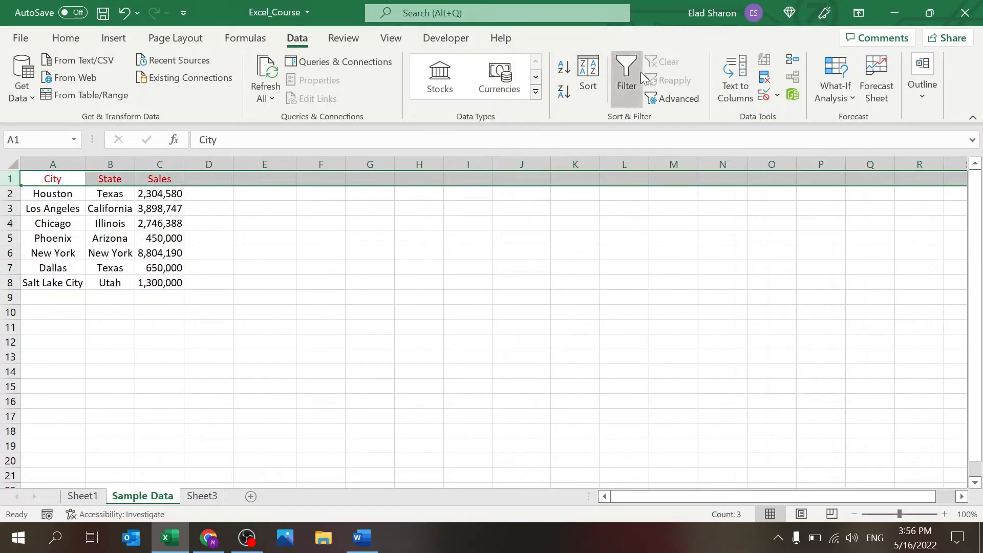
{"action": "left_click", "coordinate": [639, 76]}
{"action": "left_click", "coordinate": [640, 76]}
{"action": "left_click", "coordinate": [150, 179]}
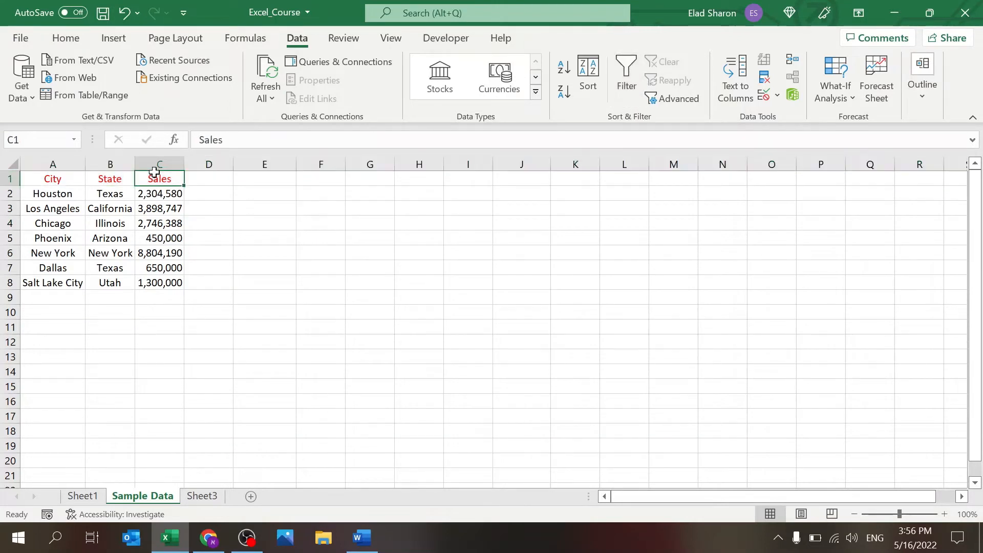
{"action": "left_click", "coordinate": [618, 91]}
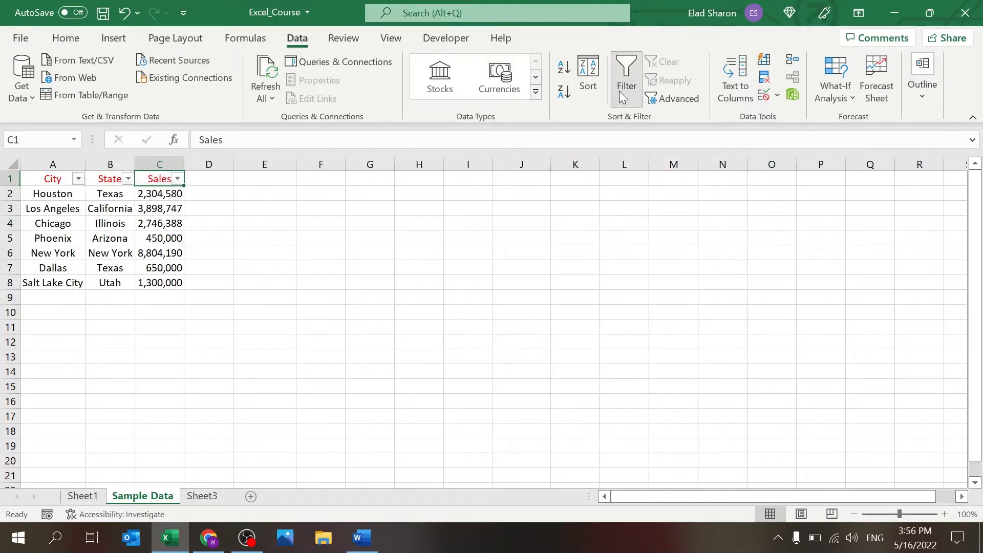
{"action": "left_click", "coordinate": [619, 91]}
{"action": "left_click", "coordinate": [161, 164]}
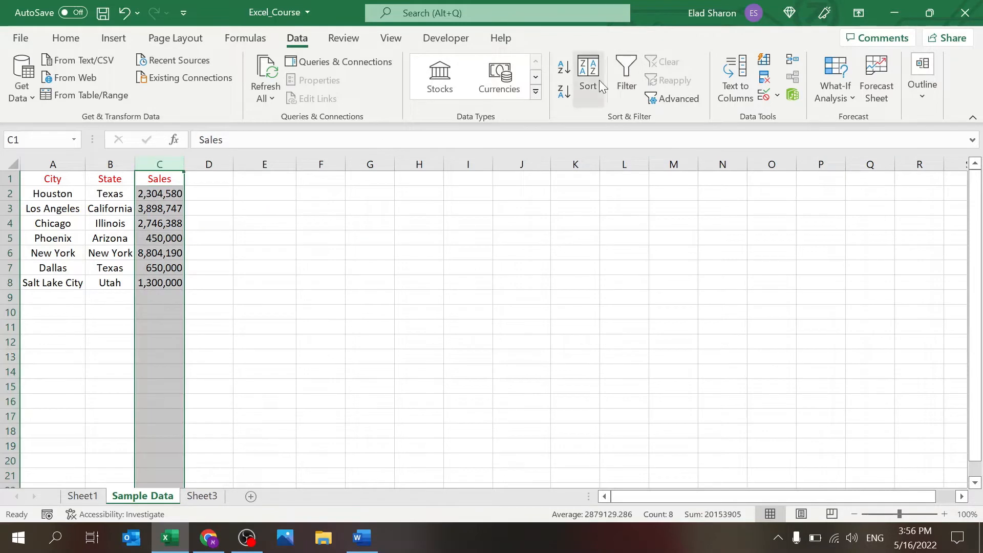
{"action": "left_click", "coordinate": [626, 79]}
{"action": "left_click", "coordinate": [626, 79]}
{"action": "left_click", "coordinate": [110, 180]}
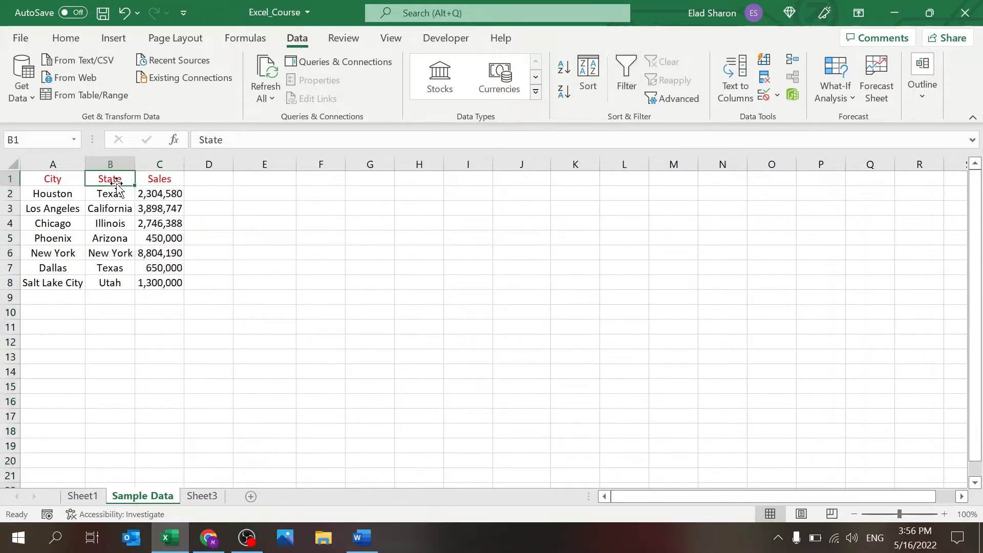
{"action": "left_click", "coordinate": [627, 79]}
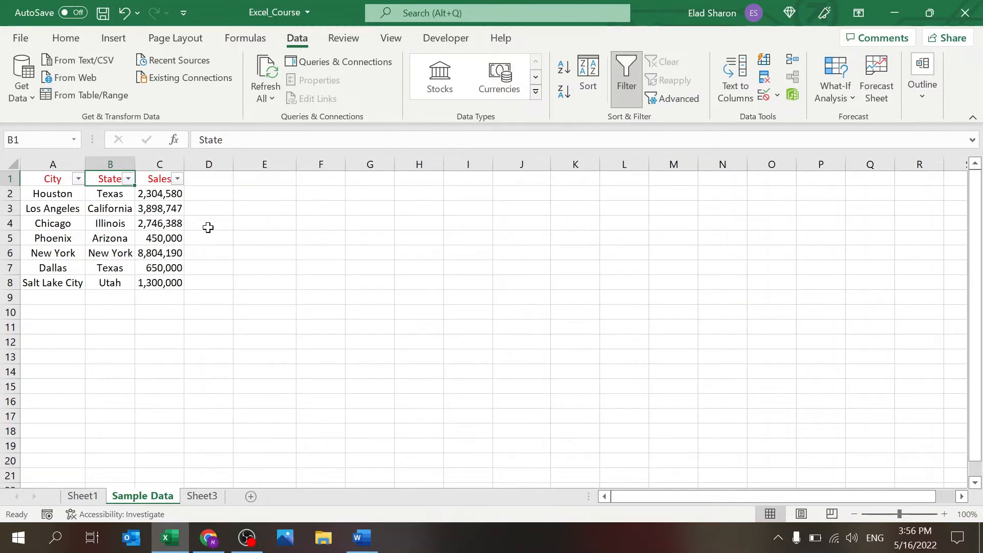
Step: Sort the table by Sales largest to smallest, then smallest to largest
{"action": "left_click", "coordinate": [180, 179]}
{"action": "left_click", "coordinate": [278, 205]}
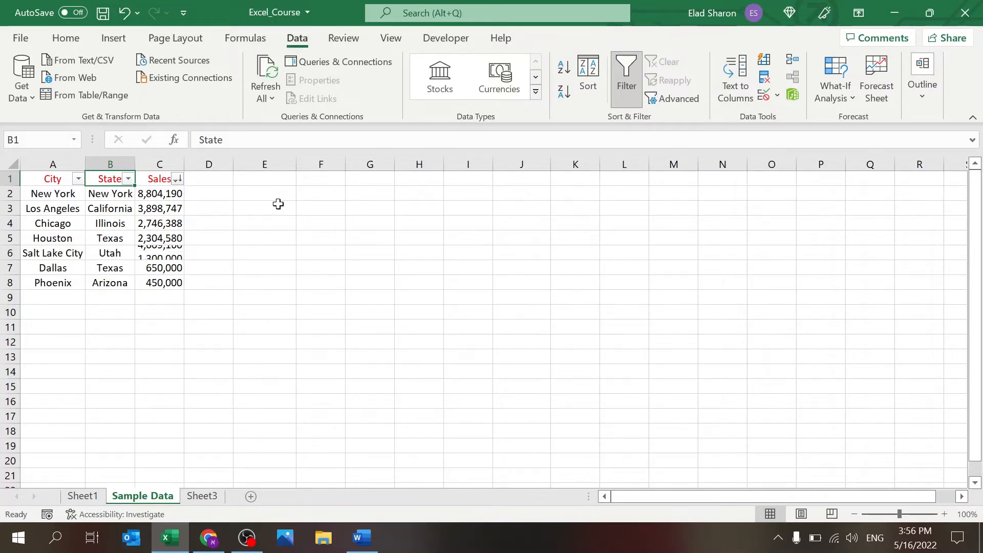
{"action": "left_click", "coordinate": [177, 180]}
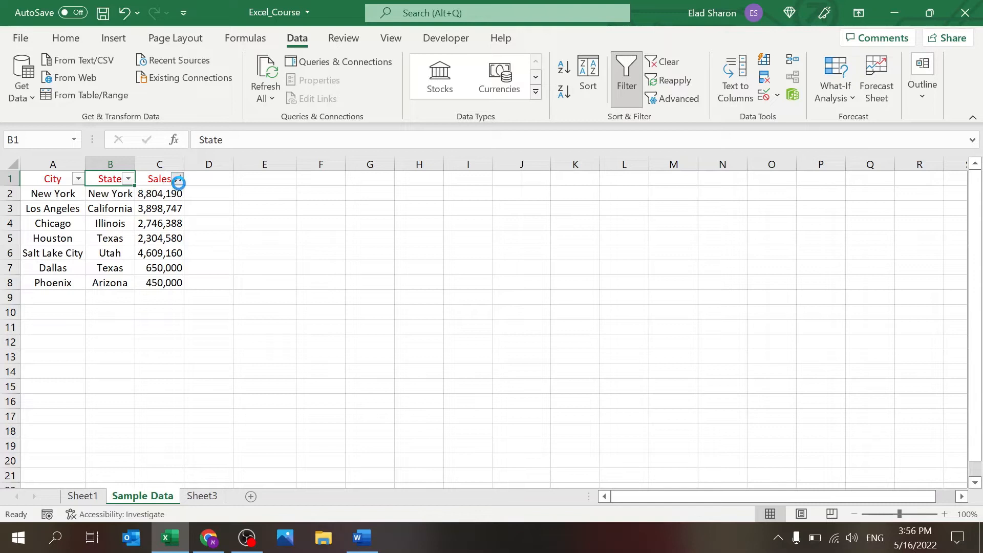
{"action": "left_click", "coordinate": [223, 186]}
Step: Give Chicago's sales cell C5 a light blue fill
{"action": "left_click", "coordinate": [177, 177]}
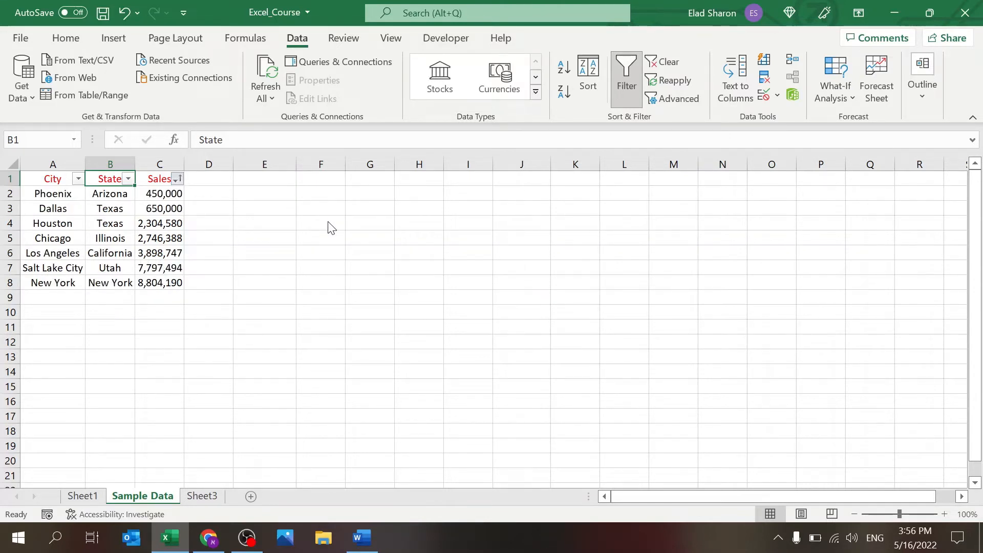
{"action": "left_click", "coordinate": [169, 237]}
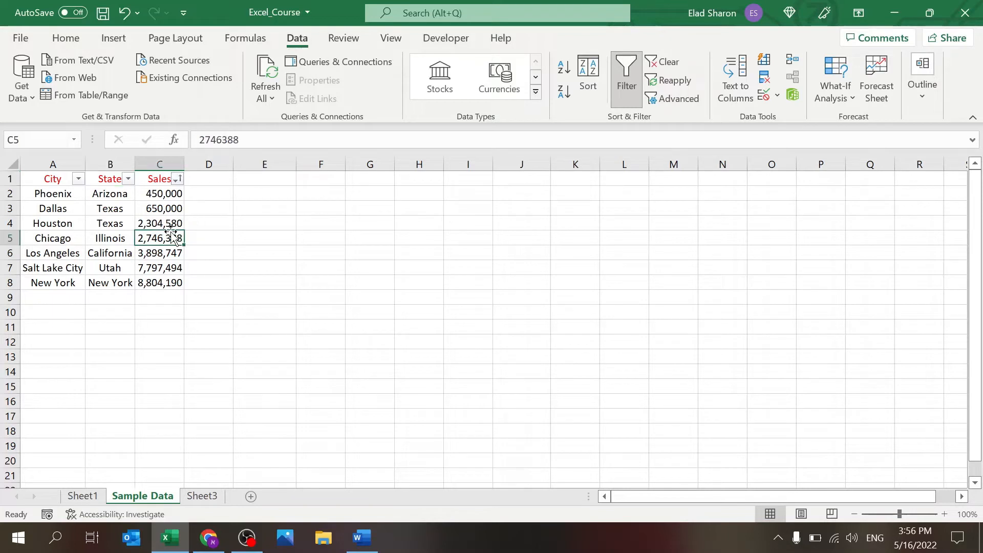
{"action": "left_click", "coordinate": [68, 41]}
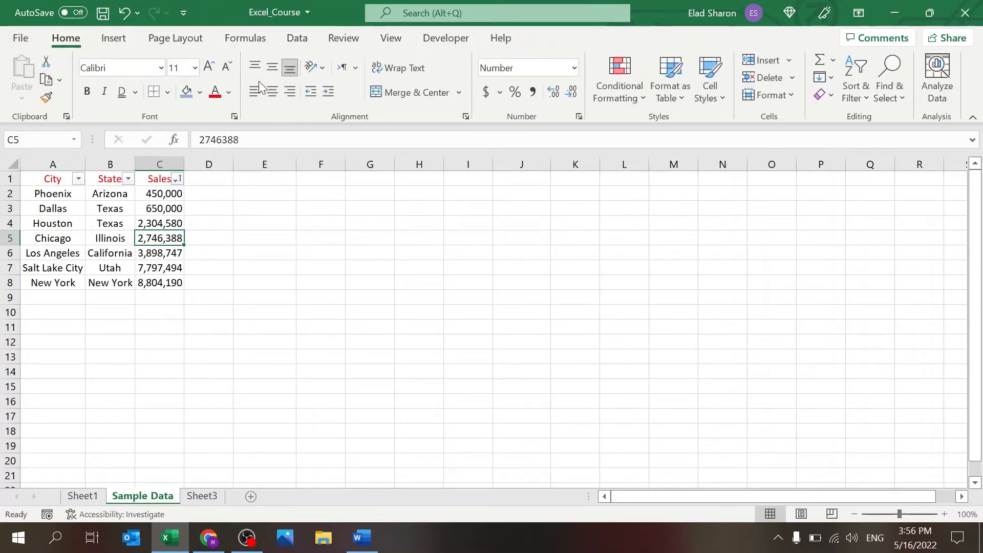
{"action": "left_click", "coordinate": [187, 93]}
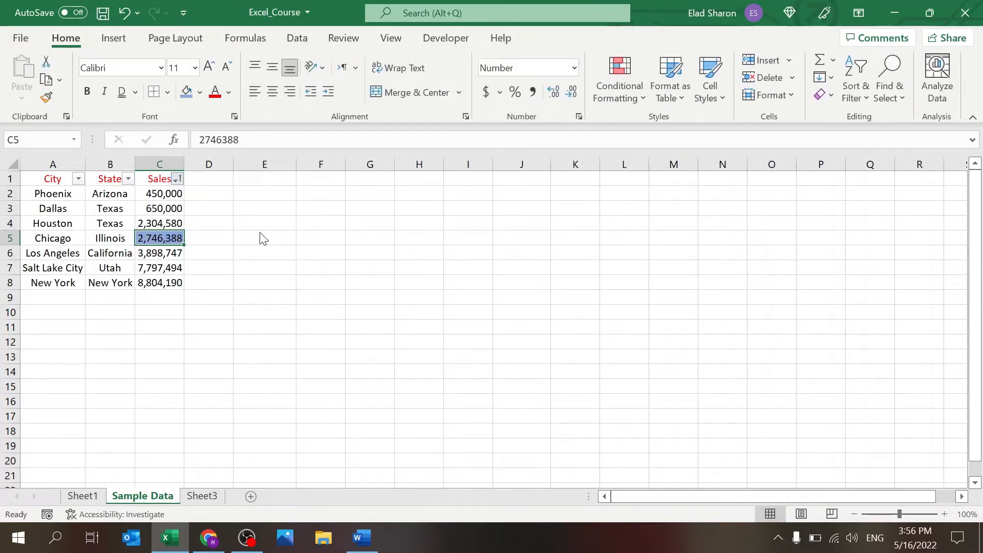
Step: Fill Houston's sales cell blue and Los Angeles' sales cell grey
{"action": "left_click", "coordinate": [411, 249]}
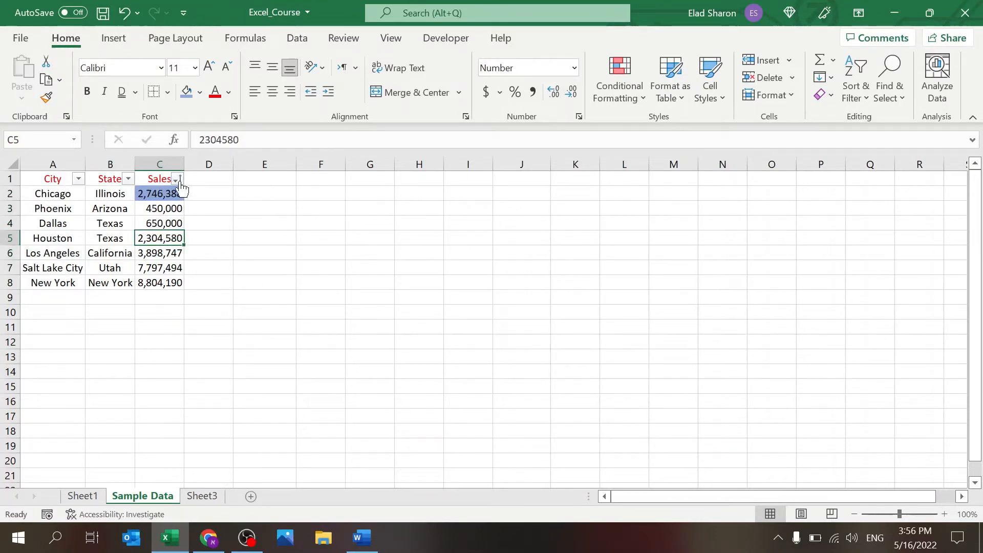
{"action": "left_click", "coordinate": [186, 92]}
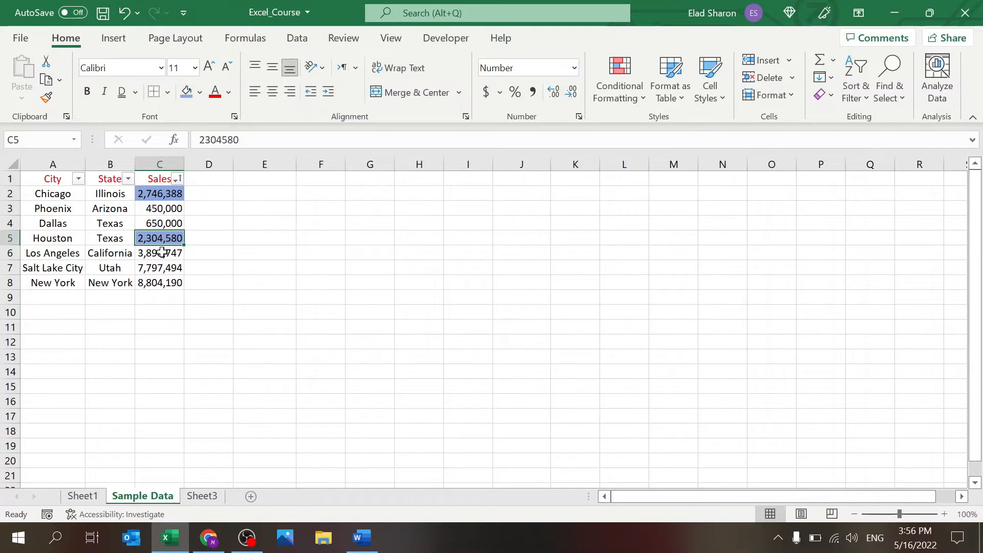
{"action": "key", "text": "Return"}
{"action": "left_click", "coordinate": [199, 95]}
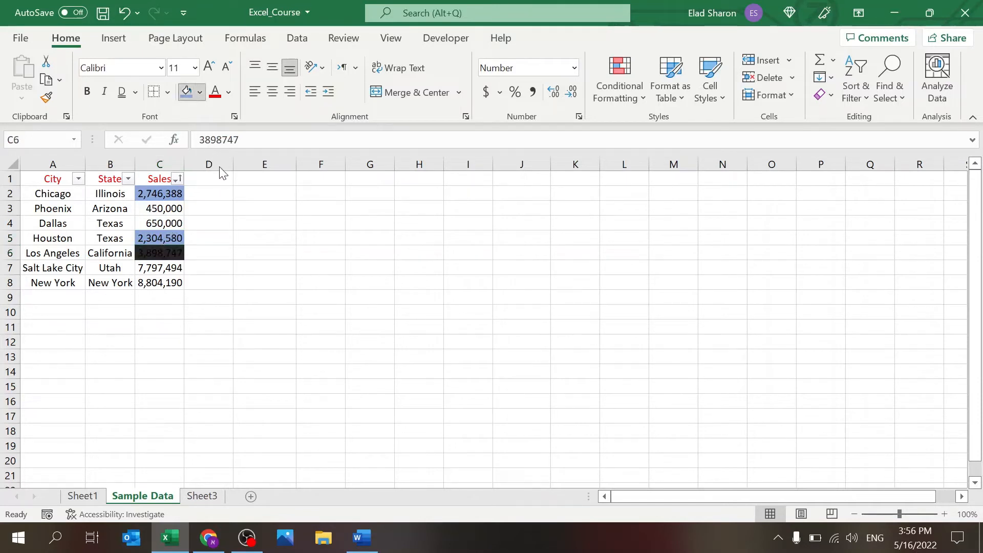
{"action": "left_click", "coordinate": [213, 156]}
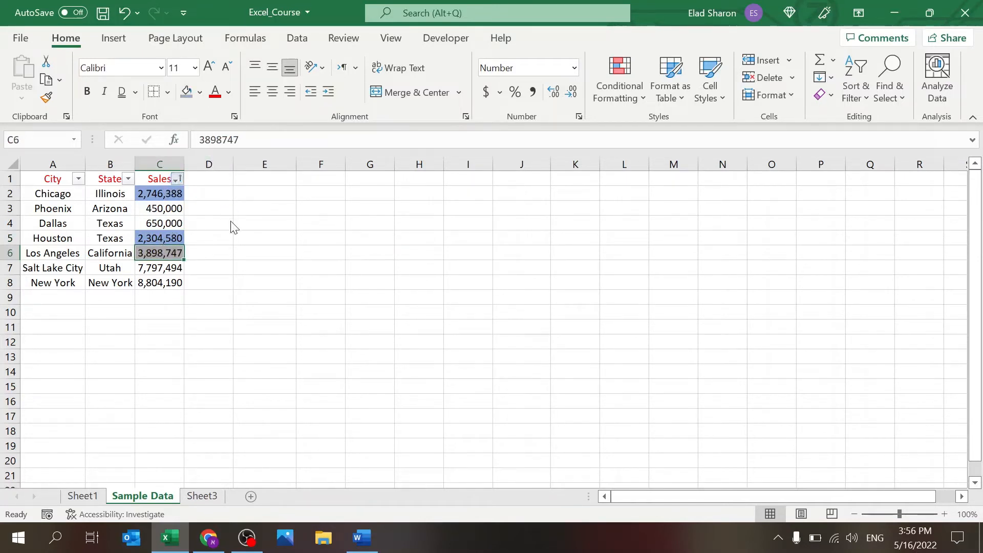
Step: Sort the Sales column by colour so the coloured cells sit at the bottom
{"action": "left_click", "coordinate": [423, 242]}
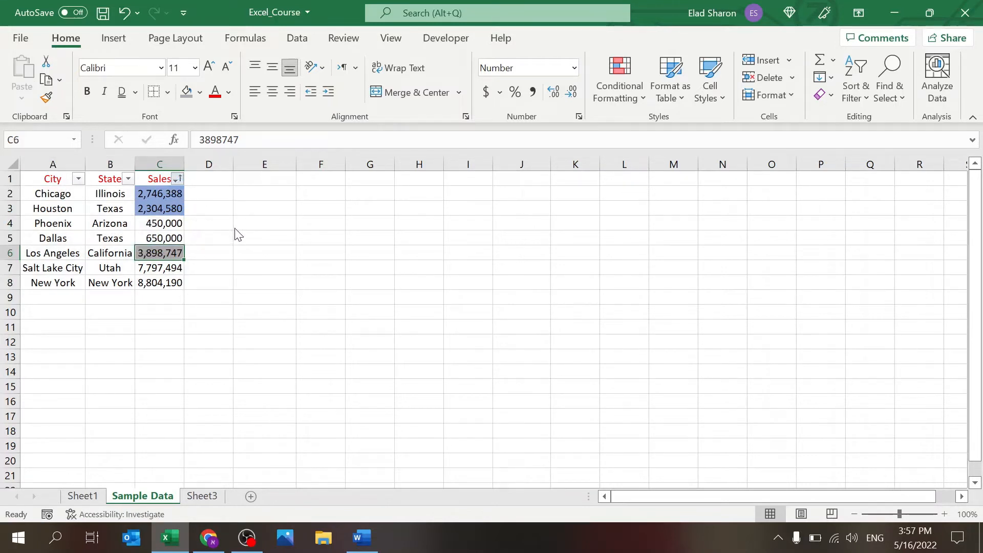
{"action": "left_click", "coordinate": [431, 293]}
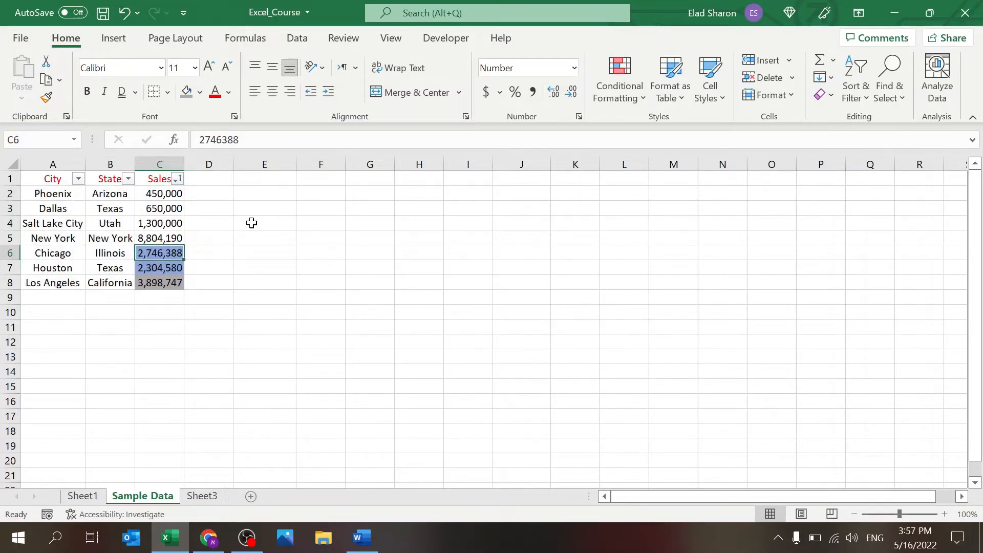
{"action": "left_click", "coordinate": [220, 223]}
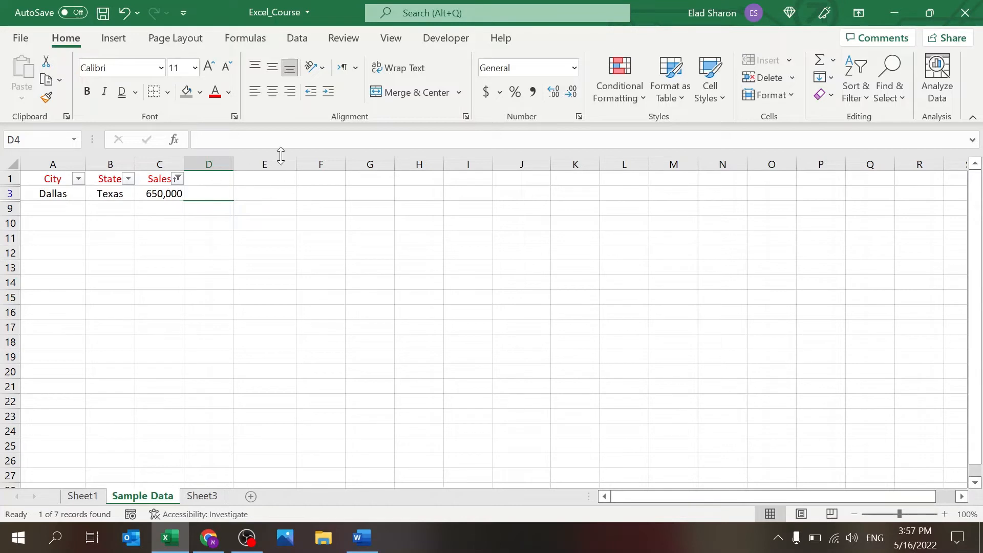
Step: Bring up the Data ribbon with the Dallas-only 650,000 Sales filter in place
{"action": "left_click", "coordinate": [299, 38]}
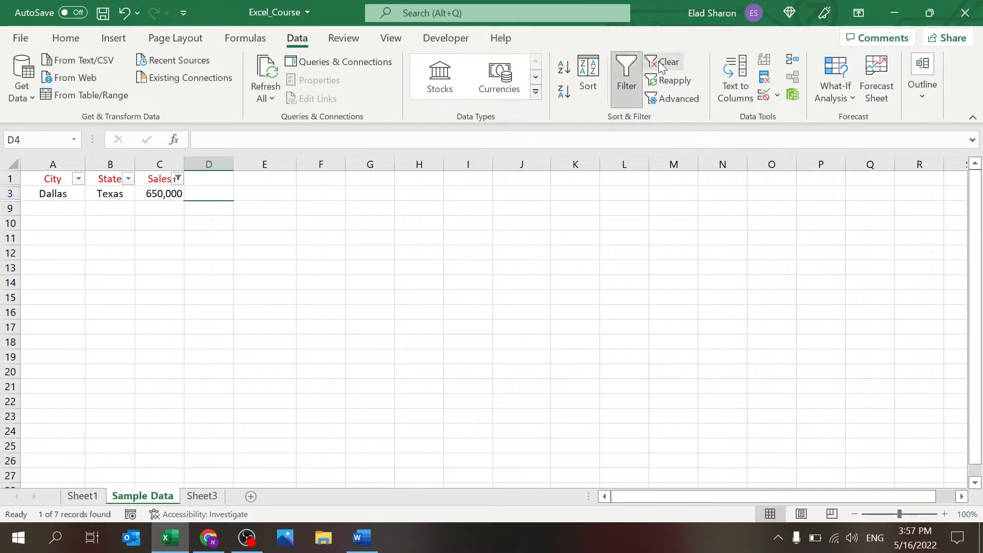
Step: Clear the old Sales filter and toggle table filtering off and back on
{"action": "left_click", "coordinate": [659, 62]}
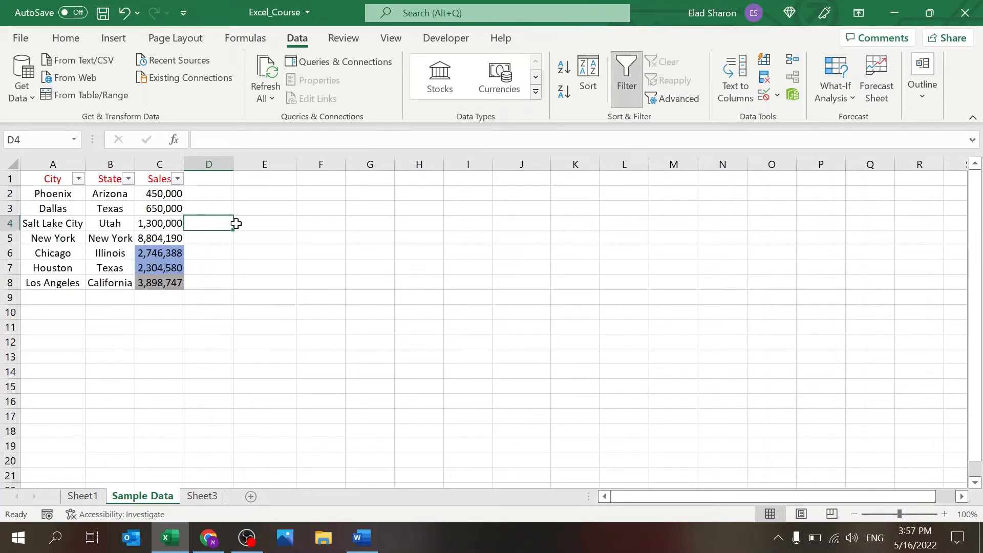
{"action": "left_click", "coordinate": [635, 93]}
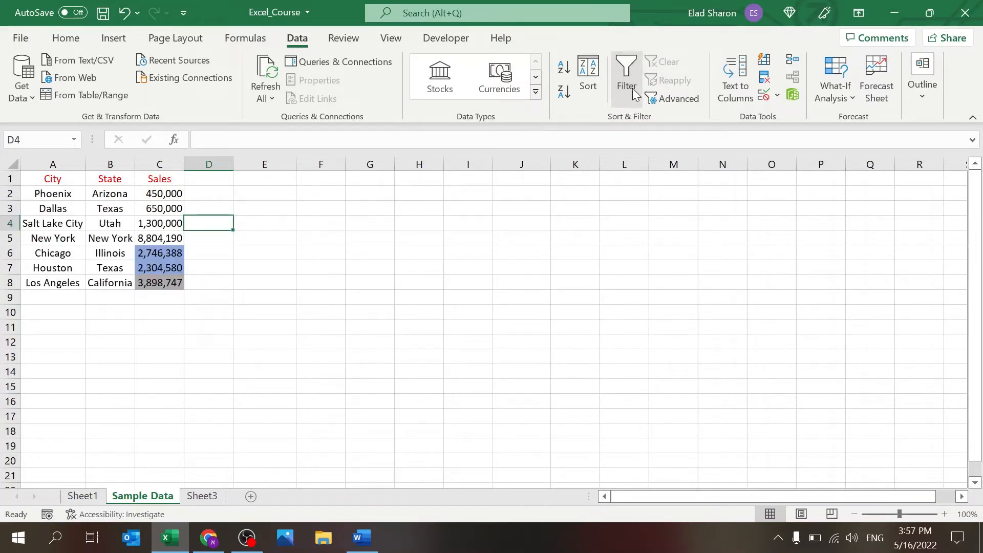
{"action": "left_click", "coordinate": [635, 92]}
{"action": "left_click", "coordinate": [241, 208]}
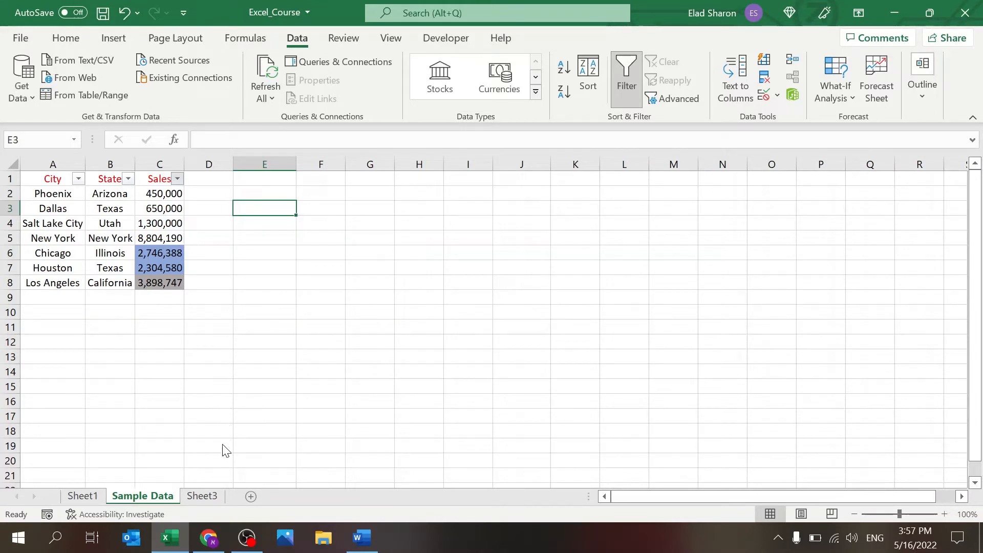
{"action": "left_click", "coordinate": [263, 477]}
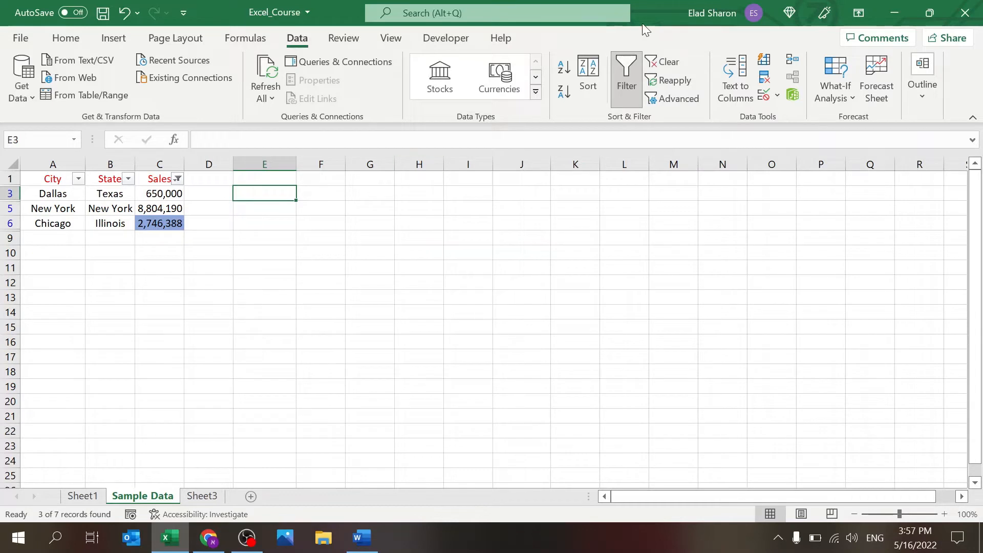
{"action": "left_click", "coordinate": [626, 77]}
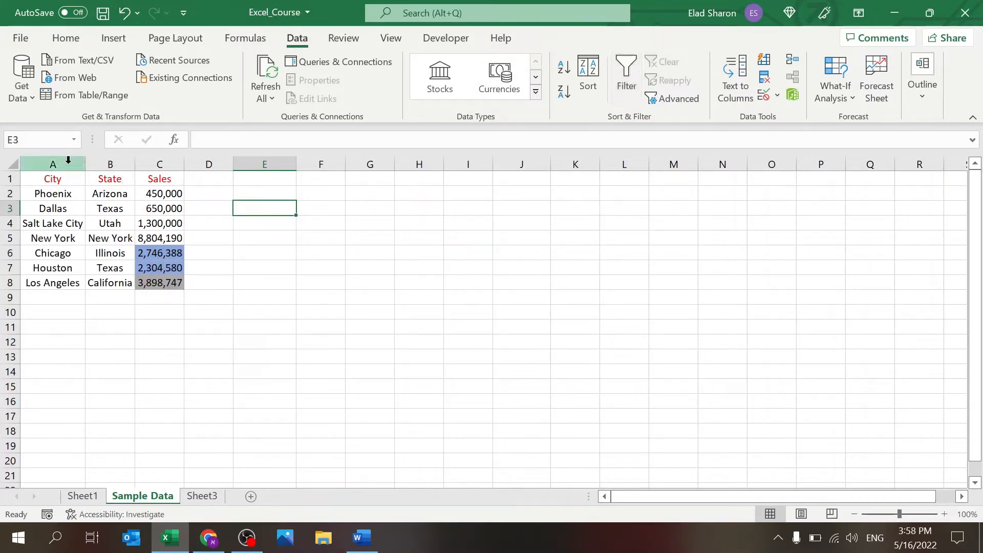
Step: Turn on filtering for headers A1:C1 and confirm a new Sales number filter hiding Phoenix
{"action": "left_click_drag", "start_coordinate": [67, 176], "coordinate": [151, 179]}
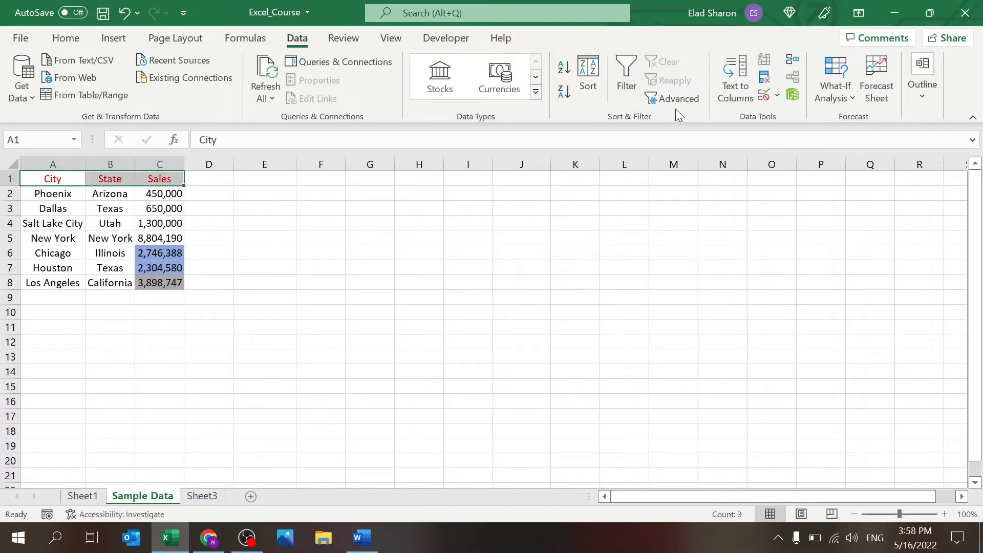
{"action": "left_click", "coordinate": [626, 88]}
{"action": "left_click", "coordinate": [283, 207]}
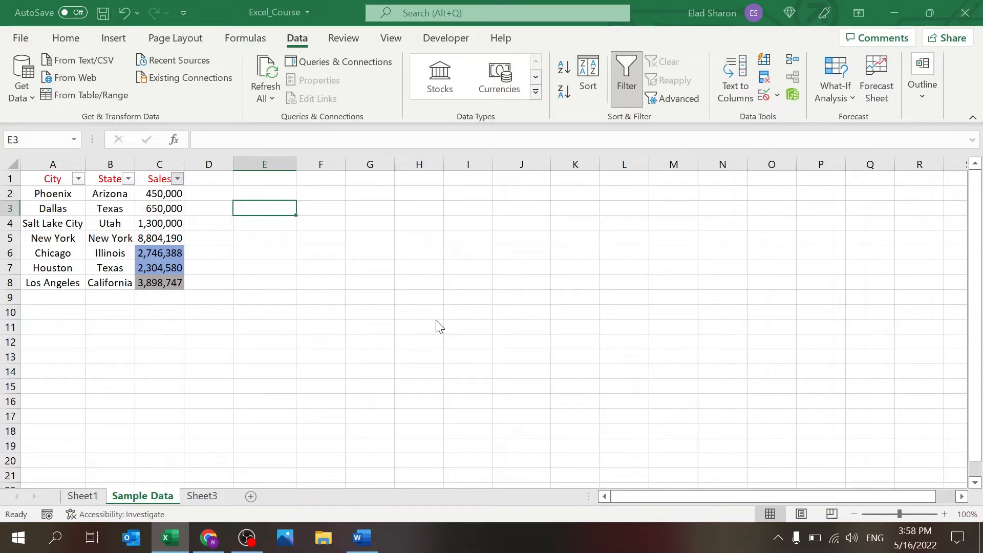
{"action": "left_click", "coordinate": [750, 391]}
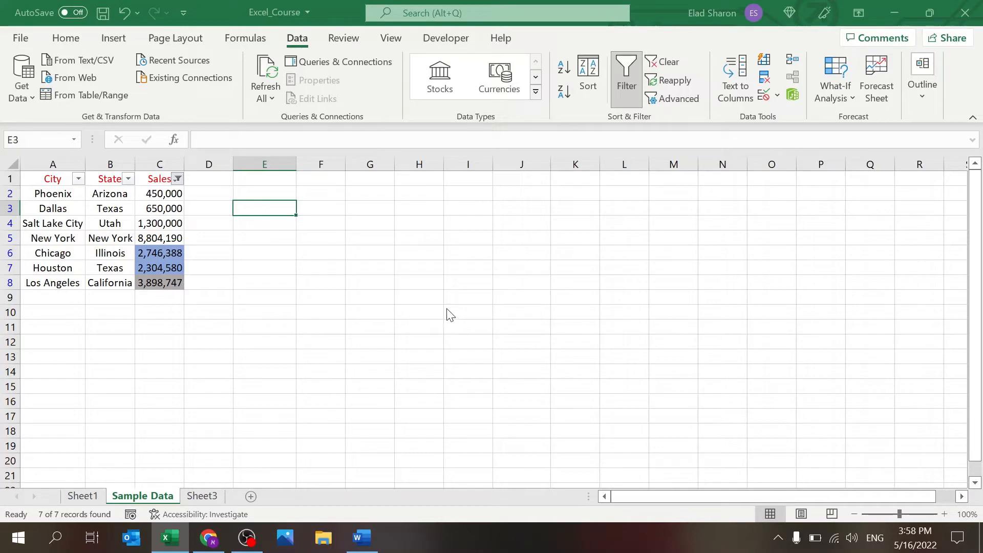
{"action": "left_click", "coordinate": [724, 387]}
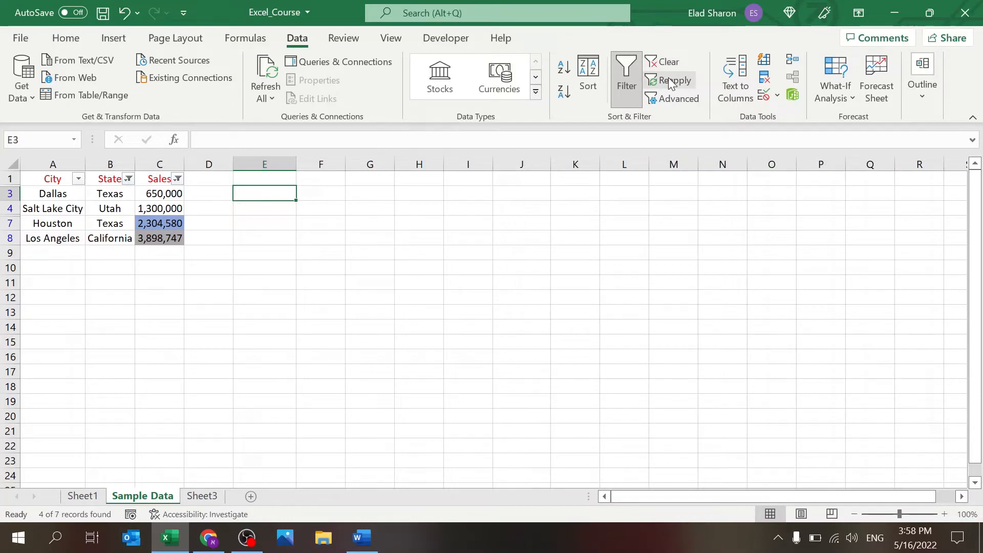
Step: Set Dallas's sales in C3 to 150,000 and reapply the filter, leaving Houston and Los Angeles
{"action": "left_click", "coordinate": [171, 193]}
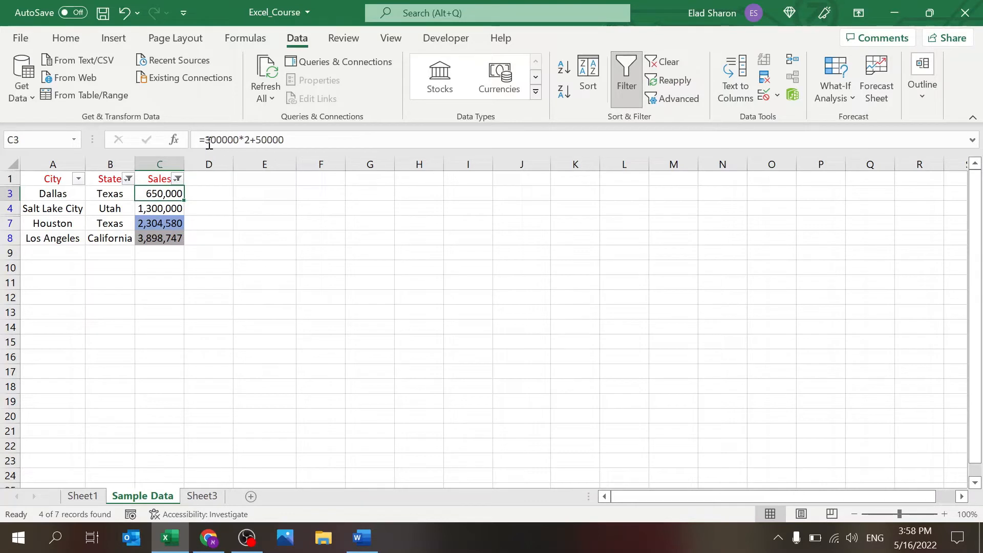
{"action": "left_click_drag", "start_coordinate": [204, 140], "coordinate": [330, 135]}
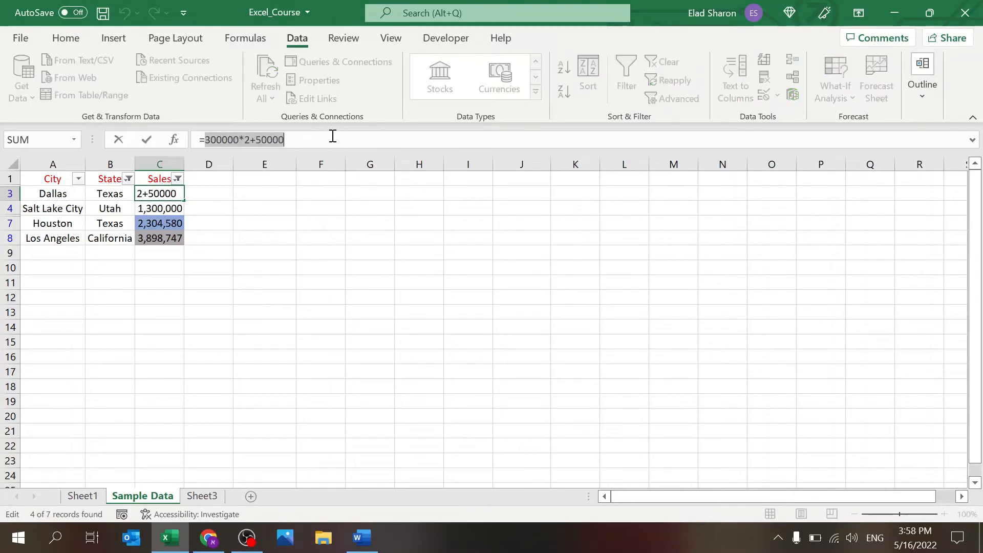
{"action": "type", "text": "150"}
{"action": "key", "text": "Return"}
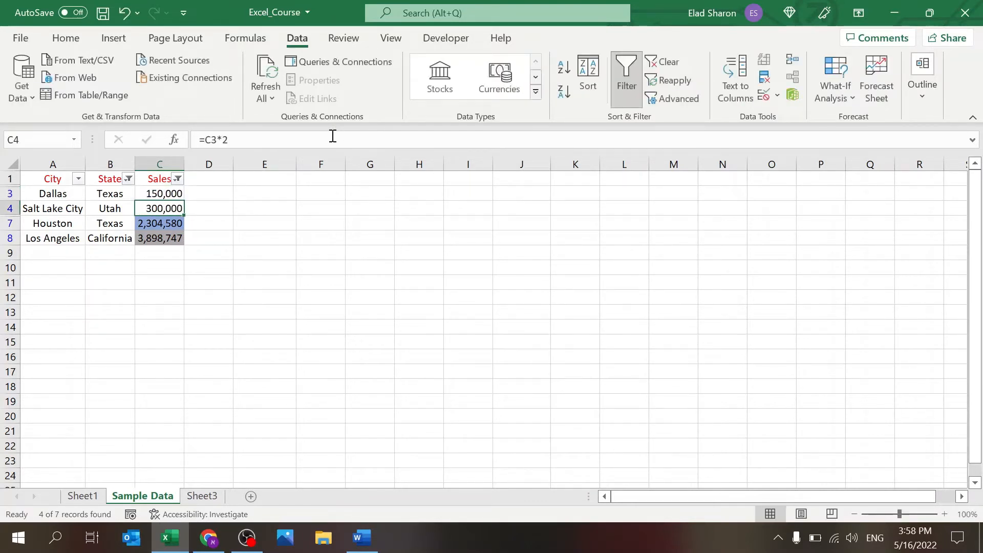
{"action": "key", "text": "Up"}
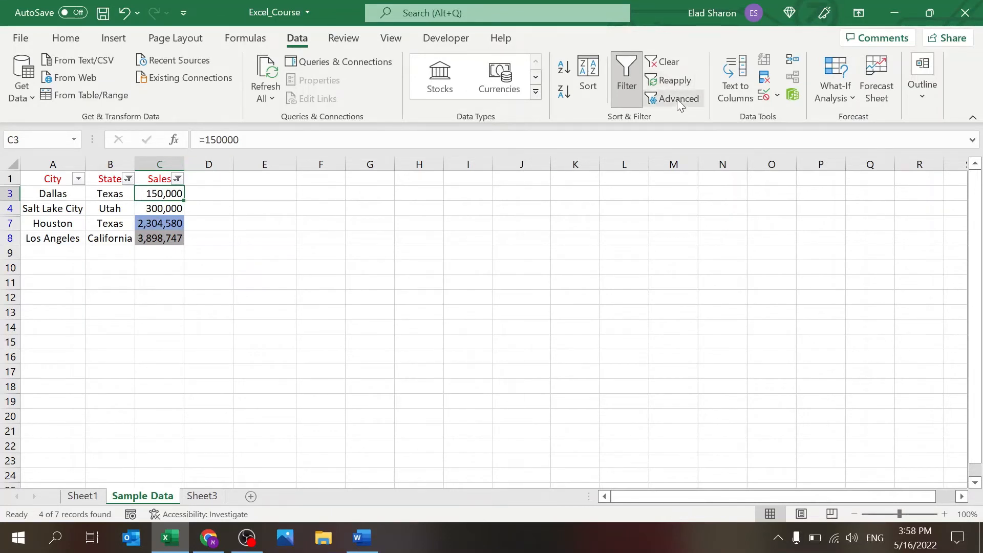
{"action": "left_click", "coordinate": [678, 81]}
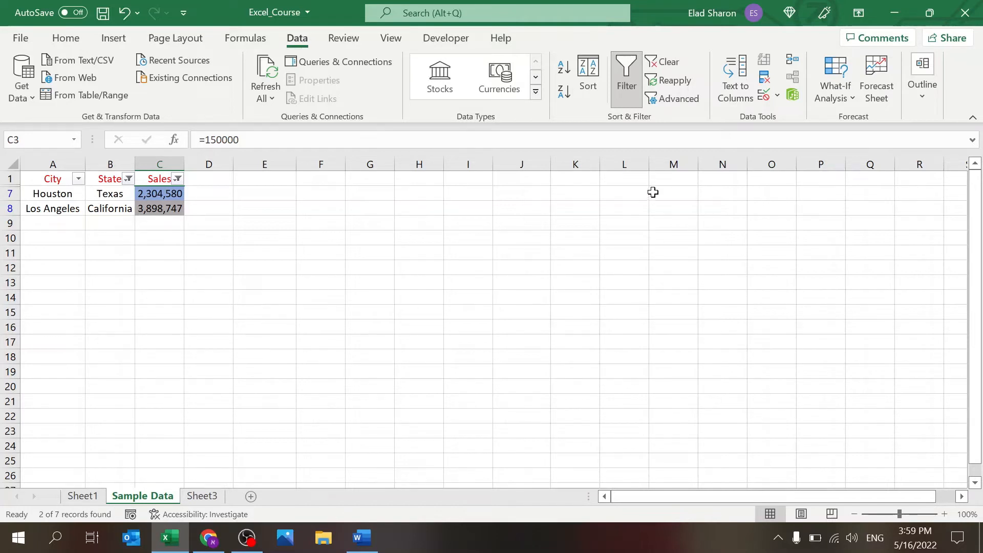
Step: Clear the Sales filter so Phoenix through Los Angeles all show, dropdowns still on
{"action": "left_click", "coordinate": [672, 61]}
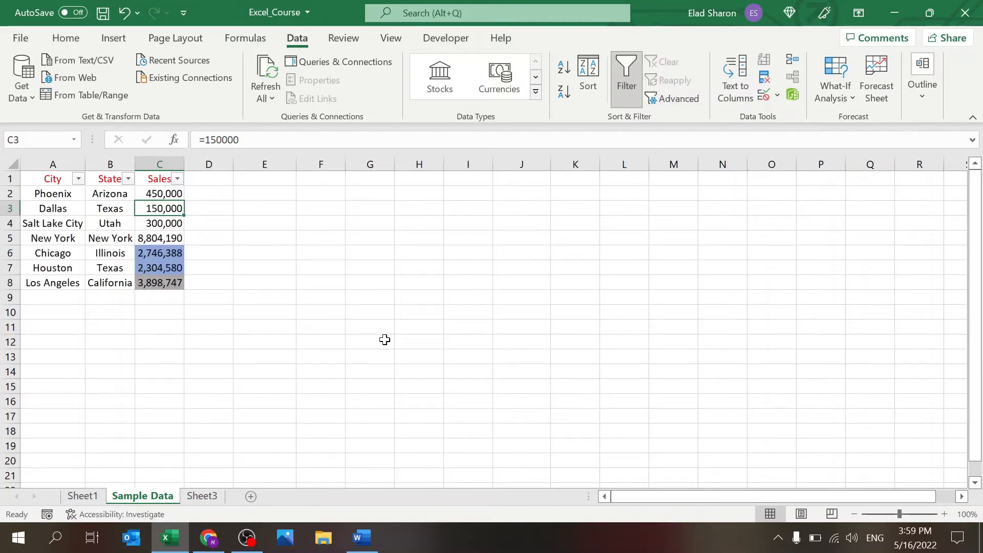
{"action": "left_click", "coordinate": [370, 372]}
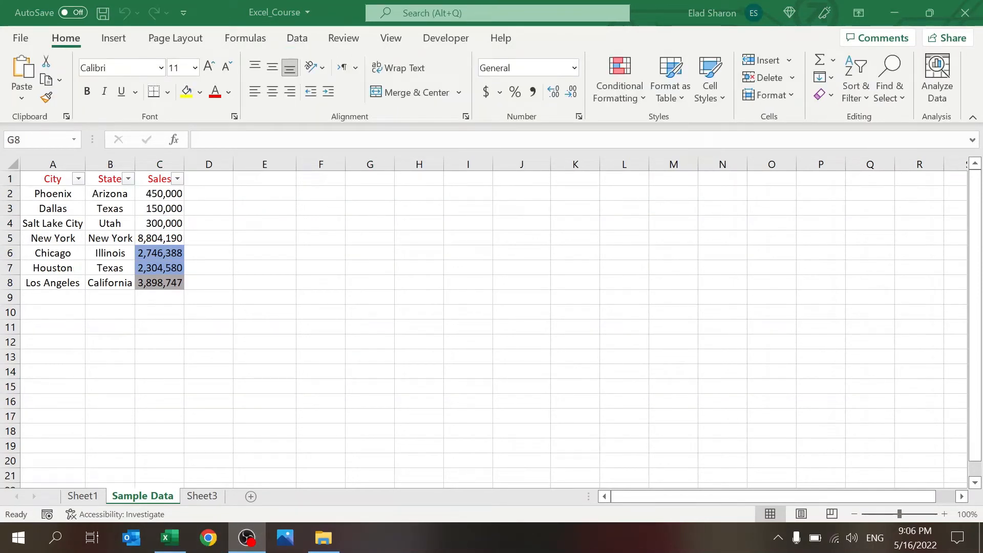
Step: Turn off filtering on the City, State and Sales table, then select A1:C8
{"action": "left_click", "coordinate": [297, 36]}
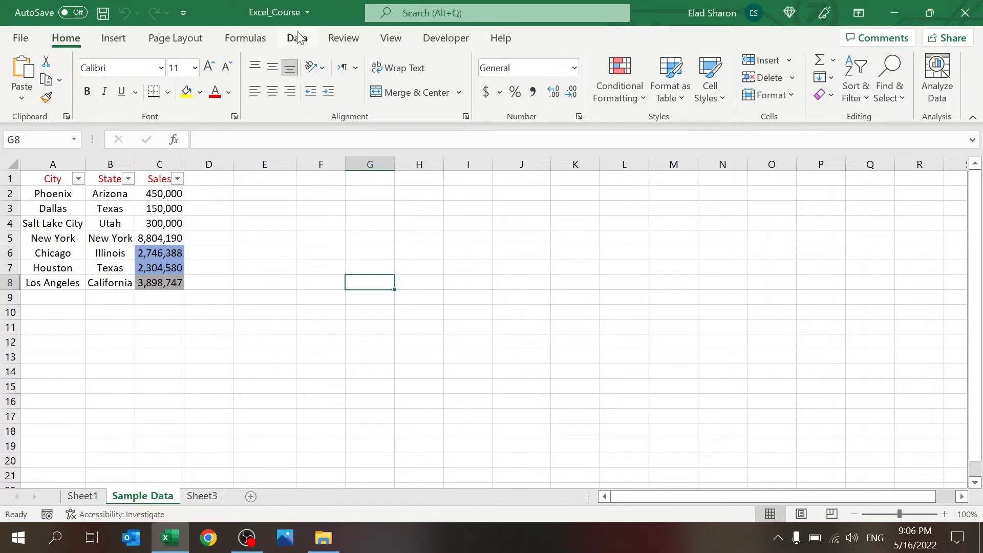
{"action": "left_click", "coordinate": [300, 43]}
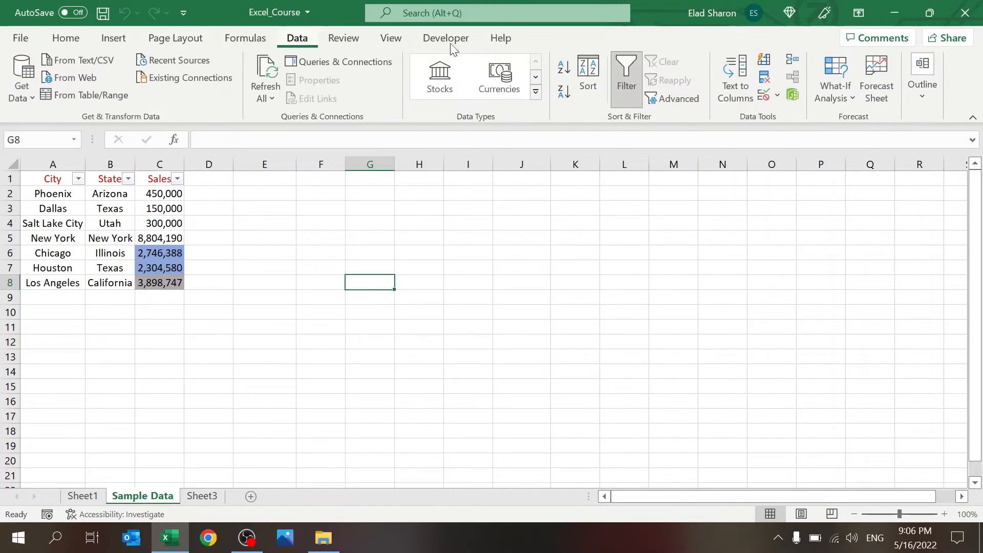
{"action": "left_click", "coordinate": [618, 87]}
{"action": "left_click", "coordinate": [311, 226]}
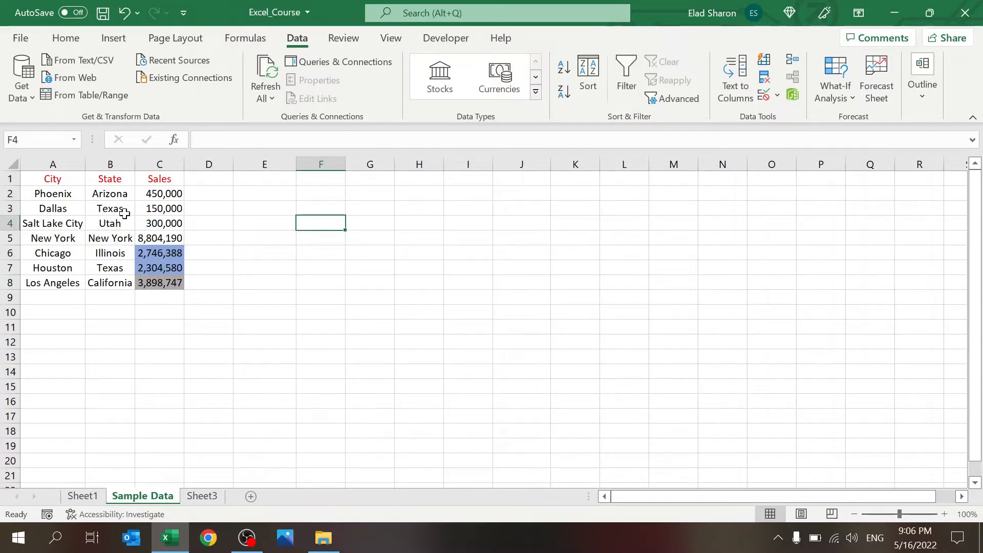
{"action": "left_click_drag", "start_coordinate": [53, 183], "coordinate": [169, 281]}
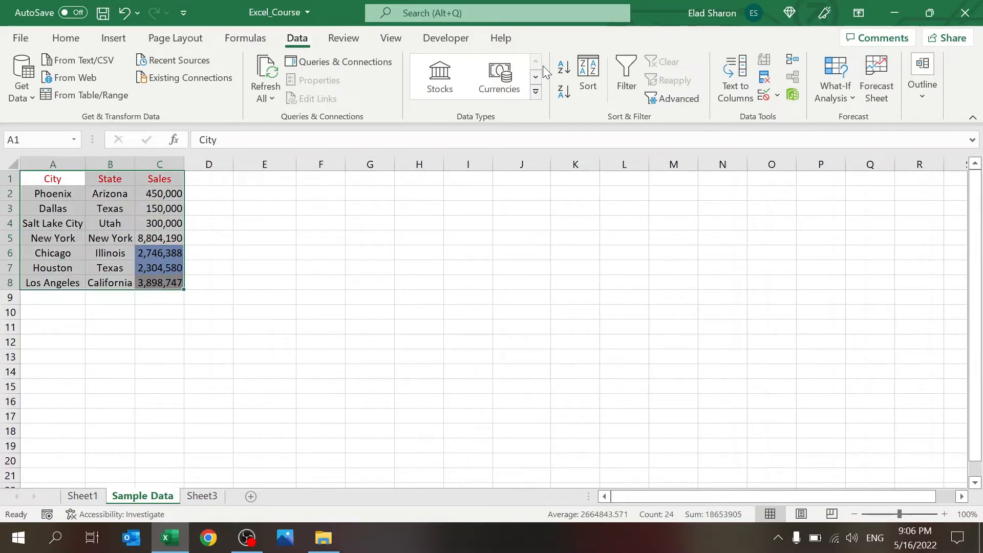
Step: Sort the table, undo it to restore the Phoenix-to-Salt Lake City order, and re-sort A1:C8
{"action": "left_click", "coordinate": [591, 72]}
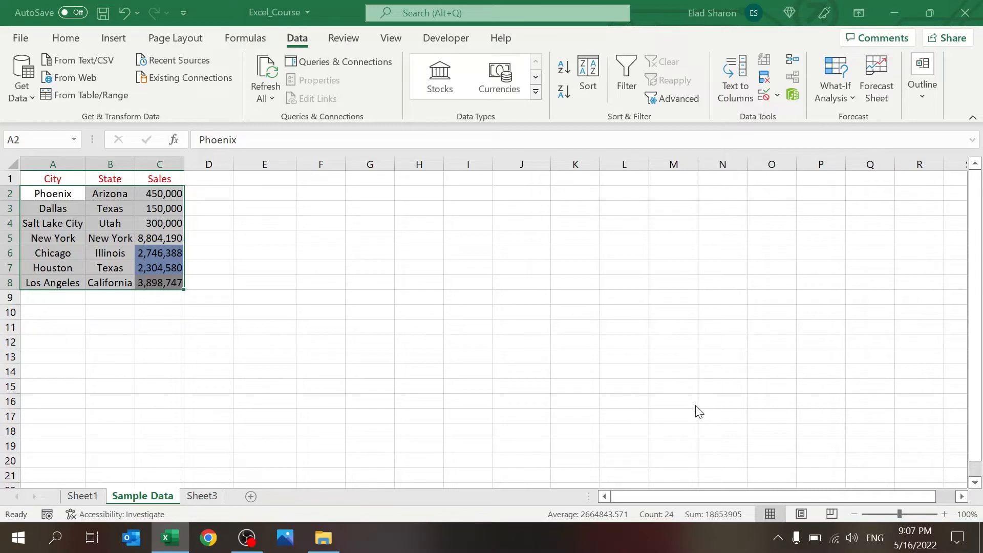
{"action": "key", "text": "ctrl+z"}
{"action": "key", "text": "ctrl+z"}
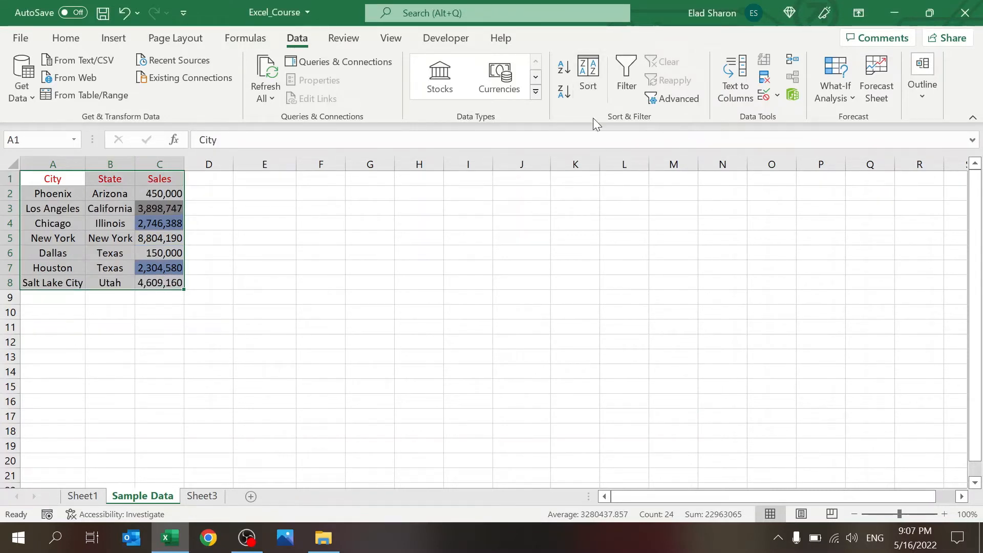
{"action": "left_click", "coordinate": [593, 84]}
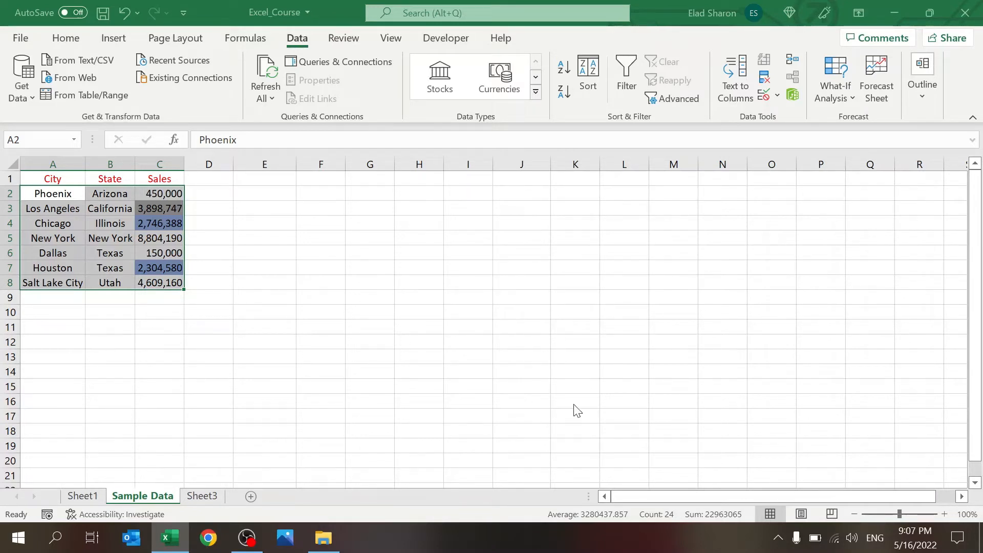
Step: Sort the rows by Sales largest to smallest, widen column C, and inspect the C3 formula
{"action": "left_click", "coordinate": [694, 414]}
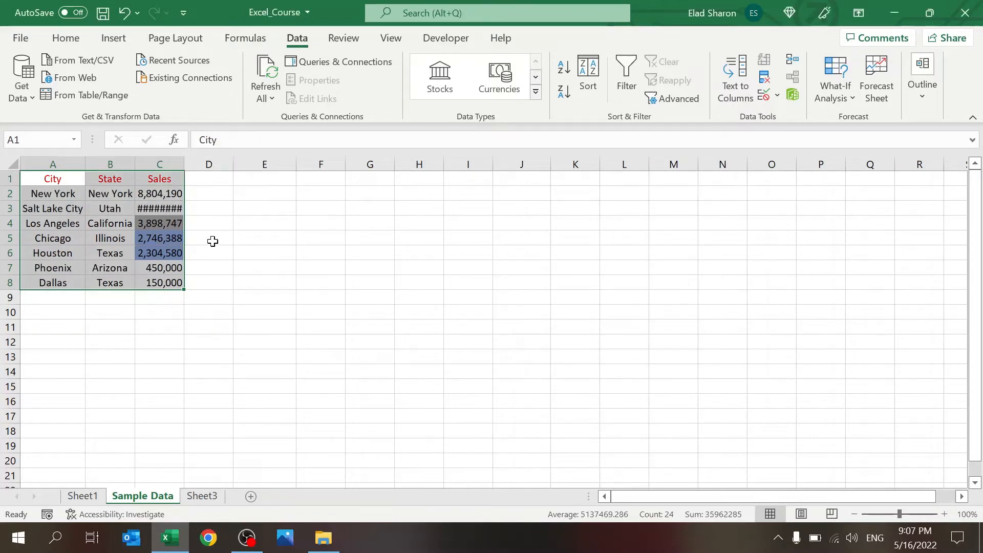
{"action": "left_click_drag", "start_coordinate": [183, 162], "coordinate": [193, 161]}
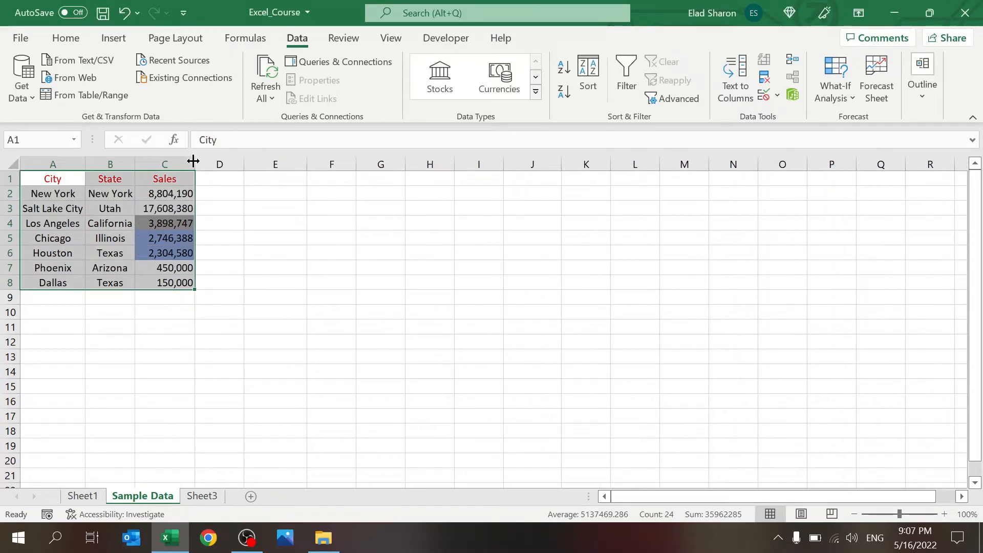
{"action": "left_click", "coordinate": [164, 212]}
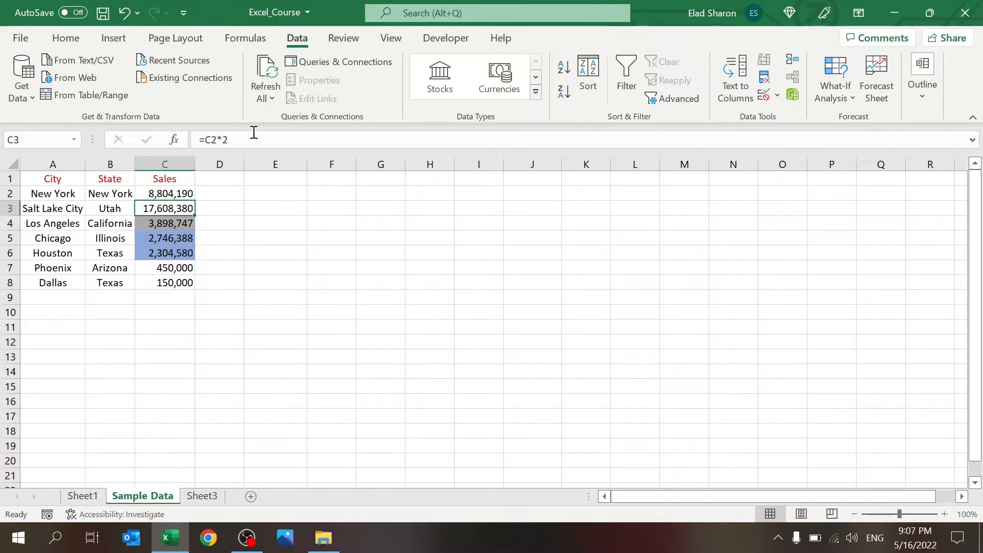
{"action": "key", "text": "F2"}
{"action": "key", "text": "Escape"}
Step: Copy cell C3 and the Sales values C2:C8, then cancel the pending copy
{"action": "key", "text": "ctrl+c"}
{"action": "key", "text": "Escape"}
{"action": "left_click_drag", "start_coordinate": [171, 193], "coordinate": [162, 279]}
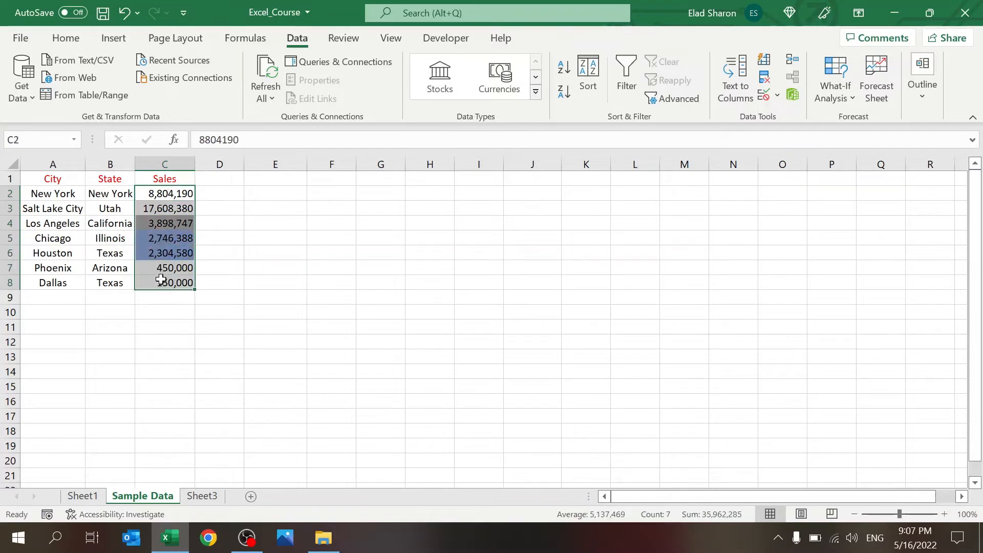
{"action": "key", "text": "ctrl+c"}
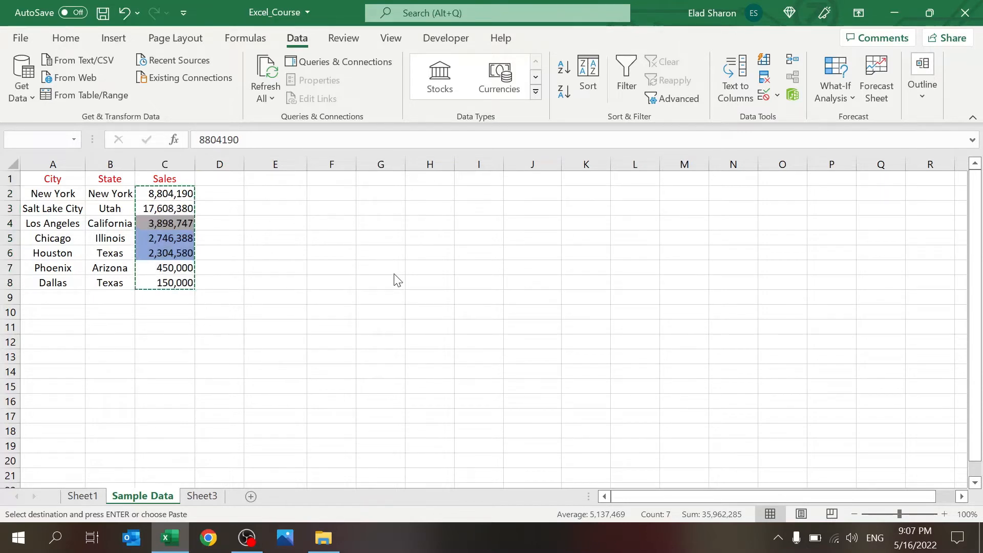
{"action": "left_click", "coordinate": [228, 225]}
{"action": "key", "text": "Escape"}
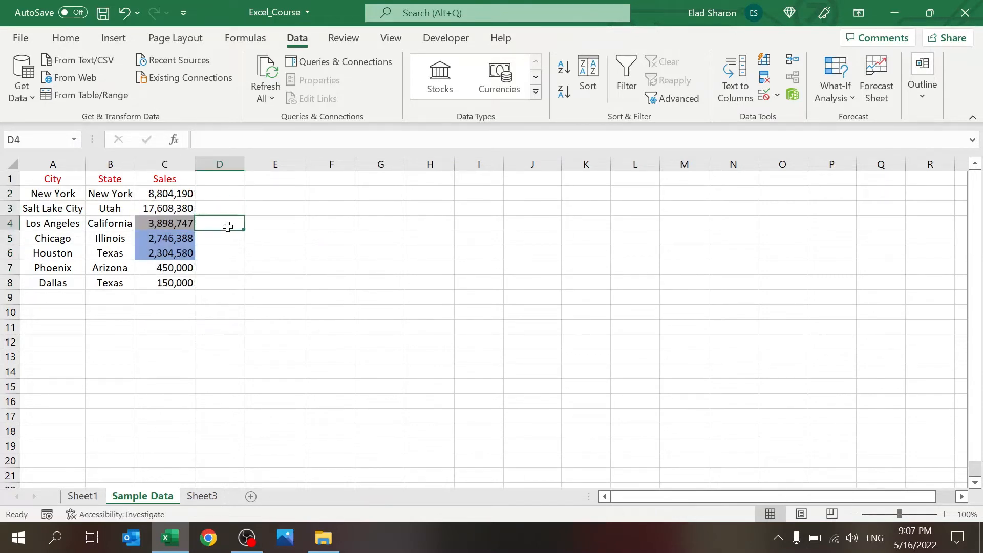
{"action": "left_click", "coordinate": [588, 78]}
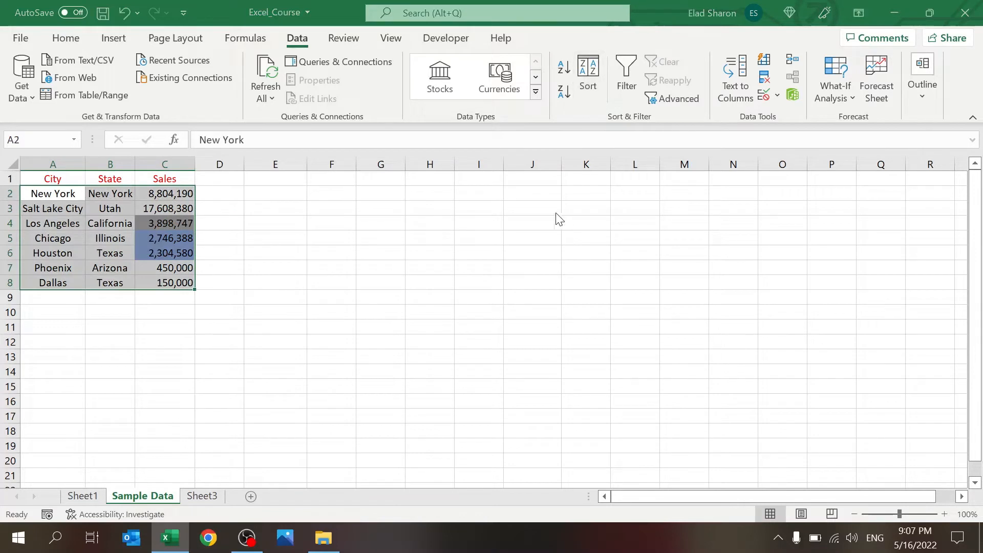
Step: Re-sort A1:C8 to Phoenix, Los Angeles, Chicago, New York, Houston, Dallas, Salt Lake City
{"action": "left_click", "coordinate": [675, 417]}
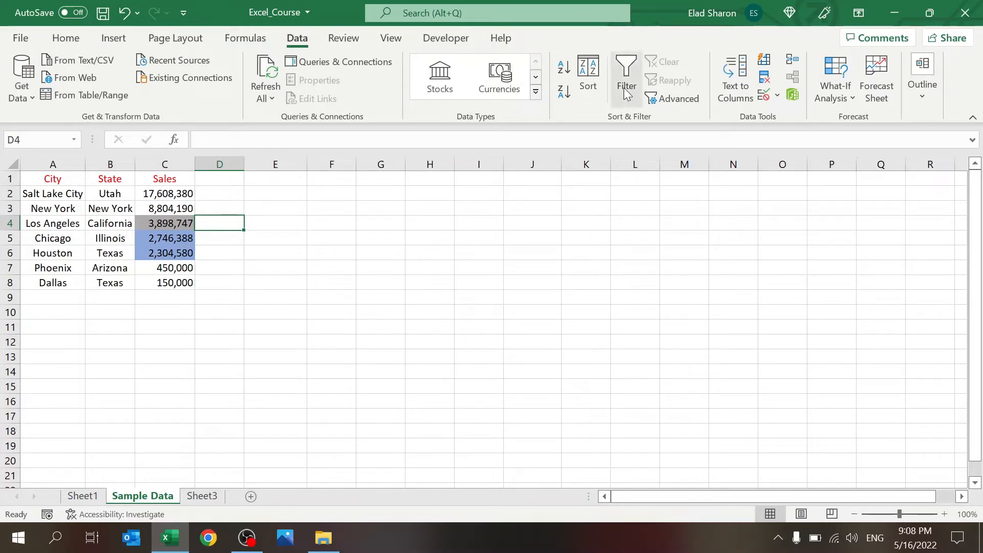
{"action": "left_click", "coordinate": [588, 91]}
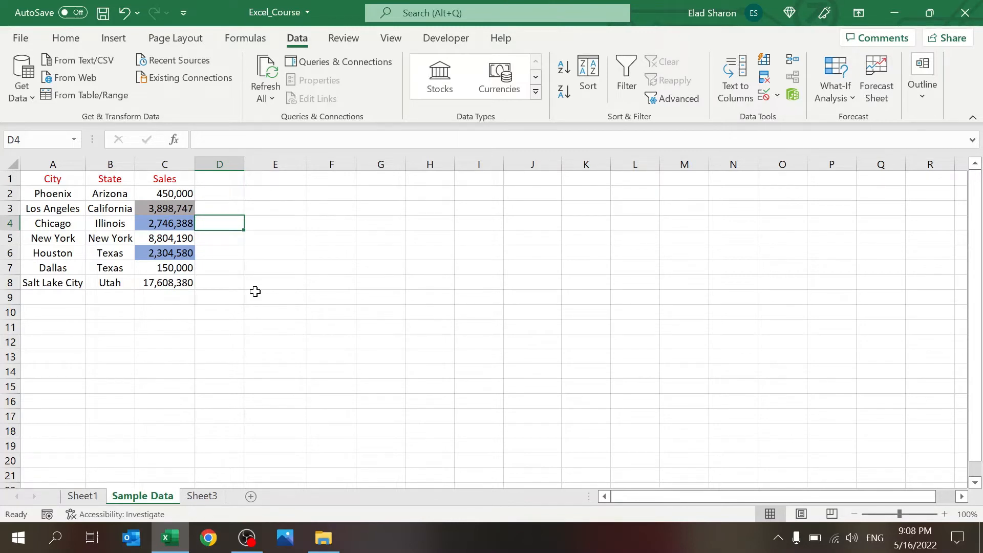
{"action": "left_click_drag", "start_coordinate": [56, 179], "coordinate": [179, 283]}
{"action": "left_click", "coordinate": [599, 62]}
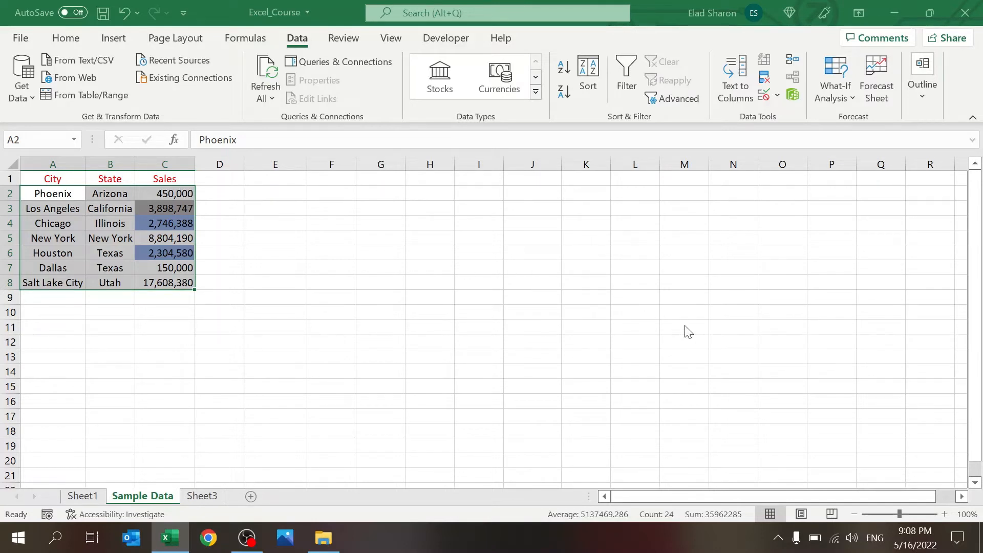
{"action": "left_click", "coordinate": [463, 280]}
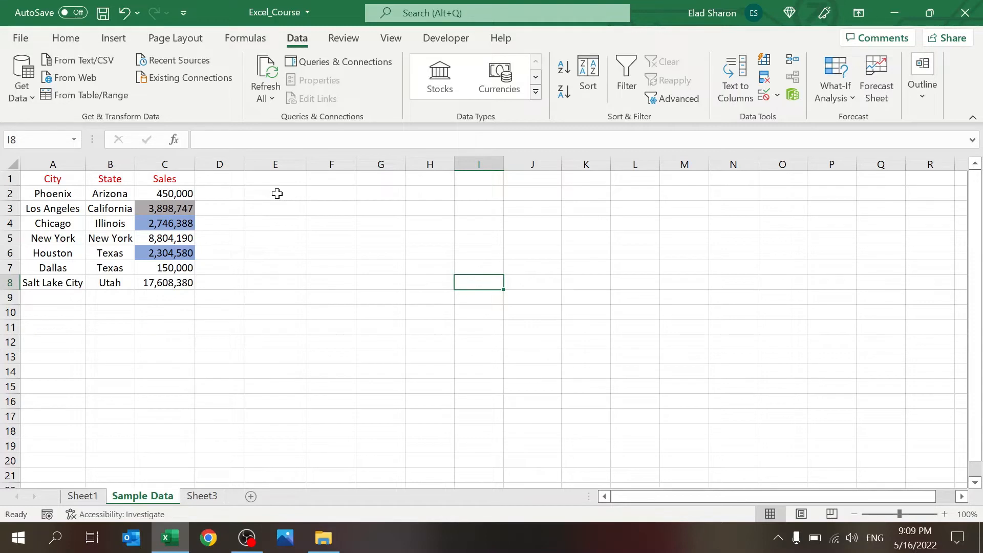
Step: Name the city cells A2:A8 'City' using the Name Box
{"action": "left_click", "coordinate": [70, 193]}
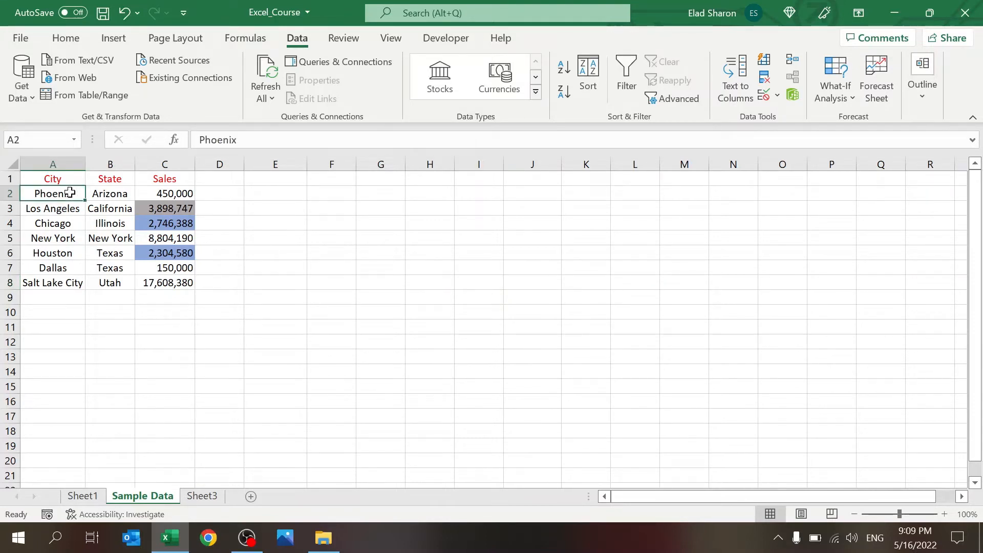
{"action": "left_click", "coordinate": [281, 228]}
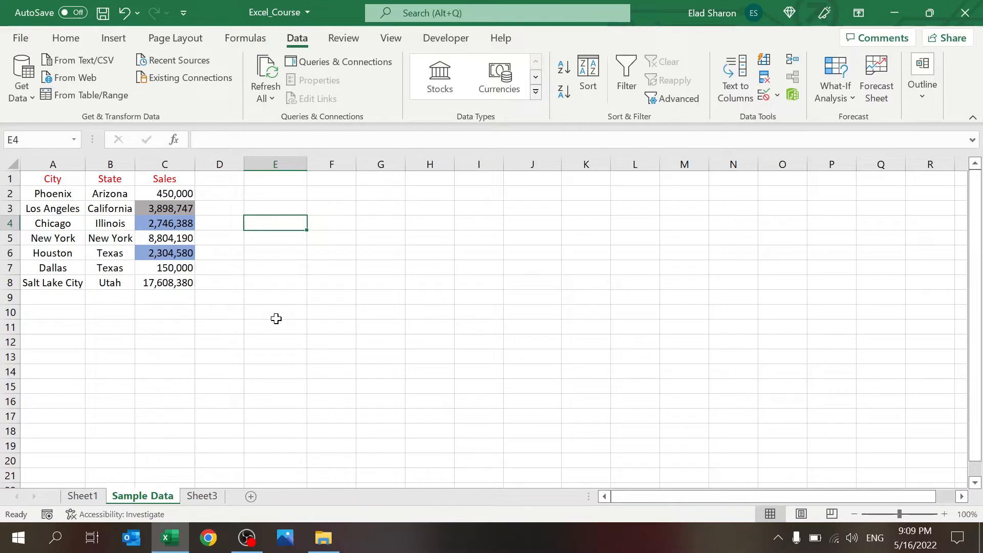
{"action": "left_click", "coordinate": [64, 193]}
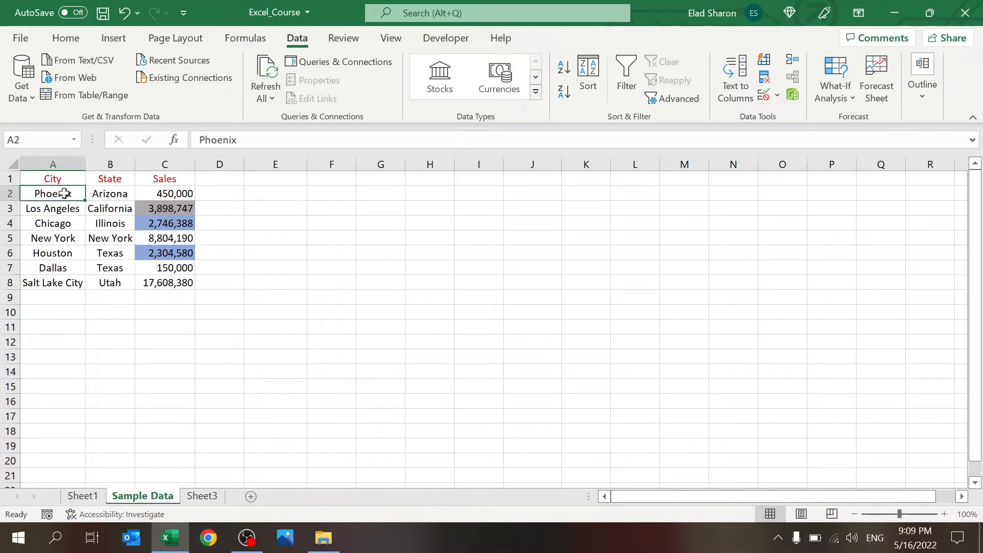
{"action": "left_click_drag", "start_coordinate": [64, 194], "coordinate": [59, 282]}
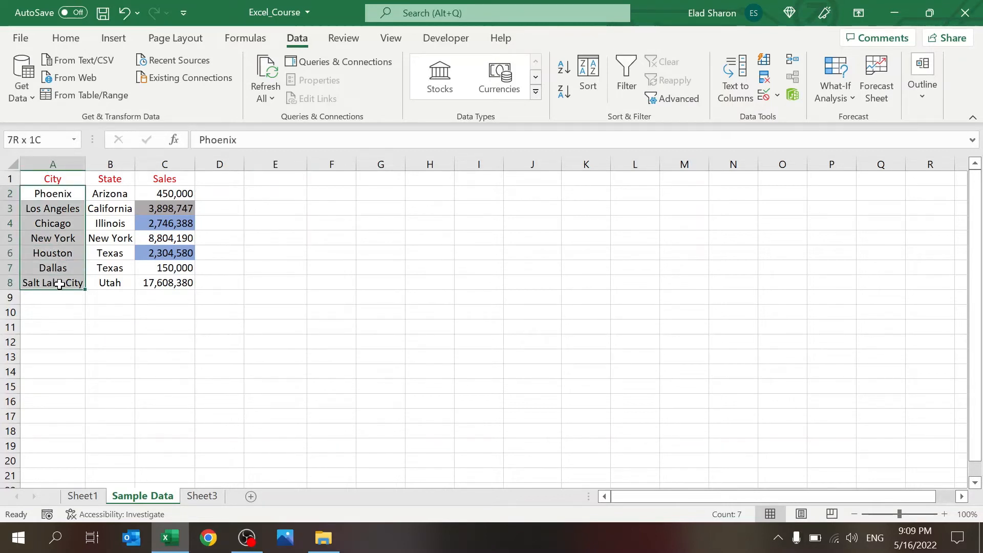
{"action": "left_click", "coordinate": [21, 140]}
{"action": "type", "text": "City"}
{"action": "key", "text": "Return"}
{"action": "left_click", "coordinate": [284, 210]}
Step: Check the defined names by reselecting A2:A8, B2:B8 and the Sales values in column C
{"action": "left_click", "coordinate": [67, 143]}
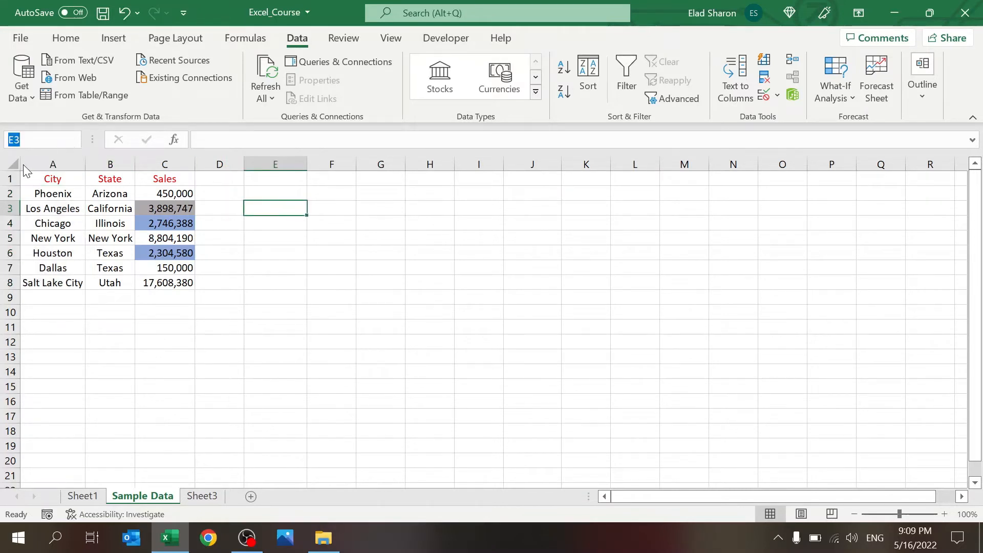
{"action": "left_click", "coordinate": [288, 212]}
{"action": "left_click_drag", "start_coordinate": [53, 194], "coordinate": [53, 282]}
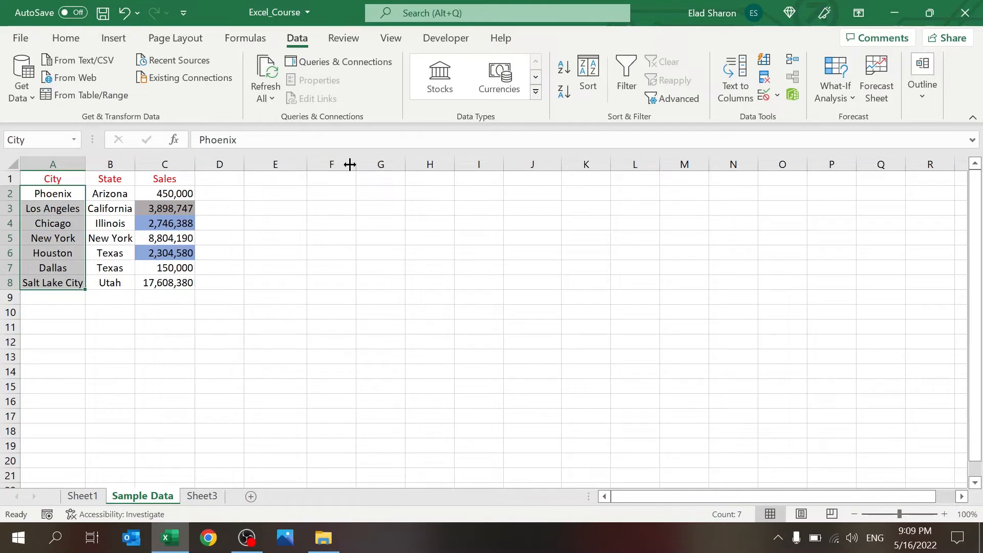
{"action": "left_click", "coordinate": [321, 198]}
{"action": "left_click_drag", "start_coordinate": [99, 193], "coordinate": [107, 286]}
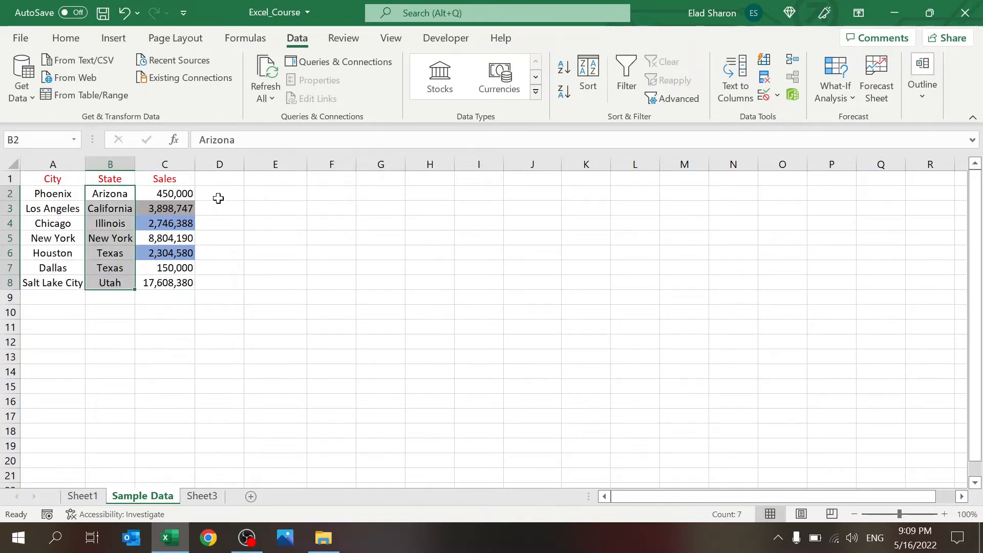
{"action": "left_click_drag", "start_coordinate": [192, 194], "coordinate": [184, 273]}
{"action": "left_click", "coordinate": [358, 198]}
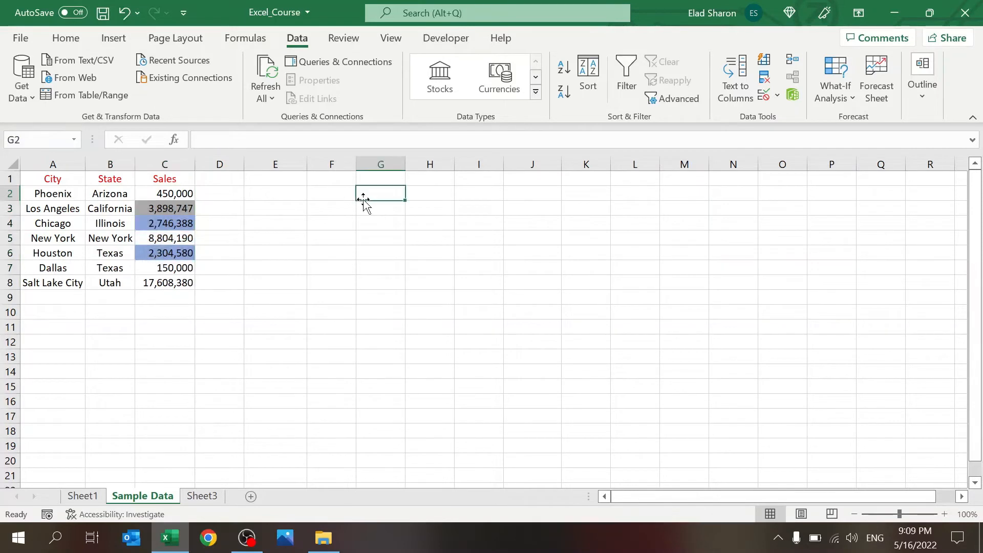
{"action": "left_click", "coordinate": [320, 194]}
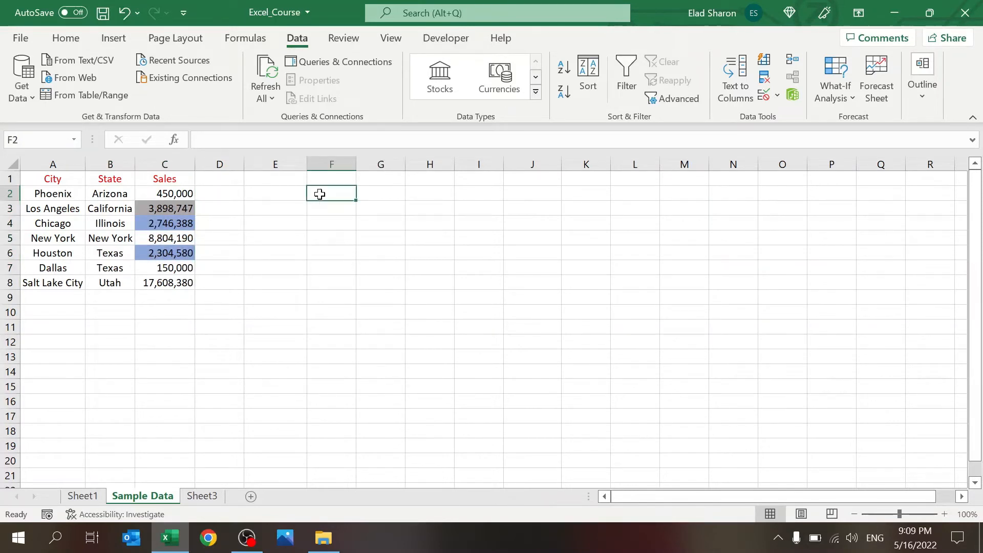
{"action": "left_click_drag", "start_coordinate": [64, 195], "coordinate": [65, 280]}
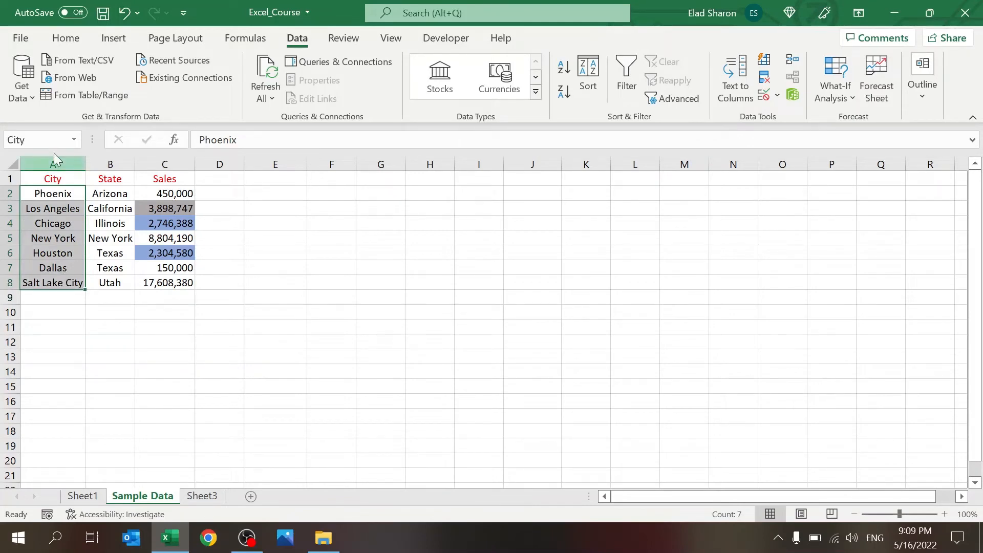
{"action": "left_click", "coordinate": [367, 233]}
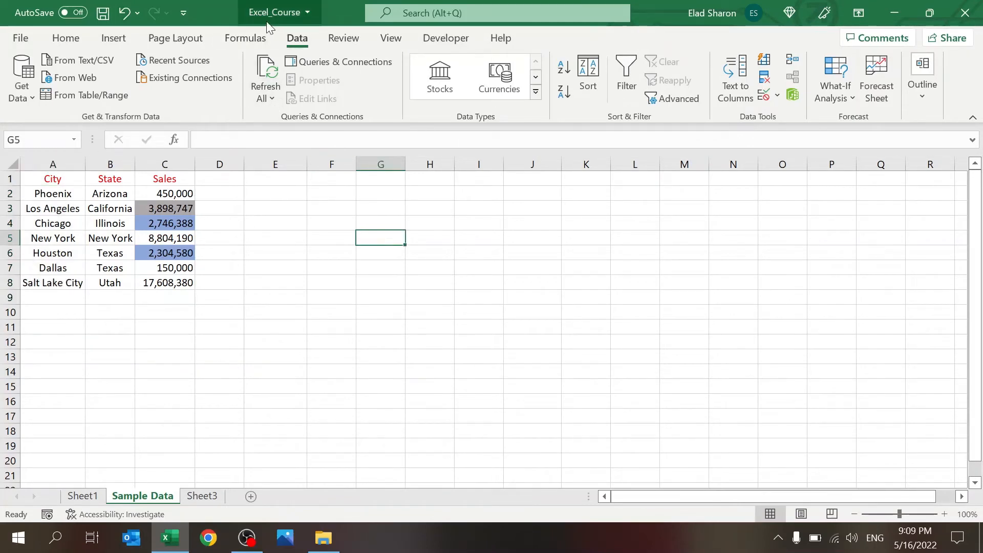
{"action": "left_click", "coordinate": [245, 37]}
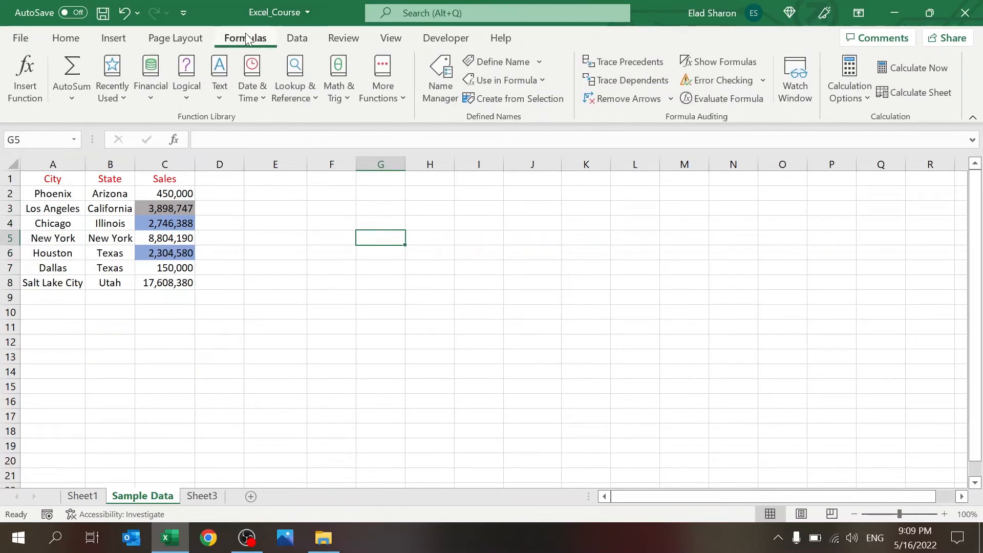
Step: In the Name Manager, repoint a defined name's reference to the state cells B2:B8
{"action": "left_click", "coordinate": [444, 82]}
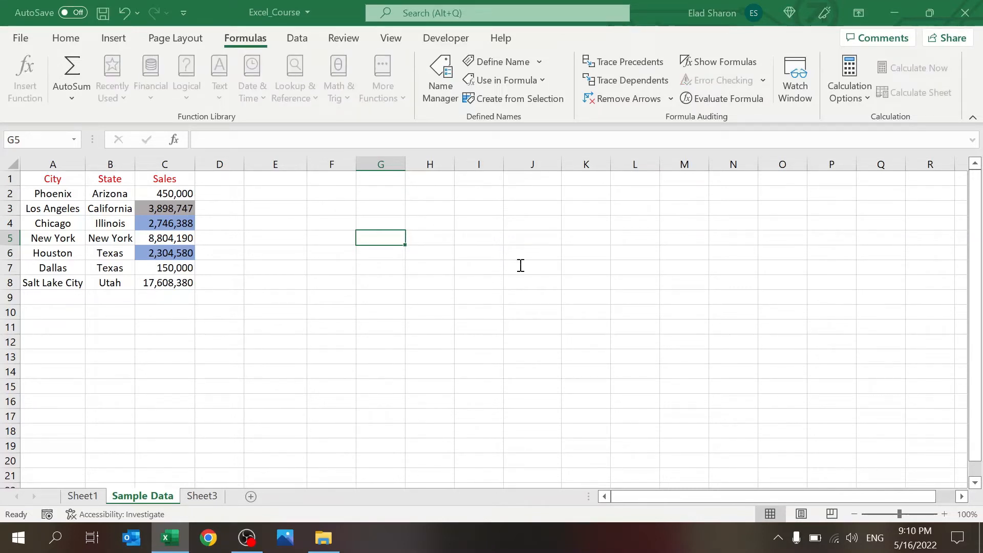
{"action": "left_click", "coordinate": [593, 376]}
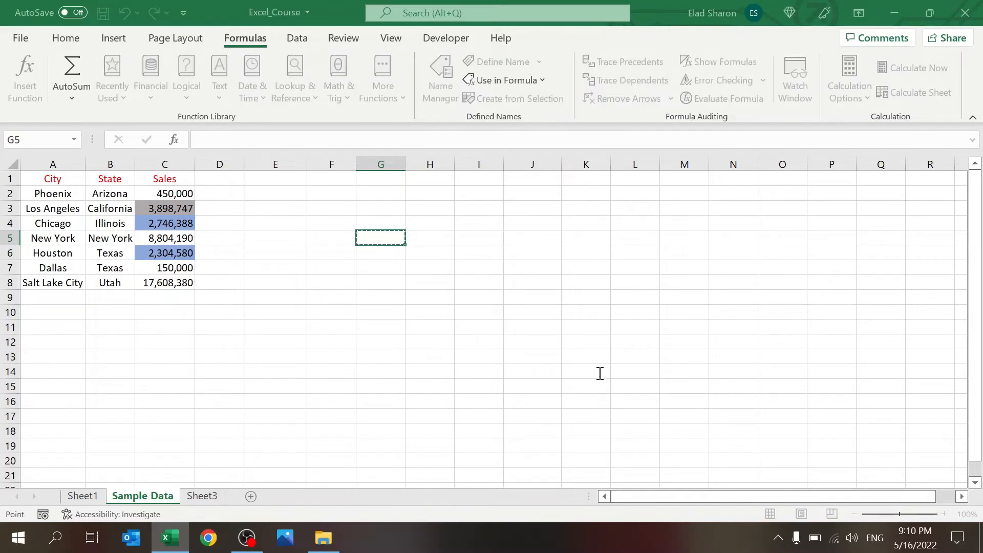
{"action": "left_click_drag", "start_coordinate": [599, 374], "coordinate": [507, 370]}
{"action": "key", "text": "BackSpace"}
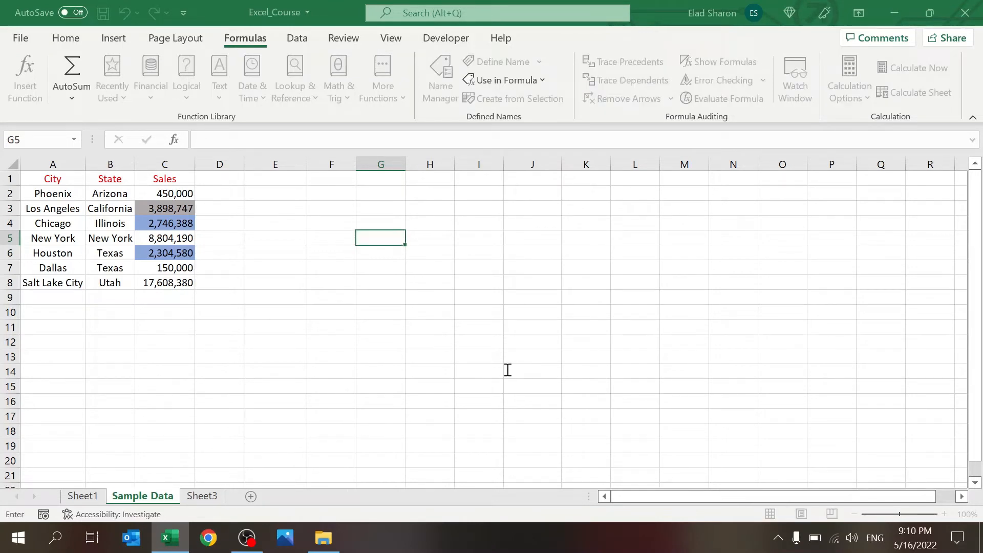
{"action": "left_click_drag", "start_coordinate": [97, 193], "coordinate": [102, 281]}
{"action": "left_click", "coordinate": [562, 400]}
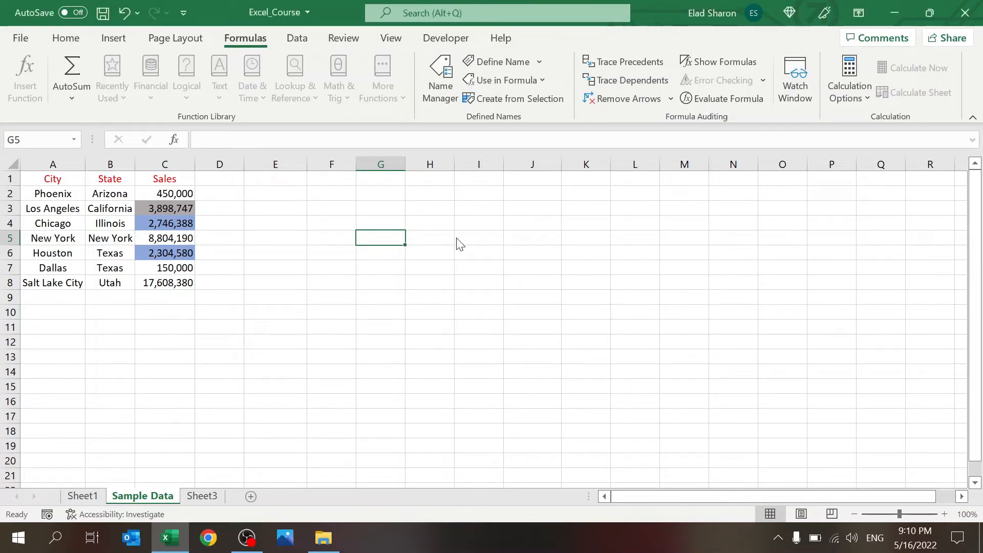
Step: Select the Sales values C2:C8 and check their range name in the Name Box
{"action": "left_click", "coordinate": [345, 281]}
{"action": "left_click", "coordinate": [344, 209]}
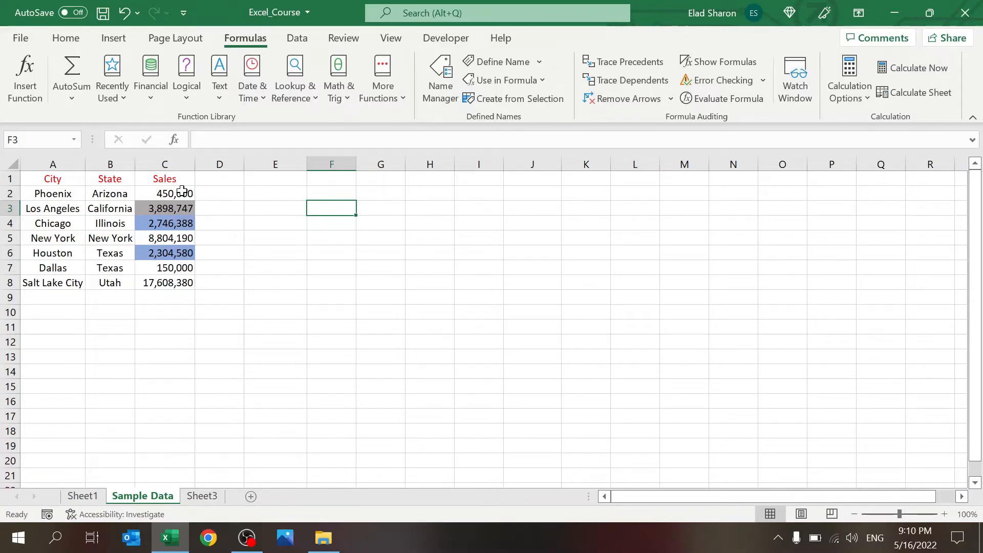
{"action": "left_click_drag", "start_coordinate": [182, 191], "coordinate": [177, 281]}
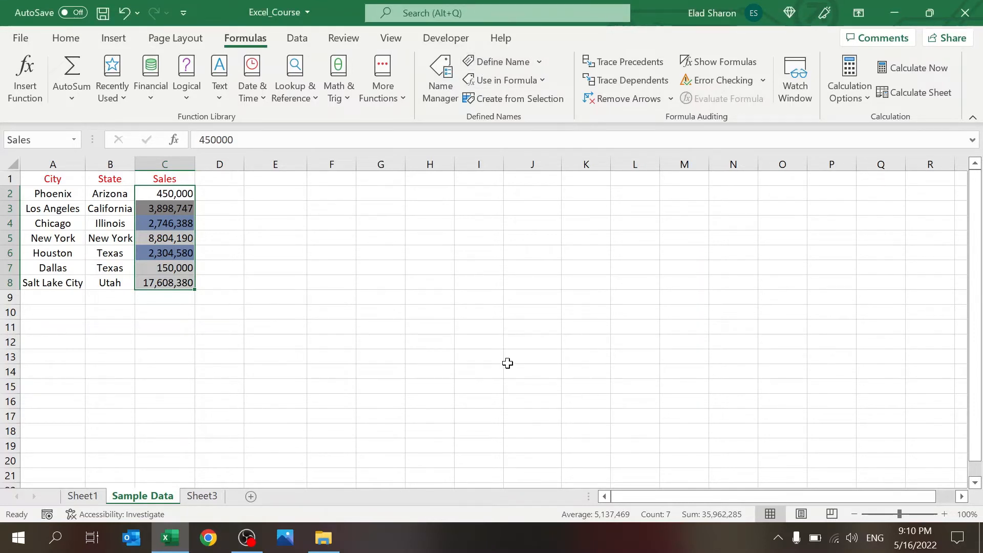
{"action": "left_click", "coordinate": [371, 235]}
{"action": "left_click", "coordinate": [73, 139]}
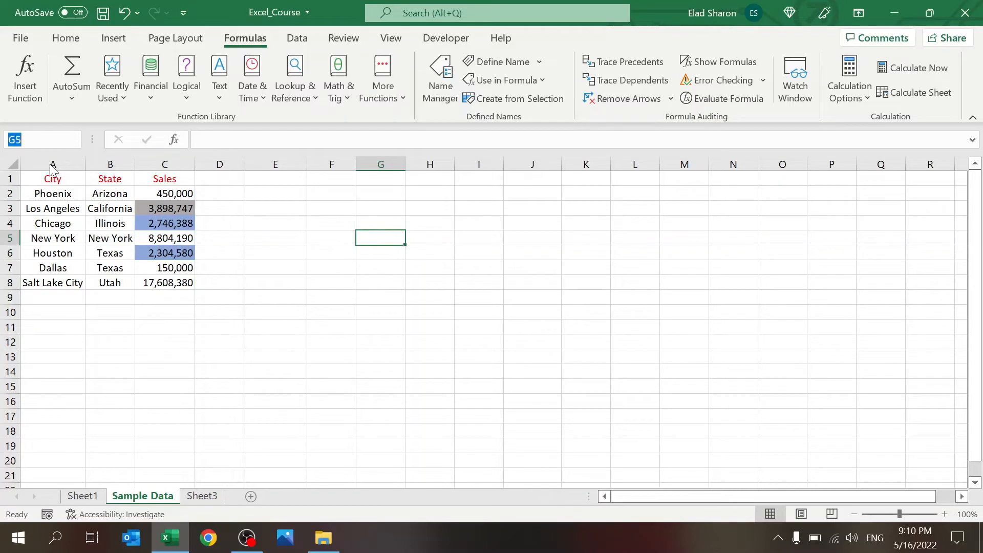
{"action": "left_click", "coordinate": [377, 219]}
{"action": "left_click", "coordinate": [382, 211]}
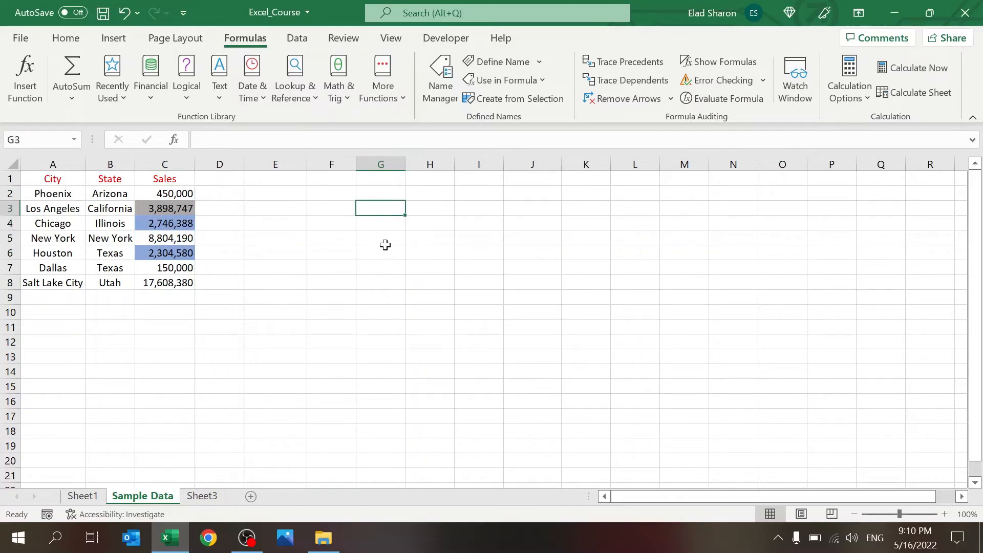
{"action": "type", "text": "=sum"}
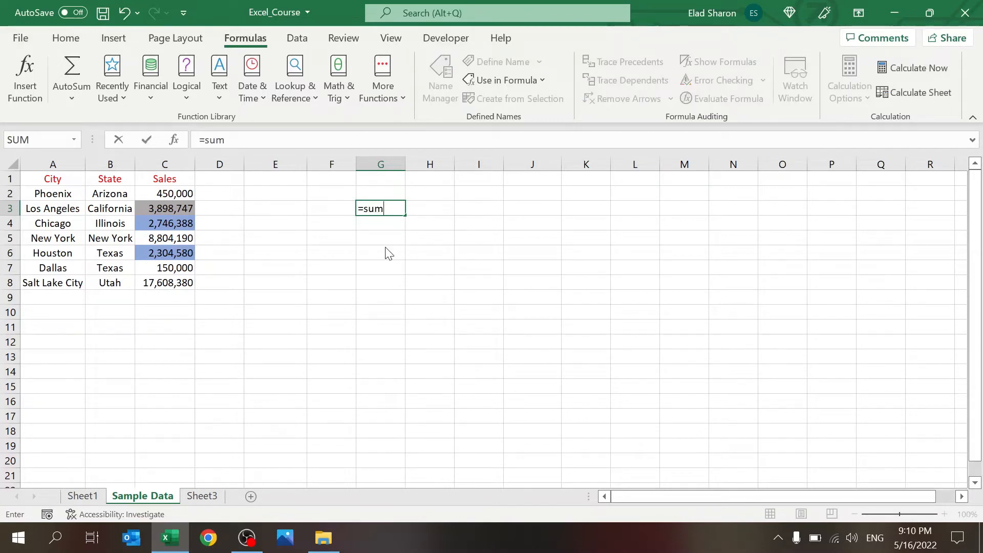
{"action": "type", "text": "(sa"}
{"action": "key", "text": "Tab"}
{"action": "type", "text": ")"}
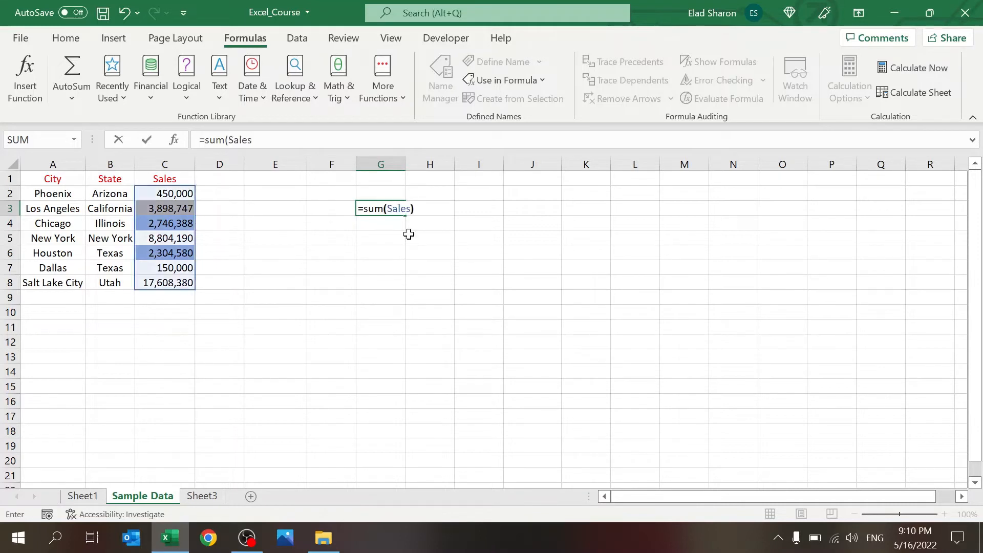
{"action": "key", "text": "Return"}
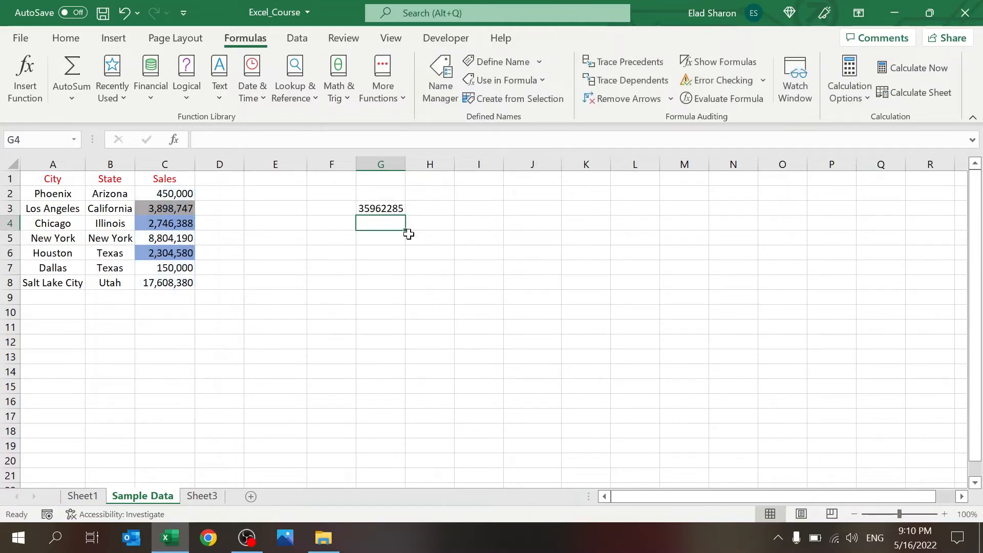
{"action": "key", "text": "Up"}
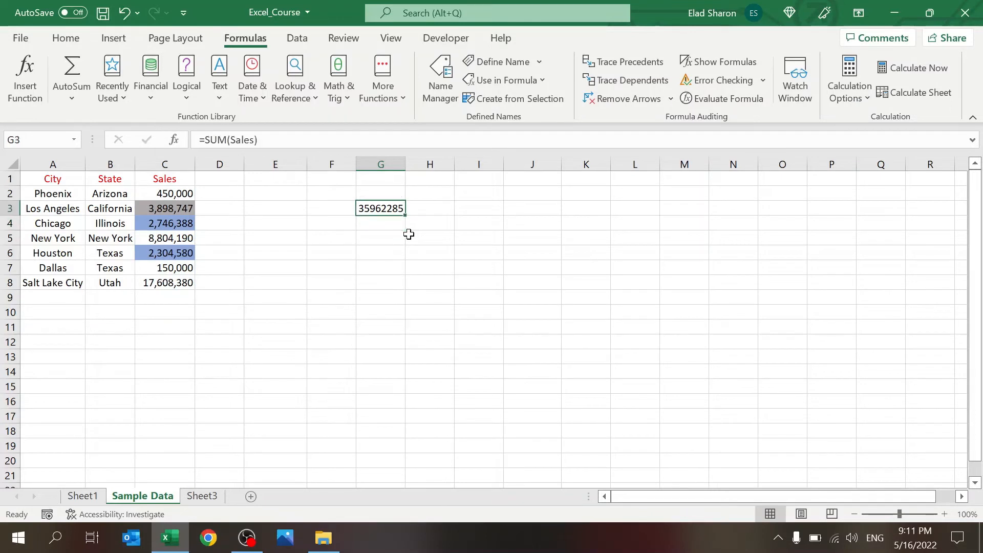
{"action": "key", "text": "Delete"}
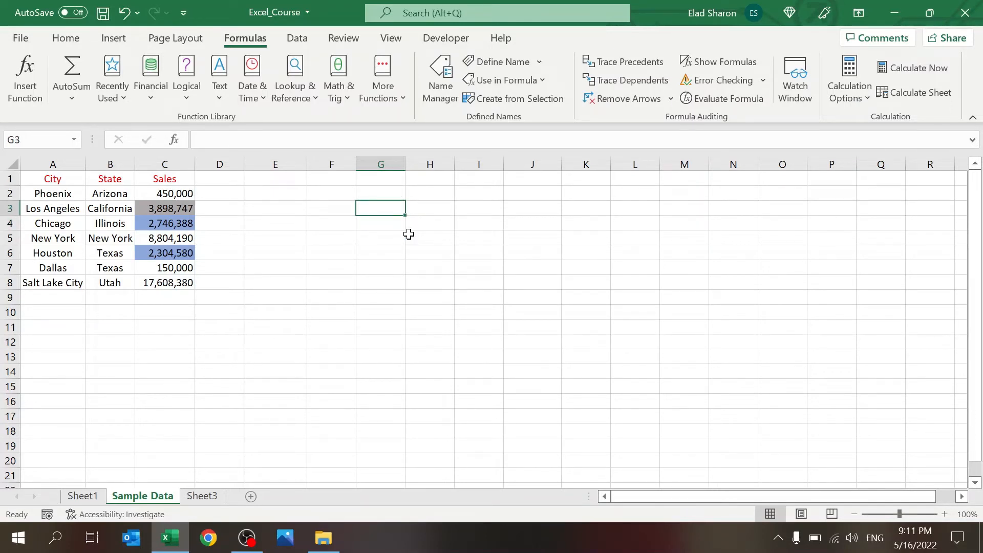
{"action": "key", "text": "Left"}
{"action": "key", "text": "Up"}
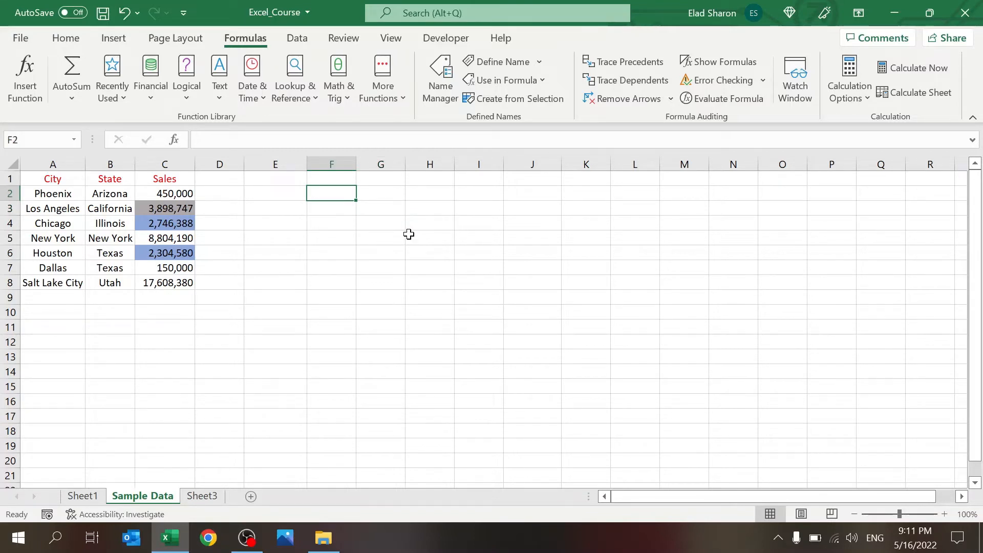
Step: Clear all contents from Sheet3
{"action": "left_click", "coordinate": [208, 496]}
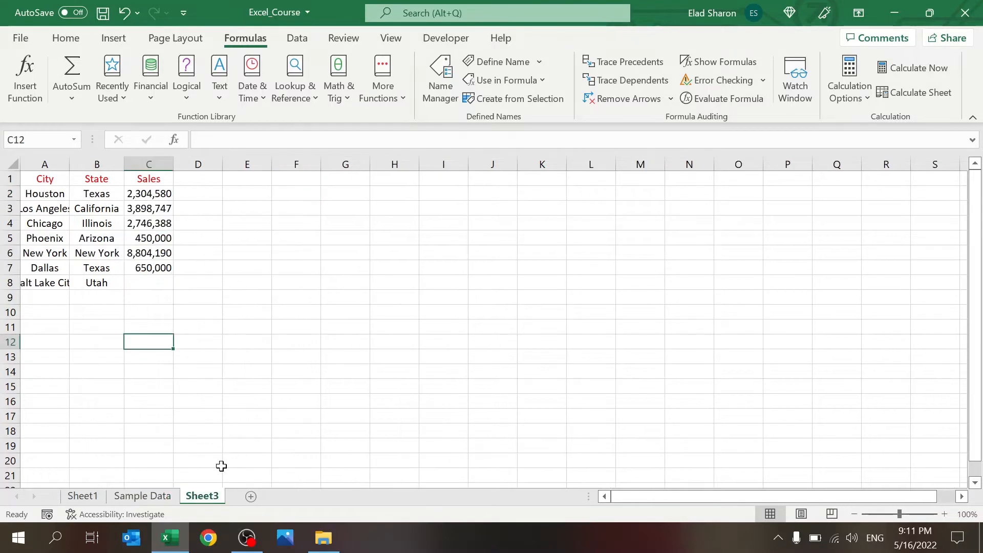
{"action": "left_click", "coordinate": [15, 160]}
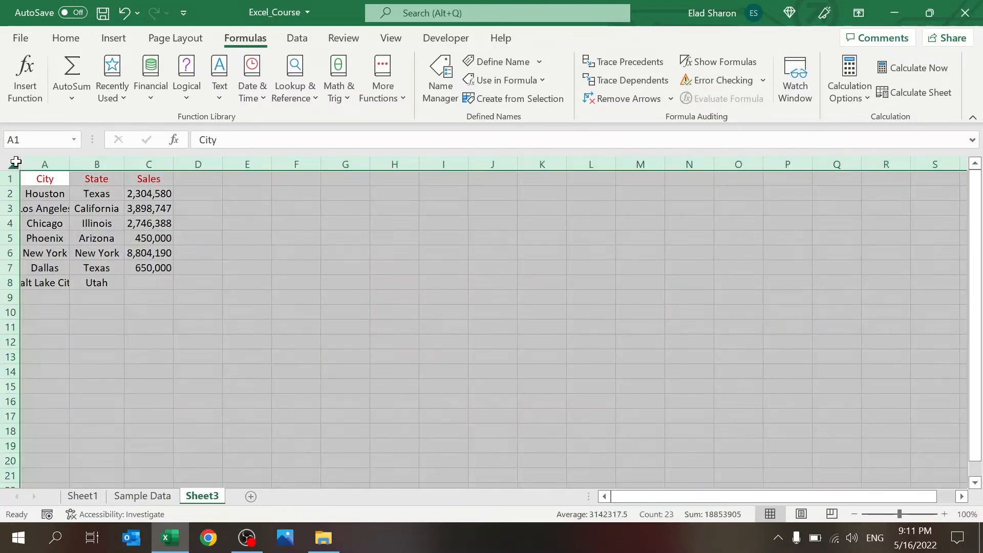
{"action": "key", "text": "ctrl+minus"}
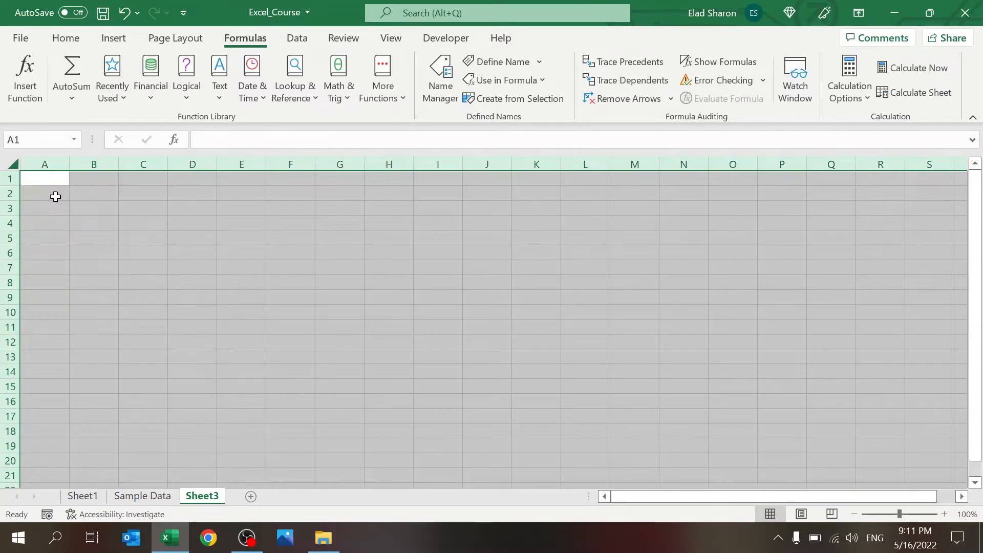
{"action": "left_click", "coordinate": [56, 197]}
Step: Enter the heading City in A1 and =City in A2, then autofit column A
{"action": "left_click", "coordinate": [55, 180]}
{"action": "type", "text": "Ci"}
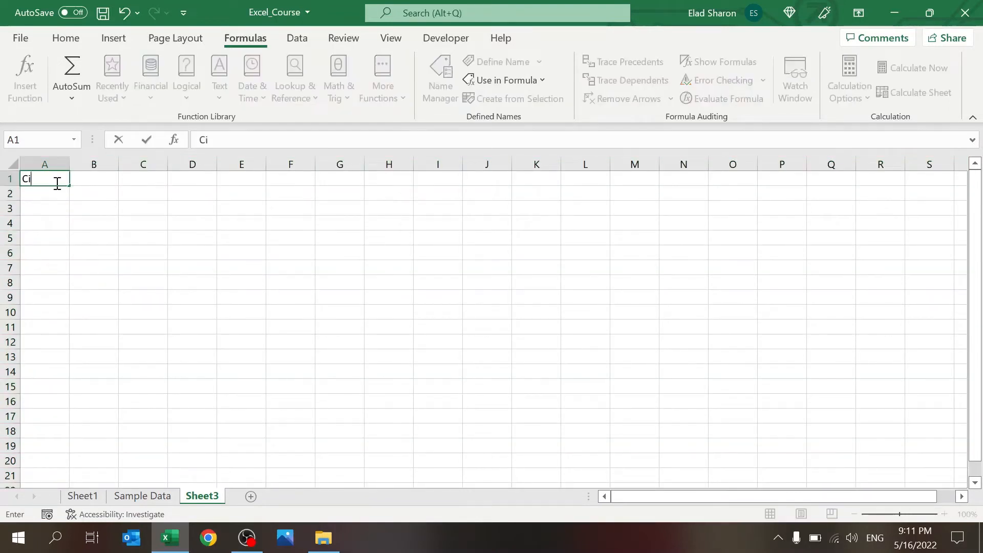
{"action": "type", "text": "ty"}
{"action": "key", "text": "Return"}
{"action": "type", "text": "=ci"}
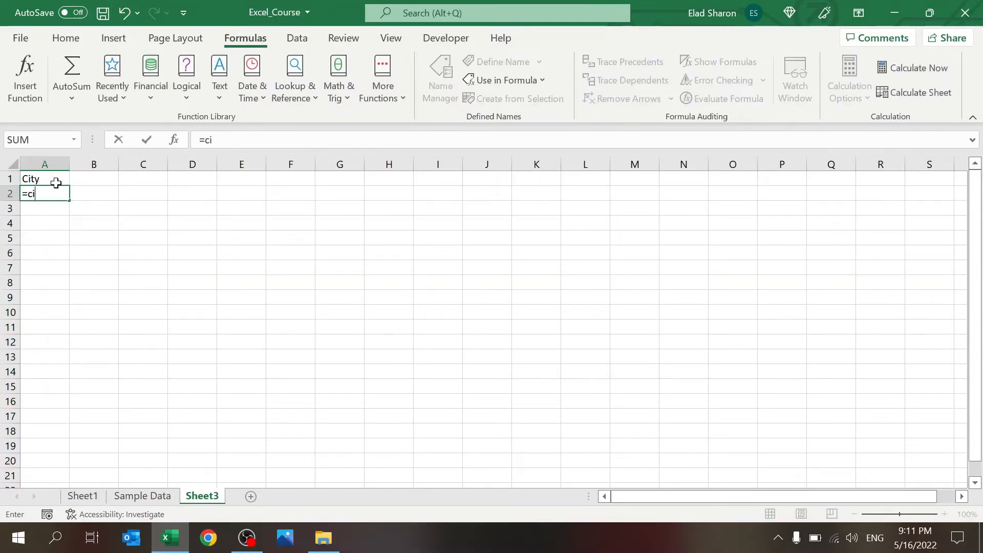
{"action": "type", "text": "ty"}
{"action": "key", "text": "Return"}
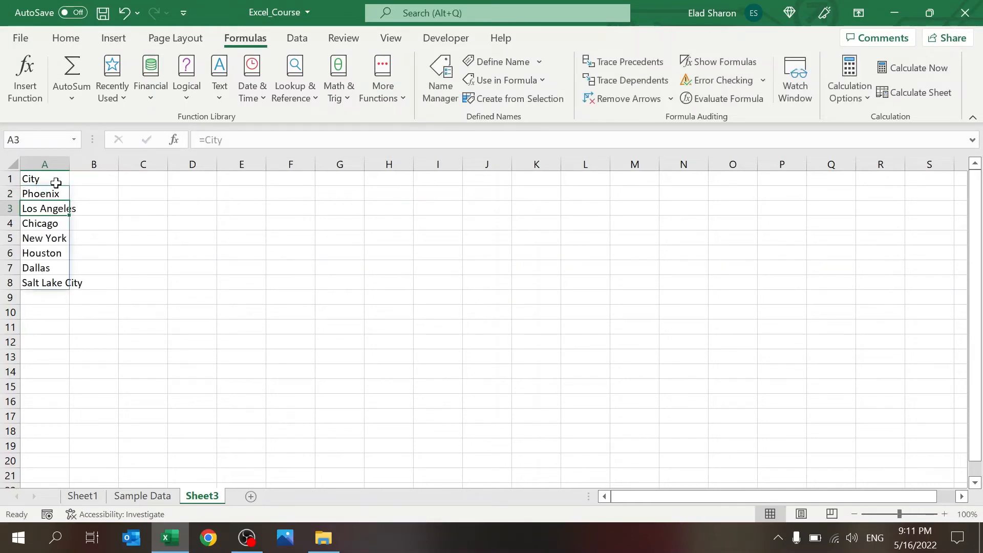
{"action": "left_click", "coordinate": [56, 193]}
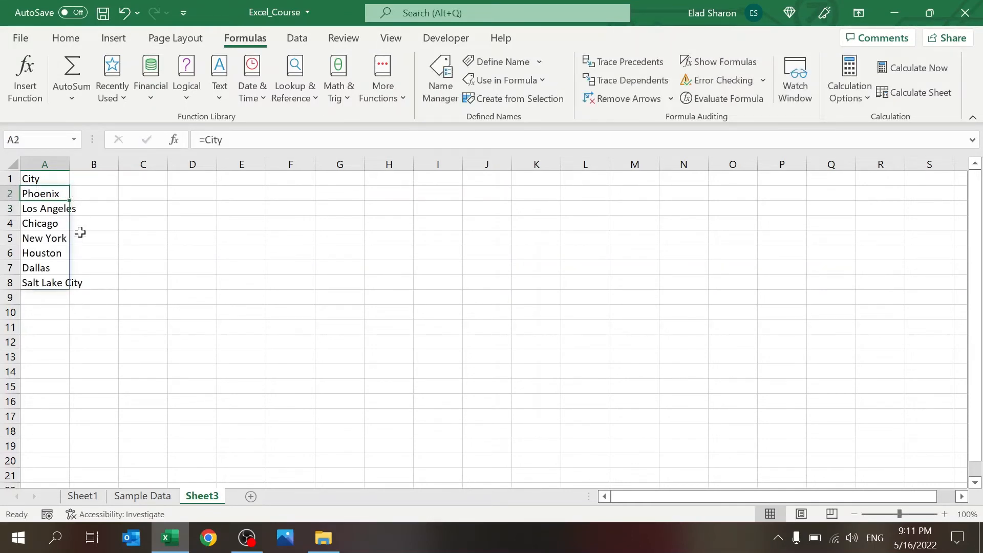
{"action": "double_click", "coordinate": [67, 169]}
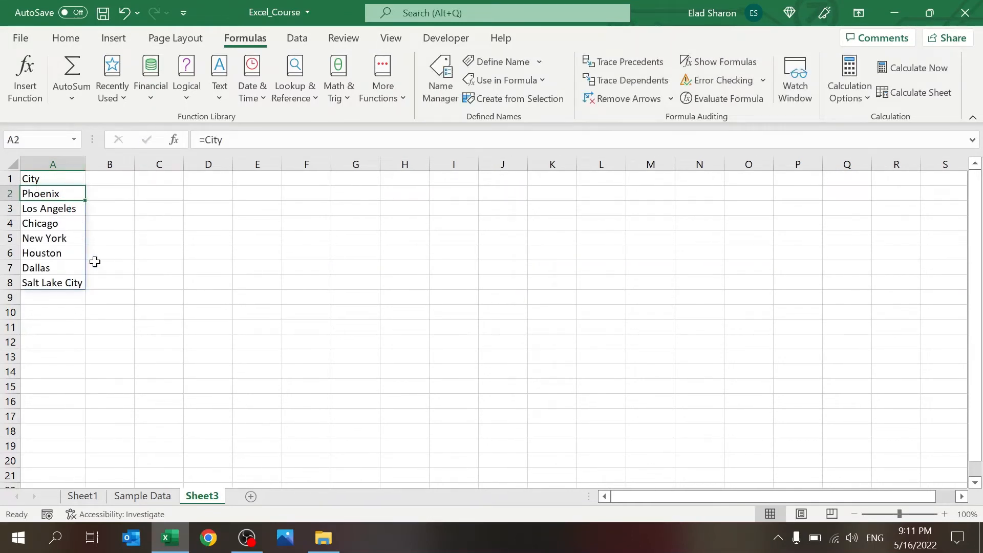
Step: Return to the Sample Data sheet and go to the empty row below Salt Lake City
{"action": "left_click", "coordinate": [136, 501]}
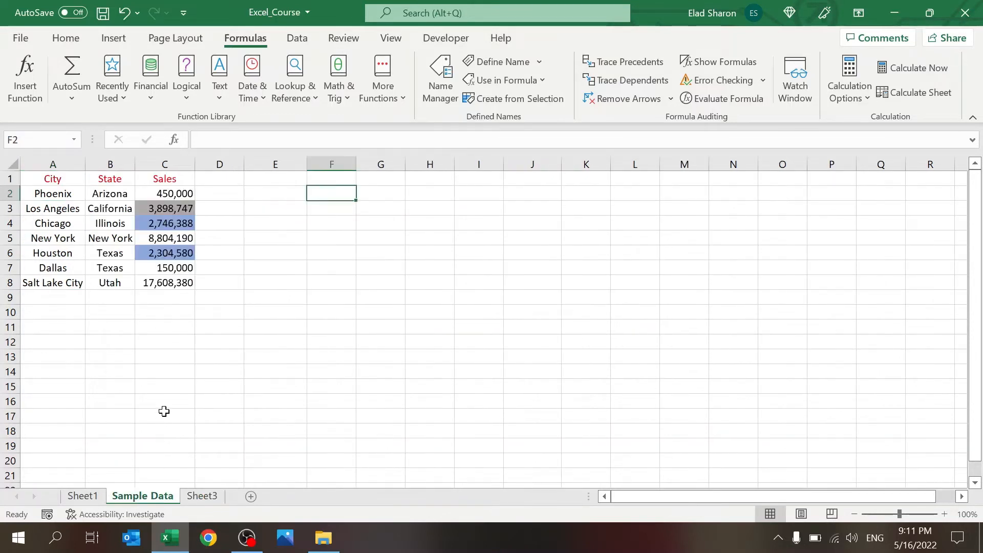
{"action": "left_click", "coordinate": [105, 344]}
{"action": "left_click", "coordinate": [73, 283]}
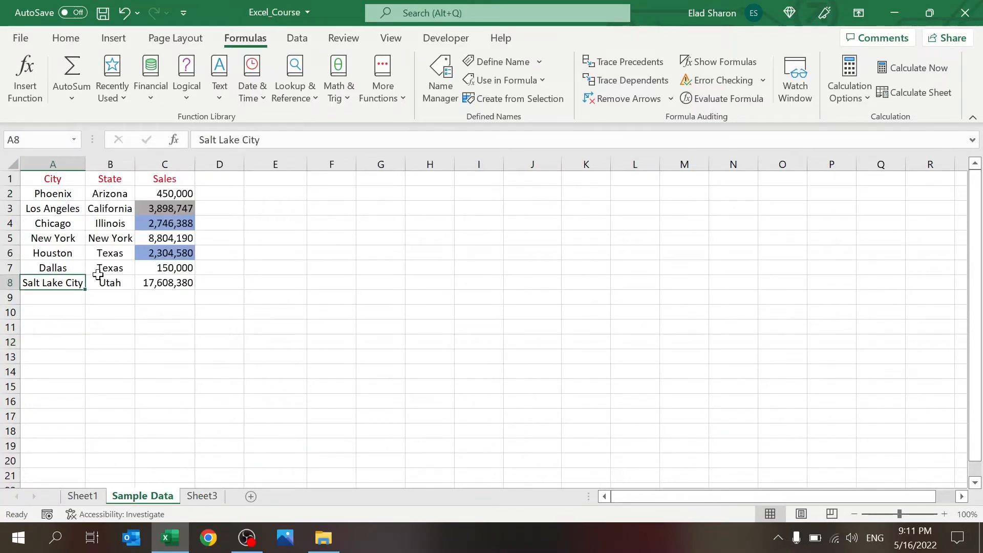
{"action": "left_click", "coordinate": [55, 298]}
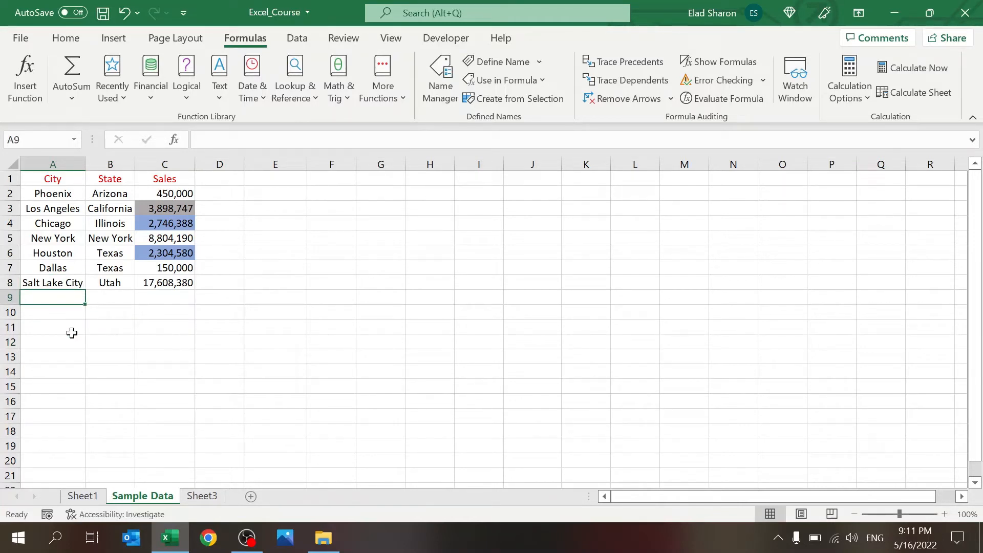
Step: Add a row 9 for Boston, MA with sales of 400,000
{"action": "type", "text": "Boston"}
{"action": "key", "text": "Tab"}
{"action": "type", "text": "MA"}
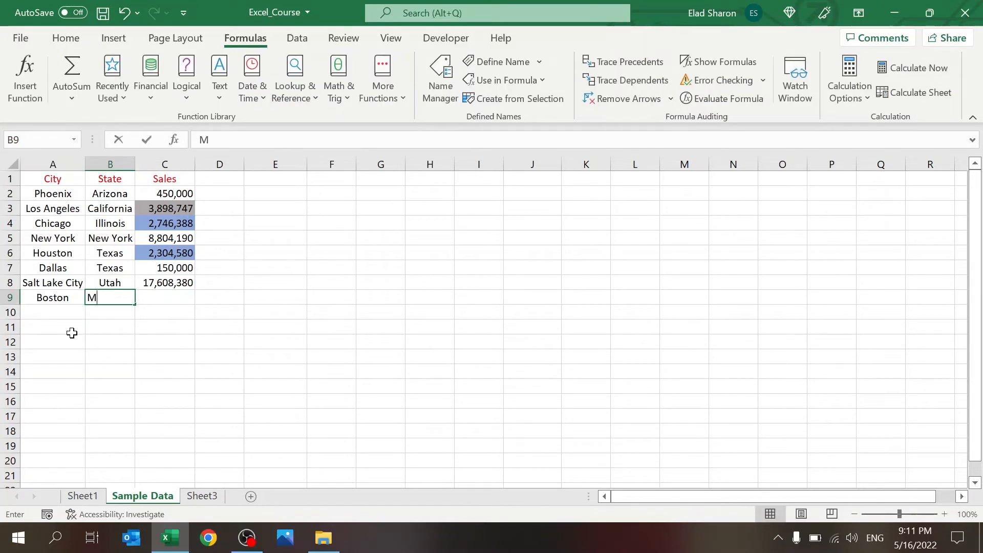
{"action": "key", "text": "Tab"}
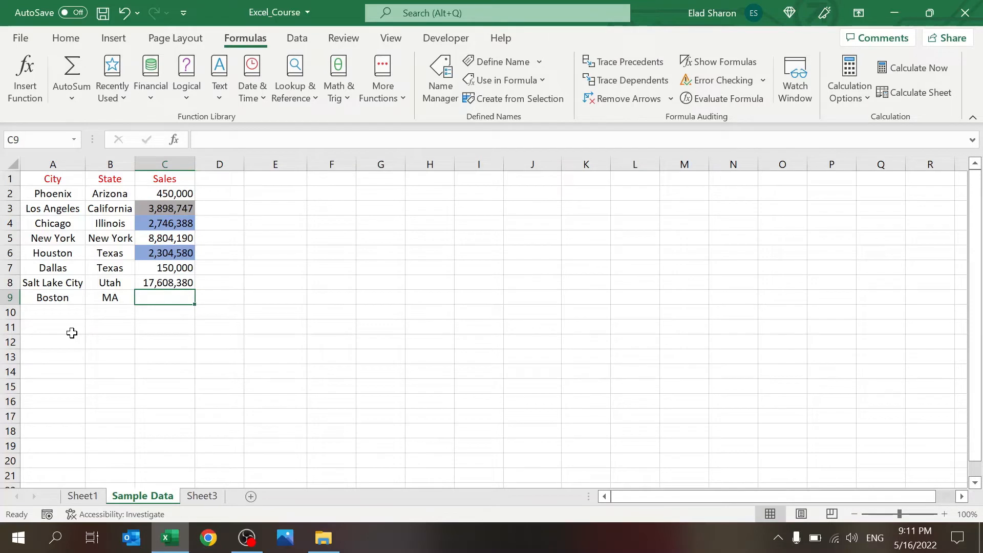
{"action": "type", "text": "40000"}
{"action": "key", "text": "Return"}
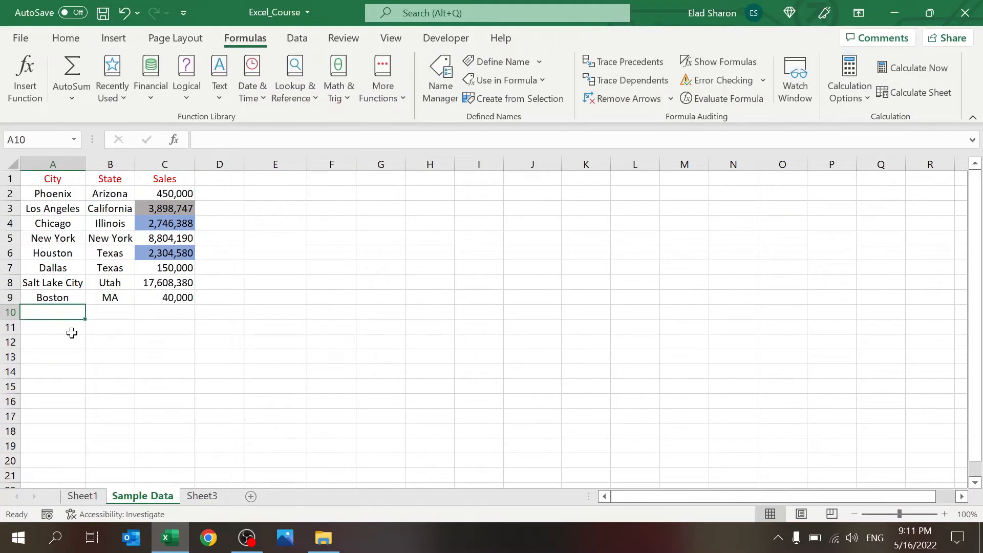
{"action": "left_click", "coordinate": [174, 296]}
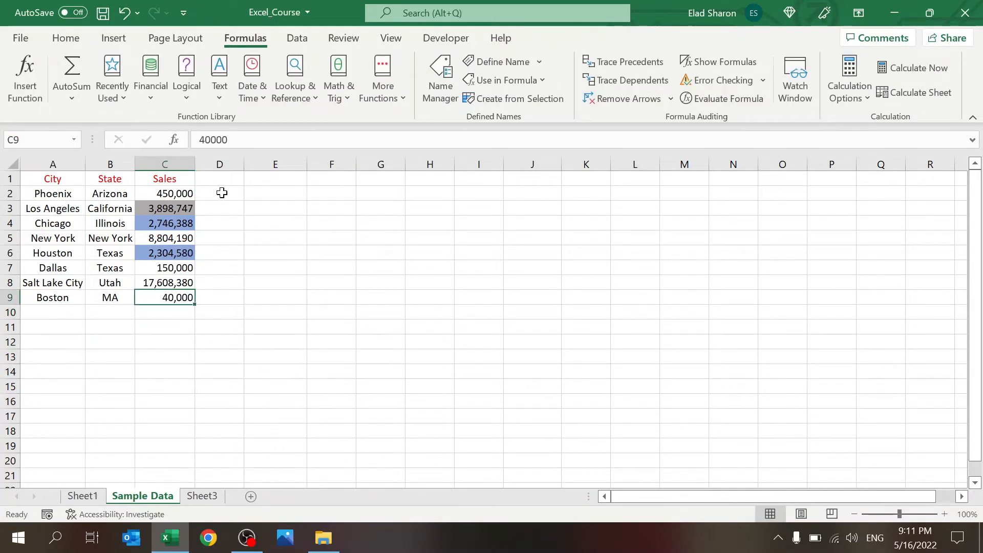
{"action": "left_click", "coordinate": [257, 137]}
{"action": "type", "text": "0"}
{"action": "key", "text": "Return"}
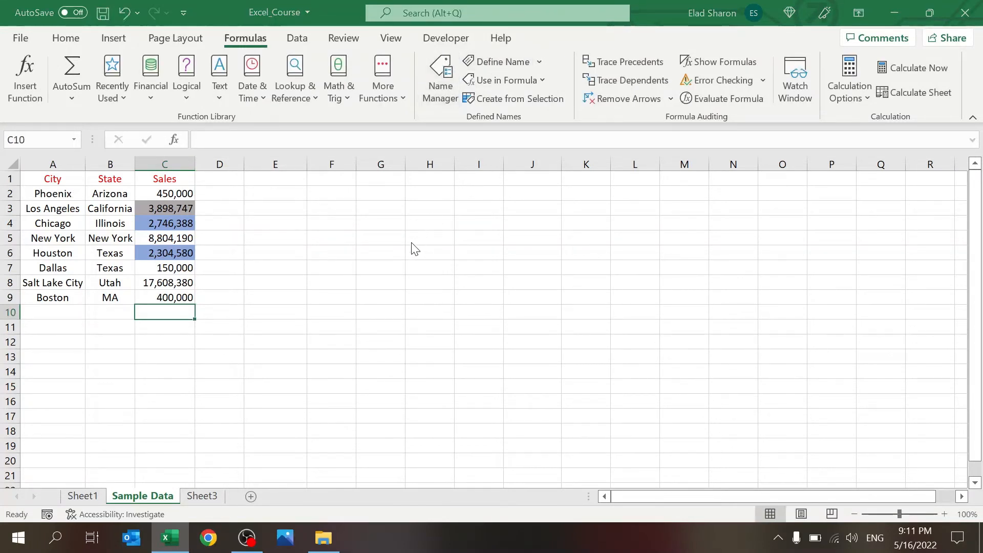
Step: Update the defined names' range references, including the states range, in the Name Manager
{"action": "left_click", "coordinate": [625, 379]}
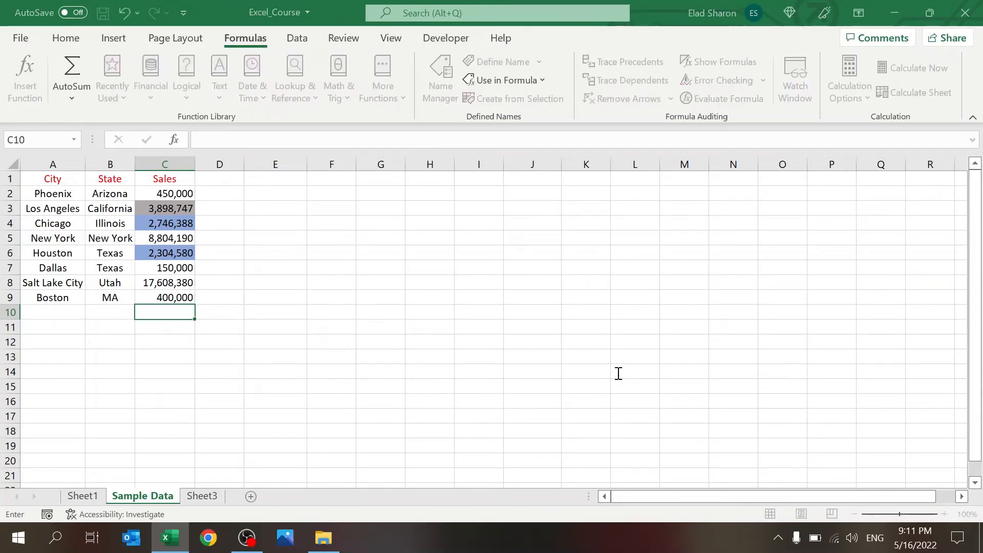
{"action": "left_click", "coordinate": [583, 396]}
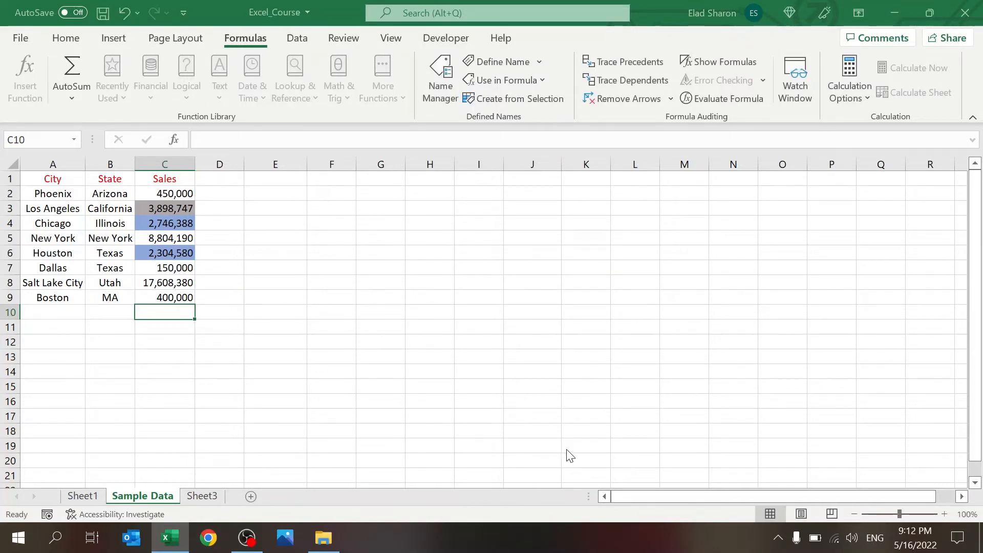
{"action": "left_click", "coordinate": [616, 372]}
{"action": "key", "text": "BackSpace"}
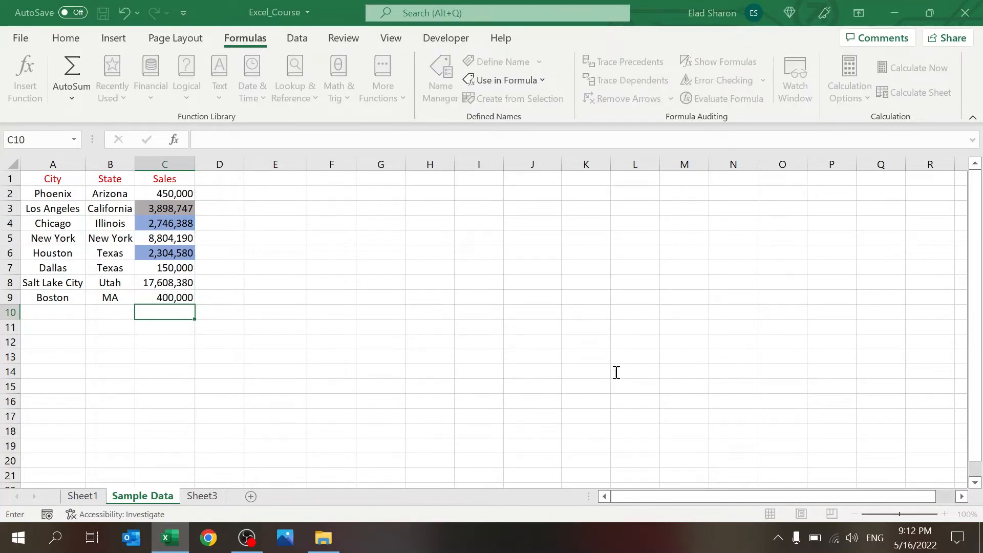
{"action": "left_click", "coordinate": [589, 394]}
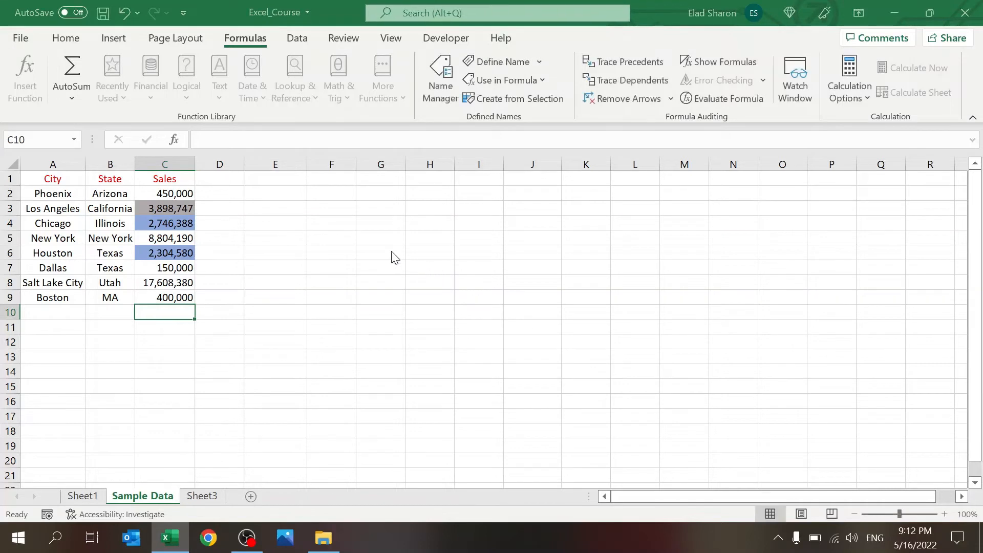
{"action": "left_click", "coordinate": [463, 206]}
{"action": "left_click", "coordinate": [614, 375]}
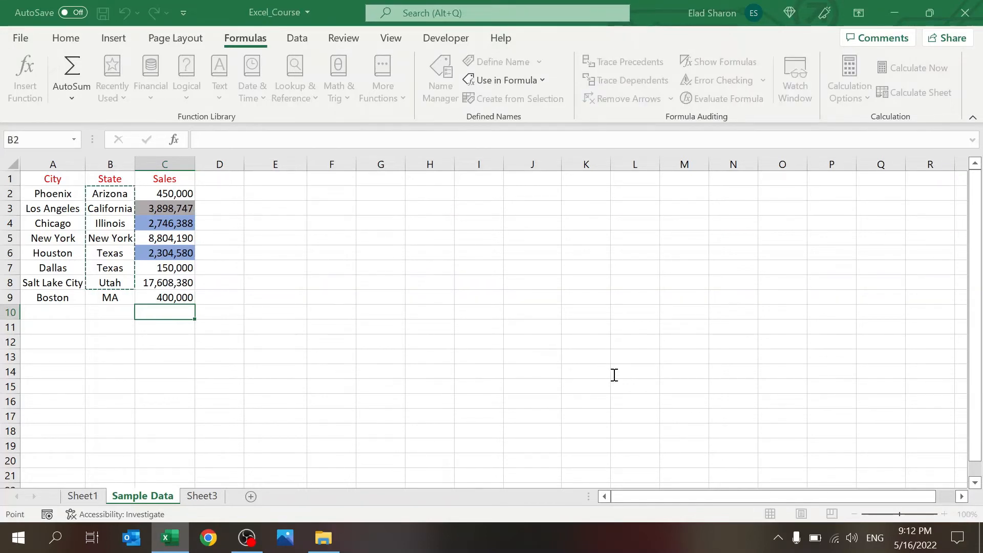
{"action": "key", "text": "BackSpace"}
{"action": "left_click", "coordinate": [600, 386]}
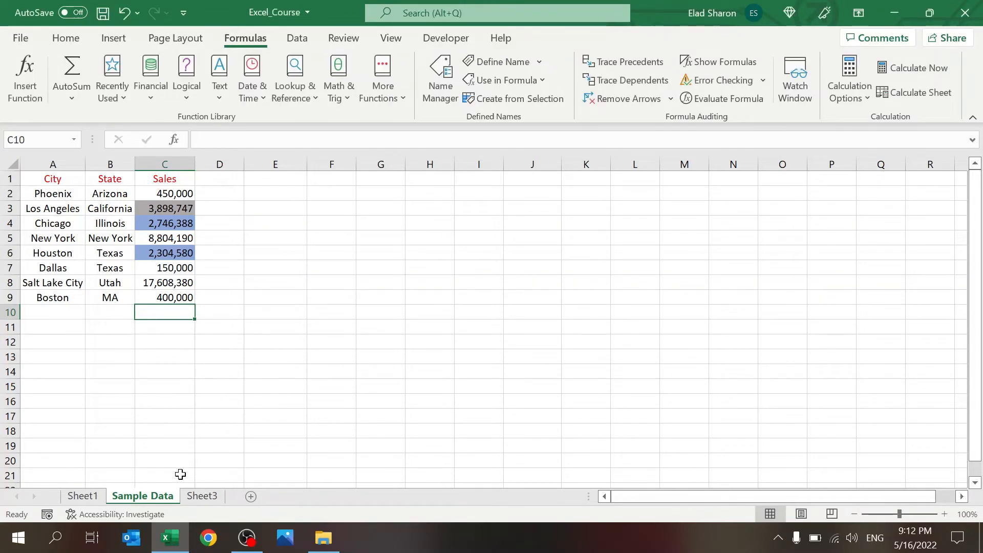
Step: Glance at Sheet3, then return to Sample Data and select cell F3
{"action": "left_click", "coordinate": [187, 497]}
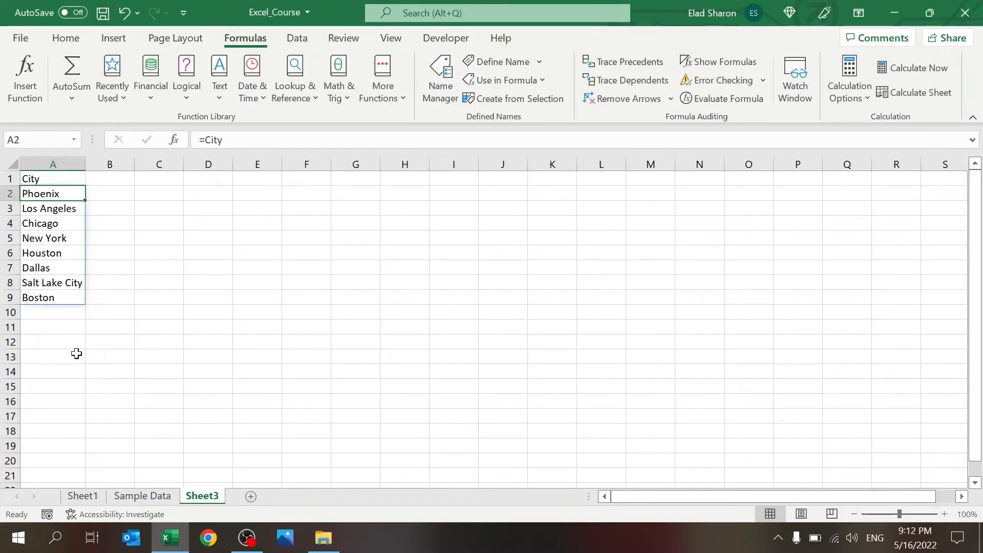
{"action": "left_click", "coordinate": [141, 495]}
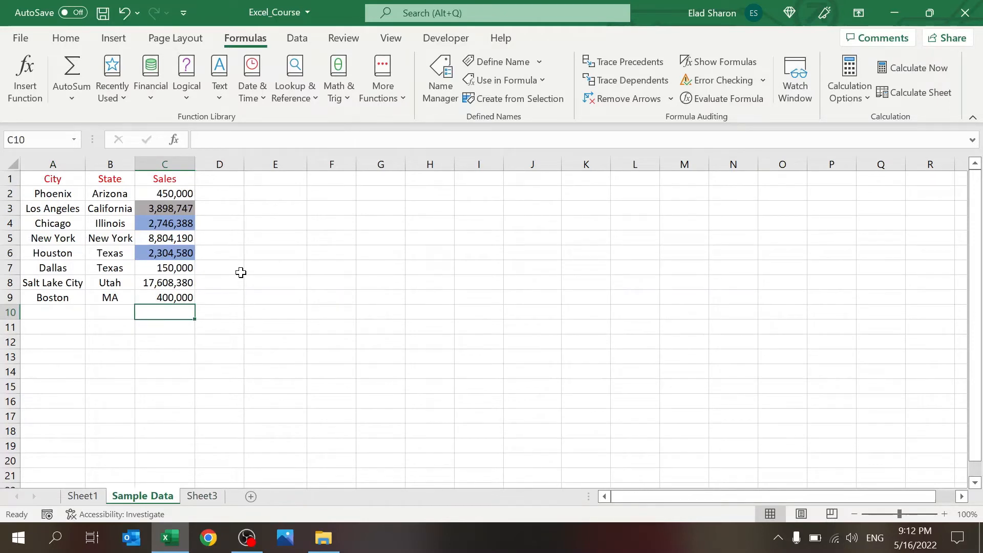
{"action": "left_click", "coordinate": [291, 281]}
{"action": "left_click", "coordinate": [341, 210]}
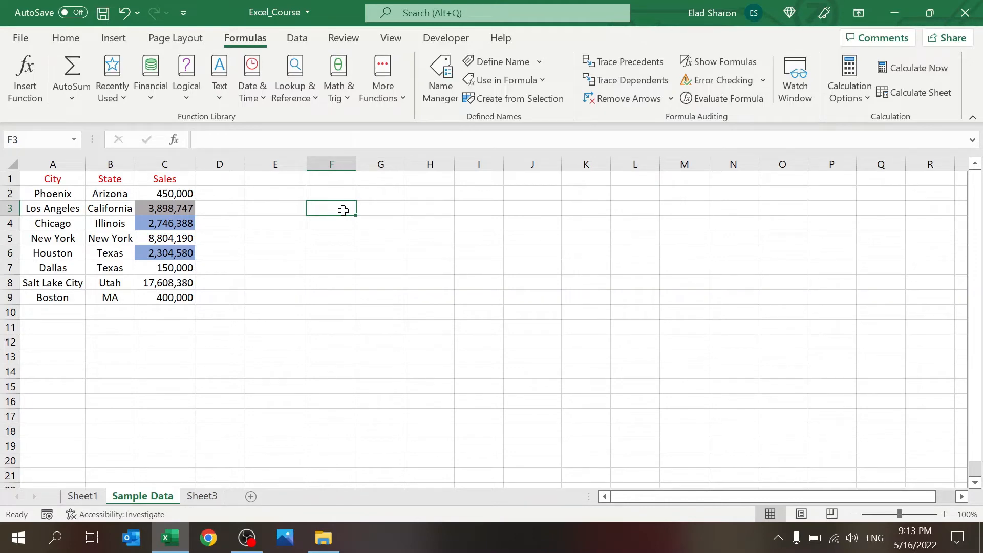
{"action": "left_click", "coordinate": [77, 40]}
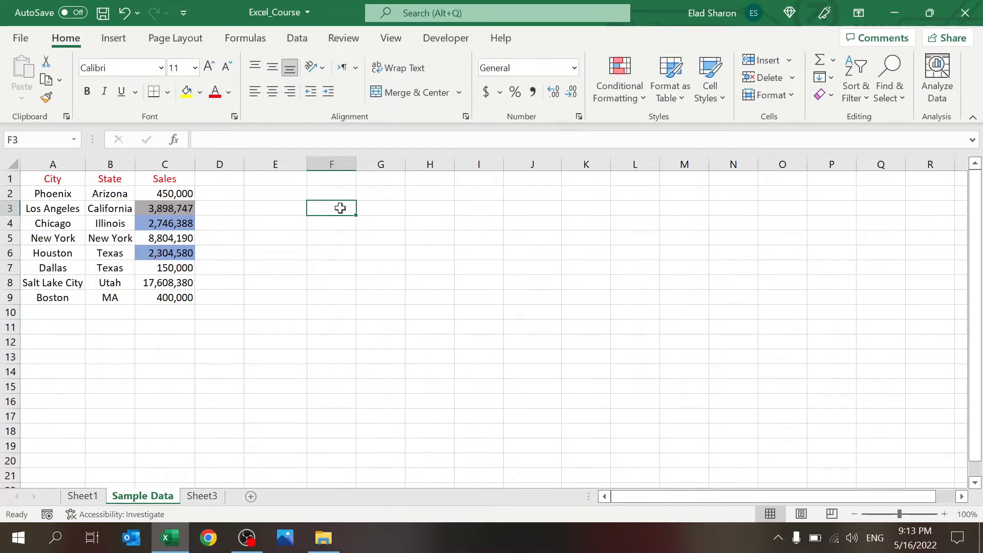
Step: Add a List data-validation dropdown to F3, test it with an entry, then cancel it
{"action": "left_click", "coordinate": [292, 40]}
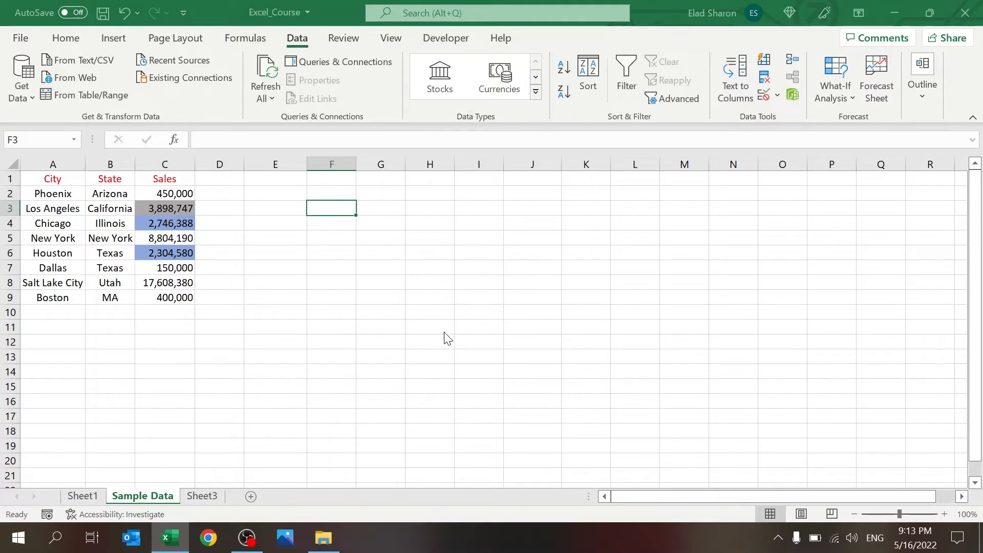
{"action": "left_click", "coordinate": [448, 351]}
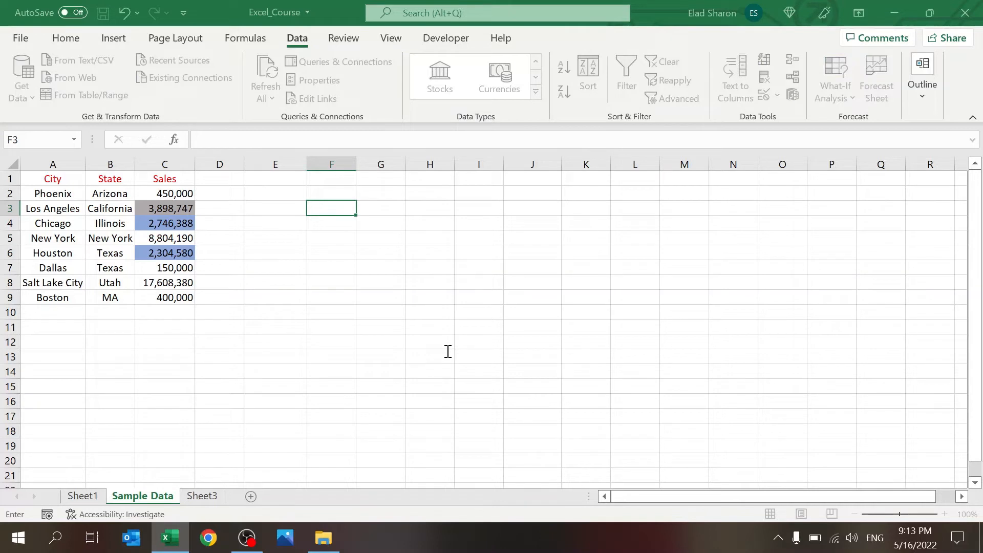
{"action": "left_click", "coordinate": [633, 438]}
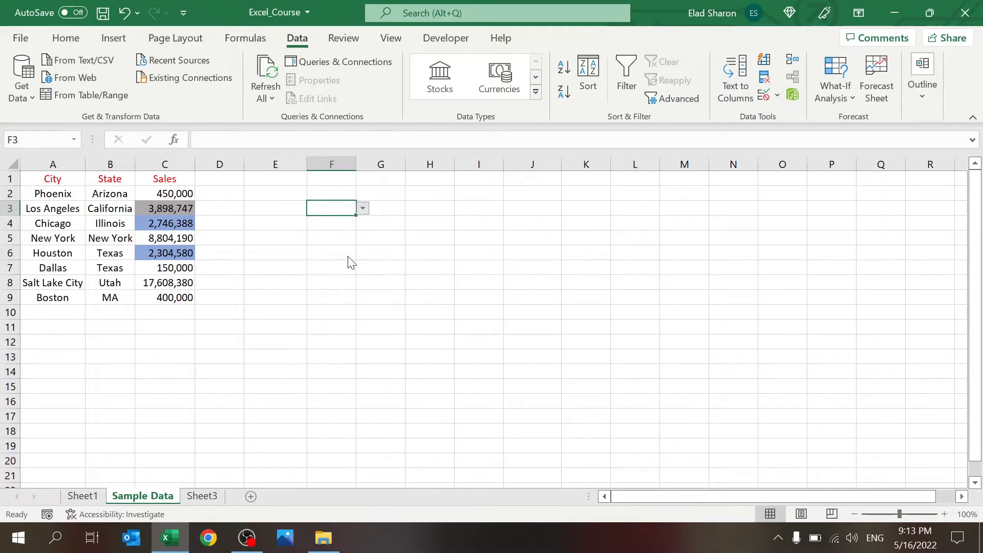
{"action": "type", "text": "sdfg"}
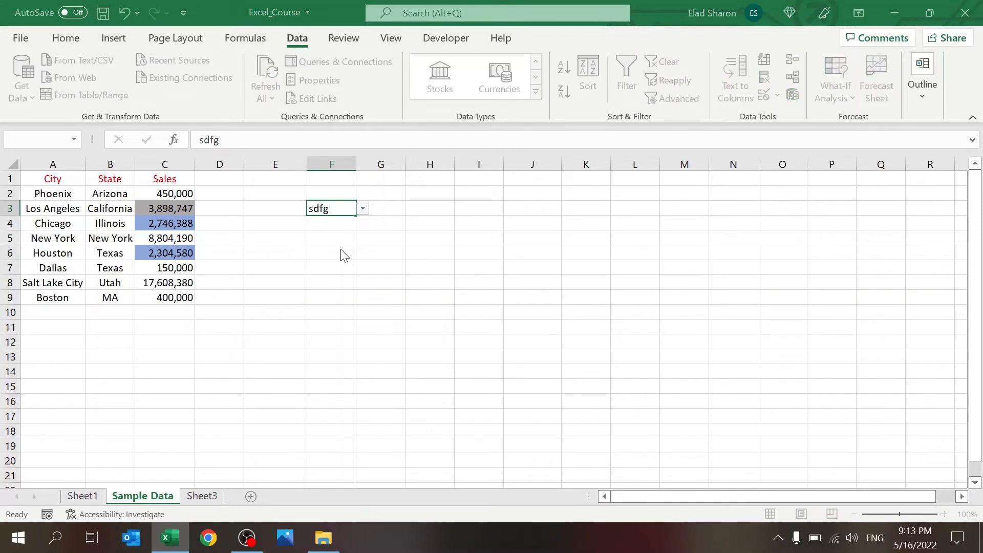
{"action": "key", "text": "Escape"}
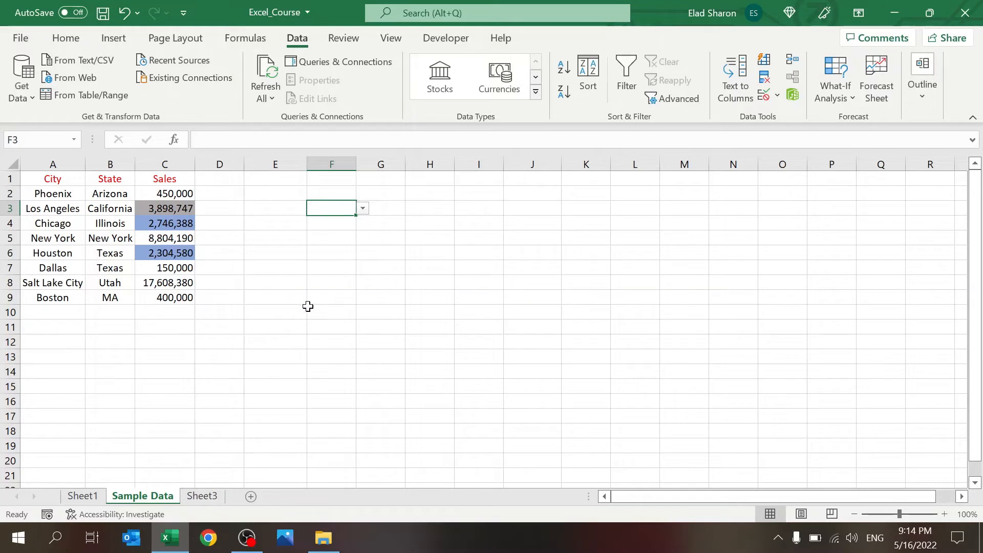
{"action": "left_click", "coordinate": [416, 210]}
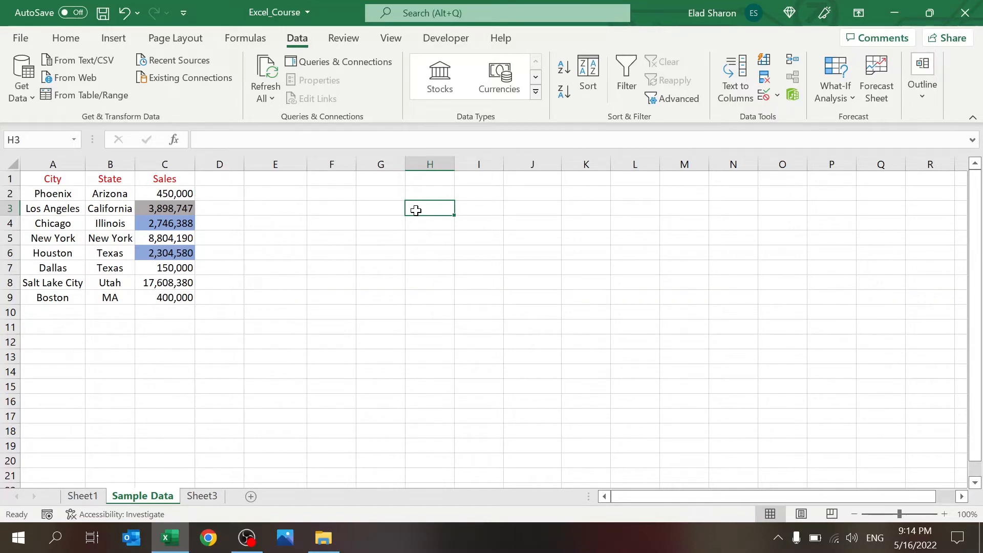
Step: Show the Insert ribbon with its shapes and illustration commands
{"action": "left_click", "coordinate": [114, 39]}
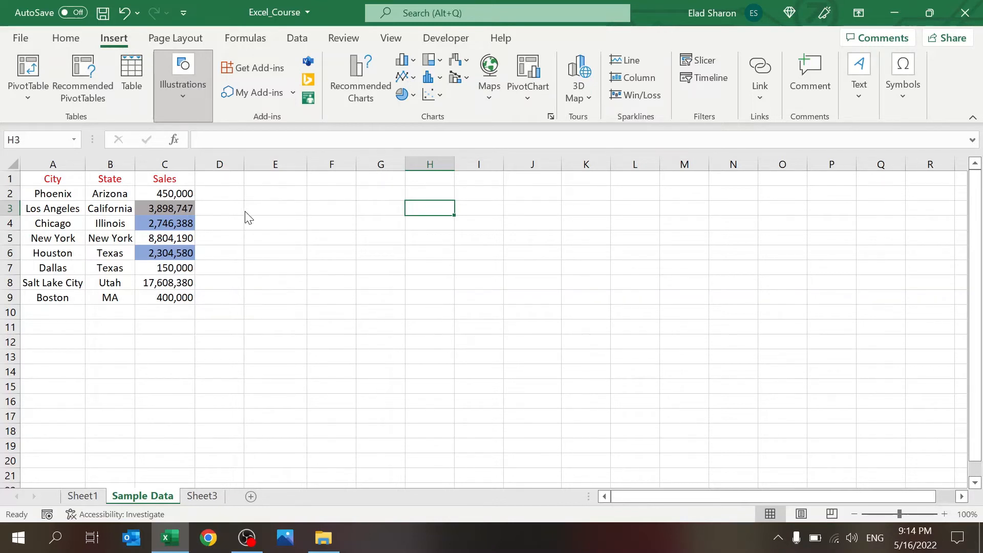
Step: Draw a rectangle over H3:K9 reading 'Hi everyone!' with its text set to 36 point
{"action": "left_click_drag", "start_coordinate": [398, 208], "coordinate": [622, 301]}
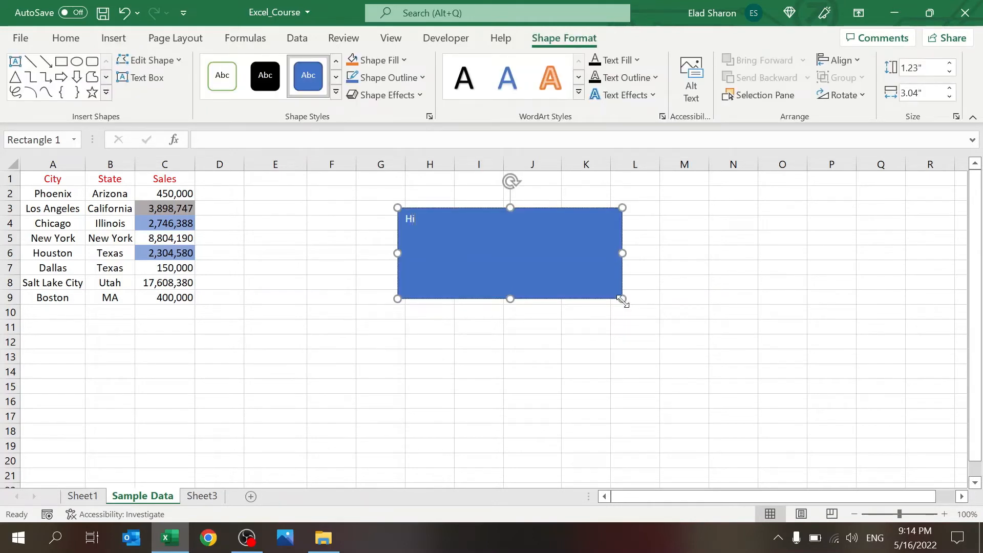
{"action": "type", "text": "Hi everyone!"}
{"action": "left_click", "coordinate": [66, 38]}
{"action": "left_click", "coordinate": [208, 68]}
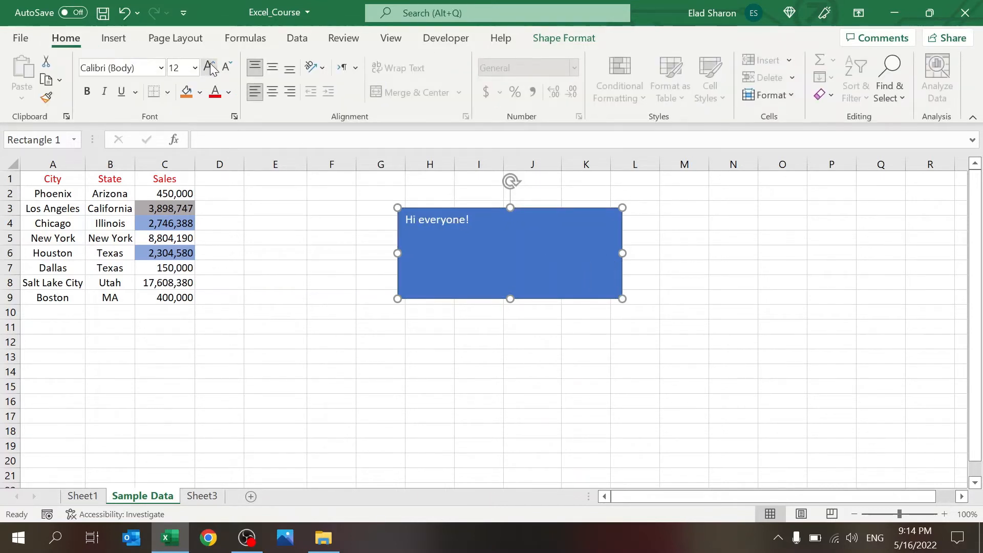
{"action": "left_click", "coordinate": [208, 68]}
{"action": "left_click", "coordinate": [209, 67]}
{"action": "left_click", "coordinate": [210, 67]}
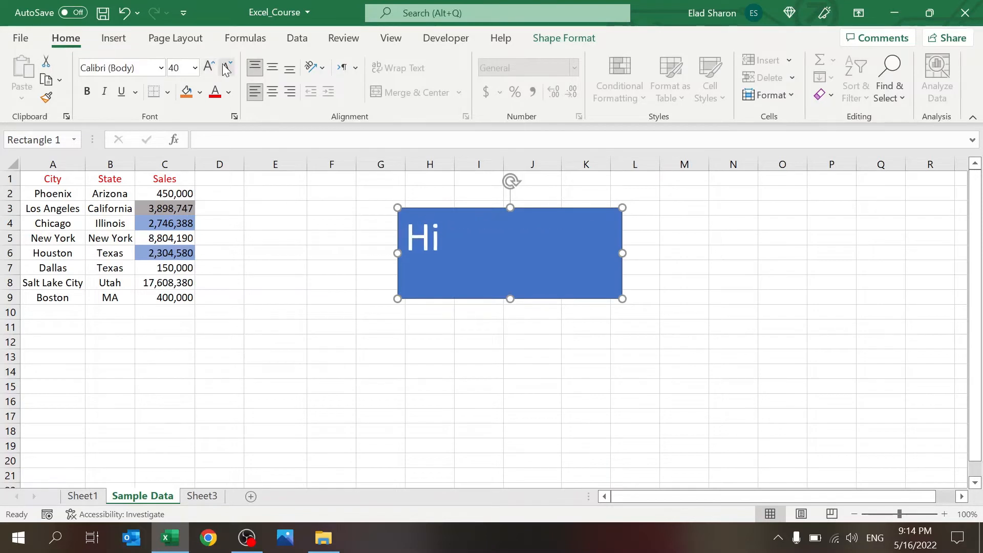
{"action": "left_click", "coordinate": [226, 68]}
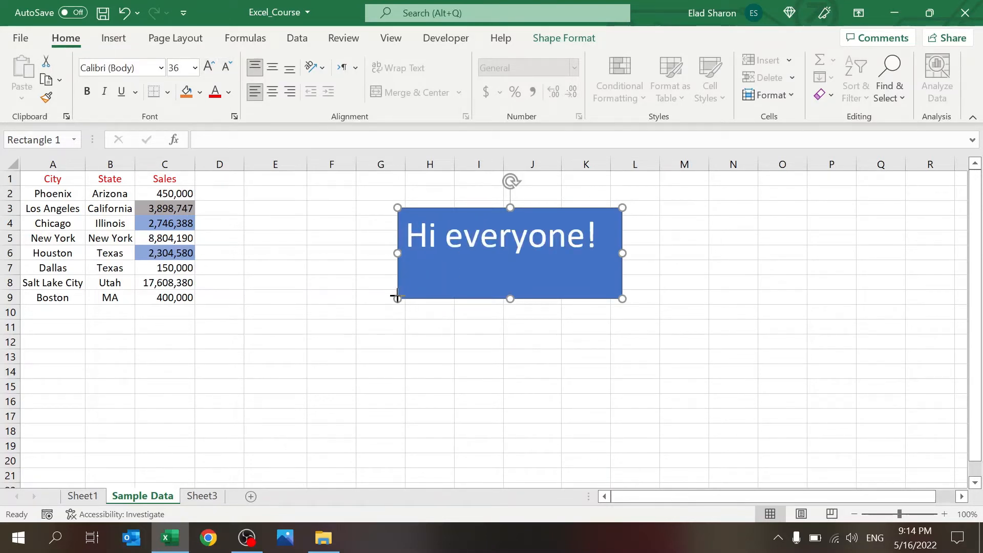
Step: Shorten the rectangle to fit its text and fill it orange
{"action": "left_click_drag", "start_coordinate": [398, 296], "coordinate": [398, 266]}
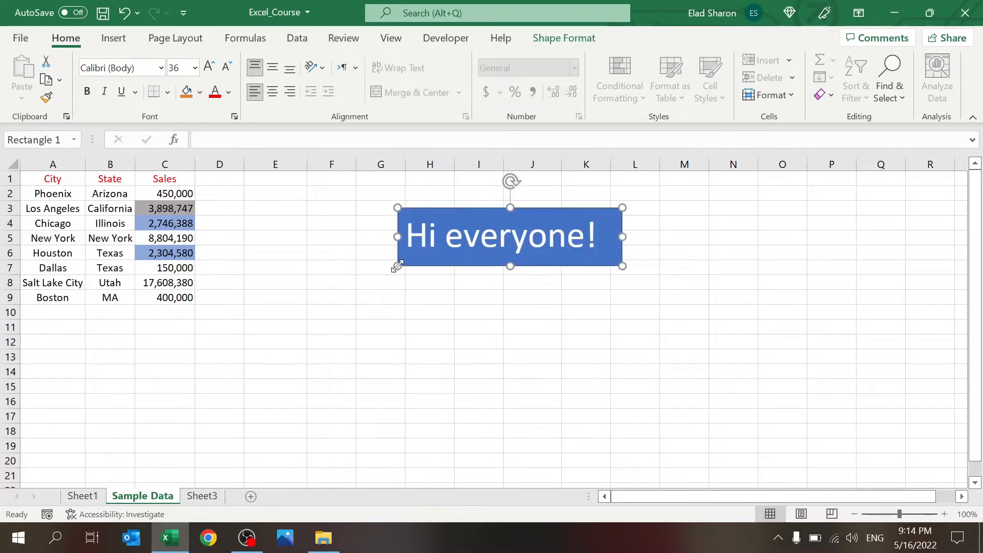
{"action": "left_click", "coordinate": [187, 91]}
{"action": "left_click", "coordinate": [418, 326]}
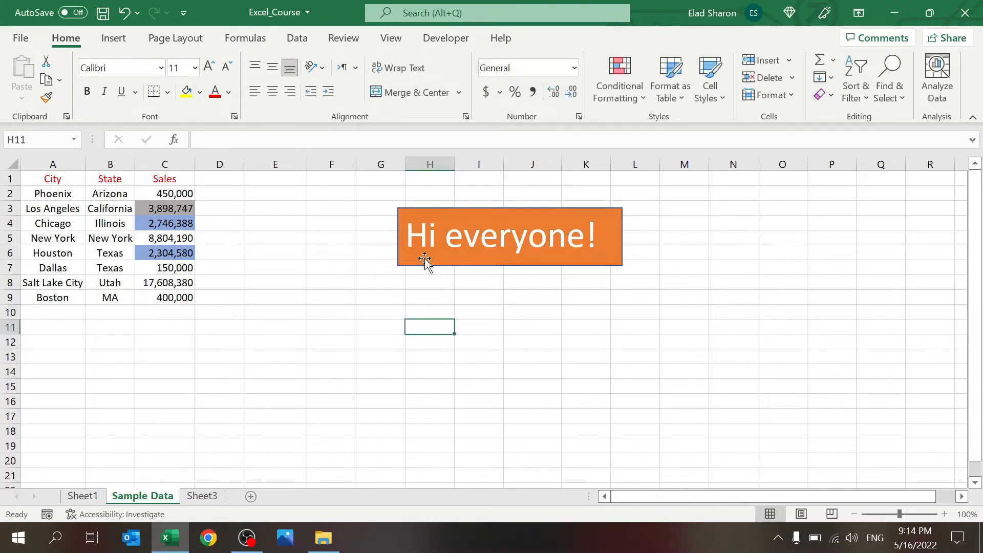
{"action": "key", "text": "Up"}
{"action": "key", "text": "Up"}
{"action": "key", "text": "Up"}
{"action": "key", "text": "Up"}
{"action": "key", "text": "Up"}
{"action": "key", "text": "Up"}
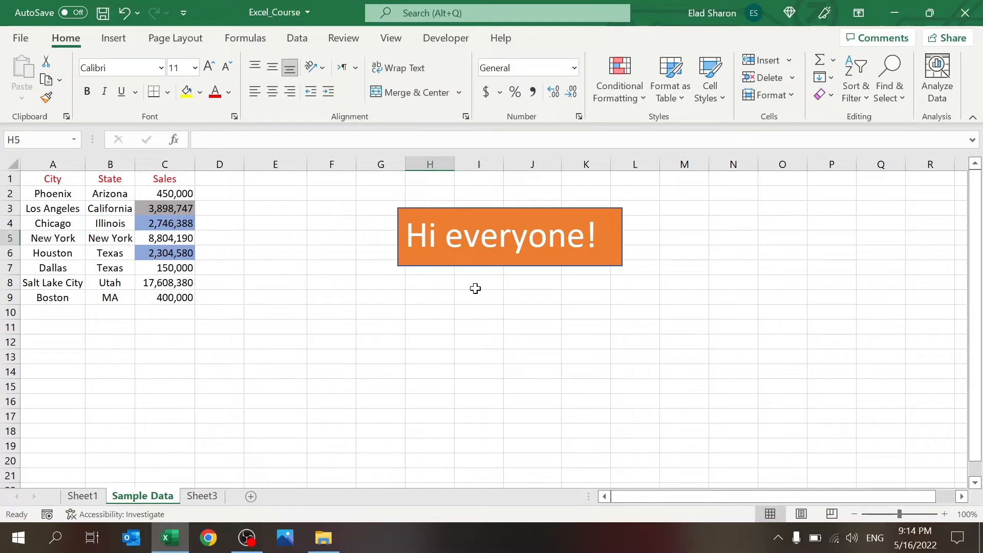
{"action": "key", "text": "Right"}
{"action": "key", "text": "Left"}
Step: Draw a blue oval below the orange box and an elbow arrow from the box to it
{"action": "left_click", "coordinate": [114, 41]}
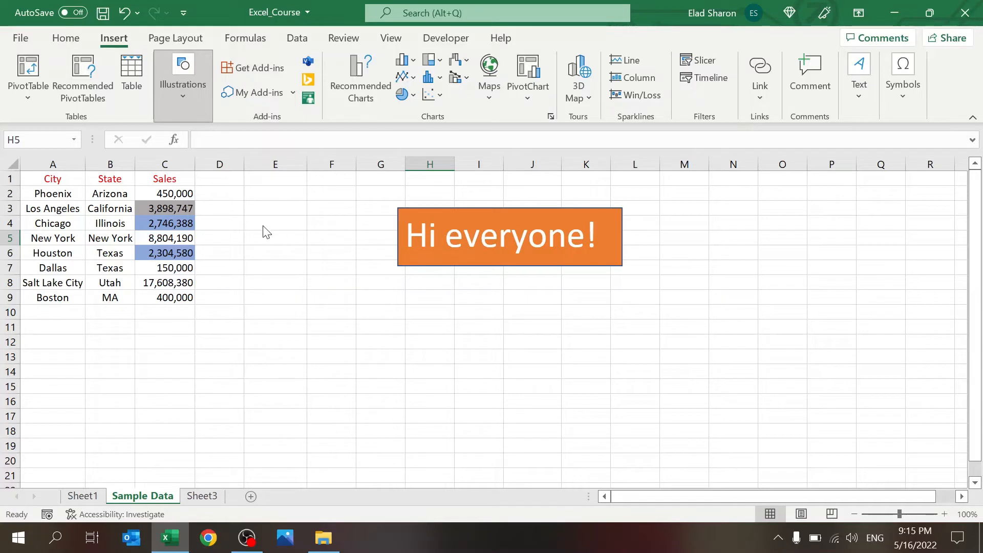
{"action": "left_click_drag", "start_coordinate": [477, 357], "coordinate": [636, 422]}
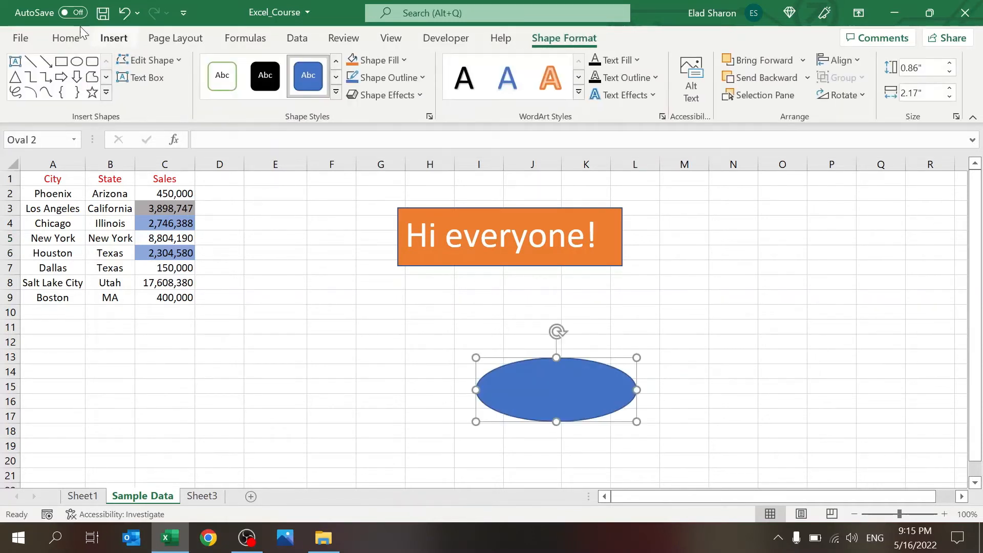
{"action": "left_click", "coordinate": [112, 39]}
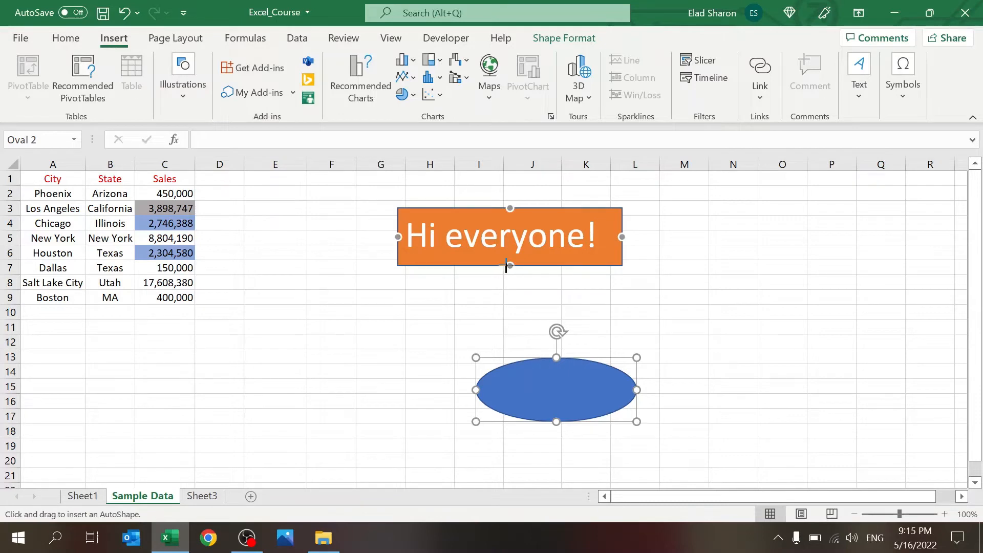
{"action": "left_click_drag", "start_coordinate": [510, 266], "coordinate": [557, 357]}
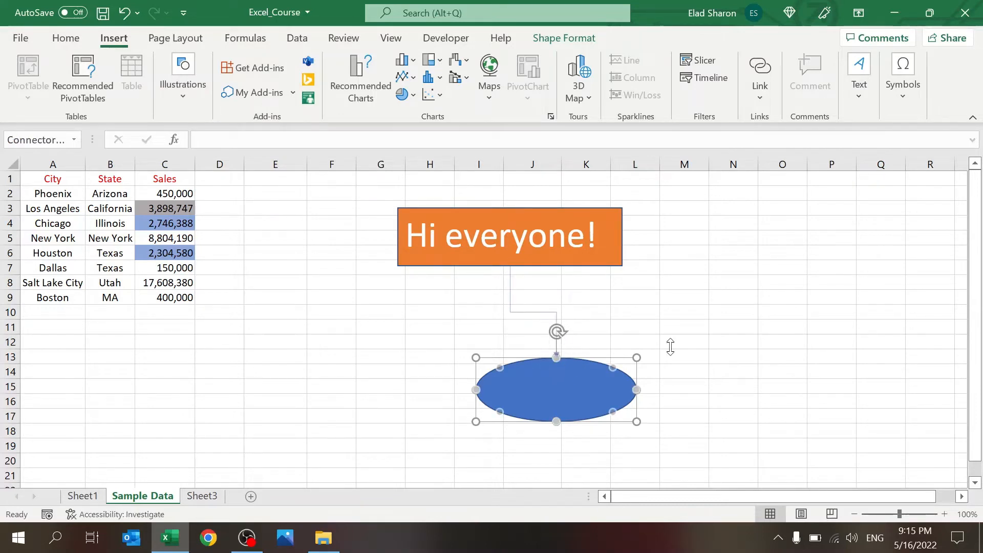
Step: Move the oval up so it sits beneath the connector's end
{"action": "left_click", "coordinate": [670, 344]}
{"action": "left_click", "coordinate": [602, 383]}
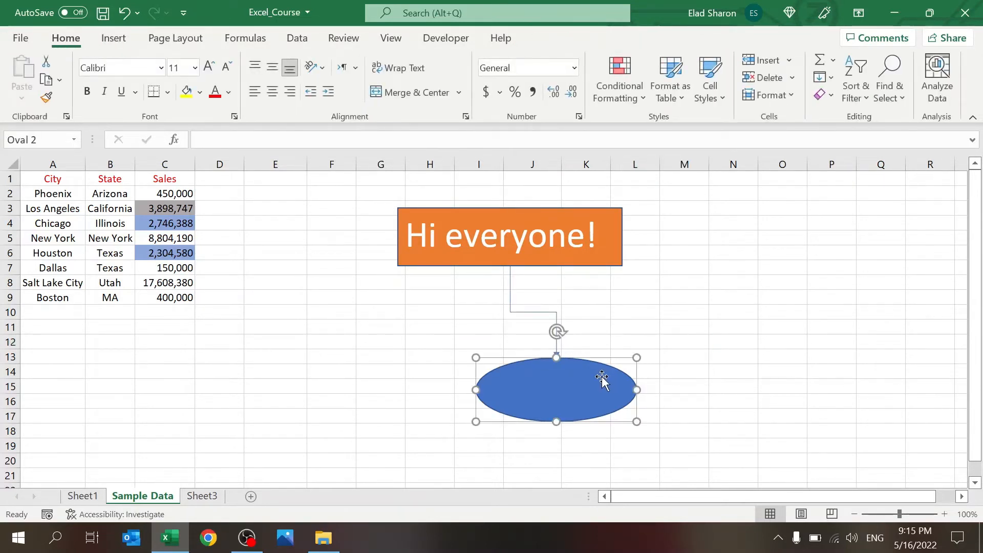
{"action": "mouse_move", "coordinate": [602, 383]}
{"action": "left_mouse_down"}
{"action": "mouse_move", "coordinate": [452, 337]}
{"action": "mouse_move", "coordinate": [453, 353]}
{"action": "mouse_move", "coordinate": [604, 365]}
{"action": "left_mouse_up"}
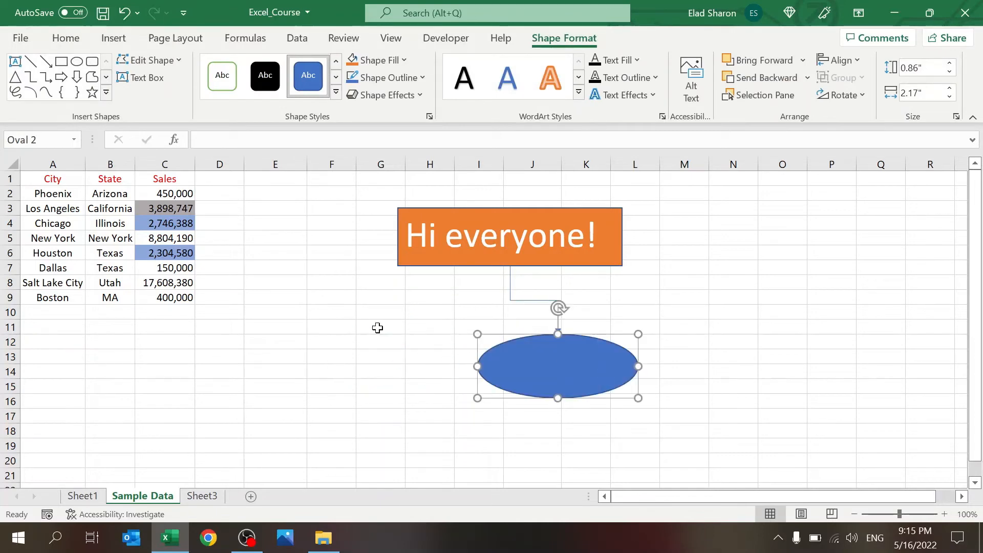
{"action": "left_click", "coordinate": [379, 327]}
{"action": "left_click", "coordinate": [111, 40]}
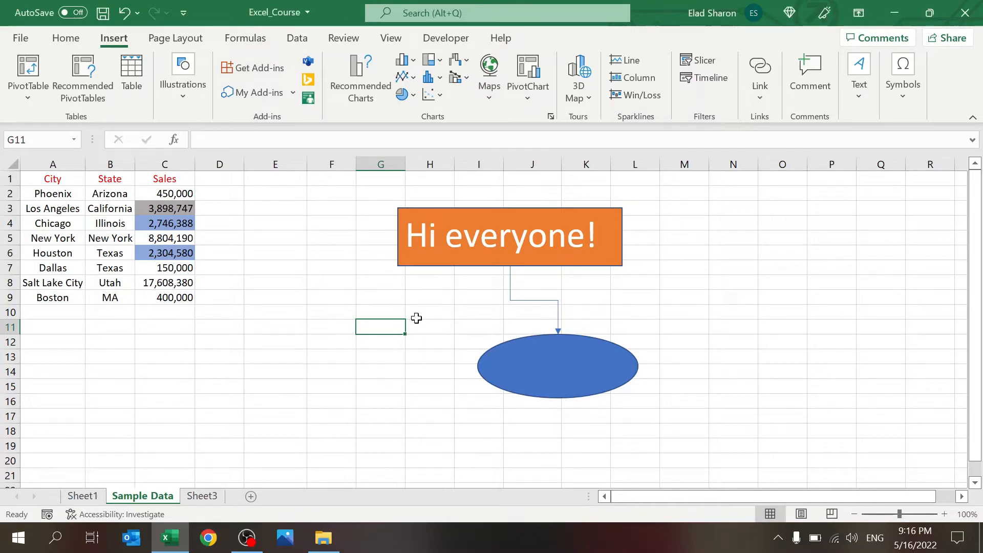
Step: Insert the yoga photo, shrink it to about 3.22 x 2.15 inches, and place it left of the orange box
{"action": "left_click", "coordinate": [443, 305]}
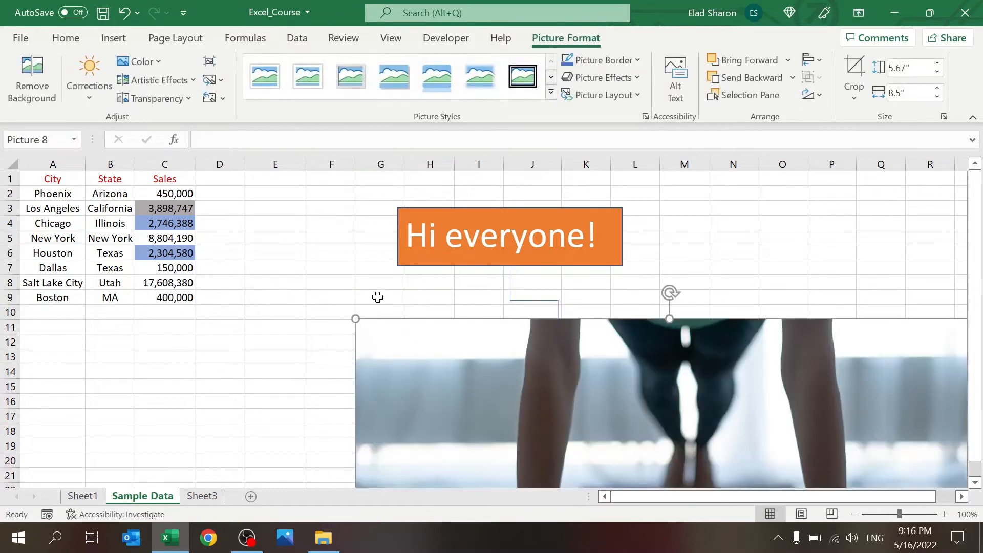
{"action": "left_click_drag", "start_coordinate": [566, 369], "coordinate": [344, 281]}
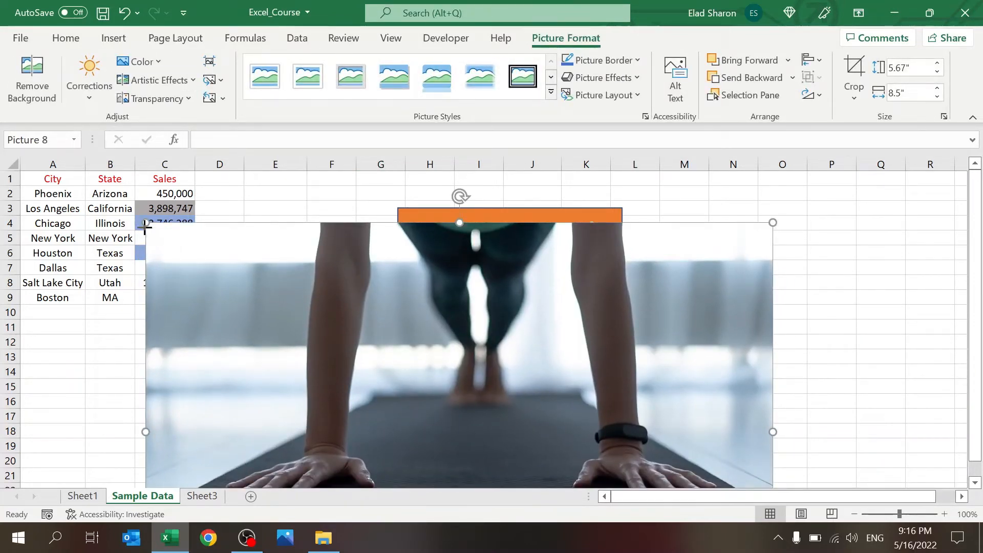
{"action": "left_click_drag", "start_coordinate": [349, 332], "coordinate": [416, 364]}
{"action": "left_click_drag", "start_coordinate": [616, 411], "coordinate": [522, 266]}
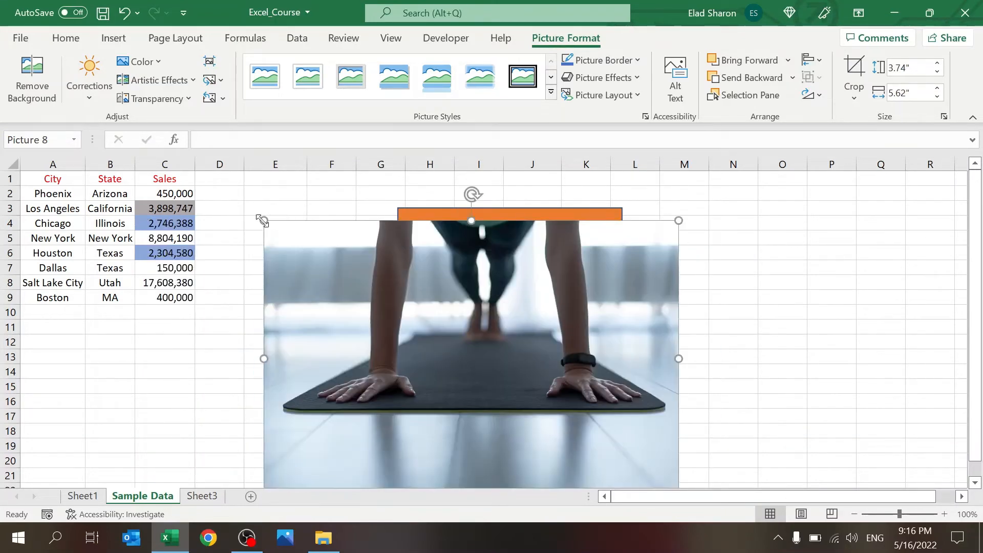
{"action": "left_click_drag", "start_coordinate": [263, 220], "coordinate": [439, 319]}
{"action": "left_click_drag", "start_coordinate": [599, 395], "coordinate": [407, 273]}
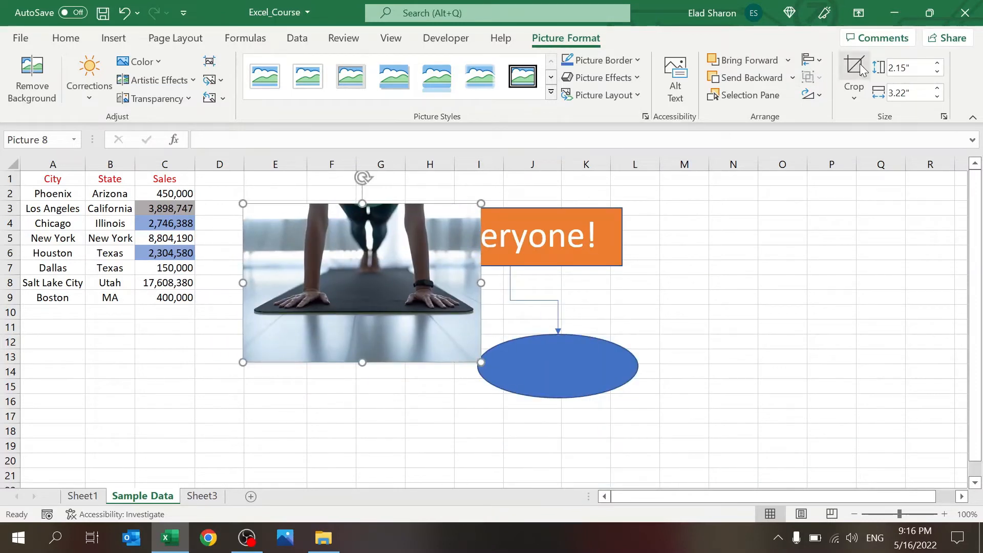
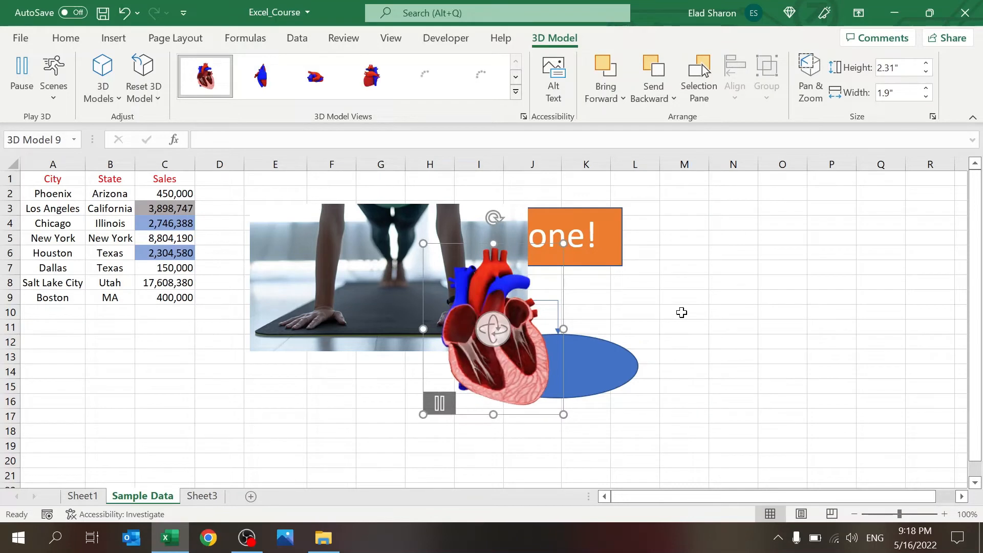
Step: Rotate the 3D heart model to a side view, pause its animation, then delete it
{"action": "left_click_drag", "start_coordinate": [680, 300], "coordinate": [682, 301]}
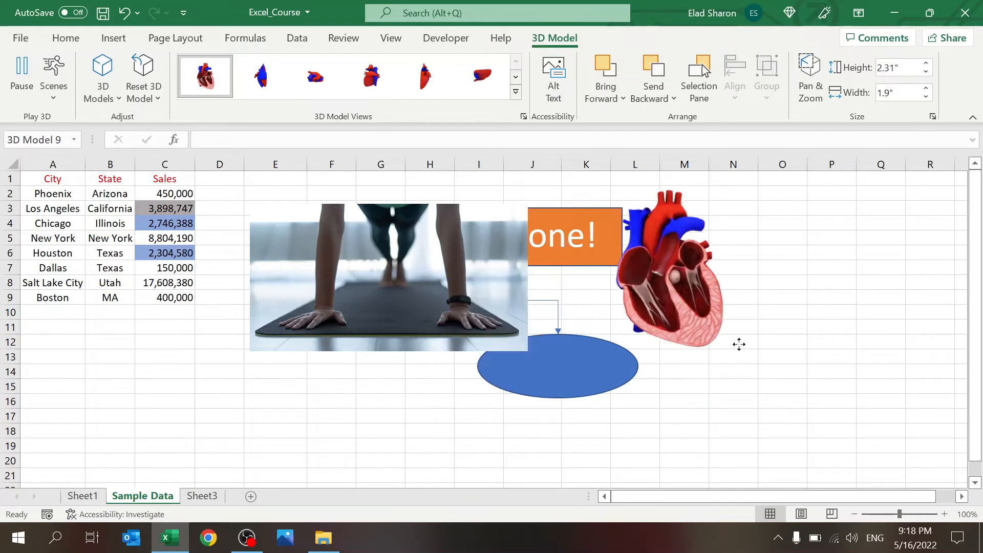
{"action": "left_click_drag", "start_coordinate": [728, 329], "coordinate": [762, 313]}
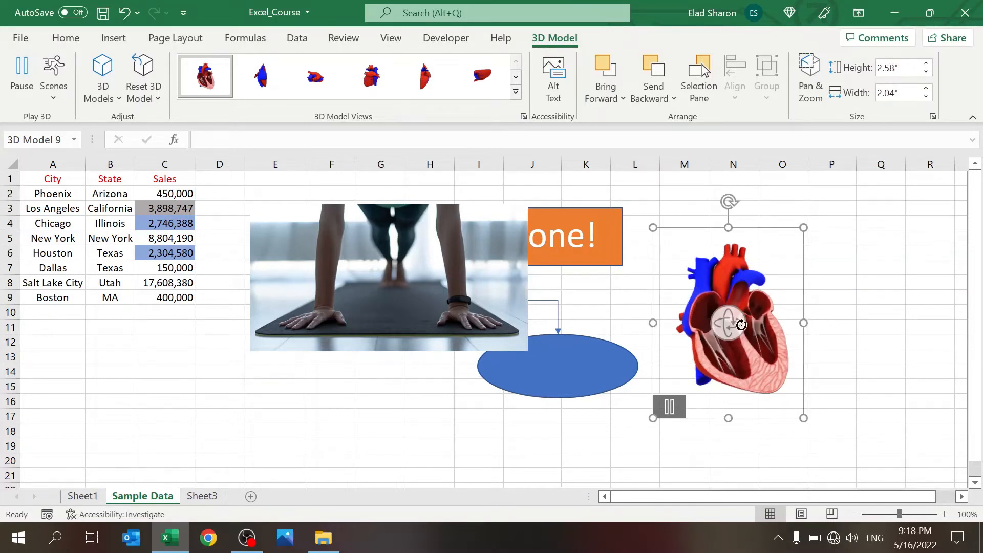
{"action": "left_click_drag", "start_coordinate": [805, 266], "coordinate": [719, 440]}
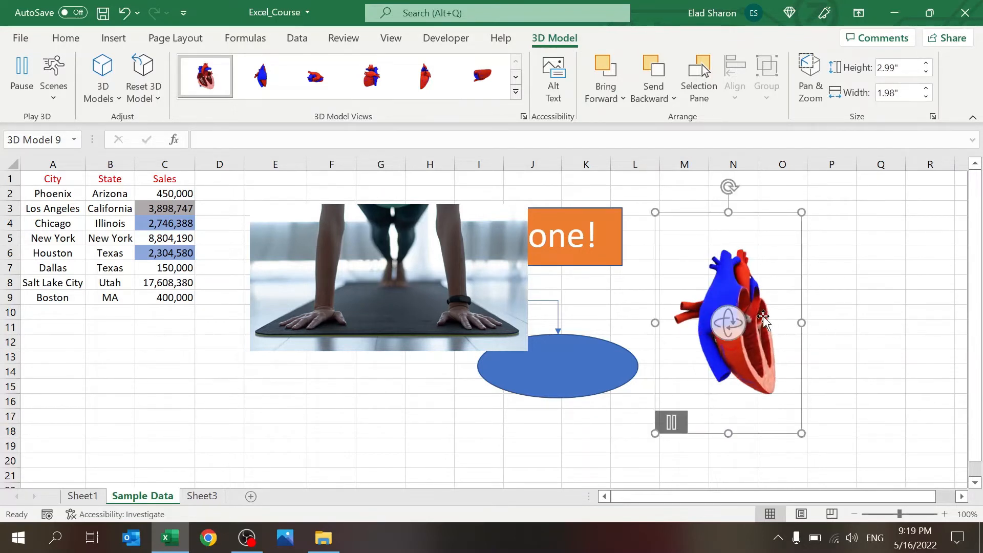
{"action": "left_click", "coordinate": [671, 429]}
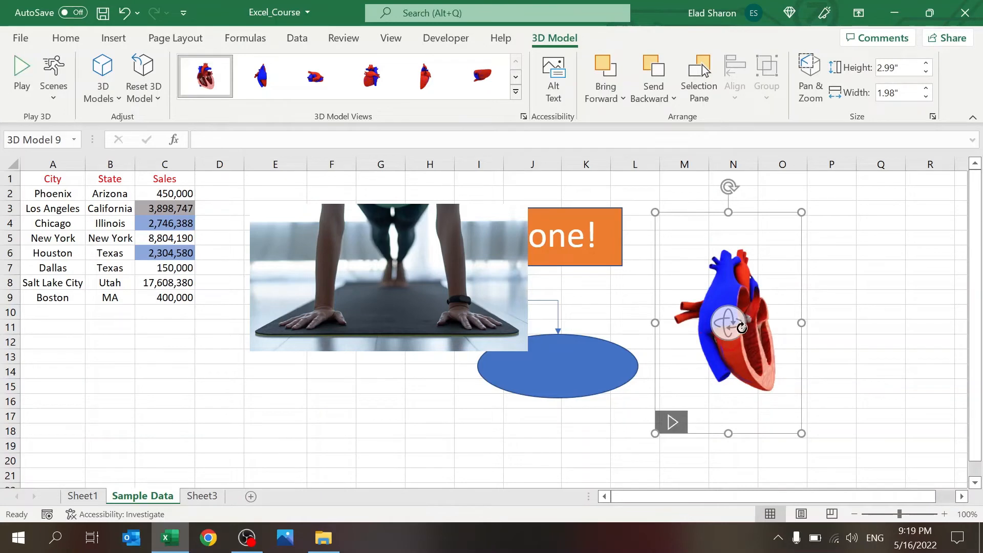
{"action": "key", "text": "Delete"}
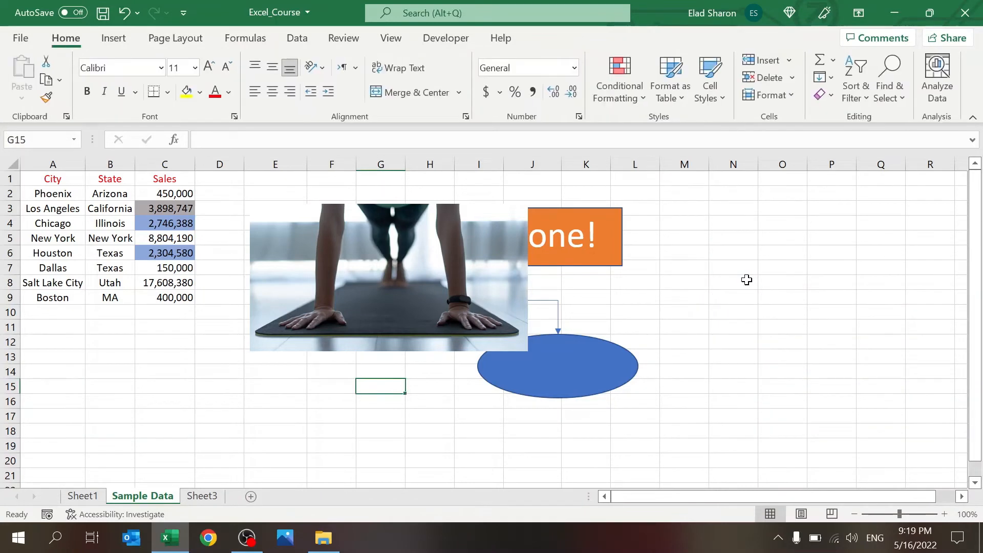
Step: Delete the yoga photo, the Hi everyone! text box, the blue oval and the elbow connector
{"action": "left_click", "coordinate": [438, 285]}
{"action": "key", "text": "Delete"}
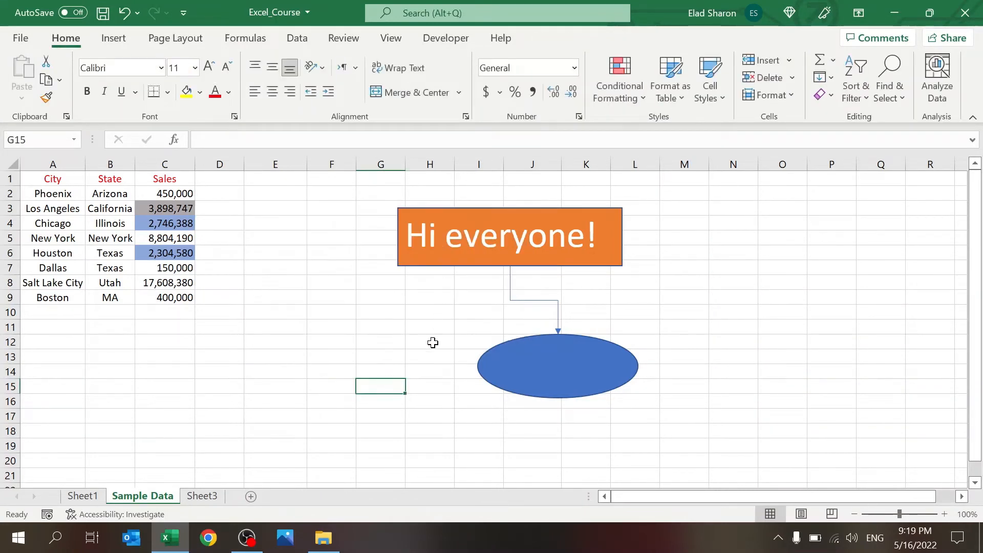
{"action": "left_click", "coordinate": [463, 263]}
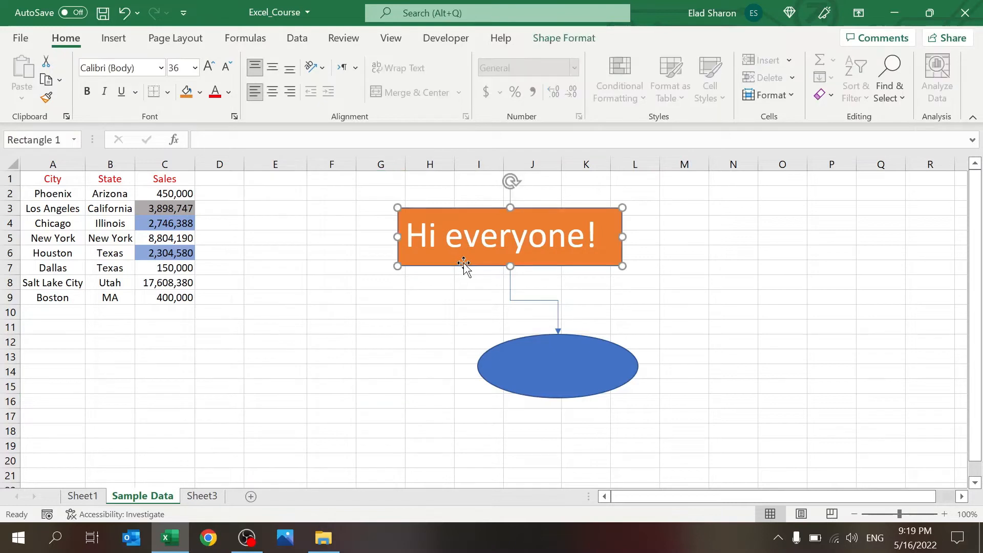
{"action": "key", "text": "Delete"}
{"action": "left_click", "coordinate": [525, 399]}
{"action": "key", "text": "Delete"}
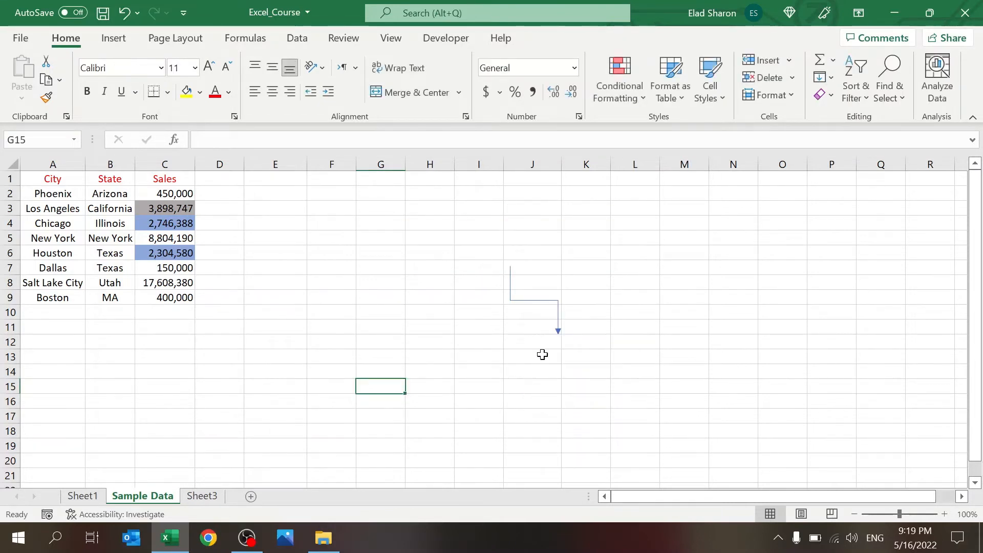
{"action": "left_click", "coordinate": [530, 302]}
{"action": "key", "text": "Delete"}
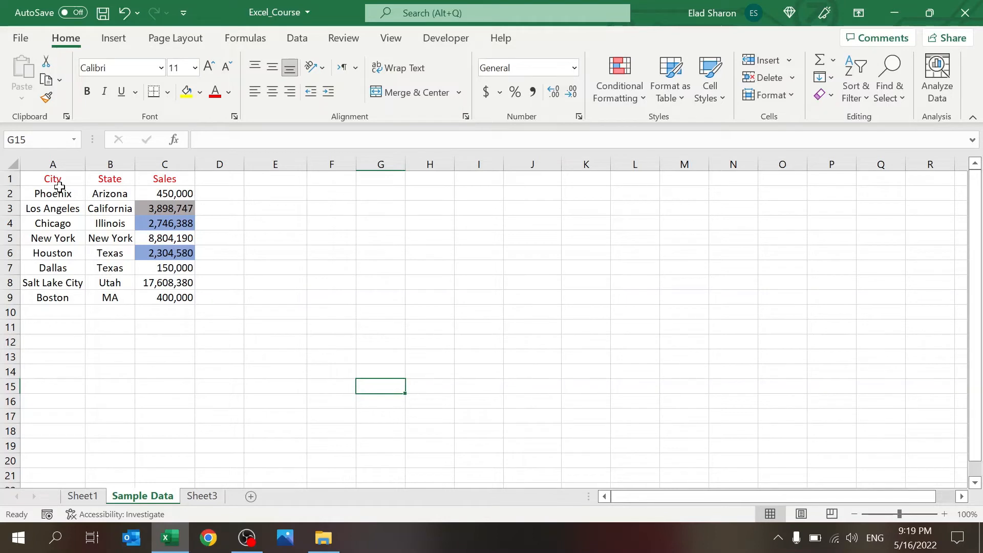
Step: Convert the City/State/Sales range A1:C9 into Table1 via Insert > Table
{"action": "left_click", "coordinate": [117, 284]}
{"action": "left_click", "coordinate": [65, 228]}
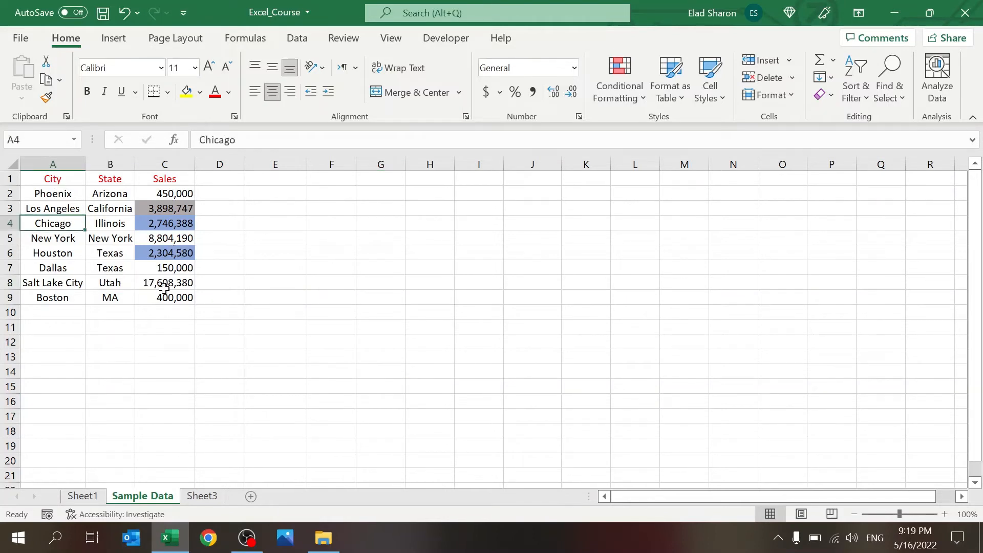
{"action": "left_click", "coordinate": [181, 297]}
{"action": "left_click", "coordinate": [220, 273]}
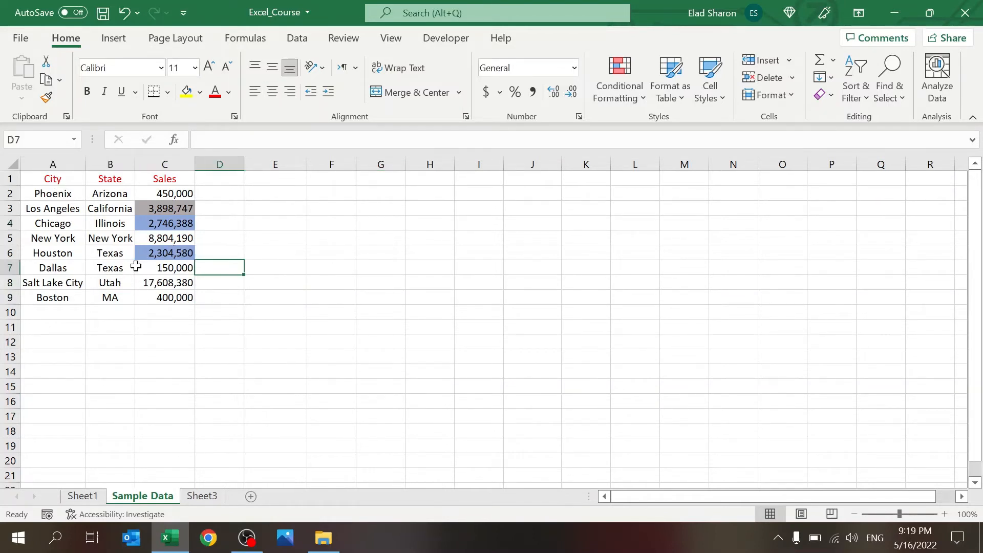
{"action": "left_click_drag", "start_coordinate": [54, 180], "coordinate": [166, 298]}
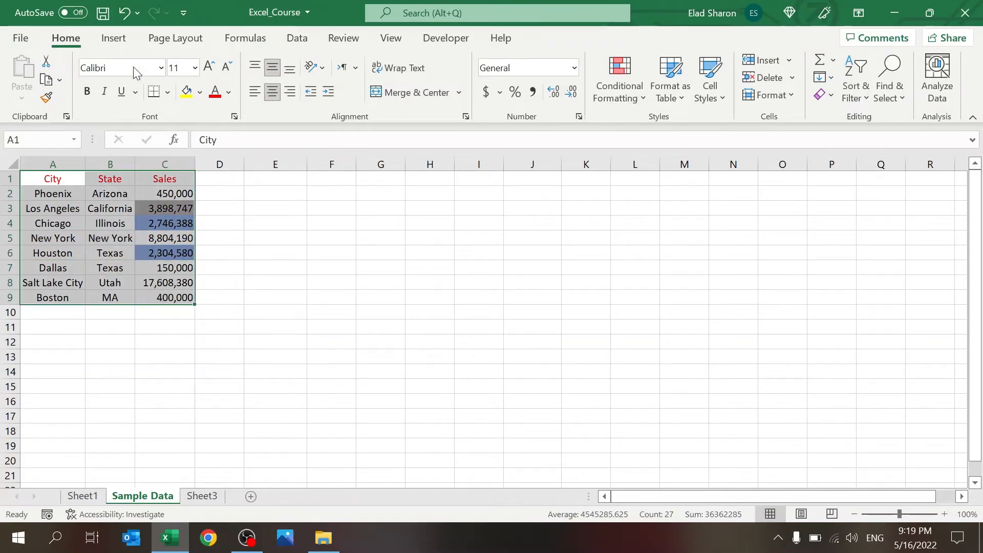
{"action": "left_click", "coordinate": [114, 38]}
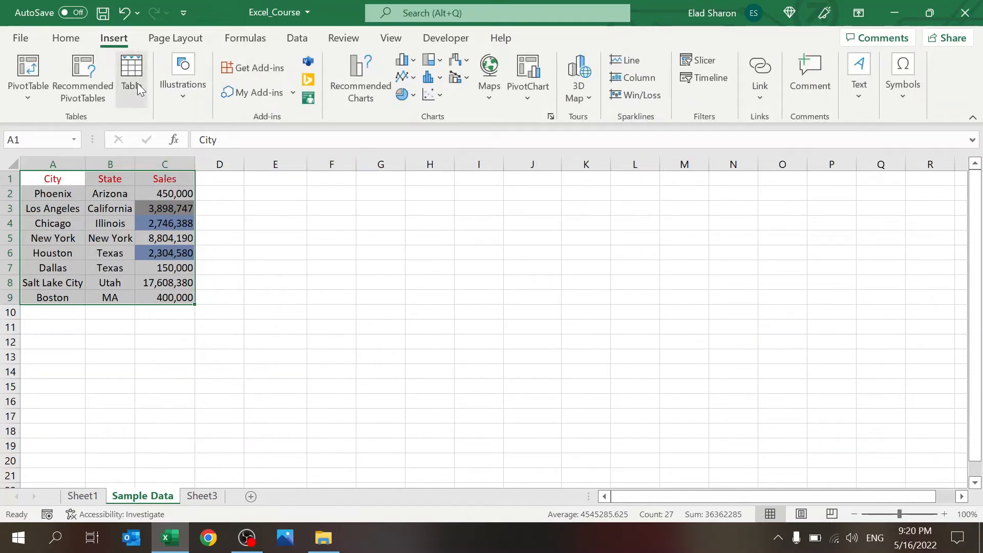
{"action": "left_click", "coordinate": [130, 68]}
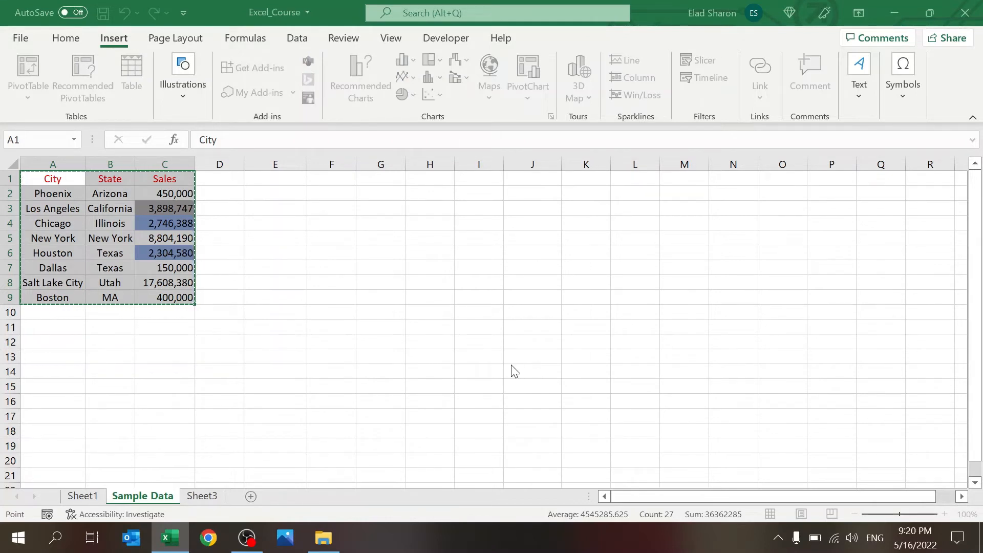
{"action": "left_click", "coordinate": [547, 382]}
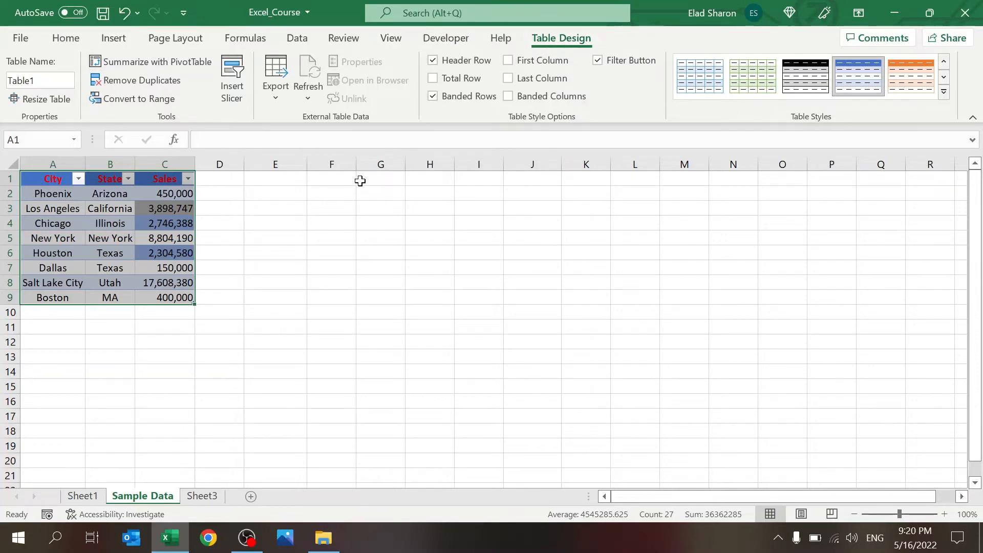
{"action": "left_click", "coordinate": [320, 205]}
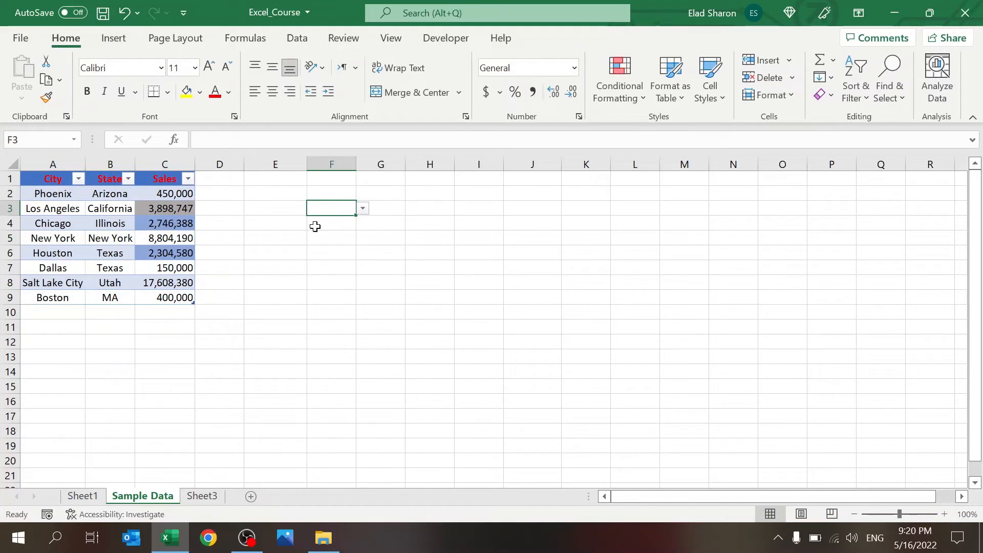
{"action": "left_click", "coordinate": [495, 213]}
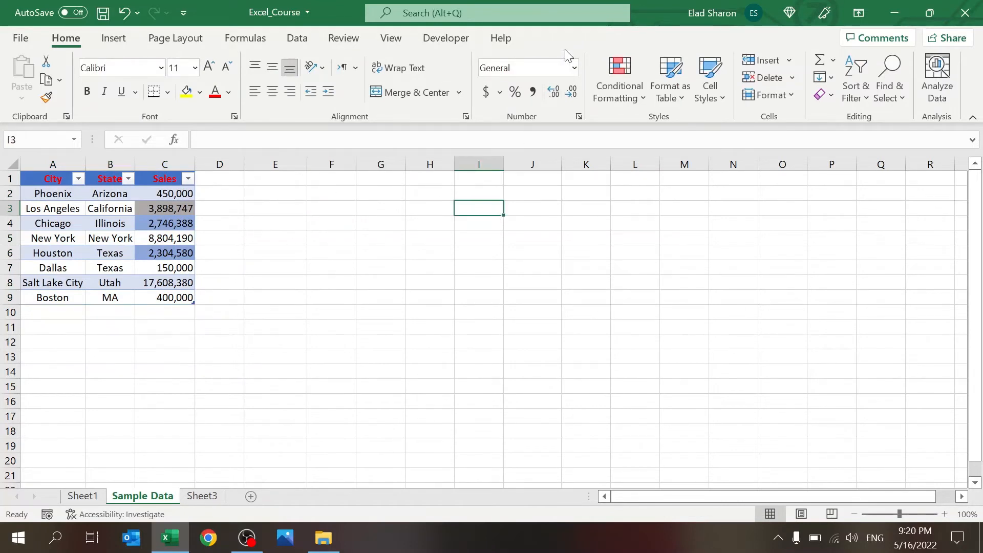
{"action": "left_click", "coordinate": [109, 211]}
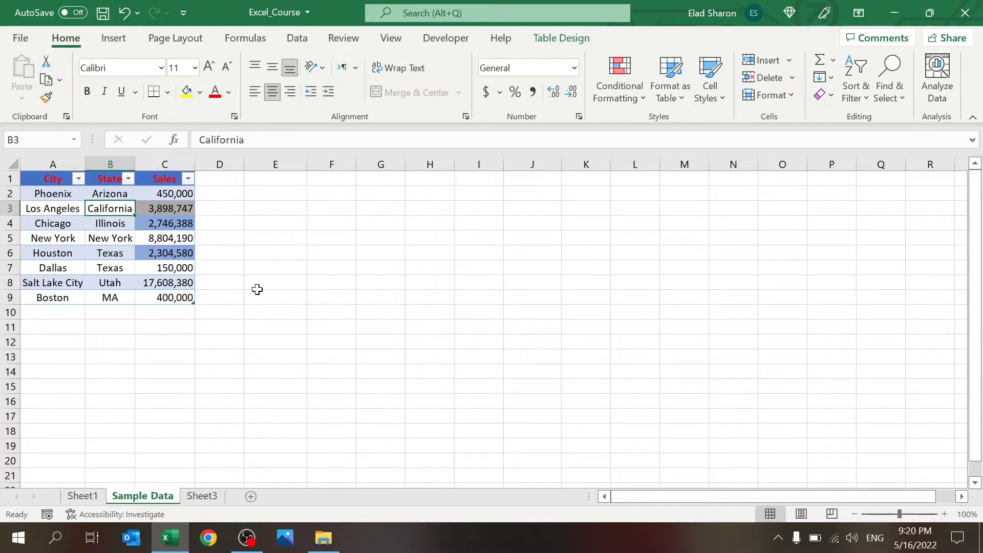
{"action": "left_click", "coordinate": [544, 40]}
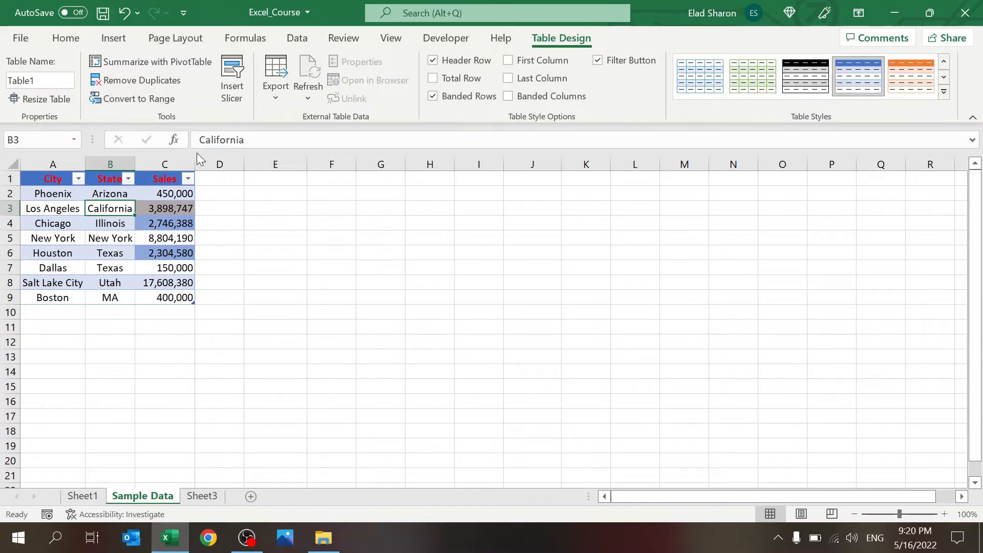
Step: Resize the table to extend it down to row 20 (A1:C20)
{"action": "left_click", "coordinate": [36, 101]}
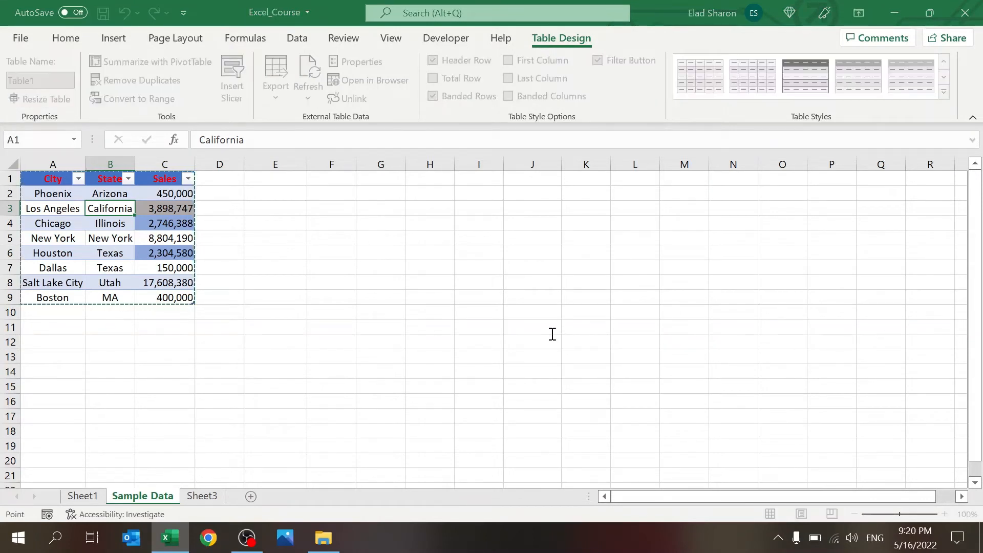
{"action": "key", "text": "BackSpace"}
{"action": "key", "text": "Left"}
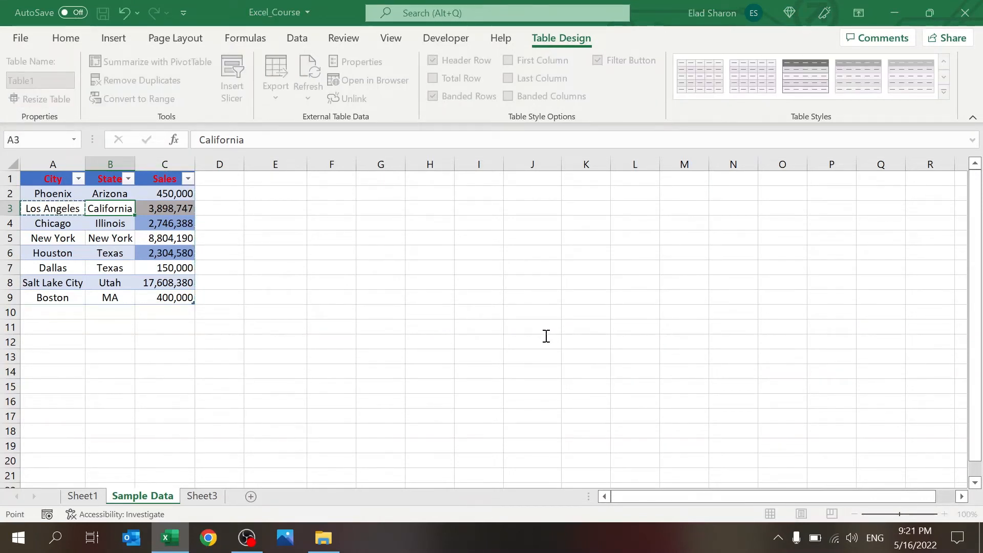
{"action": "key", "text": "Escape"}
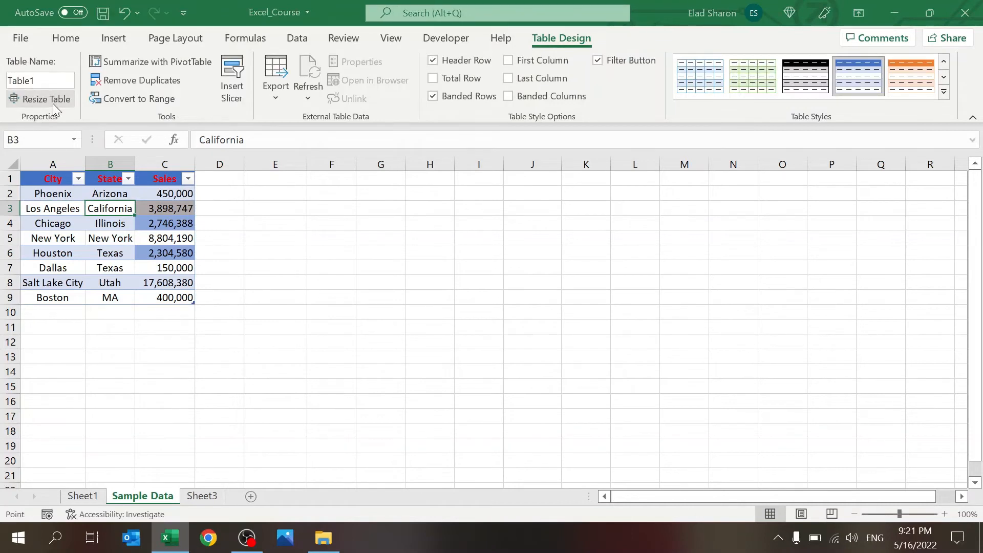
{"action": "left_click", "coordinate": [53, 102]}
{"action": "key", "text": "BackSpace"}
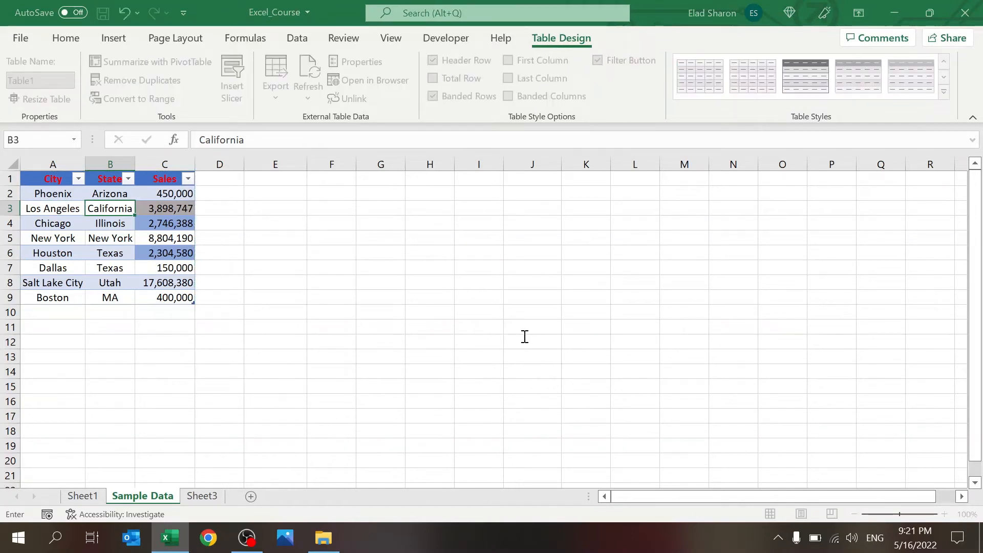
{"action": "key", "text": "Return"}
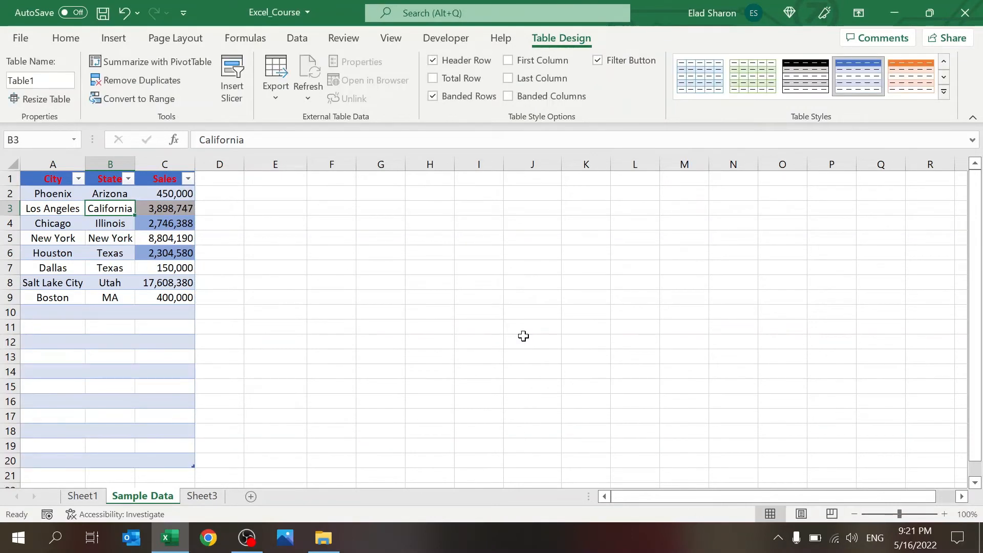
Step: Resize the table to A1:D9, adding a new Column1
{"action": "left_click", "coordinate": [47, 99]}
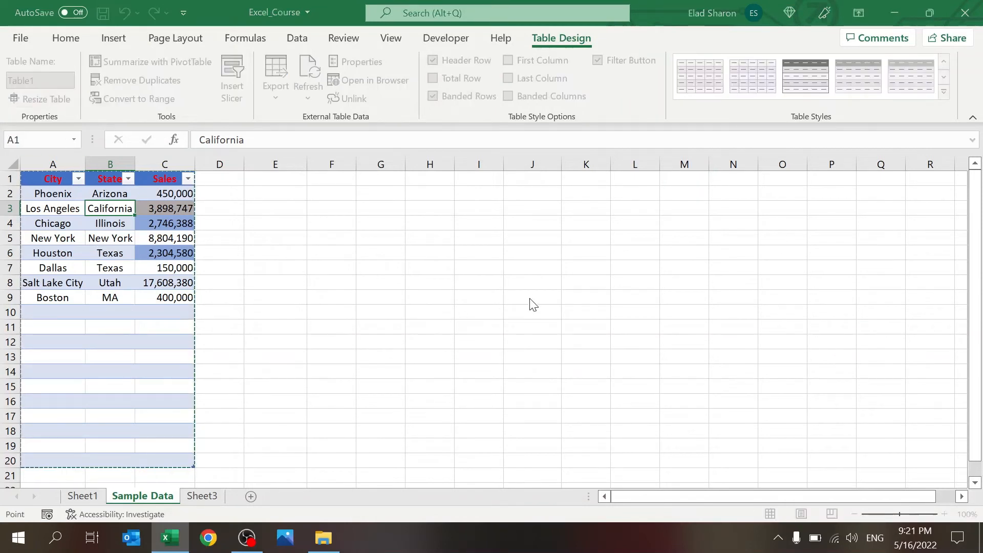
{"action": "left_click", "coordinate": [528, 342]}
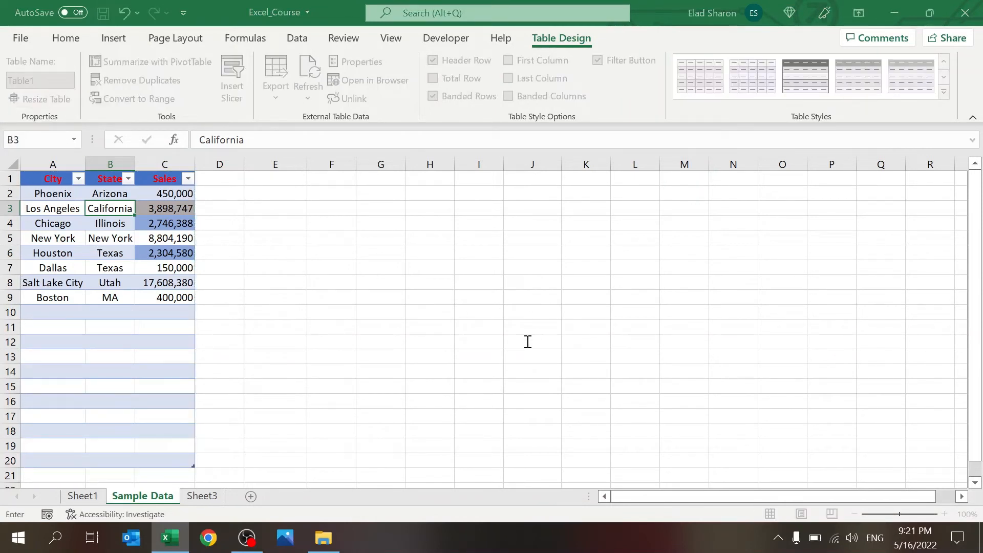
{"action": "key", "text": "Return"}
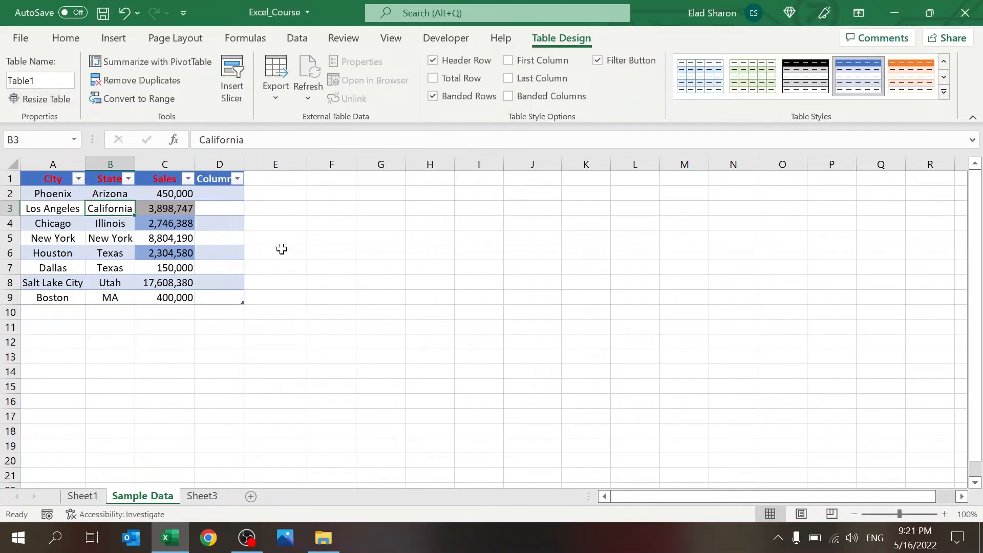
{"action": "left_click", "coordinate": [210, 224]}
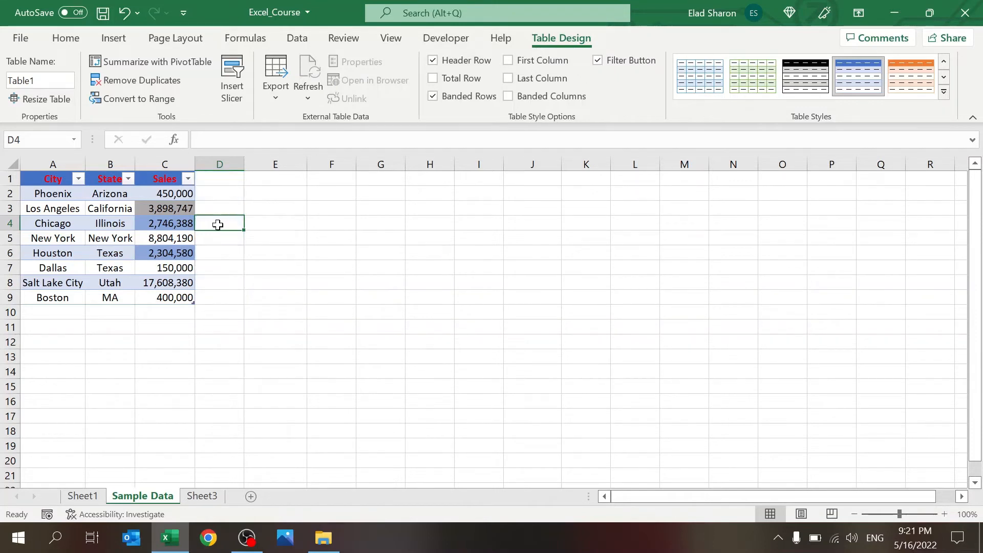
{"action": "left_click", "coordinate": [180, 292]}
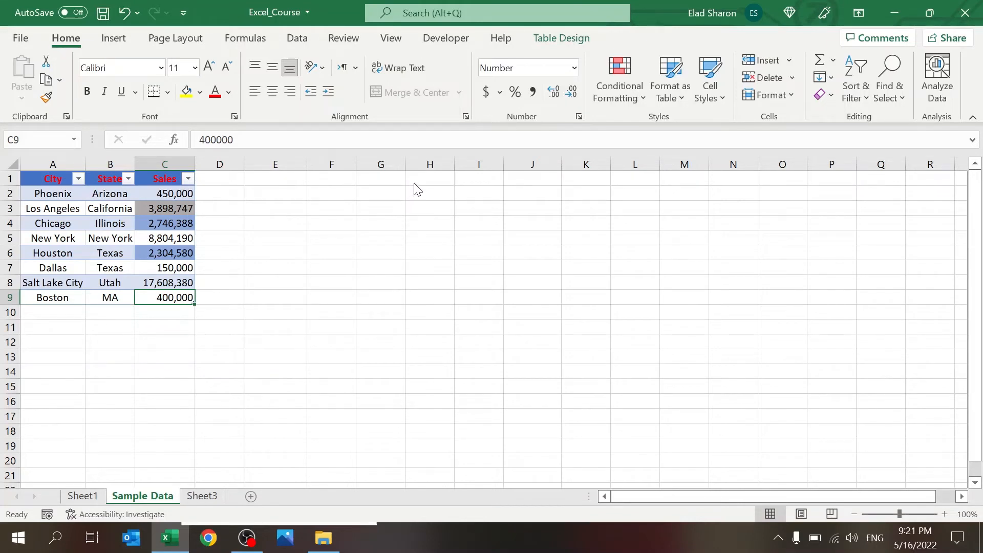
{"action": "left_click", "coordinate": [392, 243]}
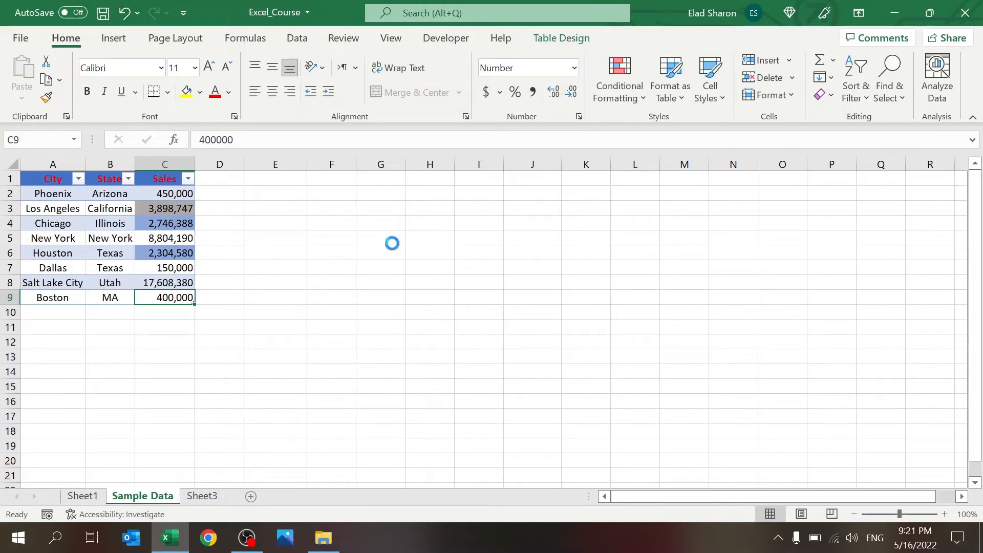
{"action": "key", "text": "ctrl+z"}
{"action": "left_click", "coordinate": [164, 340]}
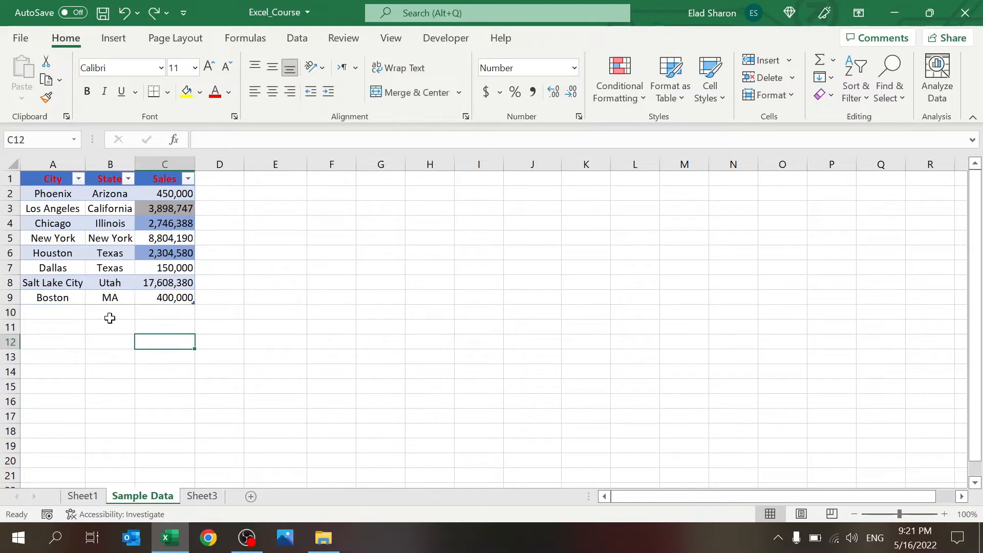
{"action": "left_click", "coordinate": [75, 311]}
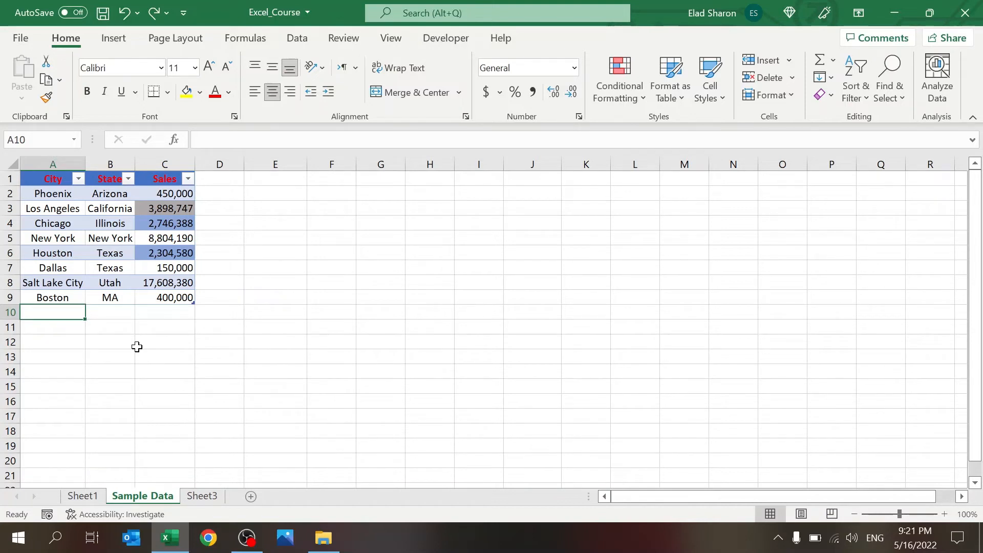
{"action": "type", "text": "Sna"}
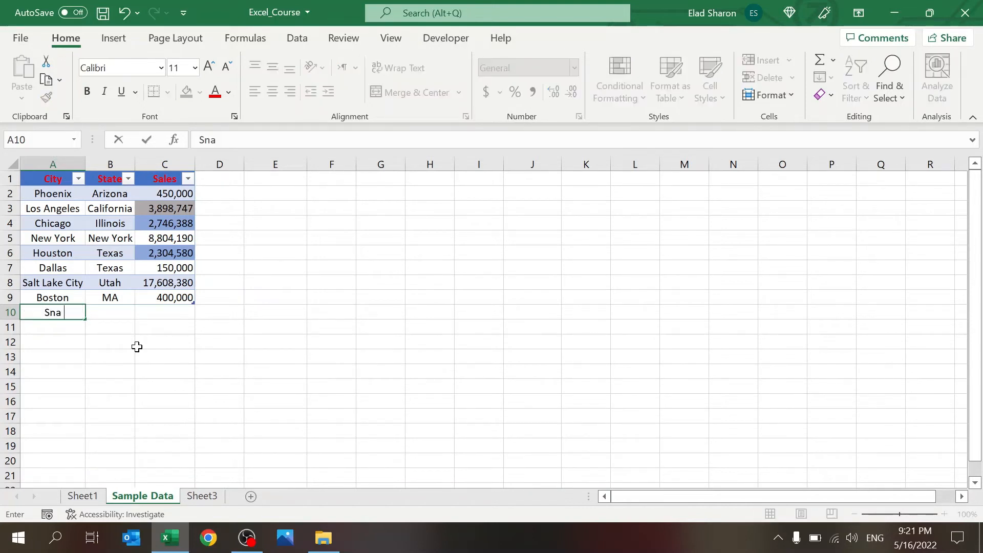
{"action": "key", "text": "BackSpace"}
{"action": "key", "text": "BackSpace"}
{"action": "type", "text": "an Jose"}
{"action": "key", "text": "Tab"}
{"action": "key", "text": "Right"}
{"action": "key", "text": "Left"}
{"action": "key", "text": "Right"}
{"action": "key", "text": "Left"}
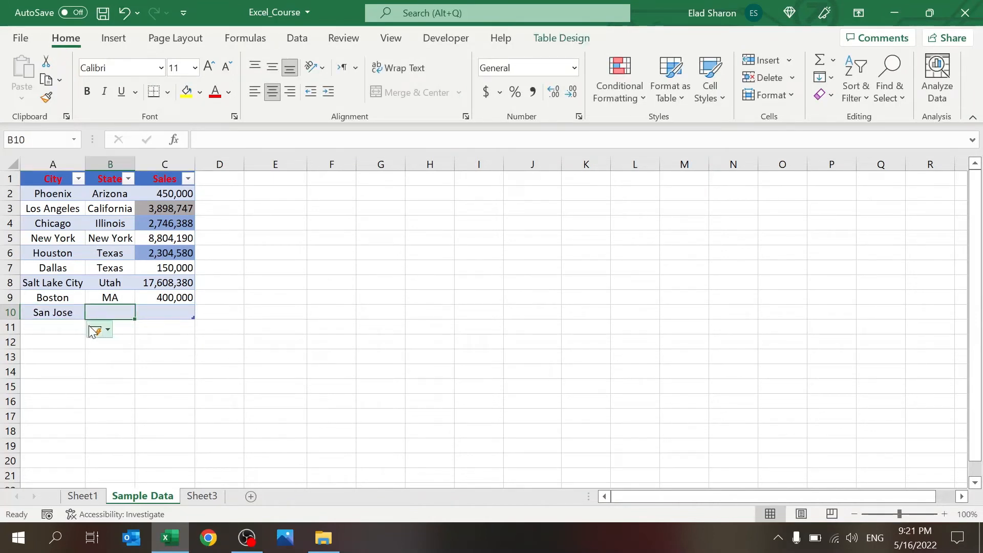
{"action": "left_click", "coordinate": [65, 314]}
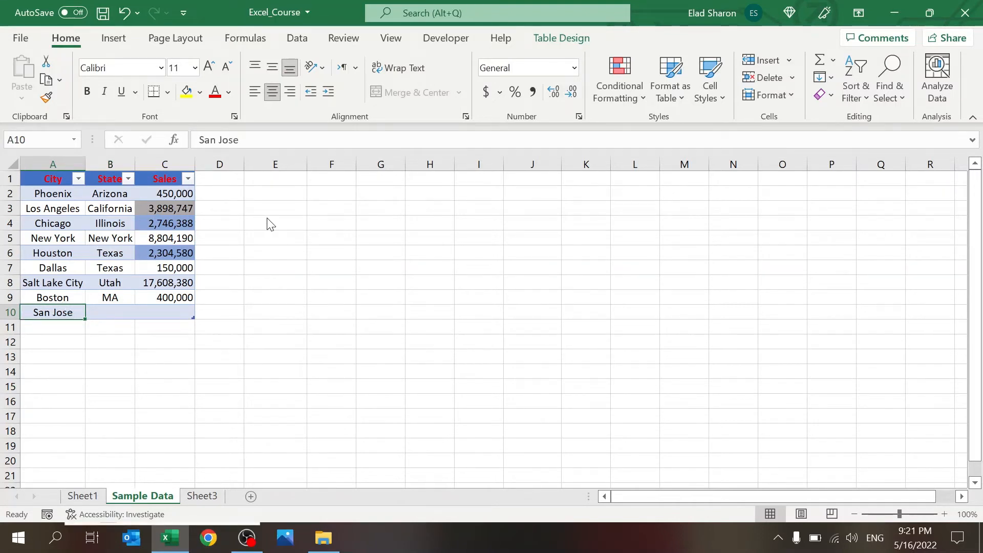
{"action": "key", "text": "ctrl+z"}
{"action": "left_click", "coordinate": [250, 328]}
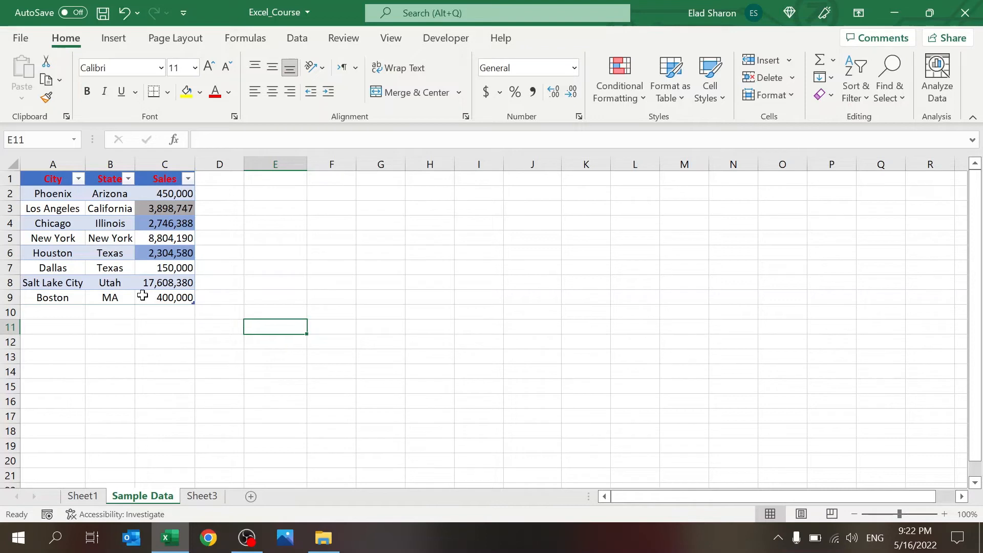
{"action": "left_click", "coordinate": [222, 198]}
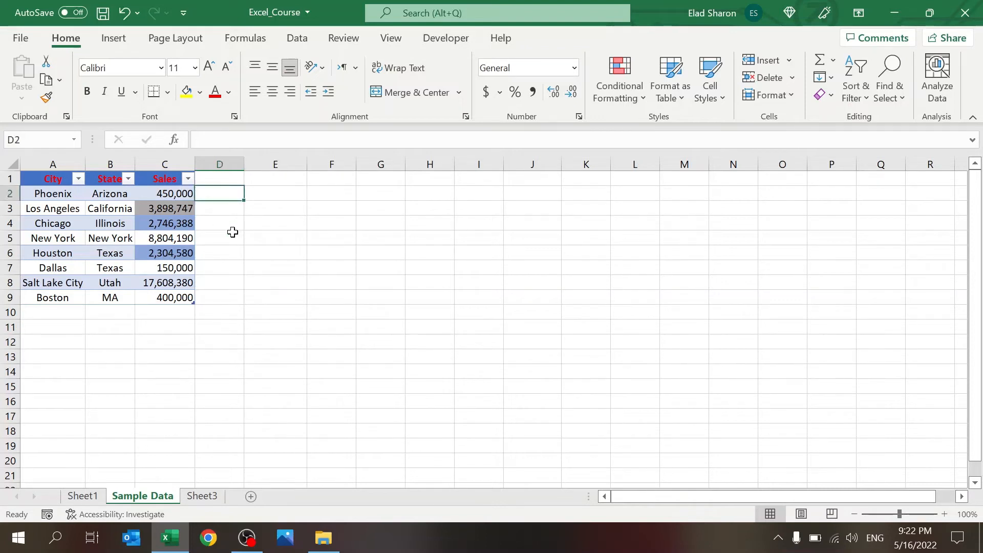
{"action": "type", "text": "="}
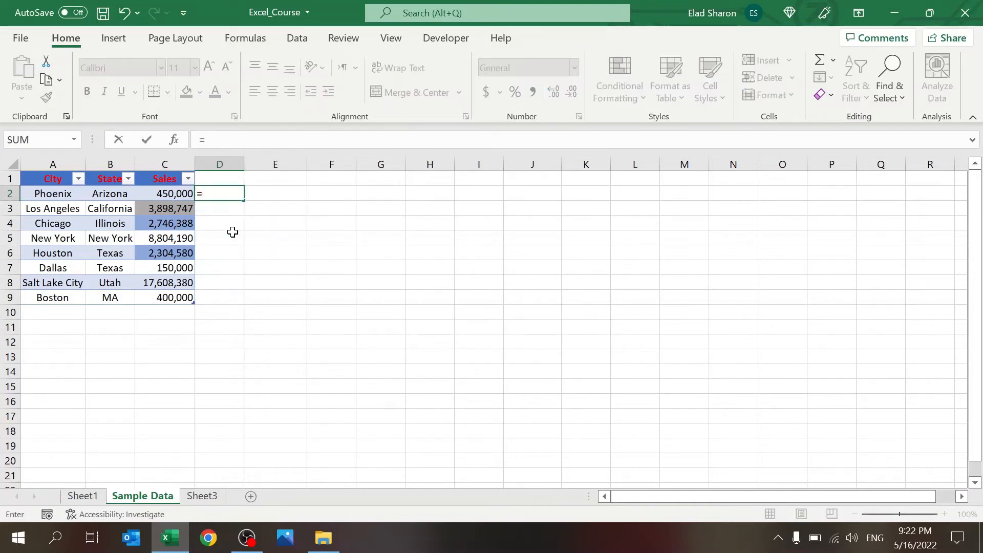
{"action": "key", "text": "Left"}
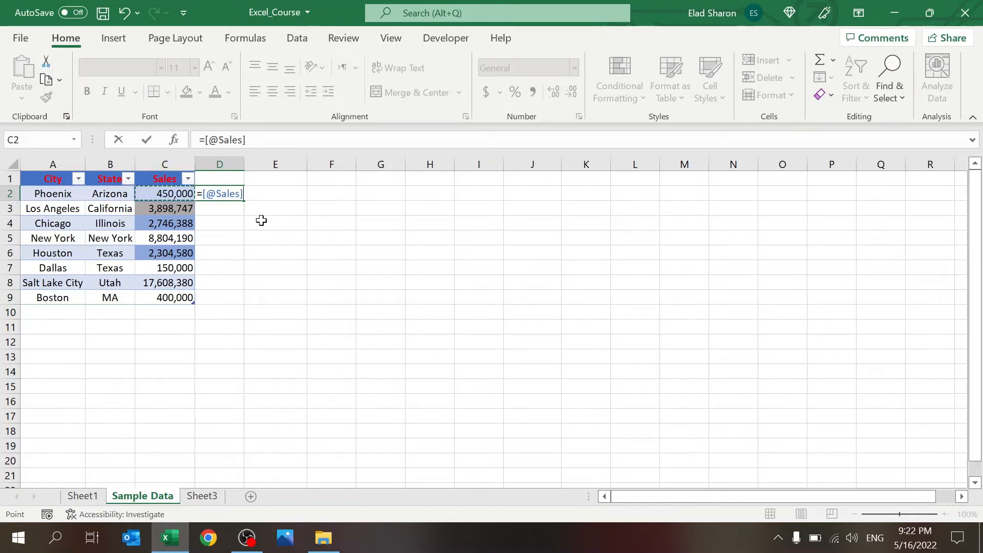
{"action": "type", "text": "*10"}
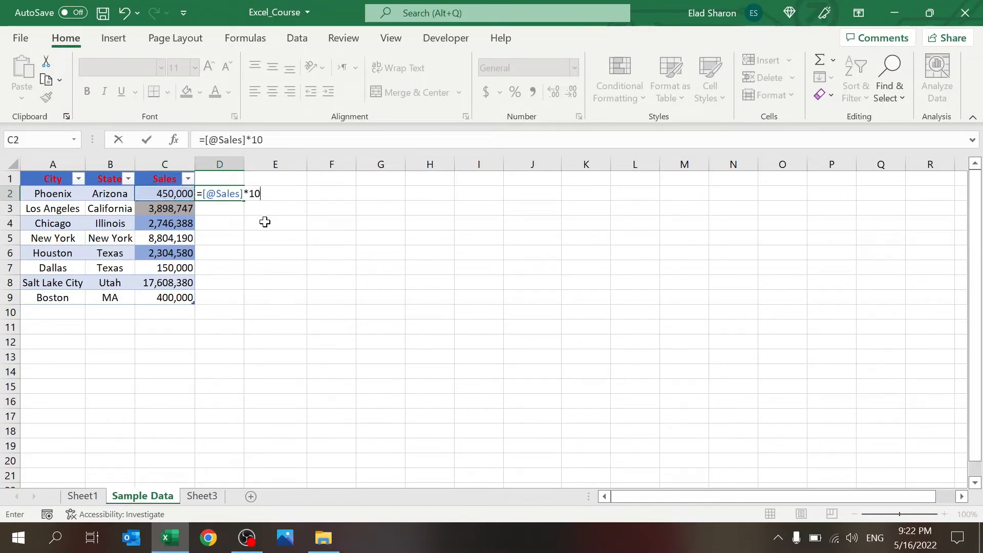
{"action": "key", "text": "Return"}
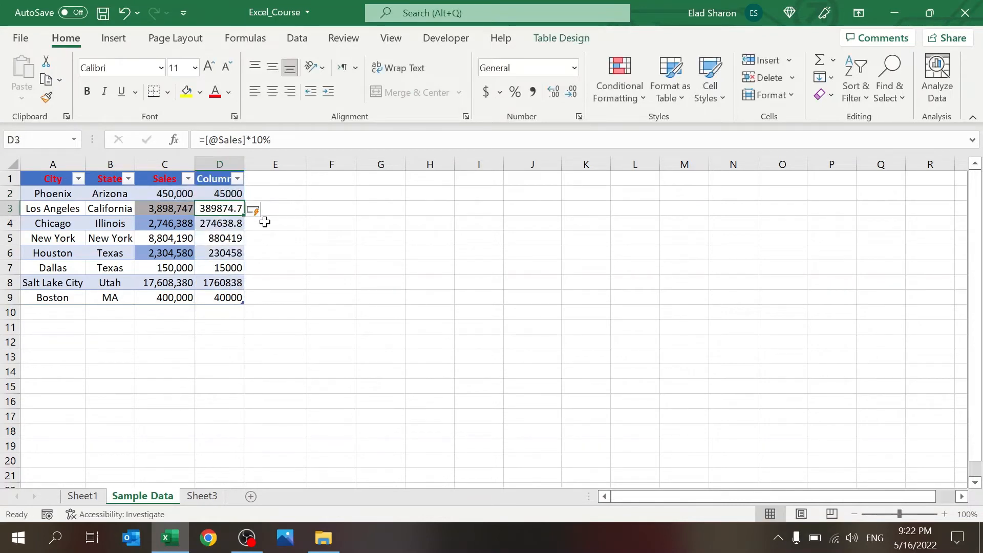
Step: Rename the Column1 header to Tax
{"action": "key", "text": "Up"}
{"action": "key", "text": "Up"}
{"action": "type", "text": "Tax"}
{"action": "key", "text": "Return"}
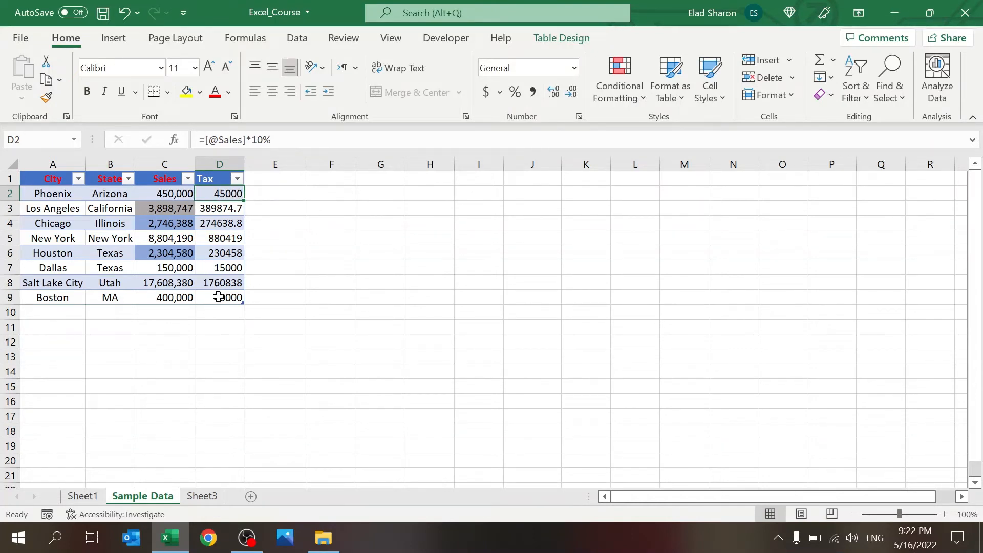
{"action": "left_click", "coordinate": [60, 312]}
Step: Add a San Jose, California row with Sales 150,000, auto-calculating Tax 15000
{"action": "type", "text": "San Jose"}
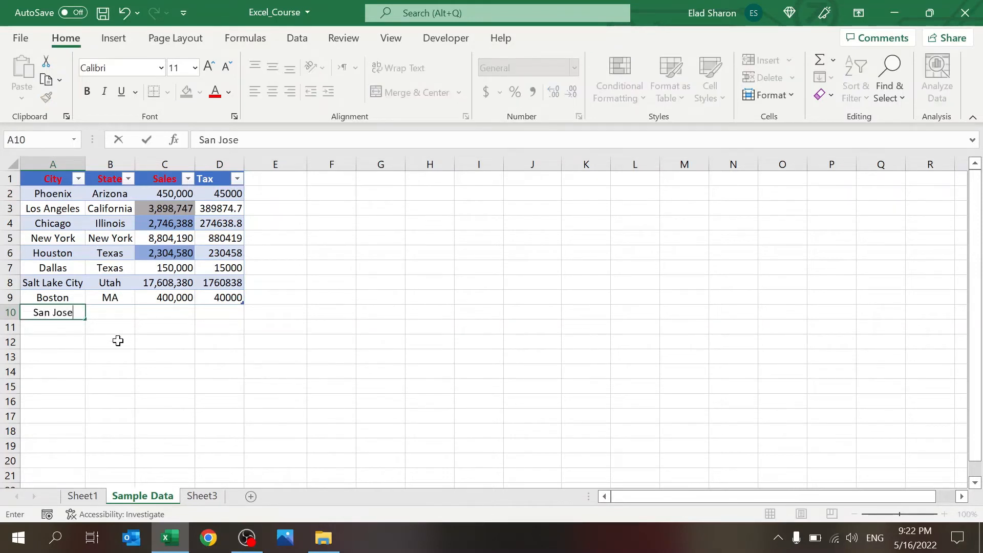
{"action": "key", "text": "Tab"}
{"action": "type", "text": "C"}
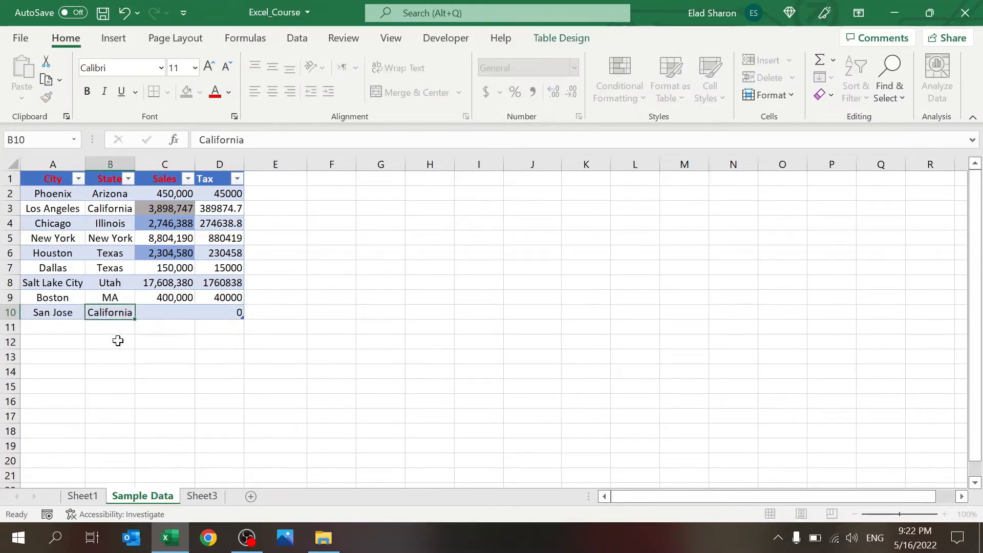
{"action": "key", "text": "Tab"}
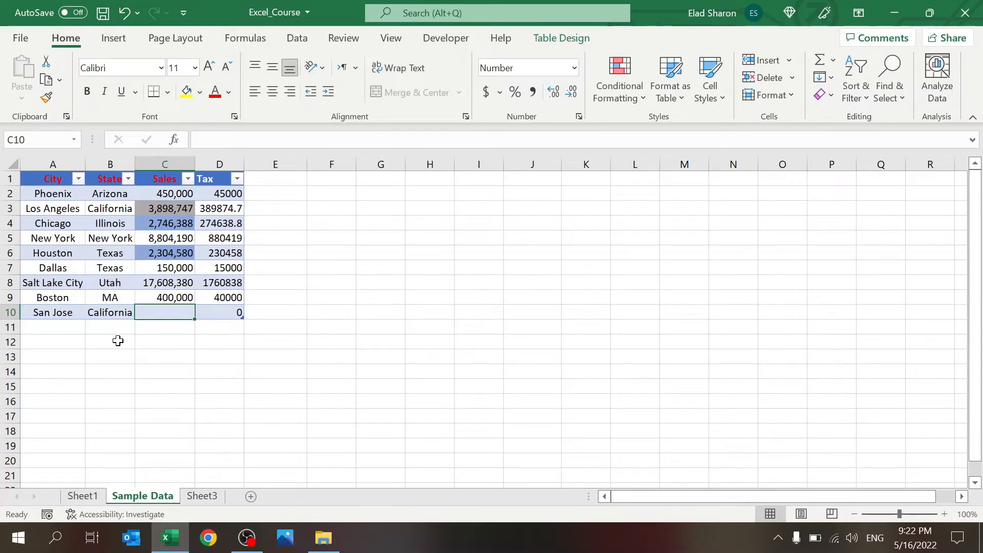
{"action": "type", "text": "150,000"}
{"action": "key", "text": "Return"}
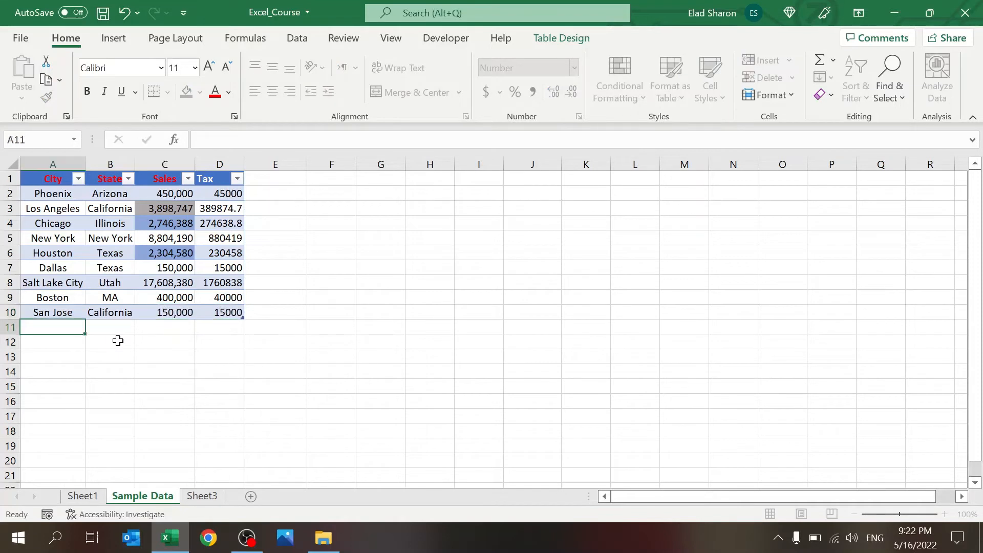
{"action": "left_click", "coordinate": [165, 311]}
{"action": "left_click", "coordinate": [226, 312]}
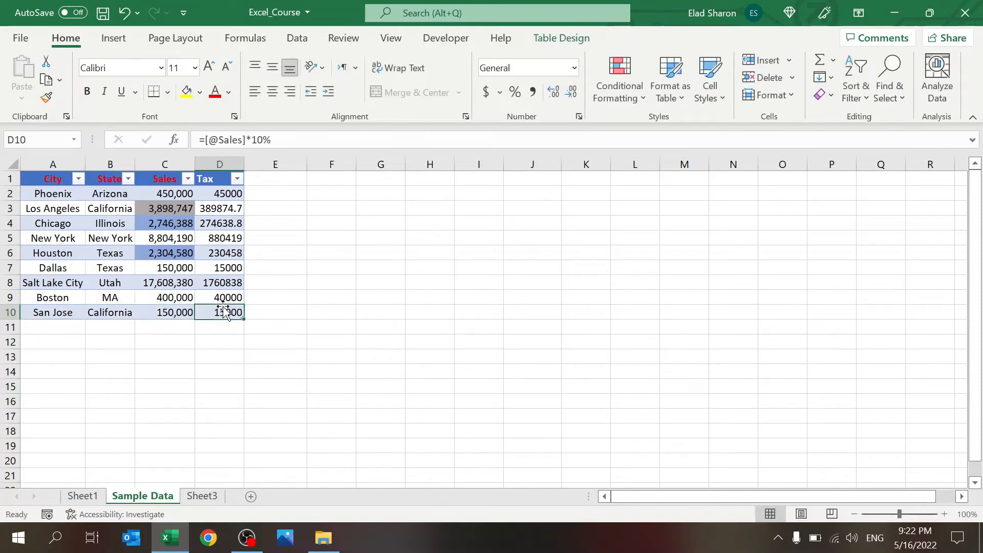
{"action": "left_click", "coordinate": [296, 296]}
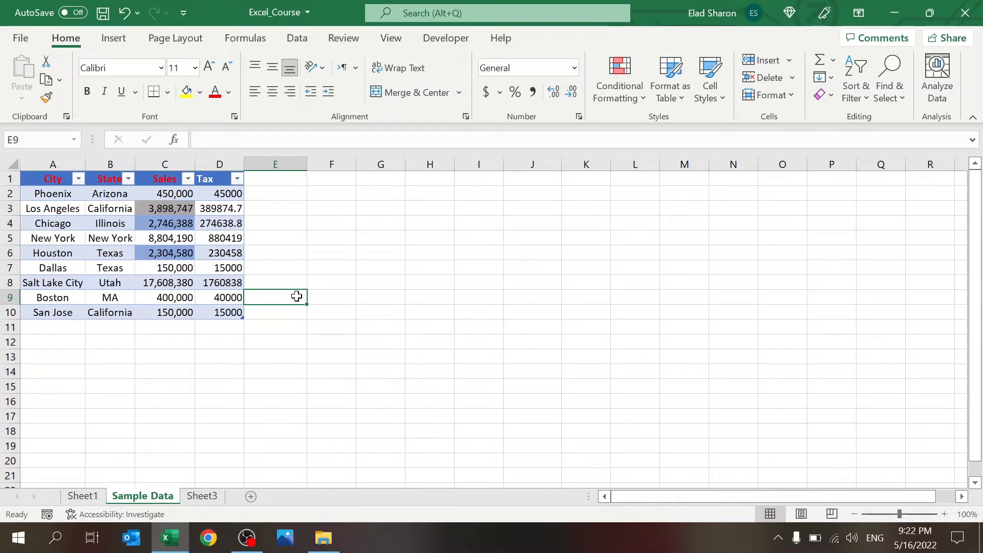
{"action": "left_click", "coordinate": [382, 267]}
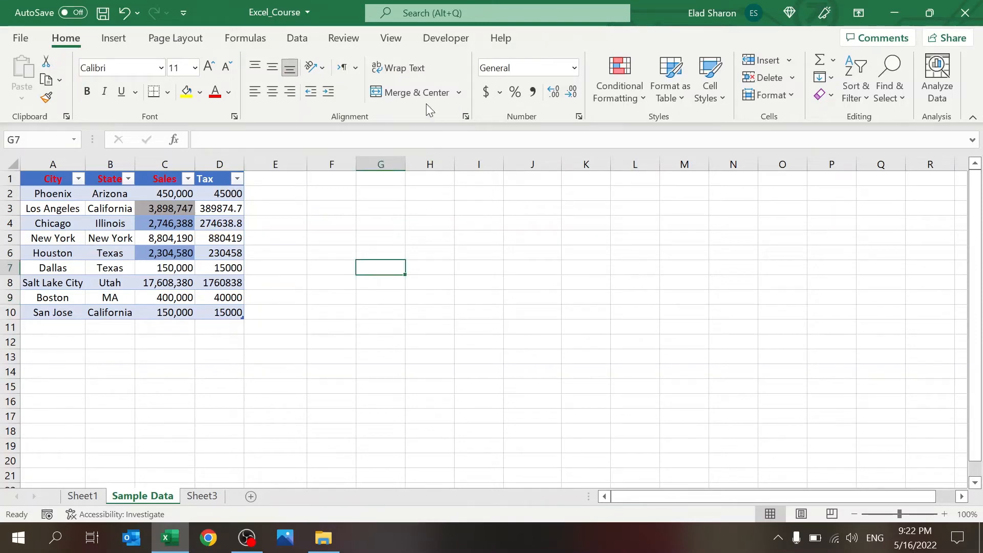
{"action": "left_click", "coordinate": [340, 40]}
Step: Show the Formulas tools and select the city names in A2:A10
{"action": "left_click", "coordinate": [245, 37]}
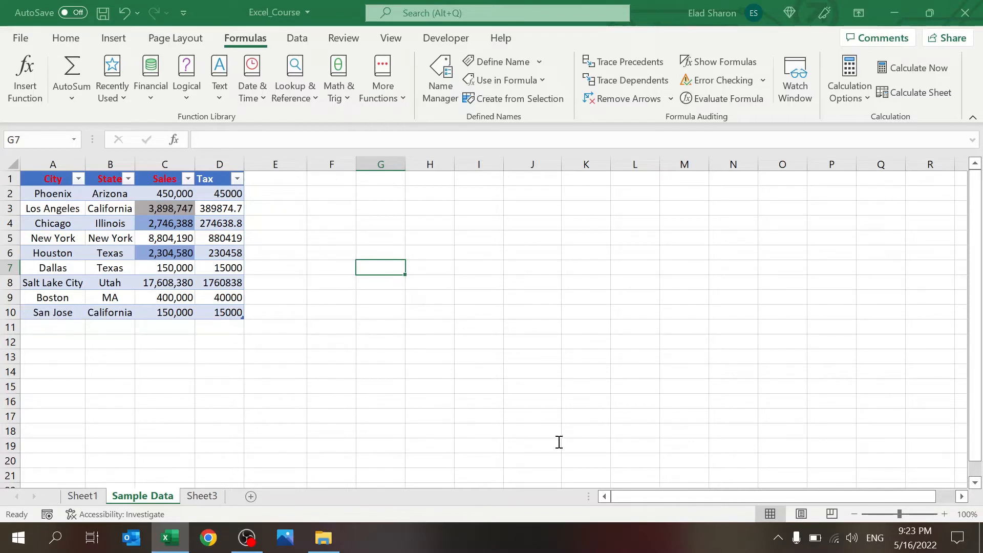
{"action": "left_click_drag", "start_coordinate": [70, 193], "coordinate": [63, 310]}
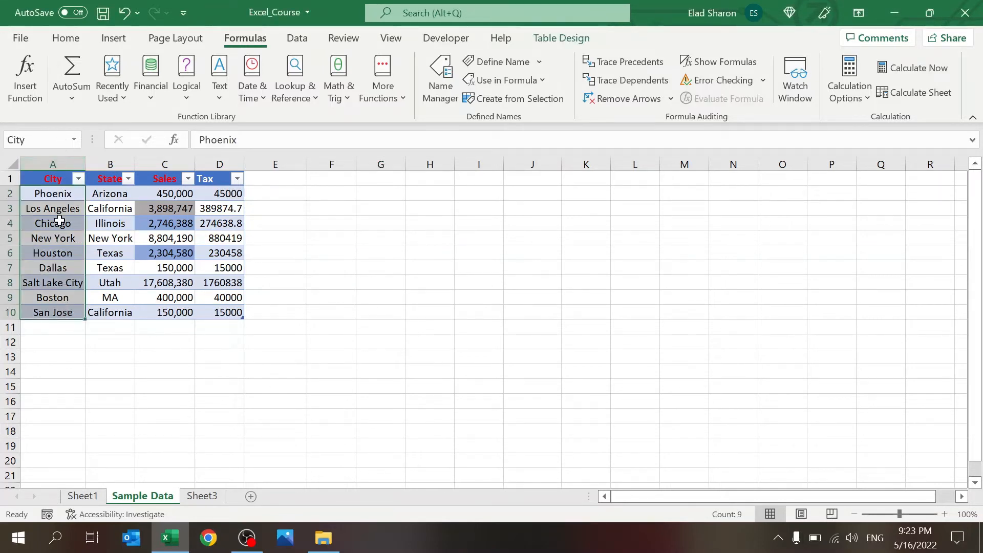
{"action": "left_click", "coordinate": [205, 361]}
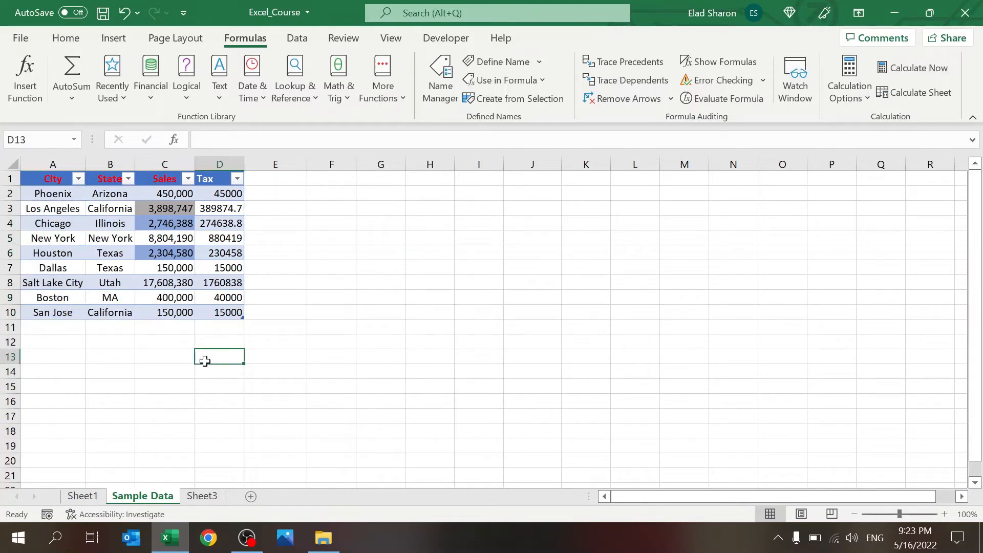
{"action": "left_click", "coordinate": [324, 205]}
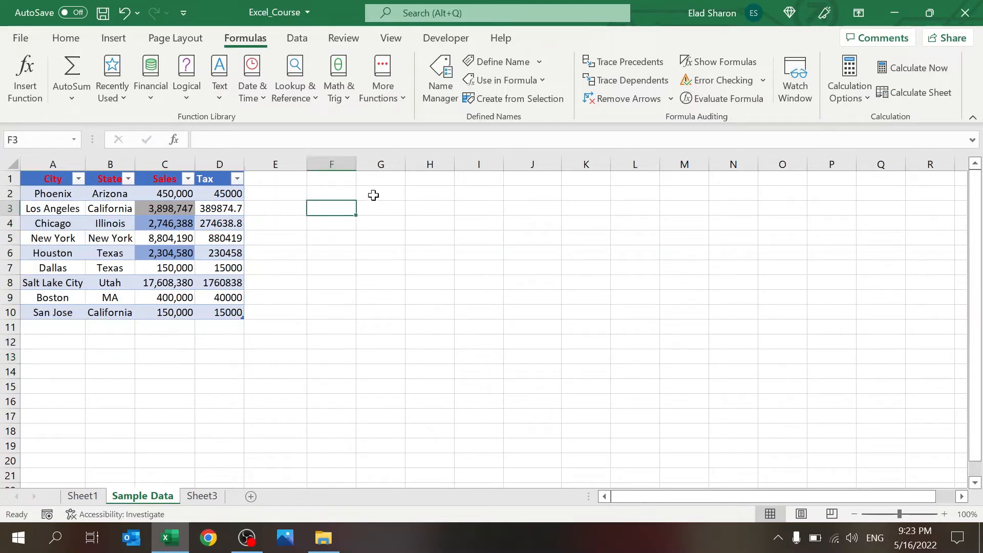
{"action": "left_click", "coordinate": [373, 195]}
{"action": "left_click", "coordinate": [374, 208]}
{"action": "left_click", "coordinate": [321, 191]}
{"action": "left_click", "coordinate": [292, 205]}
Step: Type City Selection in E2, then undo it because it expanded the table
{"action": "left_click", "coordinate": [294, 193]}
{"action": "key", "text": "Down"}
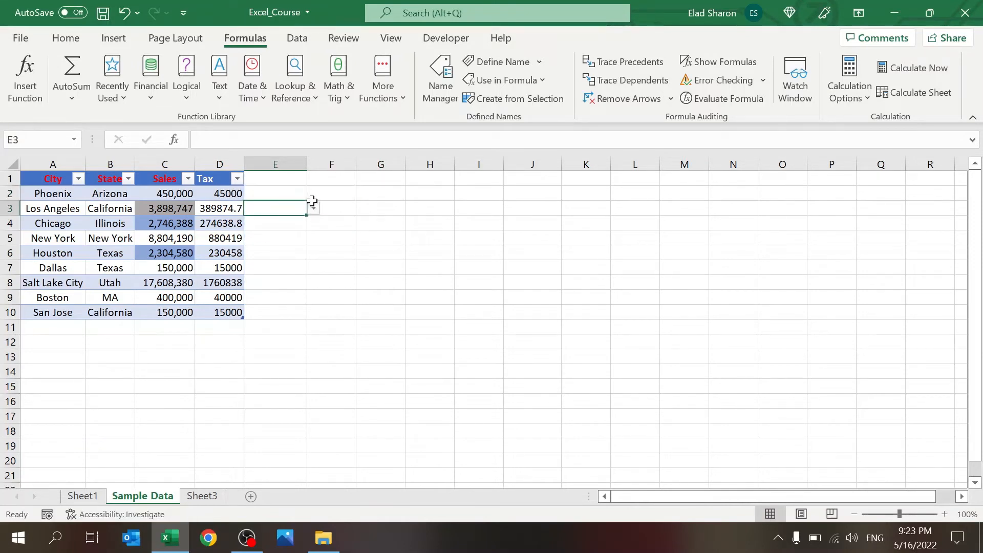
{"action": "key", "text": "Right"}
{"action": "key", "text": "Up"}
{"action": "key", "text": "Up"}
{"action": "left_click", "coordinate": [297, 207]}
{"action": "left_click", "coordinate": [295, 194]}
{"action": "type", "text": "City Selection"}
{"action": "key", "text": "Return"}
{"action": "key", "text": "ctrl+z"}
{"action": "key", "text": "ctrl+z"}
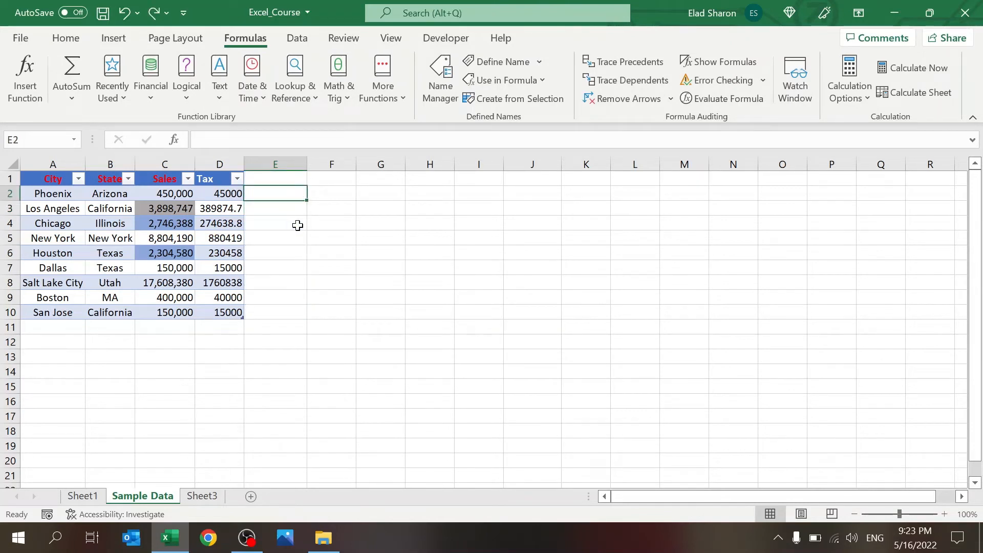
Step: Move E2 and the dropdown cell below it over to column F
{"action": "left_click", "coordinate": [296, 218]}
{"action": "left_click", "coordinate": [296, 196]}
{"action": "left_click_drag", "start_coordinate": [296, 196], "coordinate": [338, 193]}
{"action": "left_click", "coordinate": [289, 203]}
Step: Type City Selection in F2 and autofit column F to the label
{"action": "left_click", "coordinate": [339, 194]}
{"action": "type", "text": "City Selection"}
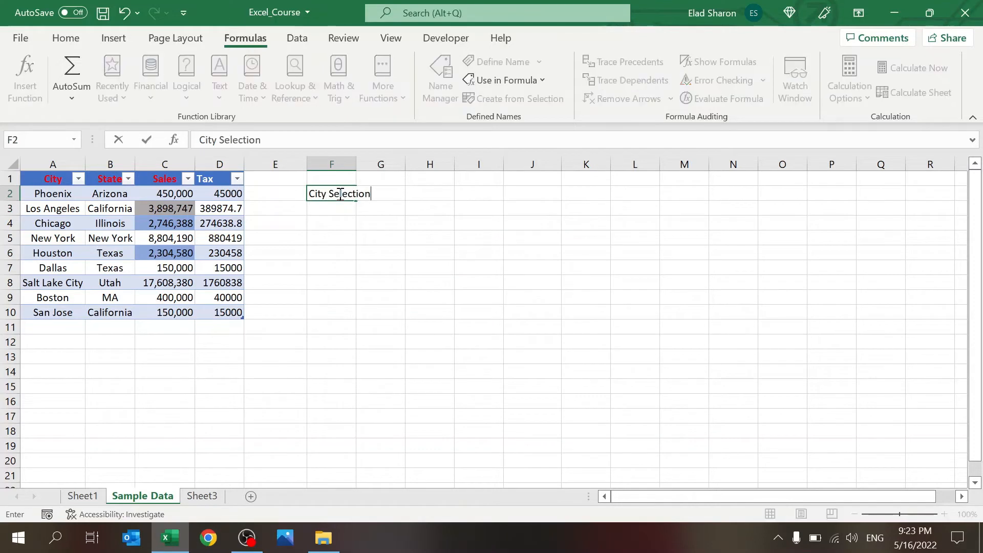
{"action": "key", "text": "Return"}
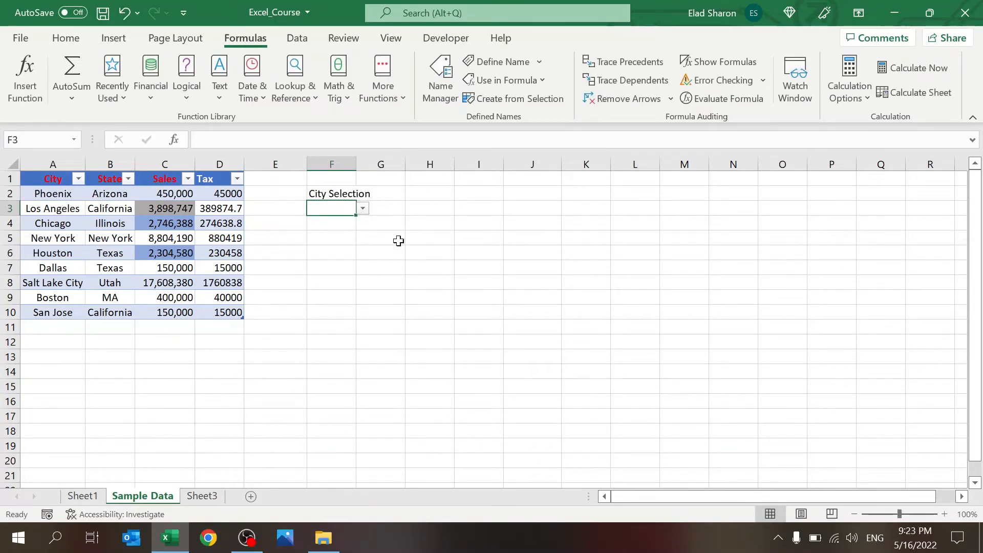
{"action": "double_click", "coordinate": [357, 164]}
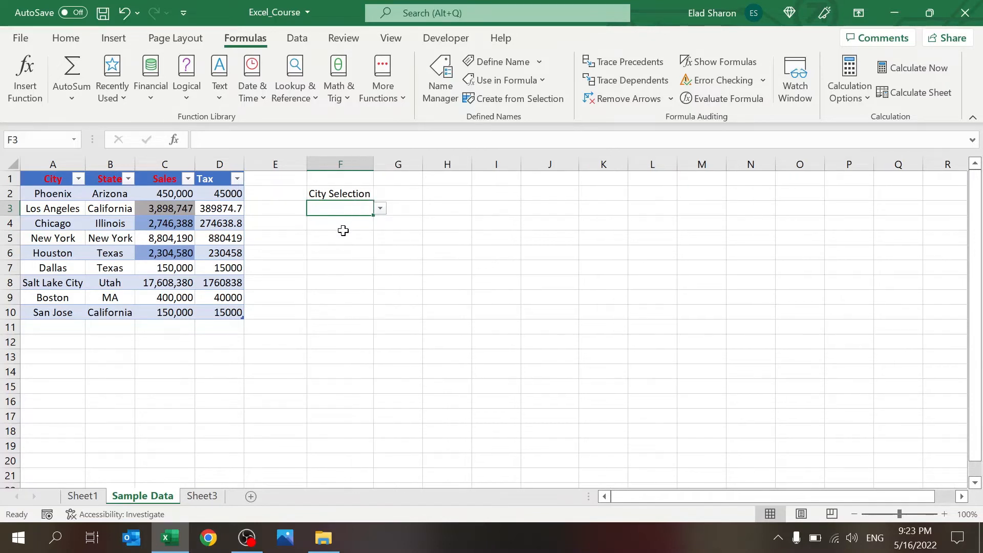
{"action": "left_click", "coordinate": [350, 225]}
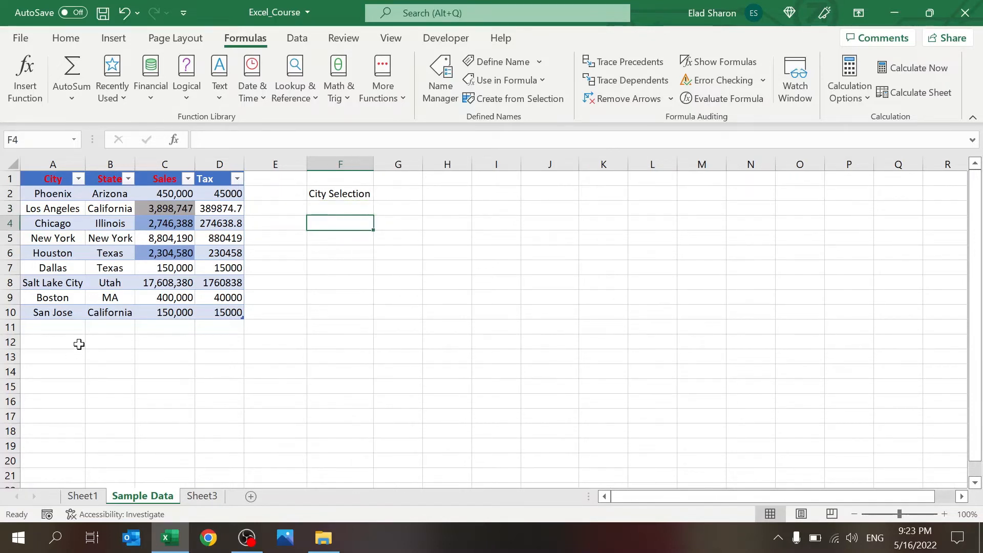
Step: Add a test 'aaa' row below the table, check the F3 dropdown, then delete the row
{"action": "left_click", "coordinate": [71, 331]}
{"action": "type", "text": "aaa"}
{"action": "key", "text": "Return"}
{"action": "left_click", "coordinate": [370, 206]}
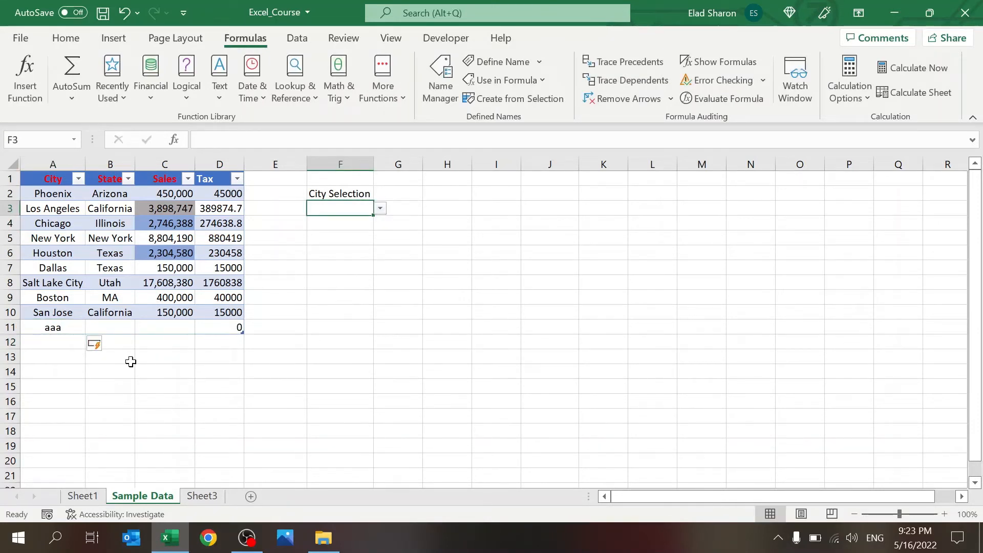
{"action": "left_click", "coordinate": [54, 327]}
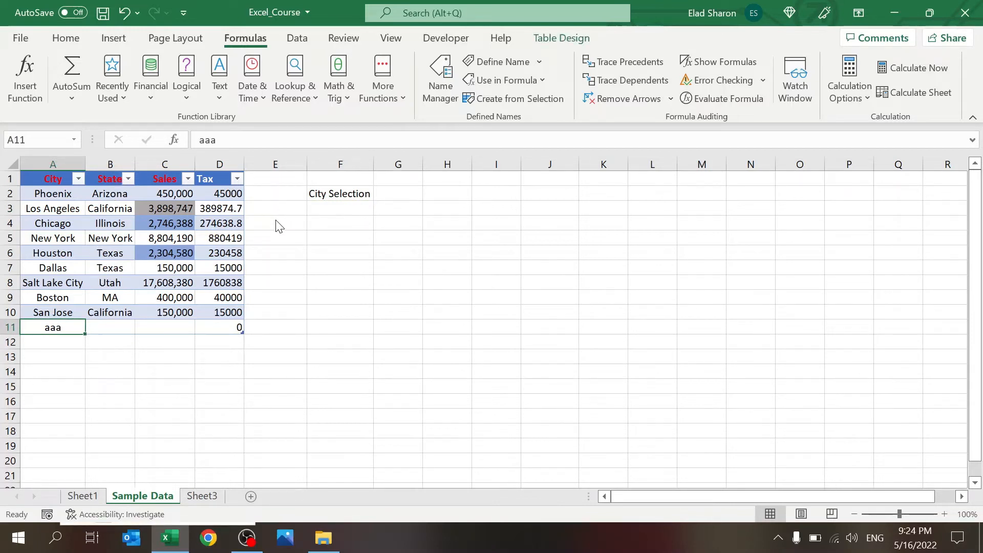
{"action": "key", "text": "ctrl+minus"}
{"action": "left_click", "coordinate": [336, 270]}
{"action": "left_click", "coordinate": [348, 206]}
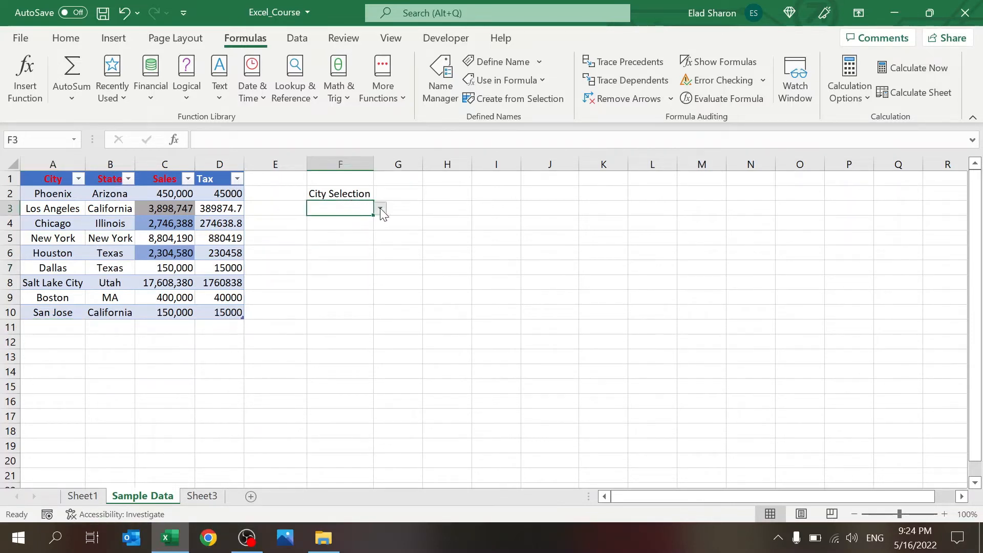
{"action": "left_click", "coordinate": [413, 251]}
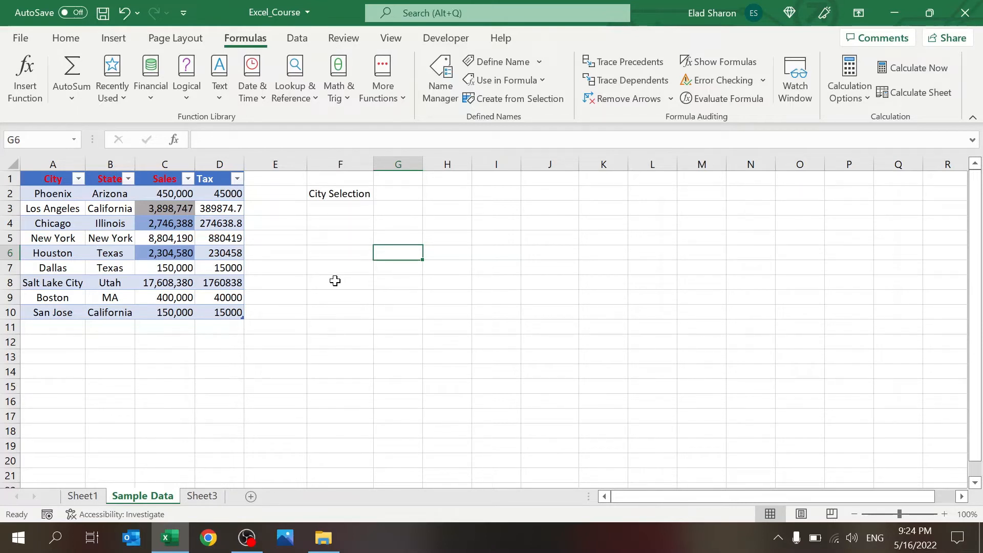
Step: Rename the table to SalesTB after the name 'Sales' is rejected as invalid
{"action": "left_click", "coordinate": [144, 238]}
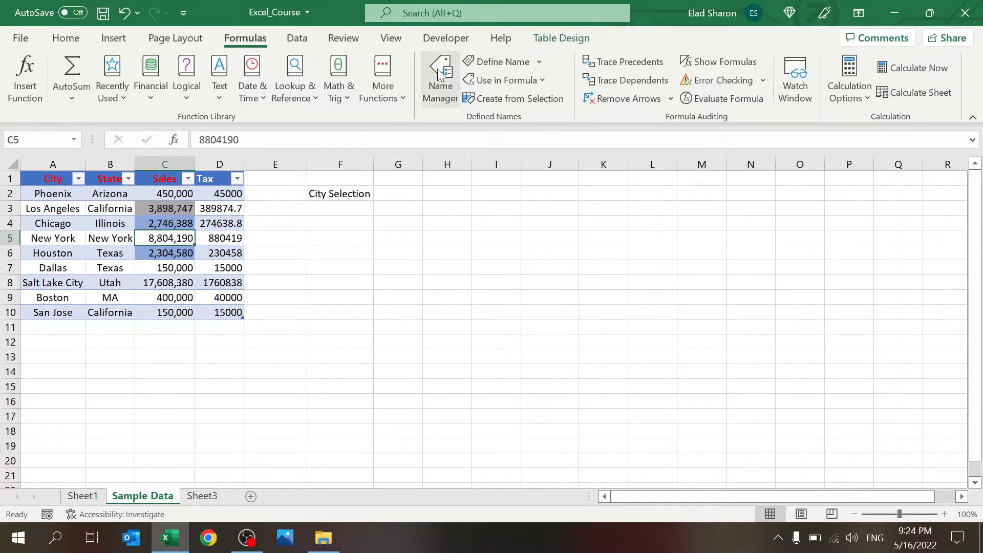
{"action": "left_click", "coordinate": [65, 40]}
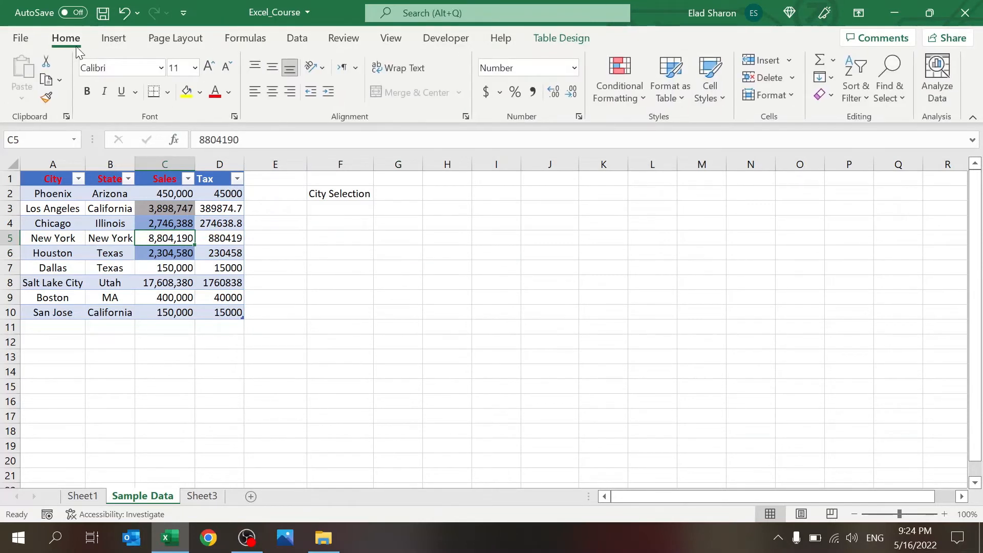
{"action": "left_click", "coordinate": [569, 38]}
{"action": "left_click", "coordinate": [46, 80]}
{"action": "type", "text": "Sales"}
{"action": "key", "text": "Return"}
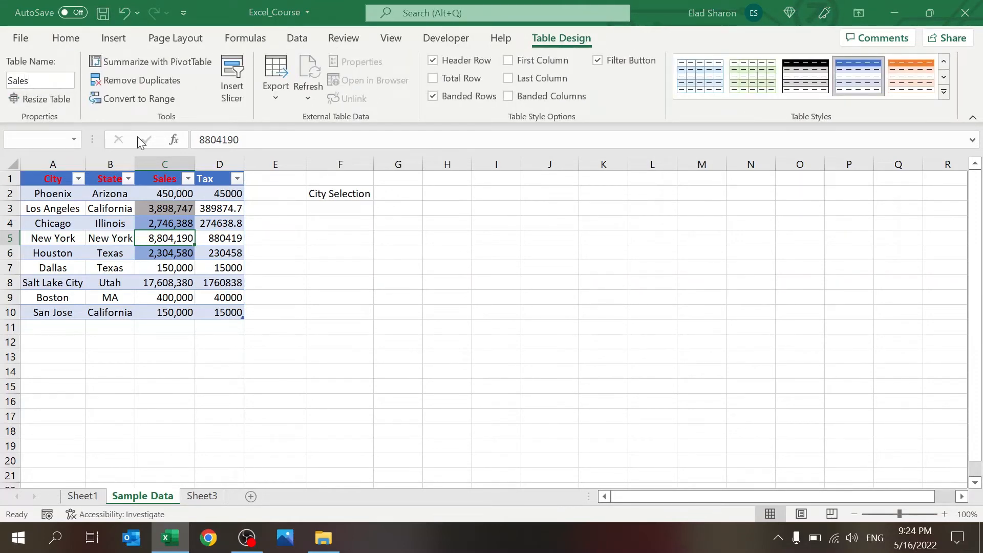
{"action": "left_click", "coordinate": [335, 231]}
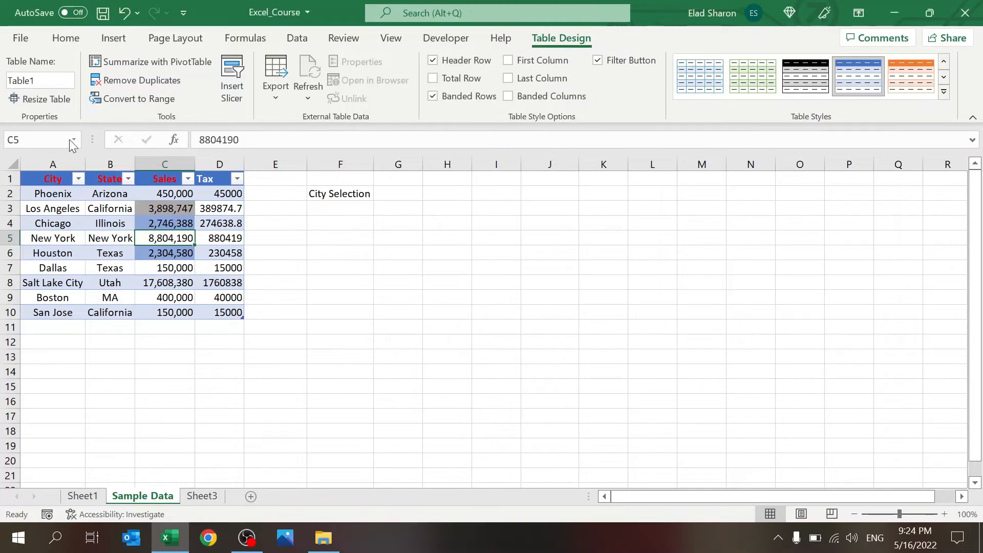
{"action": "left_click", "coordinate": [47, 76]}
{"action": "type", "text": "Sa"}
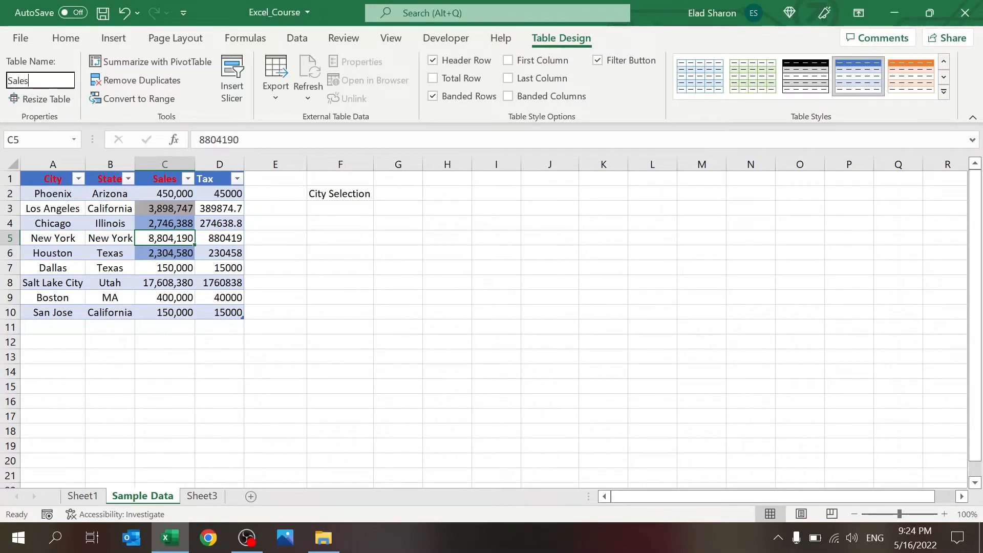
{"action": "type", "text": "lesTB"}
{"action": "key", "text": "Return"}
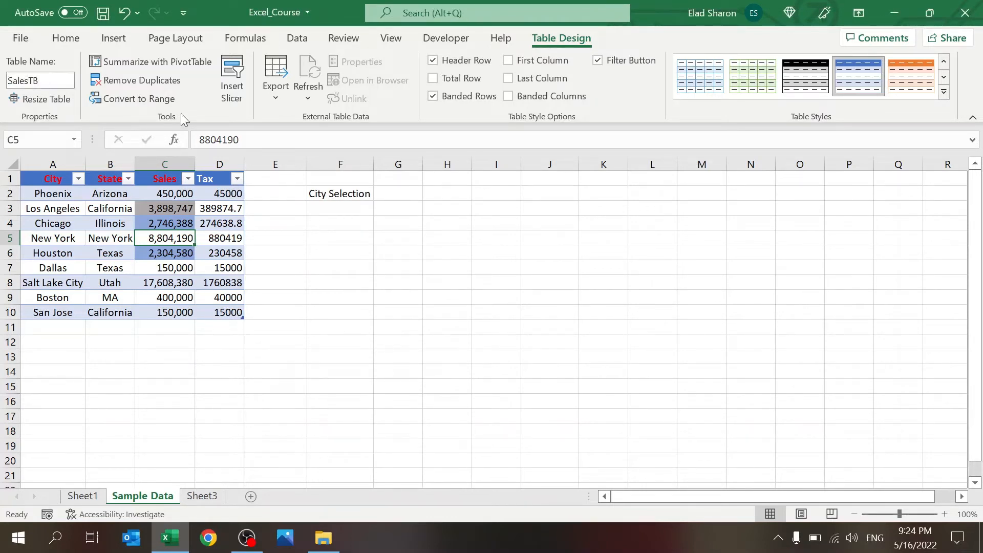
Step: Test =SalesTB in H4 to spill a copy of the table, then undo it
{"action": "left_click", "coordinate": [501, 229]}
{"action": "left_click", "coordinate": [448, 223]}
{"action": "type", "text": "=sa"}
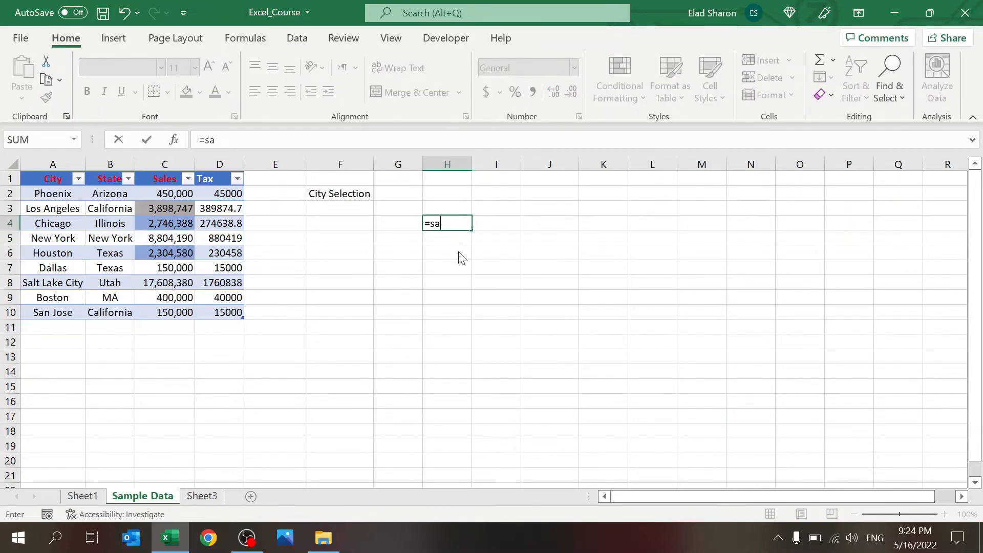
{"action": "key", "text": "Tab"}
{"action": "key", "text": "Return"}
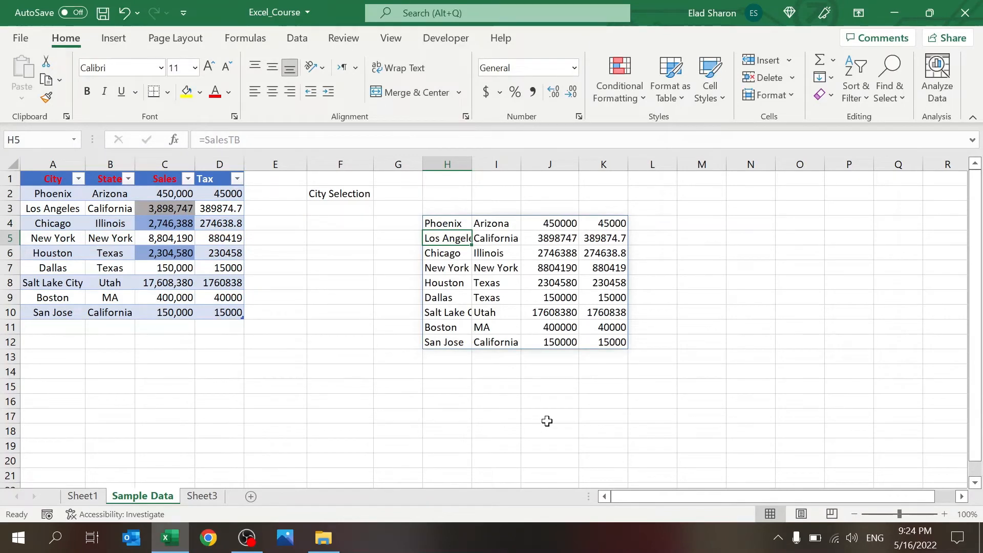
{"action": "key", "text": "ctrl+z"}
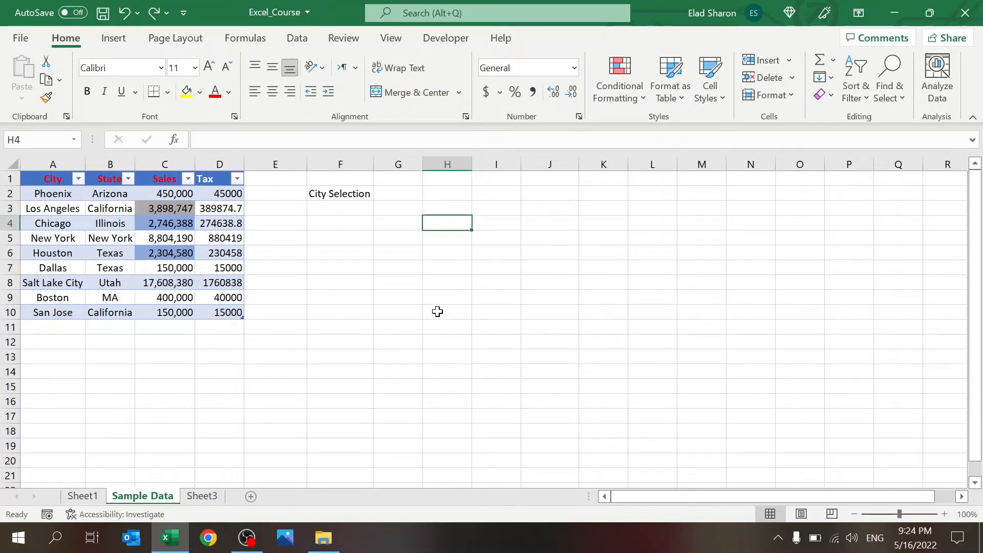
{"action": "left_click", "coordinate": [148, 237]}
Step: Try several table styles, including black-header, light-blue and blue-header designs
{"action": "left_click", "coordinate": [563, 36]}
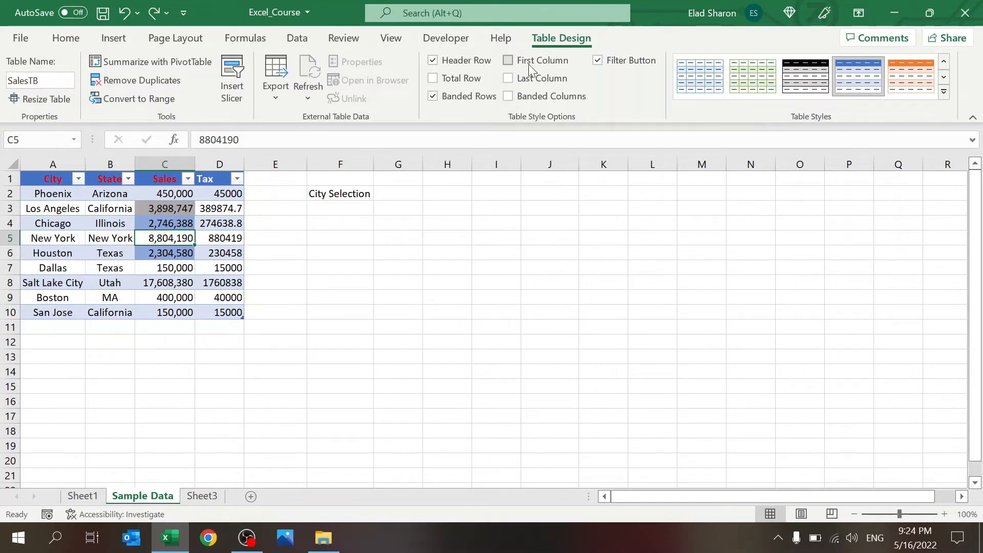
{"action": "left_click", "coordinate": [805, 76]}
{"action": "left_click", "coordinate": [874, 72]}
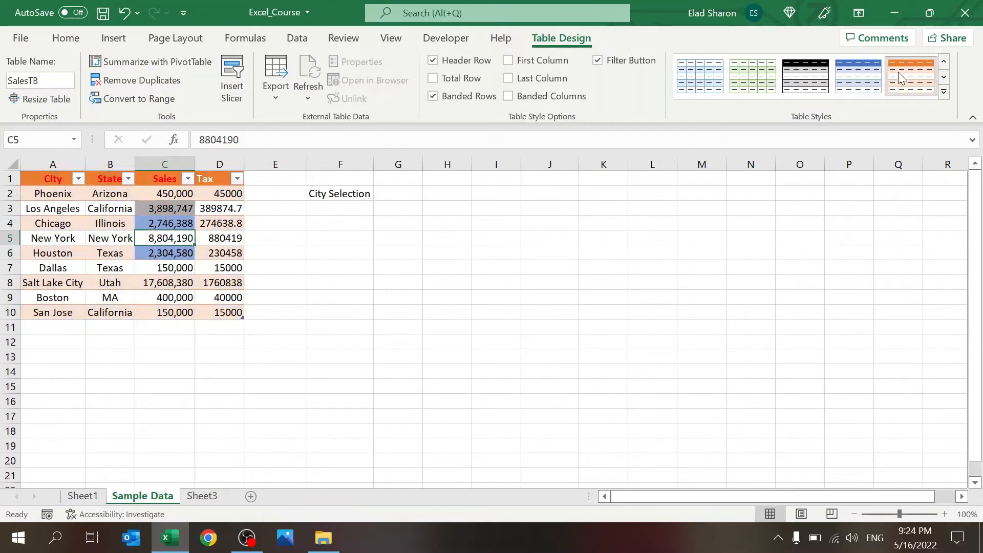
{"action": "left_click", "coordinate": [944, 77]}
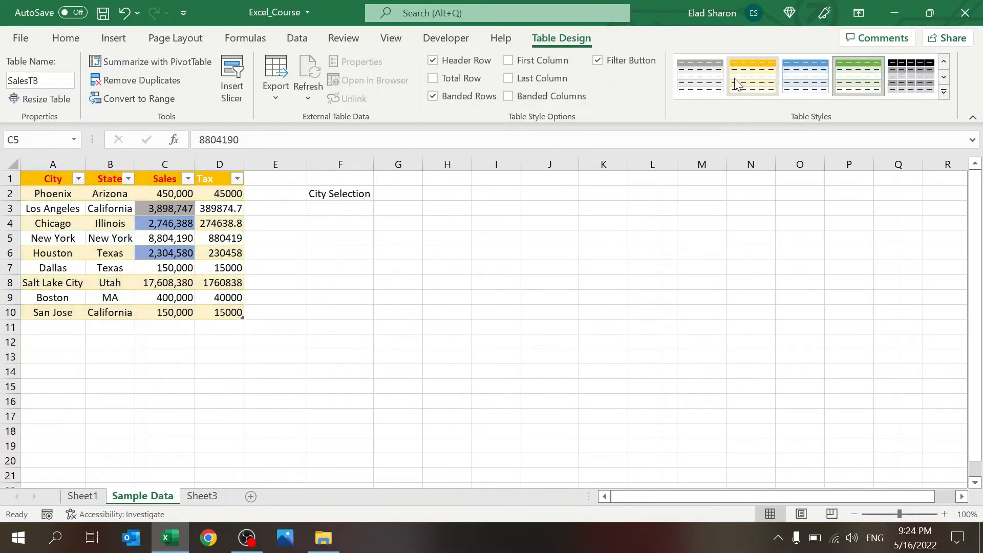
{"action": "left_click", "coordinate": [944, 61]}
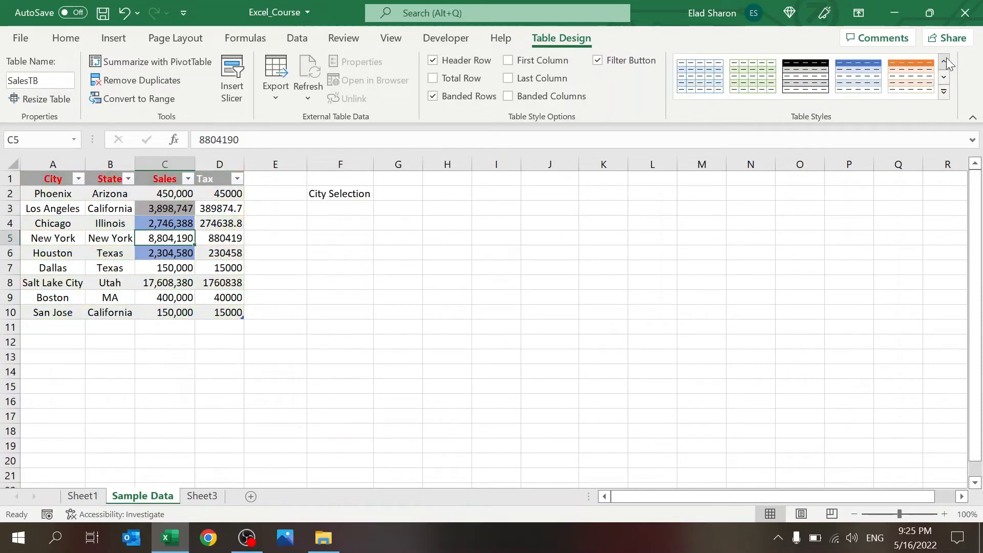
{"action": "left_click", "coordinate": [945, 59]}
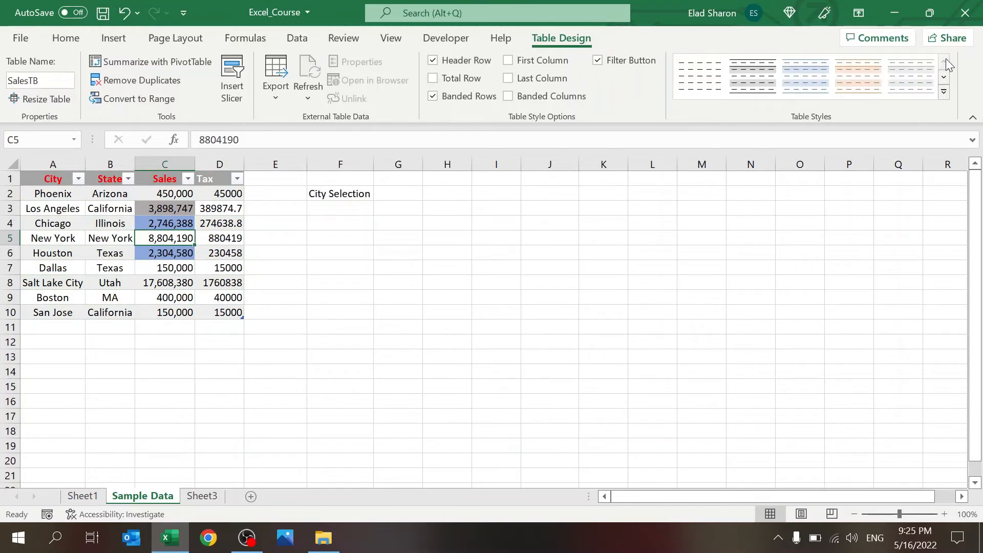
{"action": "left_click", "coordinate": [944, 77]}
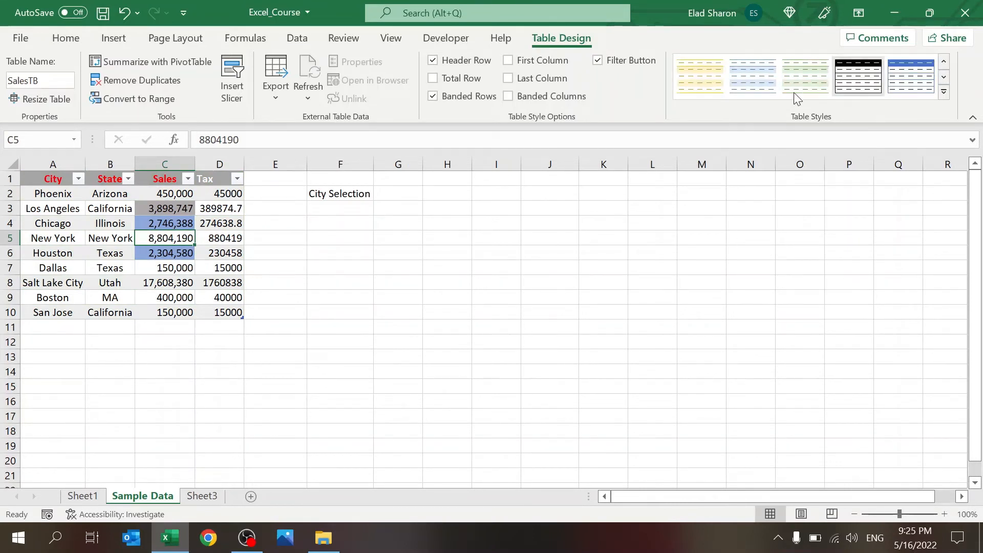
{"action": "left_click", "coordinate": [760, 88]}
{"action": "left_click", "coordinate": [930, 78]}
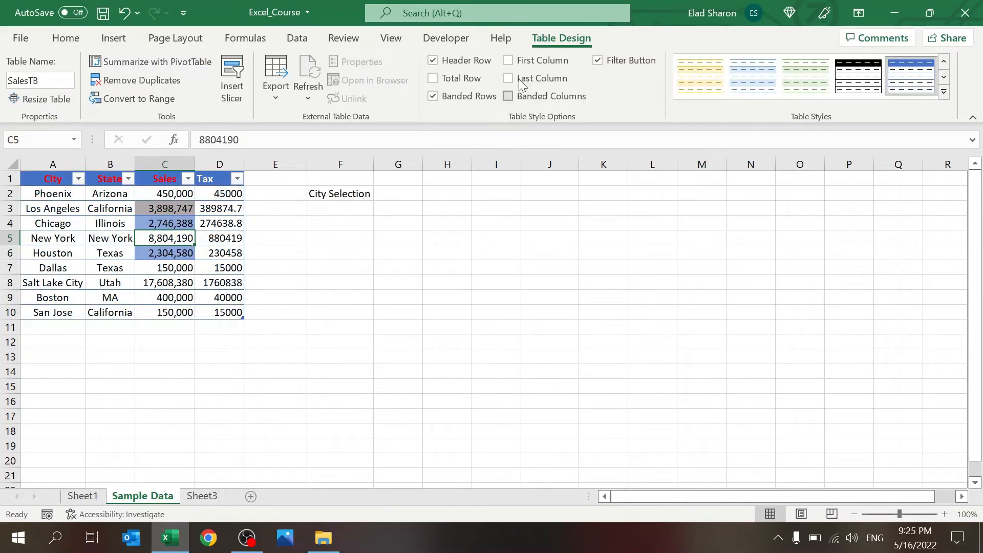
Step: Toggle the header row and banded rows off and on, then reapply the light blue style
{"action": "left_click", "coordinate": [433, 59]}
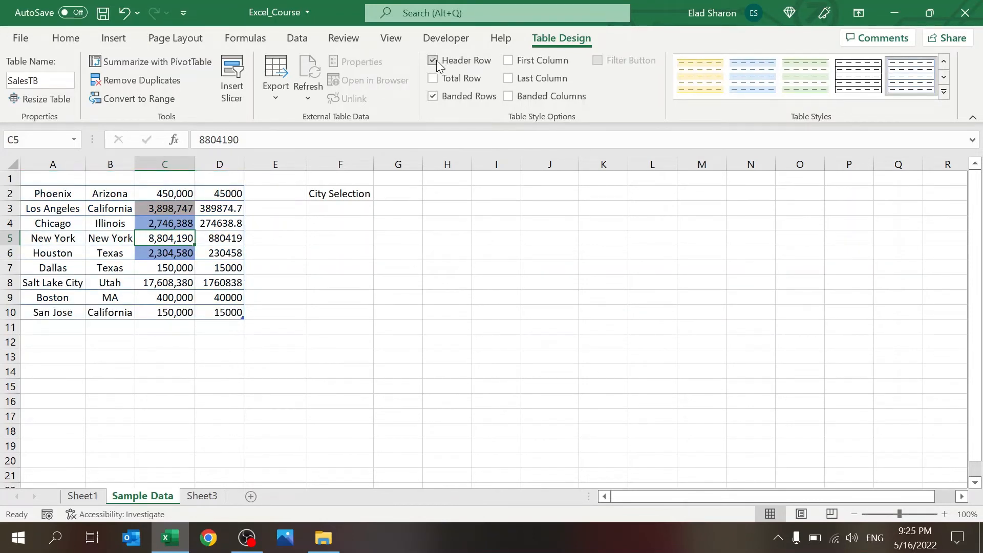
{"action": "left_click", "coordinate": [433, 60]}
{"action": "left_click", "coordinate": [435, 97]}
{"action": "left_click", "coordinate": [435, 97]}
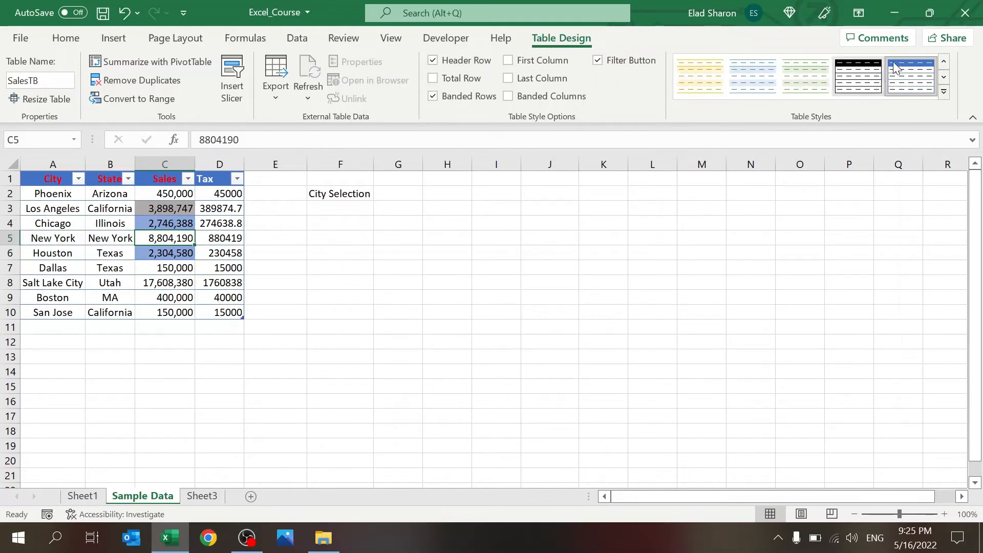
{"action": "left_click", "coordinate": [944, 60]}
{"action": "left_click", "coordinate": [797, 80]}
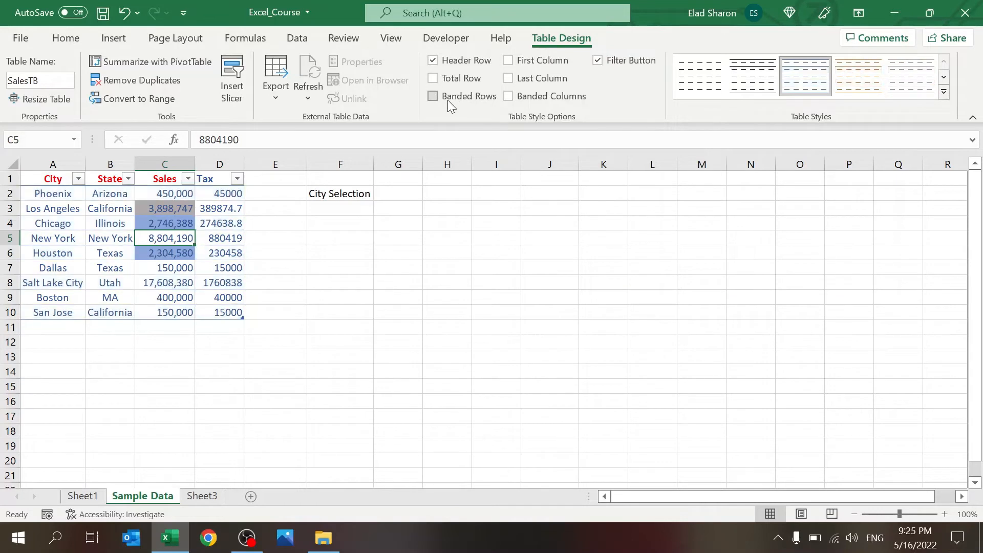
Step: Toggle banded columns, filter buttons and the total row, leaving them as before
{"action": "left_click", "coordinate": [535, 97]}
{"action": "left_click", "coordinate": [535, 98]}
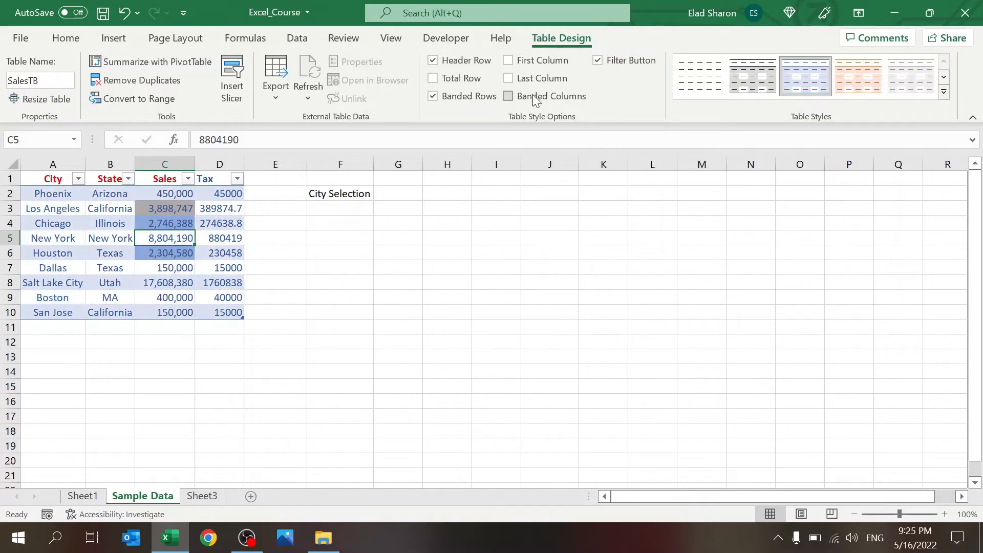
{"action": "left_click", "coordinate": [602, 55]}
{"action": "left_click", "coordinate": [602, 54]}
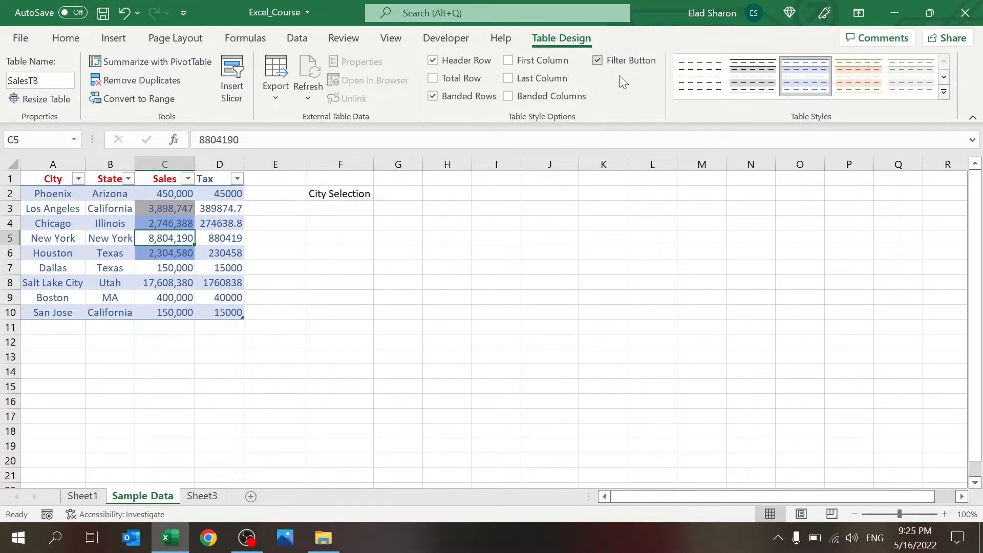
{"action": "left_click", "coordinate": [454, 77]}
{"action": "left_click", "coordinate": [453, 78]}
{"action": "left_click", "coordinate": [228, 81]}
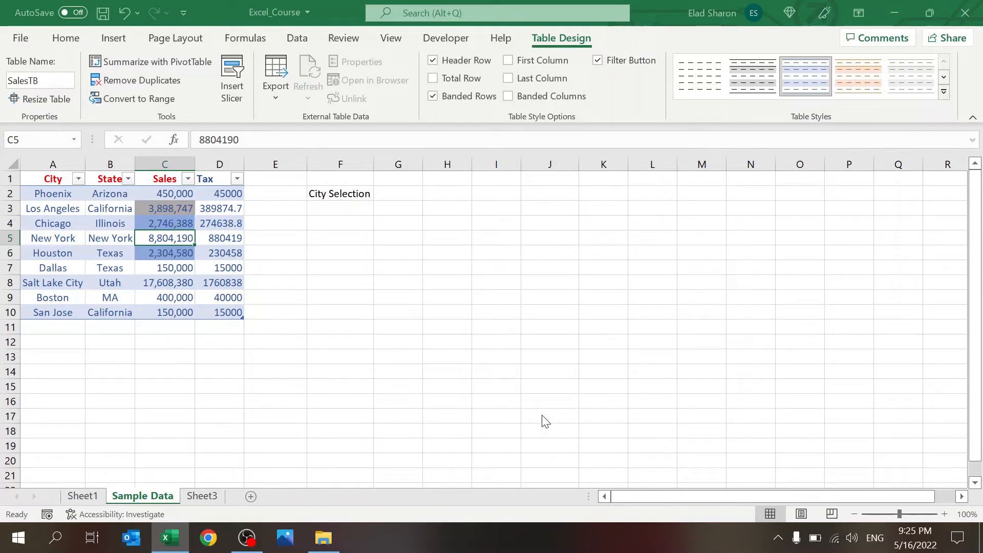
Step: Add a State slicer beside the table, then filter it to Illinois and New York and clear it
{"action": "left_click", "coordinate": [545, 493]}
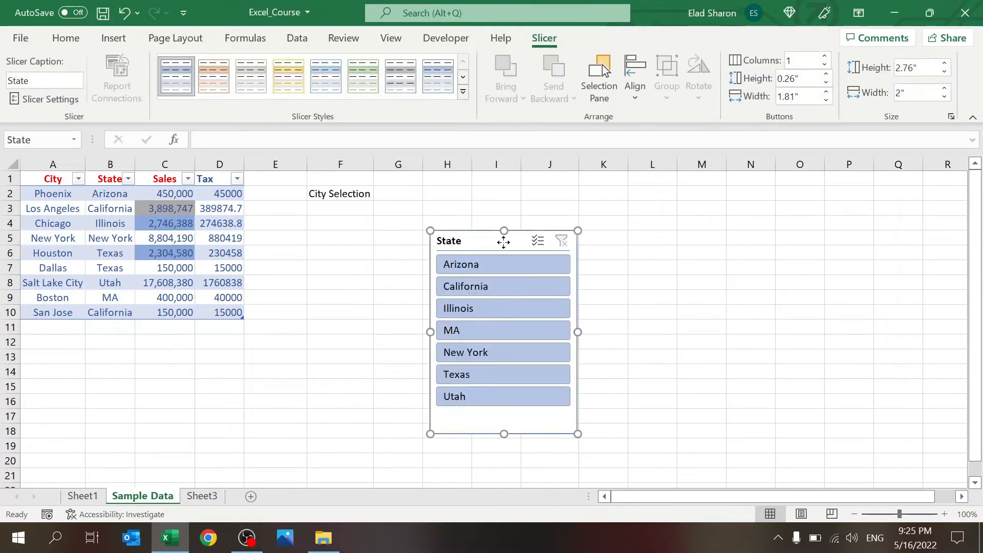
{"action": "left_click_drag", "start_coordinate": [484, 243], "coordinate": [592, 235]}
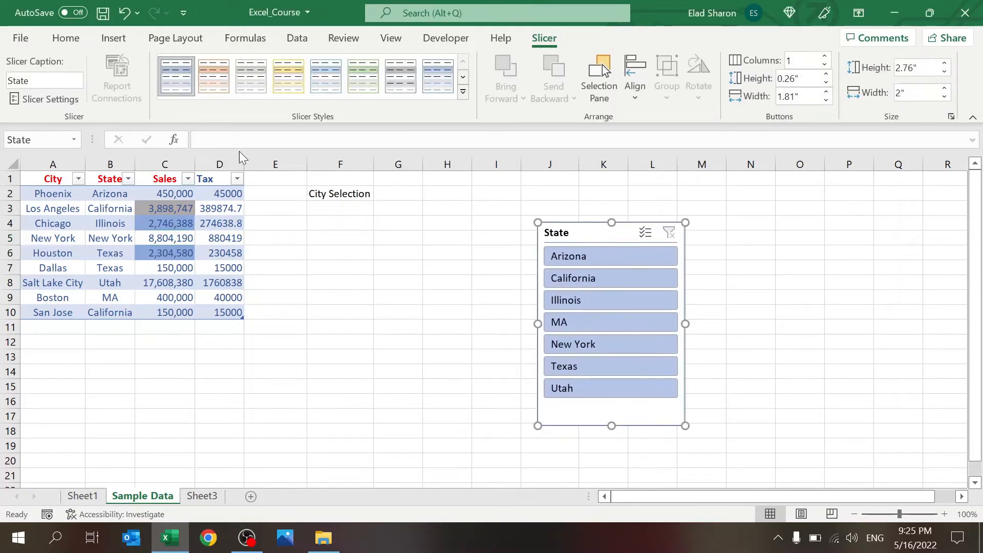
{"action": "left_click", "coordinate": [589, 300]}
{"action": "left_click", "coordinate": [584, 345]}
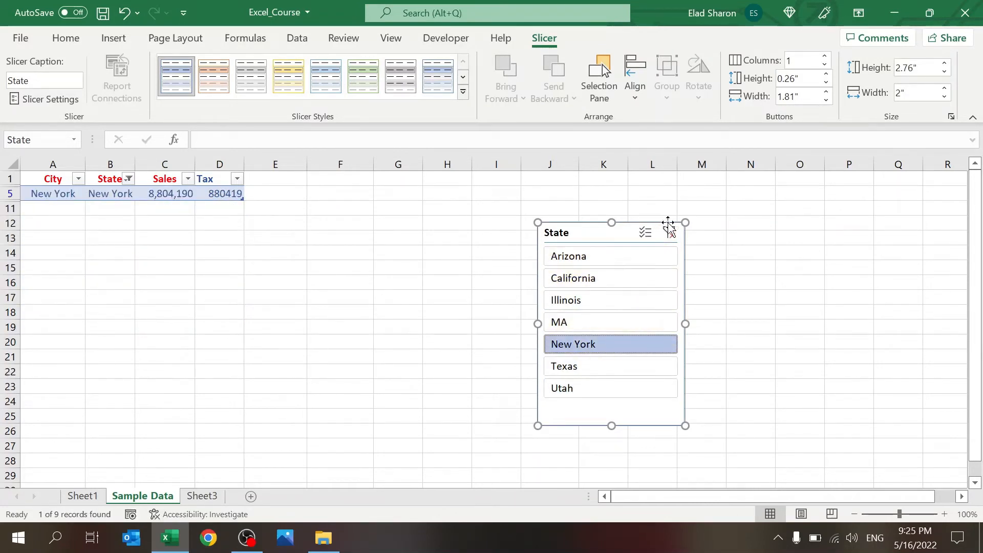
{"action": "left_click", "coordinate": [668, 230]}
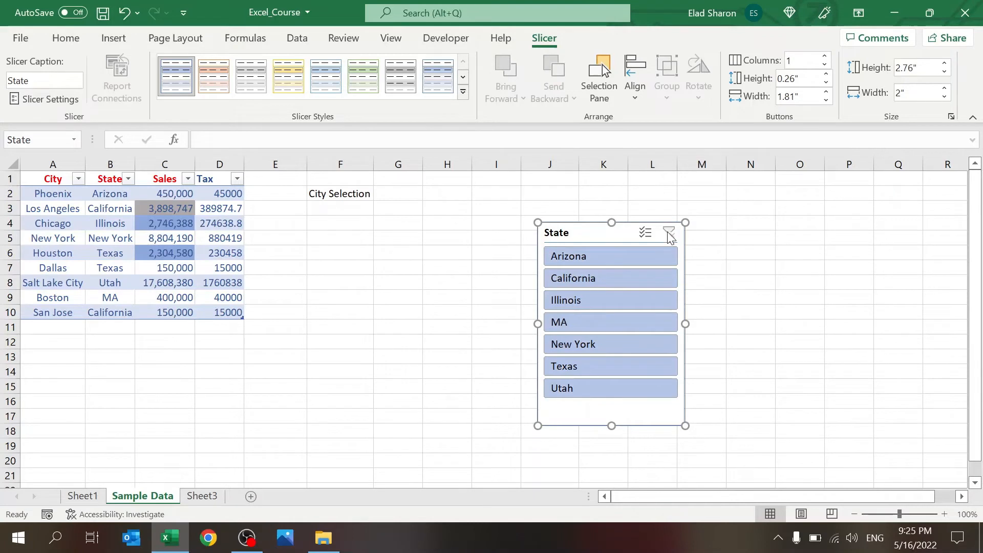
Step: Filter the slicer to California, Texas, MA and Illinois, then clear the filter
{"action": "left_click", "coordinate": [617, 282]}
{"action": "left_click", "coordinate": [589, 363], "text": "ctrl"}
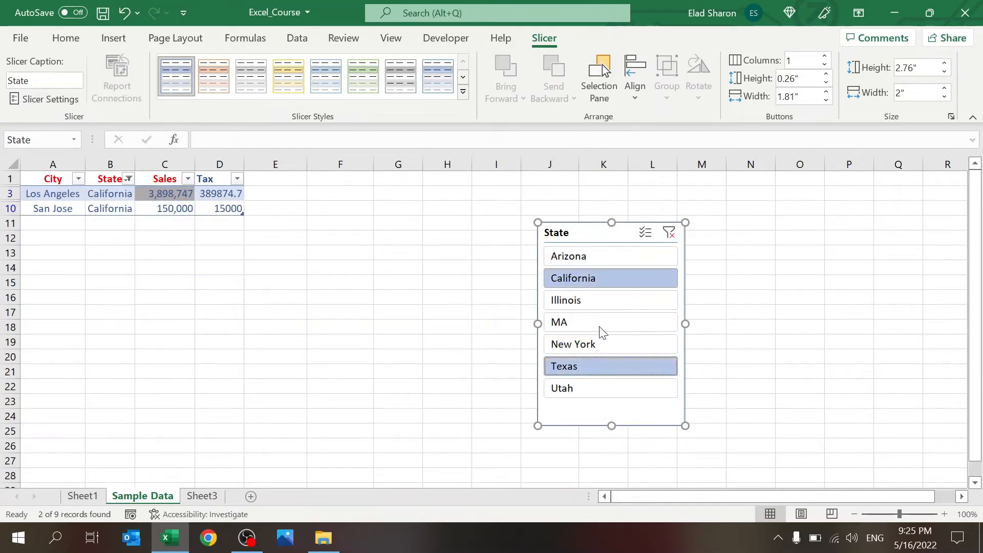
{"action": "left_click", "coordinate": [610, 320], "text": "ctrl"}
{"action": "left_click", "coordinate": [612, 301], "text": "ctrl"}
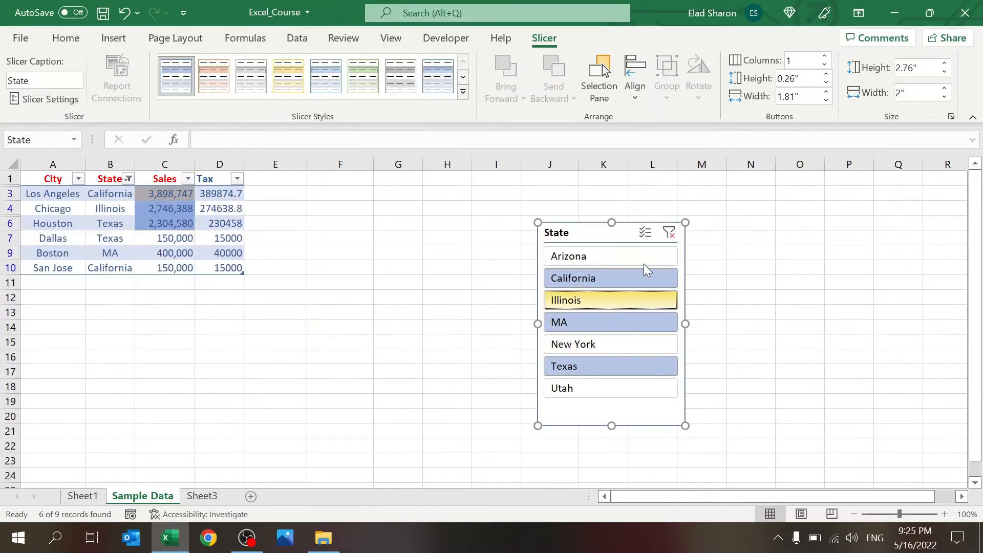
{"action": "left_click", "coordinate": [669, 233]}
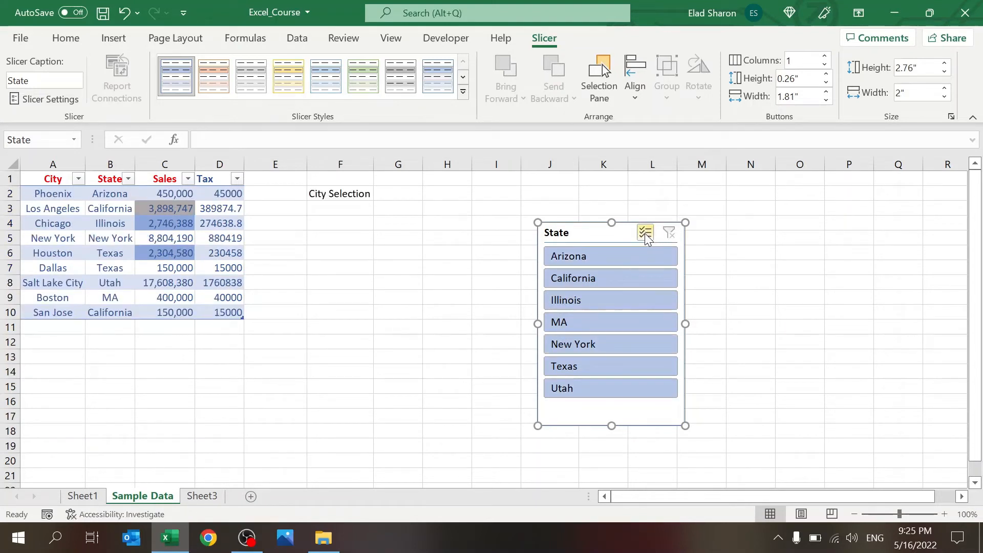
Step: Use multi-select to exclude California, New York, Utah and Illinois, delete the slicer, then show the Insert tab
{"action": "left_click", "coordinate": [645, 233]}
{"action": "left_click", "coordinate": [616, 279]}
{"action": "left_click", "coordinate": [573, 338]}
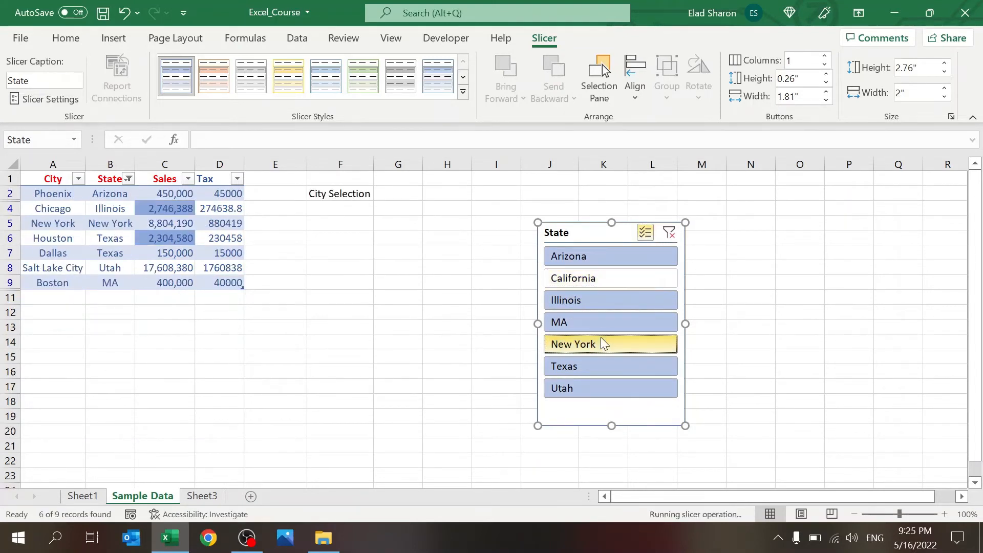
{"action": "left_click", "coordinate": [597, 389]}
{"action": "left_click", "coordinate": [610, 303]}
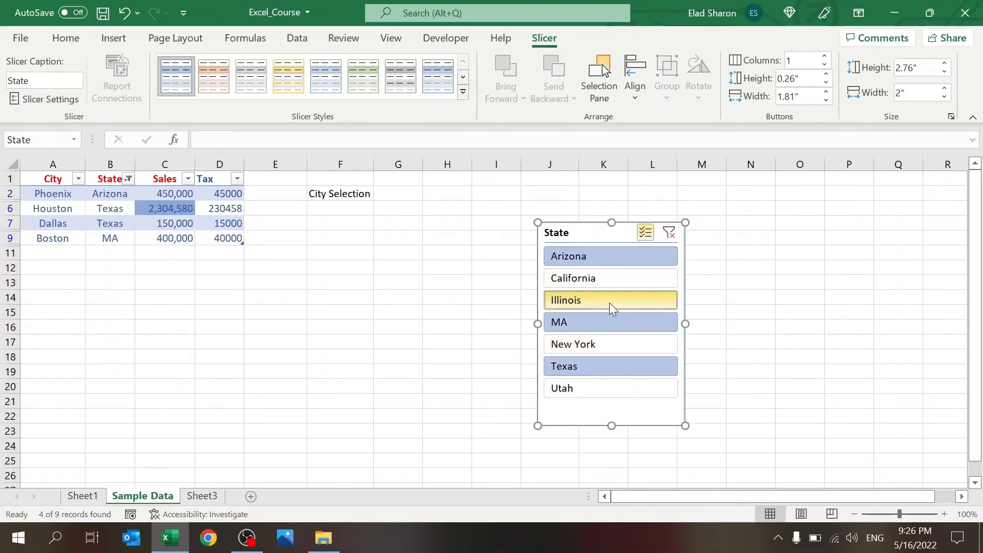
{"action": "left_click", "coordinate": [664, 234]}
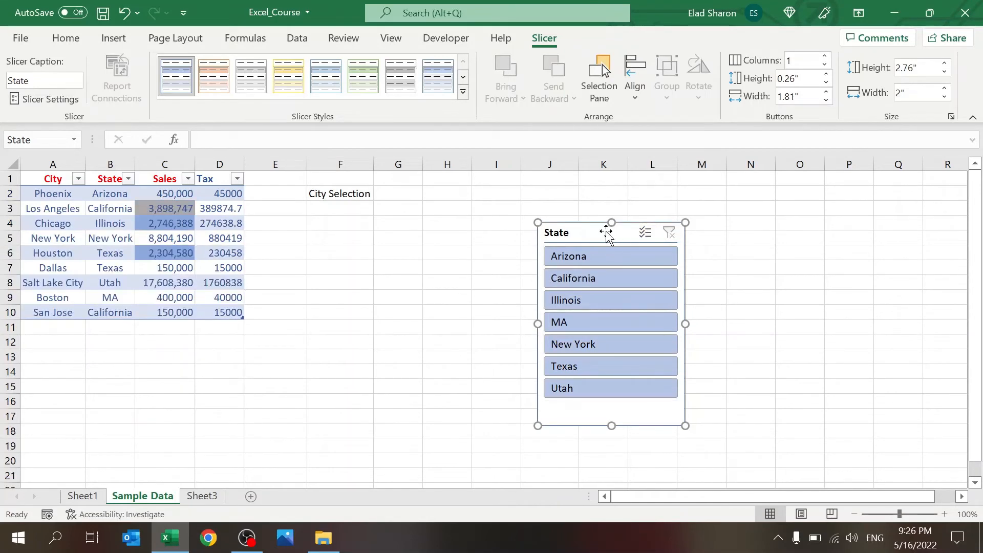
{"action": "key", "text": "Delete"}
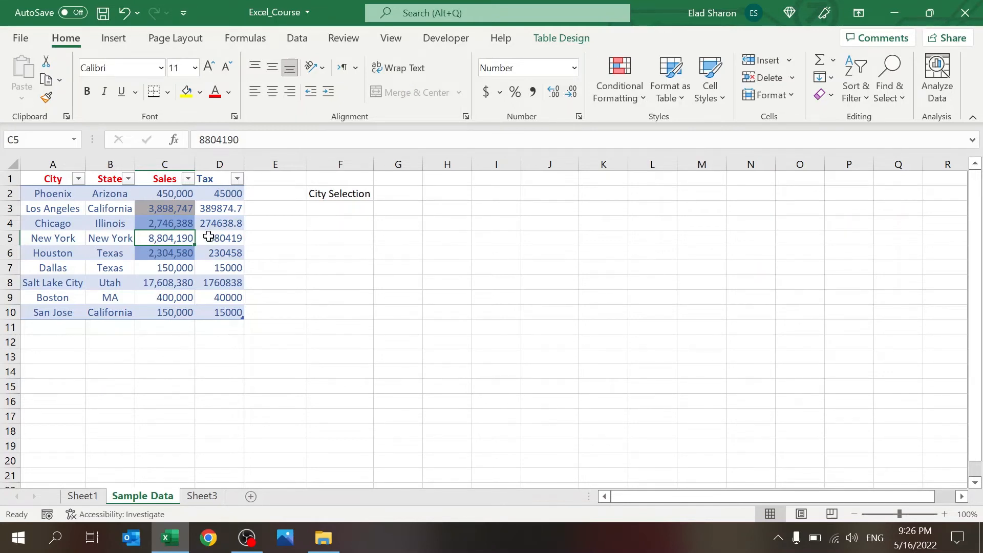
{"action": "left_click", "coordinate": [168, 209]}
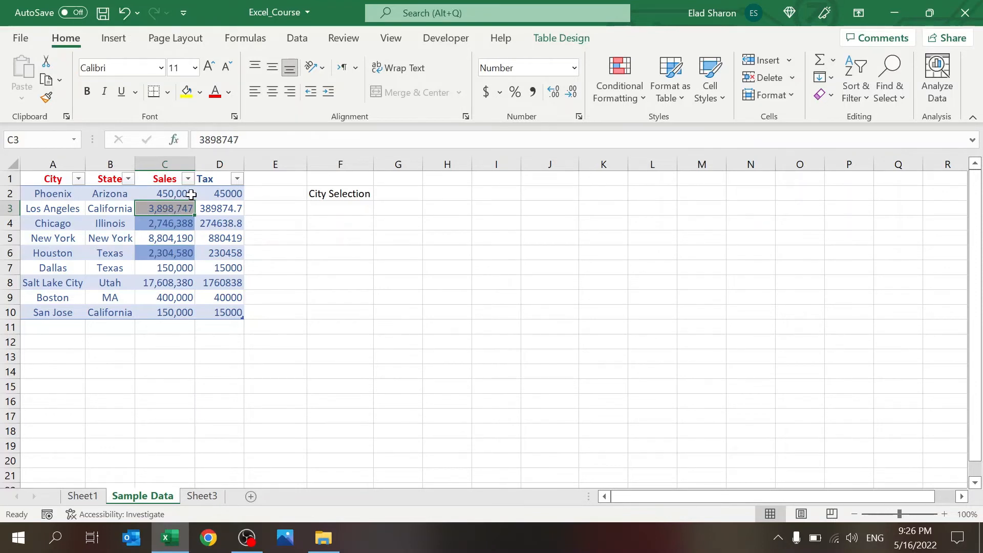
{"action": "left_click", "coordinate": [123, 40]}
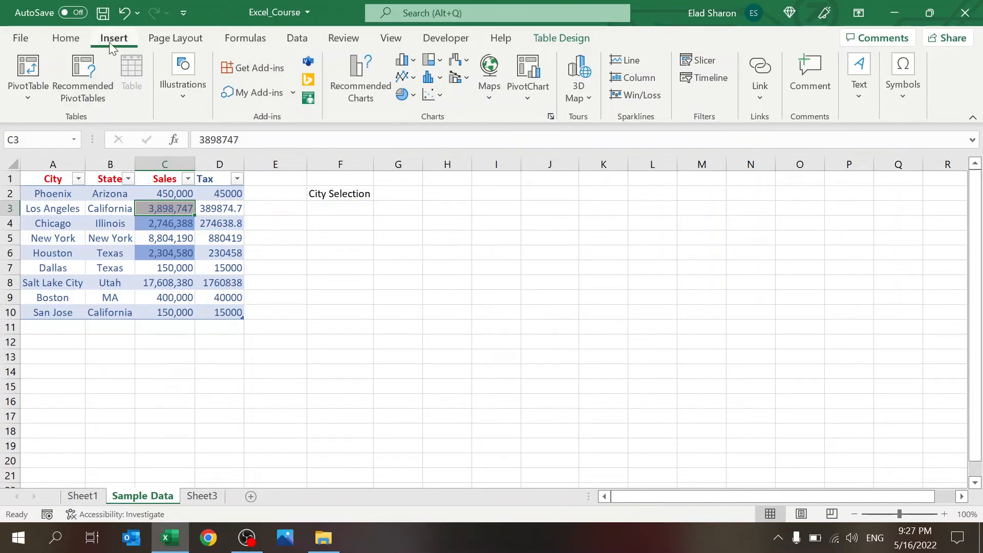
Step: Create an empty PivotTable1 from the SalesTB table on a new Sheet2
{"action": "left_click", "coordinate": [26, 72]}
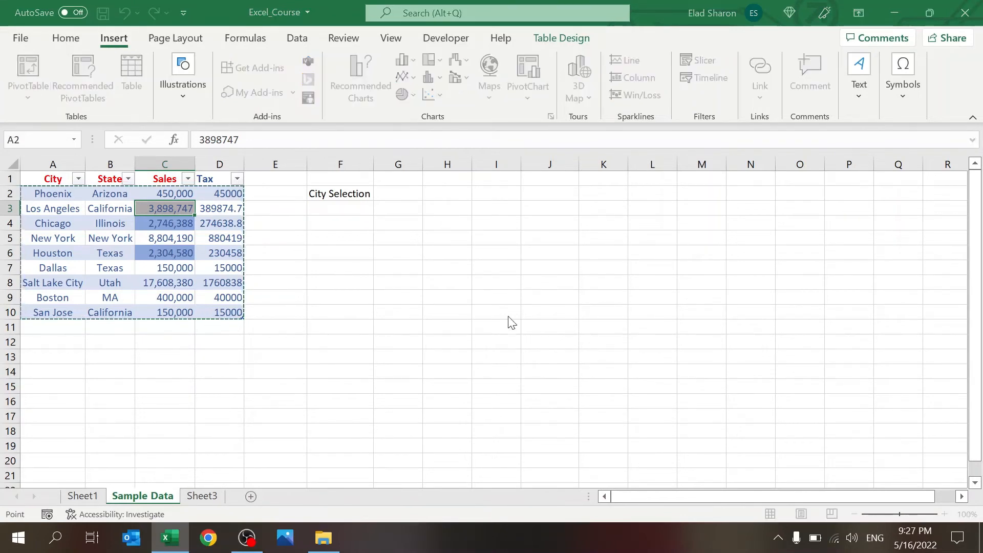
{"action": "key", "text": "Escape"}
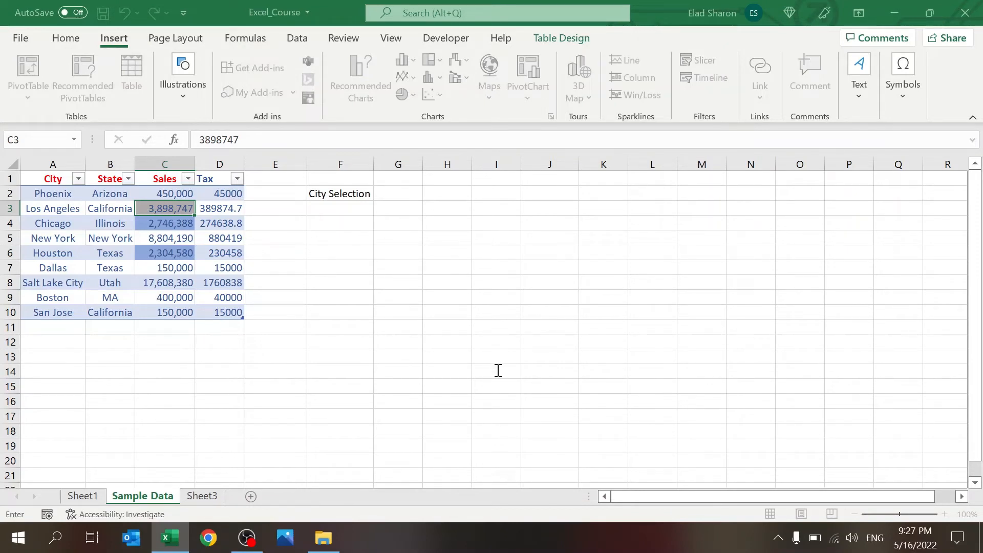
{"action": "left_click", "coordinate": [458, 193]}
{"action": "key", "text": "Escape"}
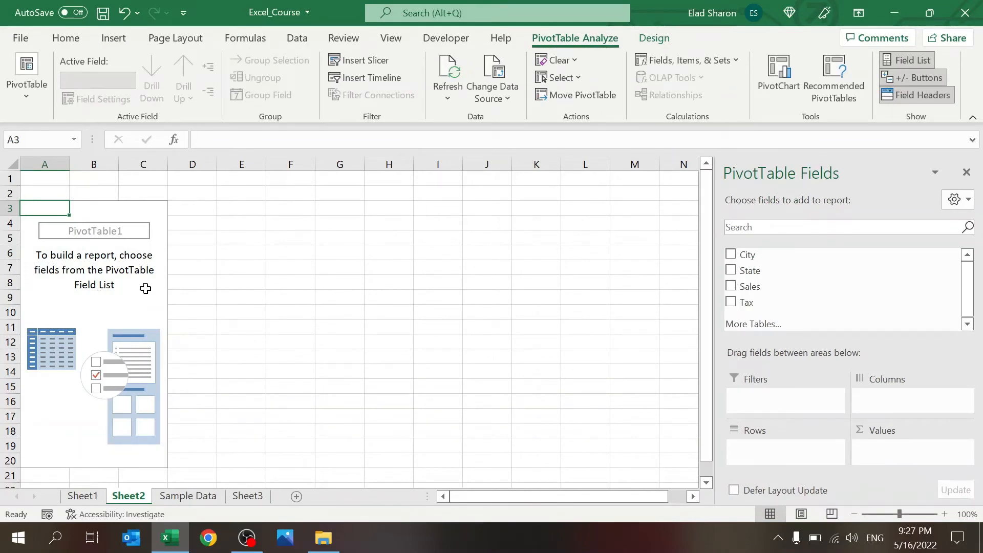
Step: Review Sheet1, Sample Data and Sheet3, selecting the A1:D10 source table on Sample Data
{"action": "left_click", "coordinate": [122, 301]}
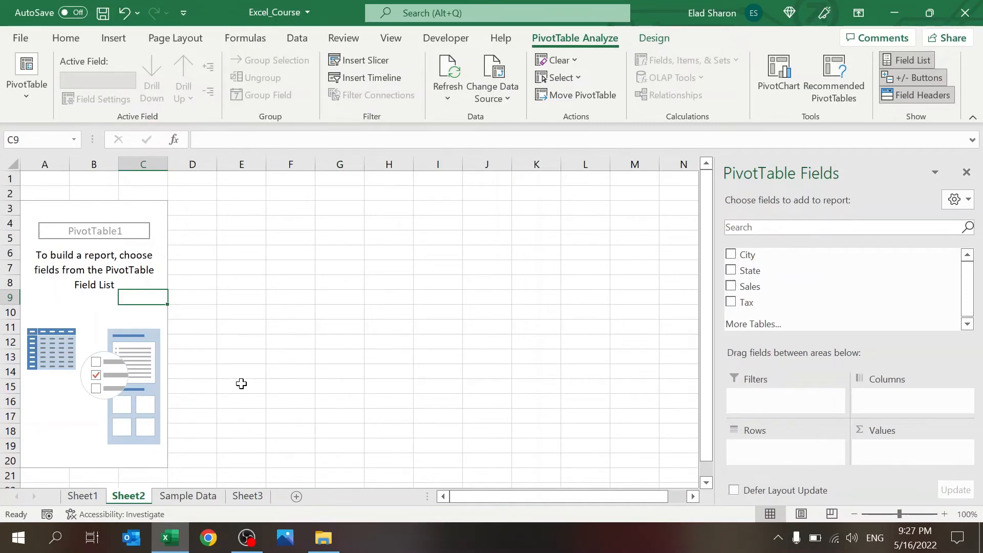
{"action": "left_click", "coordinate": [82, 495]}
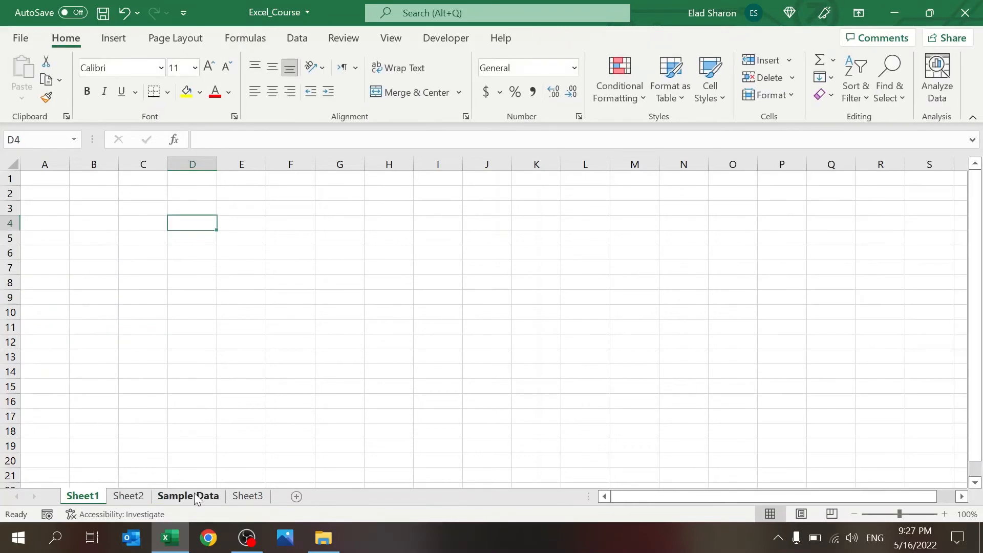
{"action": "left_click", "coordinate": [192, 494]}
{"action": "left_click", "coordinate": [248, 495]}
{"action": "left_click", "coordinate": [197, 497]}
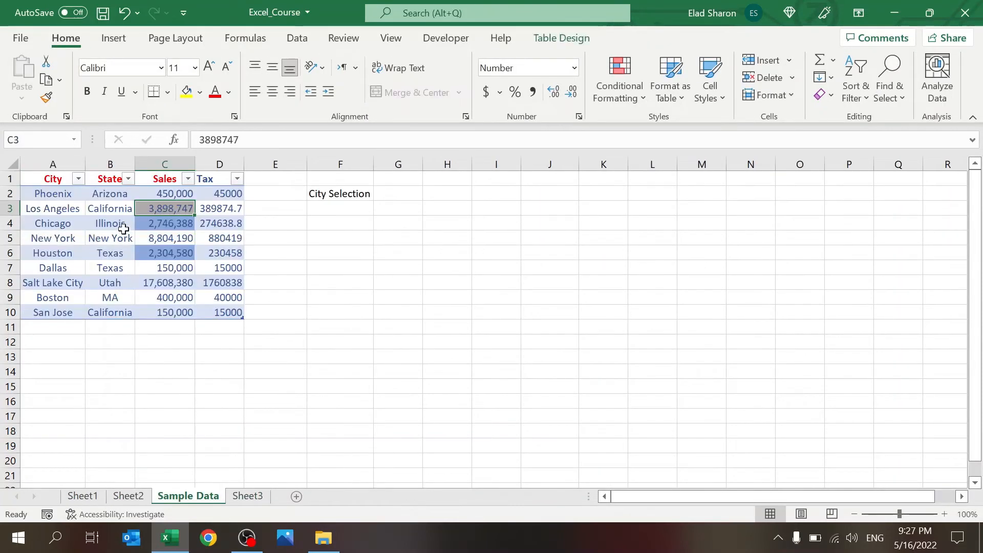
{"action": "left_click_drag", "start_coordinate": [52, 178], "coordinate": [218, 314]}
{"action": "left_click", "coordinate": [224, 376]}
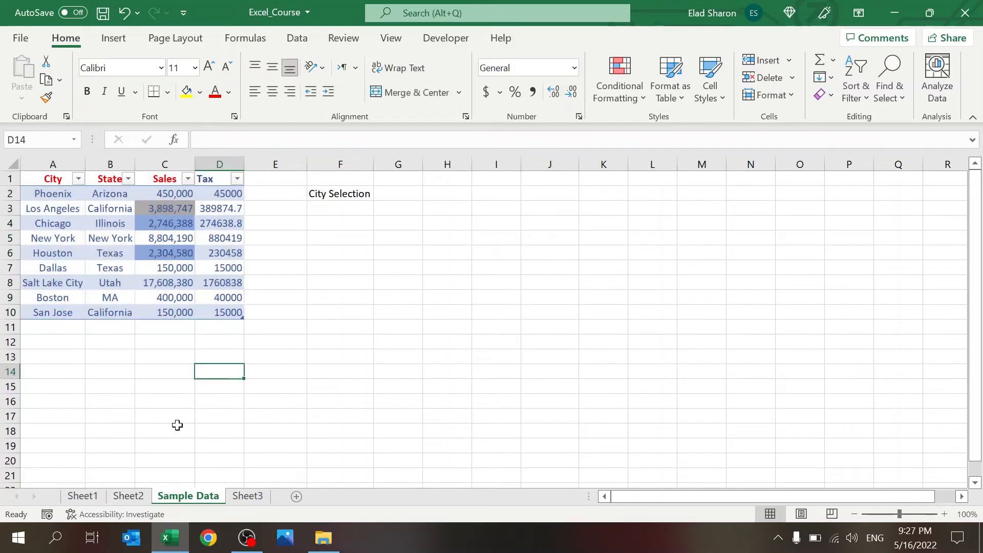
Step: On Sheet2, widen the PivotTable Fields pane listing City, State, Sales and Tax
{"action": "left_click", "coordinate": [128, 495]}
{"action": "left_click", "coordinate": [149, 278]}
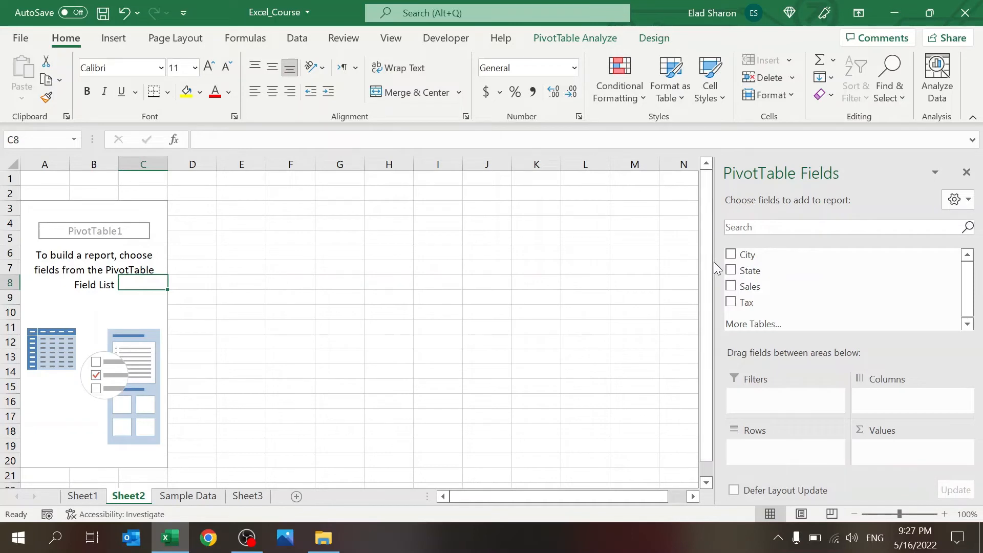
{"action": "left_click_drag", "start_coordinate": [714, 262], "coordinate": [597, 260]}
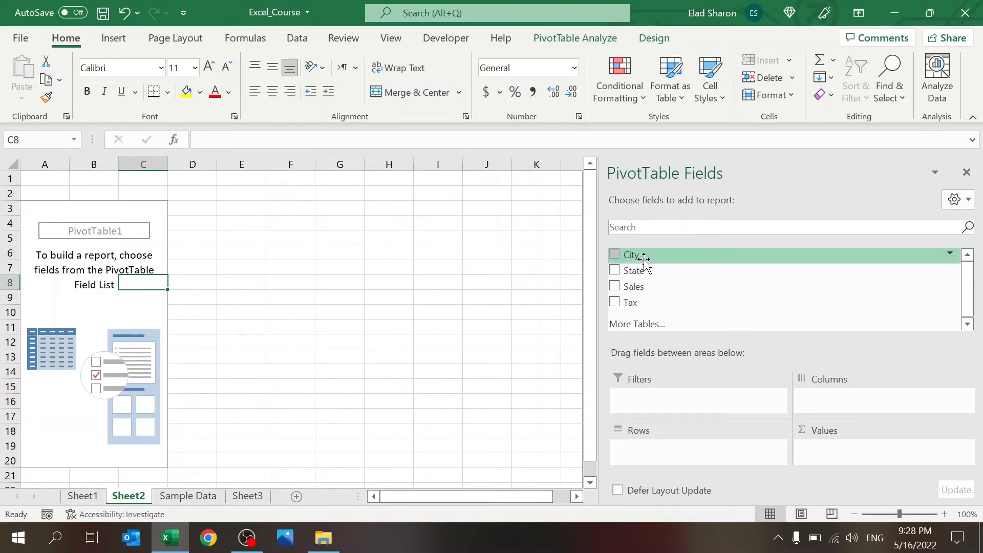
{"action": "left_click", "coordinate": [188, 496]}
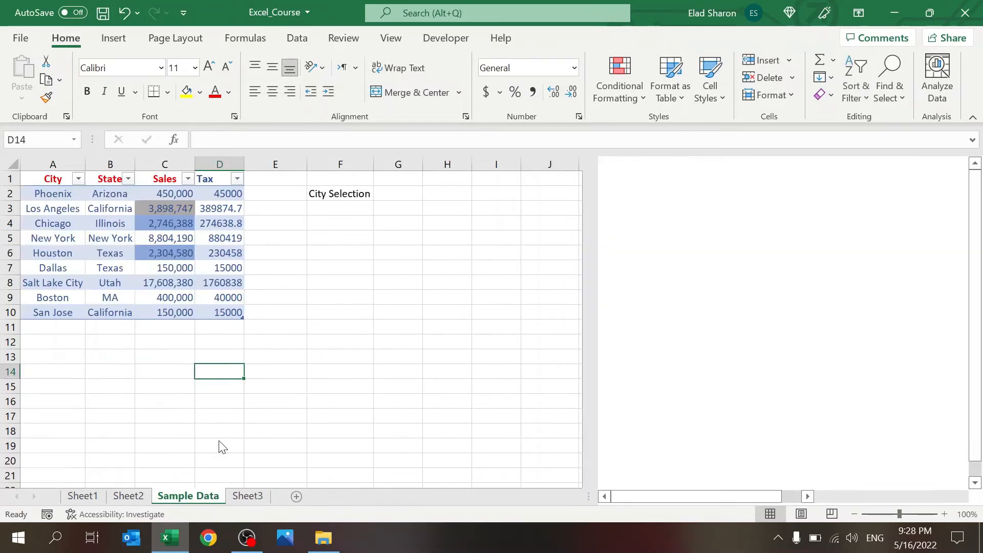
{"action": "left_click", "coordinate": [128, 496]}
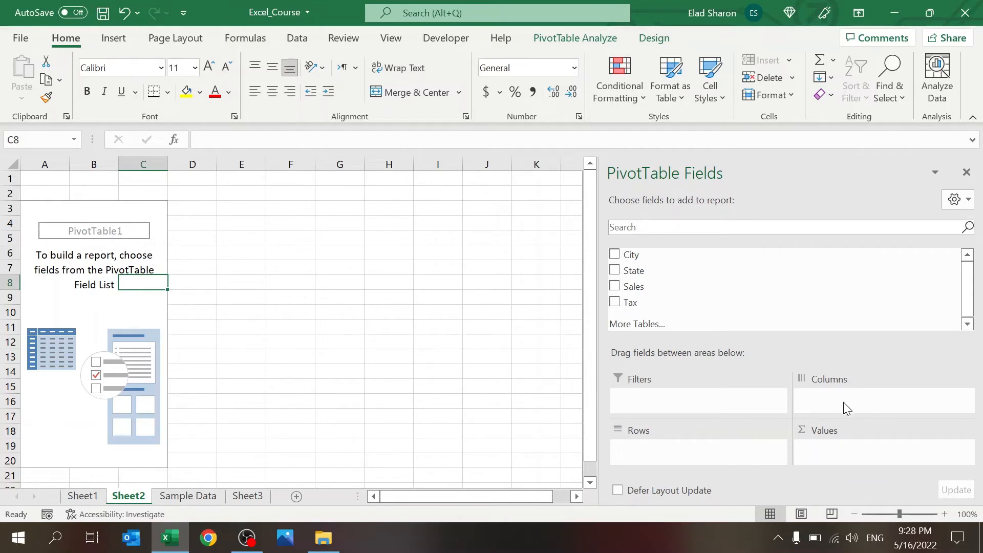
{"action": "left_click", "coordinate": [835, 453]}
Step: Put State in Rows, Sales and Tax in Values, and change Sum of Sales to Average
{"action": "left_click_drag", "start_coordinate": [642, 276], "coordinate": [675, 450]}
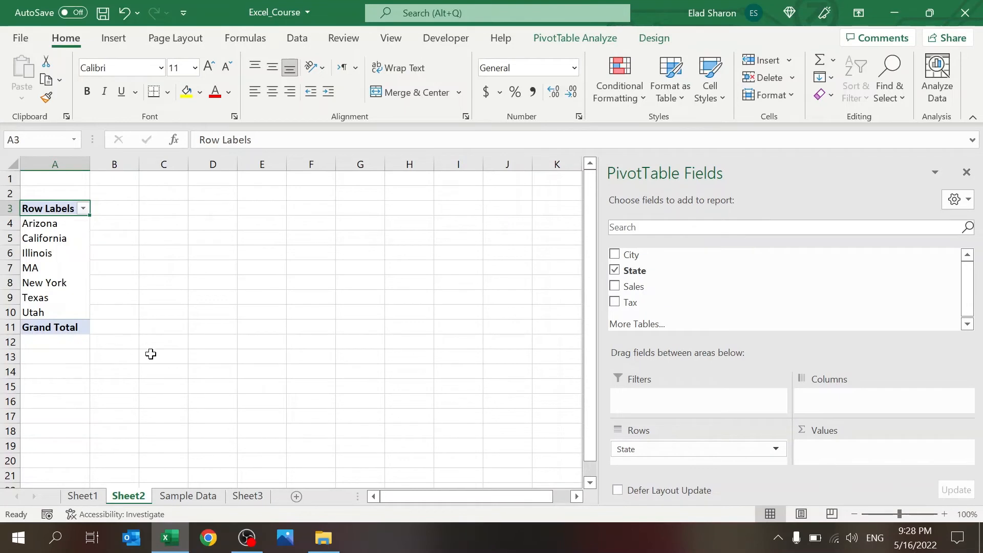
{"action": "left_click_drag", "start_coordinate": [633, 286], "coordinate": [909, 458]}
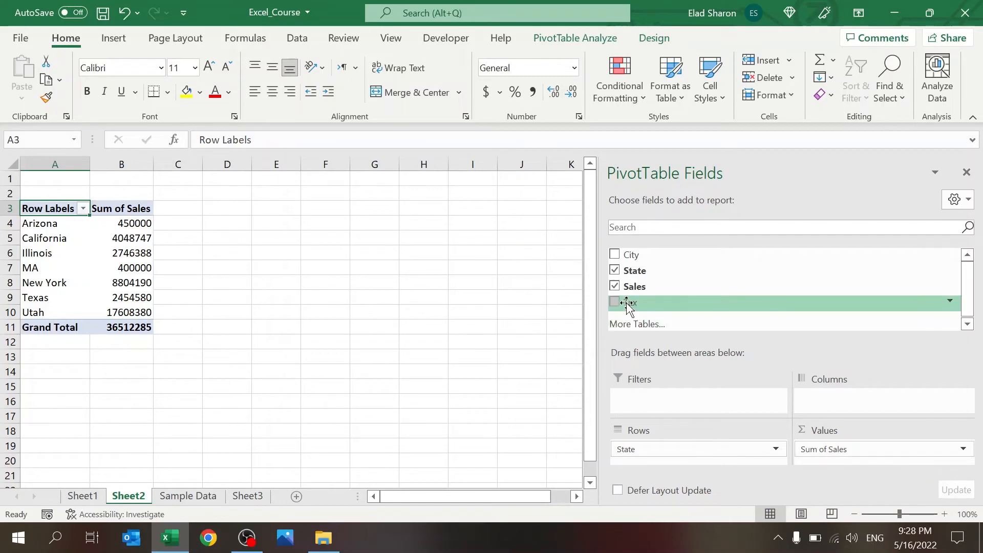
{"action": "left_click_drag", "start_coordinate": [629, 305], "coordinate": [883, 460]}
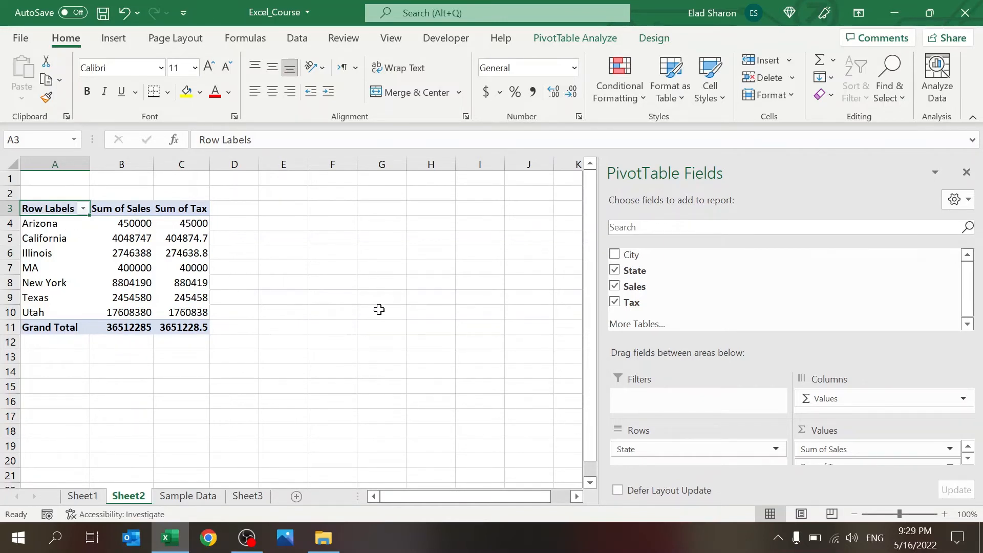
{"action": "left_click", "coordinate": [951, 449]}
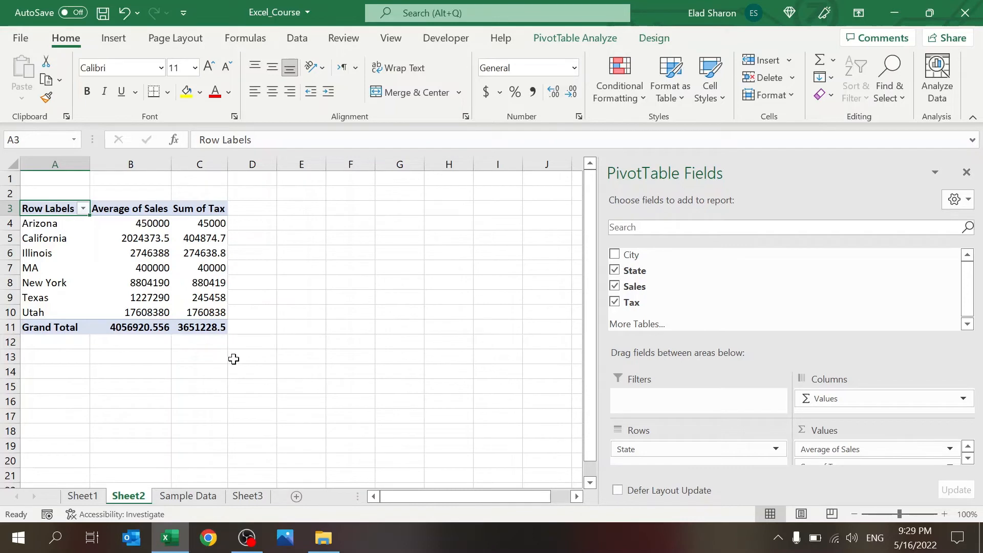
Step: Add City under State in Rows, collapse all state groups, then move State to Filters
{"action": "left_click", "coordinate": [154, 272]}
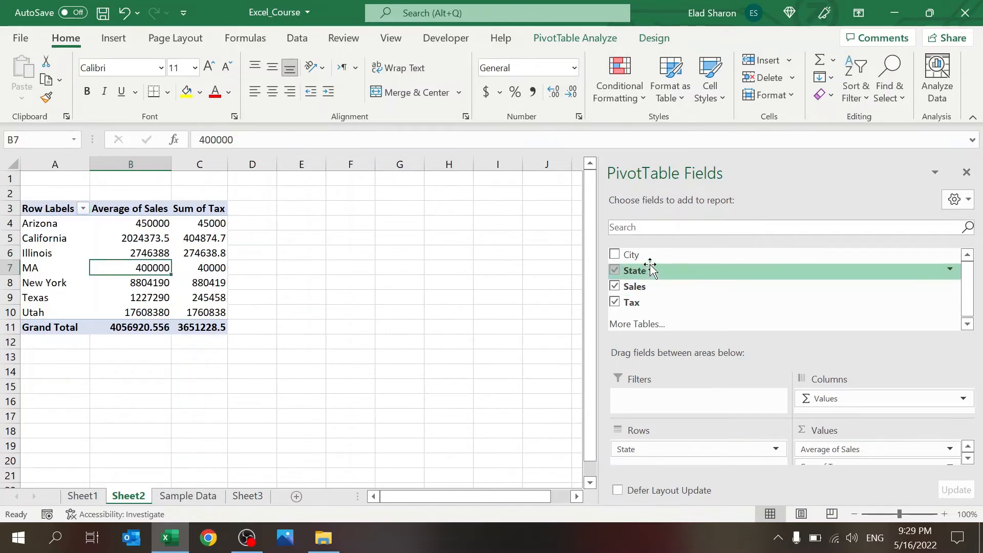
{"action": "left_click_drag", "start_coordinate": [651, 254], "coordinate": [694, 456]}
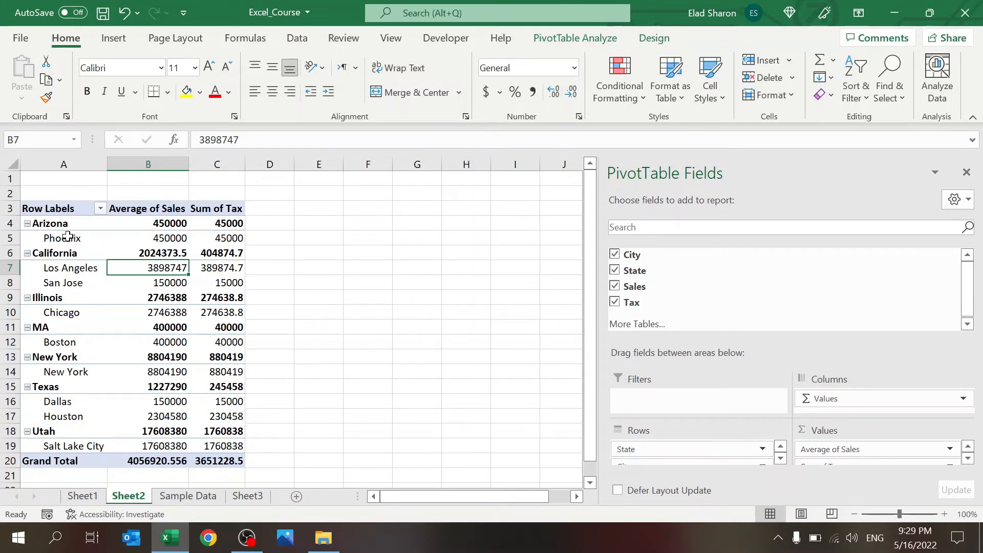
{"action": "left_click", "coordinate": [64, 256]}
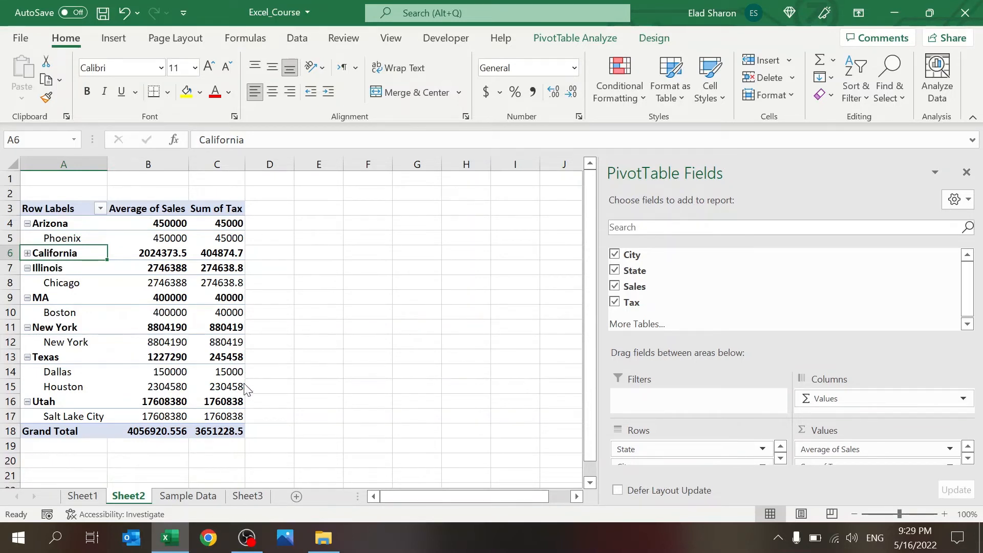
{"action": "left_click", "coordinate": [252, 418]}
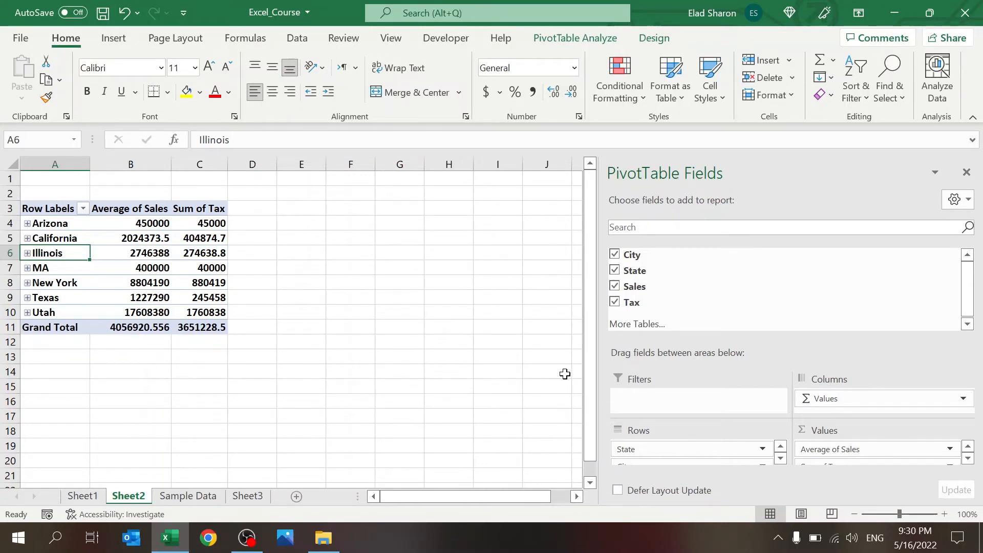
{"action": "left_click", "coordinate": [645, 448]}
{"action": "left_click_drag", "start_coordinate": [645, 448], "coordinate": [670, 404]}
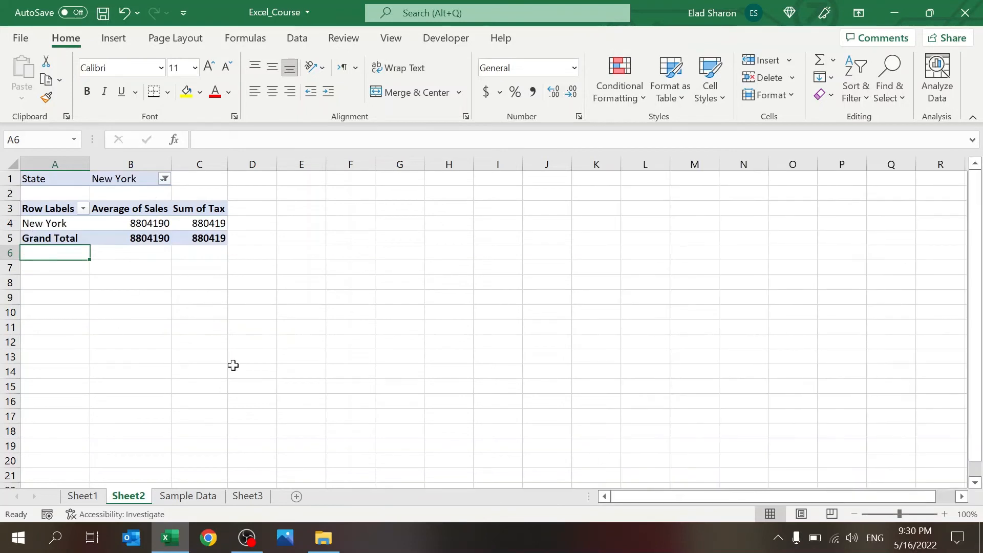
{"action": "left_click", "coordinate": [233, 366]}
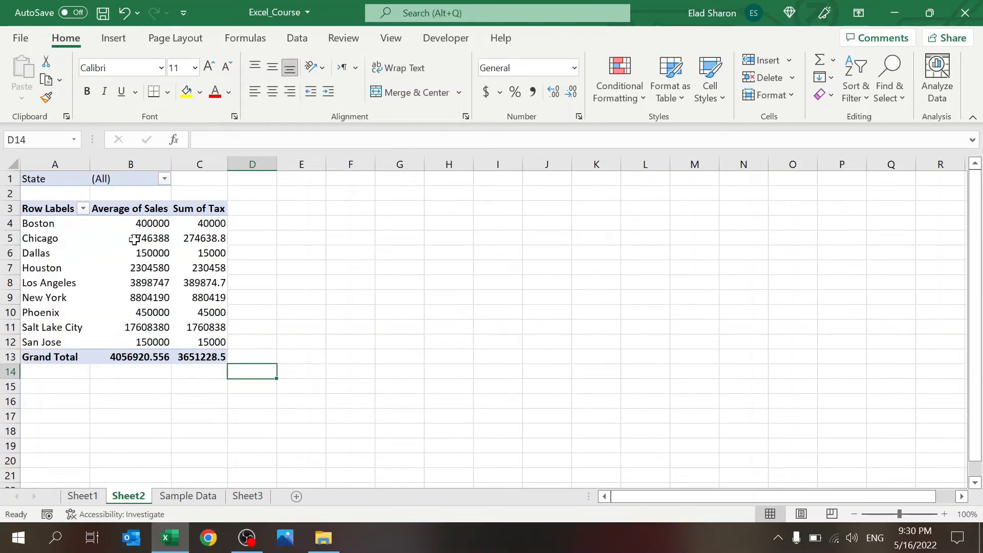
Step: Remove the State field from the PivotTable's filters
{"action": "left_click", "coordinate": [131, 236]}
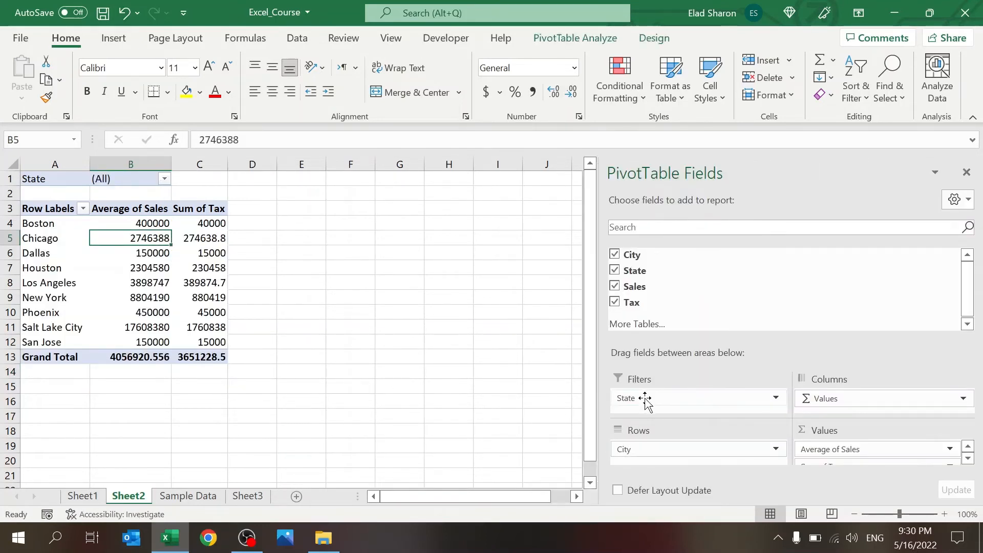
{"action": "mouse_move", "coordinate": [645, 400]}
{"action": "left_mouse_down"}
{"action": "mouse_move", "coordinate": [413, 340]}
{"action": "mouse_move", "coordinate": [674, 389]}
{"action": "mouse_move", "coordinate": [398, 293]}
{"action": "mouse_move", "coordinate": [649, 389]}
{"action": "left_mouse_up"}
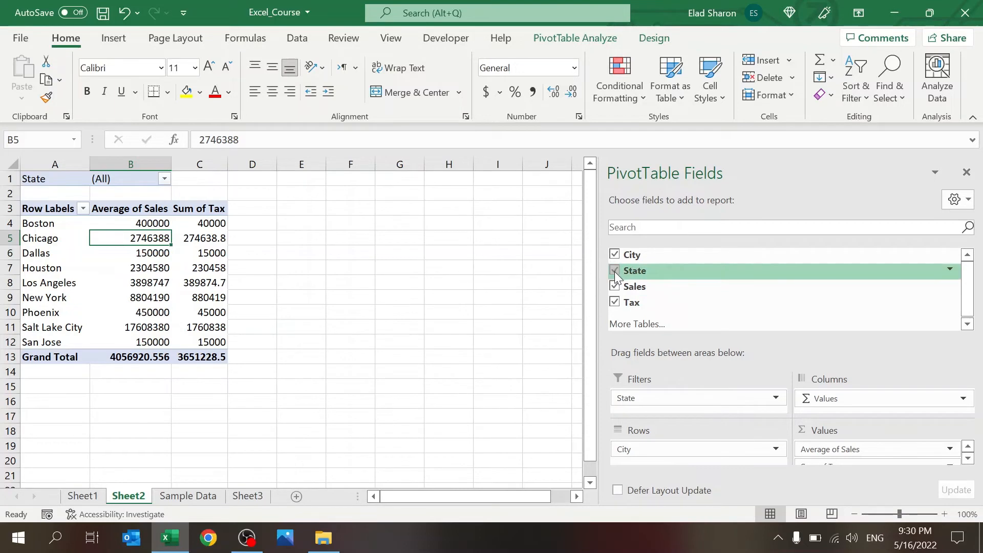
{"action": "left_click", "coordinate": [615, 271]}
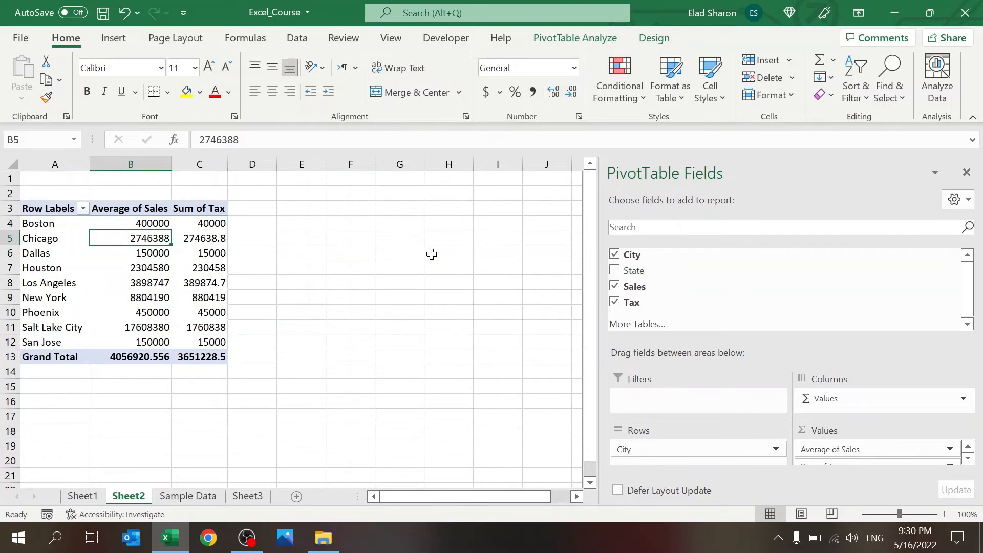
Step: Insert a State slicer, try MA and Illinois, clear it, then delete the slicer
{"action": "left_click", "coordinate": [578, 41]}
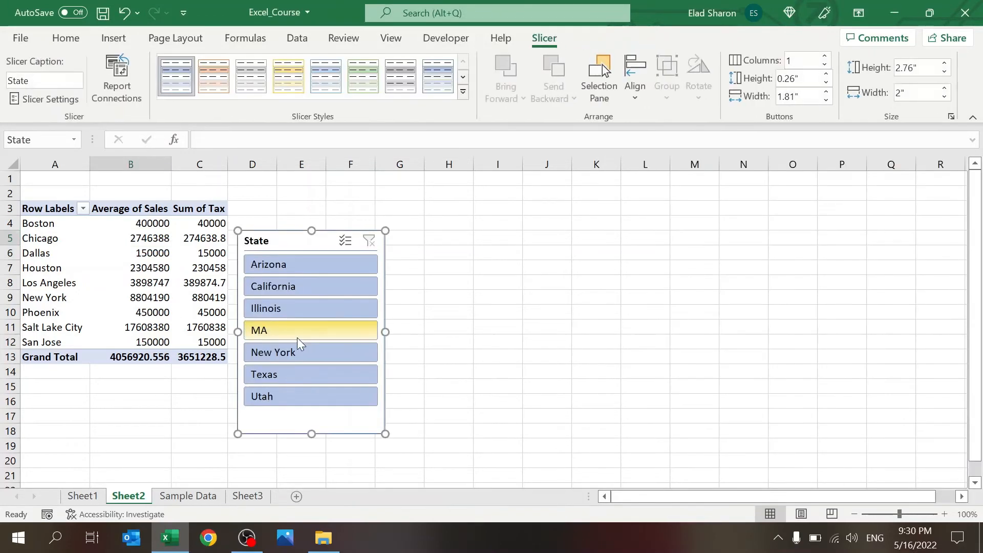
{"action": "left_click", "coordinate": [298, 333]}
{"action": "left_click", "coordinate": [314, 308]}
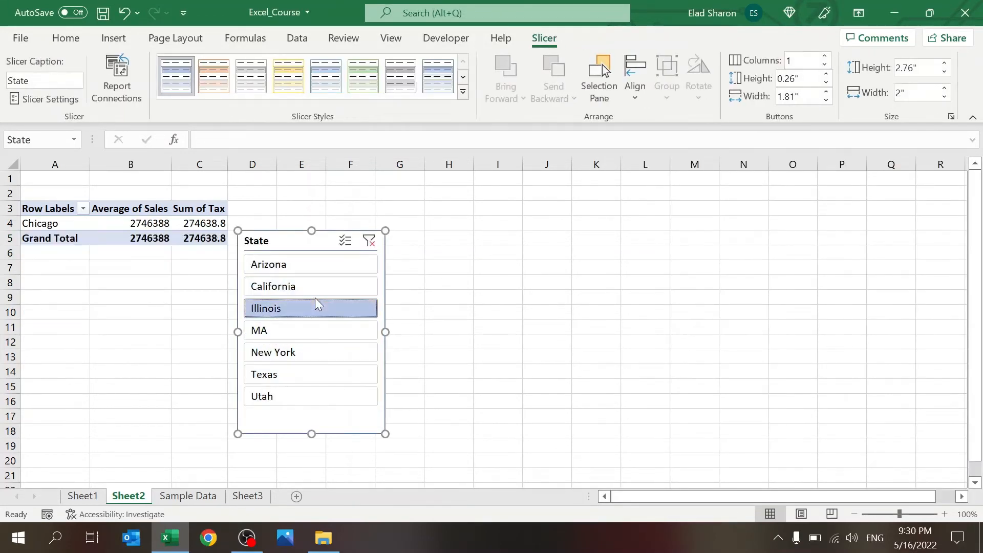
{"action": "left_click", "coordinate": [369, 241]}
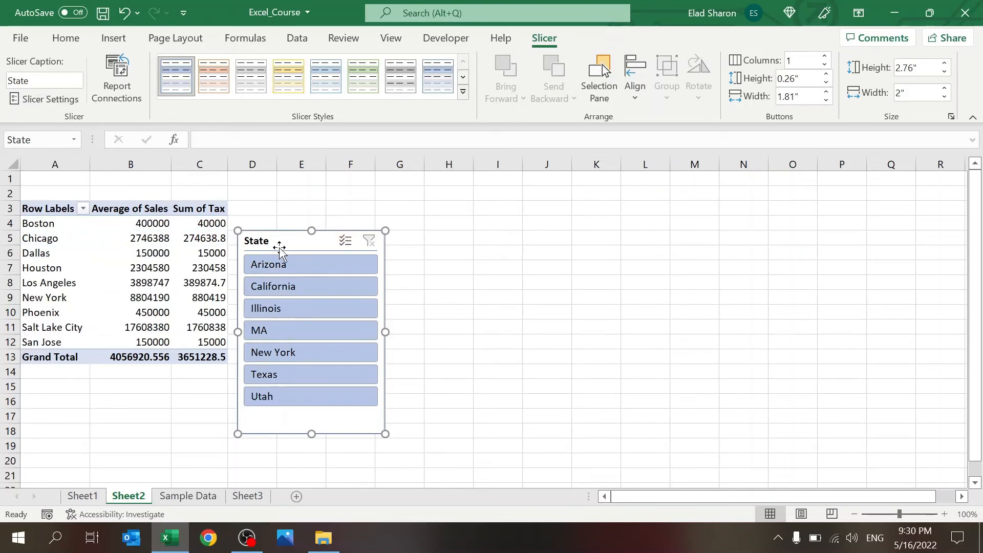
{"action": "key", "text": "Delete"}
Step: Browse the PivotTable Analyze and Design tabs, then compare the pivot with the Sample Data table
{"action": "left_click", "coordinate": [129, 255]}
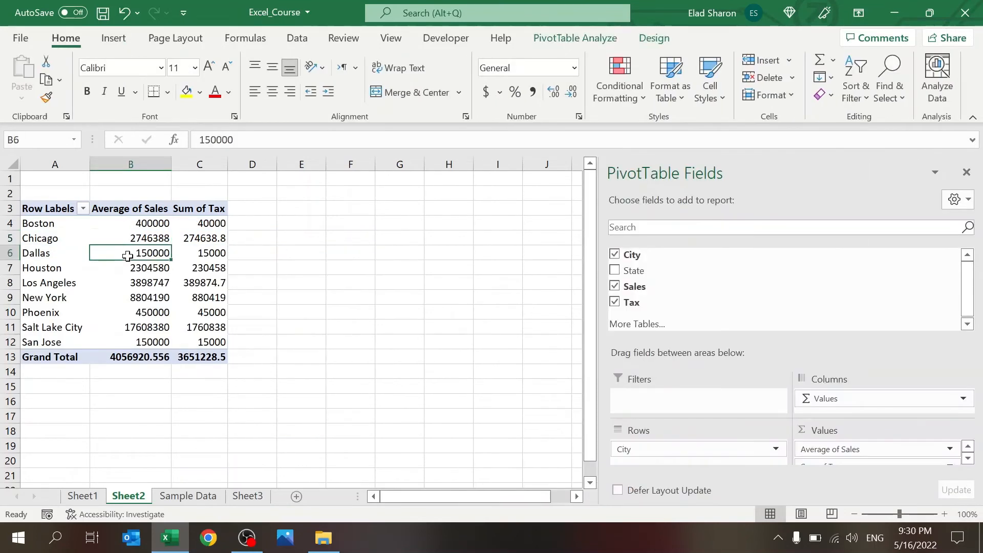
{"action": "left_click", "coordinate": [573, 38]}
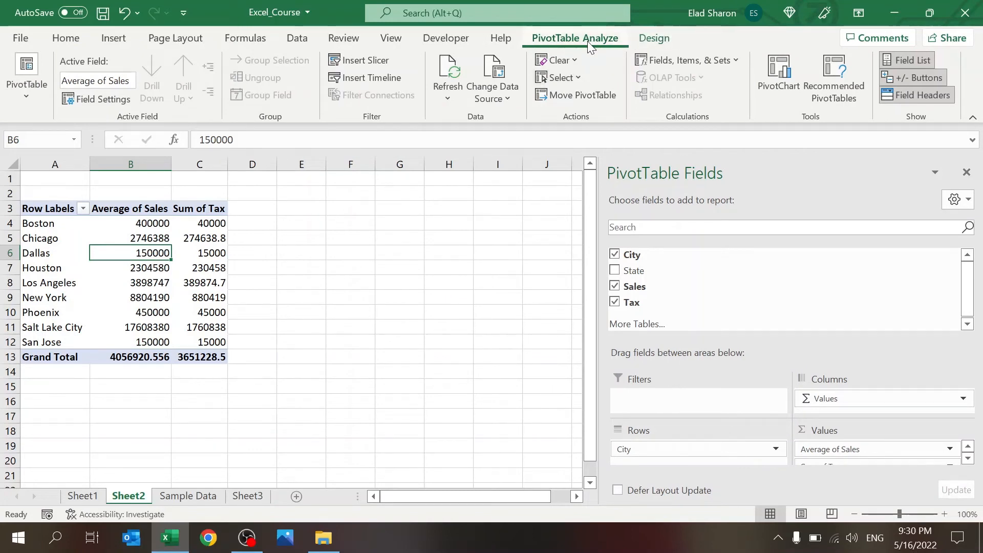
{"action": "left_click", "coordinate": [646, 38]}
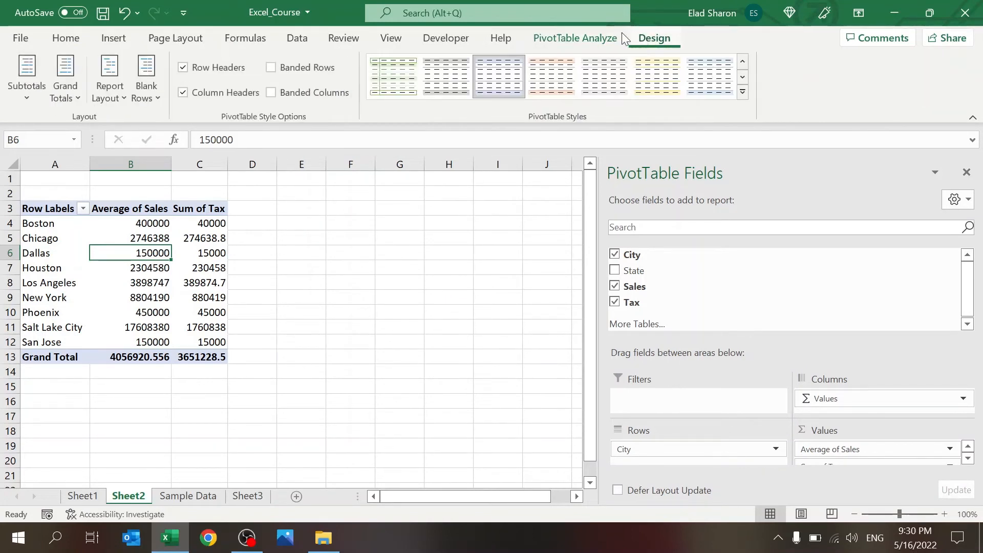
{"action": "left_click", "coordinate": [602, 41]}
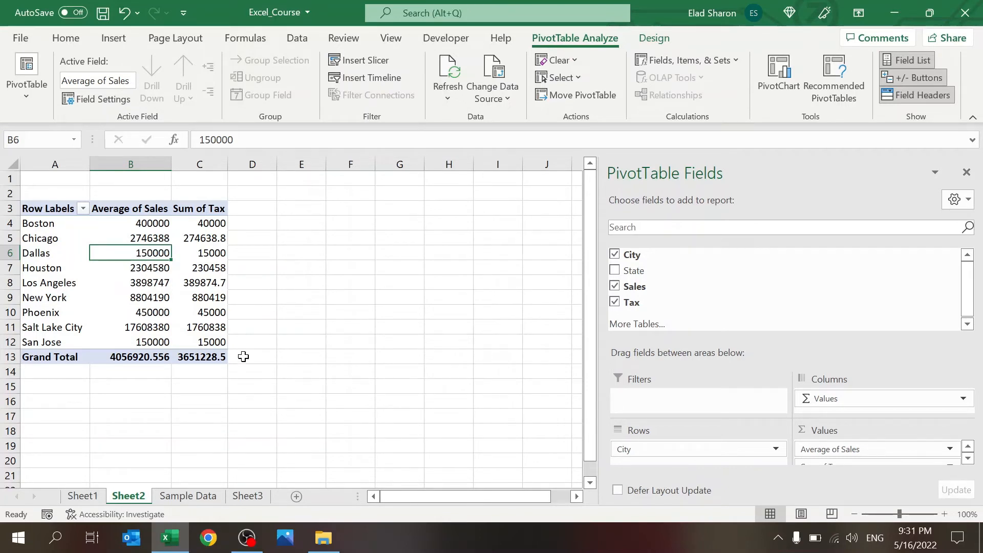
{"action": "left_click", "coordinate": [194, 497]}
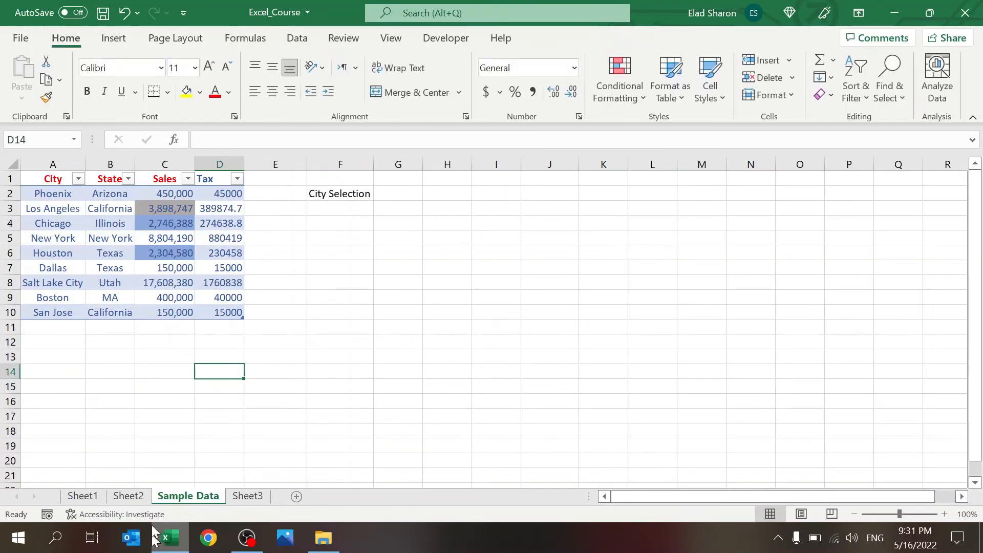
{"action": "left_click", "coordinate": [142, 495]}
Step: Add a calculated %Tax field to the pivot, showing 0.1 for every city
{"action": "left_click", "coordinate": [220, 223]}
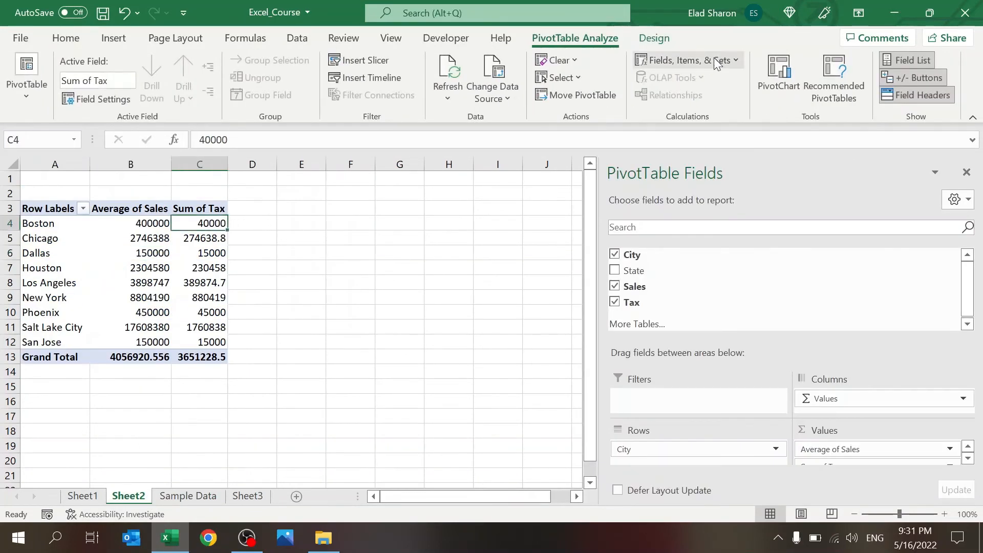
{"action": "left_click", "coordinate": [683, 80]}
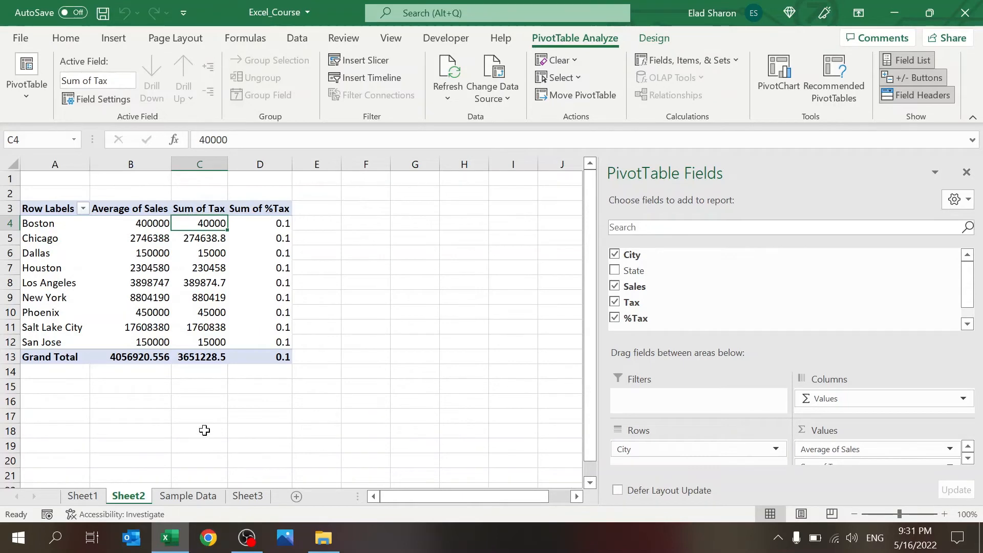
{"action": "left_click", "coordinate": [192, 494]}
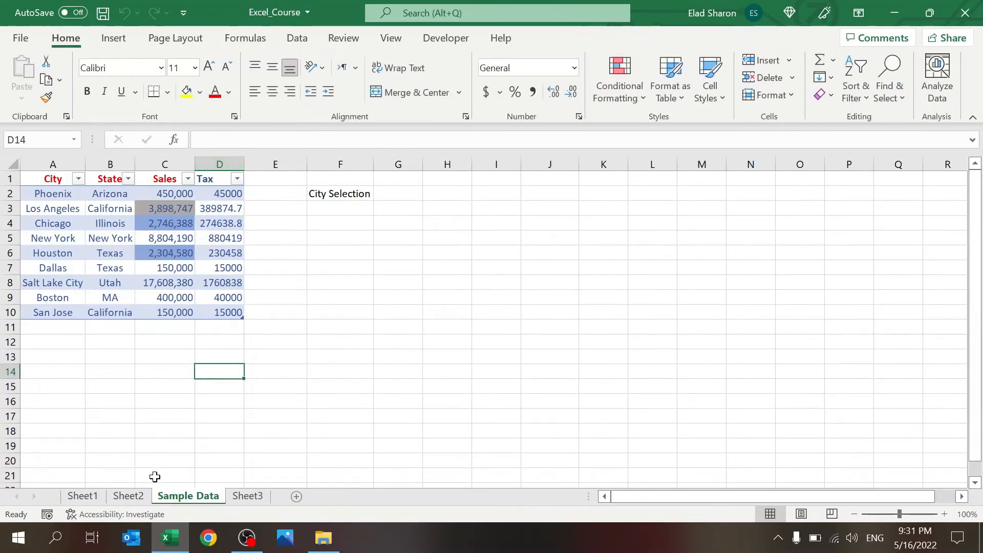
{"action": "left_click", "coordinate": [129, 496]}
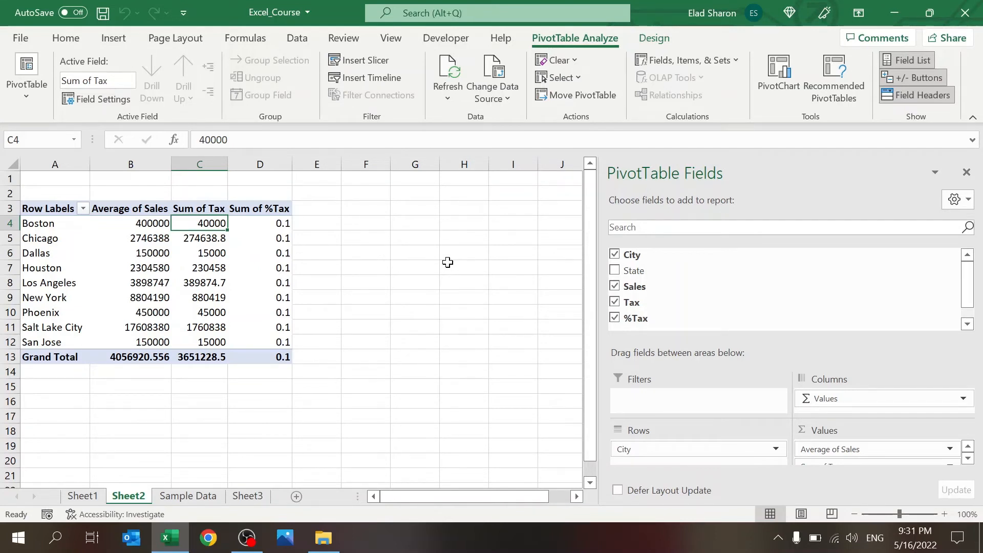
Step: On Sample Data, inspect the Tax formula in D10 and select empty cell A11
{"action": "left_click", "coordinate": [188, 496]}
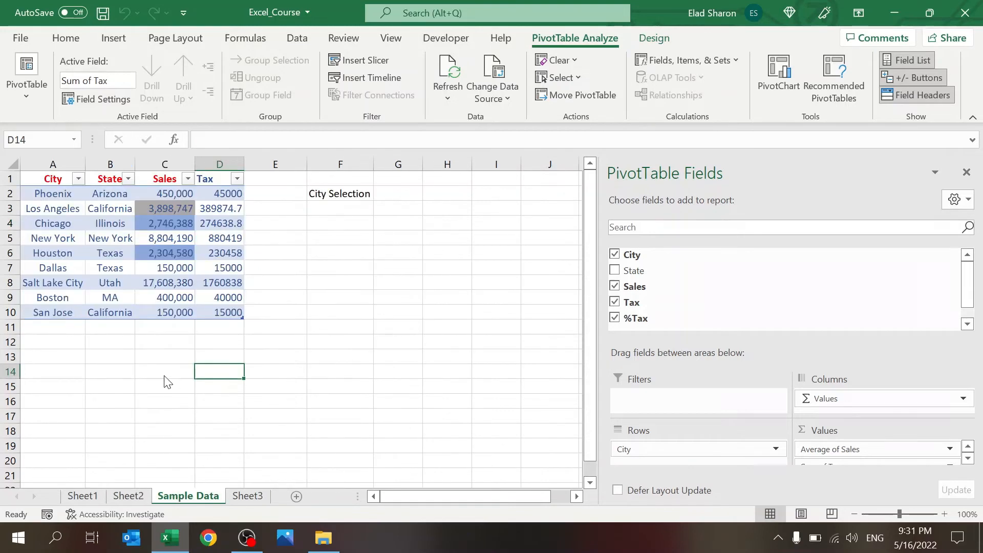
{"action": "left_click", "coordinate": [229, 311]}
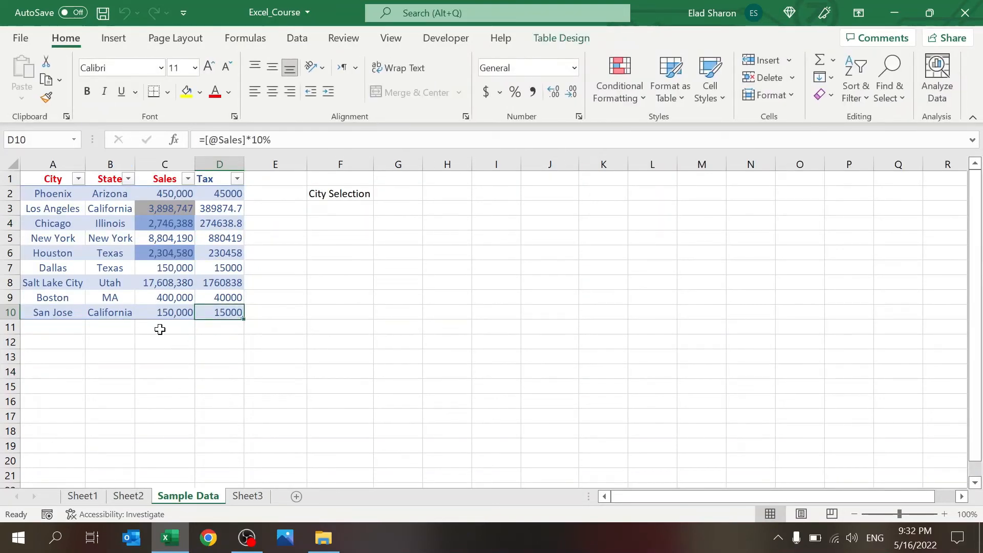
{"action": "left_click", "coordinate": [71, 325]}
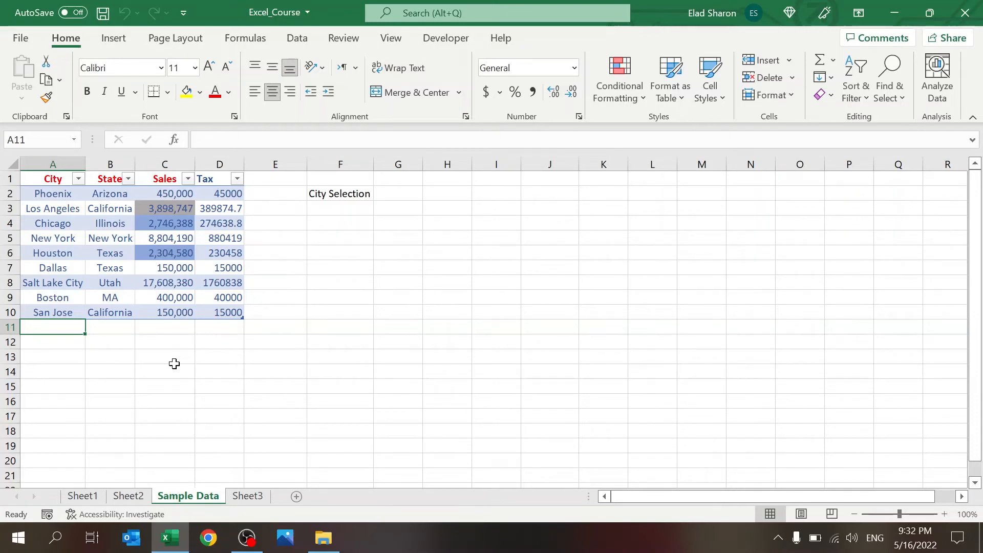
Step: Enter Kentucky in A11 and move across to the Sales cell C11
{"action": "type", "text": "Kentucky"}
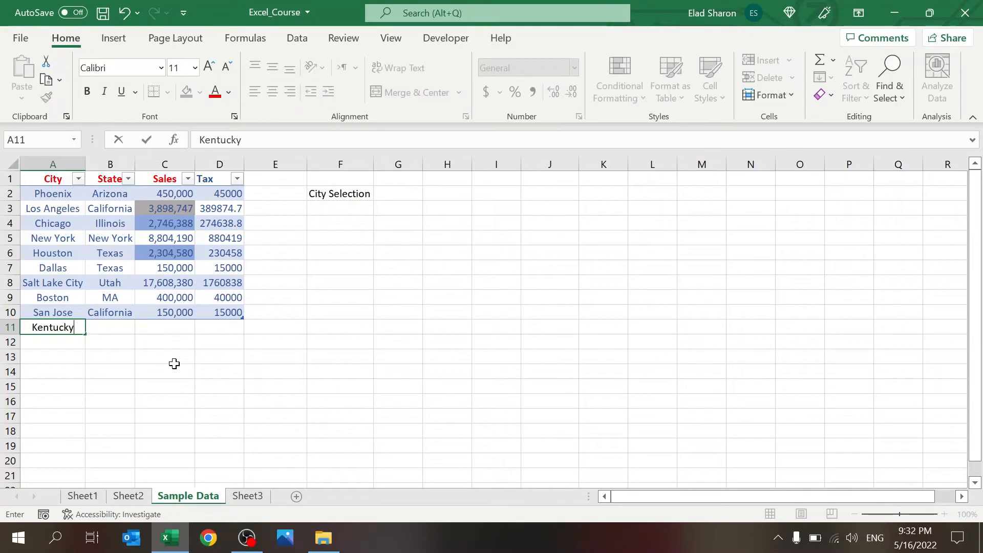
{"action": "key", "text": "Tab"}
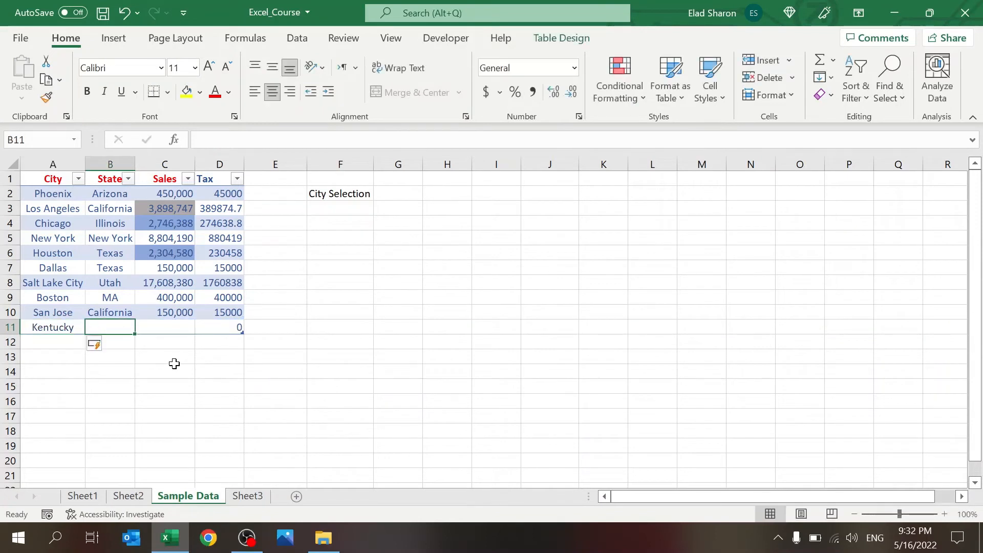
{"action": "key", "text": "Tab"}
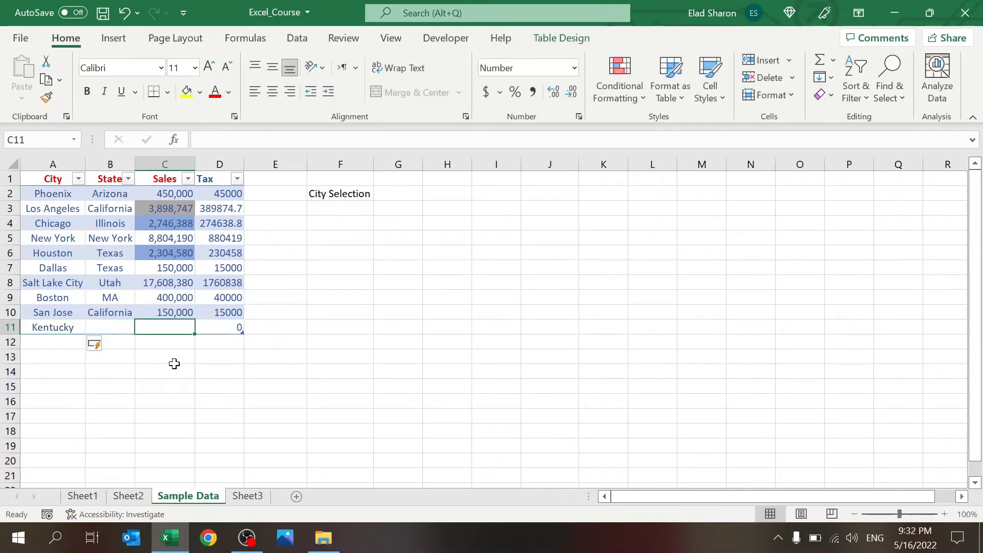
Step: Enter 250,000 as Kentucky's sales, then refresh the Sheet2 pivot with Alt+F5
{"action": "type", "text": "250"}
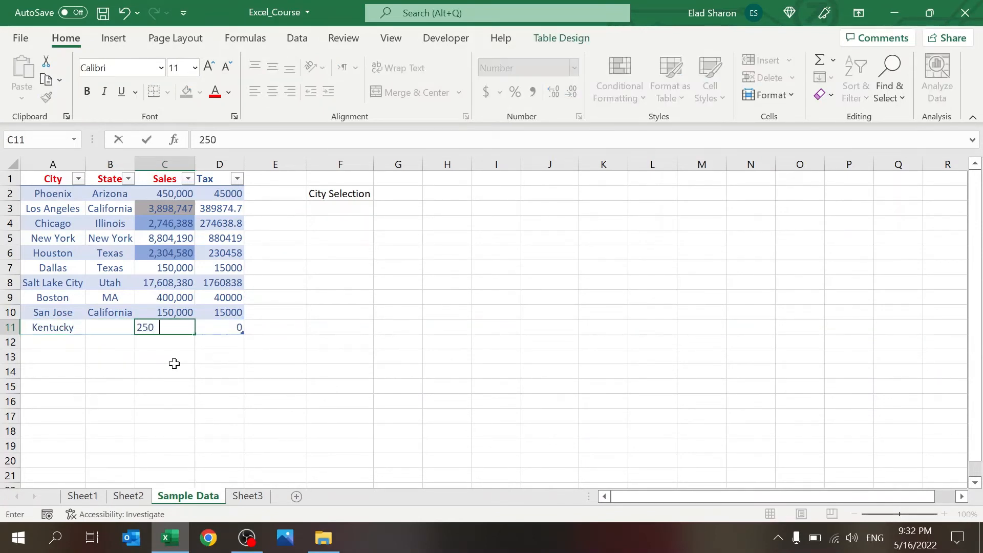
{"action": "type", "text": ",00000"}
{"action": "key", "text": "Return"}
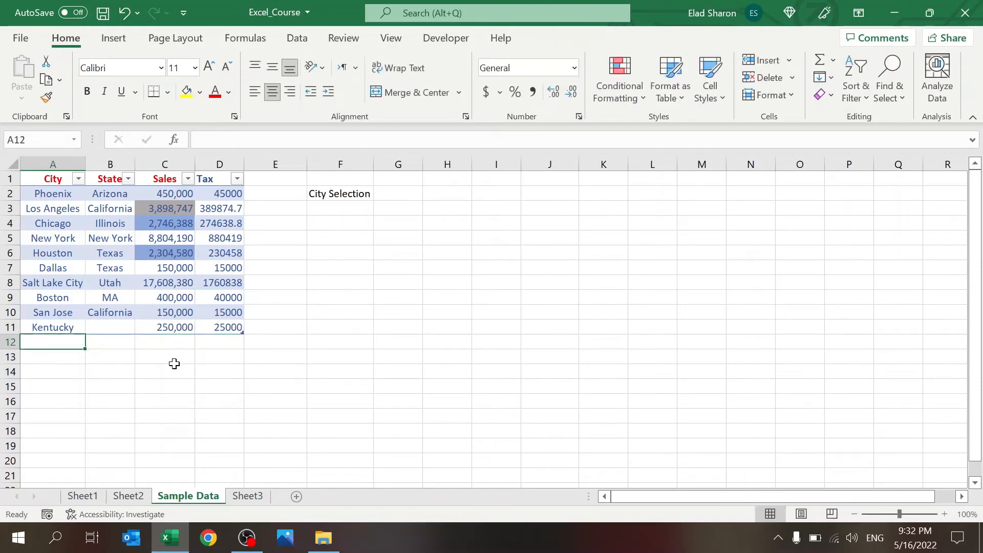
{"action": "left_click", "coordinate": [127, 496]}
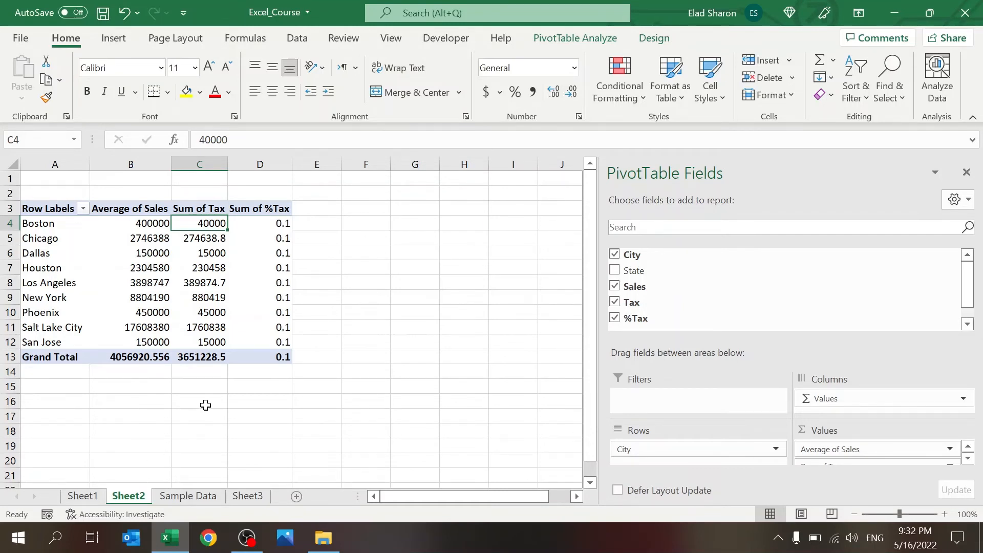
{"action": "left_click", "coordinate": [190, 258]}
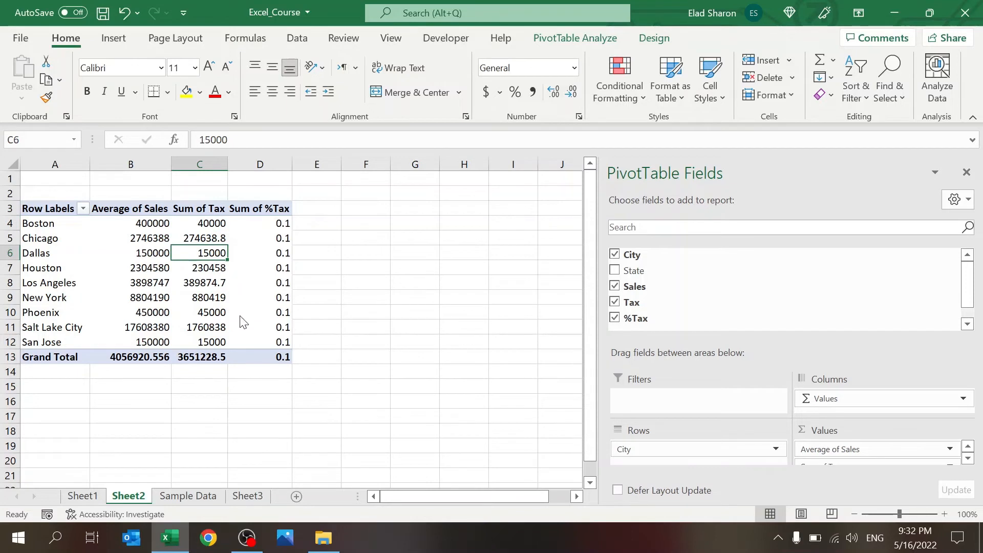
{"action": "key", "text": "alt+F5"}
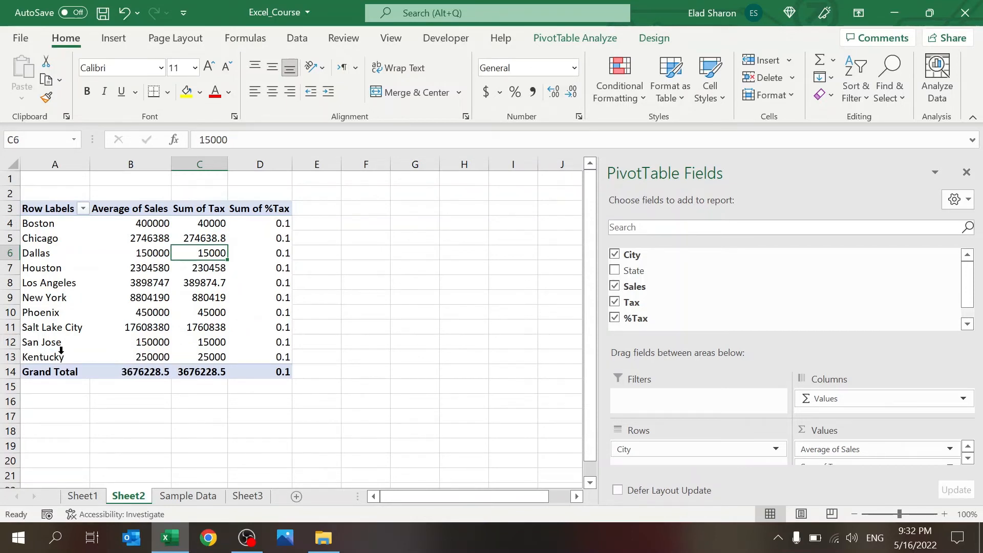
Step: Check the data refresh options, then deselect the pivot by selecting empty cells beside it
{"action": "left_click", "coordinate": [299, 38]}
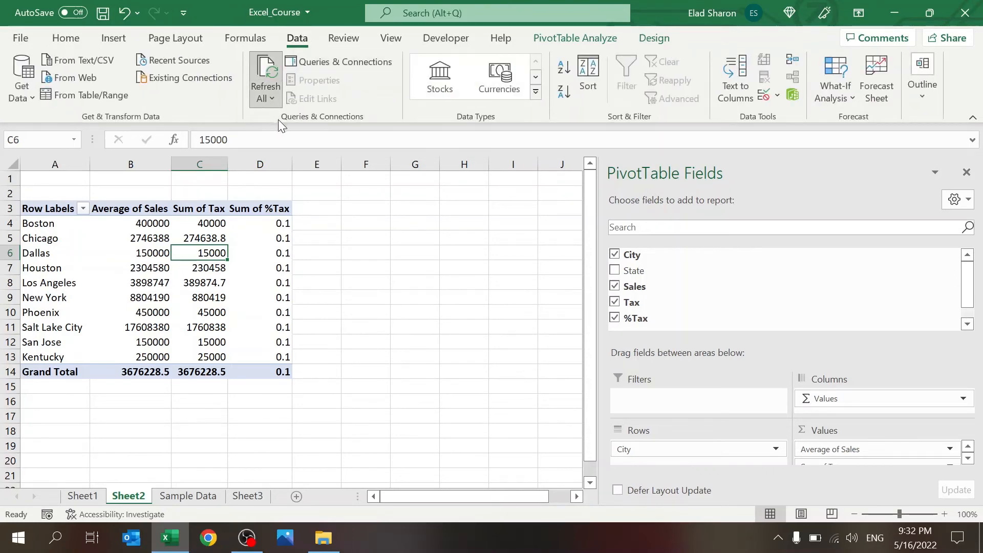
{"action": "left_click", "coordinate": [347, 247]}
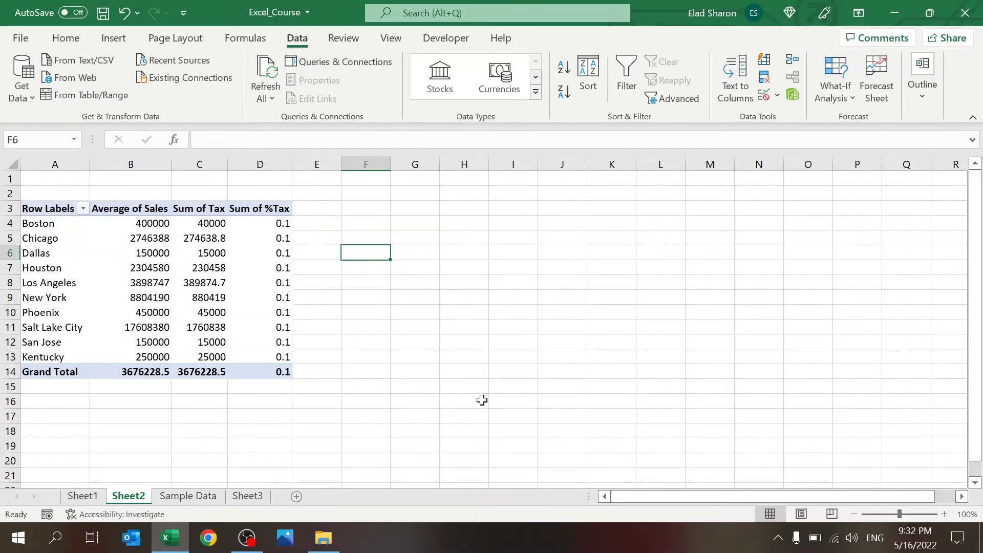
{"action": "left_click", "coordinate": [424, 241]}
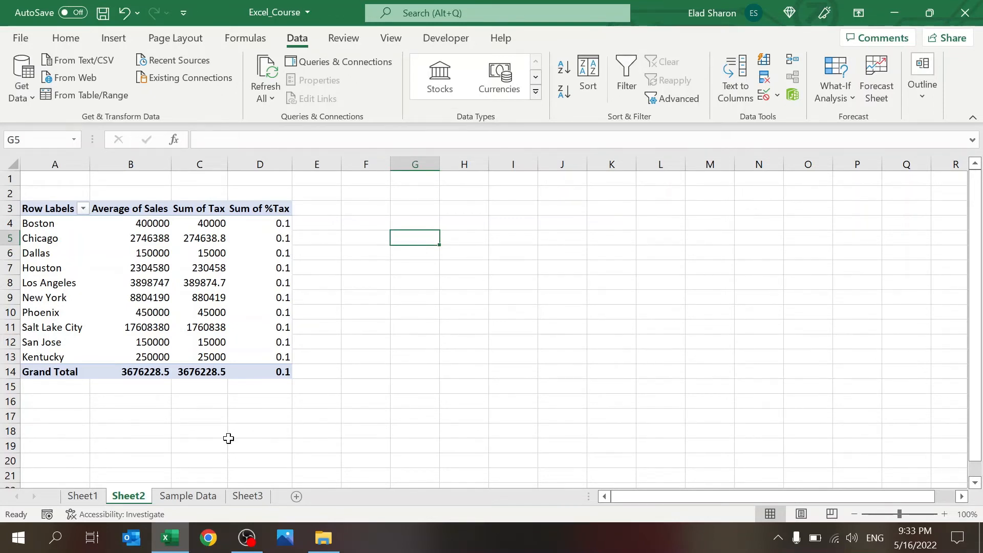
Step: Fill row 11 of the Sample Data table with City Cincinnati and State Kentucky
{"action": "left_click", "coordinate": [188, 495]}
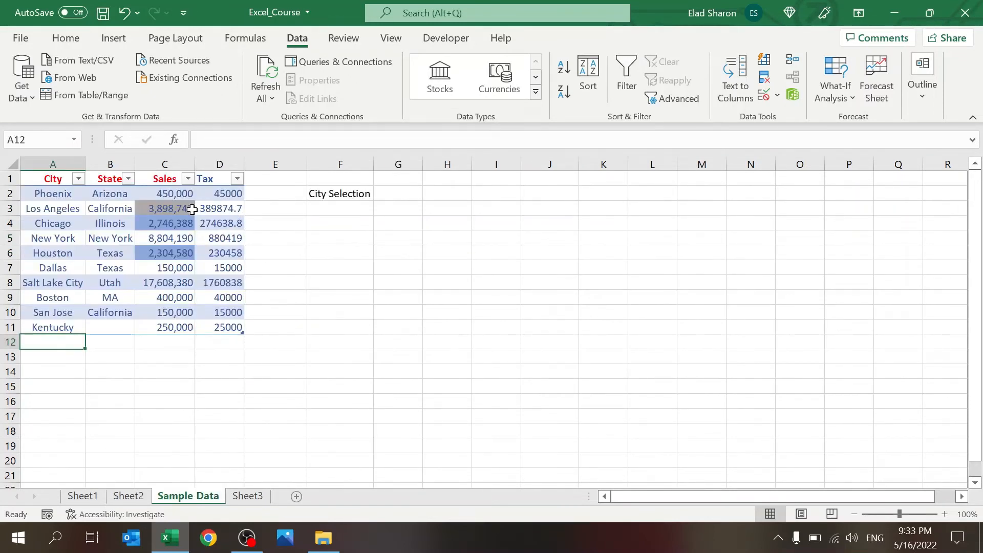
{"action": "left_click", "coordinate": [125, 325]}
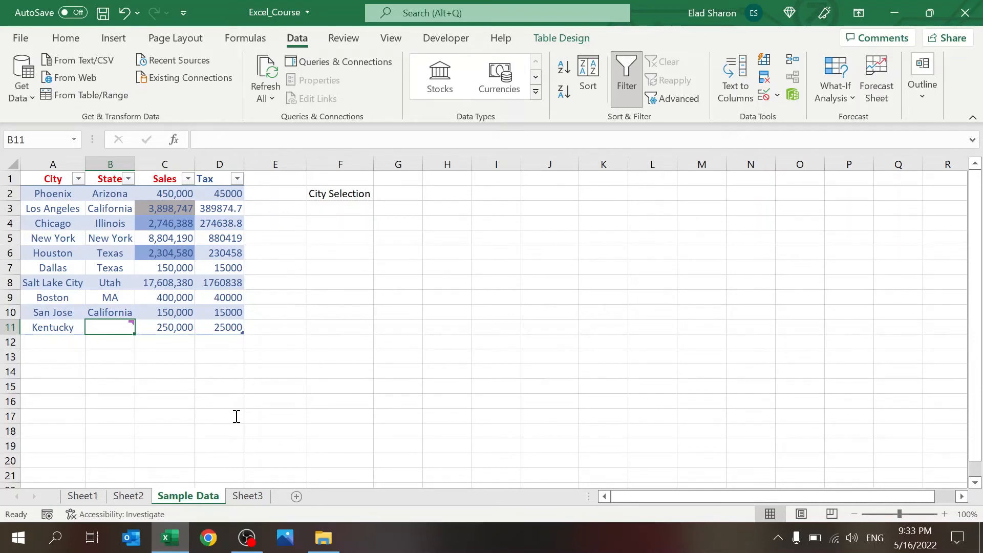
{"action": "left_click", "coordinate": [63, 328]}
{"action": "type", "text": "C"}
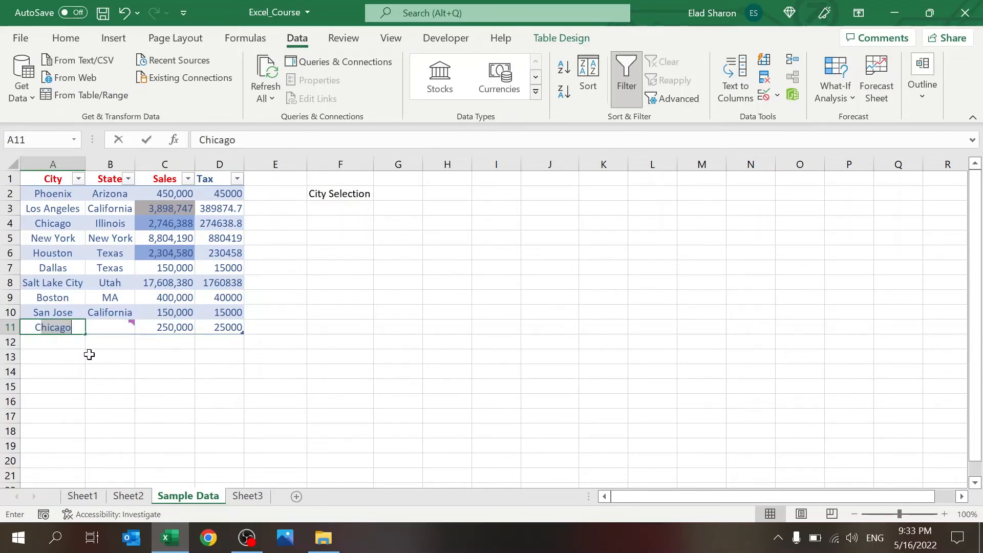
{"action": "type", "text": "in"}
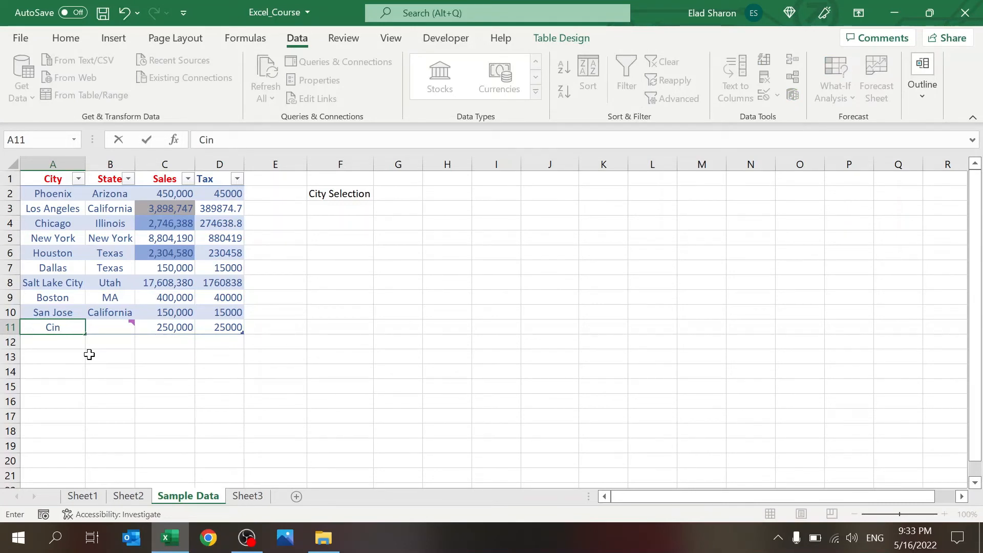
{"action": "type", "text": "cinnati"}
{"action": "key", "text": "Tab"}
{"action": "type", "text": "Ke"}
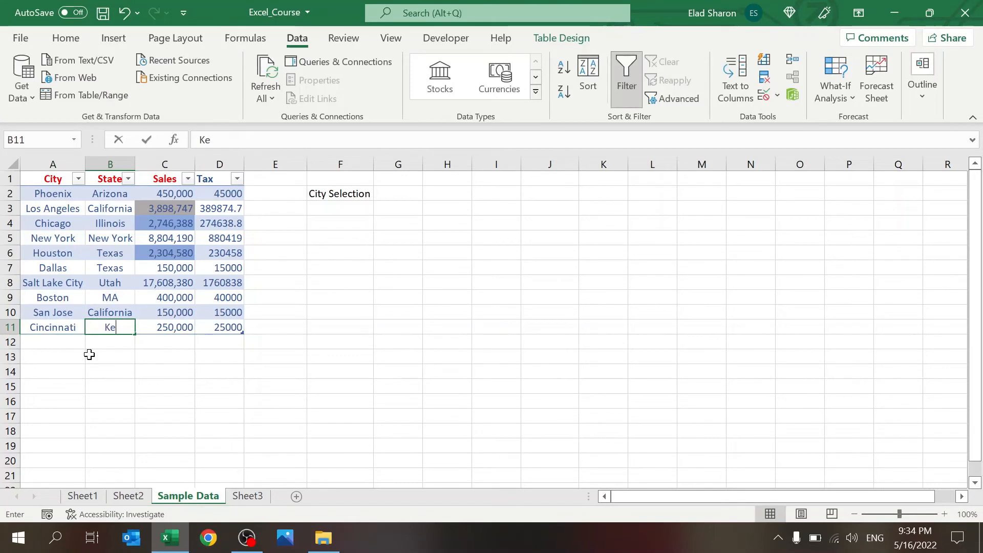
{"action": "type", "text": "ntucky"}
{"action": "key", "text": "Return"}
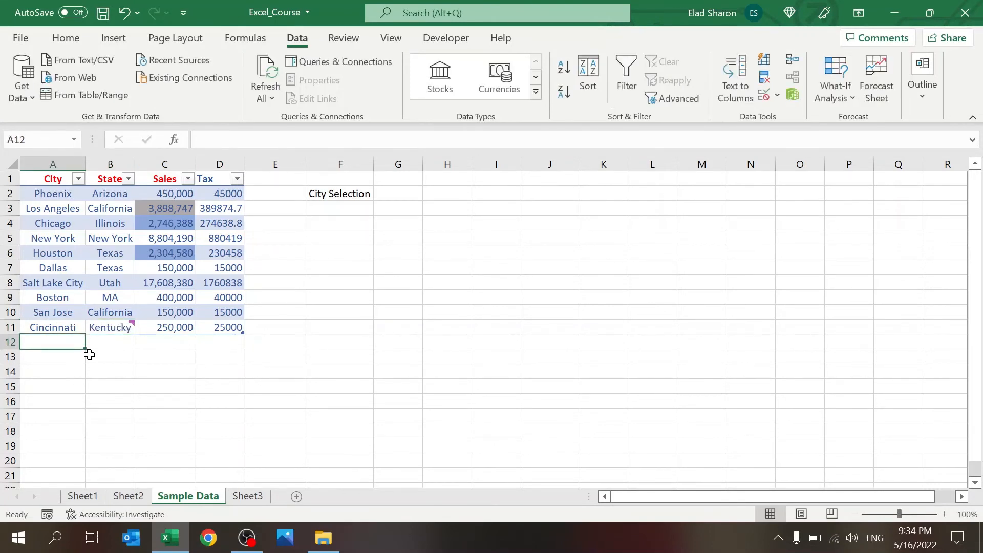
{"action": "left_click", "coordinate": [124, 323]}
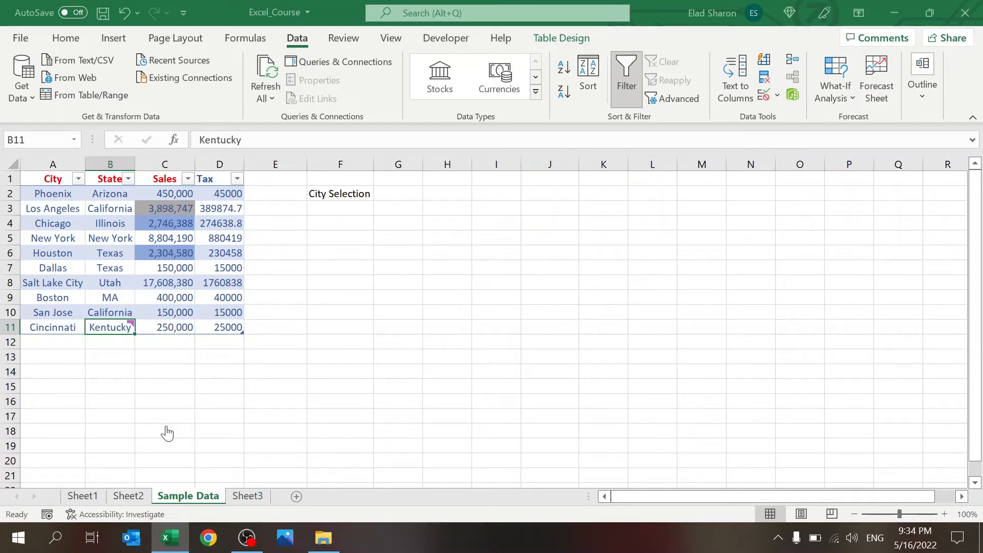
{"action": "left_click", "coordinate": [459, 353]}
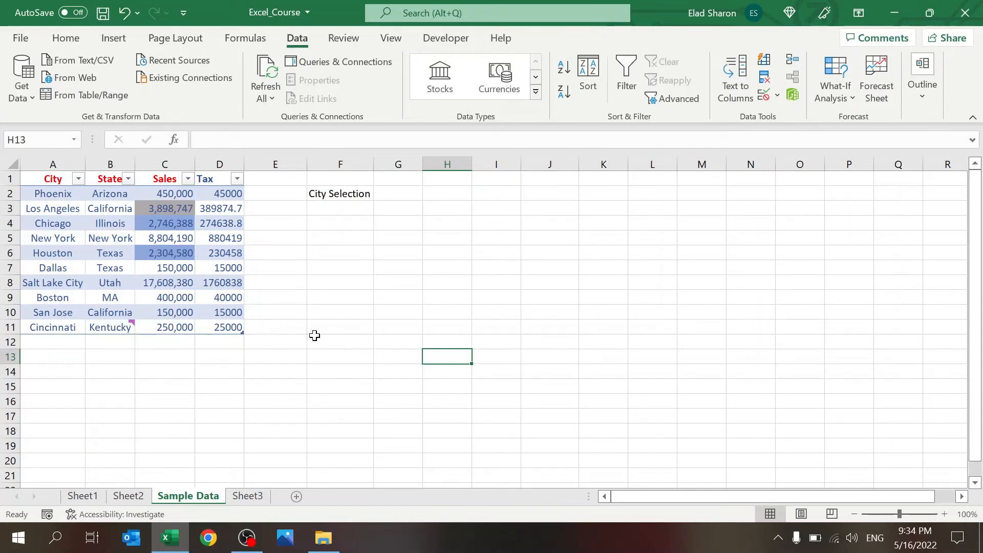
{"action": "left_click", "coordinate": [108, 326]}
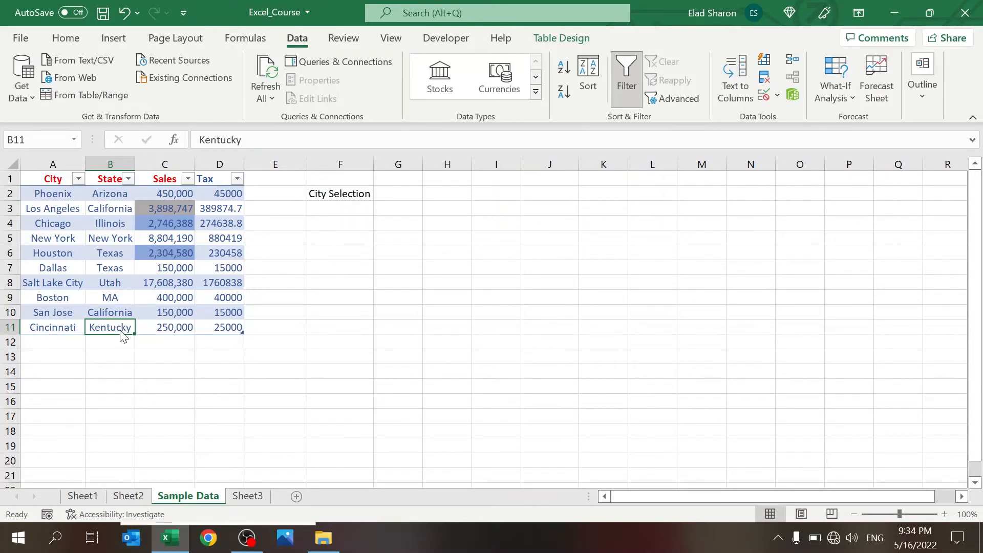
{"action": "key", "text": "shift+F2"}
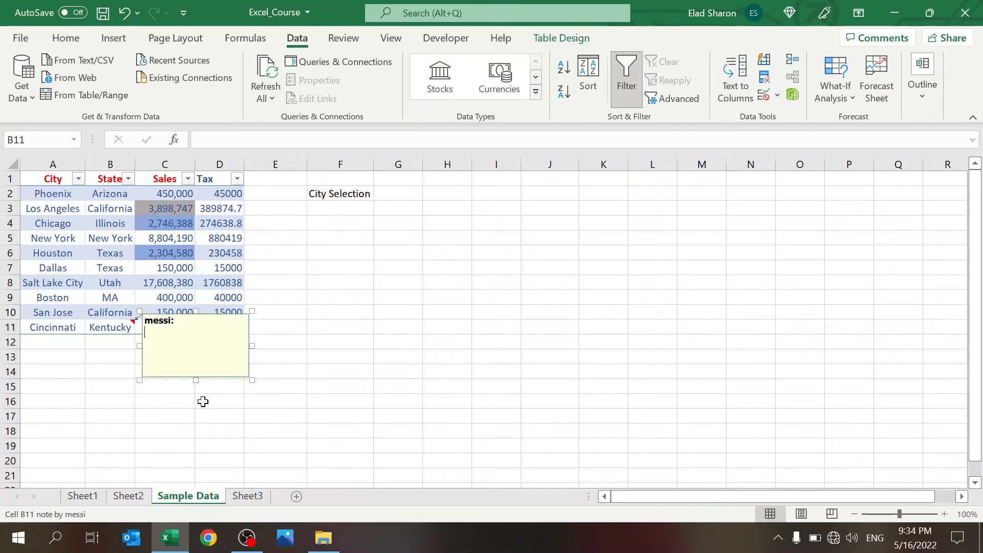
{"action": "left_click_drag", "start_coordinate": [250, 379], "coordinate": [532, 438]}
{"action": "double_click", "coordinate": [158, 321]}
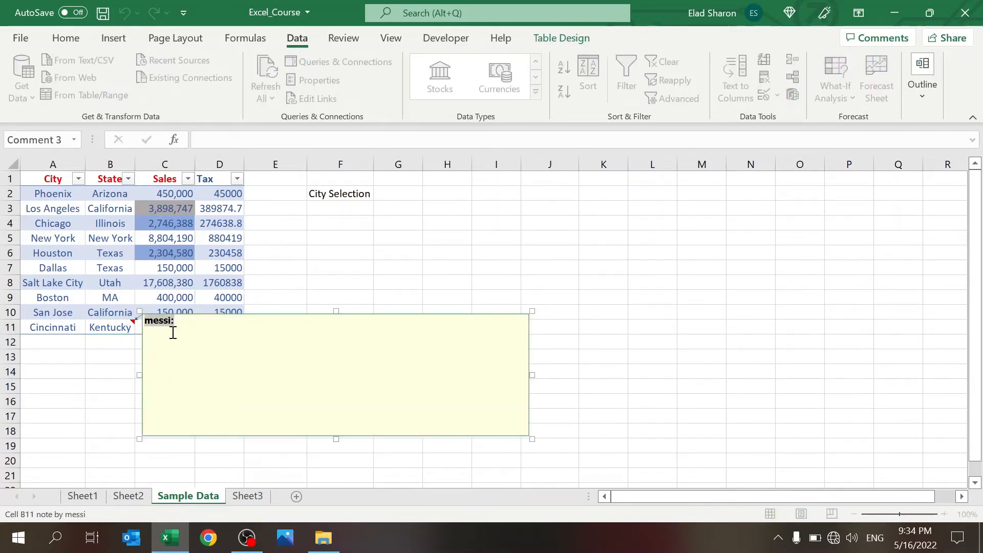
{"action": "type", "text": "M"}
{"action": "key", "text": "BackSpace"}
{"action": "type", "text": "Me :"}
{"action": "key", "text": "Return"}
{"action": "key", "text": "Return"}
{"action": "type", "text": "Make sure you check which state that is"}
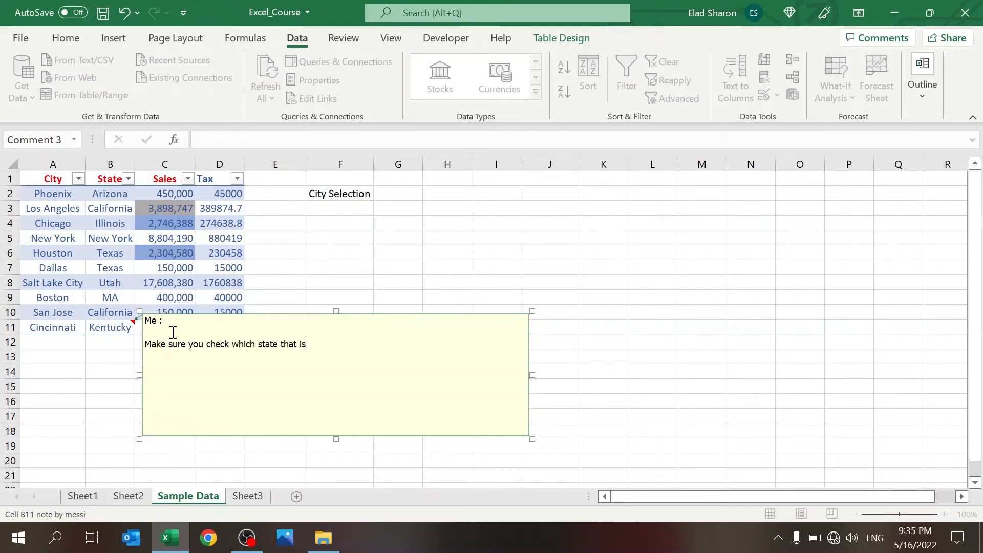
{"action": "left_click", "coordinate": [378, 251]}
{"action": "mouse_move", "coordinate": [99, 321]}
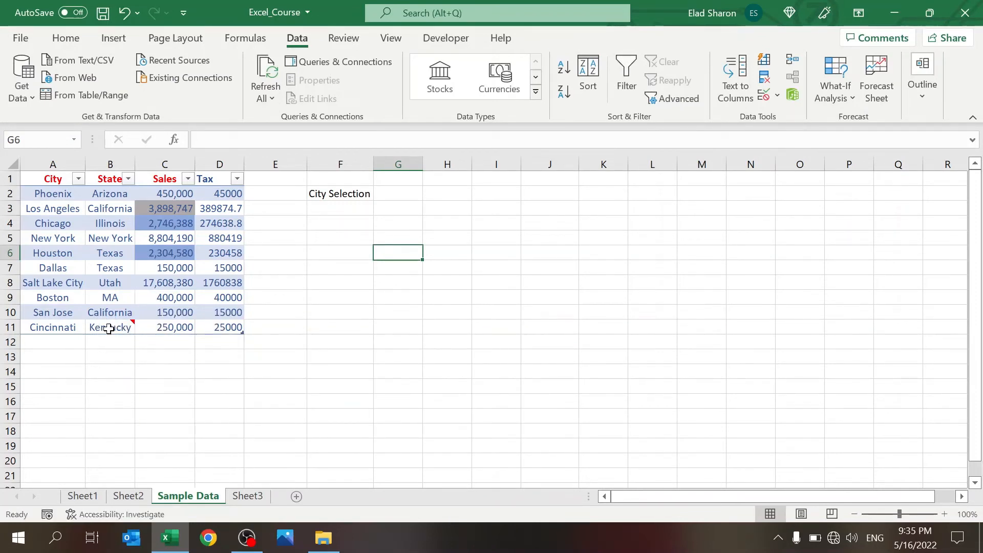
{"action": "left_click", "coordinate": [109, 328]}
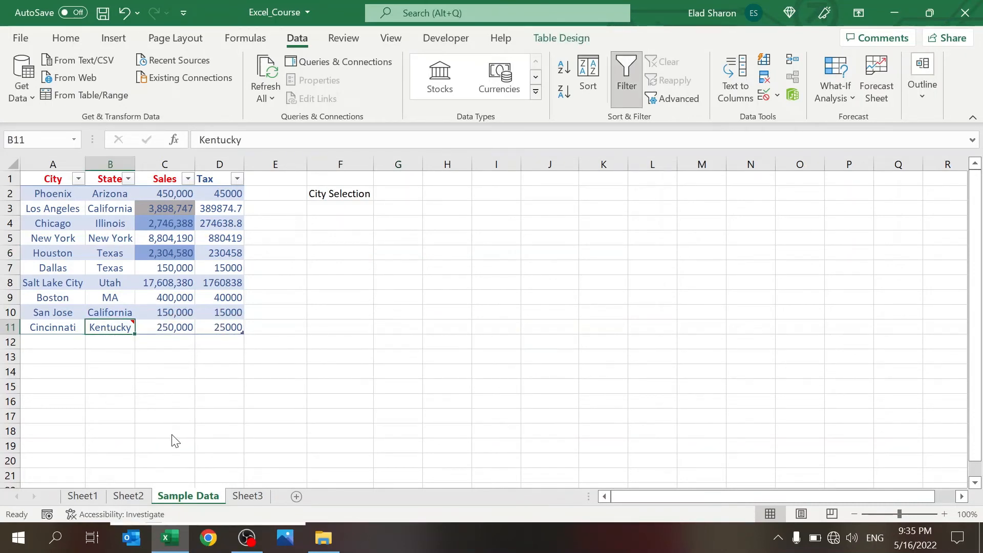
{"action": "left_click", "coordinate": [114, 441]}
{"action": "left_click", "coordinate": [280, 248]}
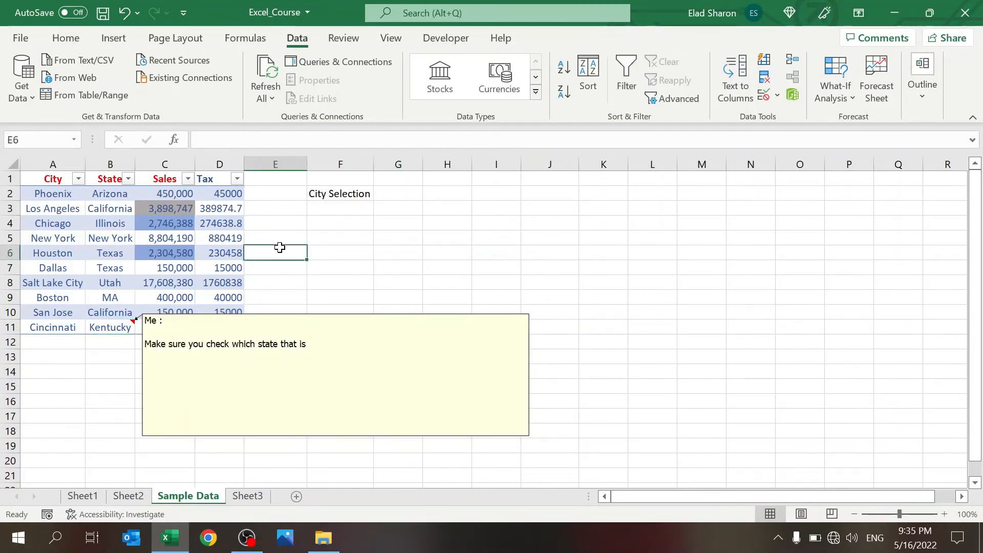
{"action": "left_click", "coordinate": [111, 327]}
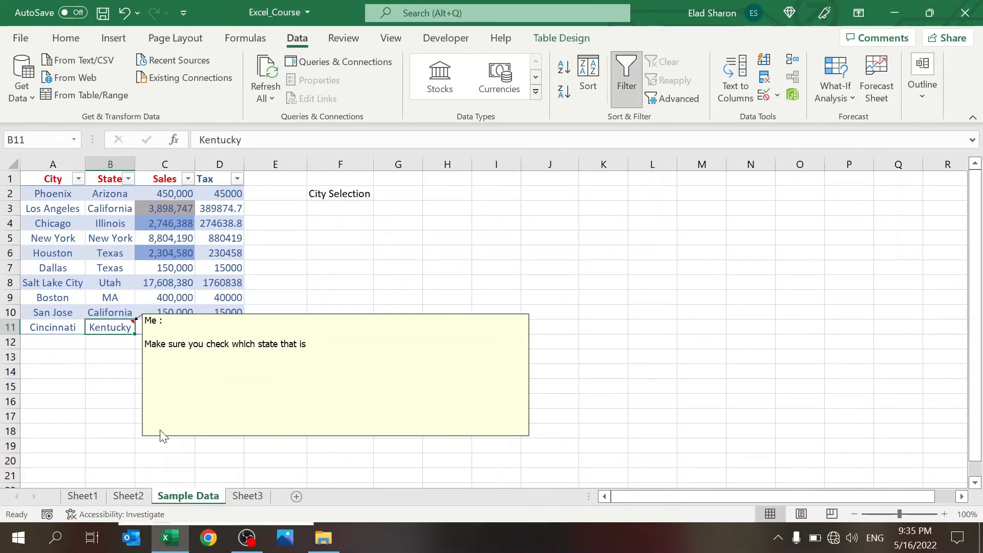
{"action": "left_click", "coordinate": [217, 429]}
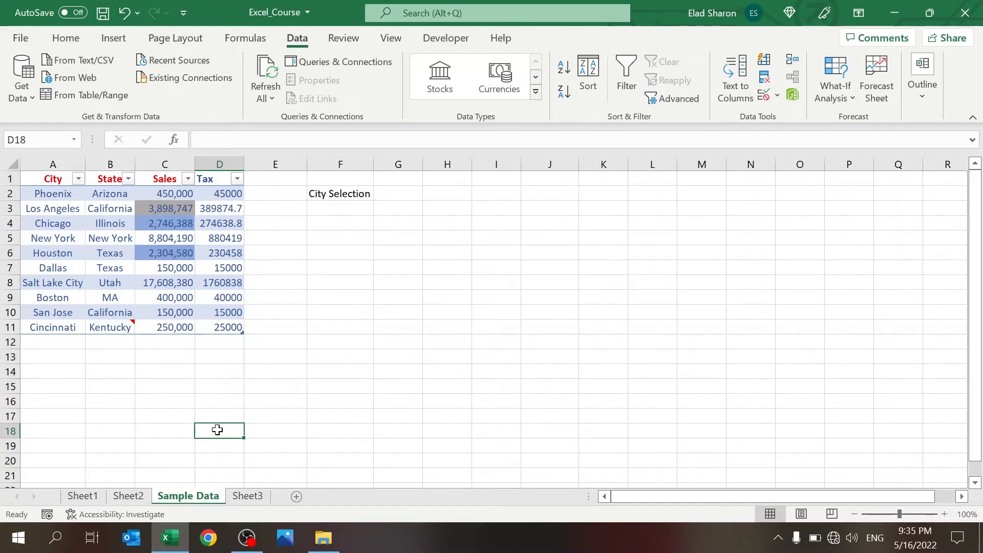
Step: Insert an a² + b² = c² equation beside the table, widen it, and enlarge it to 24 pt
{"action": "left_click", "coordinate": [433, 262]}
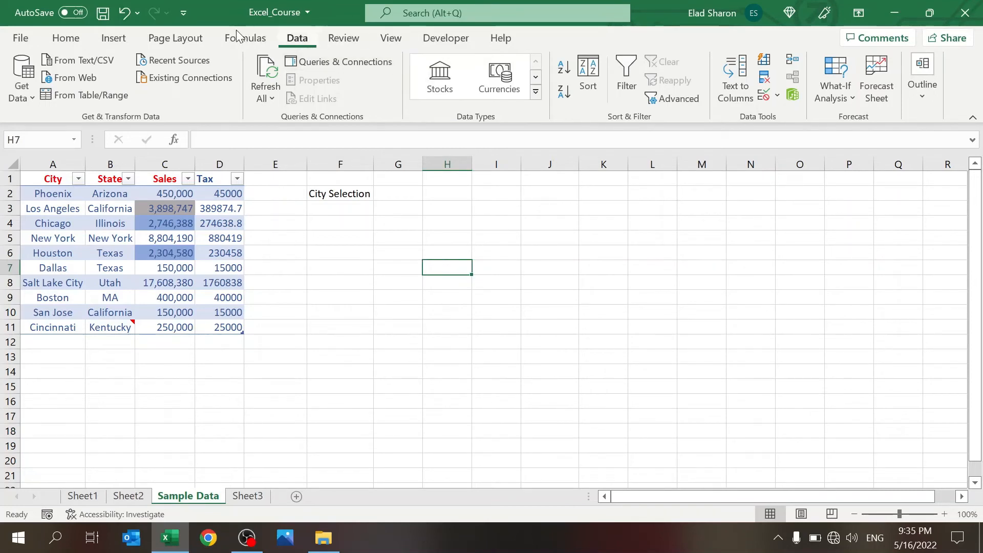
{"action": "left_click", "coordinate": [123, 44]}
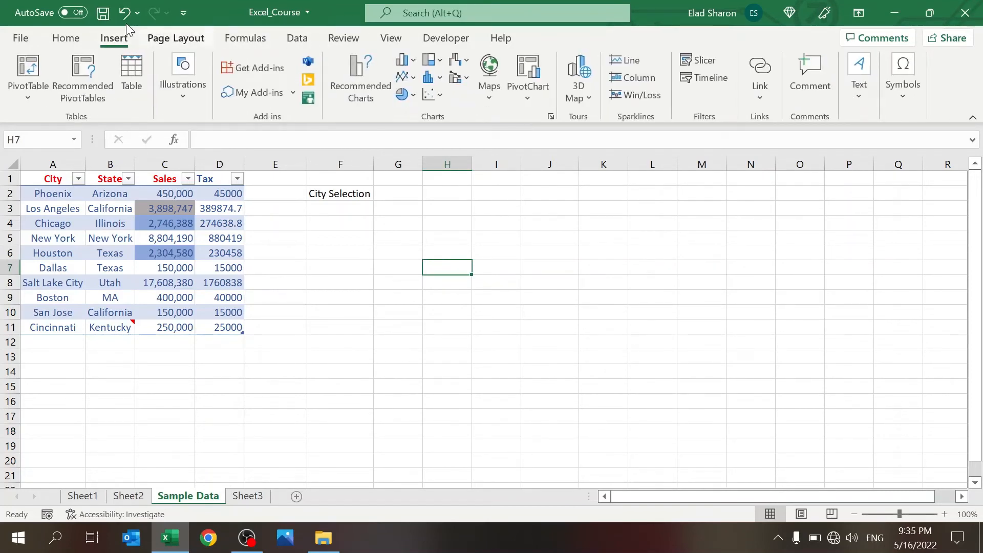
{"action": "left_click", "coordinate": [901, 103]}
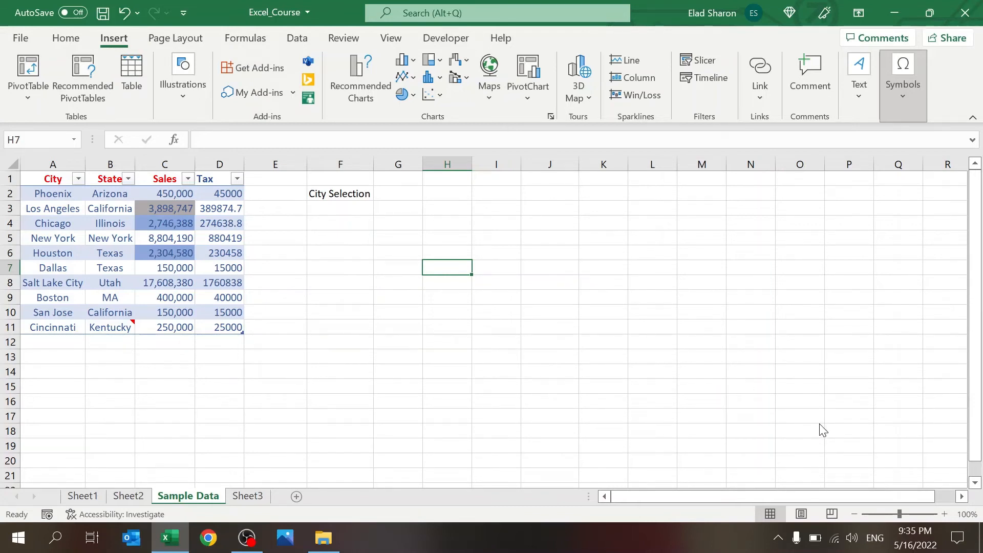
{"action": "left_click", "coordinate": [509, 294]}
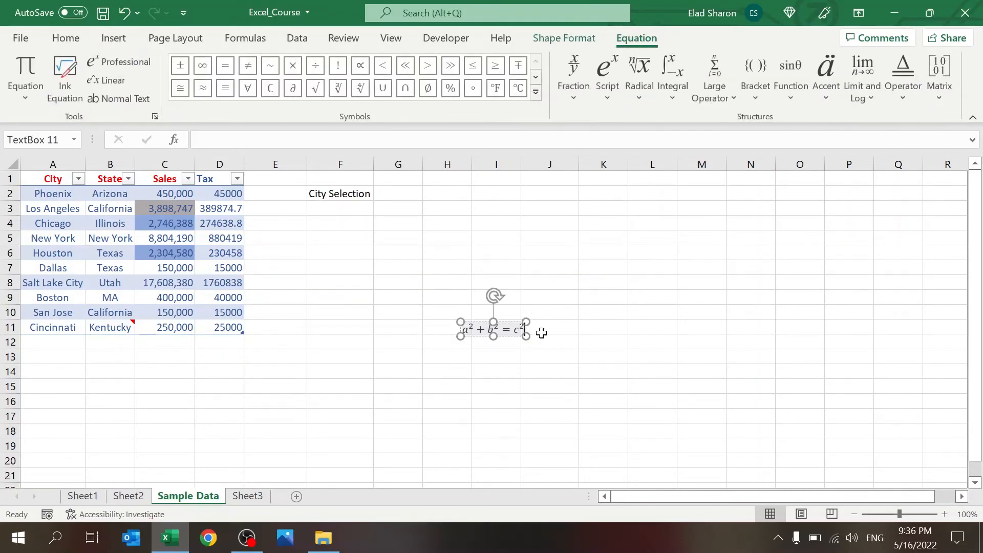
{"action": "left_click_drag", "start_coordinate": [527, 335], "coordinate": [693, 397]}
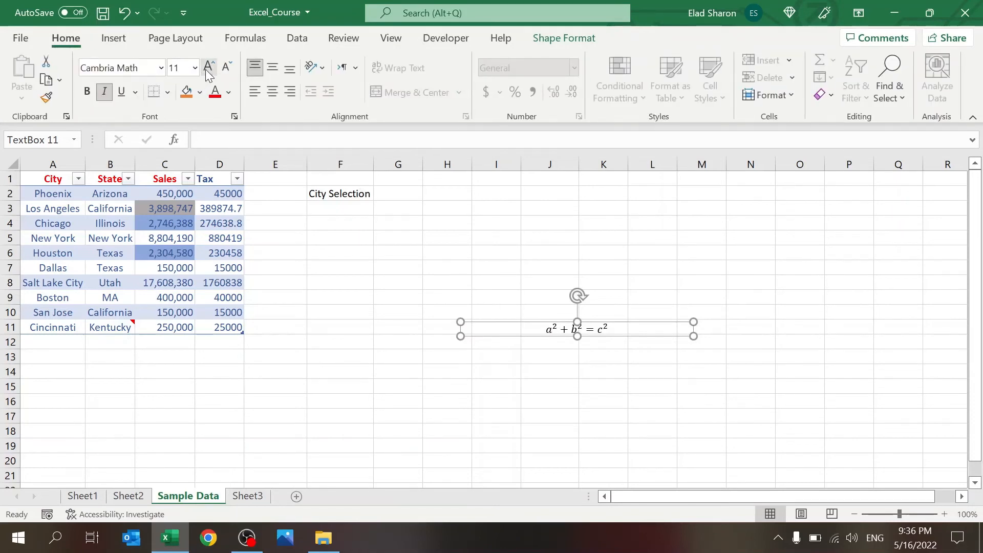
{"action": "left_click", "coordinate": [207, 70]}
{"action": "left_click", "coordinate": [207, 70]}
{"action": "left_click", "coordinate": [207, 70]}
{"action": "left_click", "coordinate": [208, 70]}
{"action": "left_click", "coordinate": [207, 71]}
{"action": "left_click", "coordinate": [207, 71]}
{"action": "left_click", "coordinate": [207, 71]}
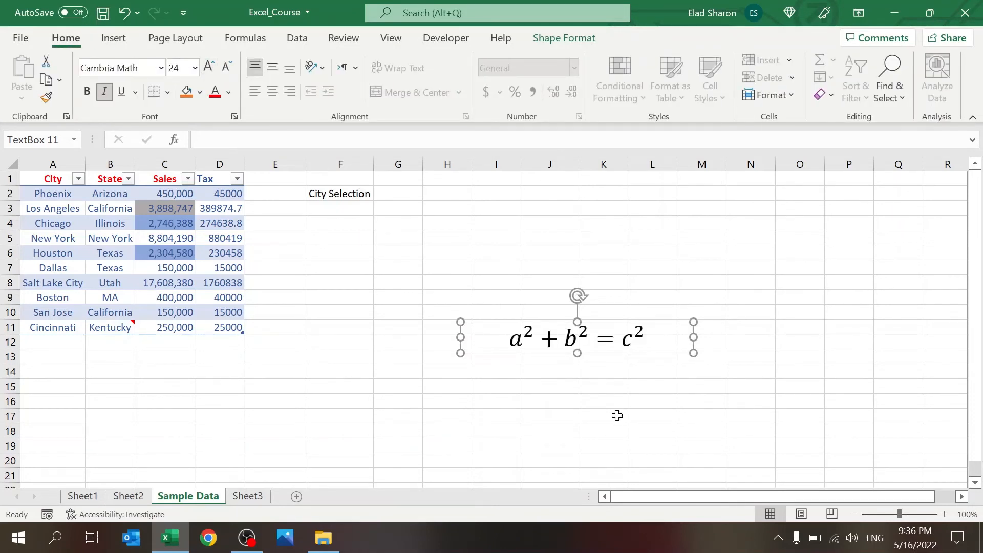
{"action": "left_click", "coordinate": [514, 237]}
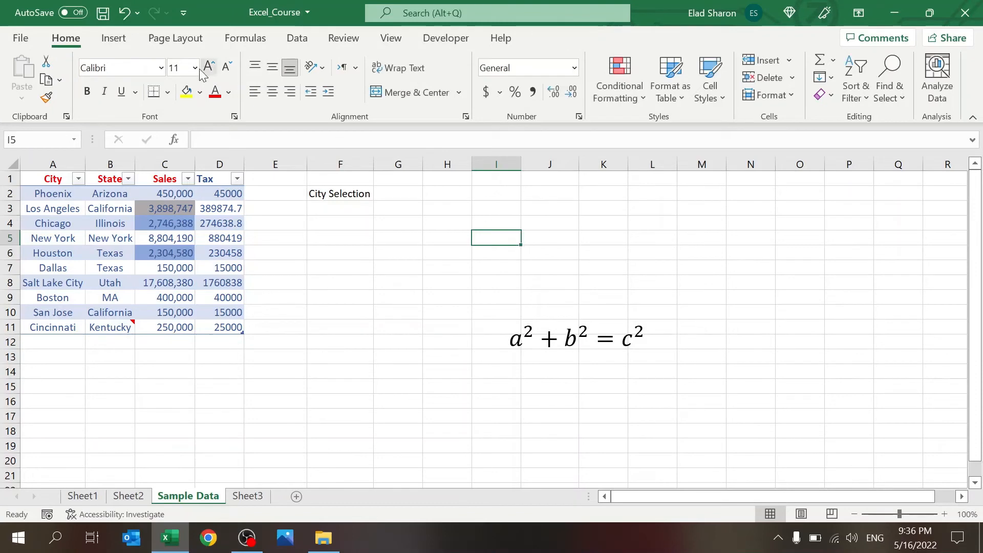
{"action": "left_click", "coordinate": [113, 39]}
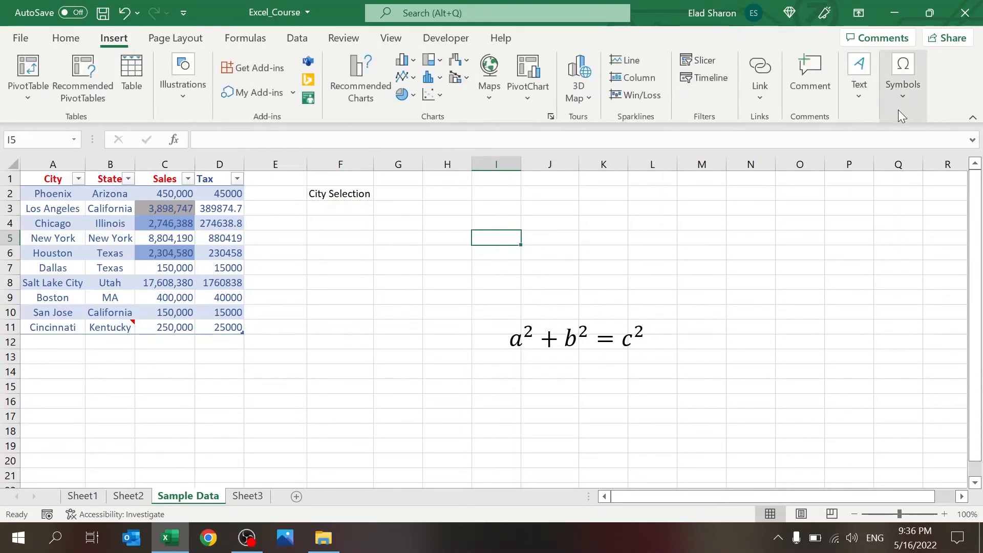
Step: Insert a new equation holding a stacked fraction with numerator 1 and denominator 3
{"action": "key", "text": "alt+equal"}
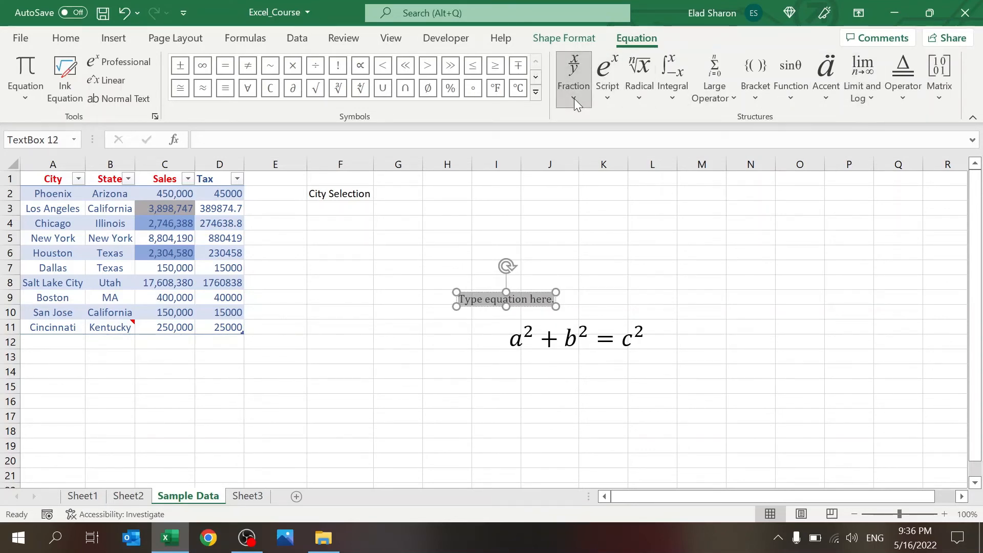
{"action": "left_click", "coordinate": [581, 175]}
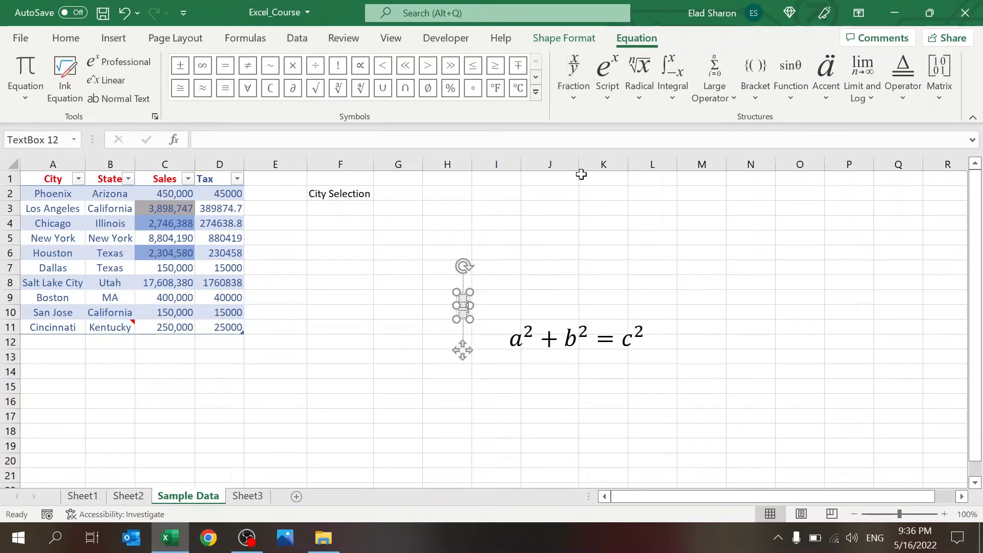
{"action": "key", "text": "Down"}
{"action": "key", "text": "Up"}
{"action": "key", "text": "Down"}
{"action": "key", "text": "Up"}
{"action": "type", "text": "1"}
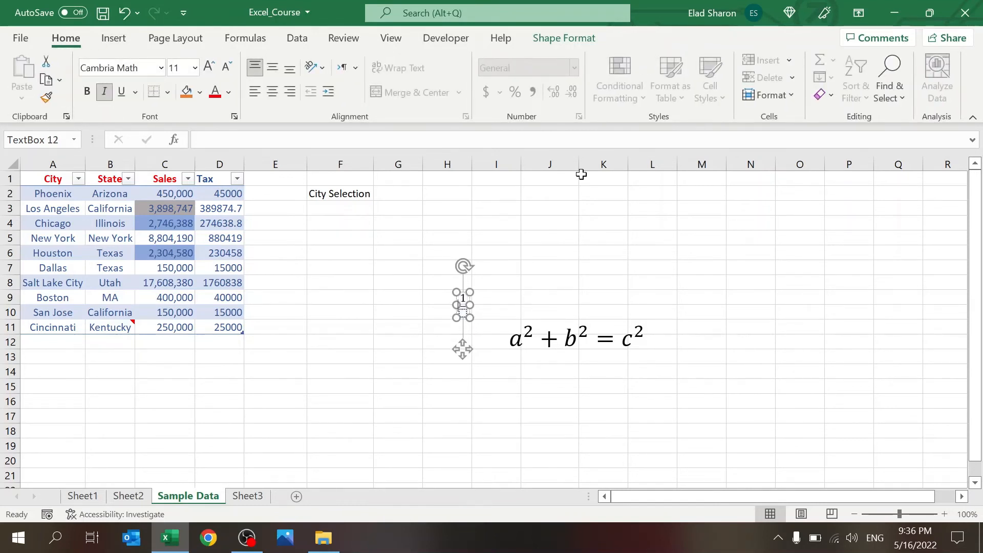
{"action": "key", "text": "Down"}
{"action": "type", "text": "3"}
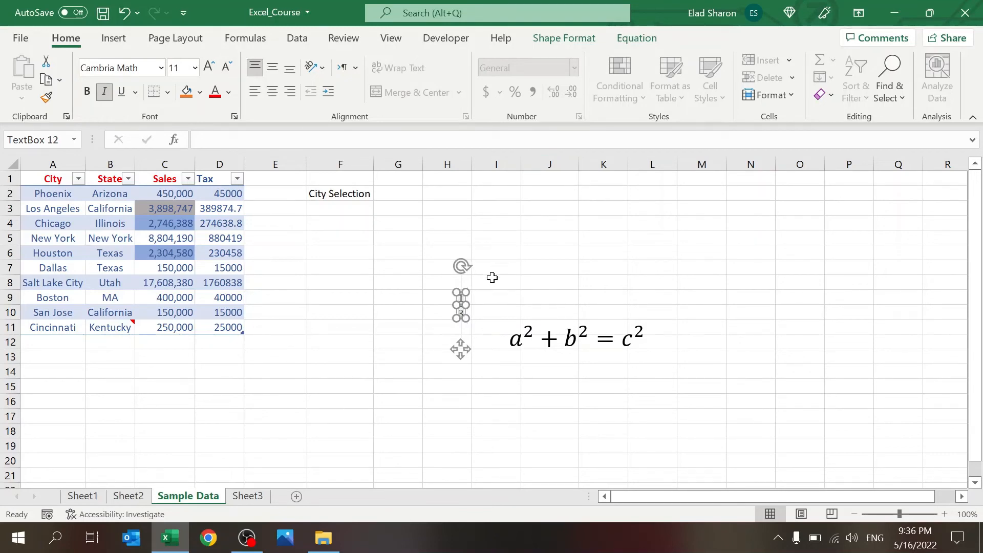
Step: Enlarge the 1/3 fraction equation's text to 20 pt
{"action": "left_click", "coordinate": [505, 300]}
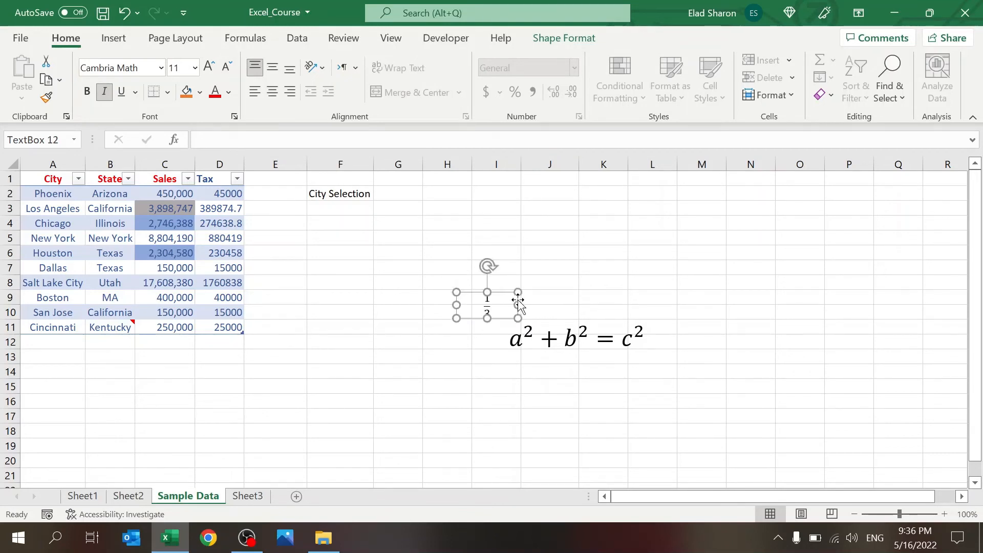
{"action": "left_click", "coordinate": [210, 67]}
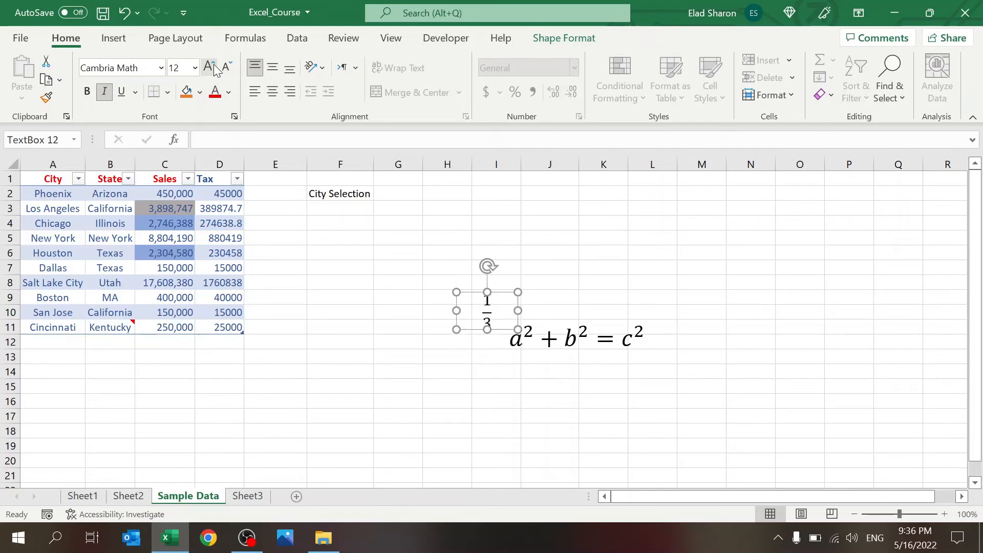
{"action": "left_click", "coordinate": [432, 356]}
{"action": "left_click", "coordinate": [584, 236]}
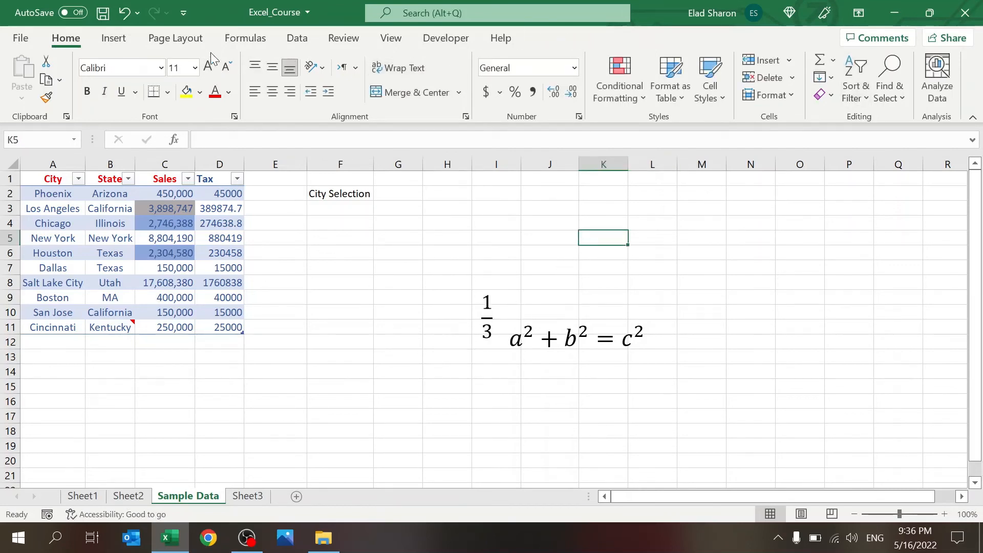
{"action": "left_click", "coordinate": [121, 41]}
Step: Insert a blank equation, then delete the empty equation box
{"action": "left_click", "coordinate": [901, 95]}
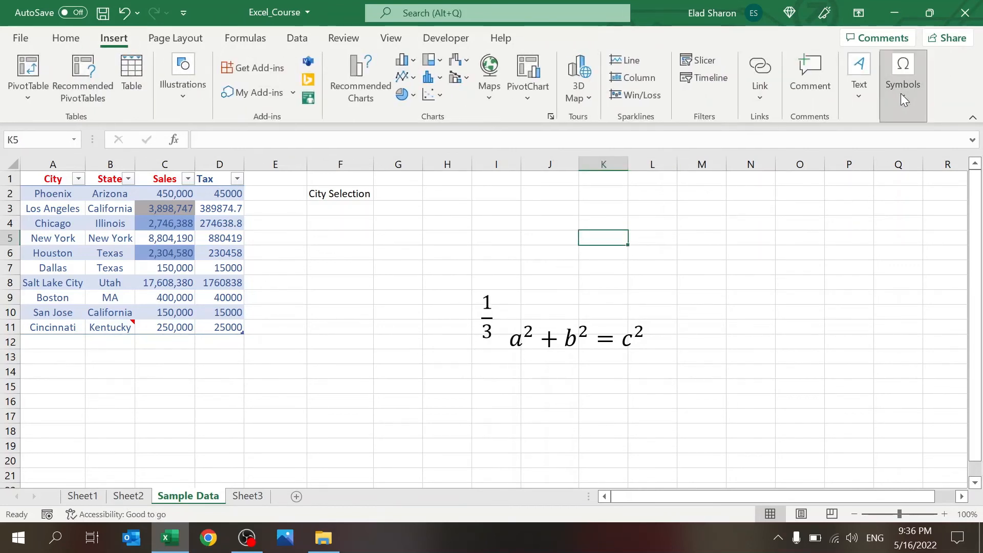
{"action": "left_click", "coordinate": [898, 141]}
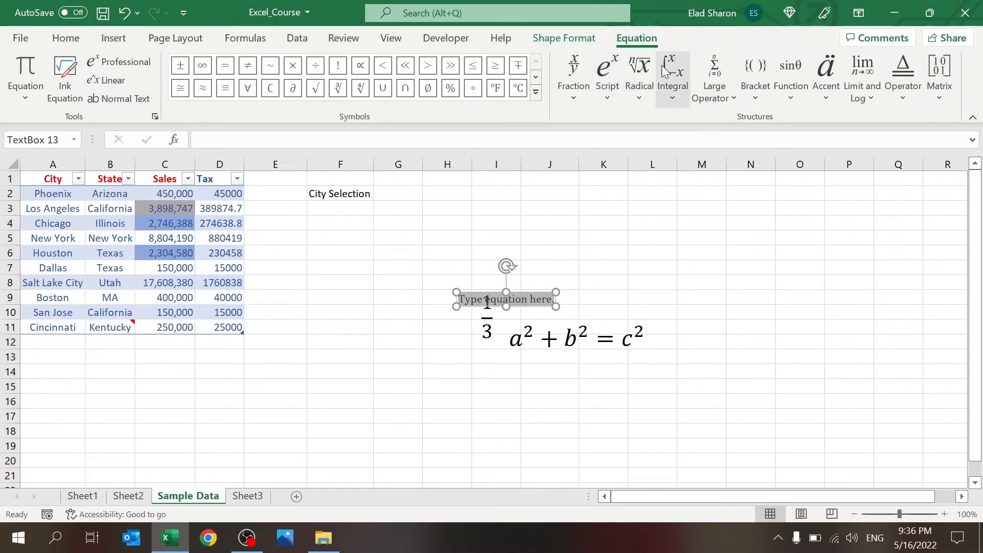
{"action": "left_click", "coordinate": [667, 353]}
{"action": "left_click", "coordinate": [616, 266]}
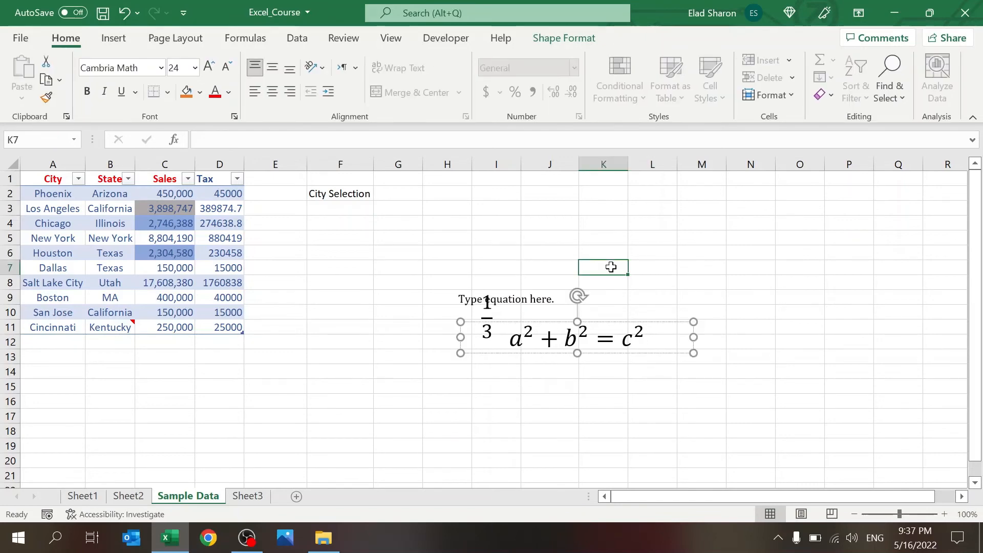
{"action": "left_click", "coordinate": [552, 290]}
{"action": "left_click", "coordinate": [535, 292]}
{"action": "key", "text": "Delete"}
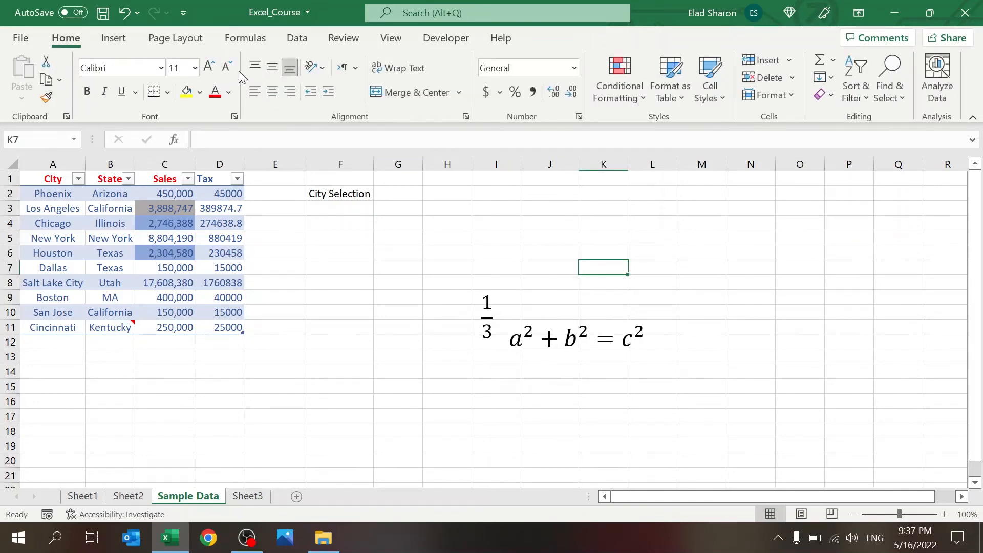
{"action": "left_click", "coordinate": [113, 36]}
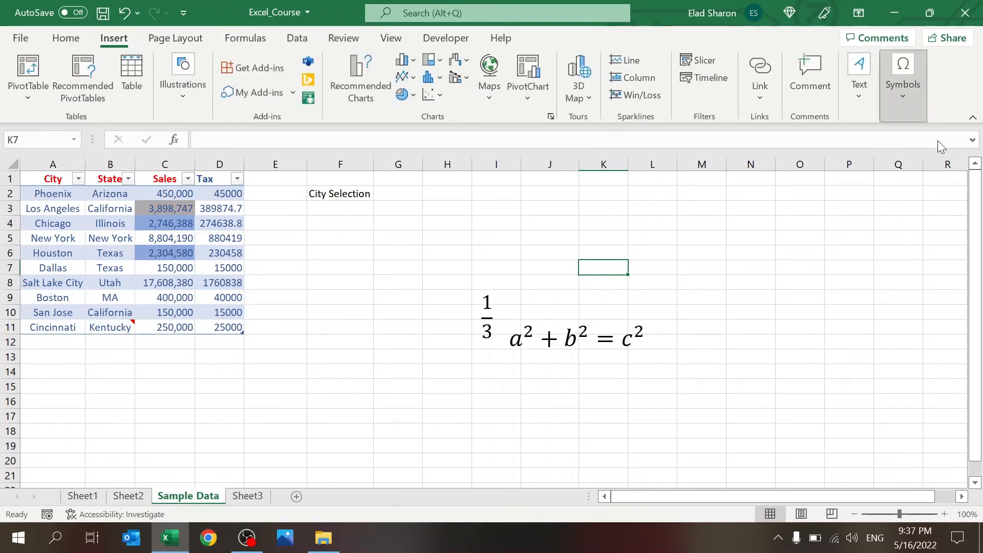
Step: Enter O in cell K7
{"action": "key", "text": "F2"}
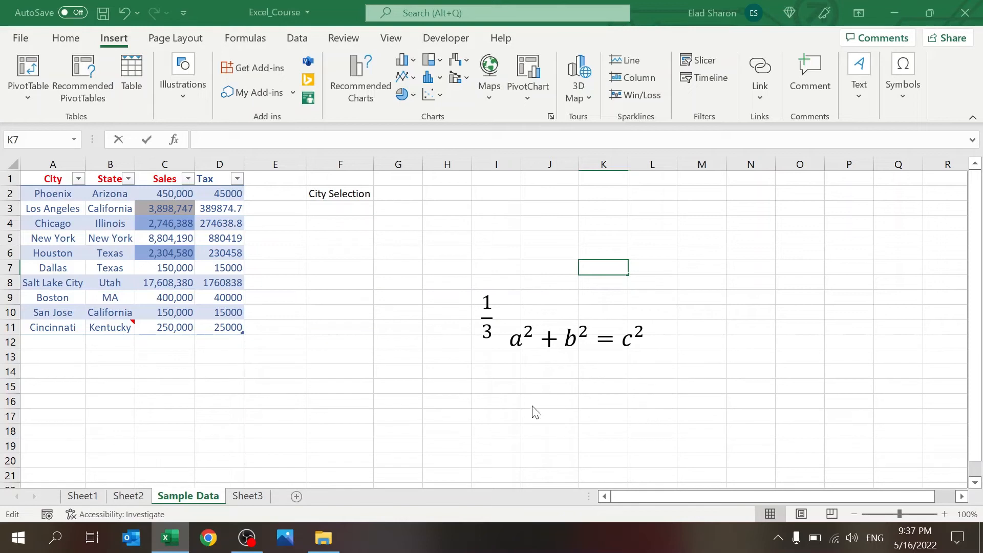
{"action": "type", "text": "O"}
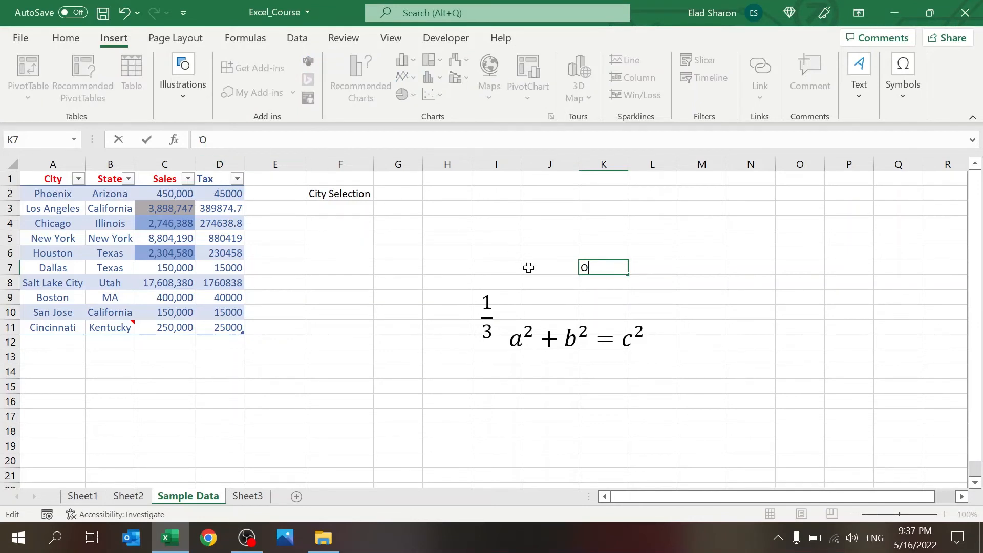
{"action": "key", "text": "Return"}
{"action": "left_click", "coordinate": [609, 266]}
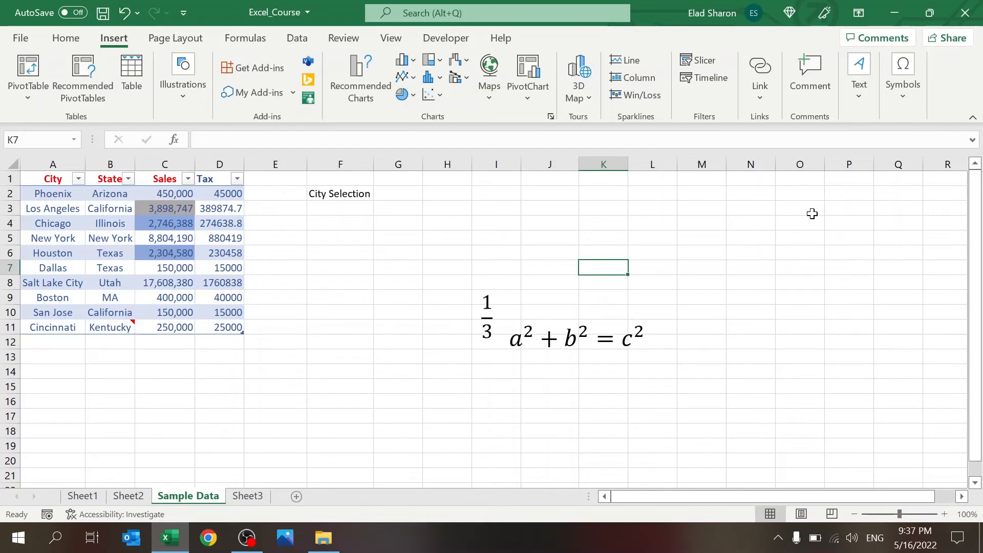
Step: Move the a² + b² = c² equation up and right, away from the 1/3 fraction
{"action": "left_click", "coordinate": [548, 352]}
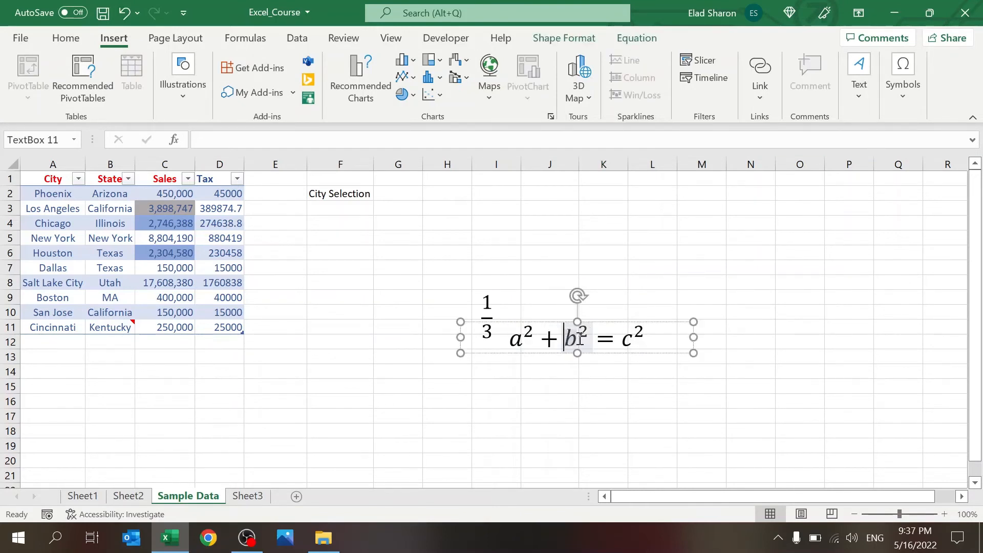
{"action": "left_click_drag", "start_coordinate": [664, 327], "coordinate": [718, 279]}
{"action": "left_click", "coordinate": [655, 341]}
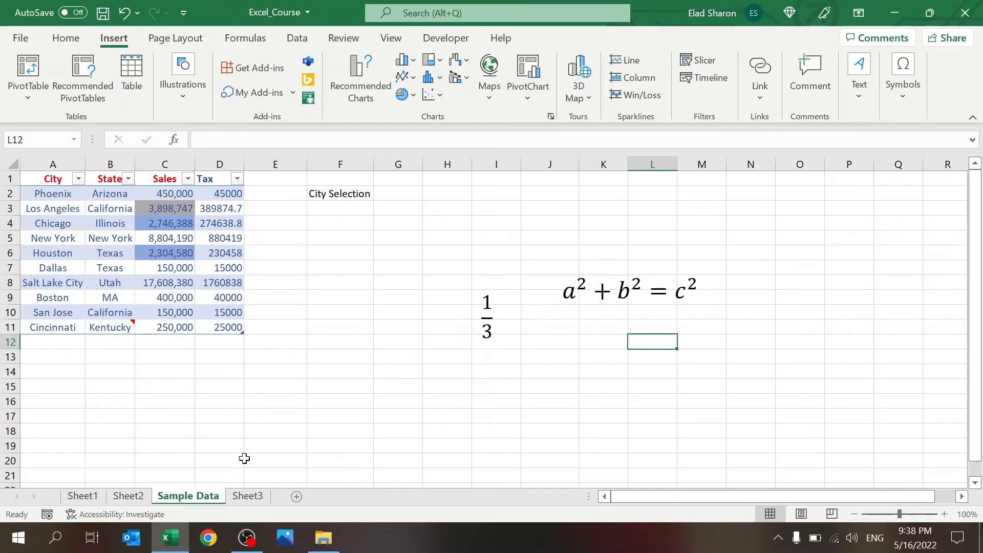
Step: Browse Sheet1, Sheet2 and Sheet3, then return to the Sample Data sheet
{"action": "left_click", "coordinate": [82, 495]}
{"action": "left_click", "coordinate": [129, 496]}
{"action": "left_click", "coordinate": [128, 496]}
{"action": "left_click", "coordinate": [187, 496]}
{"action": "left_click", "coordinate": [248, 496]}
{"action": "left_click", "coordinate": [177, 503]}
Step: Try 75%, 125% and 130% zoom, then settle the Sample Data sheet at 100%
{"action": "left_click", "coordinate": [964, 513]}
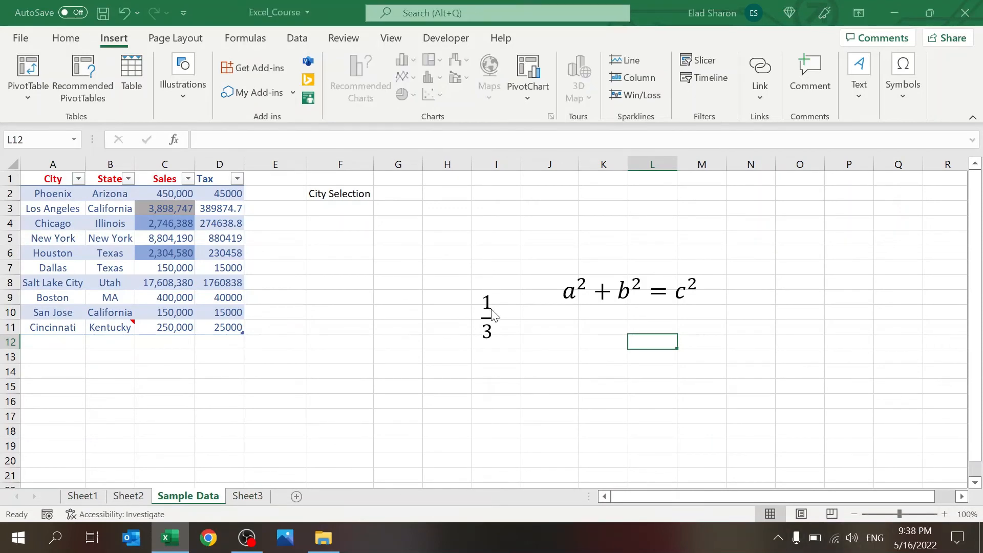
{"action": "left_click", "coordinate": [527, 433]}
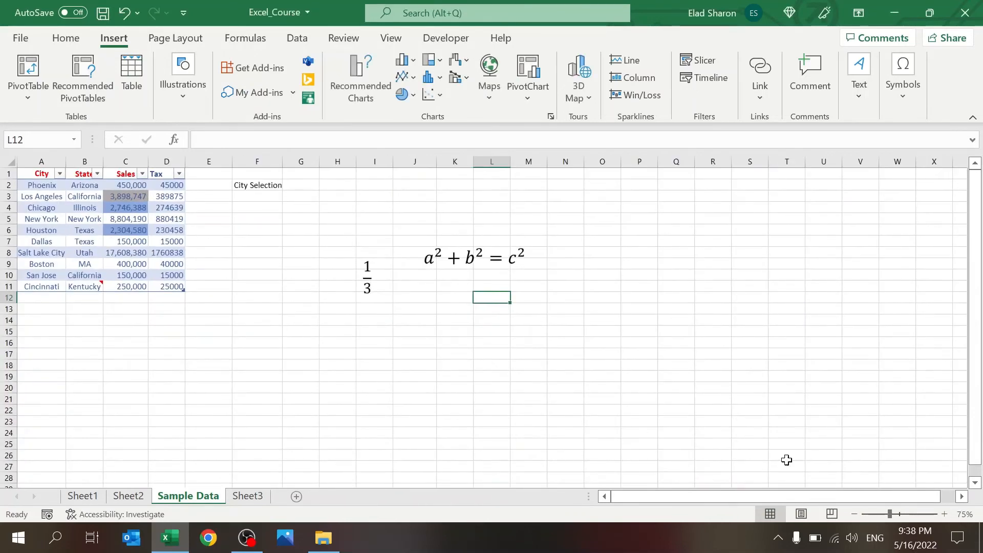
{"action": "left_click", "coordinate": [964, 514]}
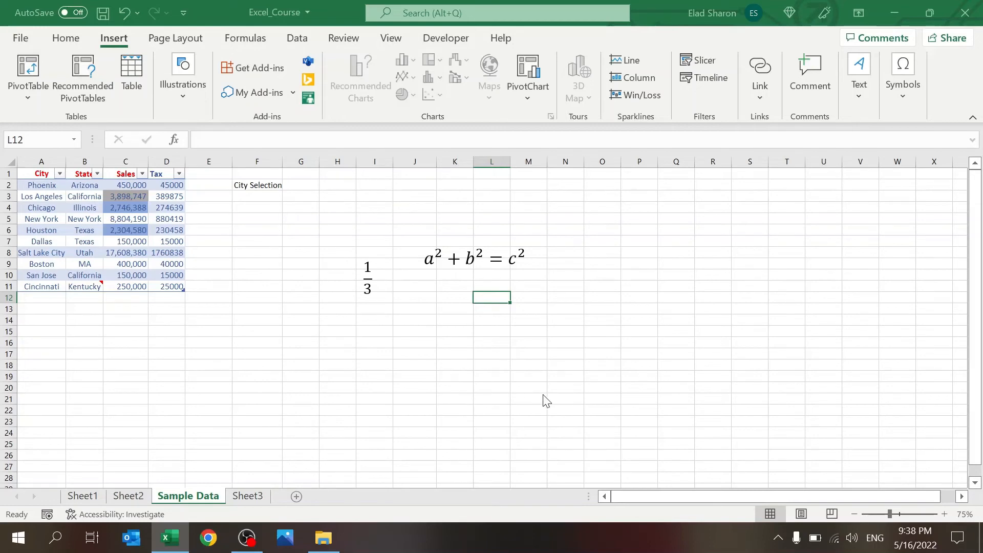
{"action": "left_click", "coordinate": [533, 428]}
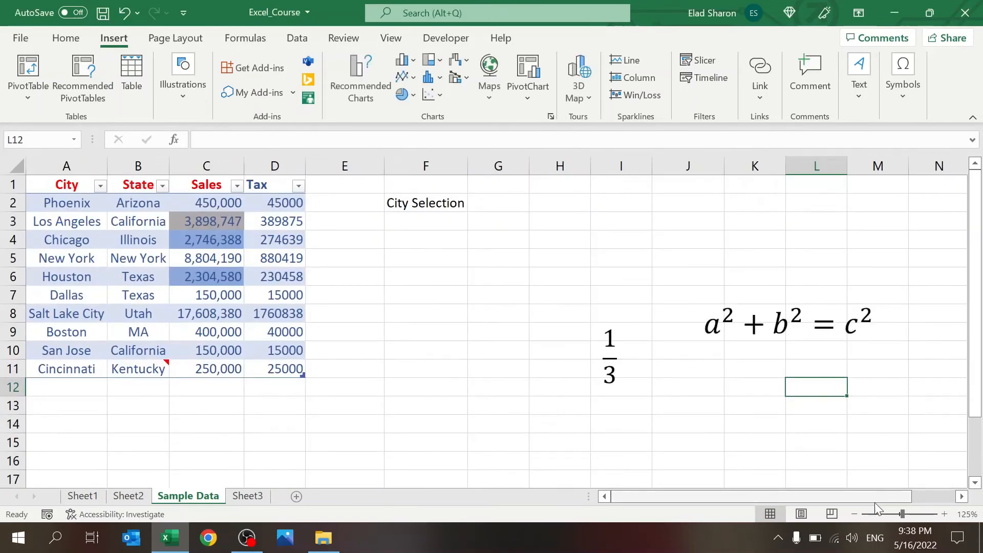
{"action": "left_click", "coordinate": [944, 514]}
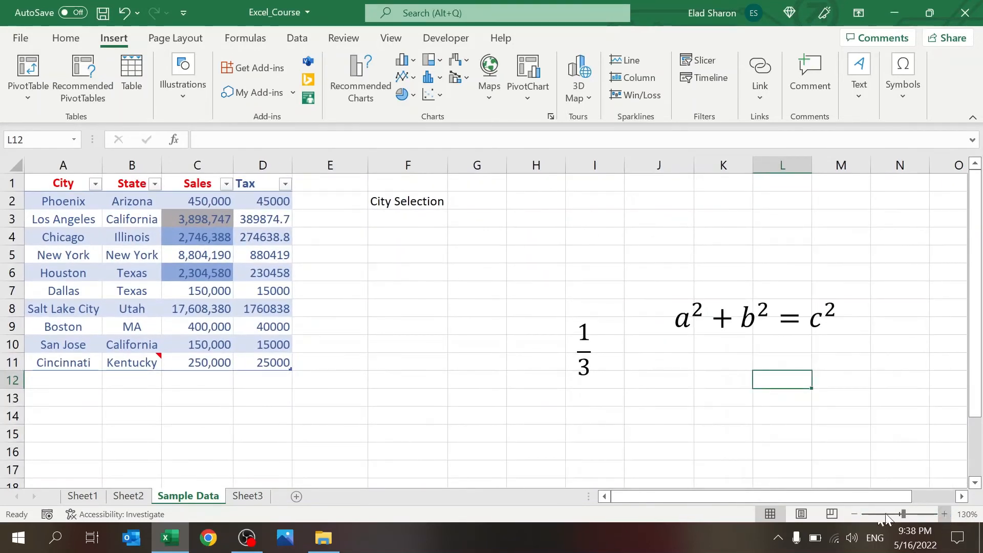
{"action": "left_click", "coordinate": [855, 514]}
{"action": "left_click", "coordinate": [855, 514]}
{"action": "left_click", "coordinate": [855, 514]}
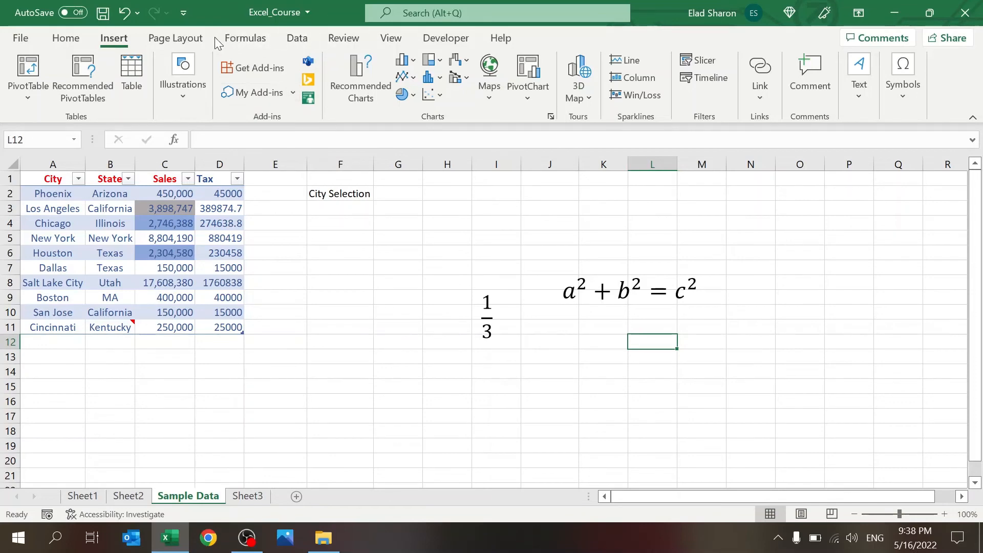
Step: Toggle right-to-left layout and gridlines off and back on, then add blank Sheet4
{"action": "left_click", "coordinate": [175, 39]}
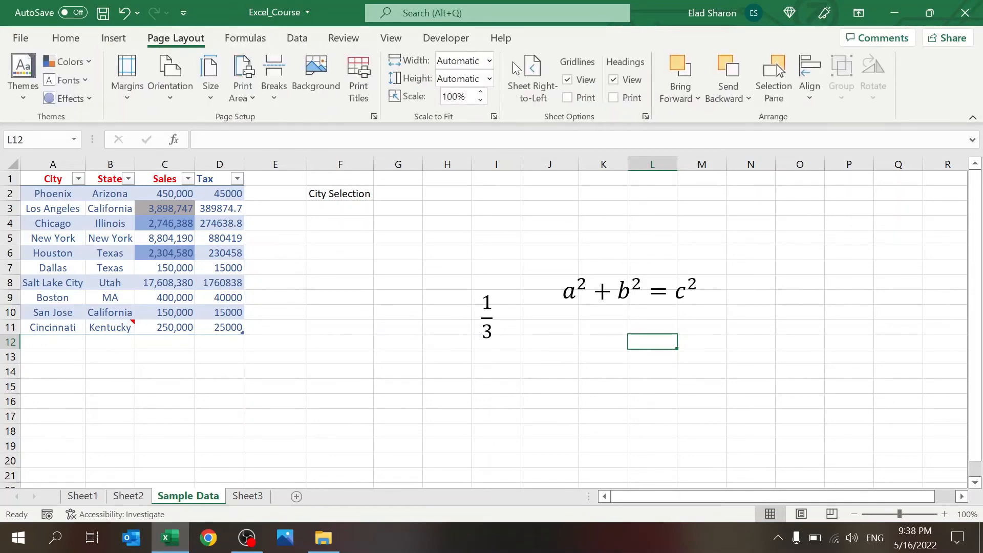
{"action": "left_click", "coordinate": [529, 75]}
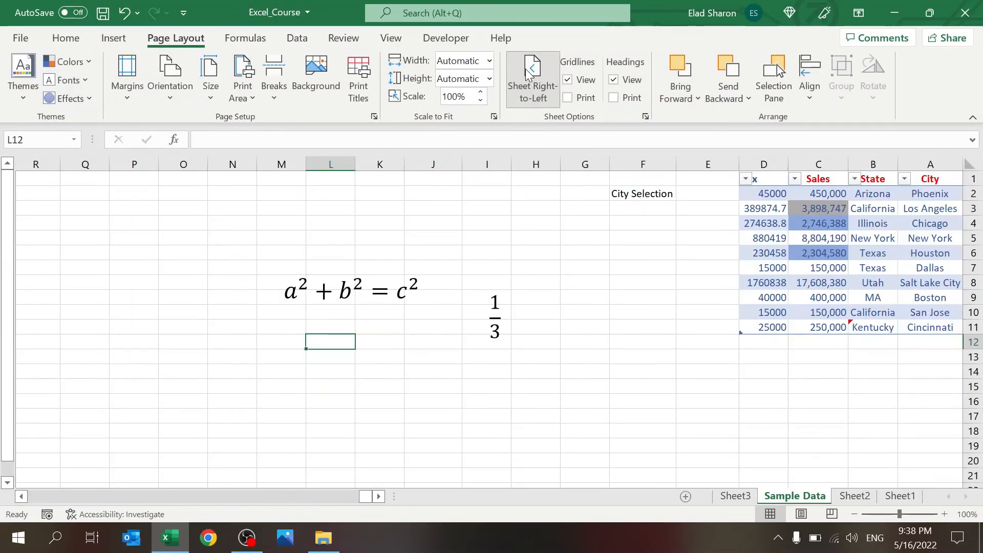
{"action": "left_click", "coordinate": [537, 82]}
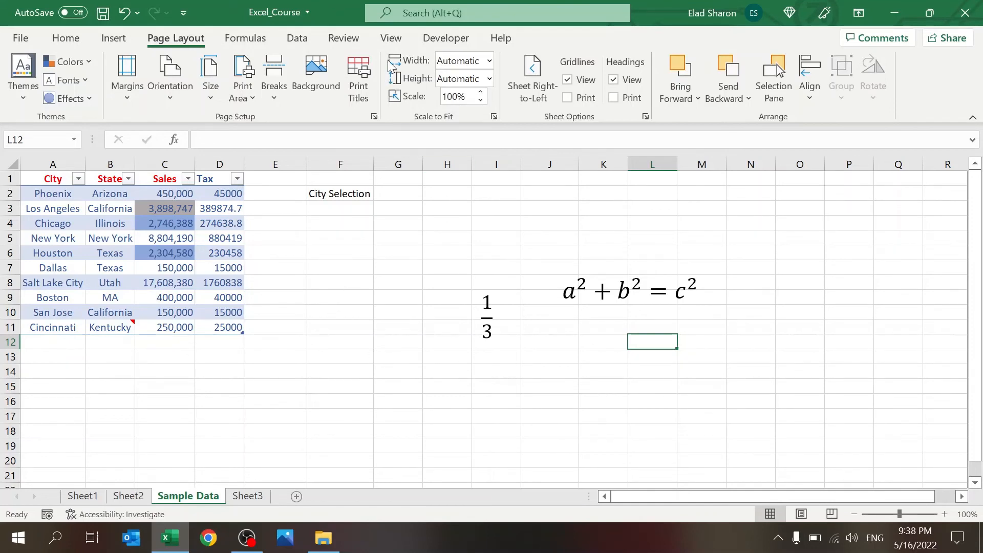
{"action": "left_click", "coordinate": [576, 82]}
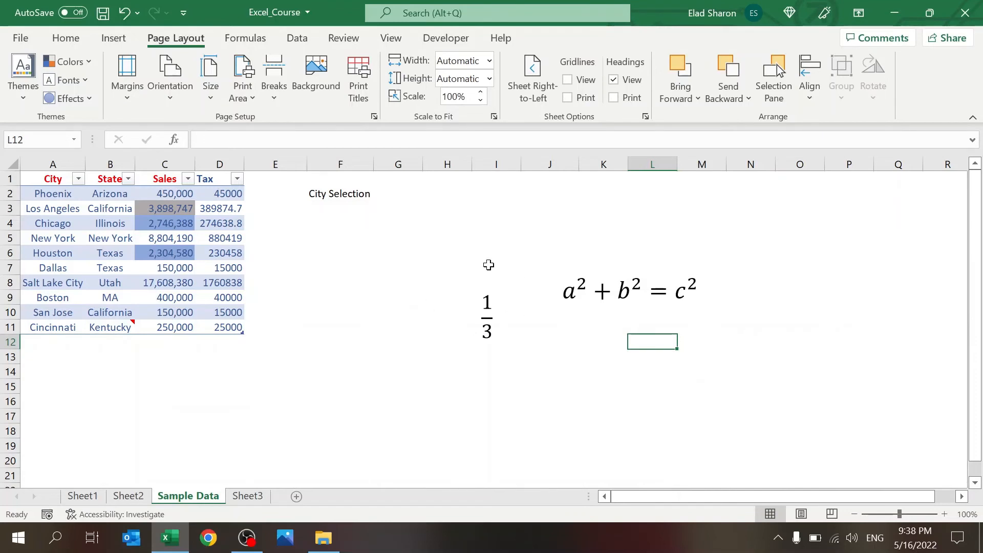
{"action": "left_click", "coordinate": [574, 82]}
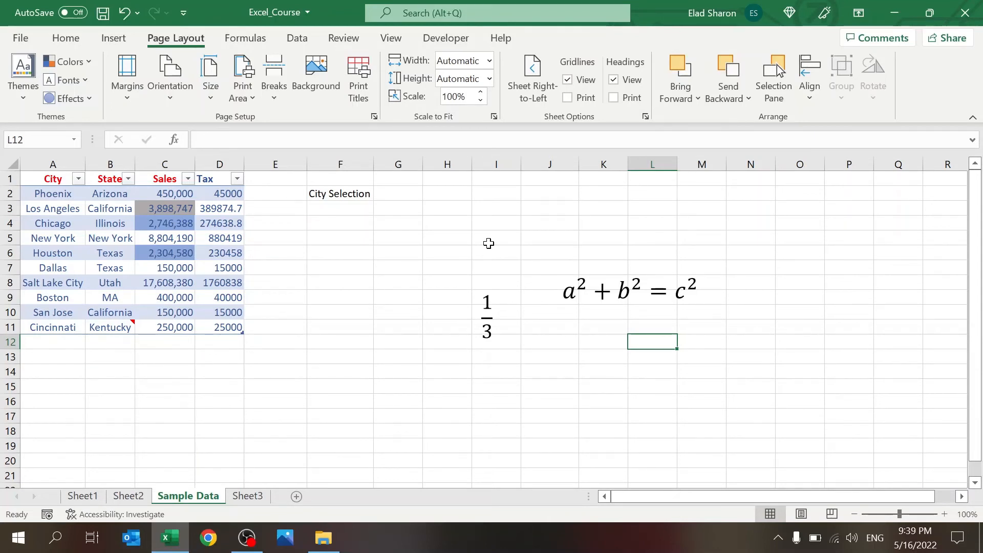
{"action": "left_click", "coordinate": [300, 500]}
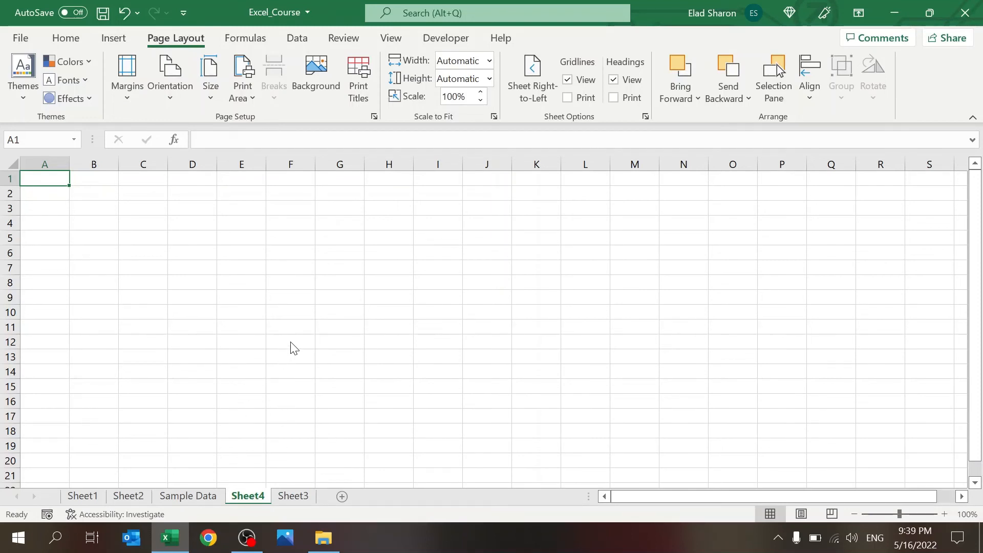
Step: Delete the blank Sheet4 and make a copy of Sheet3 named Sheet3 (2)
{"action": "key", "text": "alt+h"}
{"action": "type", "text": "orSheet3"}
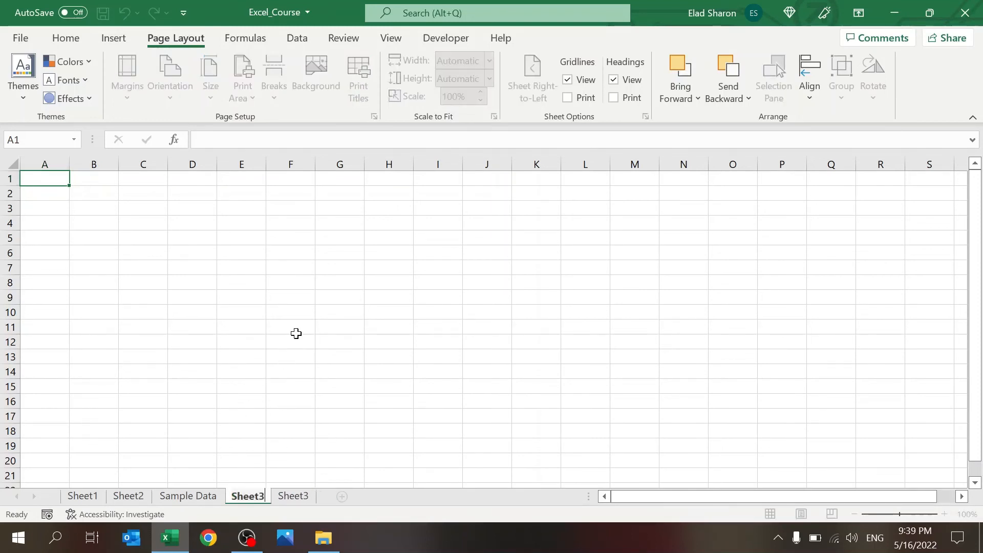
{"action": "key", "text": "Return"}
{"action": "key", "text": "Escape"}
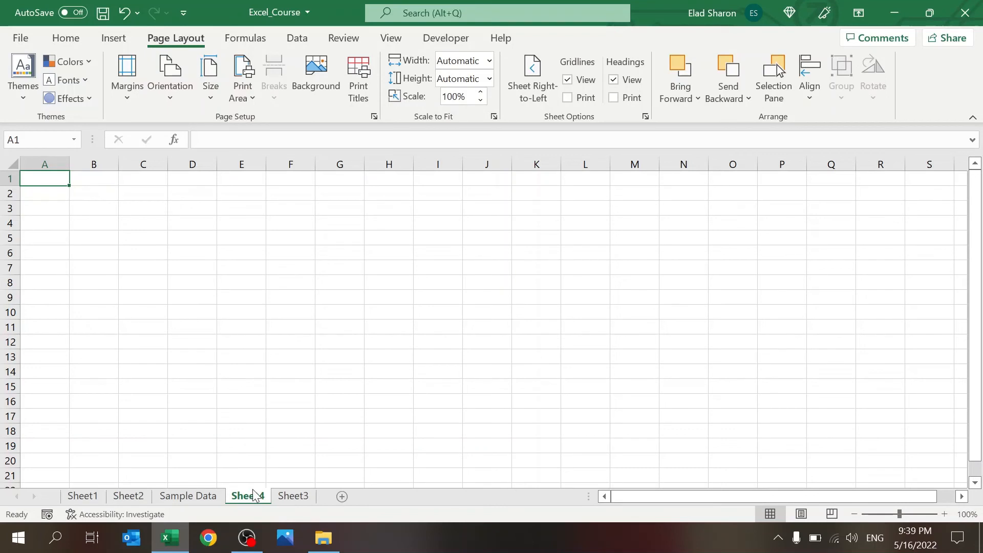
{"action": "left_click", "coordinate": [322, 298]}
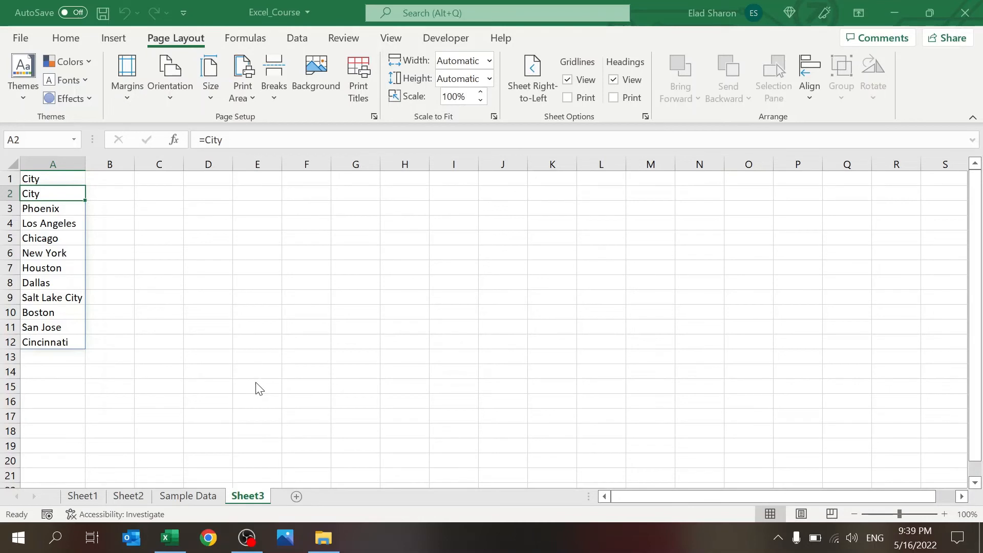
{"action": "left_click", "coordinate": [350, 460]}
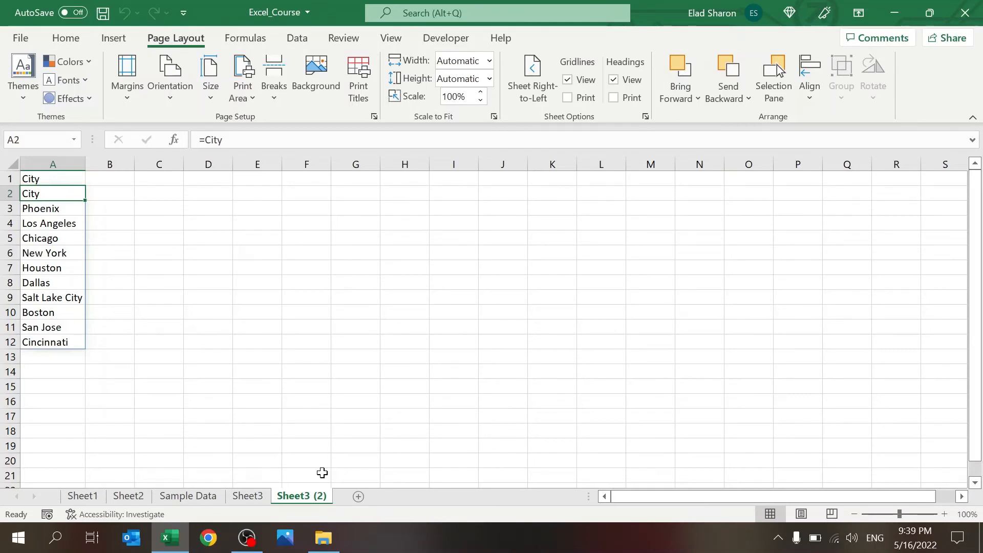
Step: Color the Sample Data tab orange and Sheet3 pink, move Sample Data first, and show Sheet1
{"action": "left_click", "coordinate": [247, 495]}
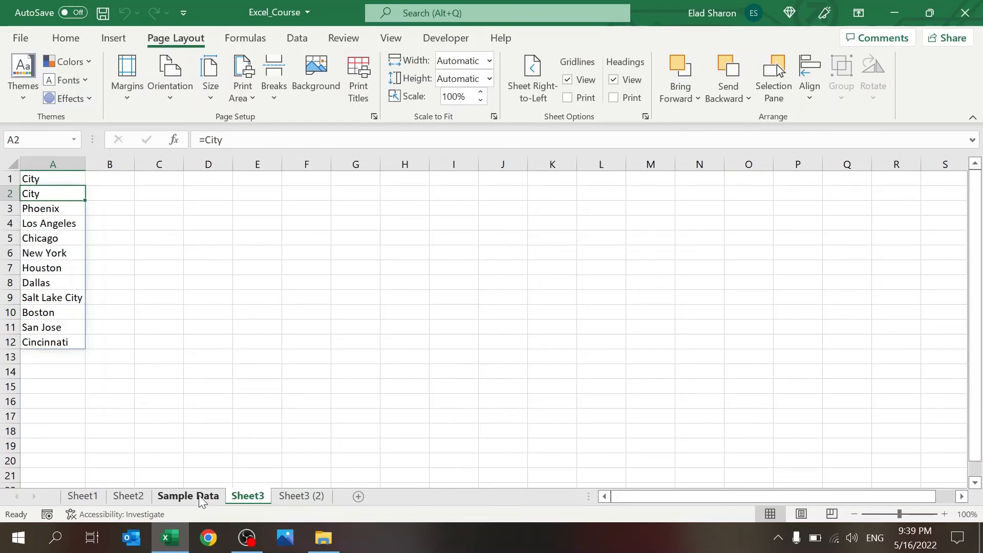
{"action": "left_click", "coordinate": [200, 497]}
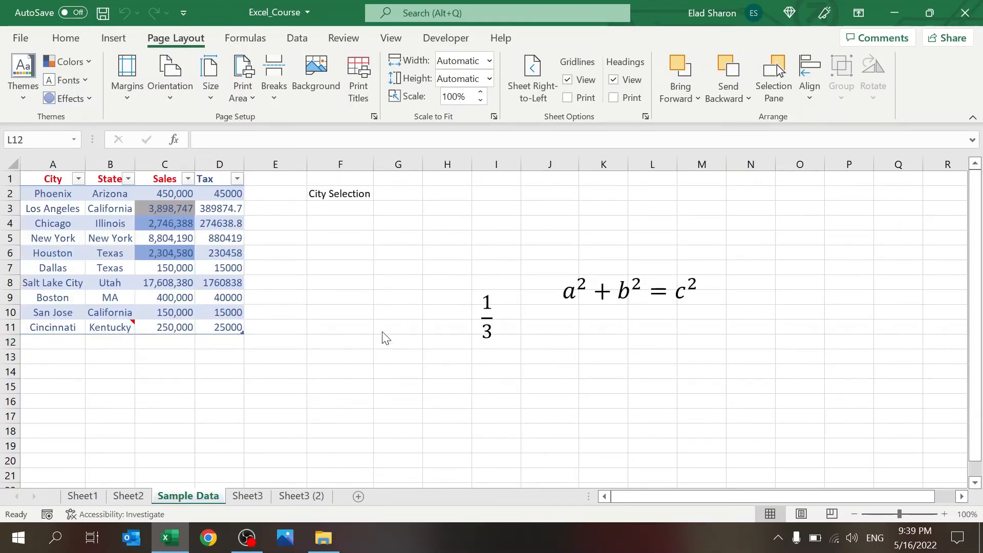
{"action": "left_click", "coordinate": [241, 499]}
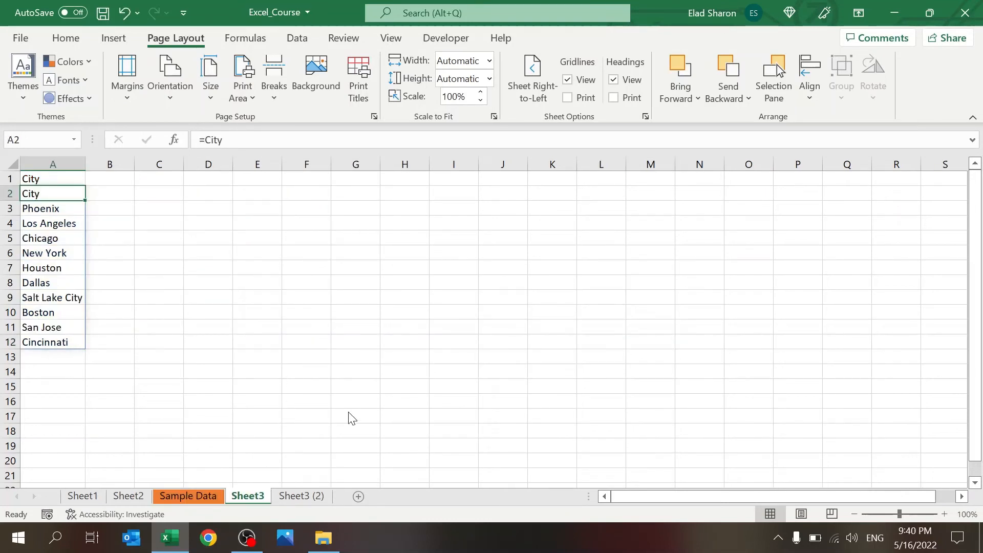
{"action": "left_click", "coordinate": [309, 496]}
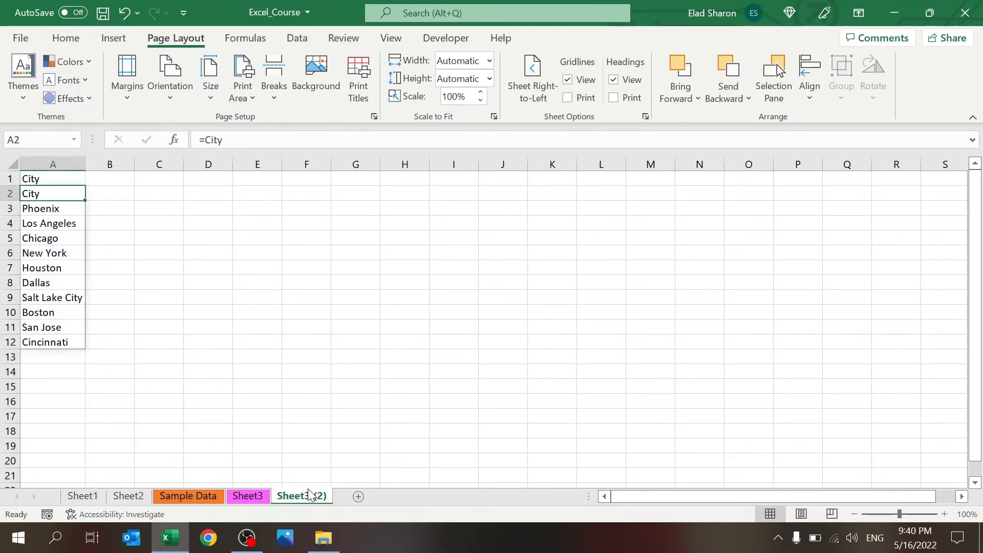
{"action": "left_click", "coordinate": [295, 408]}
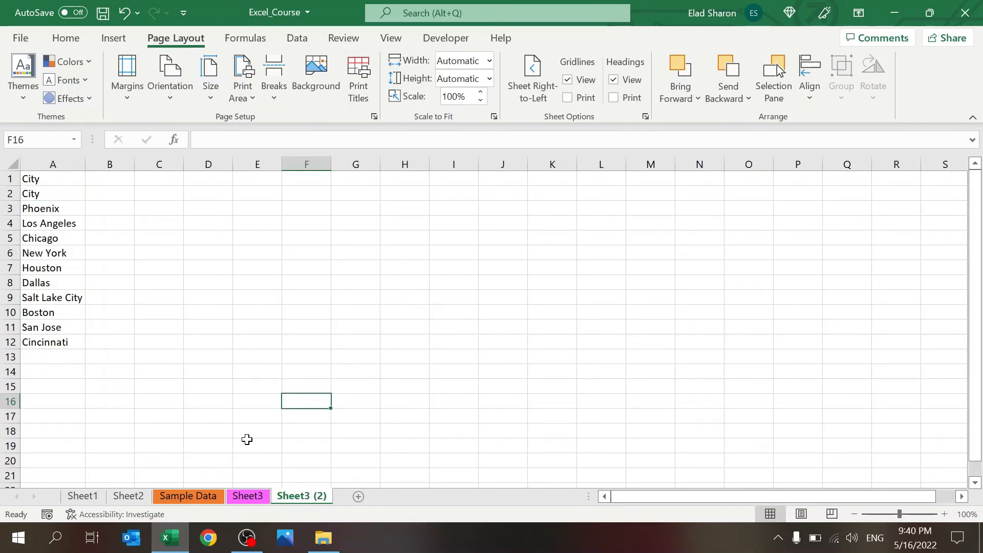
{"action": "left_click", "coordinate": [197, 497]}
{"action": "left_click_drag", "start_coordinate": [63, 500], "coordinate": [64, 501]}
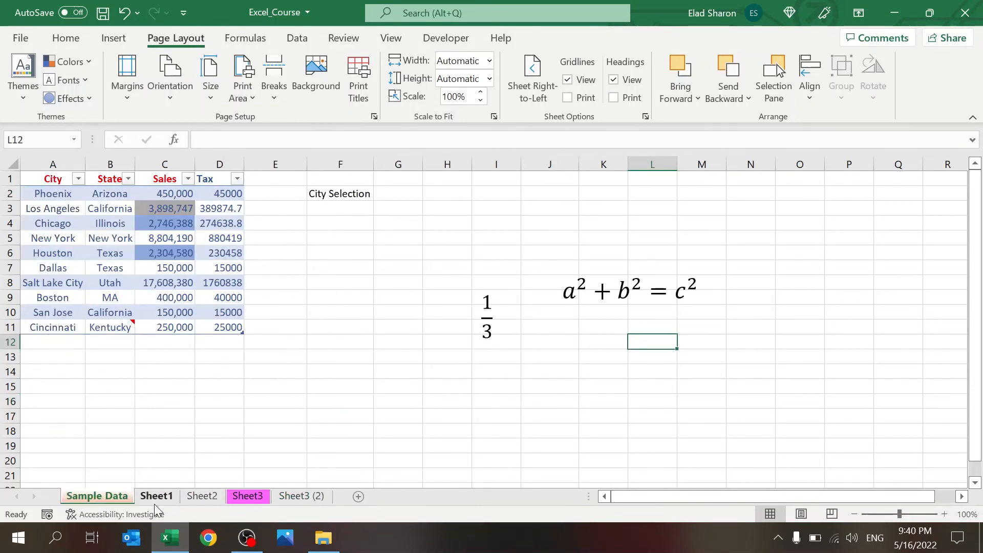
{"action": "left_click", "coordinate": [158, 505]}
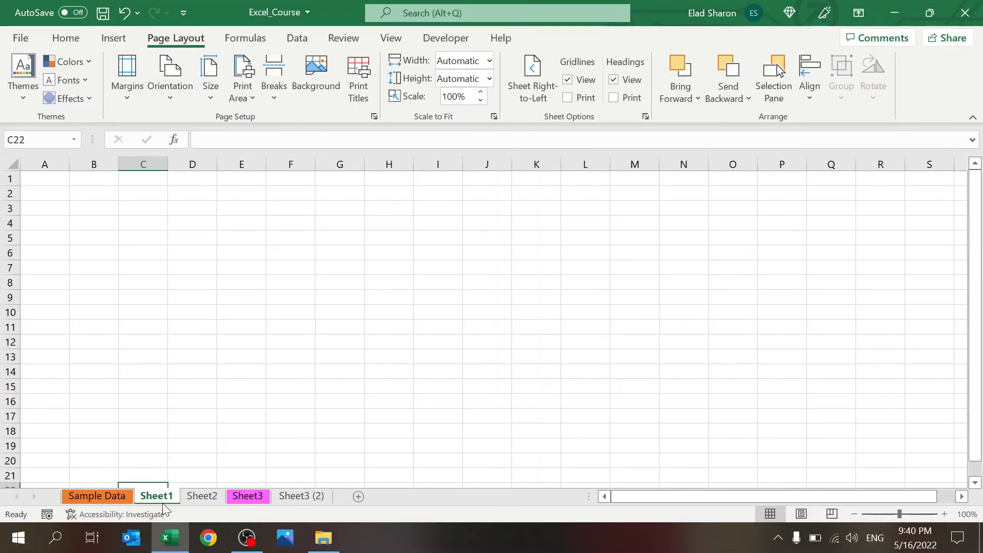
{"action": "left_click", "coordinate": [231, 443]}
Step: Group Sheet1, Sheet2 and Sheet3, hide them, then unhide them
{"action": "left_click", "coordinate": [203, 499], "text": "ctrl"}
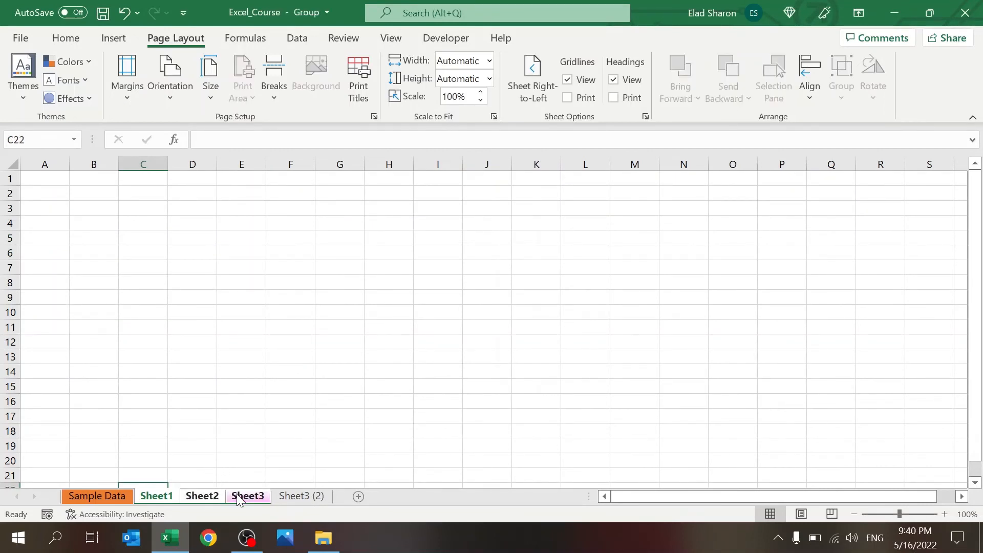
{"action": "left_click", "coordinate": [238, 497], "text": "ctrl"}
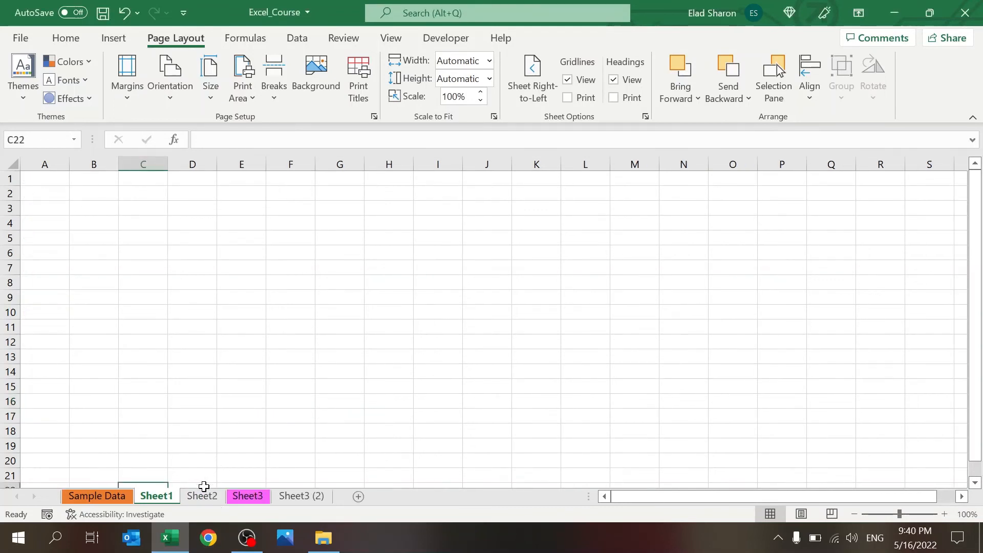
{"action": "double_click", "coordinate": [221, 459]}
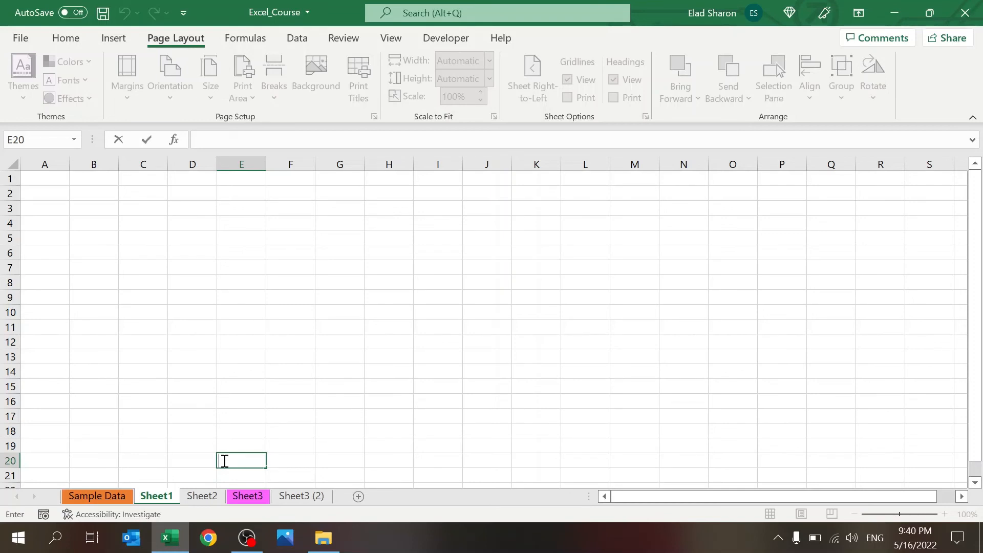
{"action": "left_click", "coordinate": [258, 299]}
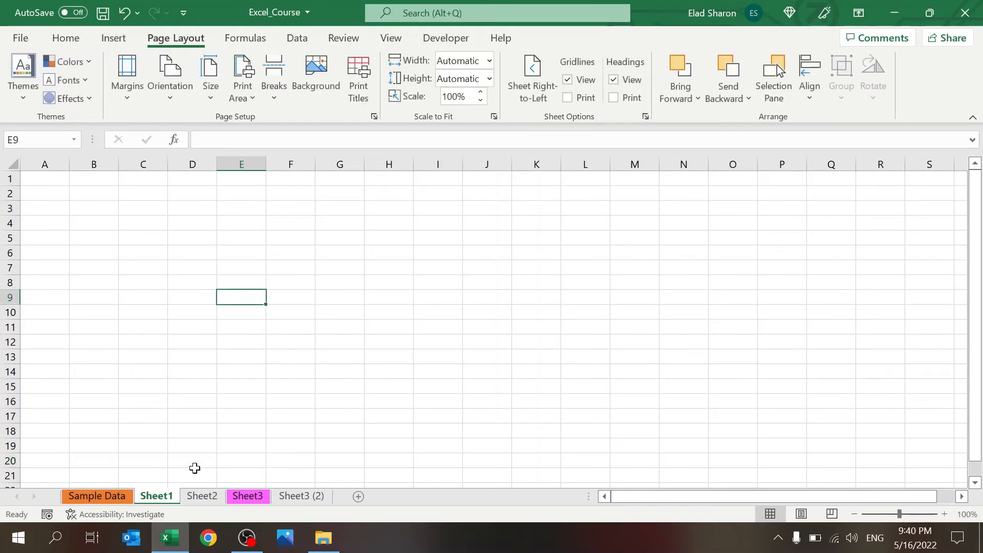
Step: Browse Sheet2 and Sheet3 back to Sample Data and inspect the D8 tax formula
{"action": "left_click", "coordinate": [198, 496]}
{"action": "left_click", "coordinate": [246, 496]}
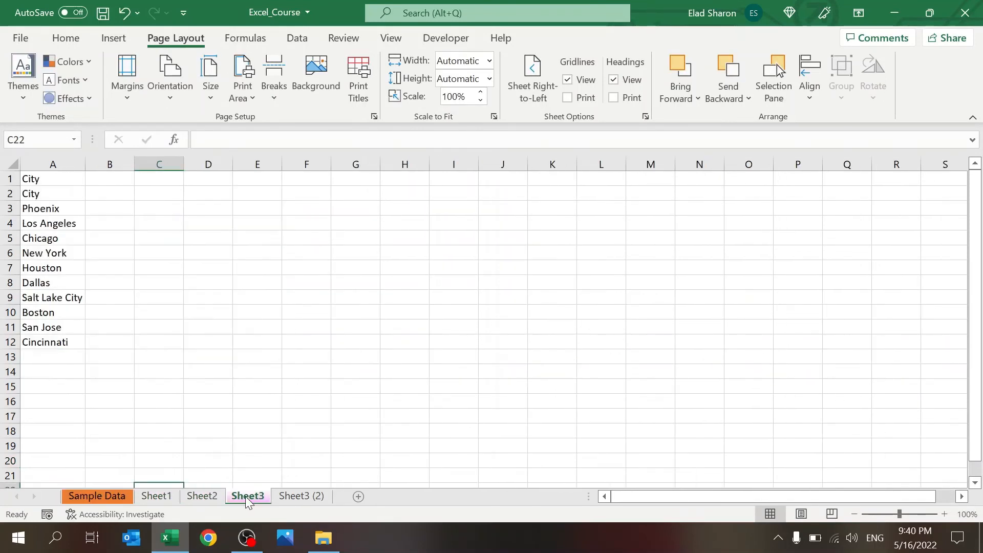
{"action": "left_click", "coordinate": [97, 496]}
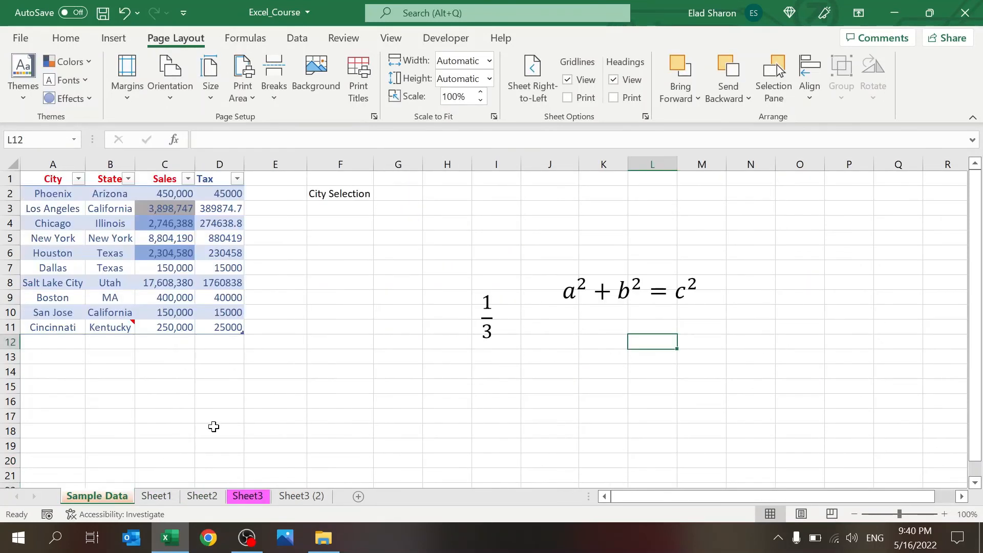
{"action": "left_click", "coordinate": [202, 279]}
{"action": "left_click", "coordinate": [212, 402]}
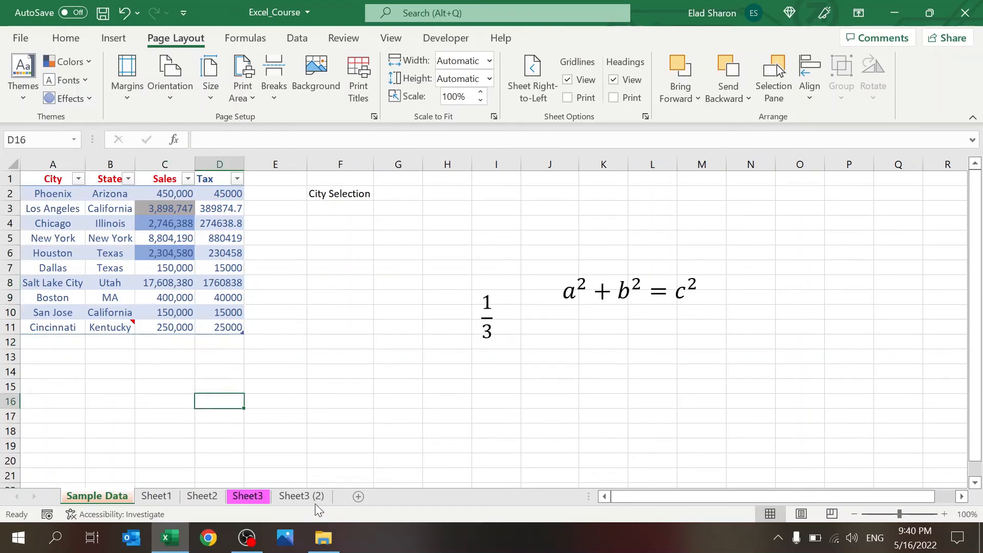
Step: Add a new Sheet6 and copy the Sample Data sales table starting at A1
{"action": "left_click", "coordinate": [361, 499]}
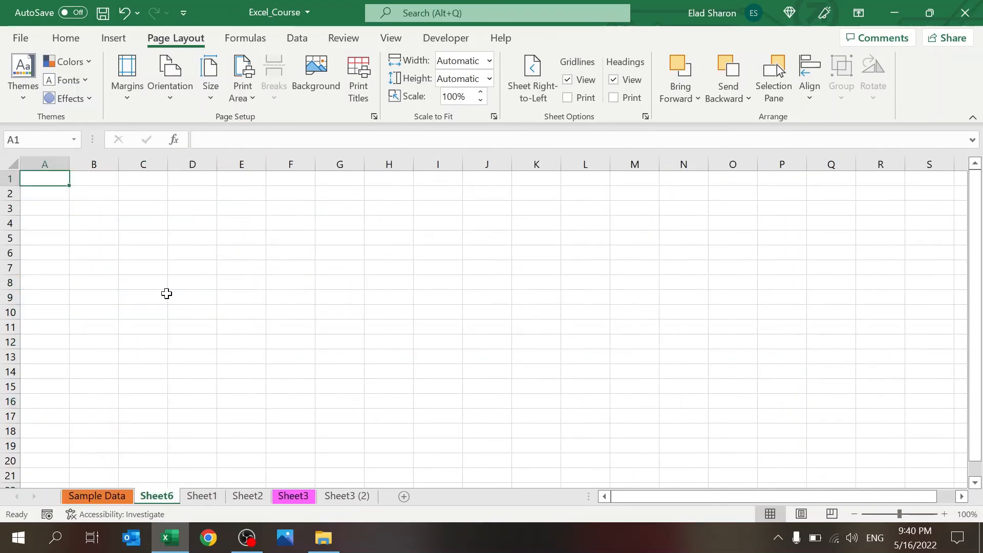
{"action": "left_click", "coordinate": [103, 496]}
{"action": "left_click_drag", "start_coordinate": [48, 178], "coordinate": [212, 326]}
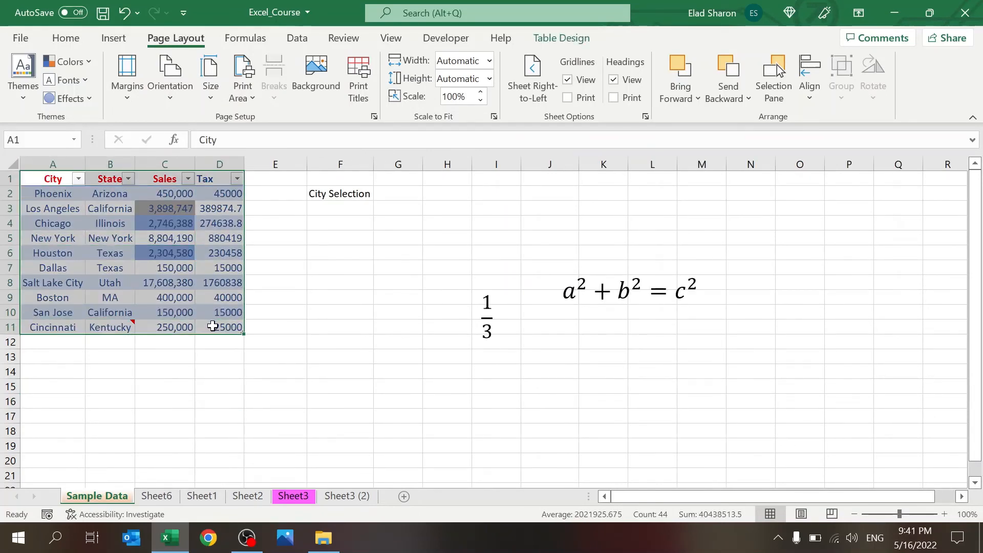
{"action": "key", "text": "ctrl+c"}
Step: Paste the City/State/Sales/Tax table into Sheet6 at A1 and widen columns A–D to fit
{"action": "key", "text": "ctrl+Page_Down"}
{"action": "key", "text": "ctrl+Page_Down"}
{"action": "key", "text": "ctrl+Page_Down"}
{"action": "key", "text": "ctrl+Page_Down"}
{"action": "key", "text": "ctrl+Page_Down"}
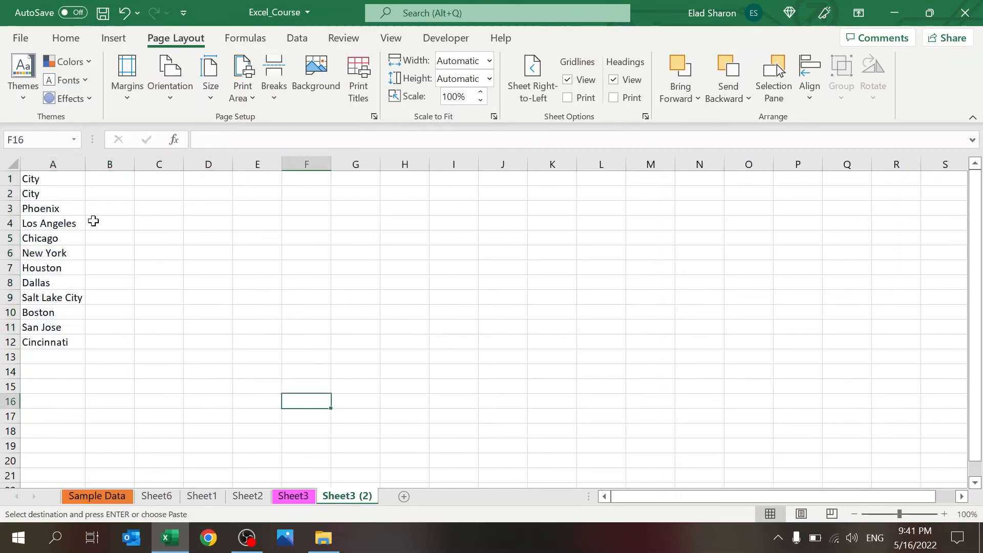
{"action": "left_click", "coordinate": [303, 498]}
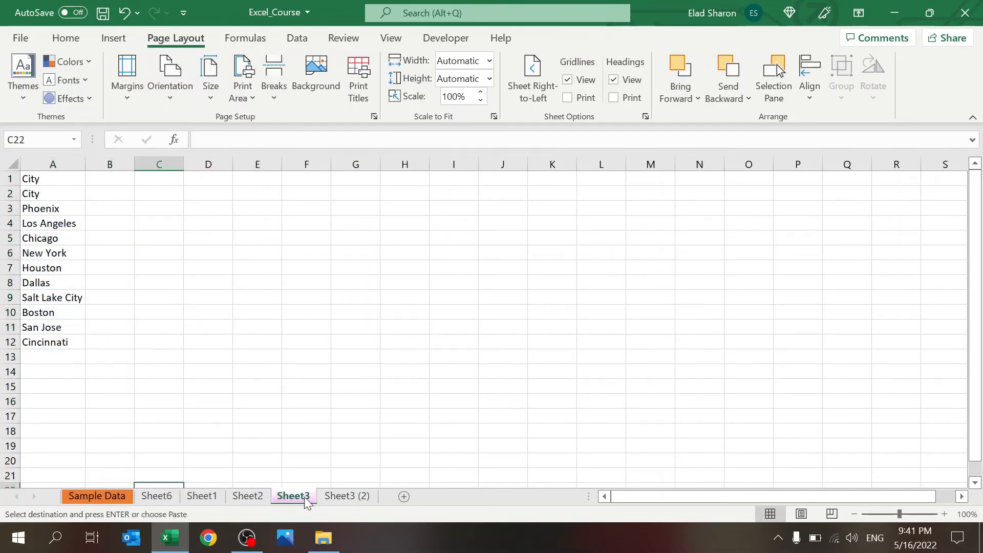
{"action": "left_click", "coordinate": [194, 486]}
{"action": "left_click", "coordinate": [158, 497]}
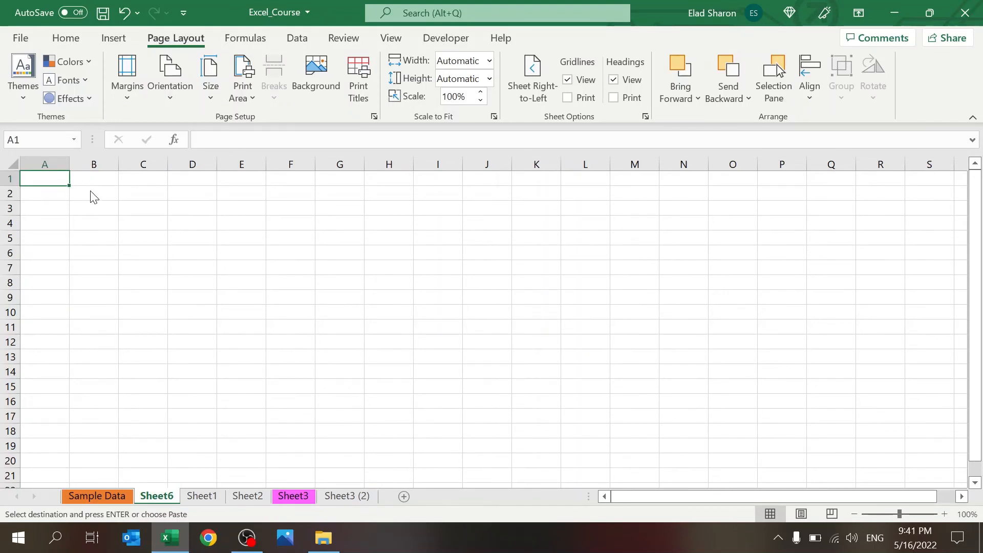
{"action": "key", "text": "ctrl+v"}
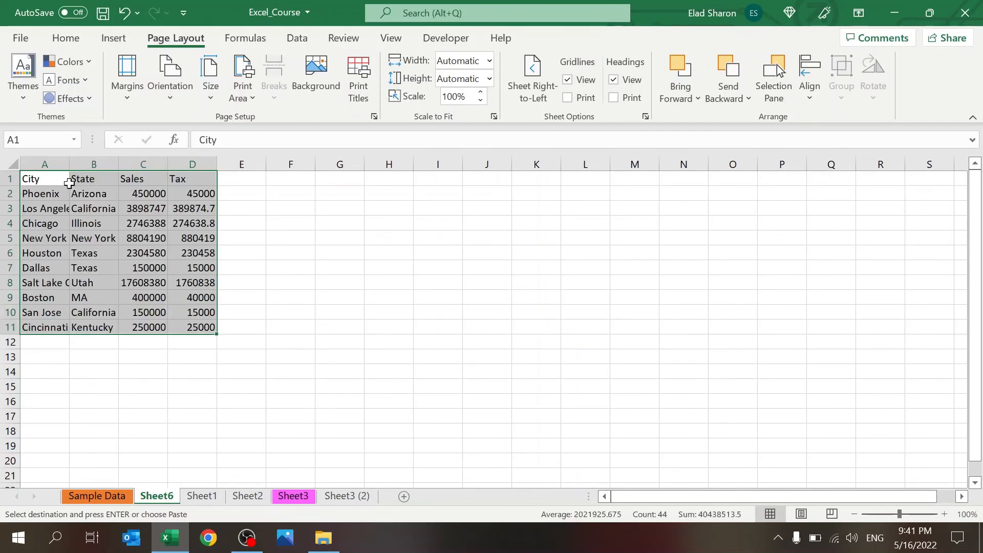
{"action": "left_click_drag", "start_coordinate": [70, 165], "coordinate": [239, 163]}
{"action": "left_click", "coordinate": [286, 266]}
Step: Enter a 75%-of-C2 formula in C3 and fill it down to C11
{"action": "left_click", "coordinate": [207, 208]}
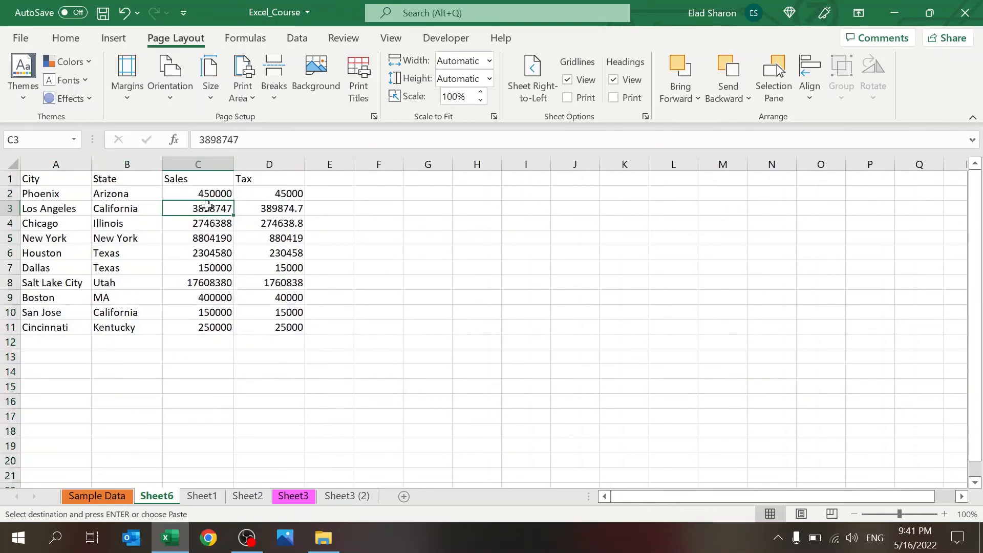
{"action": "key", "text": "Escape"}
{"action": "type", "text": "="}
{"action": "key", "text": "Up"}
{"action": "type", "text": "+"}
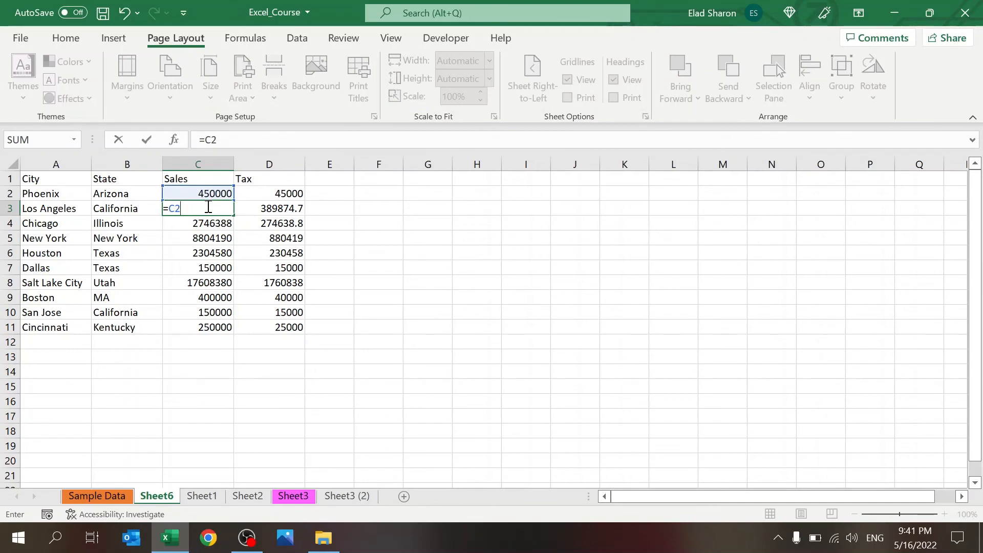
{"action": "type", "text": "75%"}
{"action": "key", "text": "Return"}
{"action": "left_click", "coordinate": [207, 208]}
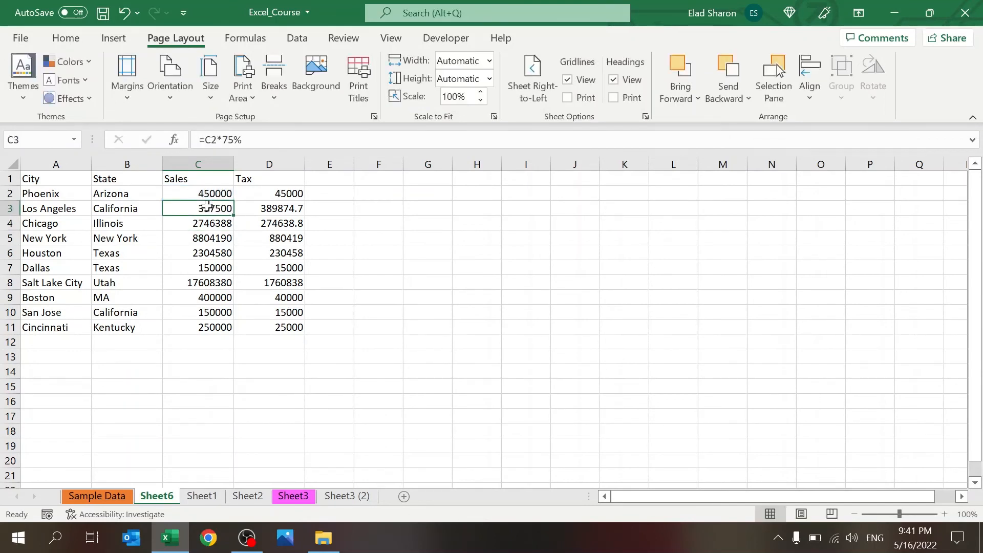
{"action": "double_click", "coordinate": [236, 219]}
{"action": "left_click", "coordinate": [207, 283]}
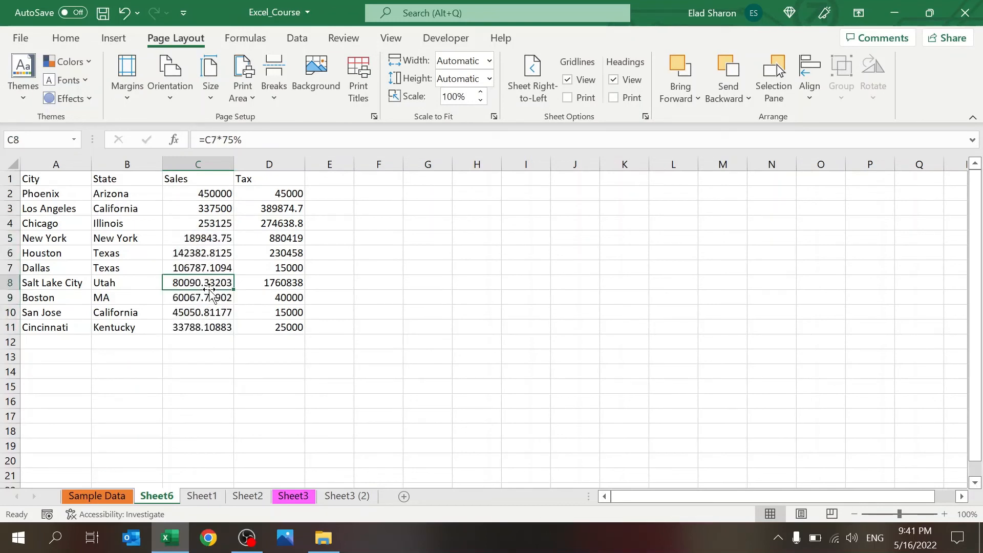
Step: Enter =C2*10% as the Tax formula in D2 and fill it down to D11
{"action": "left_click", "coordinate": [286, 183]}
{"action": "key", "text": "Down"}
{"action": "key", "text": "Up"}
{"action": "type", "text": "="}
{"action": "key", "text": "Left"}
{"action": "key", "text": "Escape"}
{"action": "key", "text": "Down"}
{"action": "type", "text": "="}
{"action": "key", "text": "Left"}
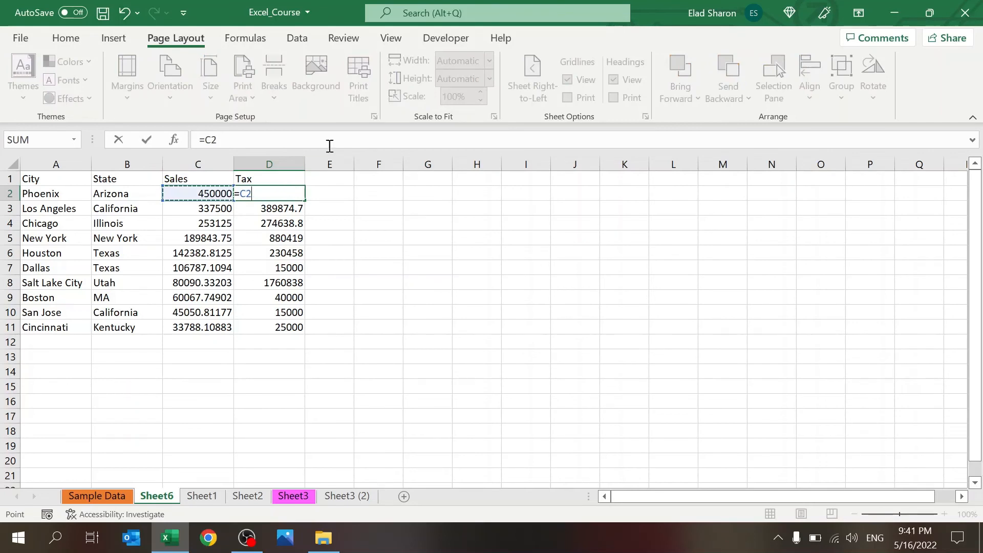
{"action": "type", "text": "*10%"}
{"action": "key", "text": "ctrl+Return"}
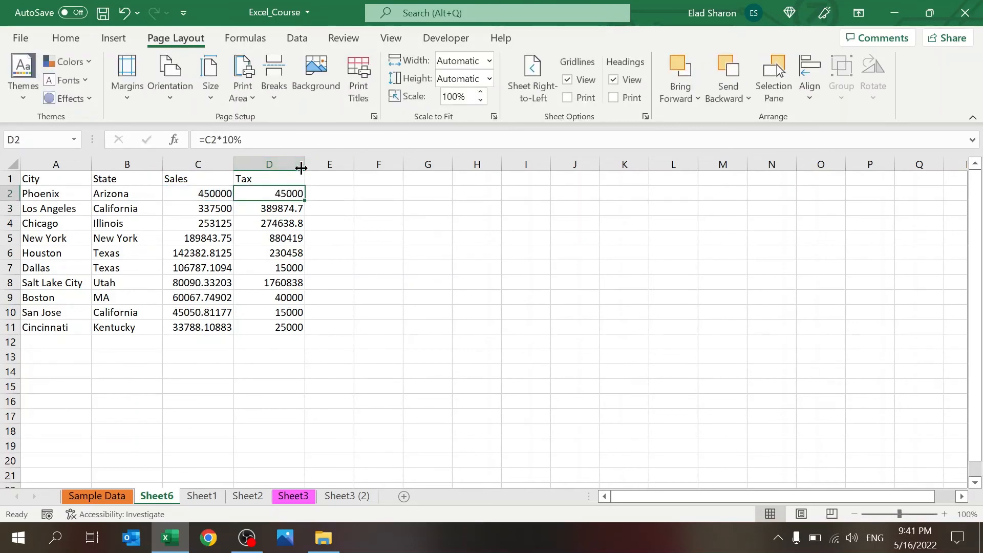
{"action": "double_click", "coordinate": [306, 201]}
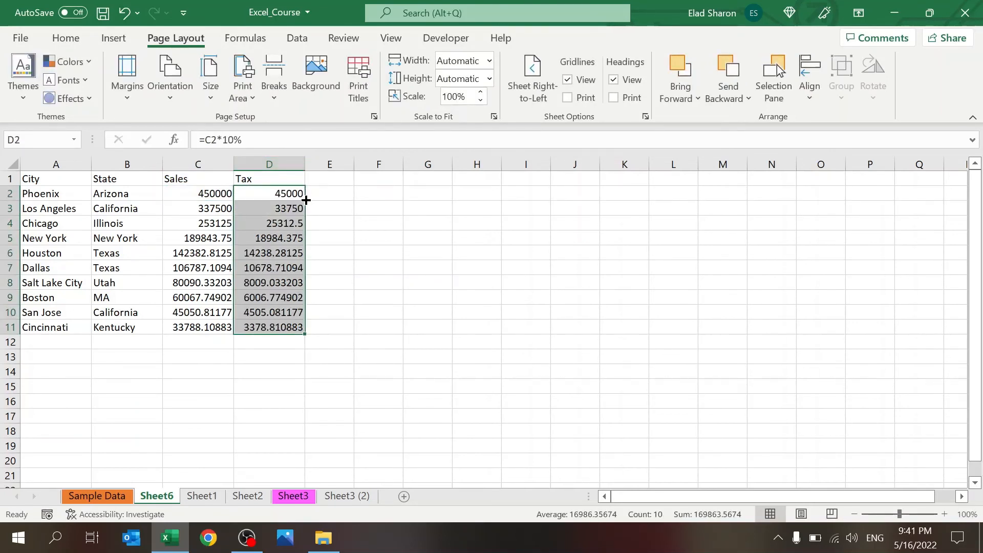
Step: Review the Sales and Tax figures C2:D11, then reselect Phoenix's Tax cell D2
{"action": "left_click_drag", "start_coordinate": [219, 194], "coordinate": [249, 327]}
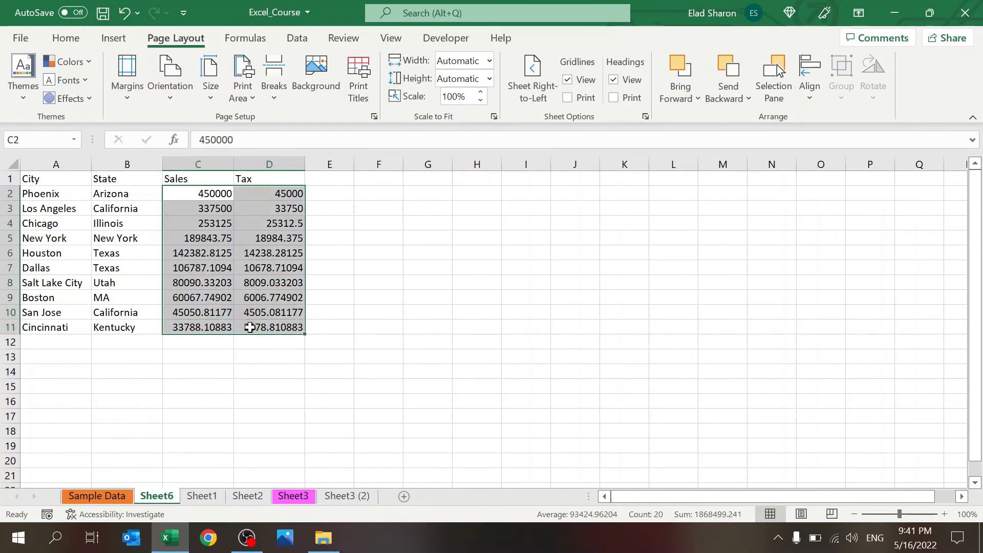
{"action": "left_click", "coordinate": [249, 327]}
{"action": "left_click", "coordinate": [281, 195]}
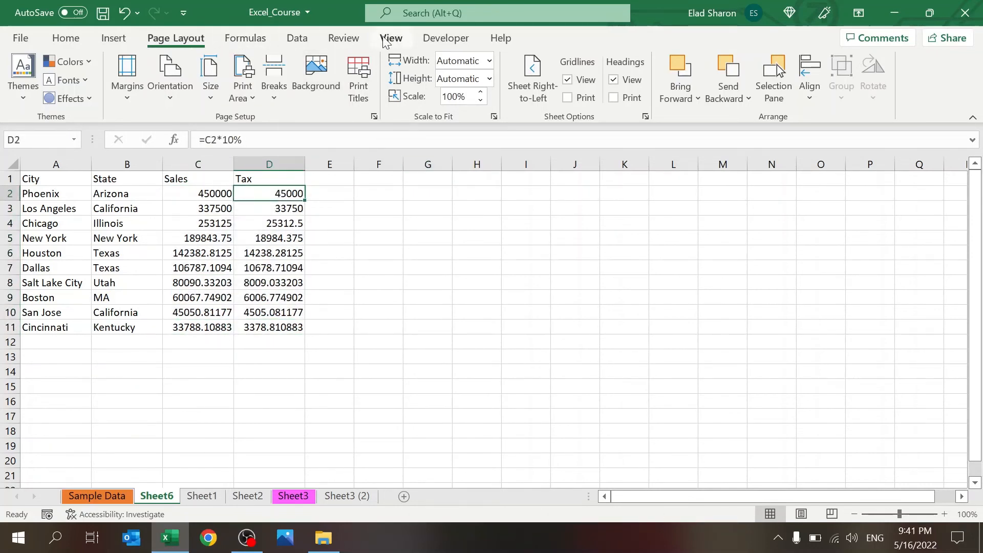
{"action": "left_click", "coordinate": [240, 38]}
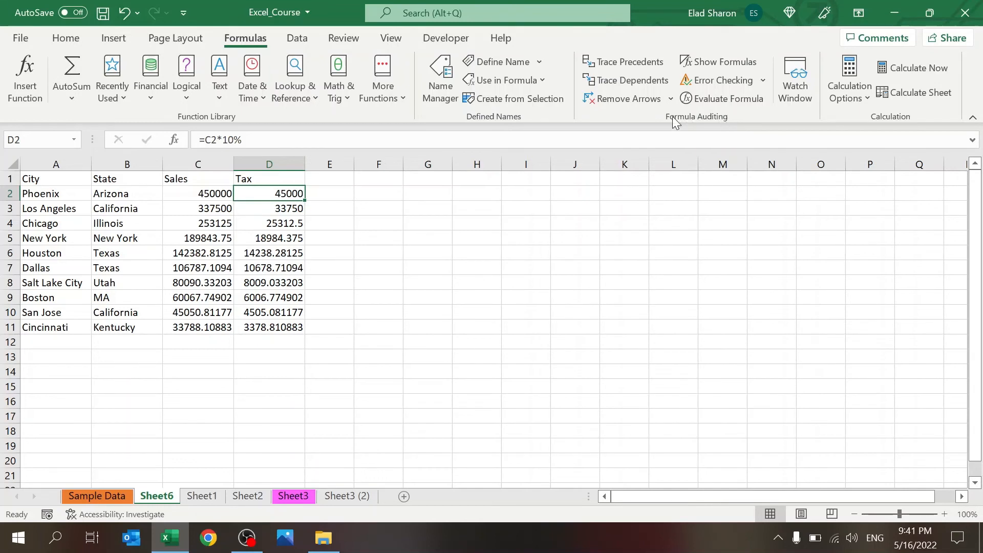
Step: Extend D2's formula to =C2*10%+C3+C10
{"action": "left_click", "coordinate": [612, 60]}
{"action": "left_click", "coordinate": [266, 139]}
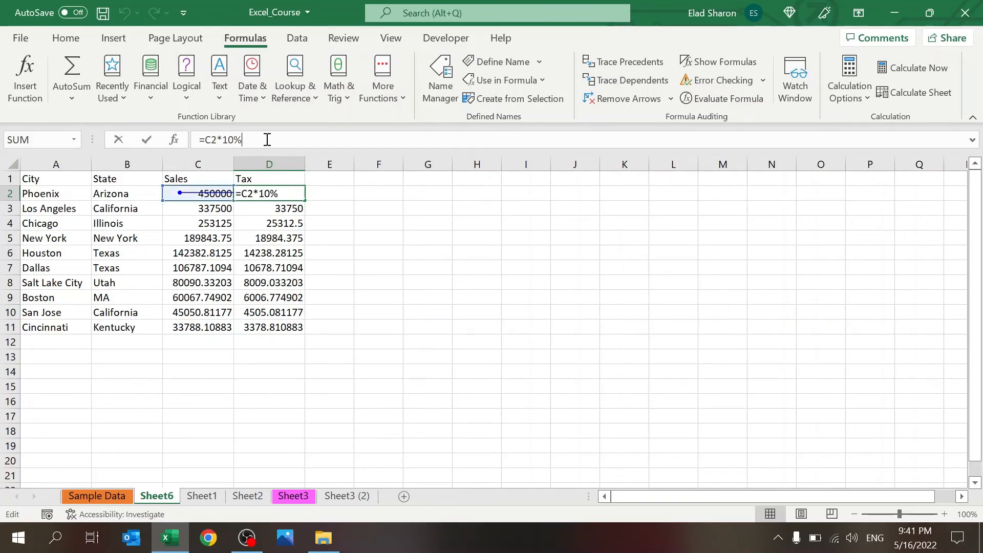
{"action": "type", "text": "+"}
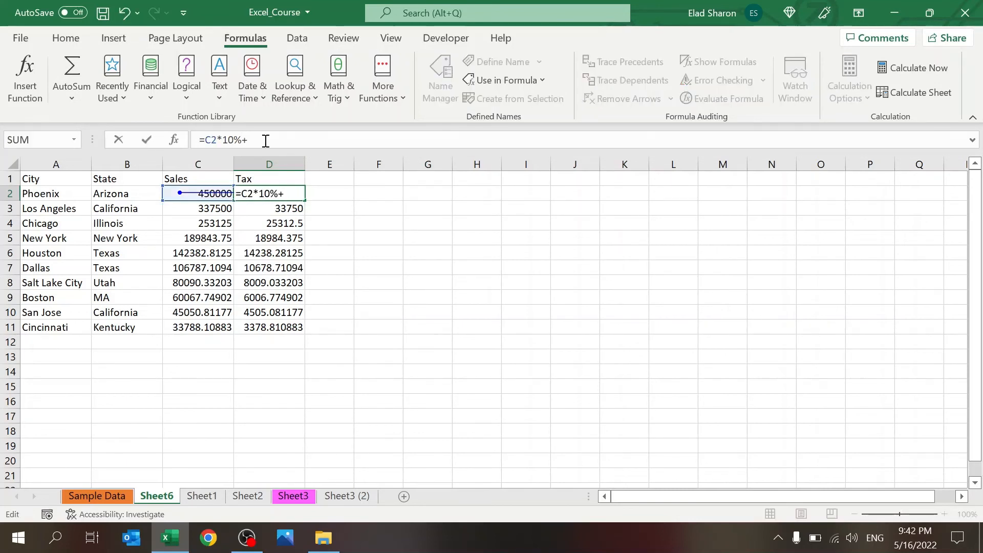
{"action": "left_click", "coordinate": [219, 206]}
{"action": "type", "text": "+"}
{"action": "left_click", "coordinate": [197, 313]}
{"action": "key", "text": "Return"}
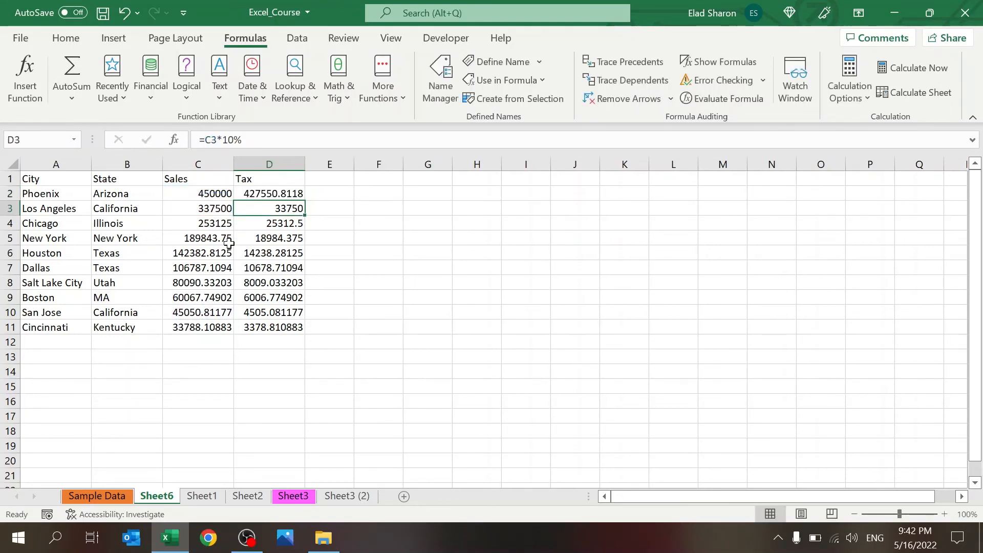
Step: Trace D2's precedents two levels deep, then remove the arrows
{"action": "left_click", "coordinate": [261, 194]}
{"action": "left_click", "coordinate": [641, 58]}
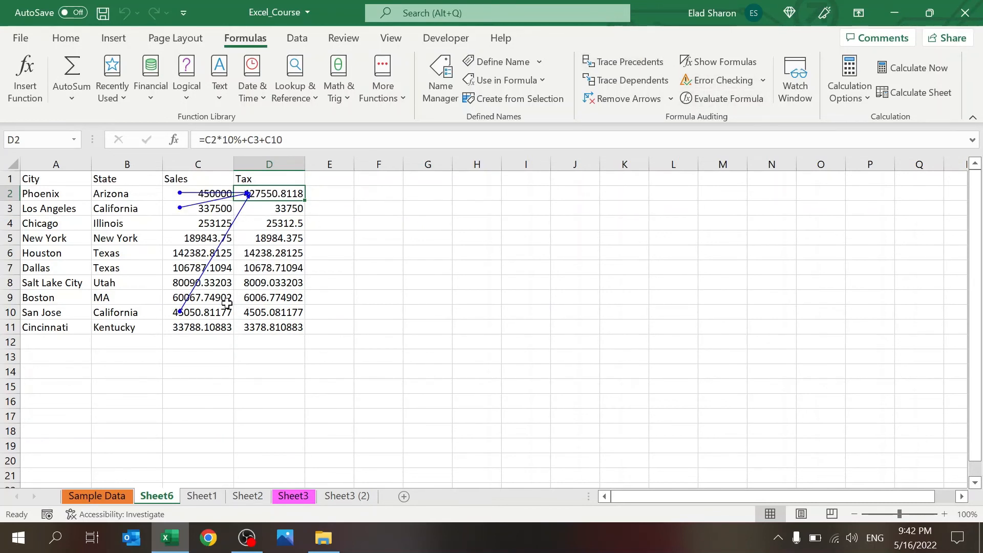
{"action": "left_click", "coordinate": [198, 307]}
{"action": "left_click", "coordinate": [294, 187]}
{"action": "left_click", "coordinate": [292, 194]}
{"action": "left_click", "coordinate": [628, 67]}
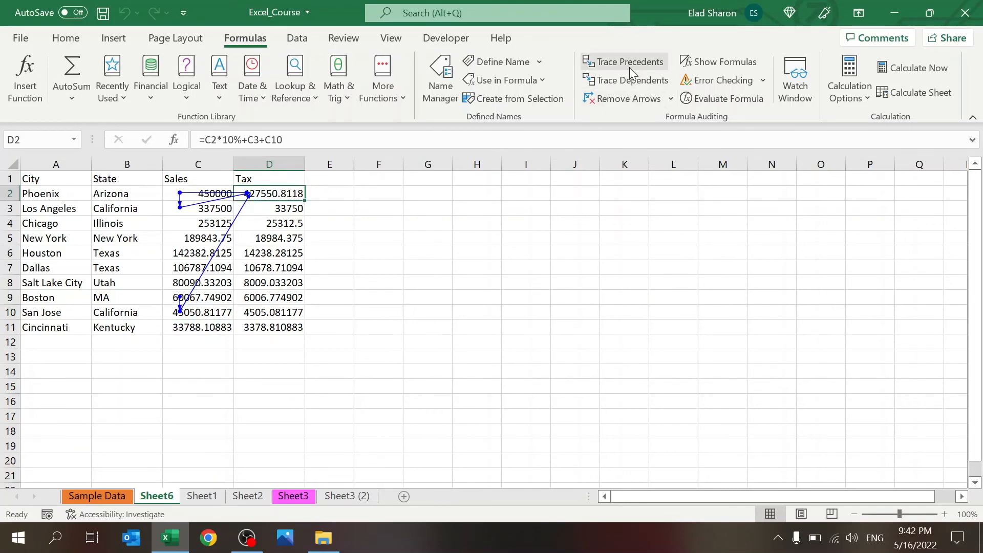
{"action": "left_click", "coordinate": [635, 99]}
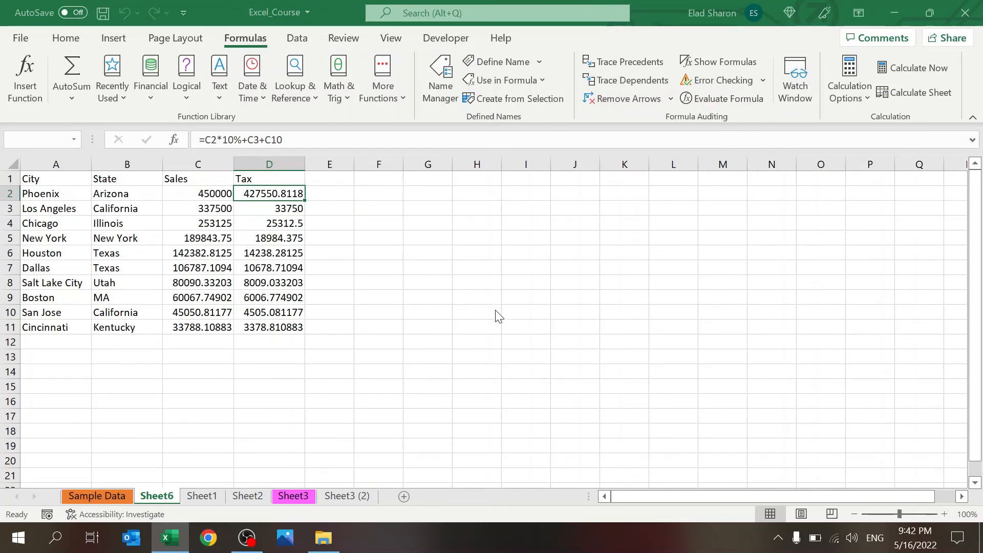
Step: Trace C2's dependents, test clearing C2 and undo it, then remove the arrows
{"action": "left_click", "coordinate": [292, 221]}
{"action": "left_click", "coordinate": [299, 207]}
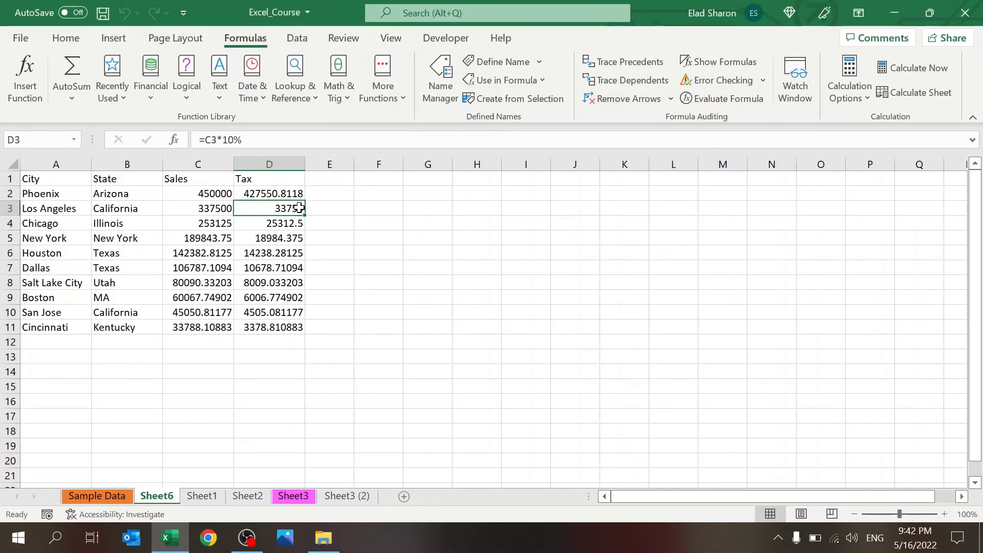
{"action": "left_click", "coordinate": [207, 194]}
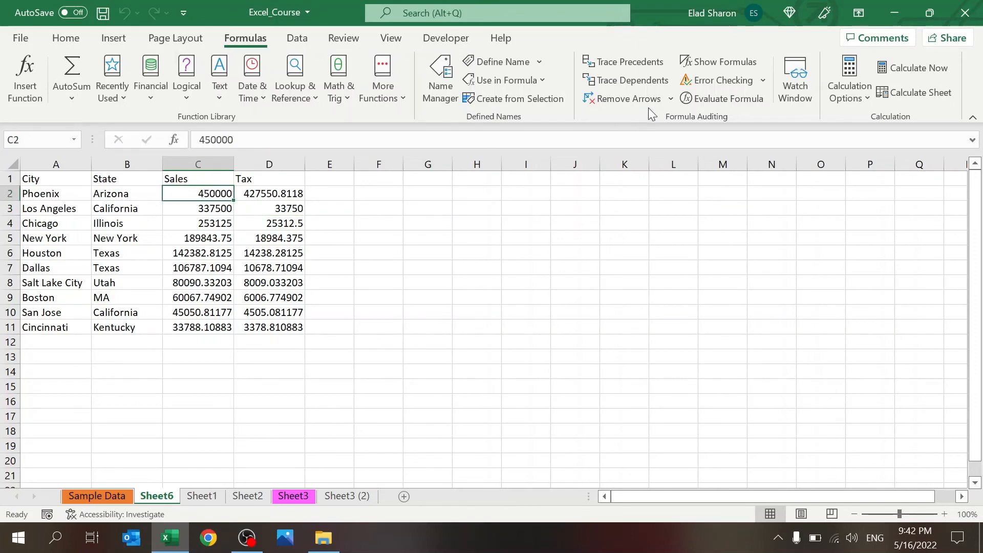
{"action": "left_click", "coordinate": [643, 79]}
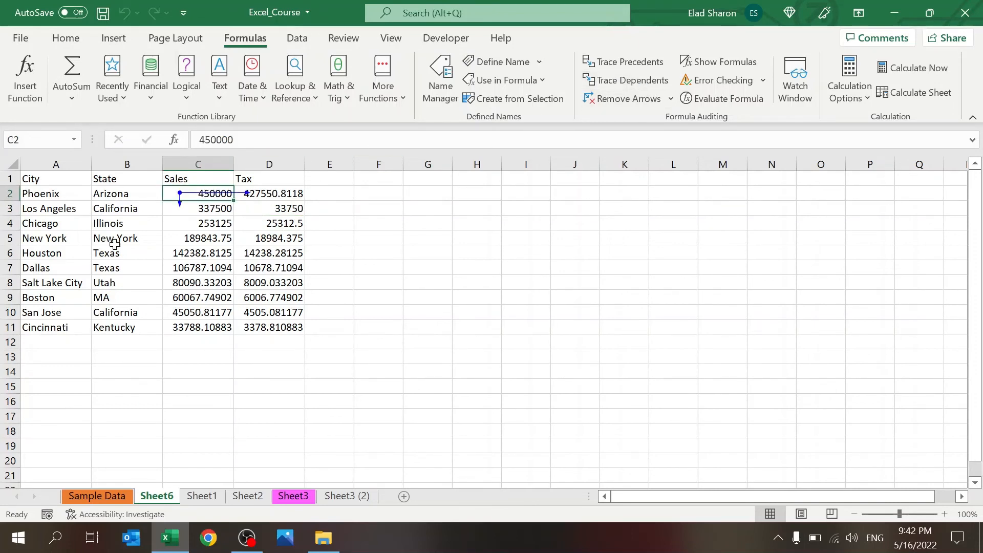
{"action": "left_click", "coordinate": [206, 209]}
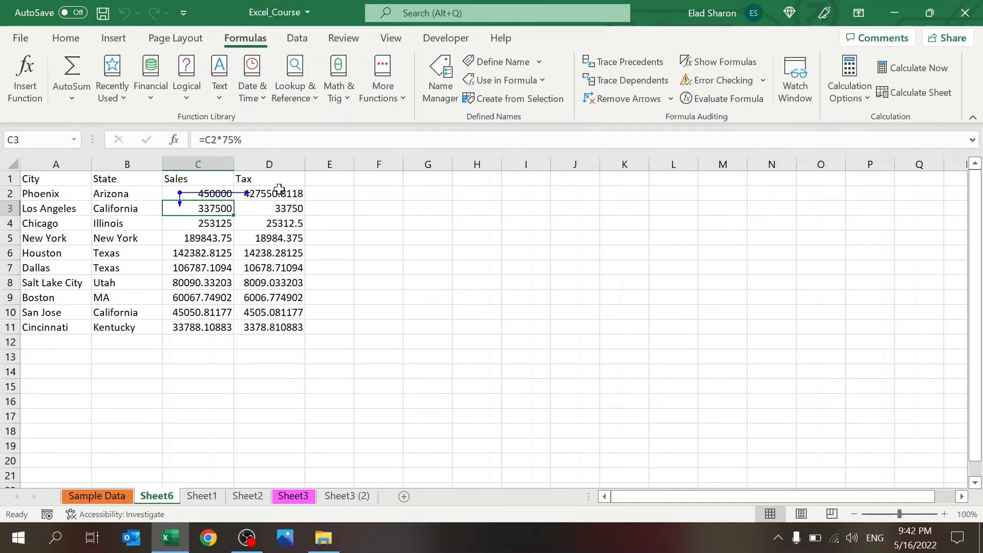
{"action": "left_click", "coordinate": [211, 196]}
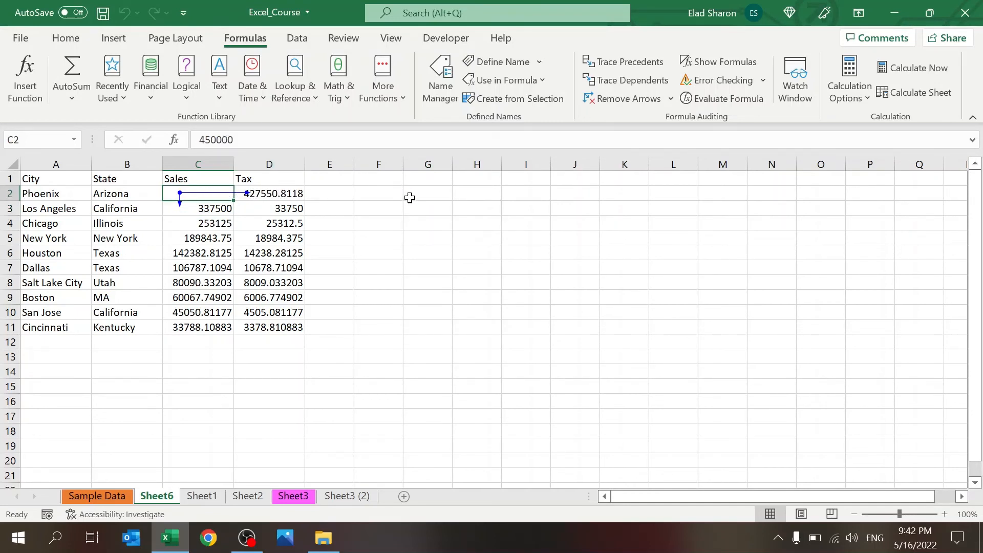
{"action": "key", "text": "Delete"}
{"action": "key", "text": "ctrl+z"}
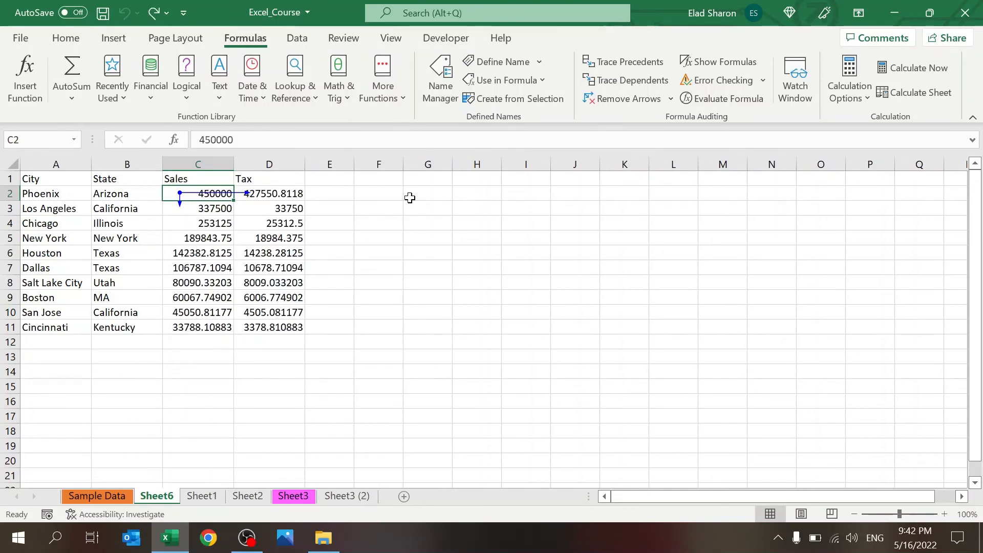
{"action": "left_click", "coordinate": [637, 99]}
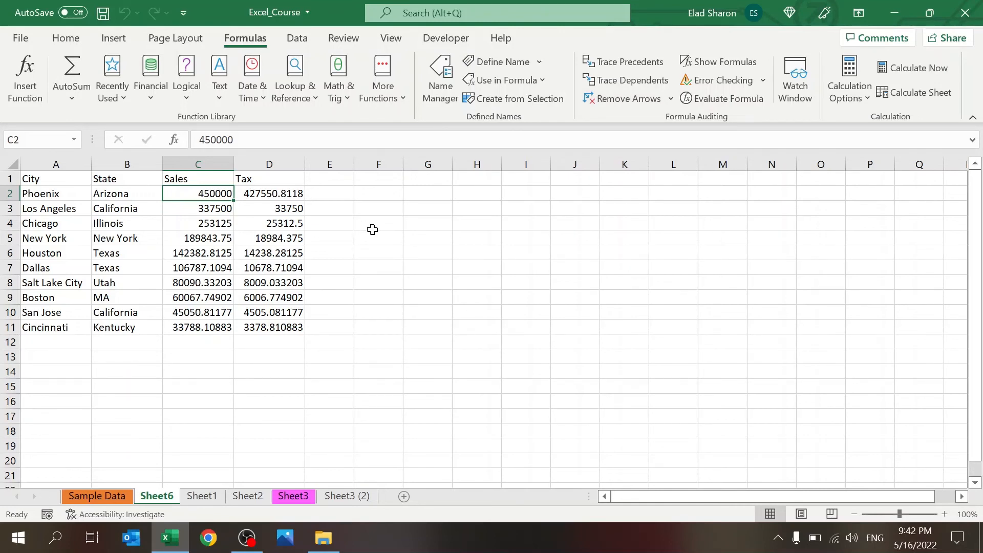
{"action": "left_click", "coordinate": [335, 206]}
{"action": "left_click", "coordinate": [333, 195]}
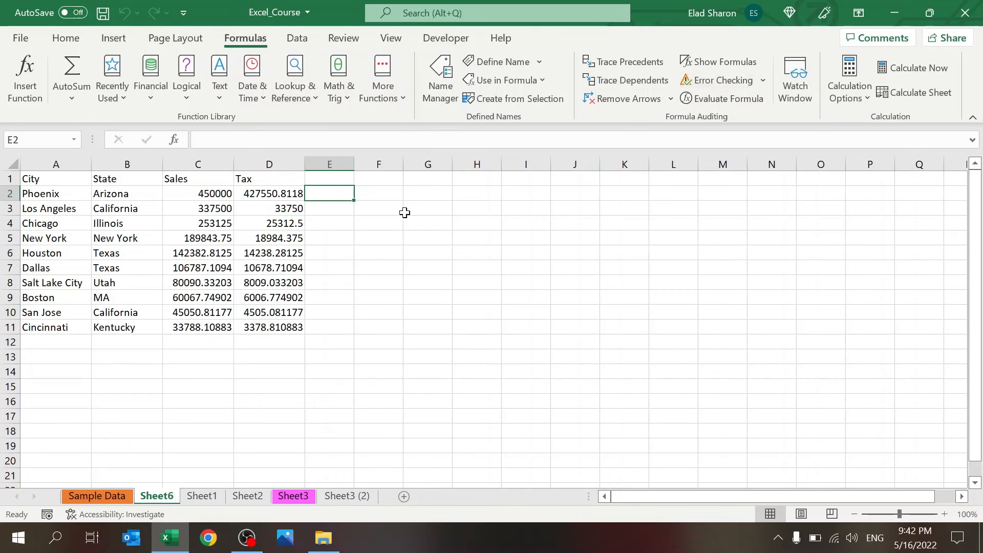
Step: Enter the self-referencing formula =SUM(C2:E2) in E2
{"action": "type", "text": "="}
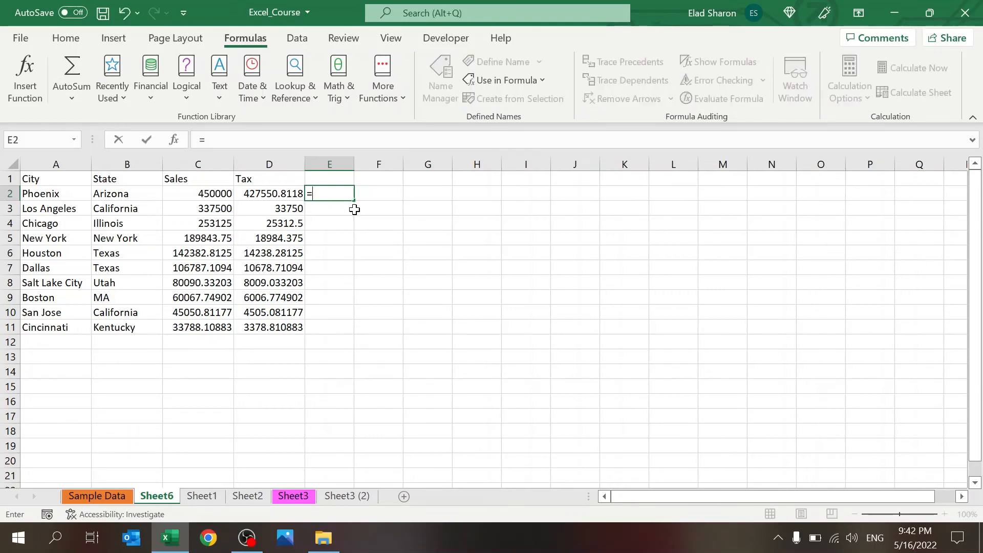
{"action": "type", "text": "sum("}
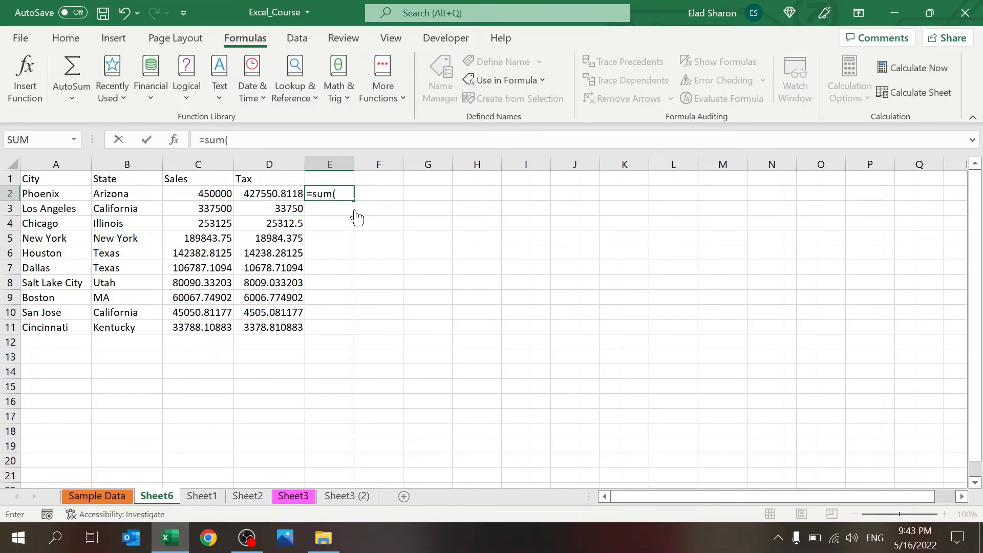
{"action": "left_click_drag", "start_coordinate": [212, 193], "coordinate": [332, 194]}
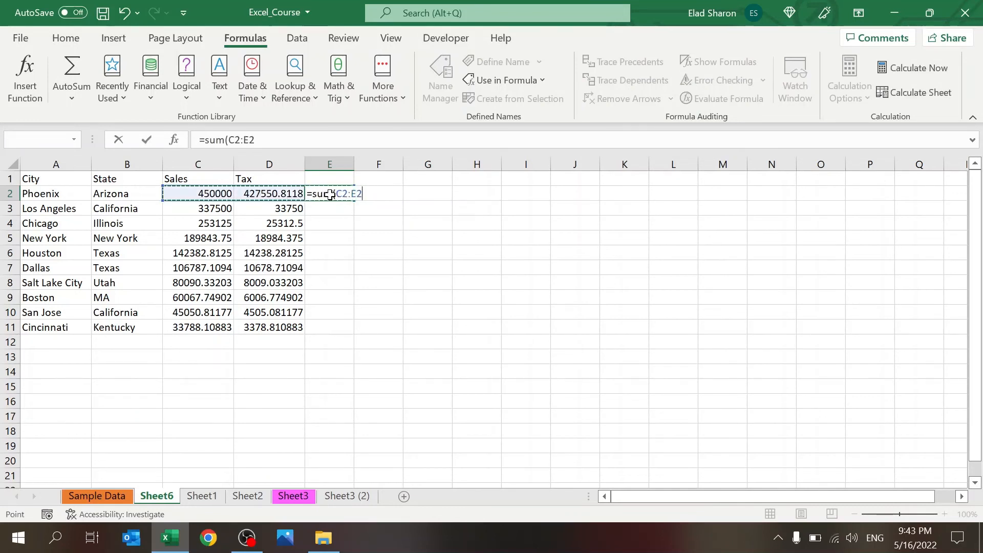
{"action": "type", "text": ")"}
{"action": "key", "text": "Return"}
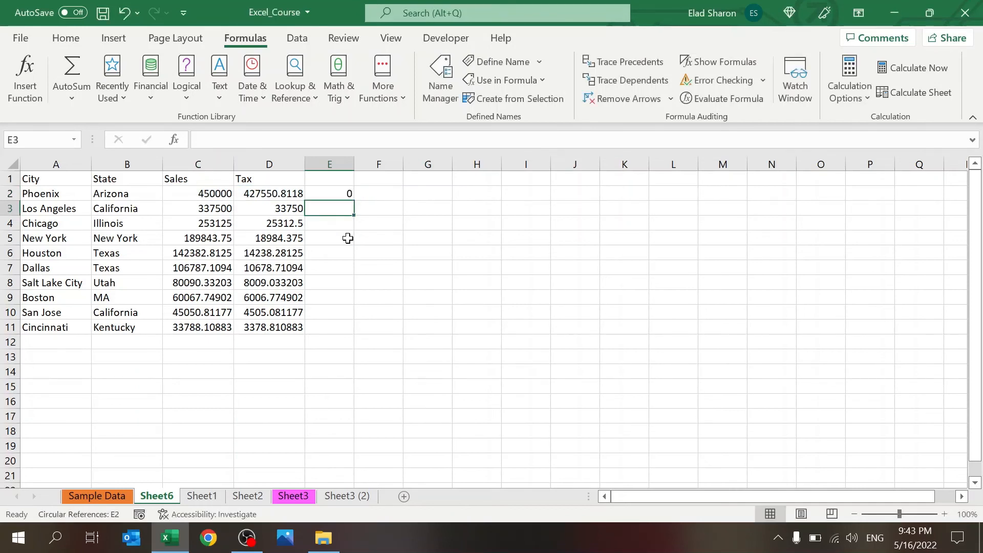
{"action": "left_click", "coordinate": [331, 194]}
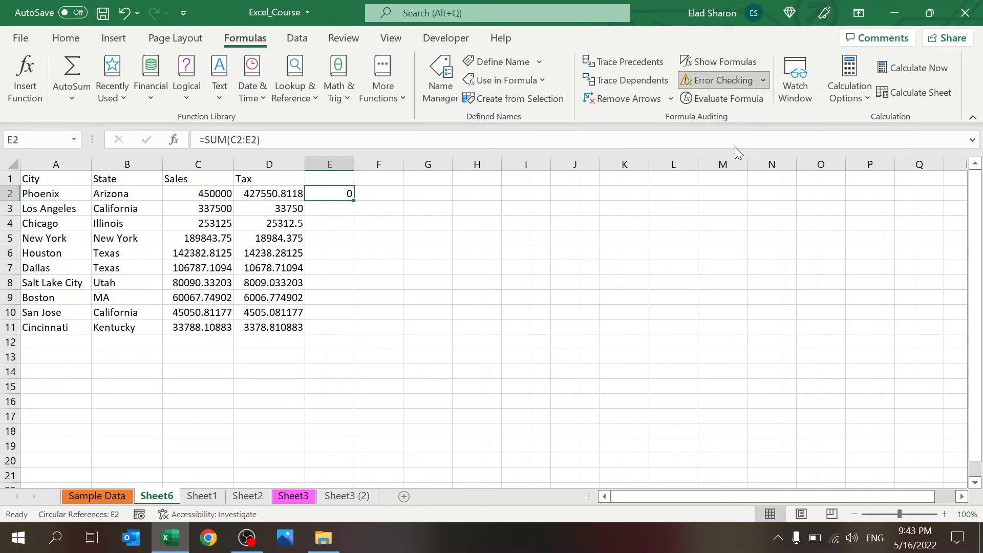
Step: Locate the circular reference in E2 with Error Checking > Circular References
{"action": "scroll", "coordinate": [467, 318], "scroll_direction": "right", "scroll_amount": 6}
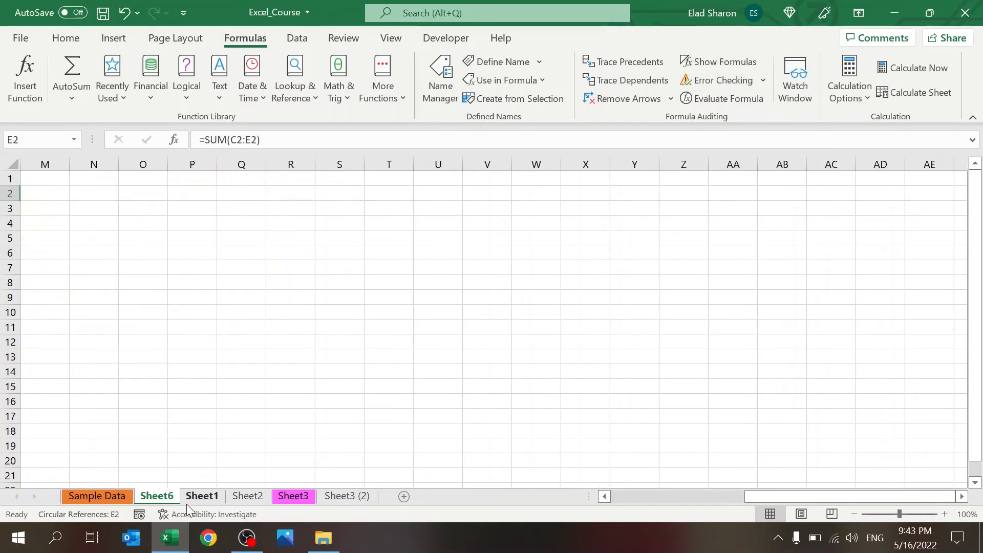
{"action": "left_click", "coordinate": [197, 497]}
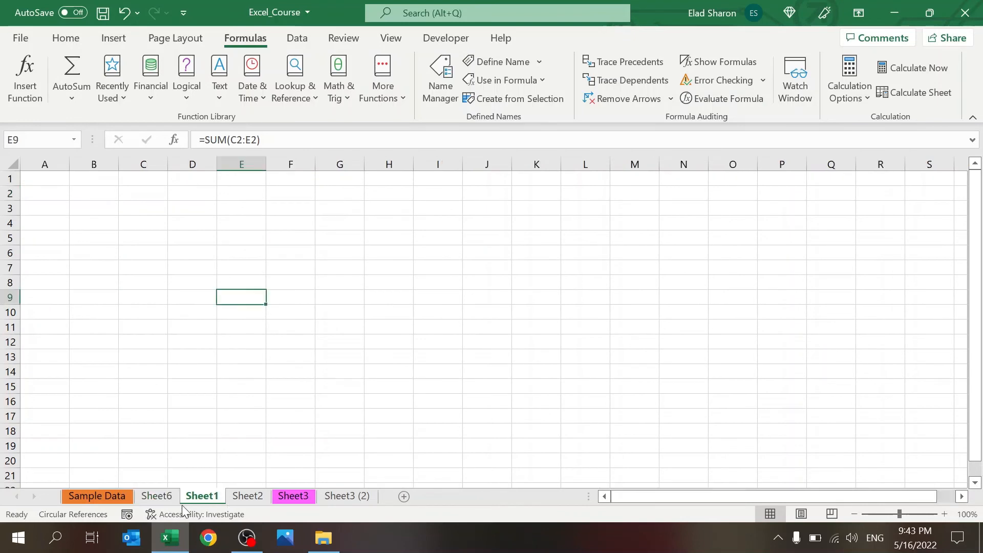
{"action": "left_click", "coordinate": [766, 86]}
{"action": "left_click", "coordinate": [861, 146]}
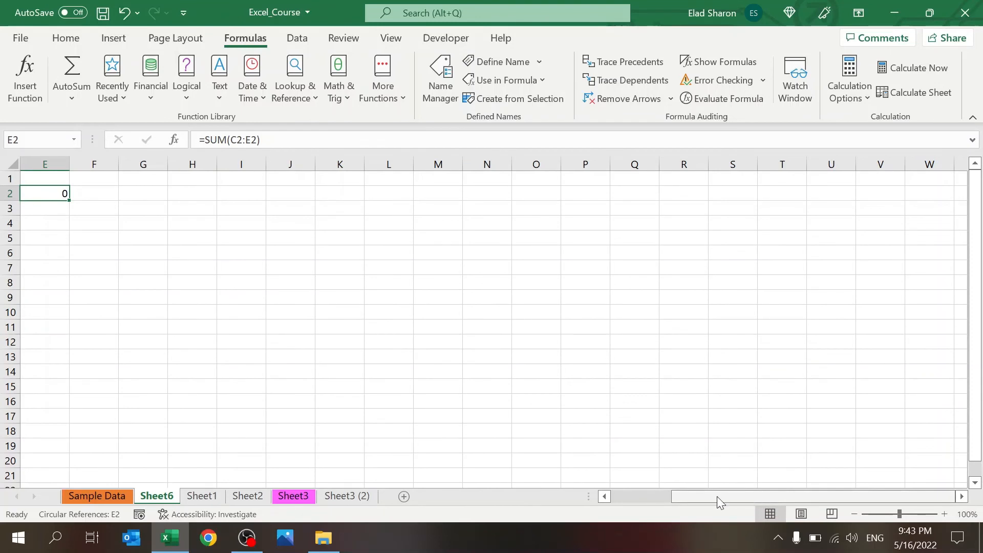
{"action": "left_click_drag", "start_coordinate": [757, 496], "coordinate": [519, 493]}
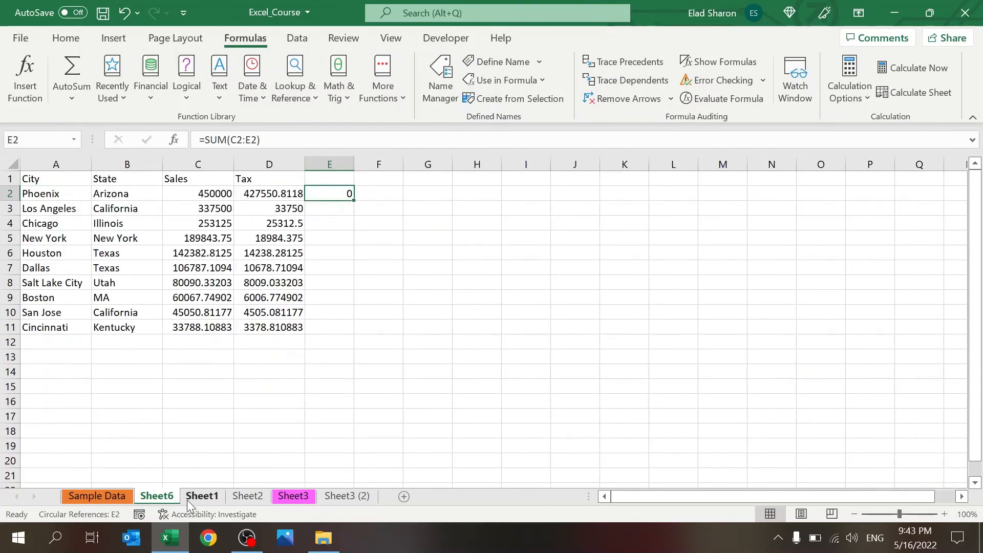
{"action": "left_click", "coordinate": [763, 81]}
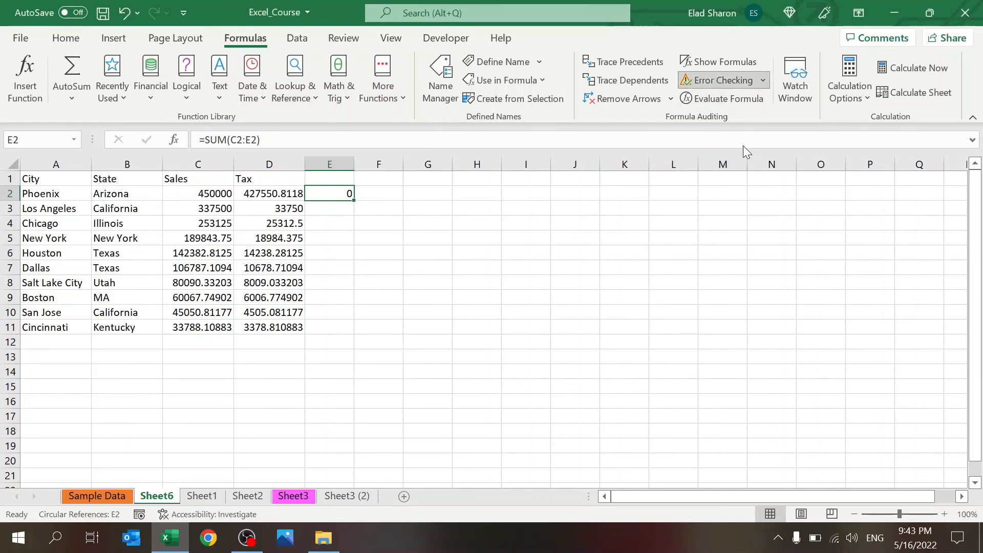
{"action": "left_click", "coordinate": [362, 205]}
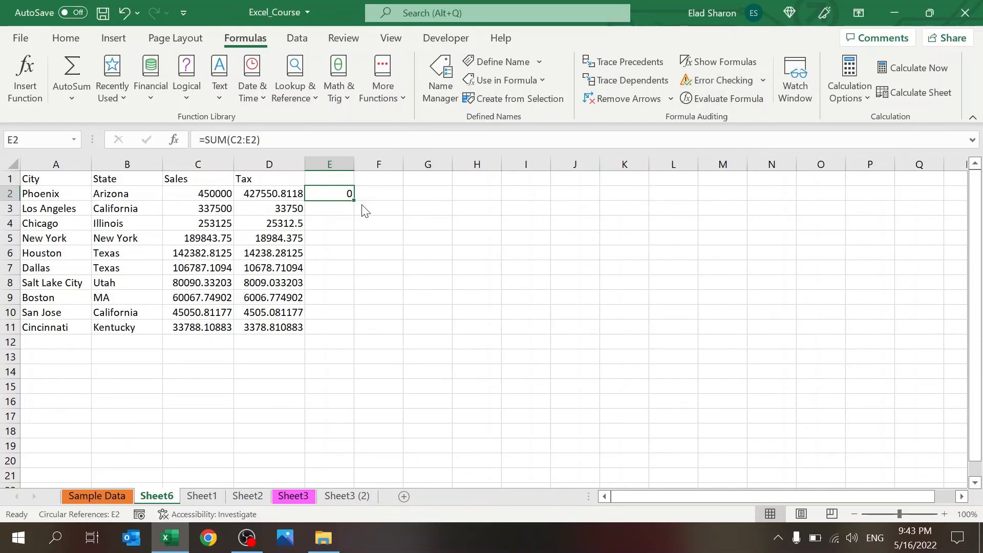
Step: Delete the SUM formula in E2 and confirm no circular references remain
{"action": "key", "text": "Delete"}
{"action": "key", "text": "Down"}
{"action": "key", "text": "Up"}
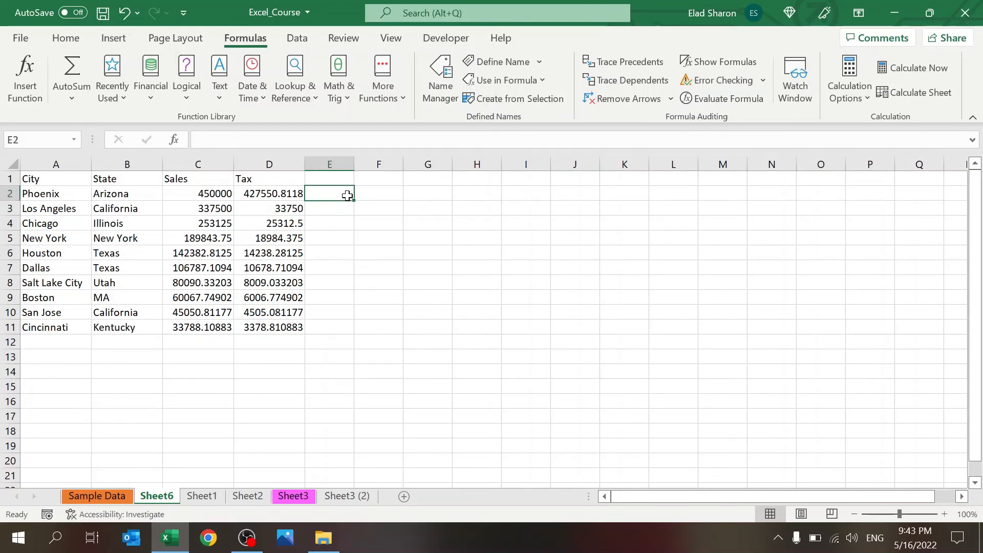
{"action": "left_click", "coordinate": [763, 78]}
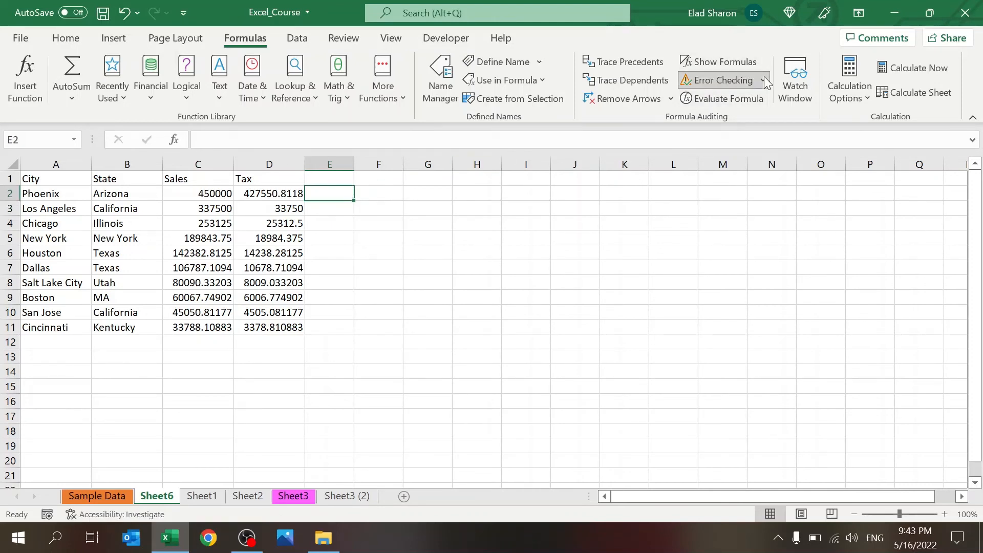
{"action": "left_click", "coordinate": [468, 266]}
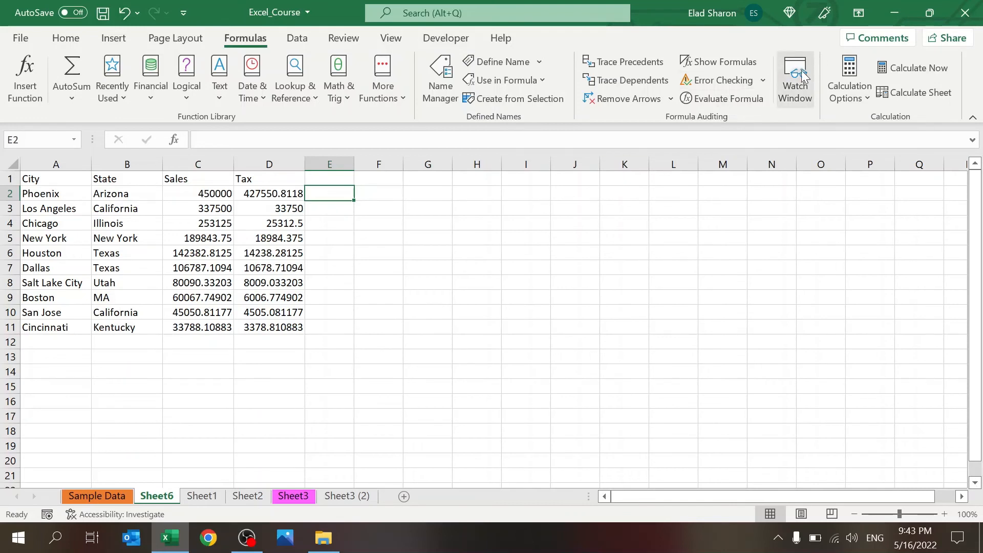
Step: Open the Watch Window, cancel an Add Watch on E2, and enlarge the window
{"action": "left_click", "coordinate": [784, 96]}
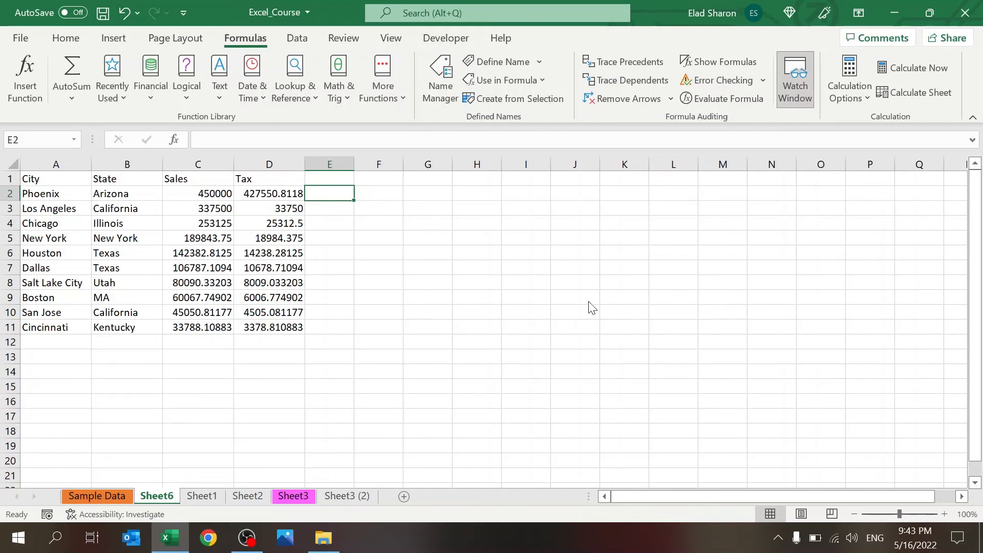
{"action": "left_click", "coordinate": [587, 275]}
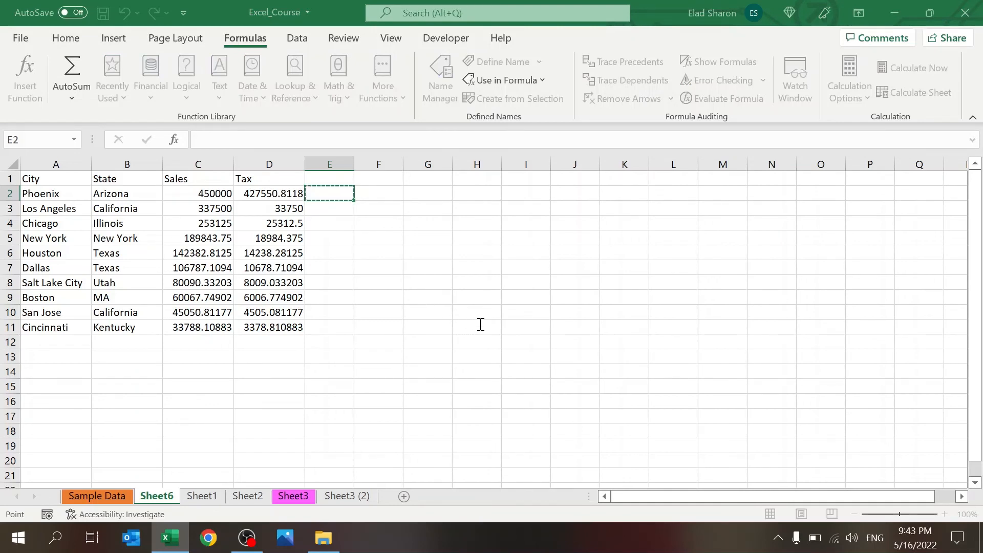
{"action": "key", "text": "BackSpace"}
{"action": "key", "text": "Escape"}
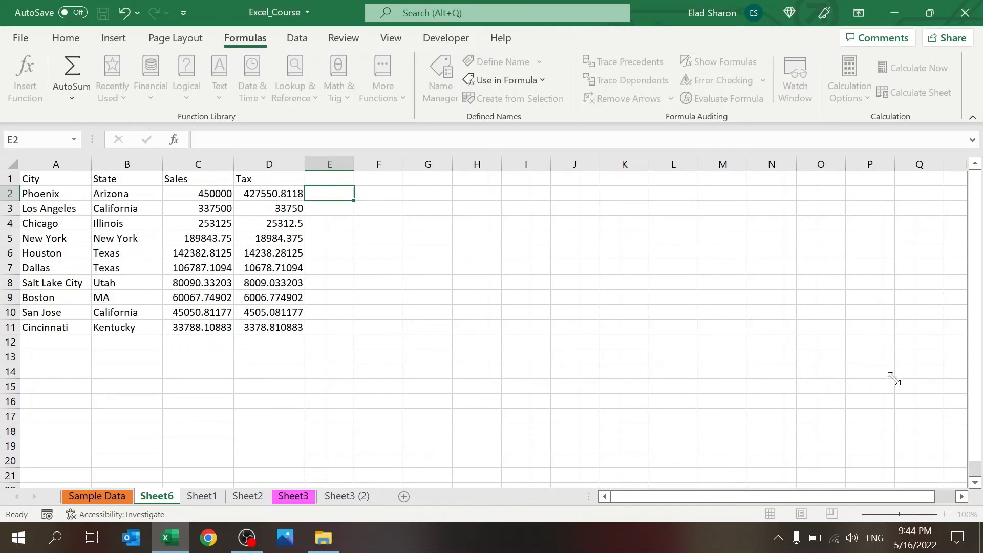
{"action": "left_click_drag", "start_coordinate": [920, 467], "coordinate": [927, 487]}
Step: Link Sample Data's C10 to Sheet6's C2 with a cross-sheet formula
{"action": "left_click", "coordinate": [119, 494]}
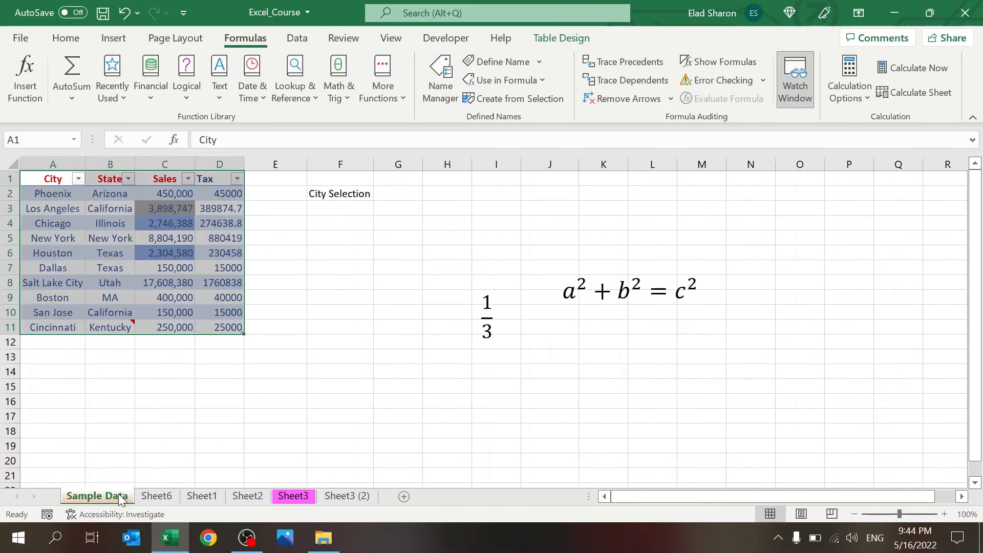
{"action": "left_click", "coordinate": [174, 405]}
{"action": "left_click", "coordinate": [53, 311]}
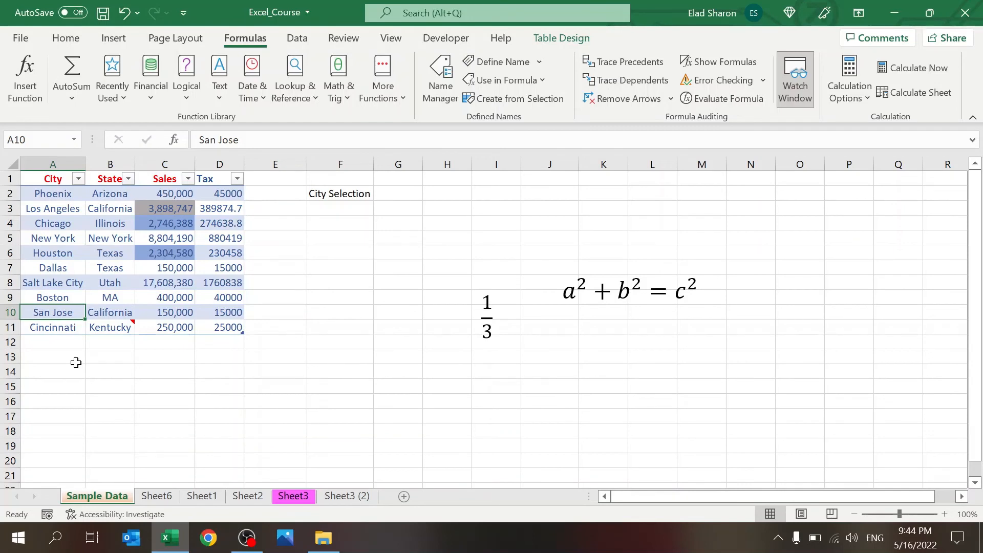
{"action": "key", "text": "Right"}
{"action": "key", "text": "Right"}
{"action": "type", "text": "="}
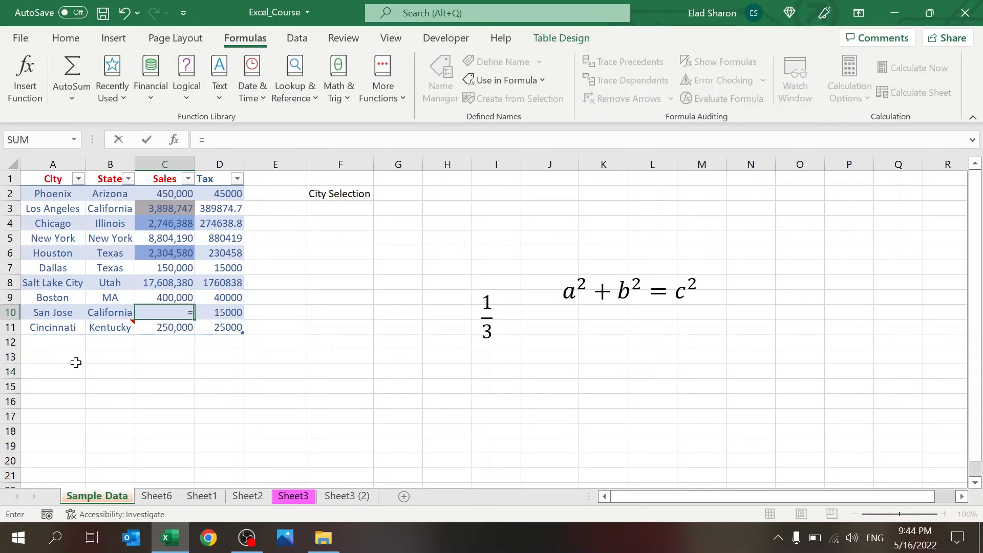
{"action": "left_click", "coordinate": [174, 499]}
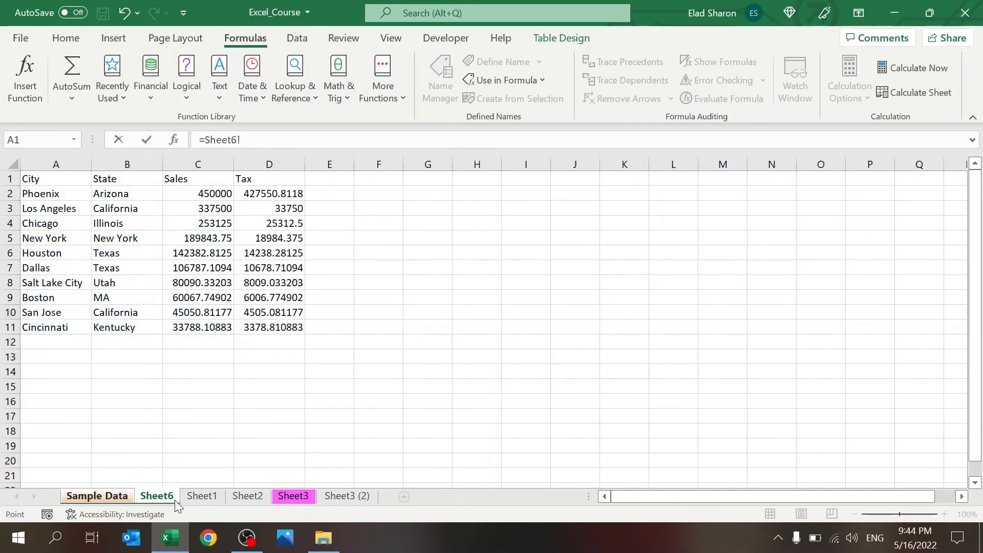
{"action": "left_click", "coordinate": [214, 195]}
{"action": "key", "text": "Return"}
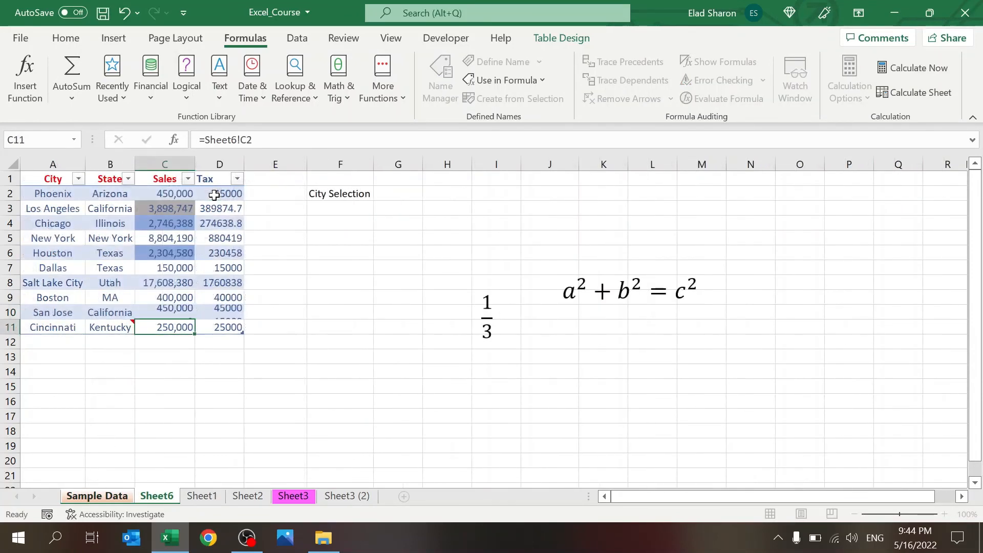
Step: Test the link by setting Sheet6's C2 to 0, then undo to restore 450000
{"action": "left_click", "coordinate": [162, 496]}
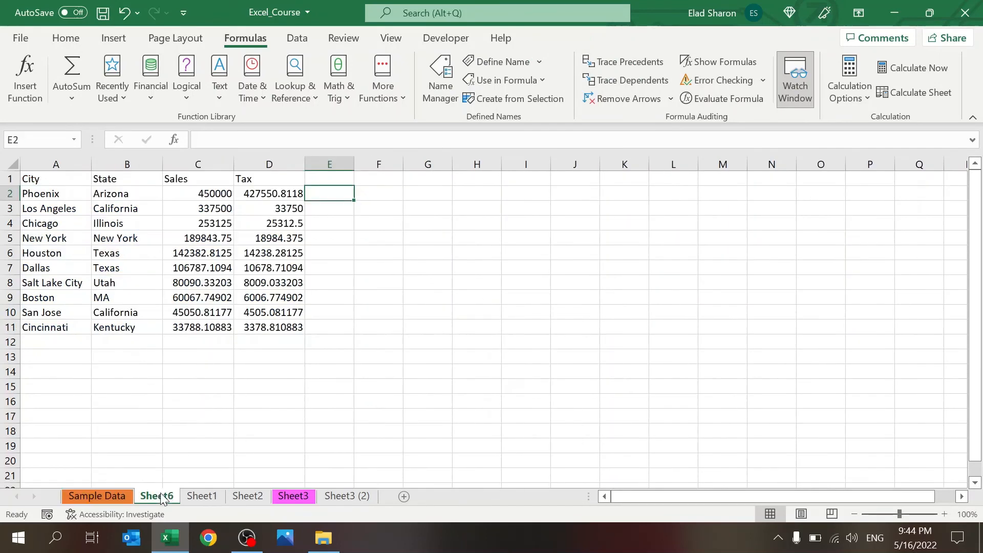
{"action": "left_click", "coordinate": [214, 193]}
{"action": "type", "text": "0"}
{"action": "key", "text": "Return"}
{"action": "key", "text": "Up"}
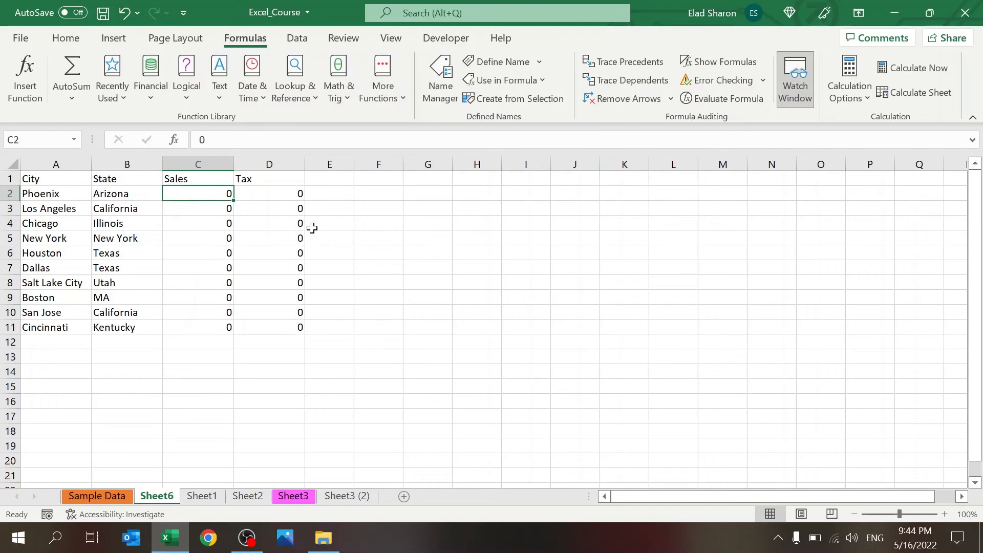
{"action": "key", "text": "ctrl+z"}
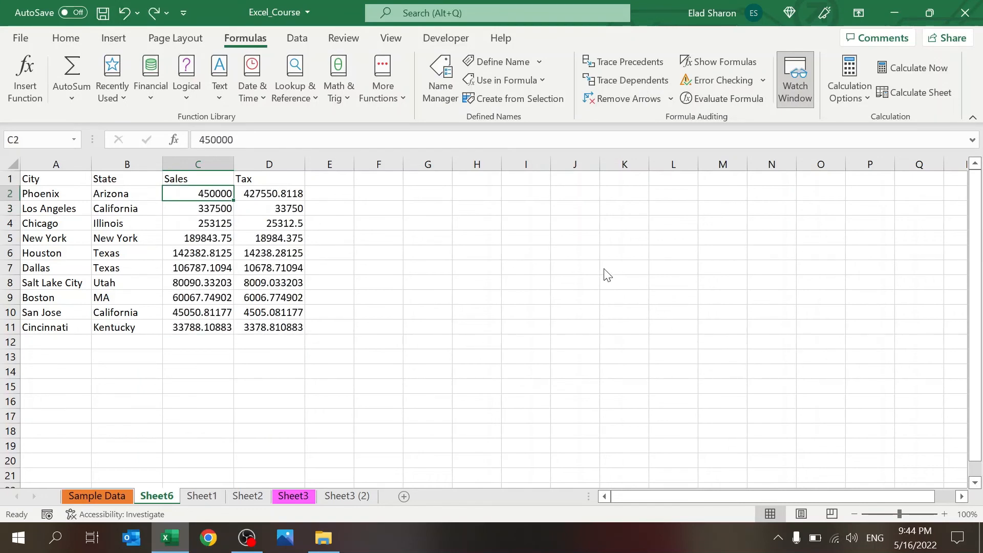
Step: Link Sample Data's A10 to Sheet6's A10 (San Jose)
{"action": "left_click", "coordinate": [110, 492]}
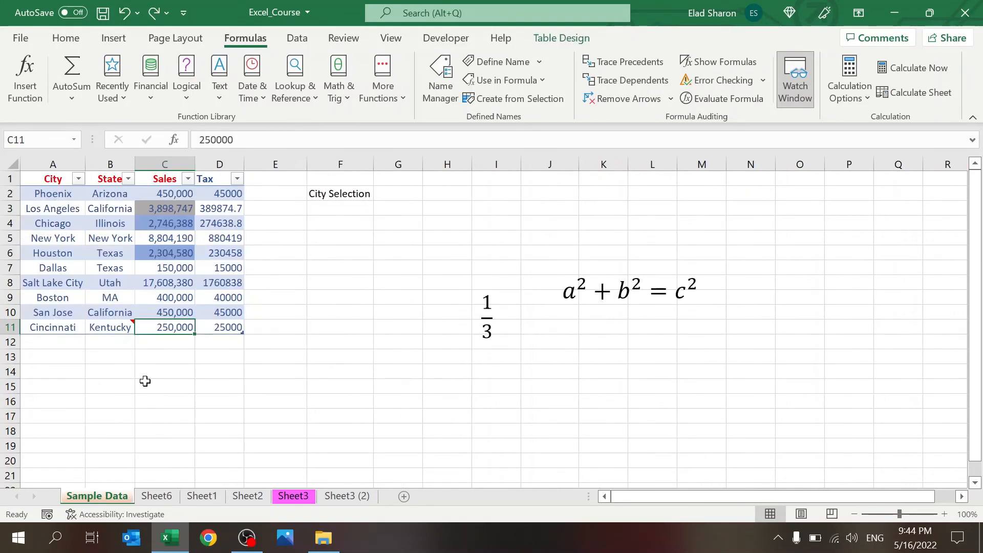
{"action": "left_click", "coordinate": [65, 316]}
{"action": "type", "text": "="}
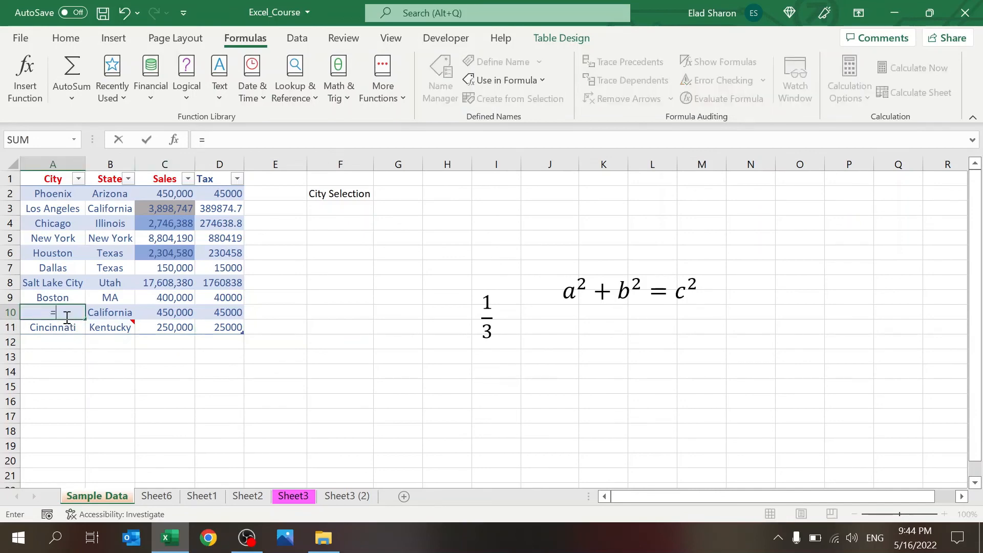
{"action": "left_click", "coordinate": [156, 496]}
{"action": "left_click", "coordinate": [61, 310]}
{"action": "key", "text": "Return"}
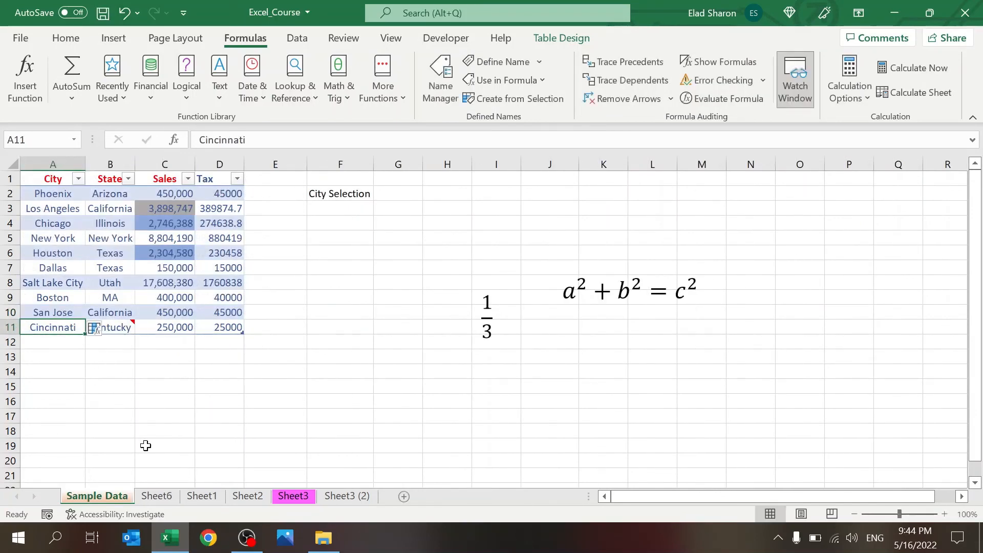
Step: Test the link by clearing San Jose from Sheet6's A10, then undo it
{"action": "left_click", "coordinate": [156, 495]}
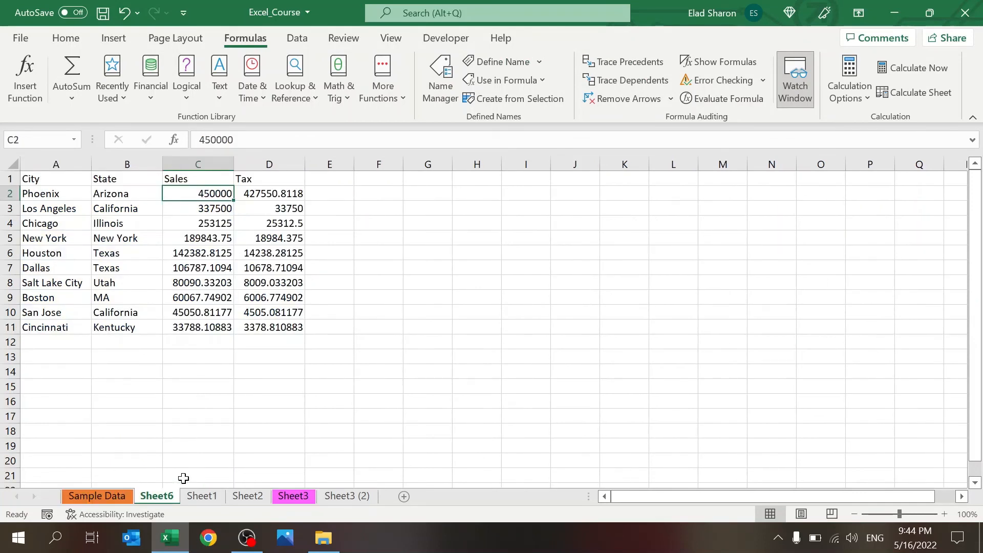
{"action": "left_click", "coordinate": [63, 309]}
{"action": "key", "text": "Delete"}
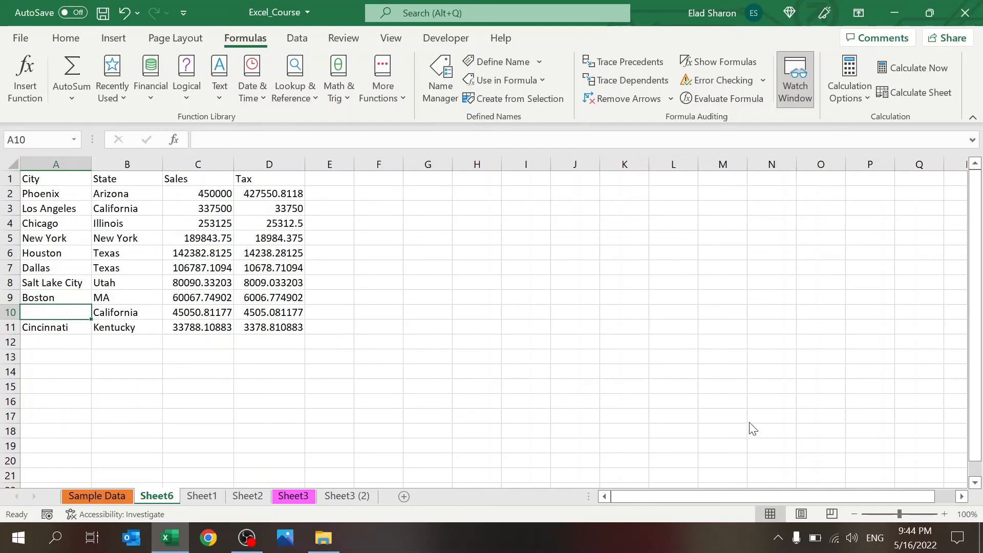
{"action": "key", "text": "ctrl+z"}
{"action": "left_click", "coordinate": [260, 355]}
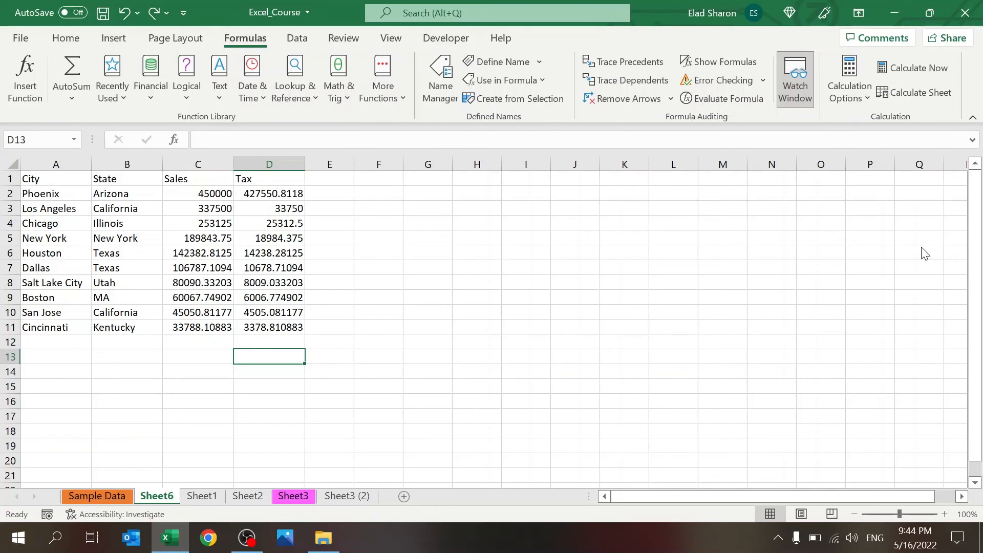
{"action": "left_click", "coordinate": [664, 251]}
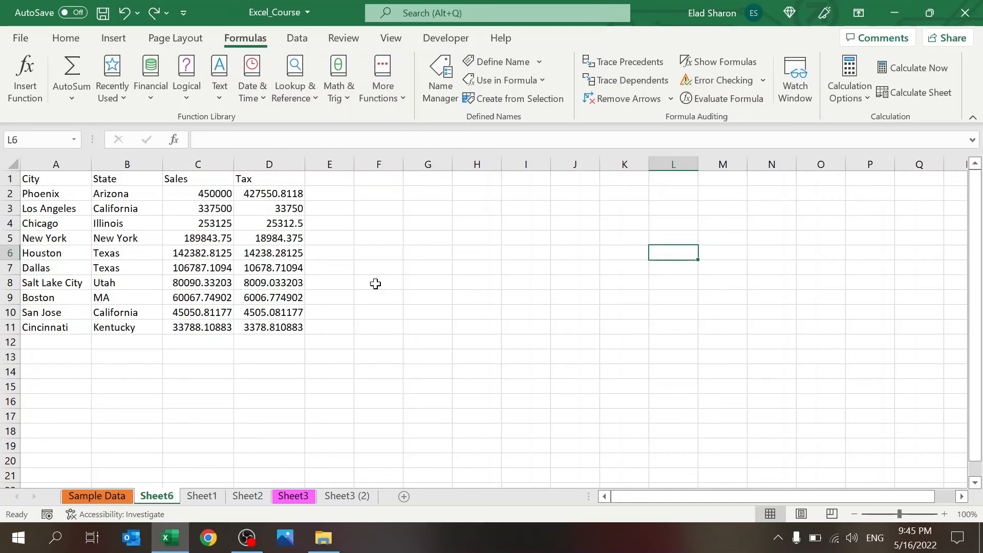
Step: Copy the State entries B1:B11 into column J starting at J1
{"action": "left_click_drag", "start_coordinate": [113, 180], "coordinate": [116, 331]}
{"action": "key", "text": "ctrl+c"}
{"action": "left_click", "coordinate": [563, 179]}
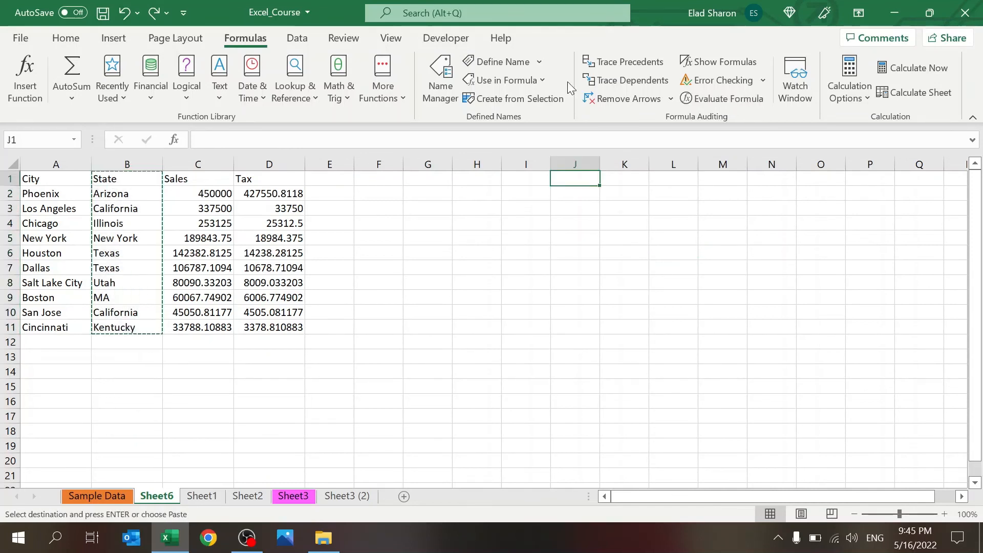
{"action": "key", "text": "ctrl+v"}
{"action": "key", "text": "Escape"}
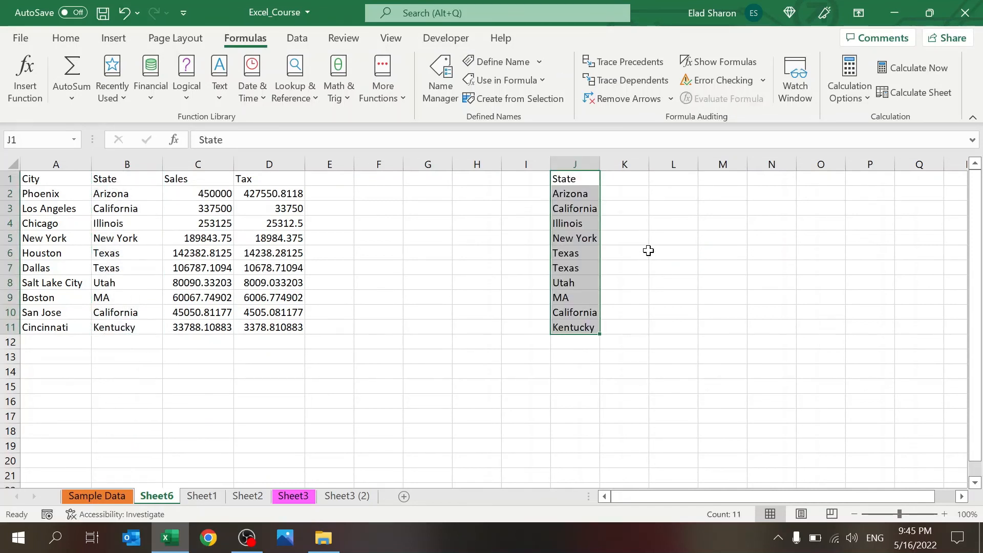
Step: Remove duplicate states from column J, leaving eight unique states from Arizona to Kentucky
{"action": "left_click_drag", "start_coordinate": [587, 253], "coordinate": [587, 266]}
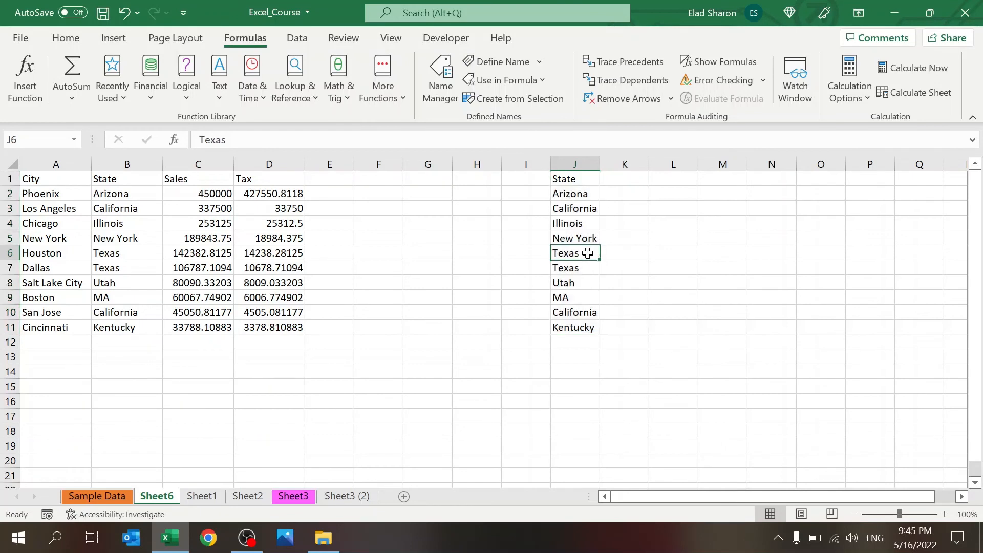
{"action": "left_click", "coordinate": [589, 210]}
{"action": "left_click", "coordinate": [579, 300]}
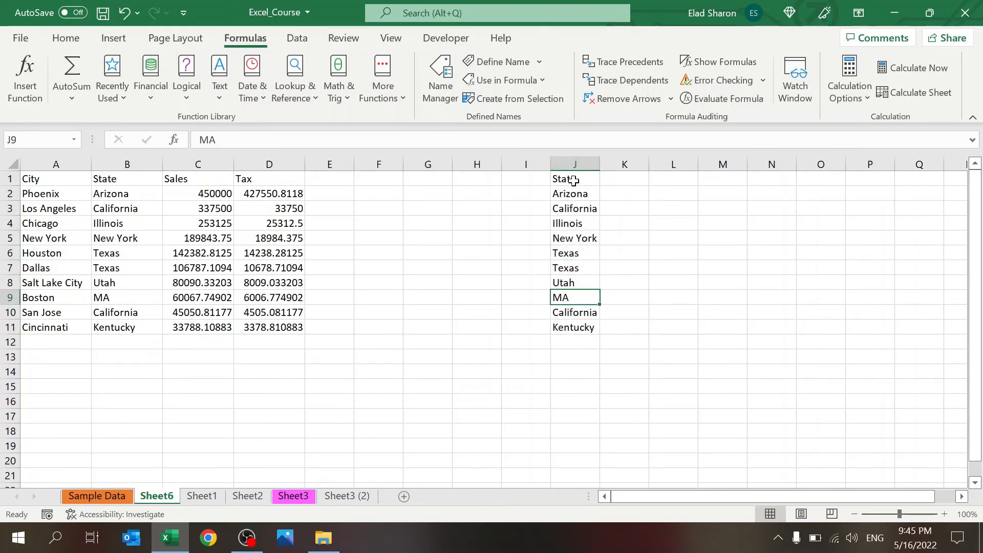
{"action": "left_click", "coordinate": [587, 159]}
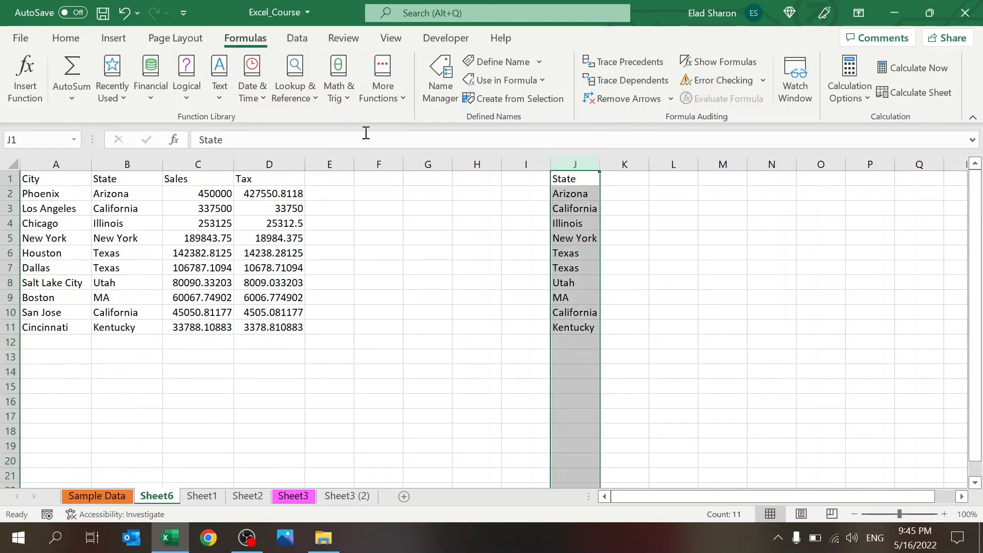
{"action": "left_click", "coordinate": [298, 40]}
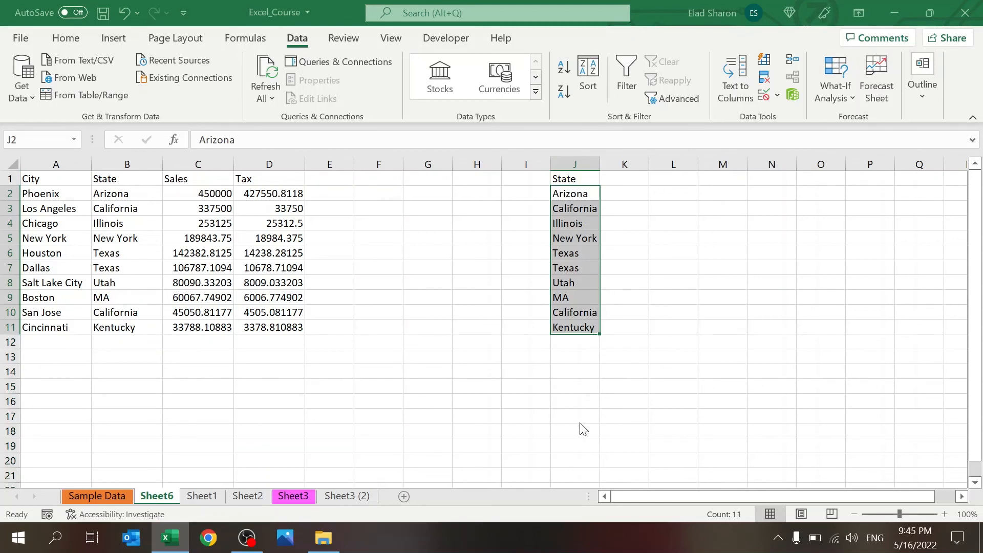
{"action": "left_click", "coordinate": [500, 315]}
{"action": "left_click", "coordinate": [660, 252]}
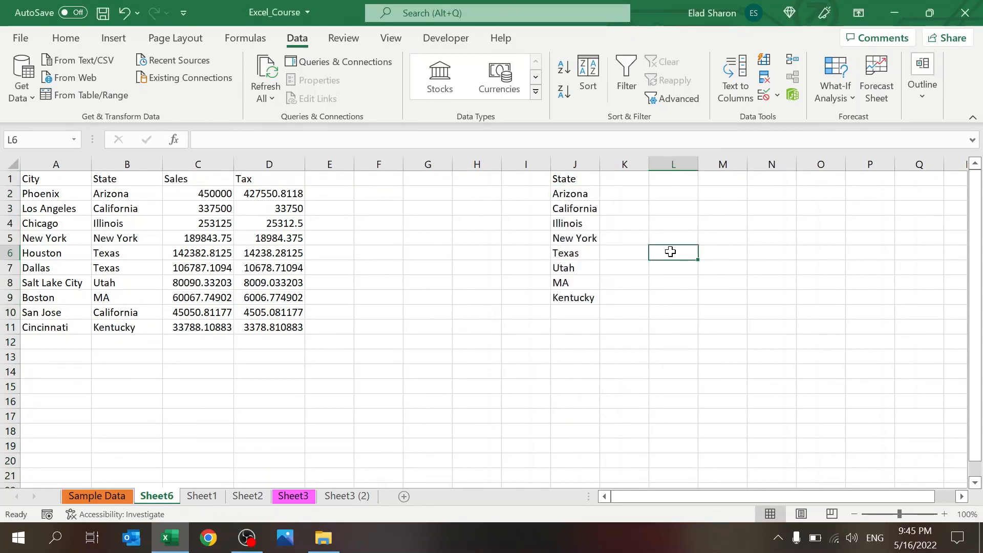
{"action": "left_click", "coordinate": [130, 179]}
Step: Copy State and Sales (B1:C11) to J1 and remove duplicate rows from columns J:K
{"action": "left_click_drag", "start_coordinate": [154, 224], "coordinate": [195, 329]}
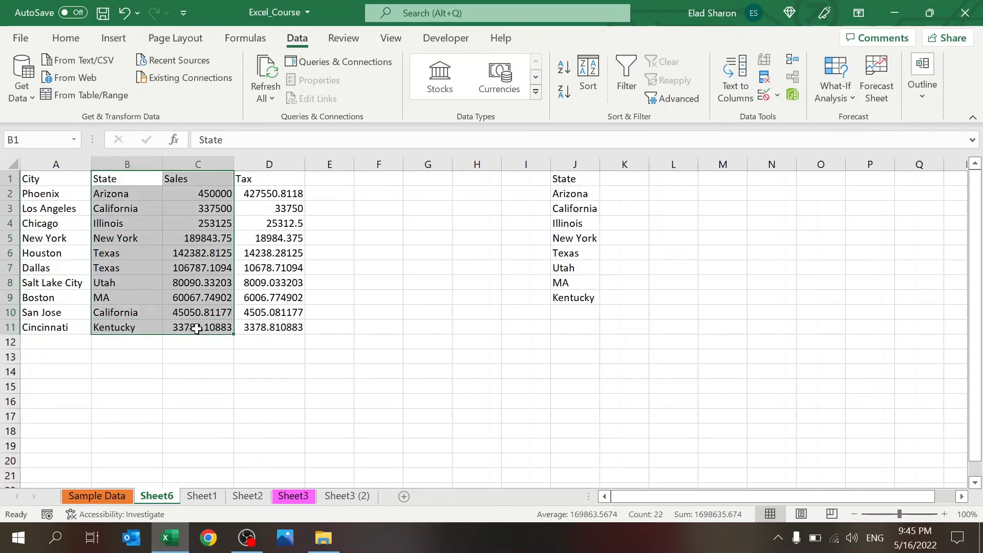
{"action": "key", "text": "ctrl+c"}
{"action": "left_click", "coordinate": [573, 177]}
{"action": "key", "text": "Return"}
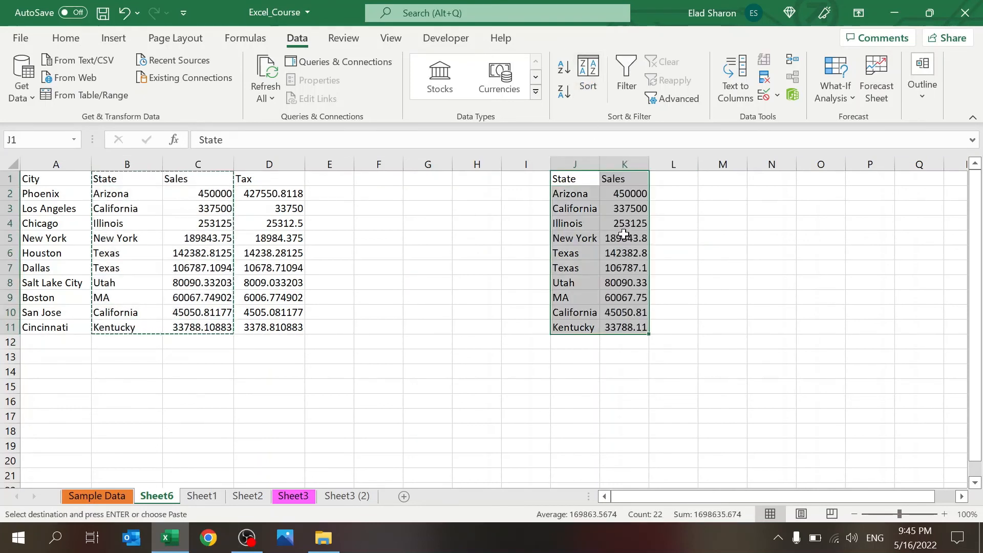
{"action": "left_click", "coordinate": [613, 210]}
{"action": "left_click_drag", "start_coordinate": [588, 164], "coordinate": [616, 169]}
{"action": "left_click", "coordinate": [764, 77]}
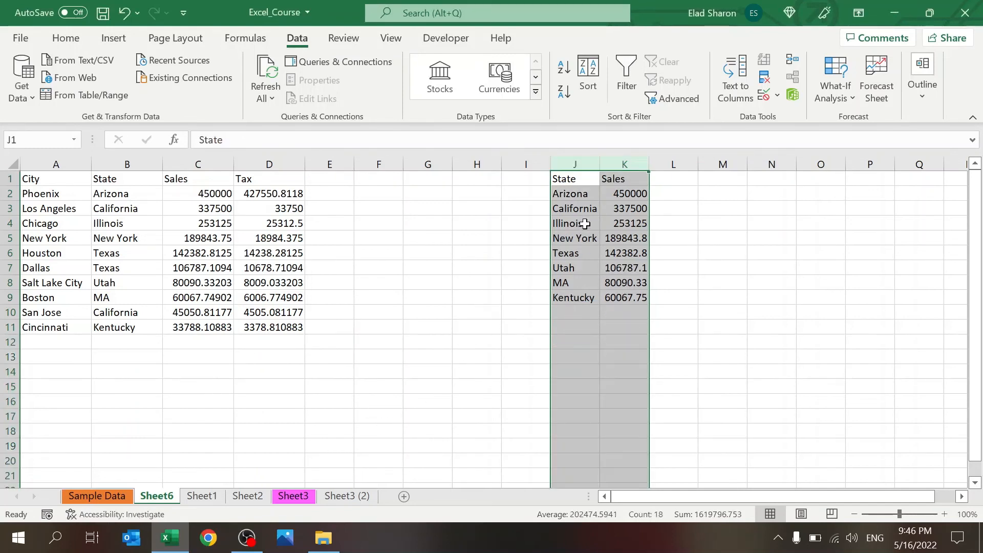
{"action": "left_click", "coordinate": [584, 224]}
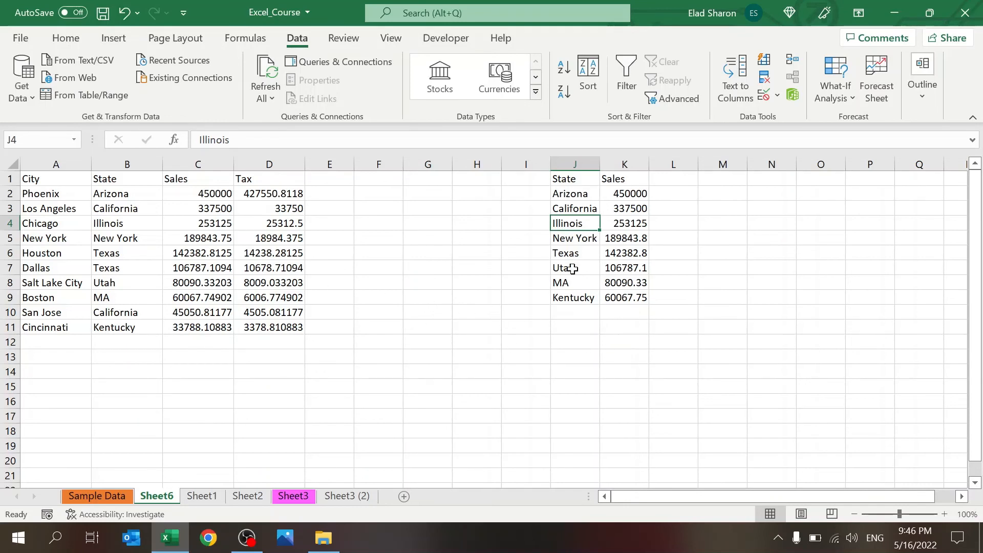
Step: Delete the copied lists in I1:K12
{"action": "left_click_drag", "start_coordinate": [522, 342], "coordinate": [643, 180]}
{"action": "key", "text": "Delete"}
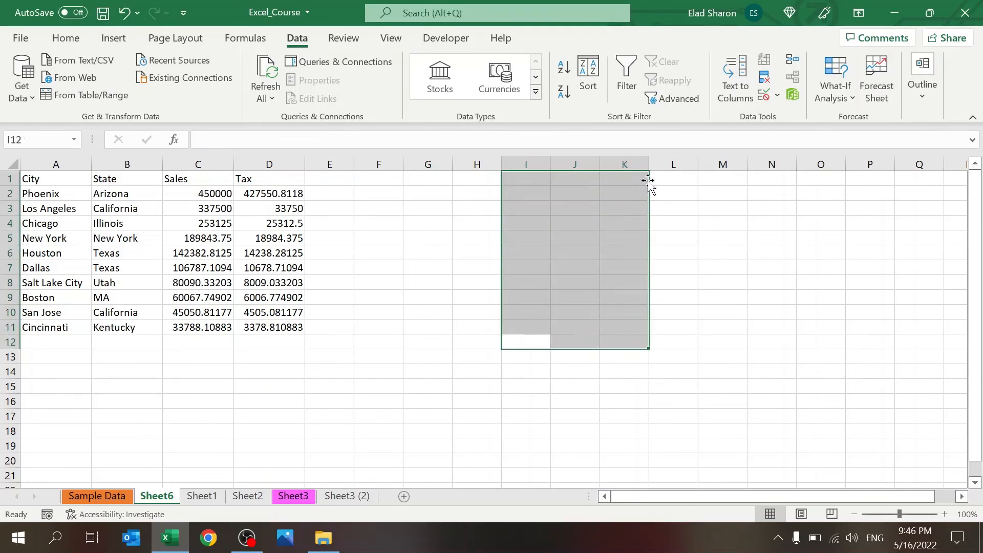
{"action": "left_click", "coordinate": [392, 235]}
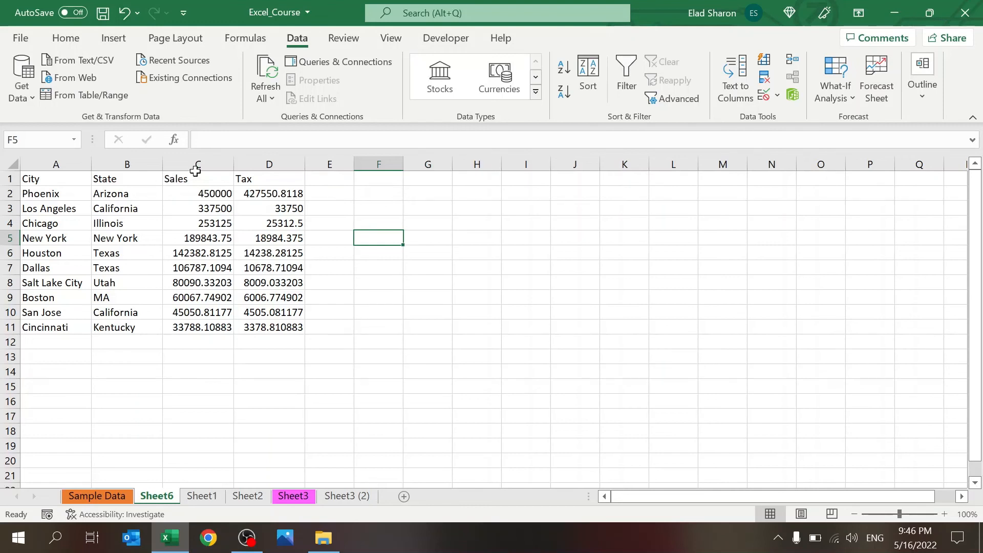
Step: Group the Tax column D with Shift+Alt+Right and test collapsing and expanding it
{"action": "left_click", "coordinate": [261, 163]}
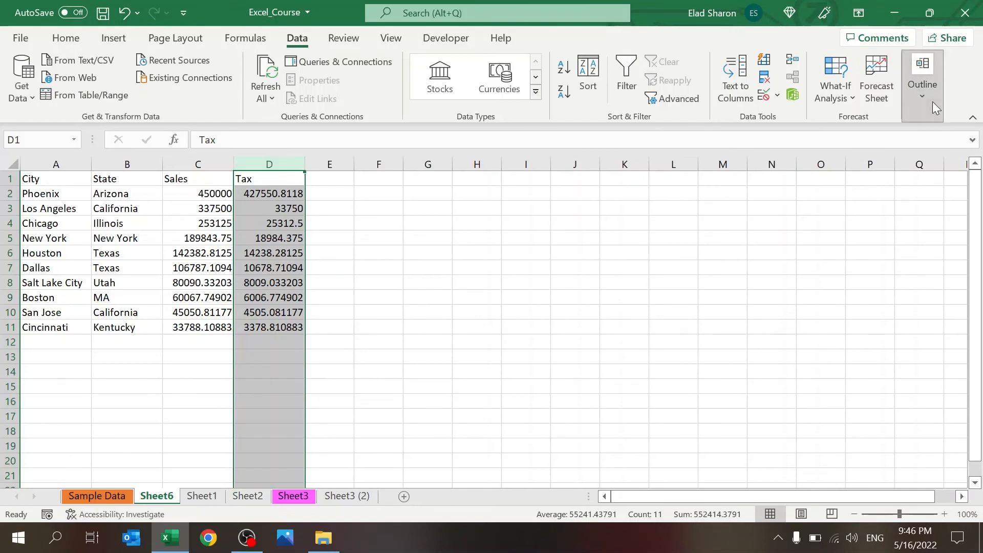
{"action": "key", "text": "shift+alt+Right"}
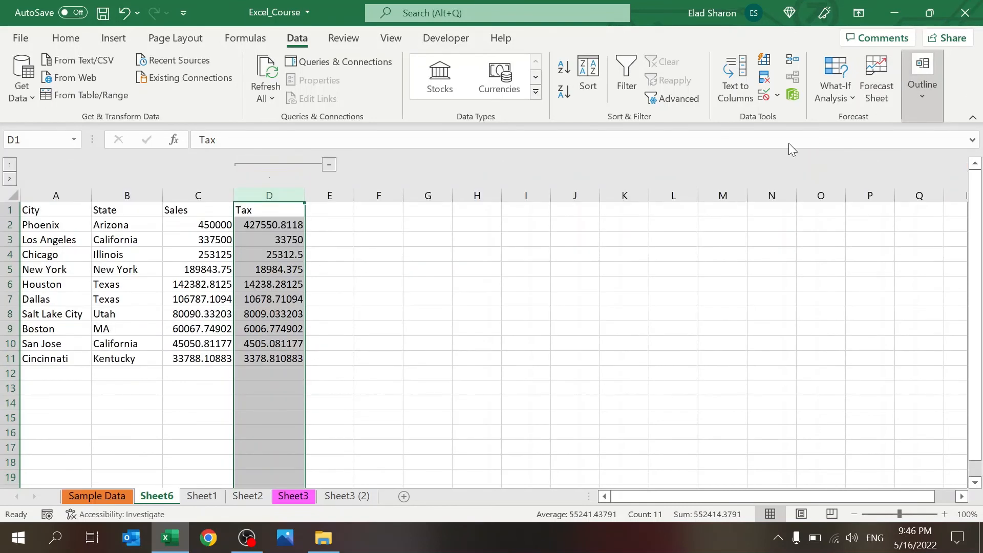
{"action": "left_click", "coordinate": [11, 165]}
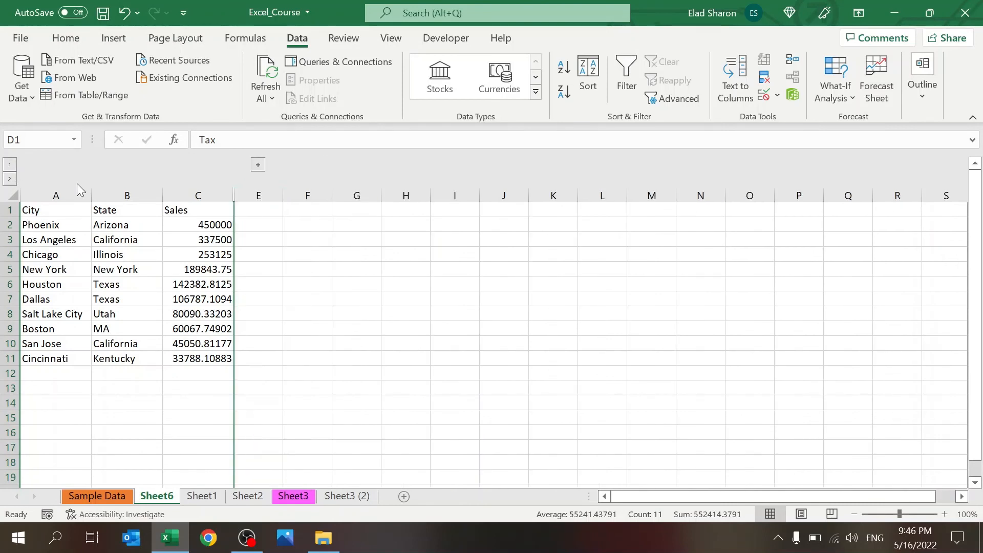
{"action": "left_click", "coordinate": [10, 179]}
{"action": "left_click", "coordinate": [10, 165]}
{"action": "left_click", "coordinate": [10, 178]}
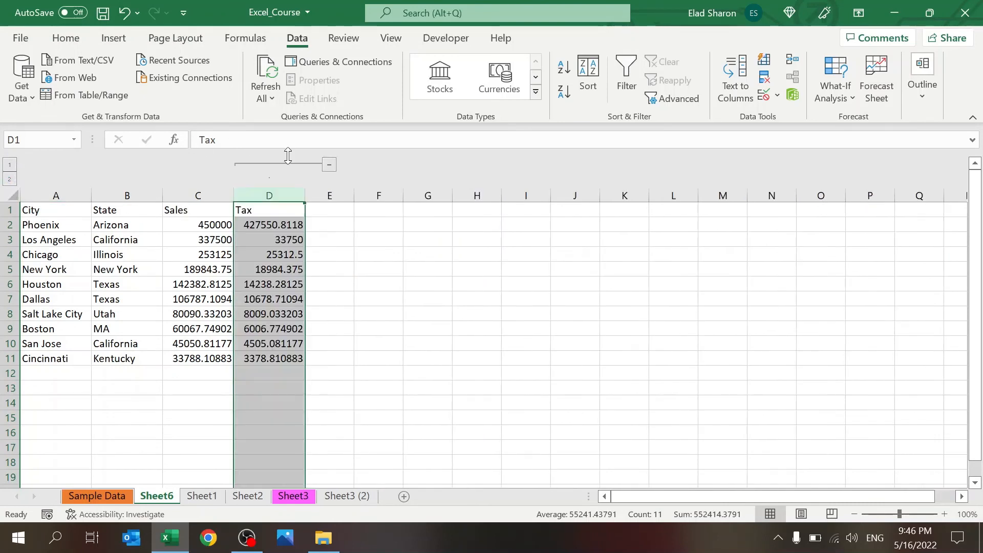
Step: Group the State column B, try outline levels 1–3, then ungroup column B
{"action": "left_click", "coordinate": [131, 195]}
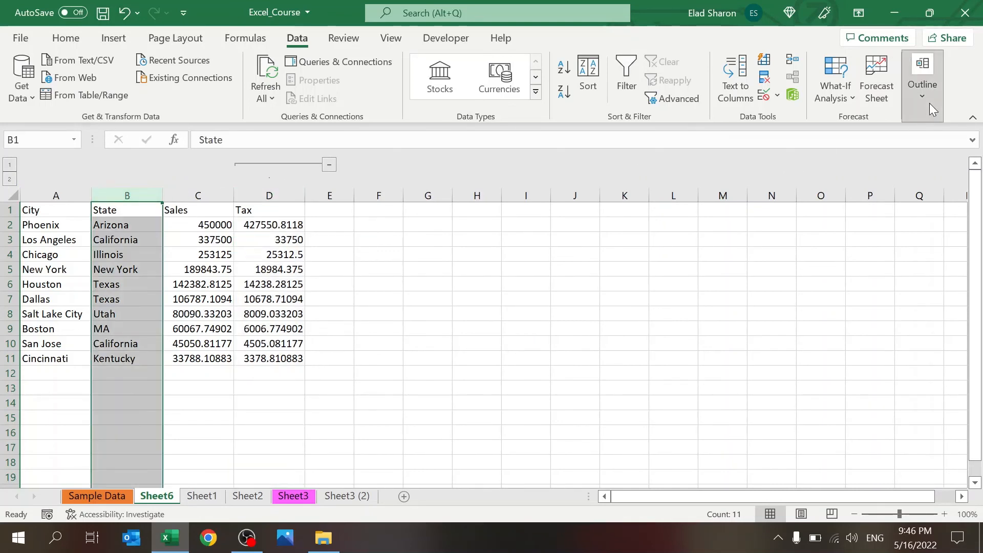
{"action": "left_click", "coordinate": [913, 63]}
{"action": "left_click", "coordinate": [800, 142]}
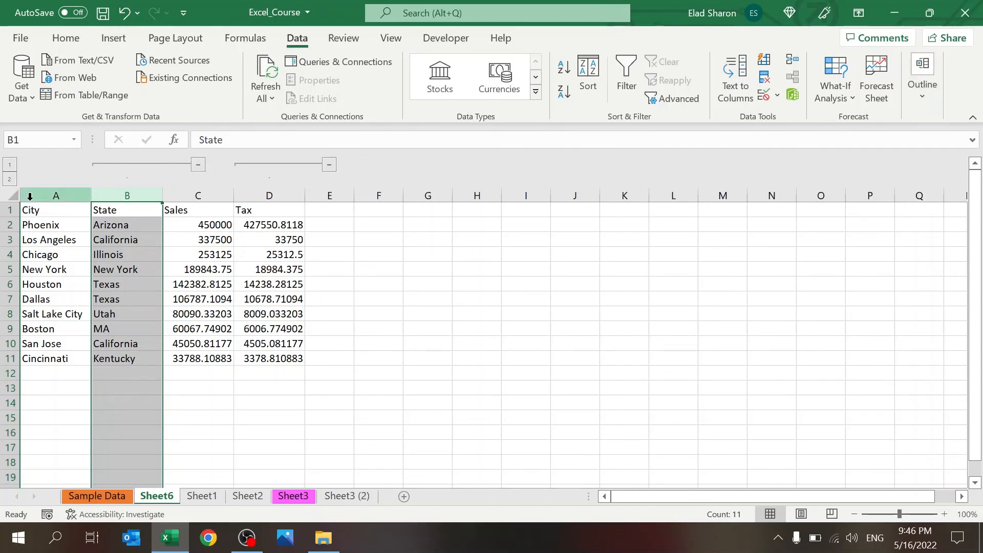
{"action": "left_click", "coordinate": [10, 166]}
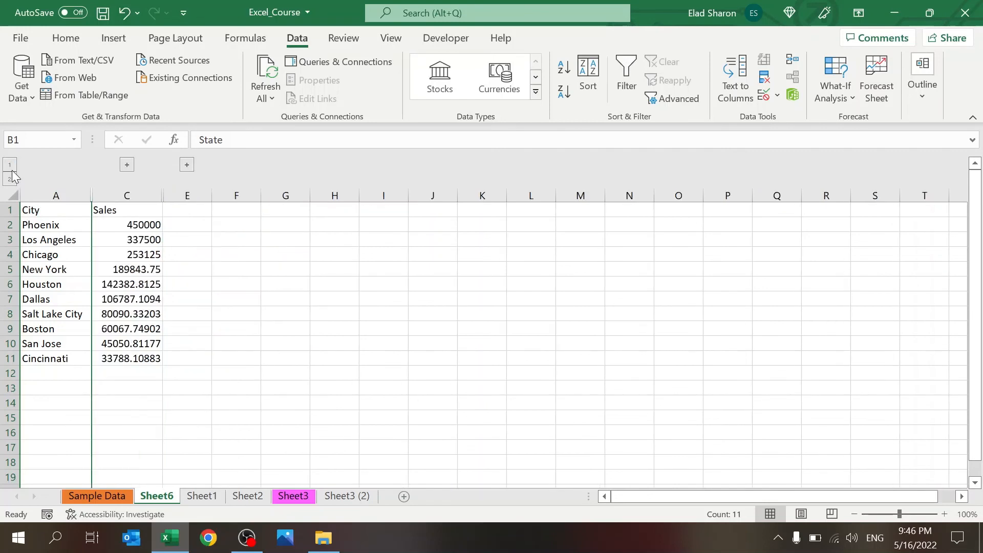
{"action": "left_click", "coordinate": [10, 180]}
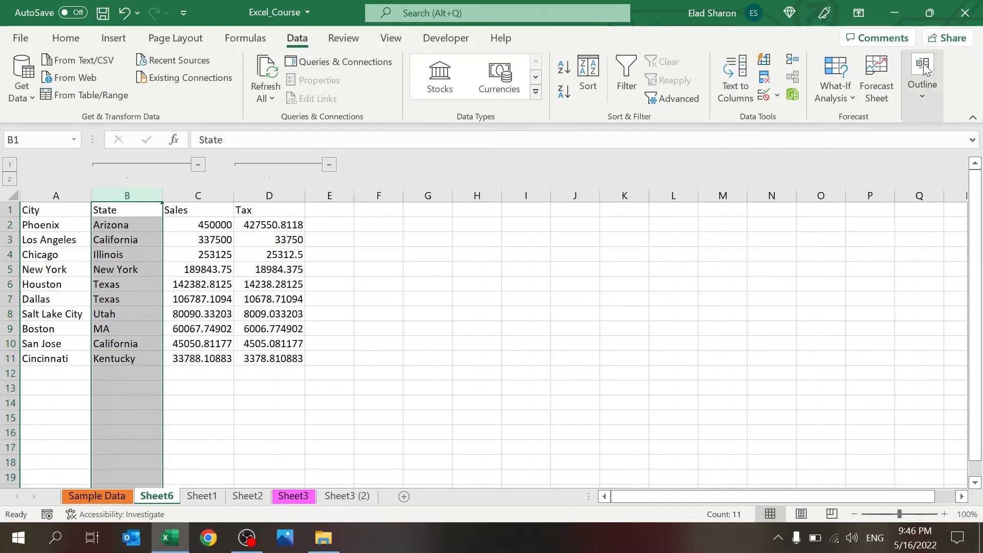
{"action": "left_click", "coordinate": [796, 145]}
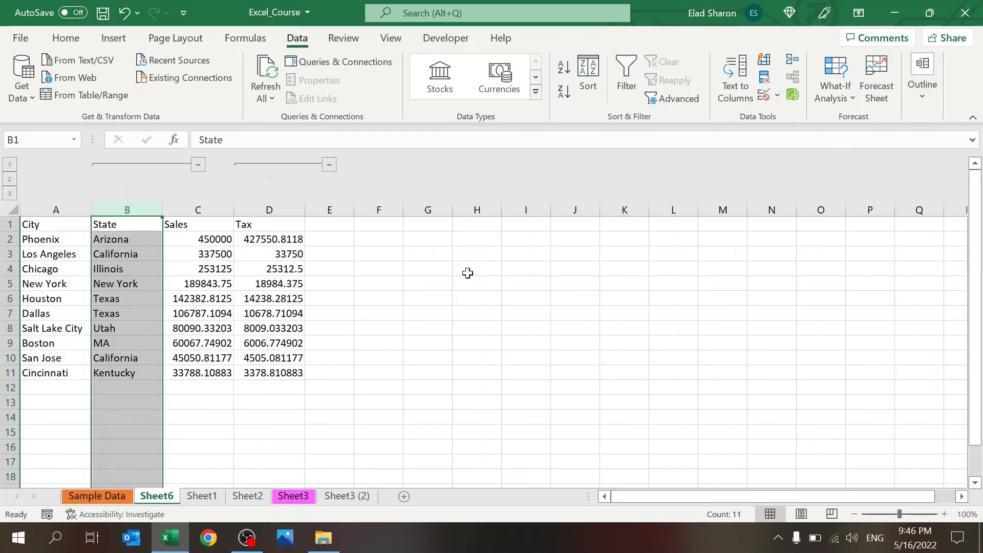
{"action": "left_click", "coordinate": [9, 182]}
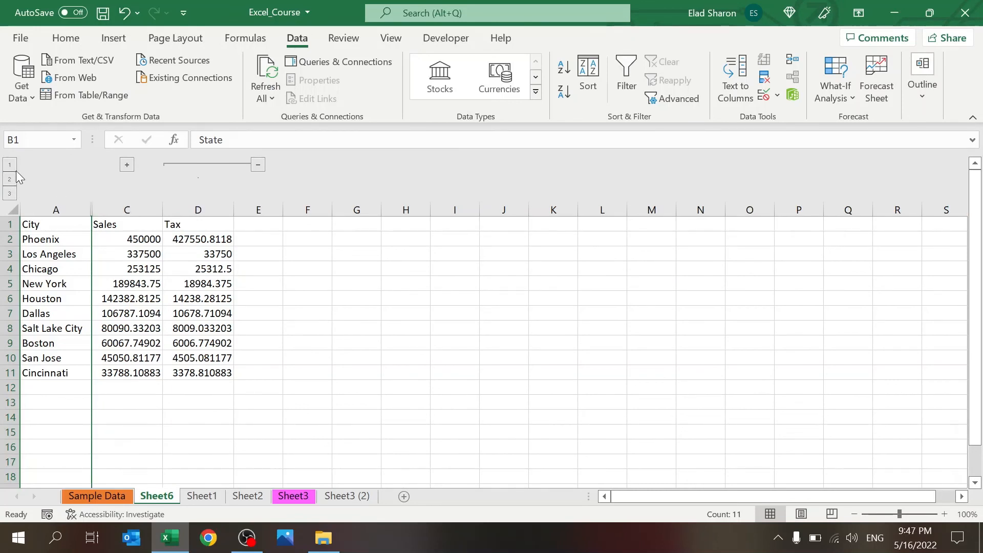
{"action": "left_click", "coordinate": [9, 166]}
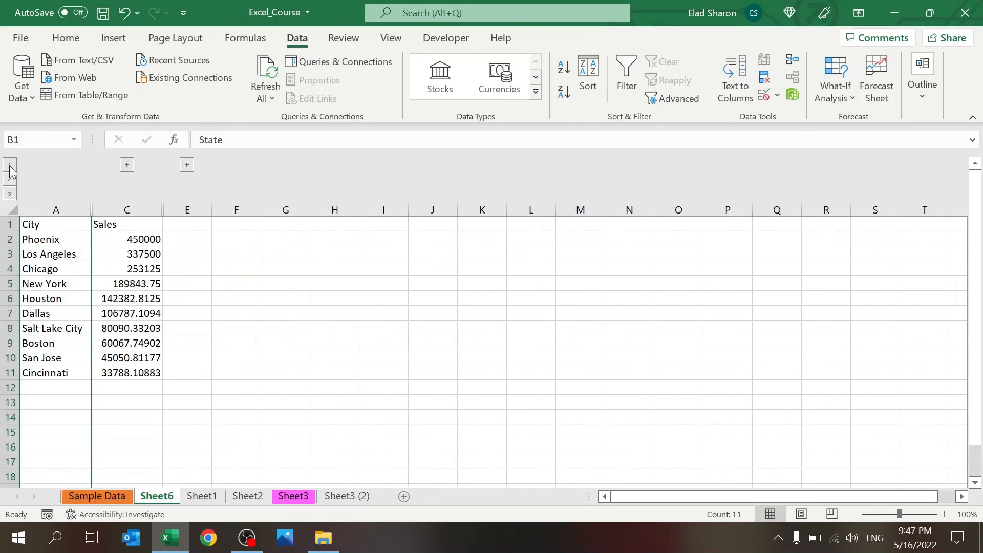
{"action": "left_click", "coordinate": [9, 193]}
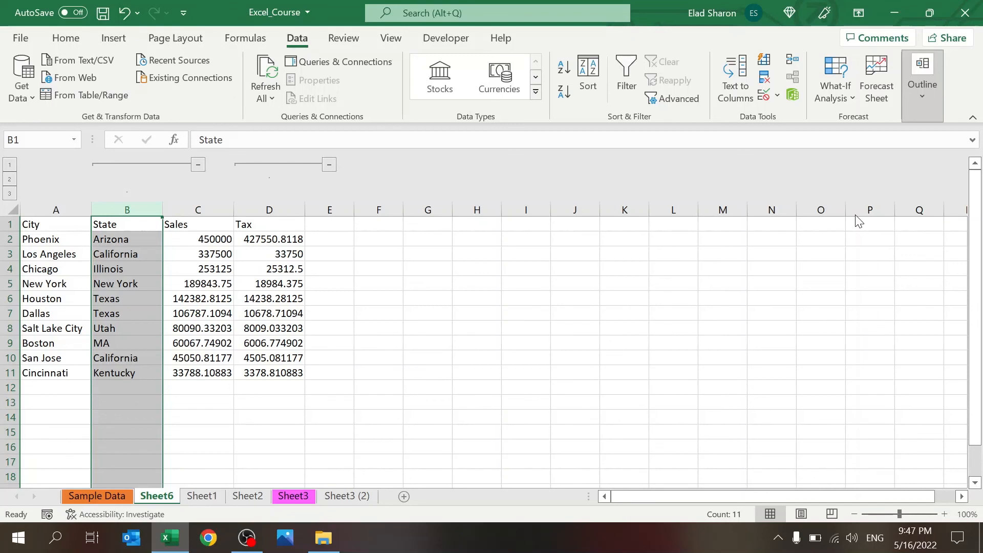
{"action": "key", "text": "shift+alt+Left"}
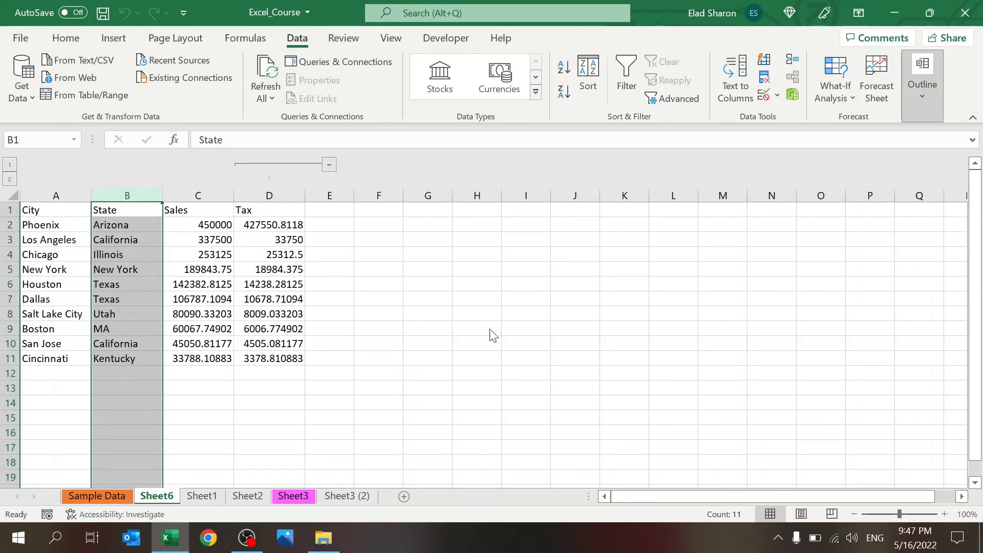
Step: Clear the outline from the whole sheet so no columns remain grouped
{"action": "left_click", "coordinate": [278, 192]}
{"action": "left_click", "coordinate": [56, 195]}
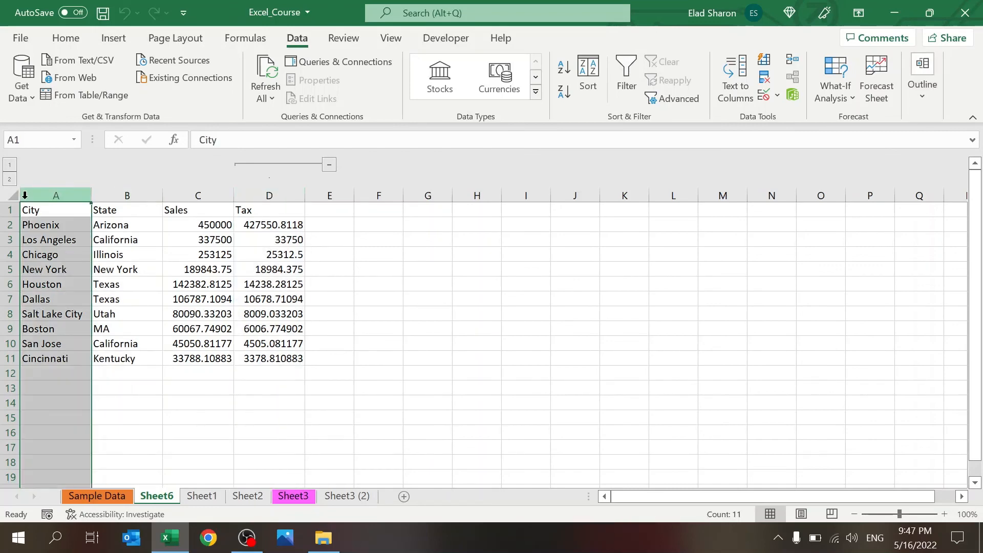
{"action": "left_click", "coordinate": [13, 195]}
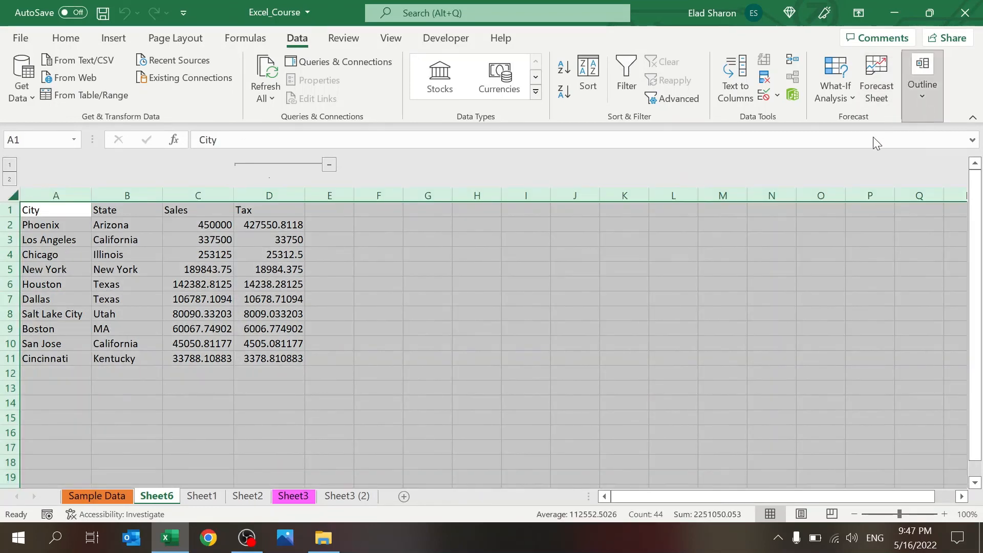
{"action": "left_click", "coordinate": [850, 216]}
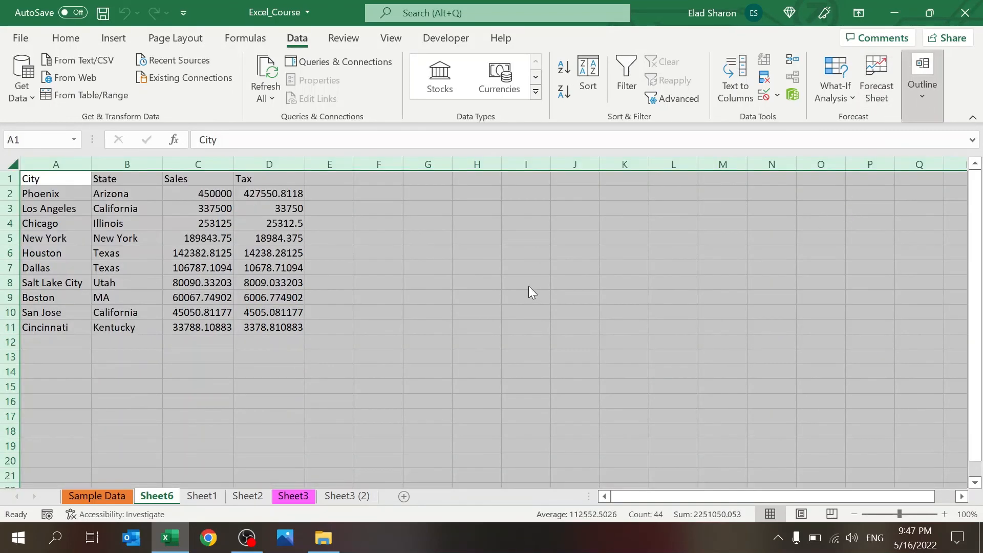
{"action": "left_click", "coordinate": [217, 248]}
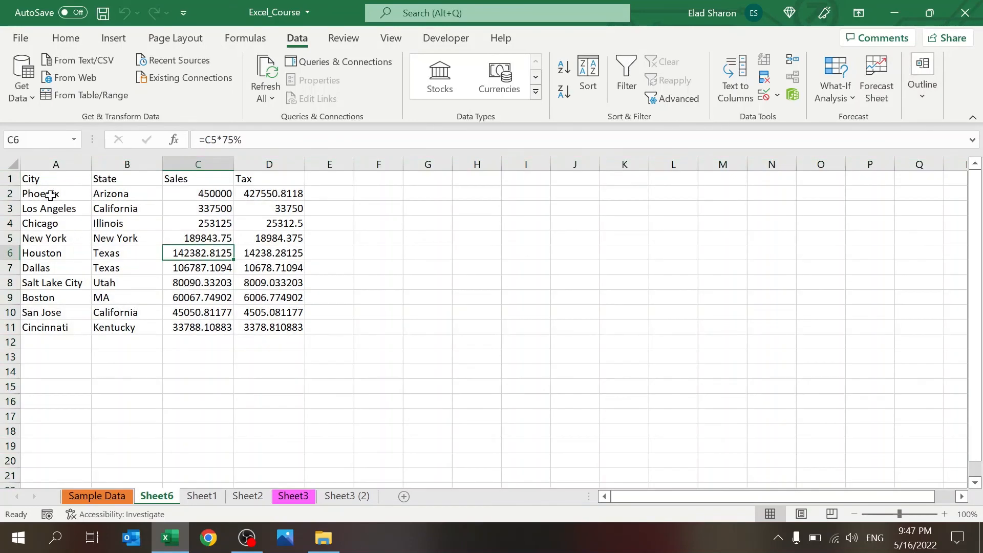
Step: Apply Subtotal to the table A1:D11, then undo it
{"action": "left_click_drag", "start_coordinate": [40, 178], "coordinate": [298, 326]}
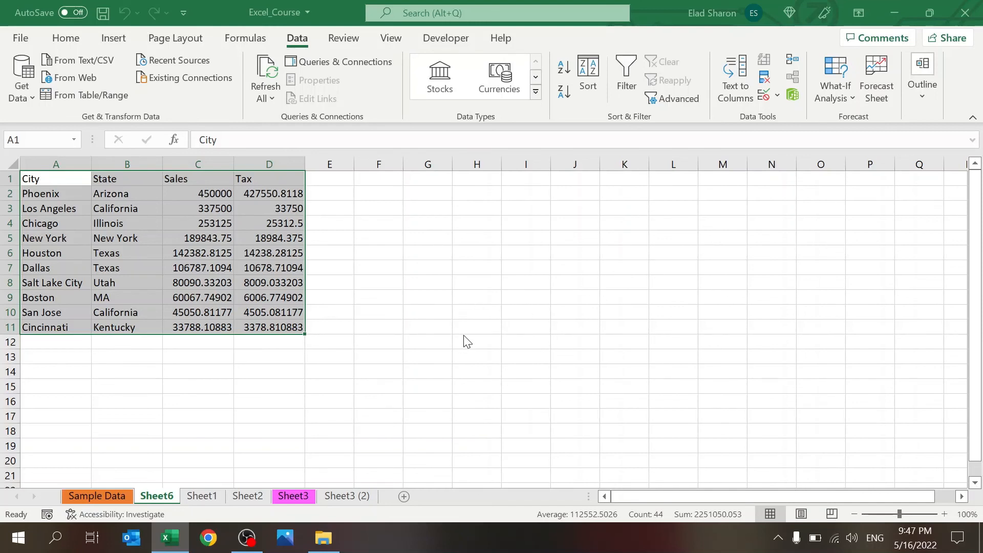
{"action": "left_click", "coordinate": [564, 436]}
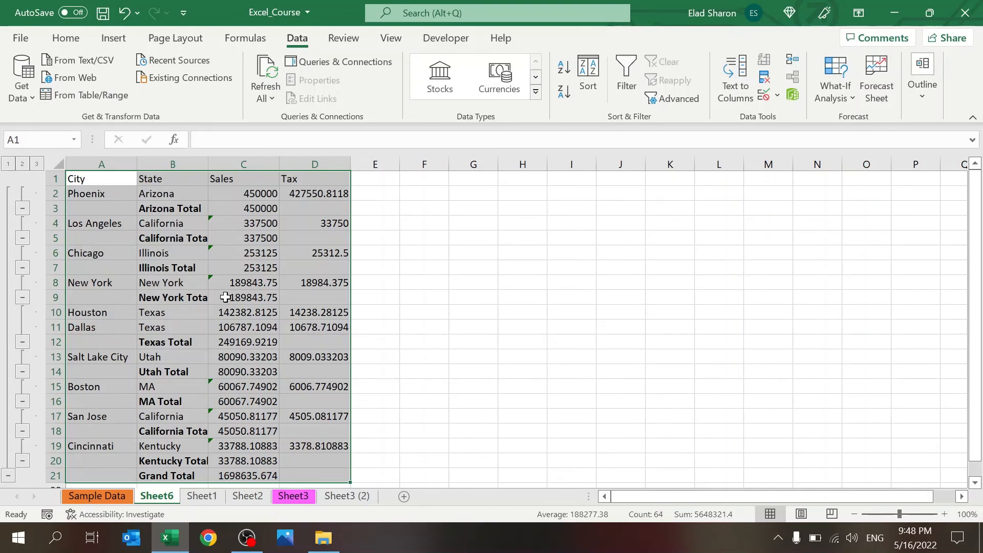
{"action": "key", "text": "ctrl+z"}
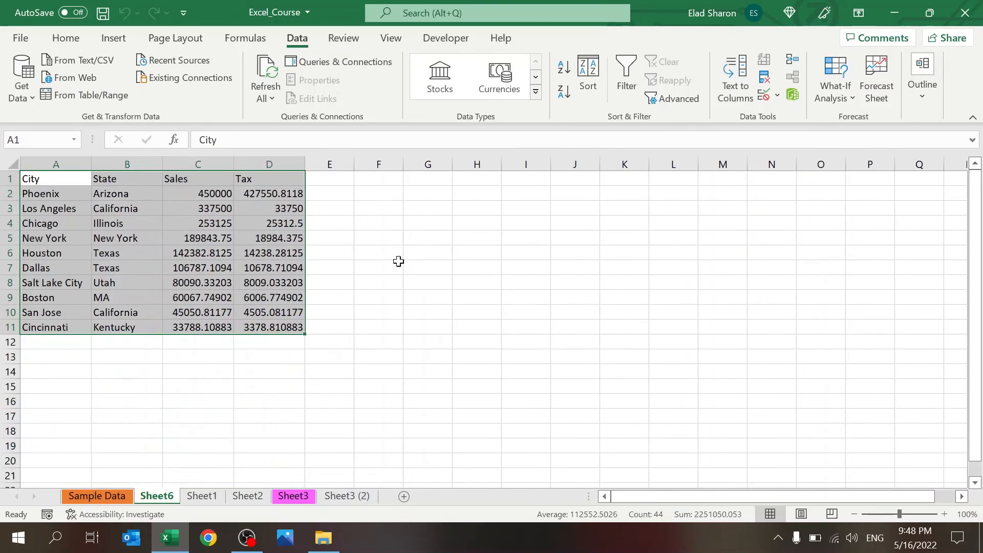
Step: Sort the table by State and add a Sales subtotal for each state
{"action": "left_click", "coordinate": [629, 82]}
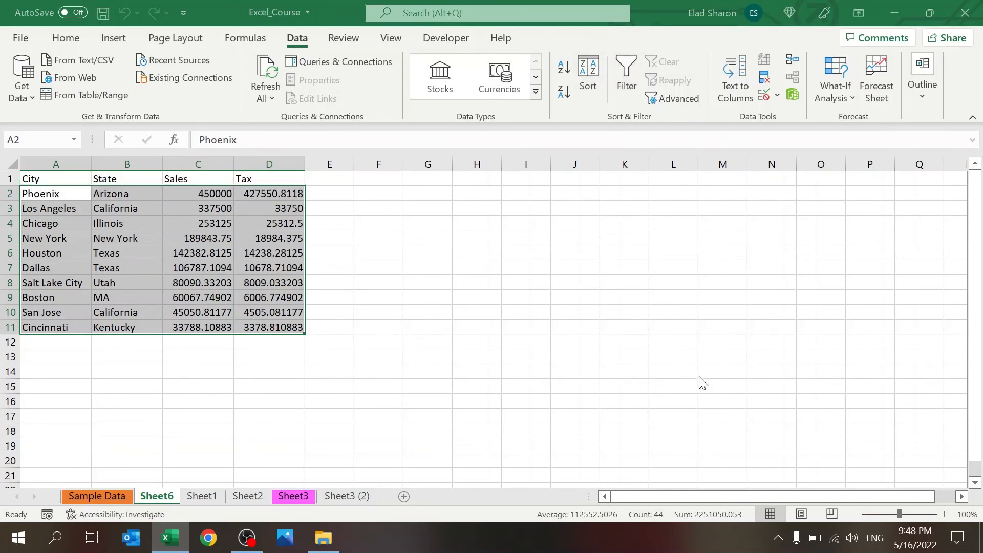
{"action": "left_click", "coordinate": [688, 409]}
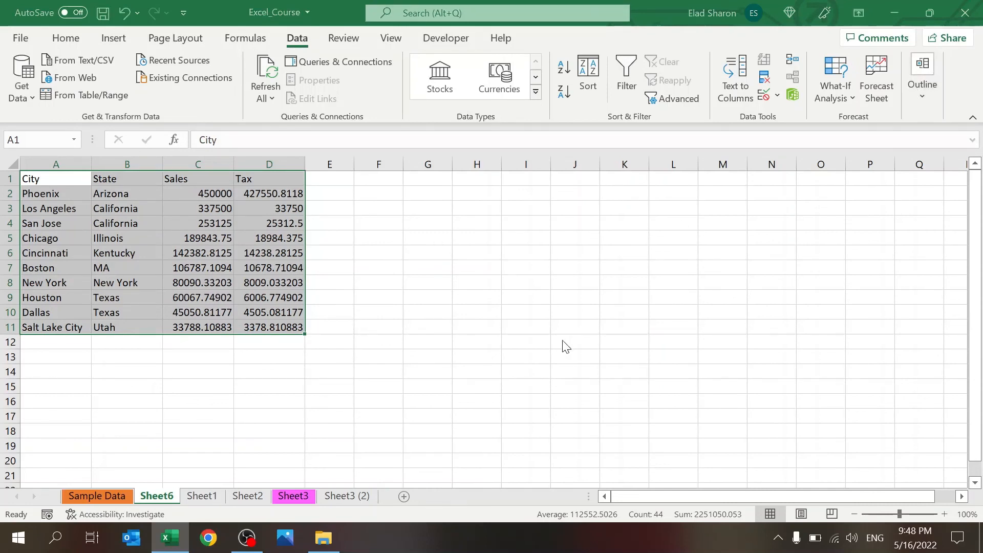
{"action": "left_click", "coordinate": [538, 426]}
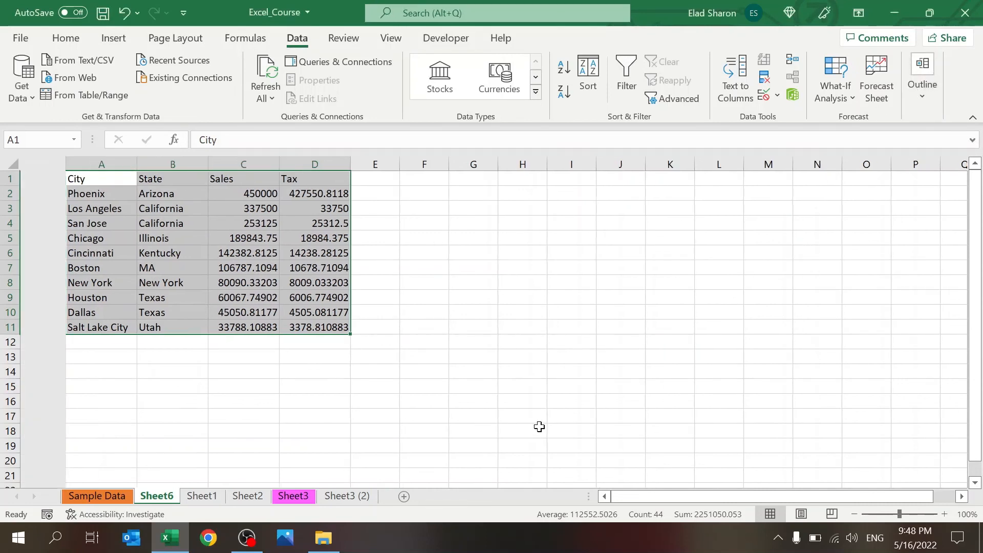
{"action": "left_click", "coordinate": [447, 336]}
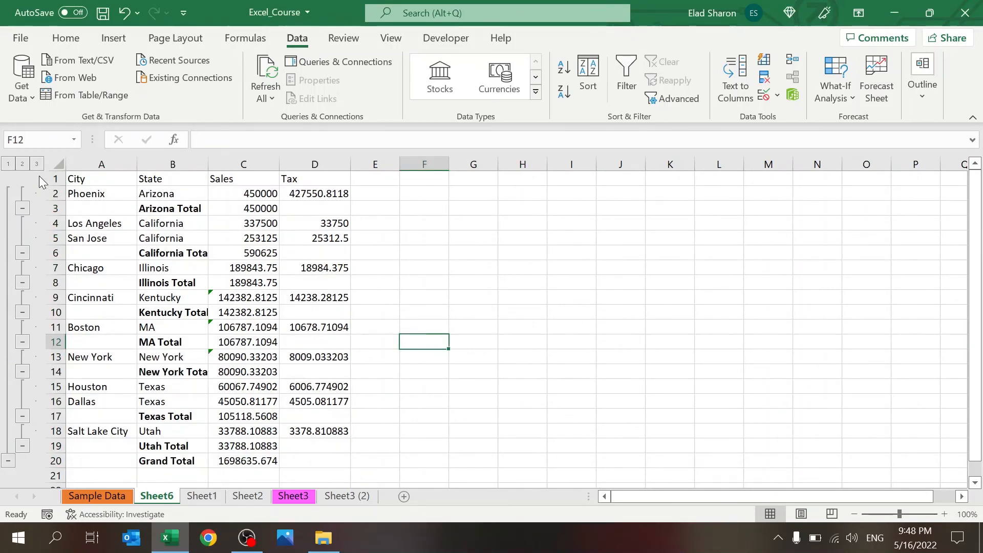
Step: Try outline levels 2, 1 and 3 to view state totals, Grand Total, and all rows
{"action": "left_click", "coordinate": [23, 164]}
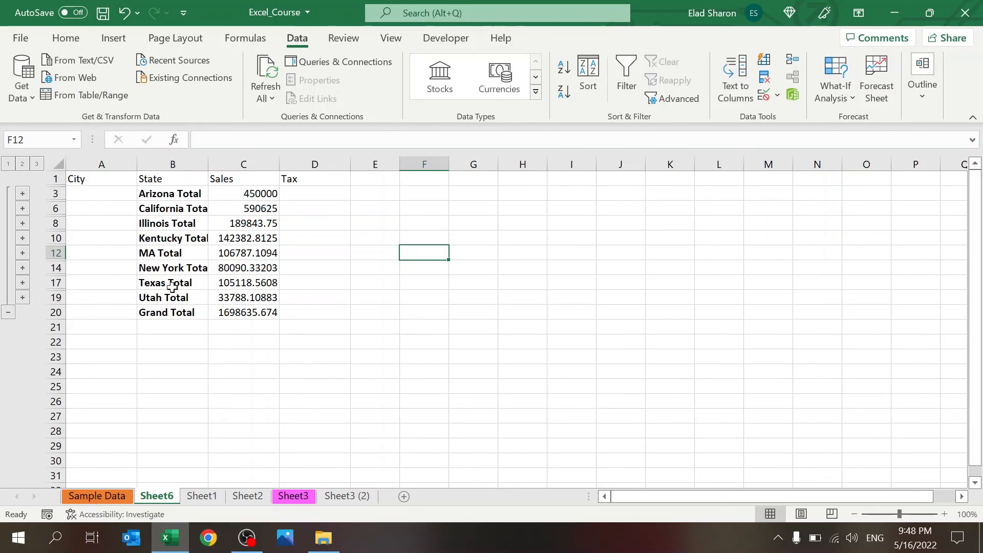
{"action": "left_click", "coordinate": [8, 163]}
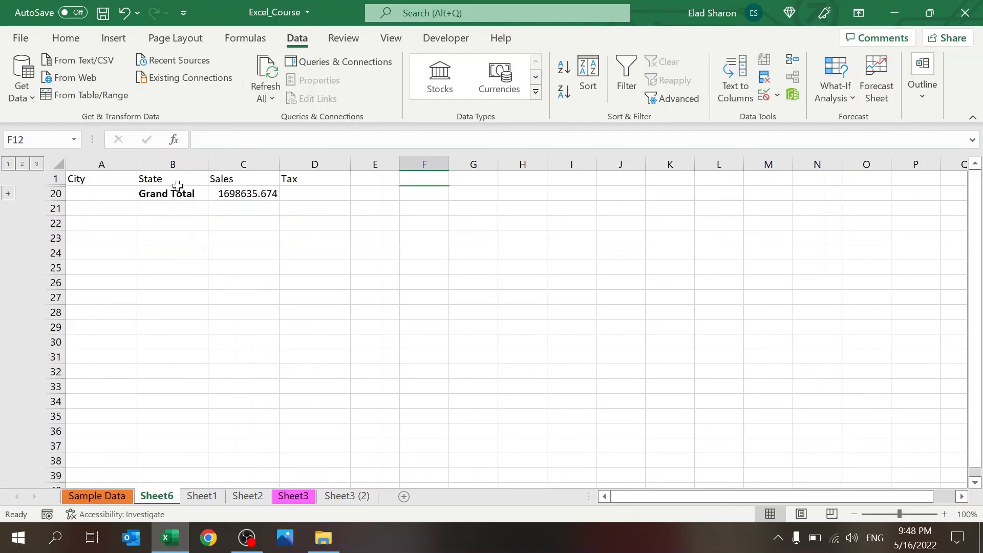
{"action": "left_click", "coordinate": [35, 165]}
{"action": "left_click", "coordinate": [402, 297]}
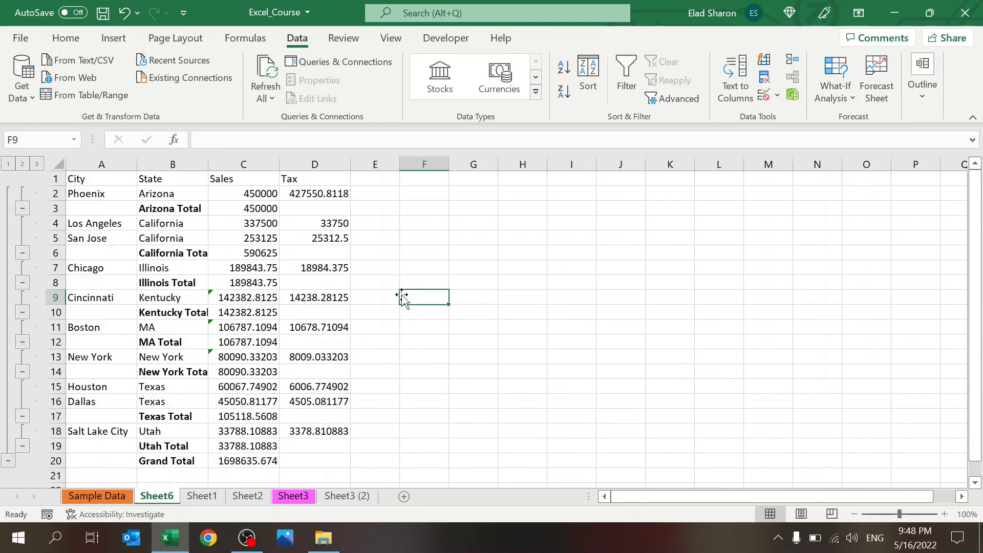
{"action": "left_click", "coordinate": [256, 165]}
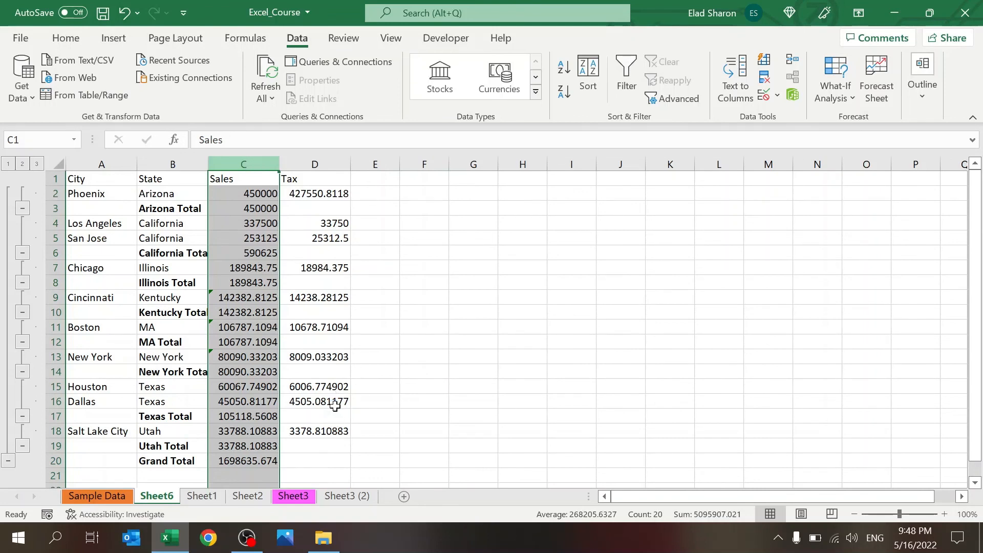
{"action": "key", "text": "ctrl+minus"}
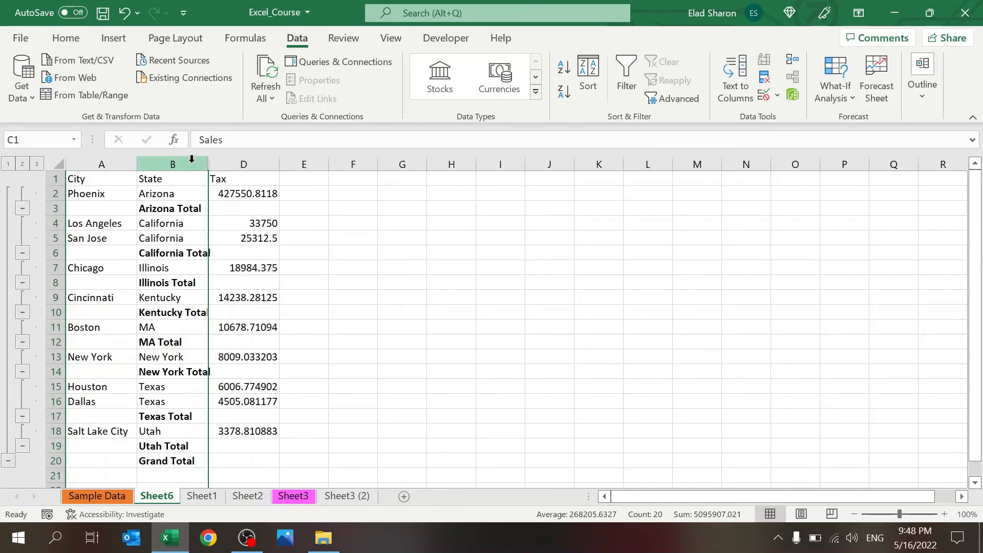
{"action": "left_click_drag", "start_coordinate": [192, 159], "coordinate": [268, 160]}
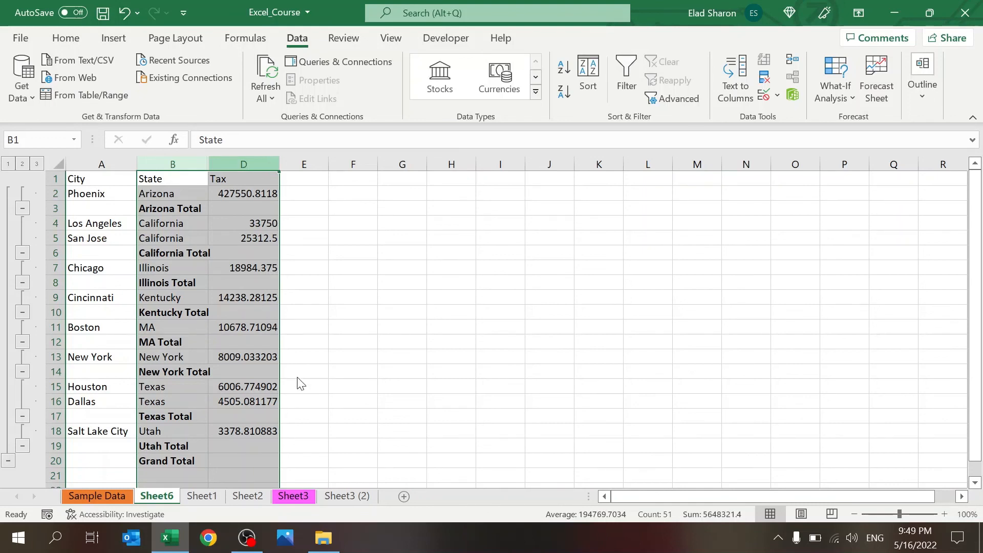
{"action": "left_click", "coordinate": [317, 426]}
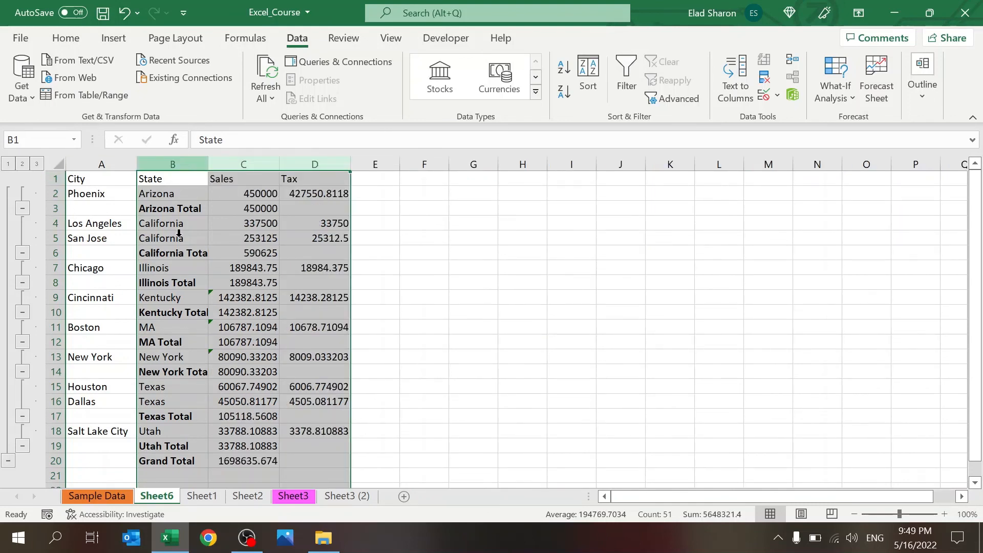
{"action": "key", "text": "ctrl+0"}
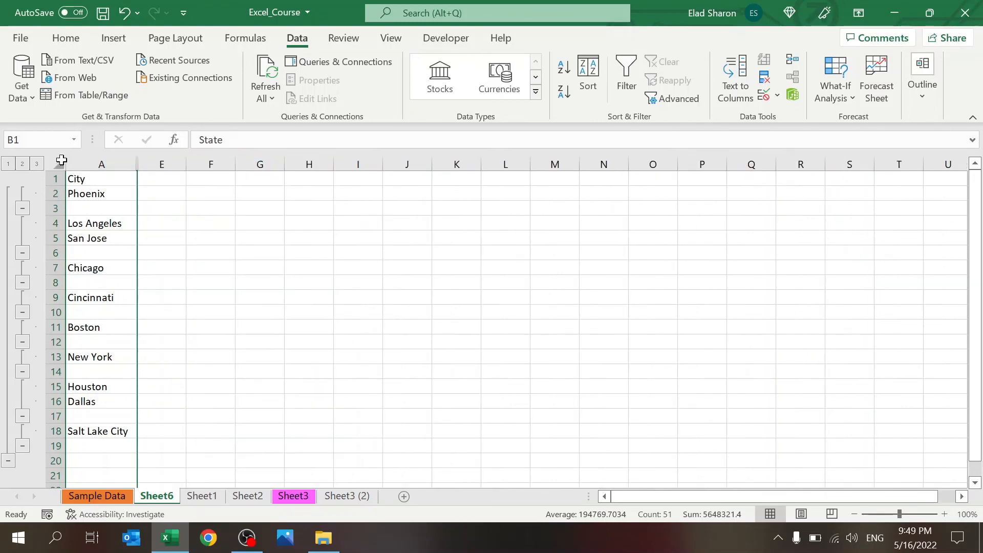
{"action": "left_click", "coordinate": [57, 160]}
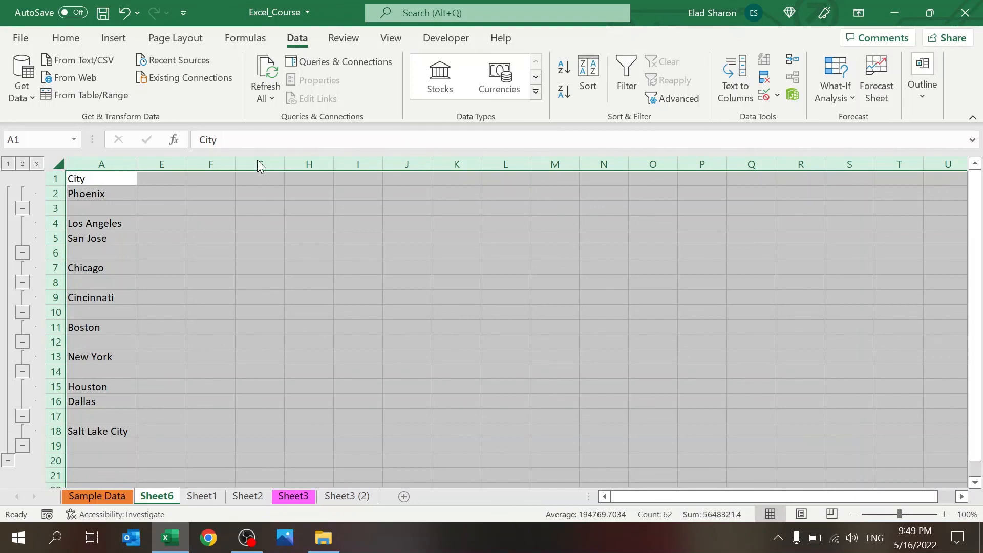
{"action": "key", "text": "ctrl+shift+0"}
{"action": "left_click", "coordinate": [415, 355]}
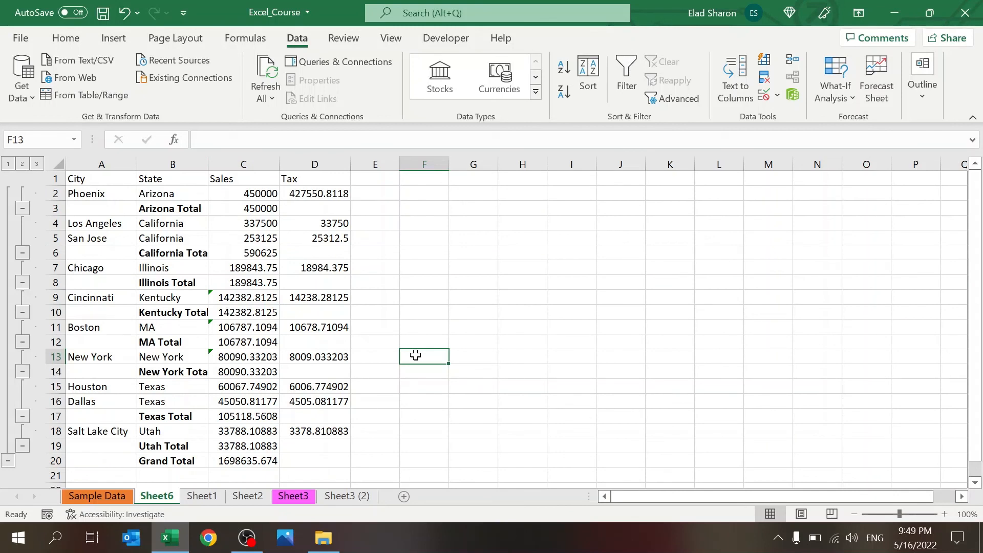
{"action": "left_click", "coordinate": [438, 283]}
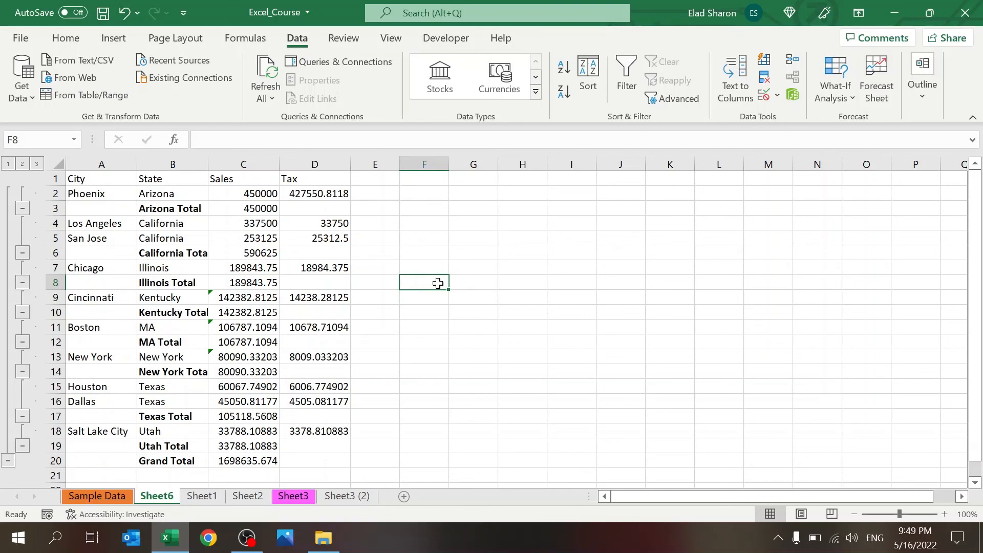
{"action": "key", "text": "alt+F11"}
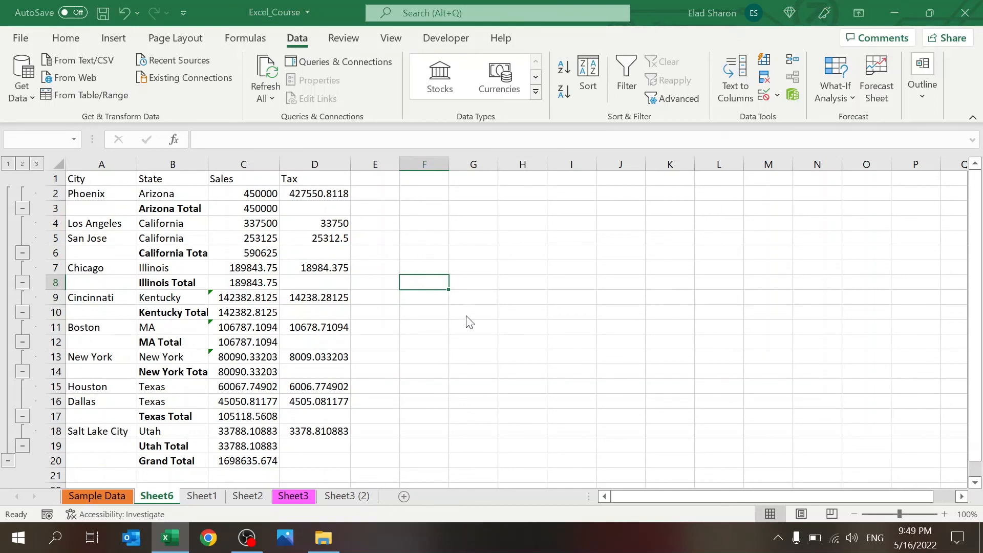
{"action": "left_click", "coordinate": [495, 316]}
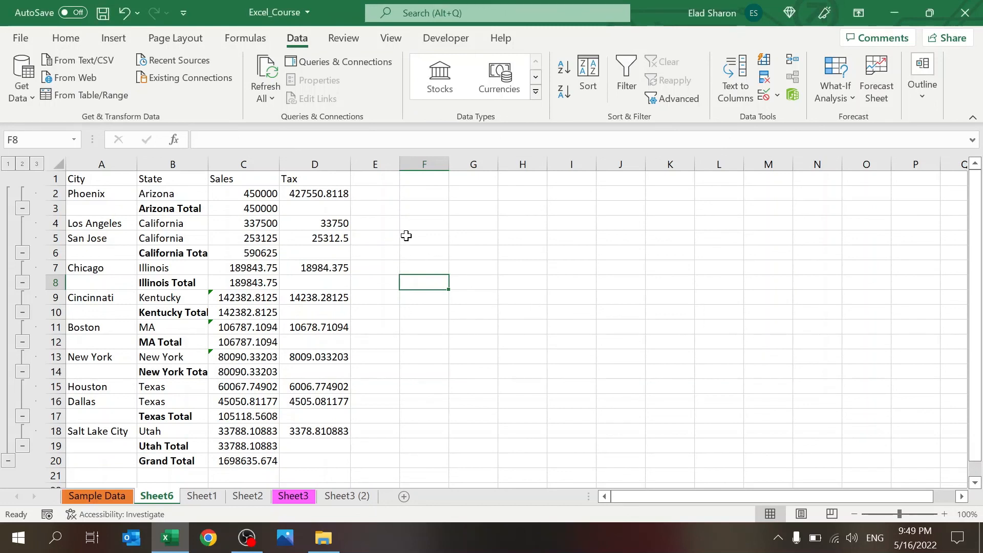
{"action": "left_click", "coordinate": [190, 223]}
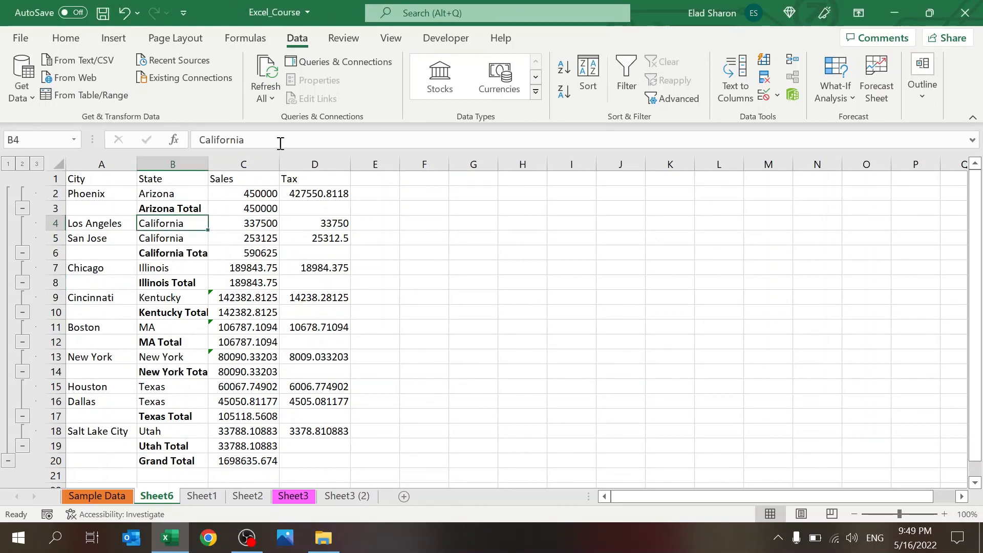
{"action": "left_click", "coordinate": [280, 144]}
{"action": "key", "text": "BackSpace"}
{"action": "key", "text": "Return"}
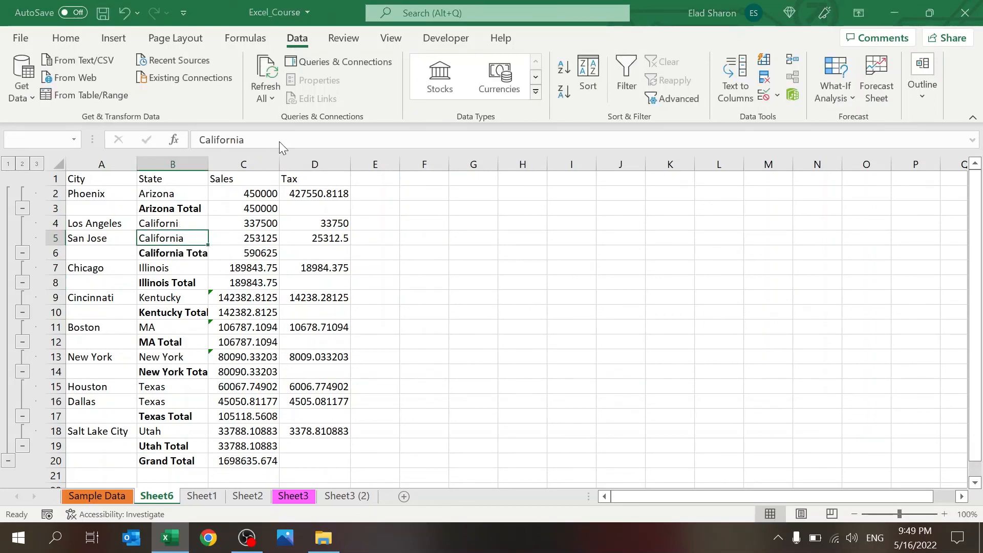
{"action": "key", "text": "Up"}
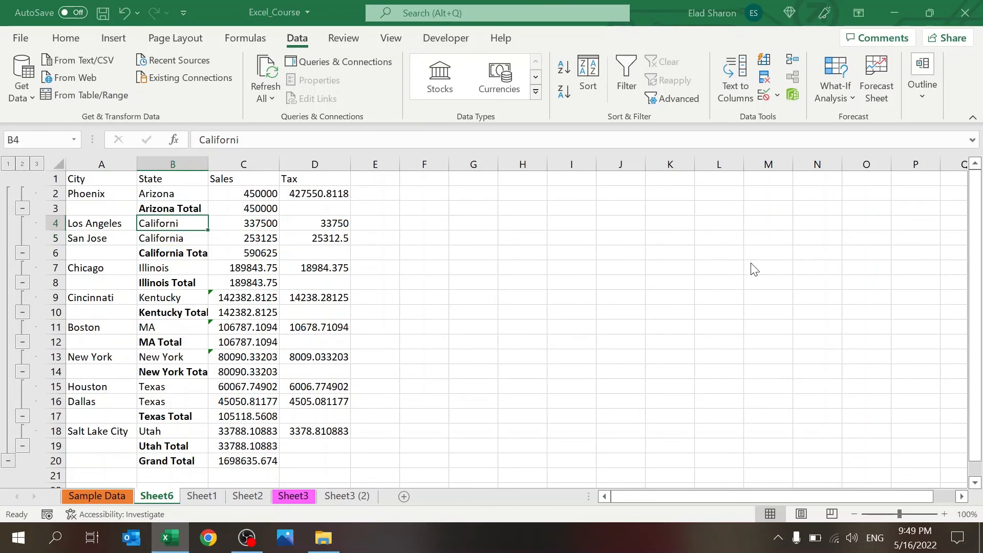
{"action": "key", "text": "ctrl+z"}
{"action": "left_click", "coordinate": [490, 324]}
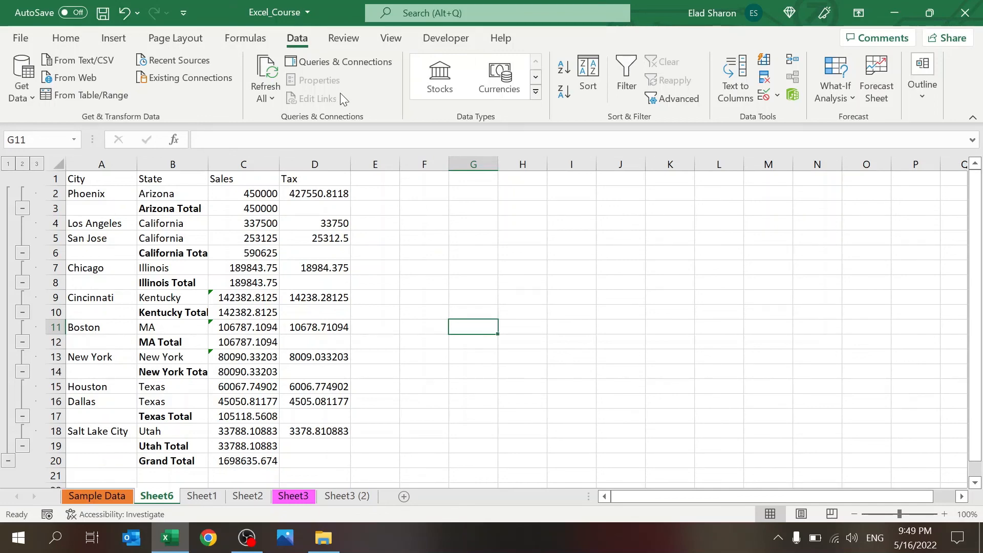
Step: Start protecting Sheet6 with Protect Sheet on the Review tab
{"action": "left_click", "coordinate": [352, 43]}
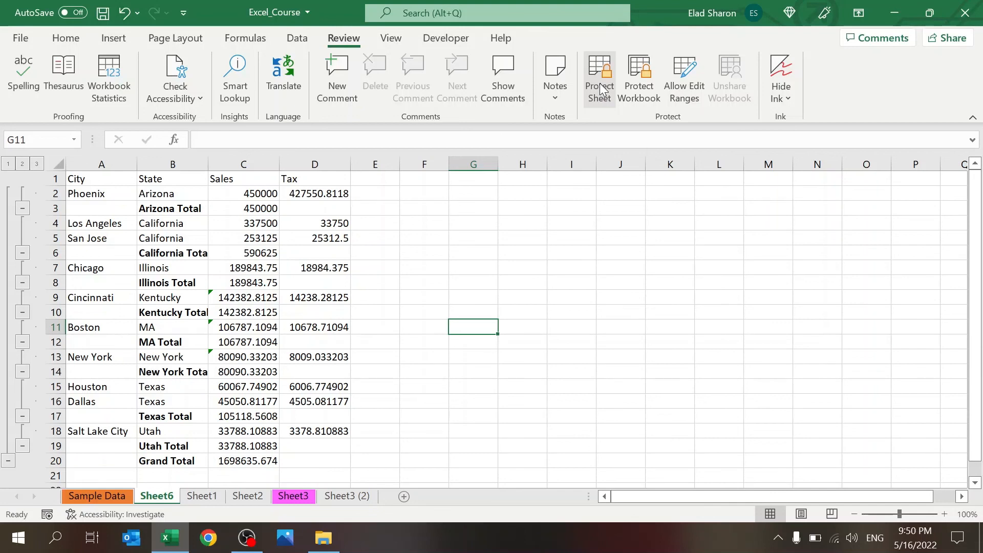
{"action": "left_click", "coordinate": [600, 82]}
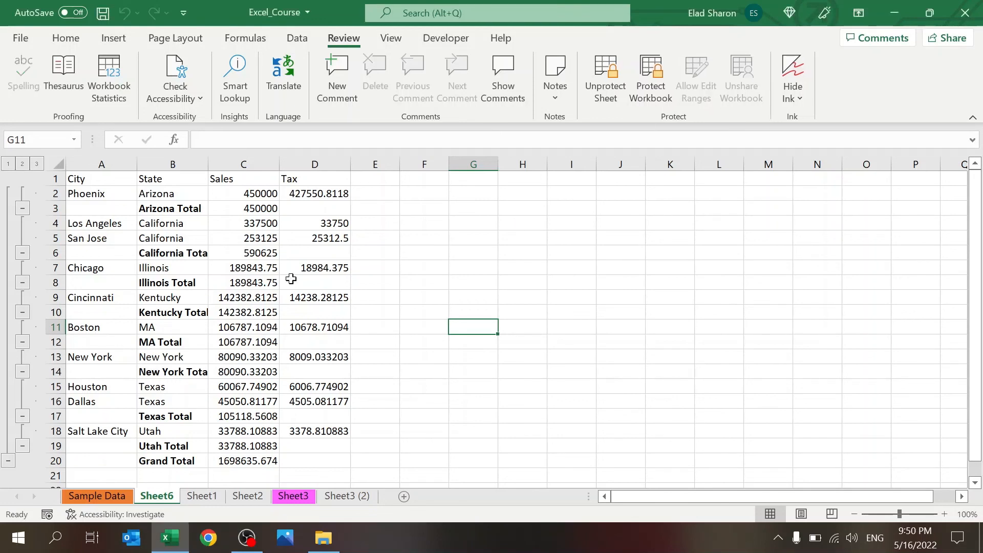
Step: Confirm protection of Sheet6 and move between cells C7 and D7
{"action": "left_click", "coordinate": [267, 272]}
{"action": "key", "text": "Right"}
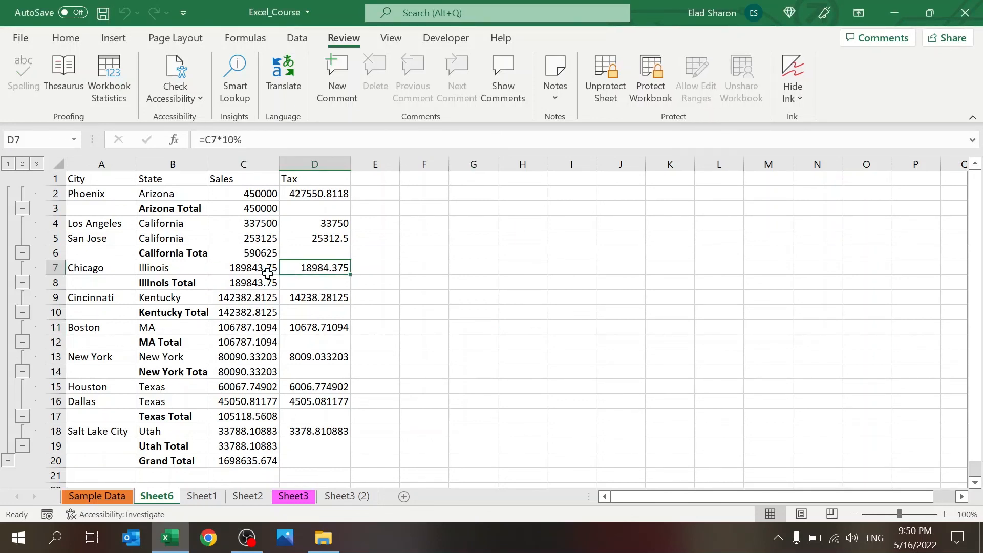
{"action": "key", "text": "Left"}
{"action": "key", "text": "Left"}
{"action": "key", "text": "Left"}
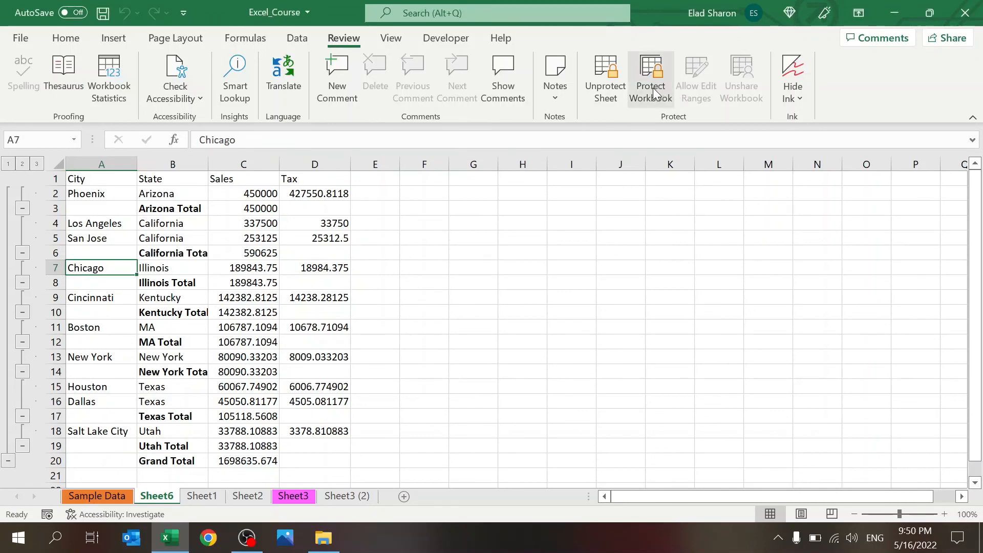
Step: Unprotect Sheet6, protect it again, then unprotect it once more
{"action": "left_click", "coordinate": [603, 95]}
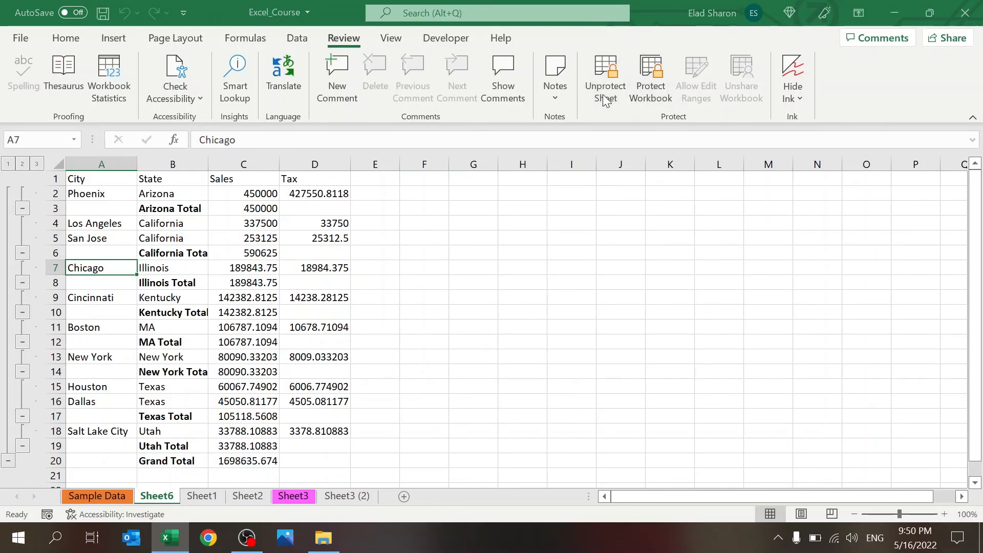
{"action": "key", "text": "Return"}
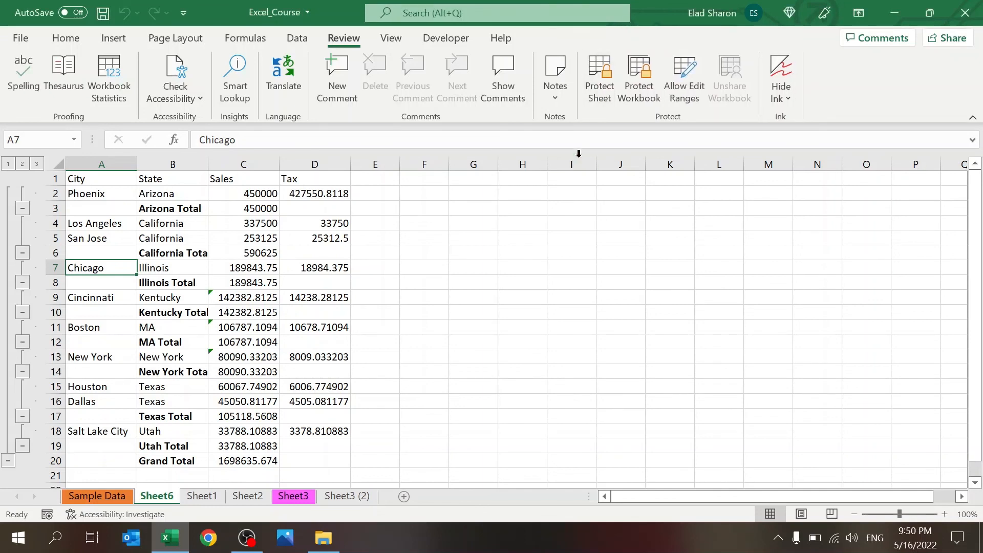
{"action": "left_click", "coordinate": [601, 79]}
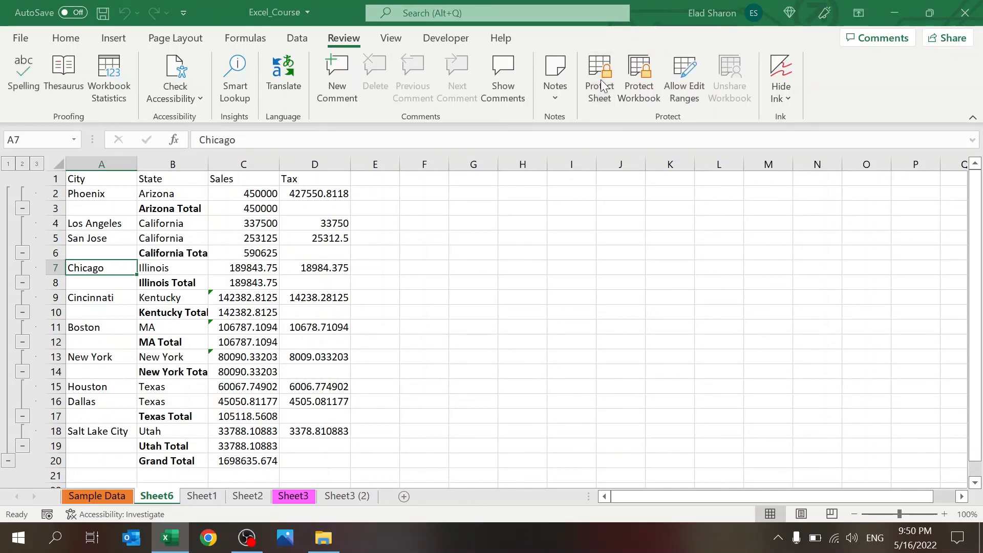
{"action": "key", "text": "Return"}
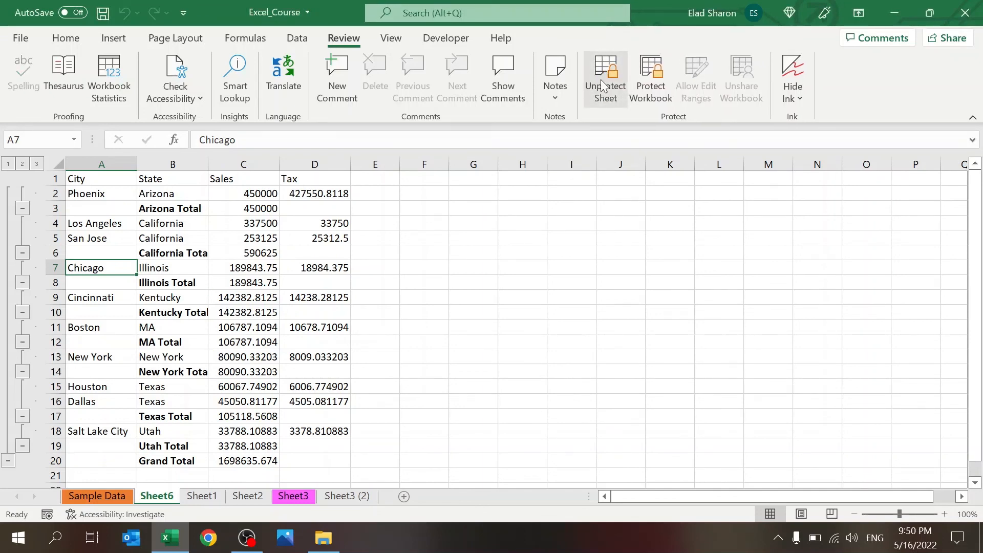
{"action": "left_click", "coordinate": [600, 79]}
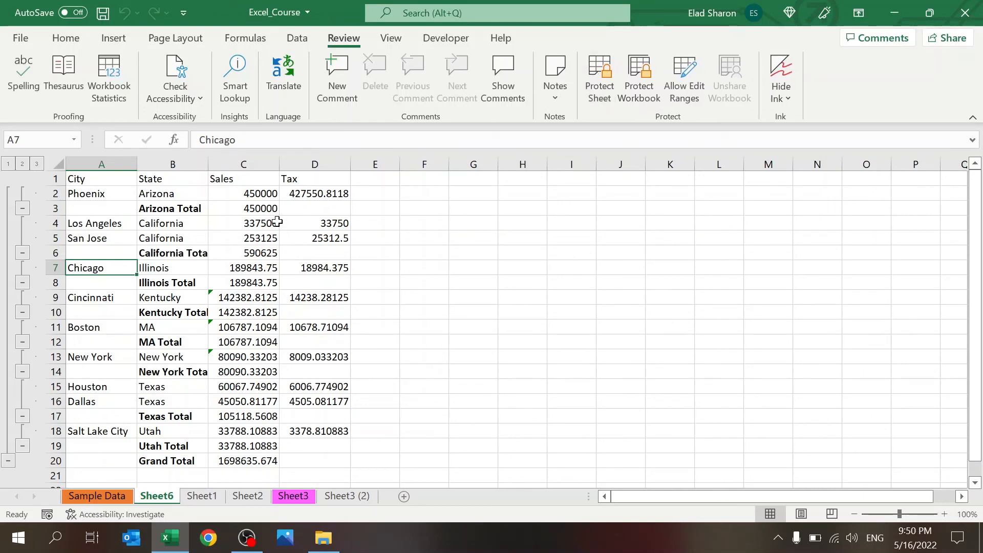
Step: Unlock the Sales cells in column C and protect the sheet
{"action": "left_click_drag", "start_coordinate": [251, 195], "coordinate": [252, 461]}
{"action": "left_click_drag", "start_coordinate": [249, 393], "coordinate": [243, 466]}
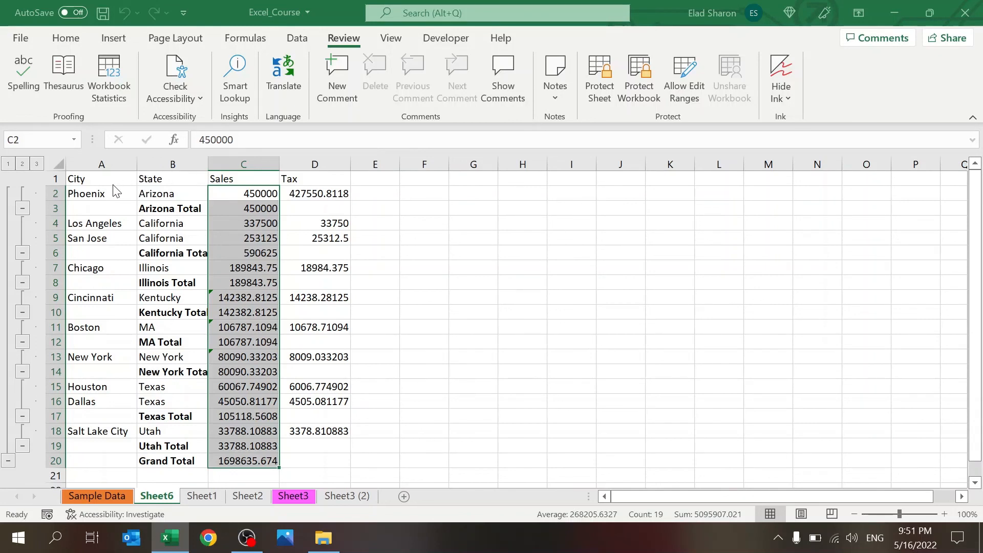
{"action": "left_click", "coordinate": [383, 510]}
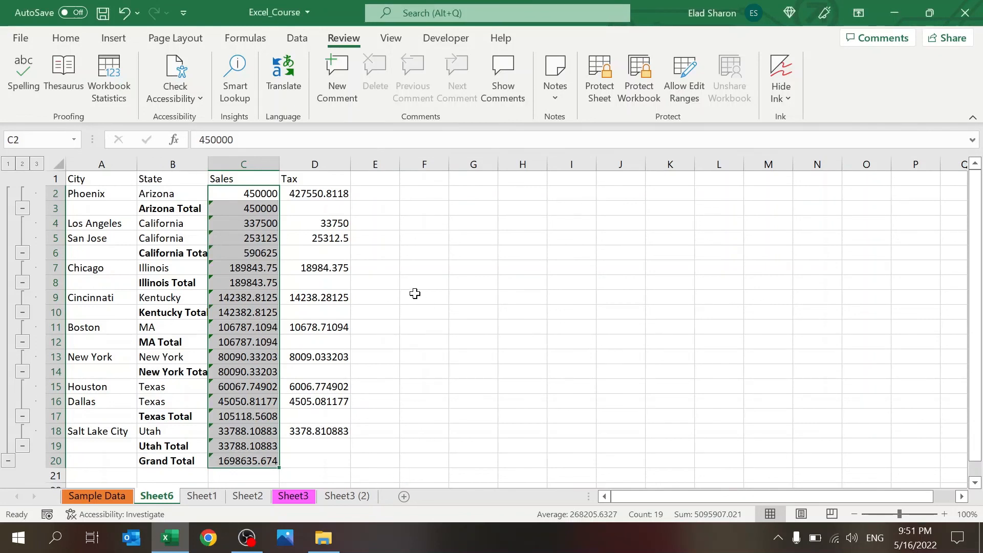
{"action": "left_click", "coordinate": [602, 84]}
{"action": "key", "text": "Return"}
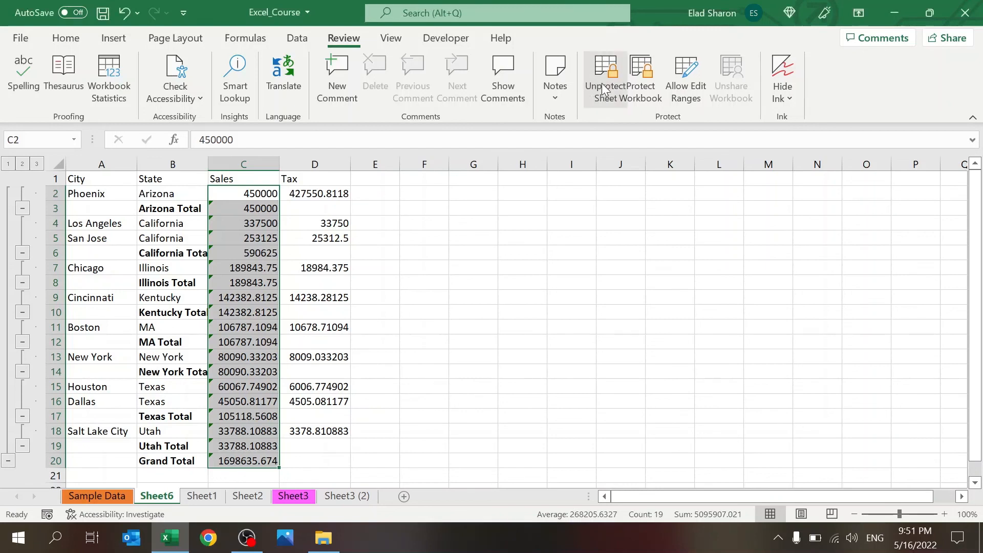
Step: Change Phoenix's Sales in C2 to 15000, then unprotect the sheet
{"action": "left_click", "coordinate": [311, 202]}
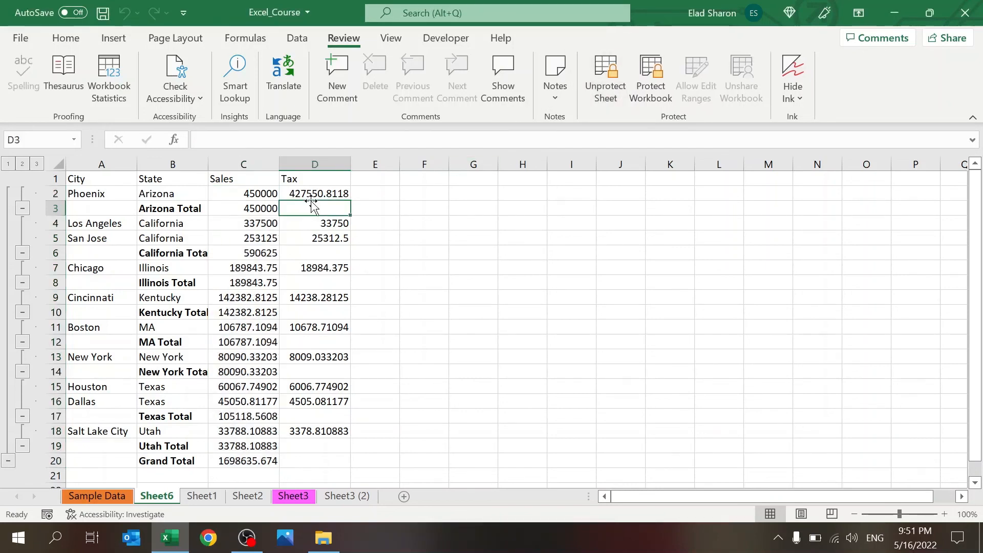
{"action": "key", "text": "Up"}
{"action": "key", "text": "Left"}
{"action": "key", "text": "Left"}
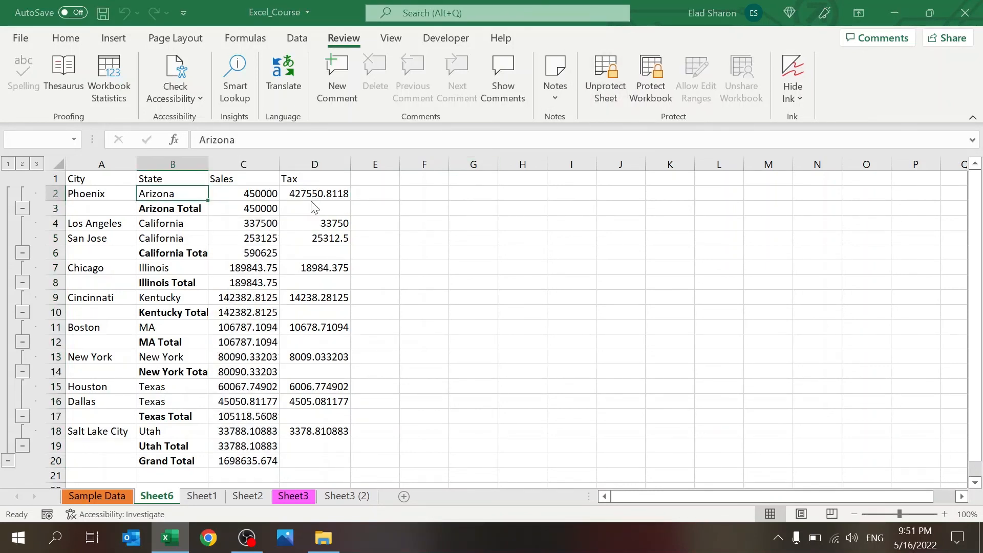
{"action": "key", "text": "Right"}
{"action": "key", "text": "F2"}
{"action": "key", "text": "BackSpace"}
{"action": "key", "text": "BackSpace"}
{"action": "key", "text": "BackSpace"}
{"action": "key", "text": "BackSpace"}
{"action": "key", "text": "BackSpace"}
{"action": "key", "text": "BackSpace"}
{"action": "type", "text": "15000"}
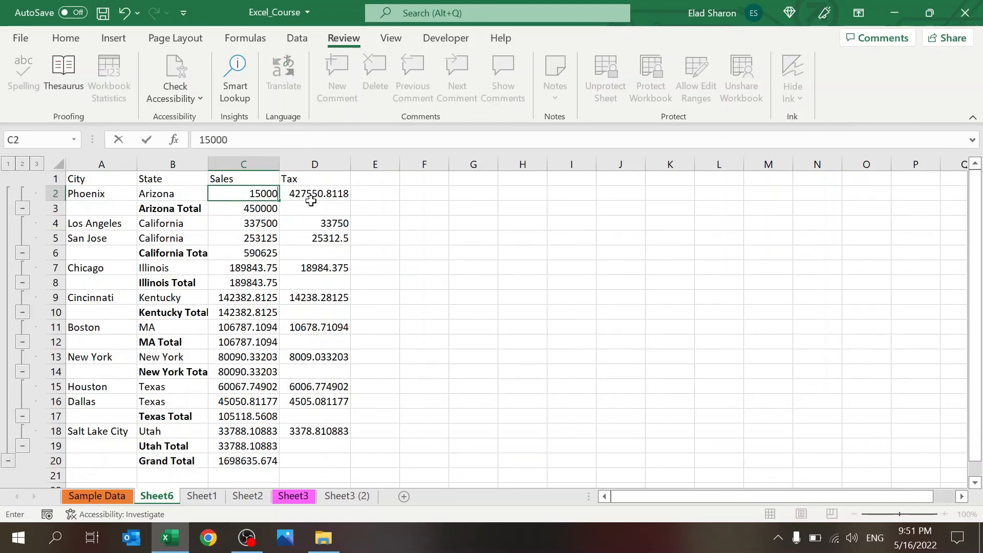
{"action": "key", "text": "Return"}
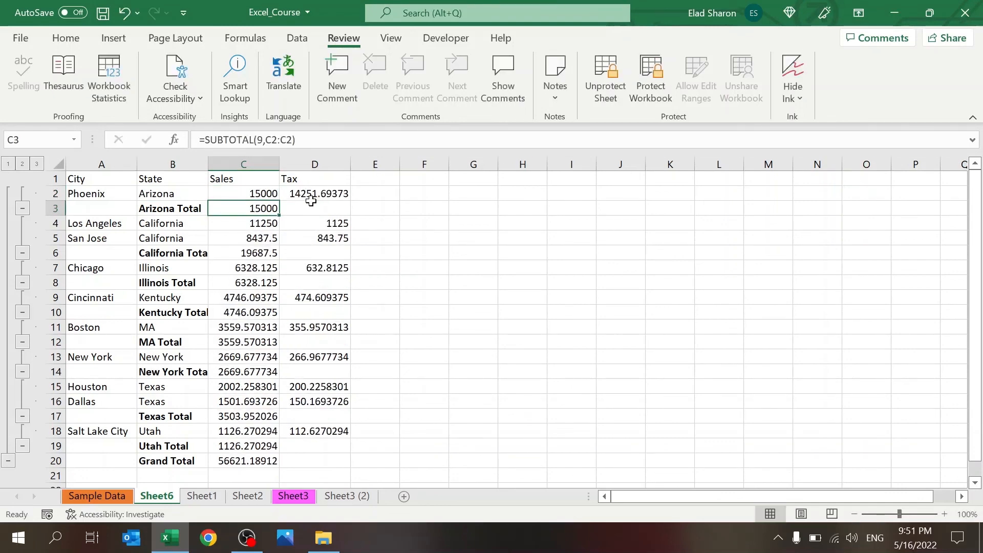
{"action": "left_click", "coordinate": [606, 72]}
{"action": "left_click", "coordinate": [490, 332]}
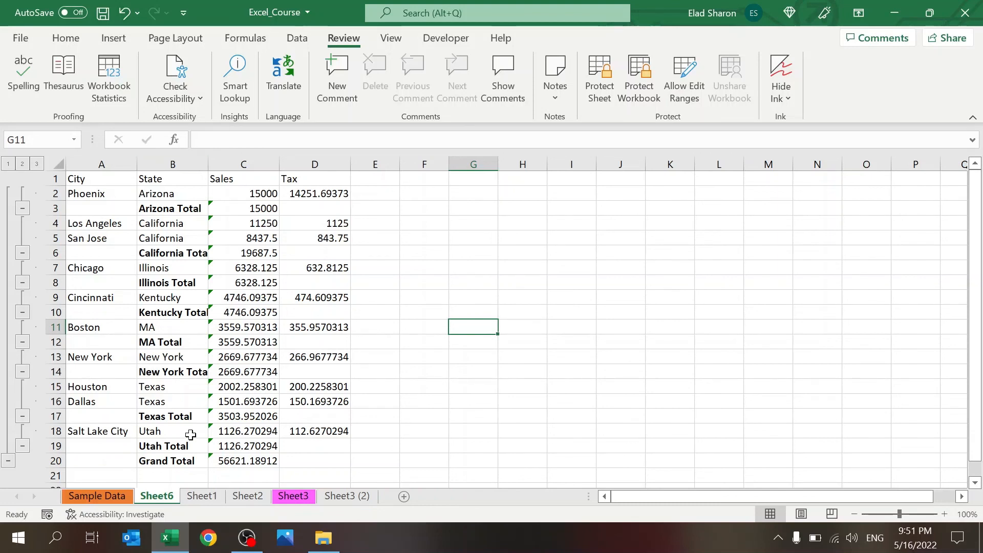
Step: Freeze panes at B2 and scroll right and down to check the header row and City column stay fixed
{"action": "left_click", "coordinate": [167, 193]}
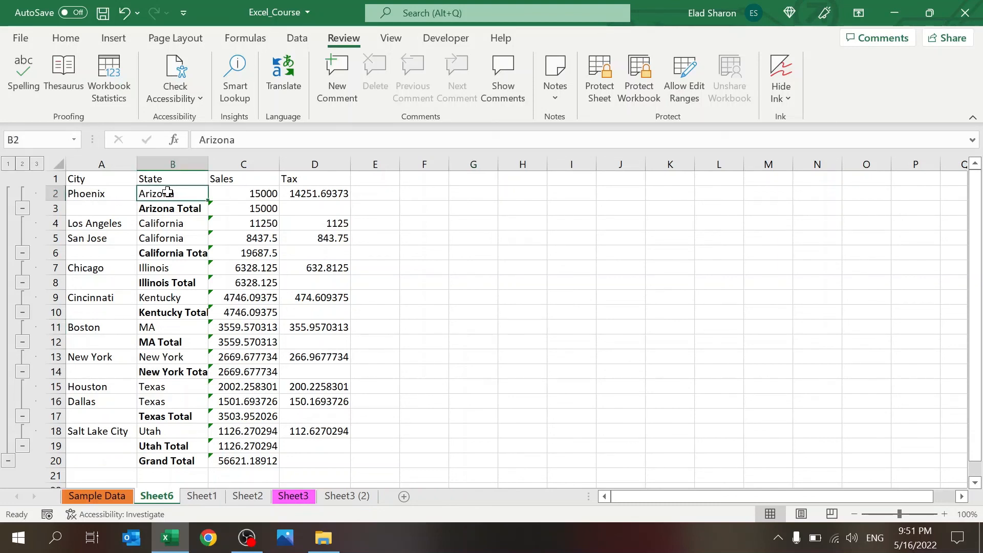
{"action": "left_click", "coordinate": [390, 39]}
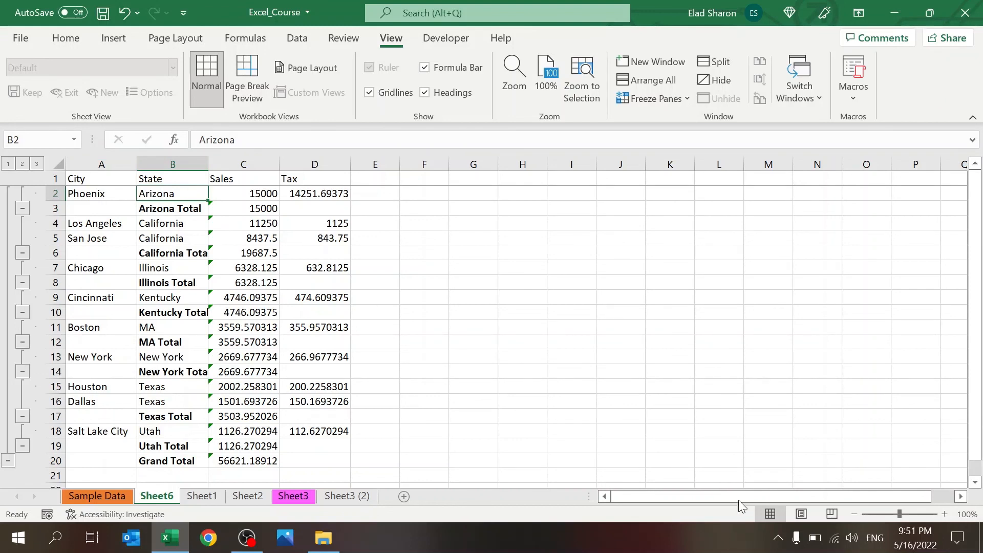
{"action": "scroll", "coordinate": [859, 490], "scroll_direction": "right", "scroll_amount": 1}
{"action": "left_click", "coordinate": [961, 496]}
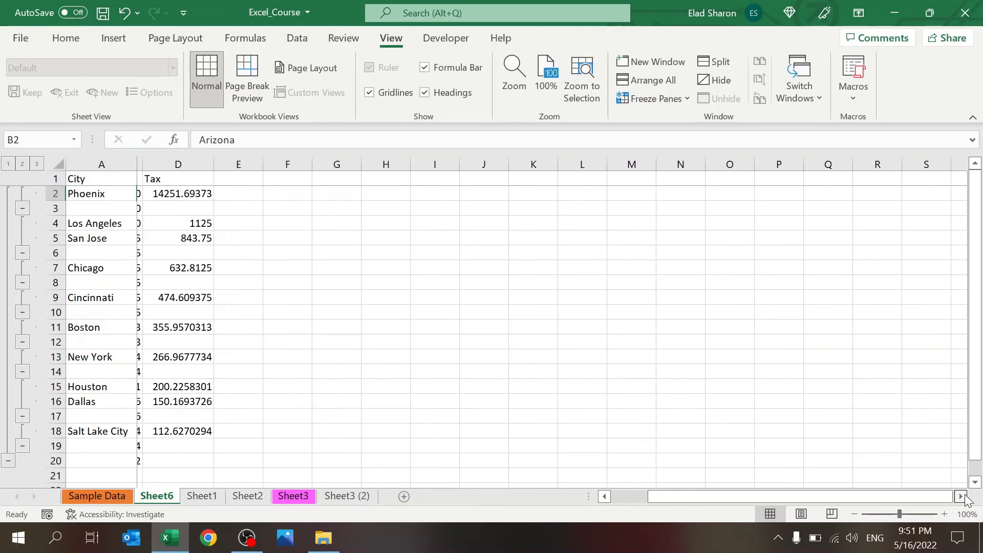
{"action": "left_click", "coordinate": [961, 496]}
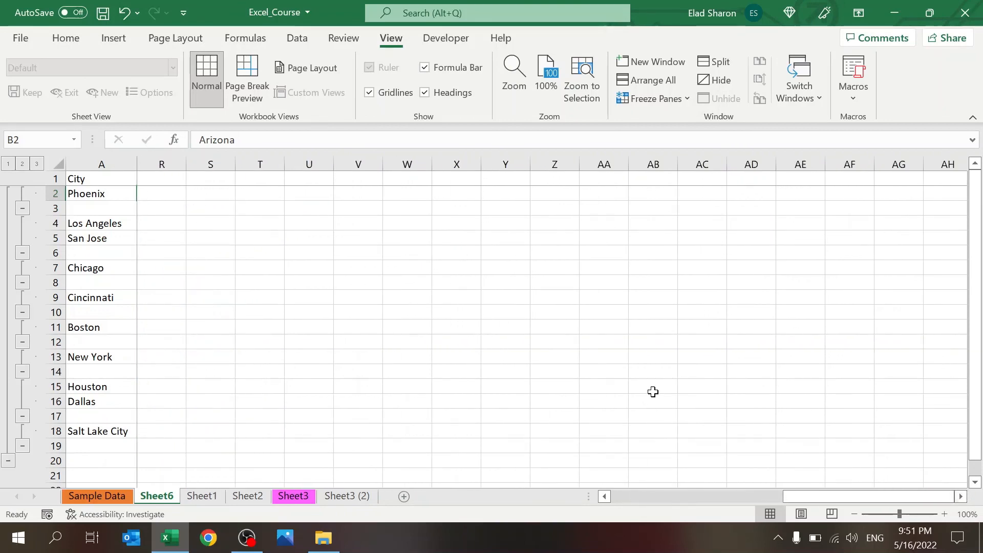
{"action": "left_click_drag", "start_coordinate": [793, 494], "coordinate": [557, 501]}
{"action": "scroll", "coordinate": [633, 366], "scroll_direction": "down", "scroll_amount": 8}
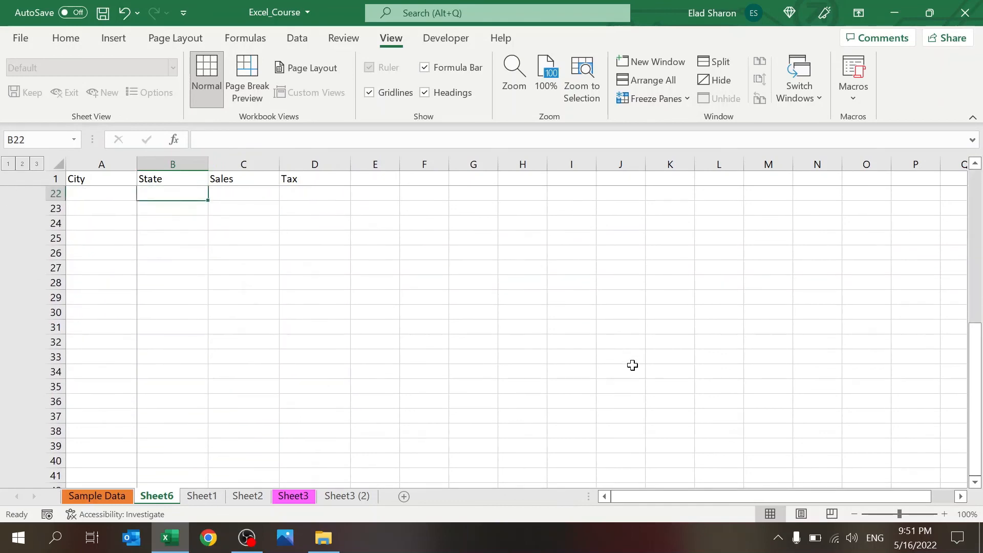
{"action": "scroll", "coordinate": [632, 365], "scroll_direction": "up", "scroll_amount": 8}
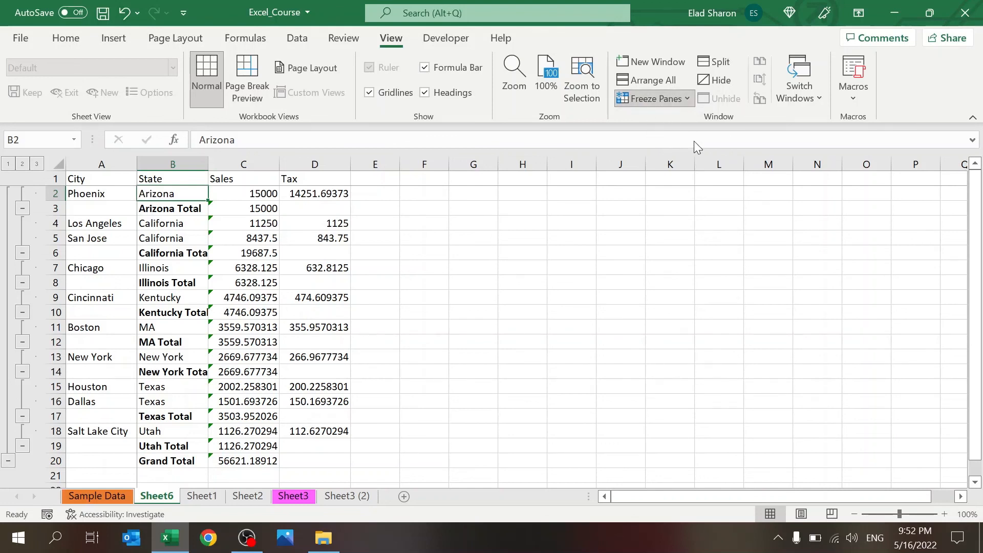
{"action": "left_click", "coordinate": [430, 301]}
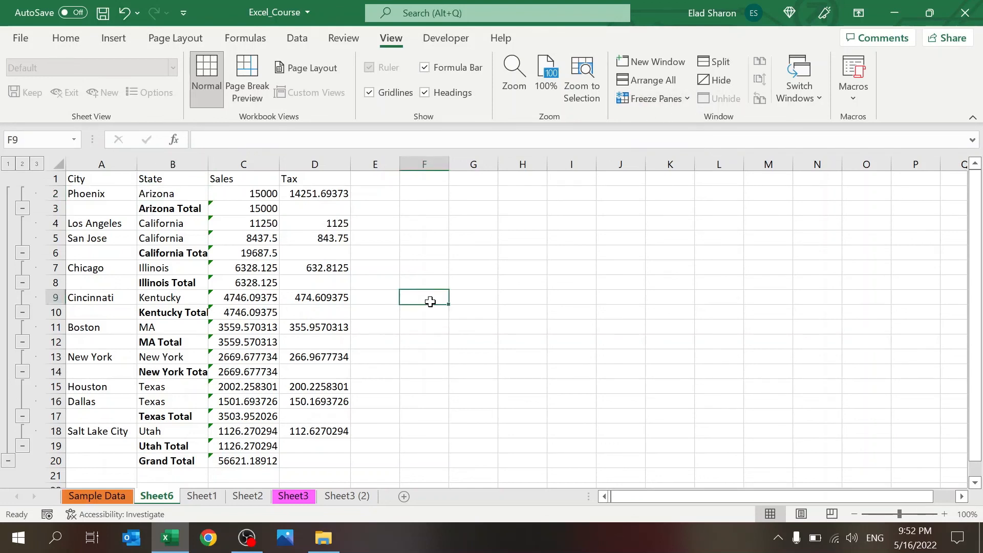
{"action": "key", "text": "Page_Down"}
{"action": "key", "text": "Page_Up"}
Step: Copy the D4 tax formula into G5, undoing and redoing the paste
{"action": "left_click", "coordinate": [321, 223]}
{"action": "key", "text": "ctrl+c"}
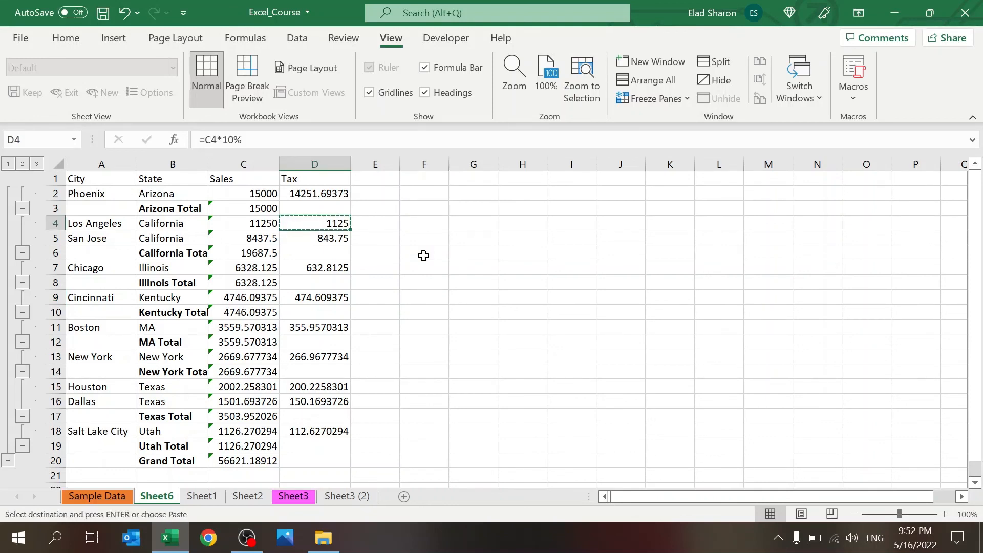
{"action": "left_click", "coordinate": [478, 233]}
{"action": "key", "text": "ctrl+v"}
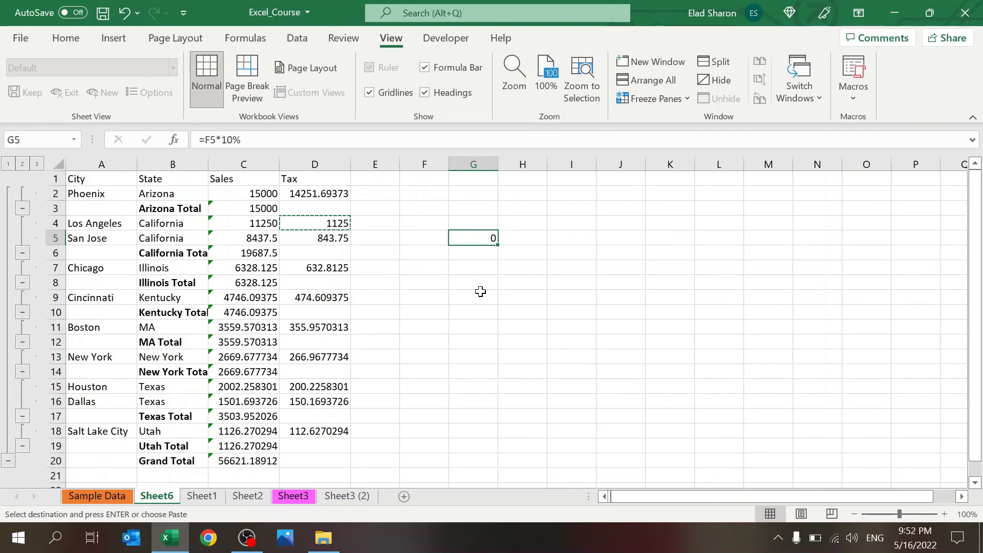
{"action": "key", "text": "ctrl+z"}
{"action": "key", "text": "ctrl+v"}
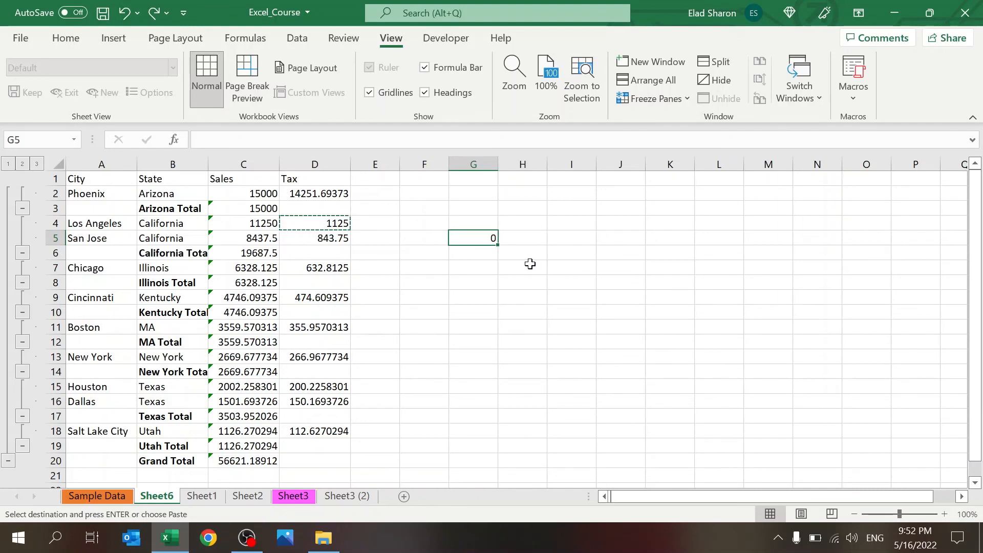
{"action": "key", "text": "ctrl+z"}
{"action": "key", "text": "ctrl+v"}
Step: Clear G5 and enter the numbers 1, 2, 3, 4 and 5 down G5:G9
{"action": "key", "text": "Delete"}
{"action": "type", "text": "1"}
{"action": "key", "text": "Return"}
{"action": "type", "text": "2"}
{"action": "key", "text": "Return"}
{"action": "type", "text": "3"}
{"action": "key", "text": "Return"}
{"action": "type", "text": "4"}
{"action": "key", "text": "Return"}
{"action": "type", "text": "5"}
{"action": "key", "text": "Return"}
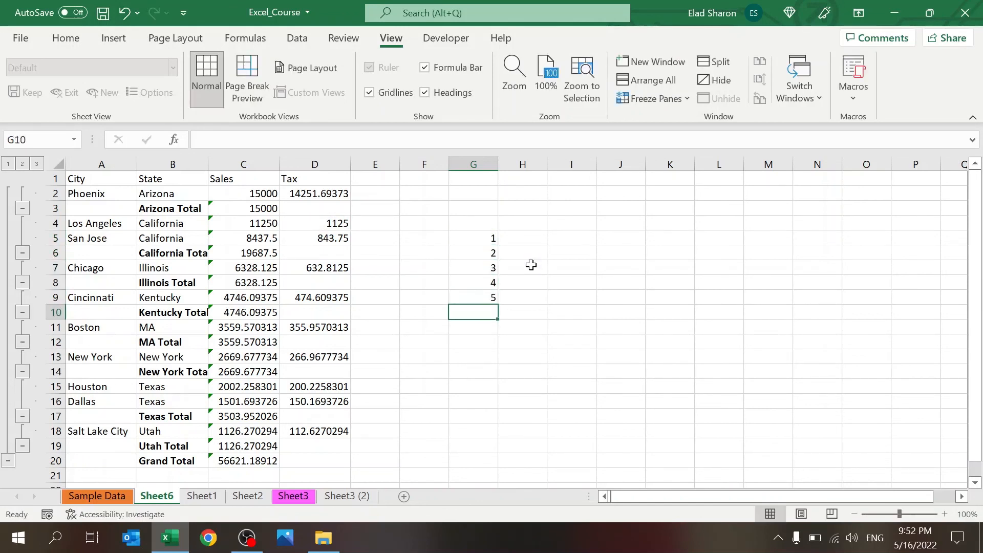
Step: Undo and redo the numbers entered in column G
{"action": "key", "text": "ctrl+z"}
{"action": "key", "text": "ctrl+z"}
{"action": "key", "text": "ctrl+z"}
{"action": "key", "text": "ctrl+z"}
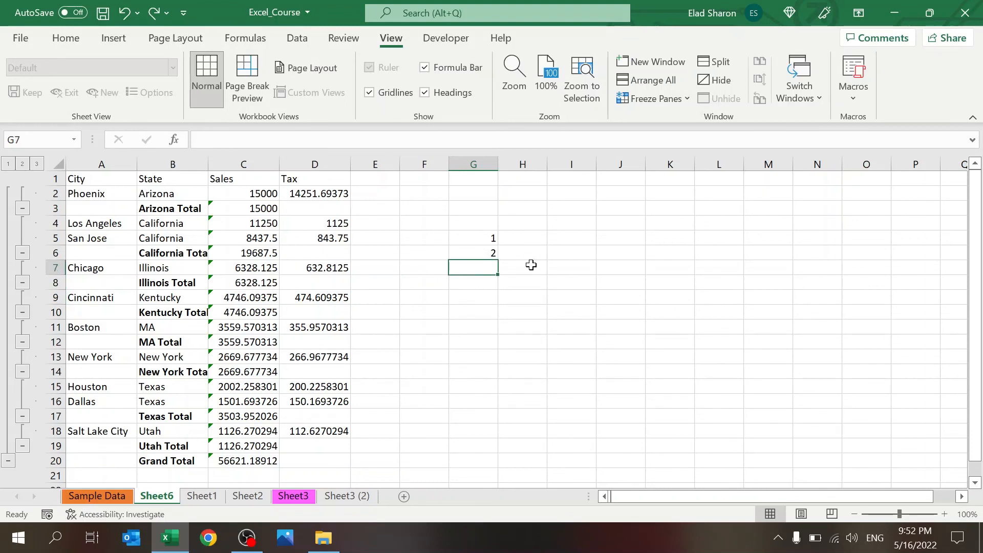
{"action": "key", "text": "ctrl+z"}
{"action": "left_click", "coordinate": [531, 265], "text": "ctrl"}
{"action": "key", "text": "ctrl+y"}
{"action": "key", "text": "ctrl+y"}
{"action": "key", "text": "ctrl+y"}
{"action": "key", "text": "ctrl+y"}
{"action": "key", "text": "ctrl+y"}
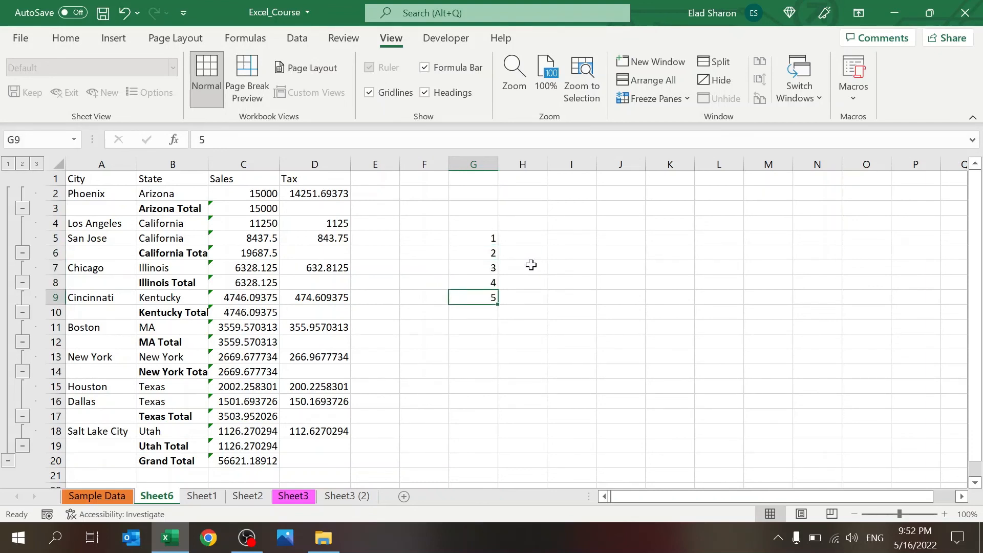
{"action": "left_click", "coordinate": [524, 297]}
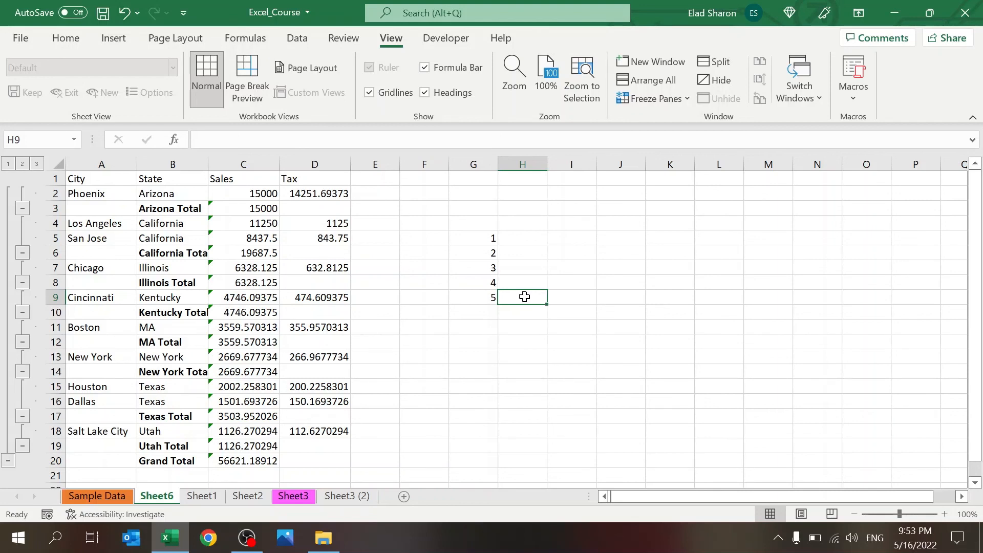
{"action": "left_click", "coordinate": [522, 271]}
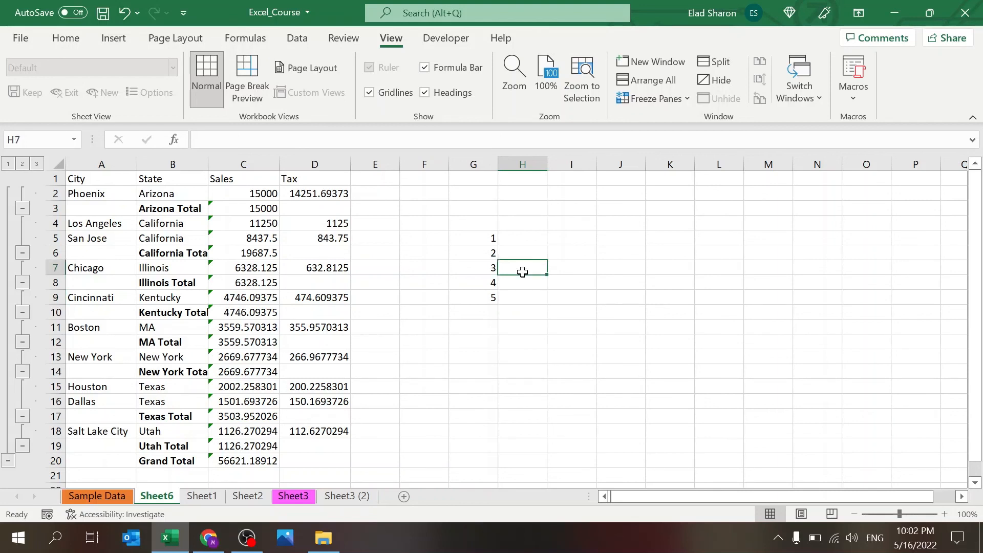